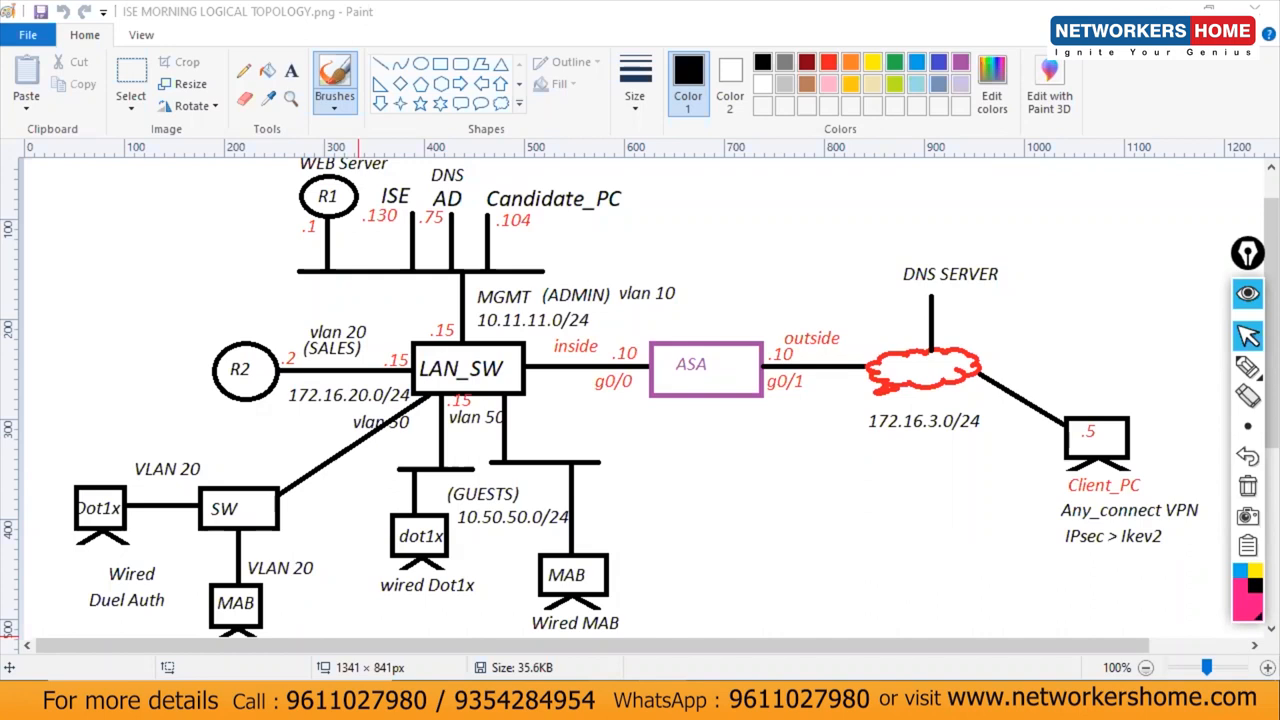
Step: Undo the stray dot on the ISE MORNING LOGICAL TOPOLOGY diagram in Paint
mouse_move(759, 700)
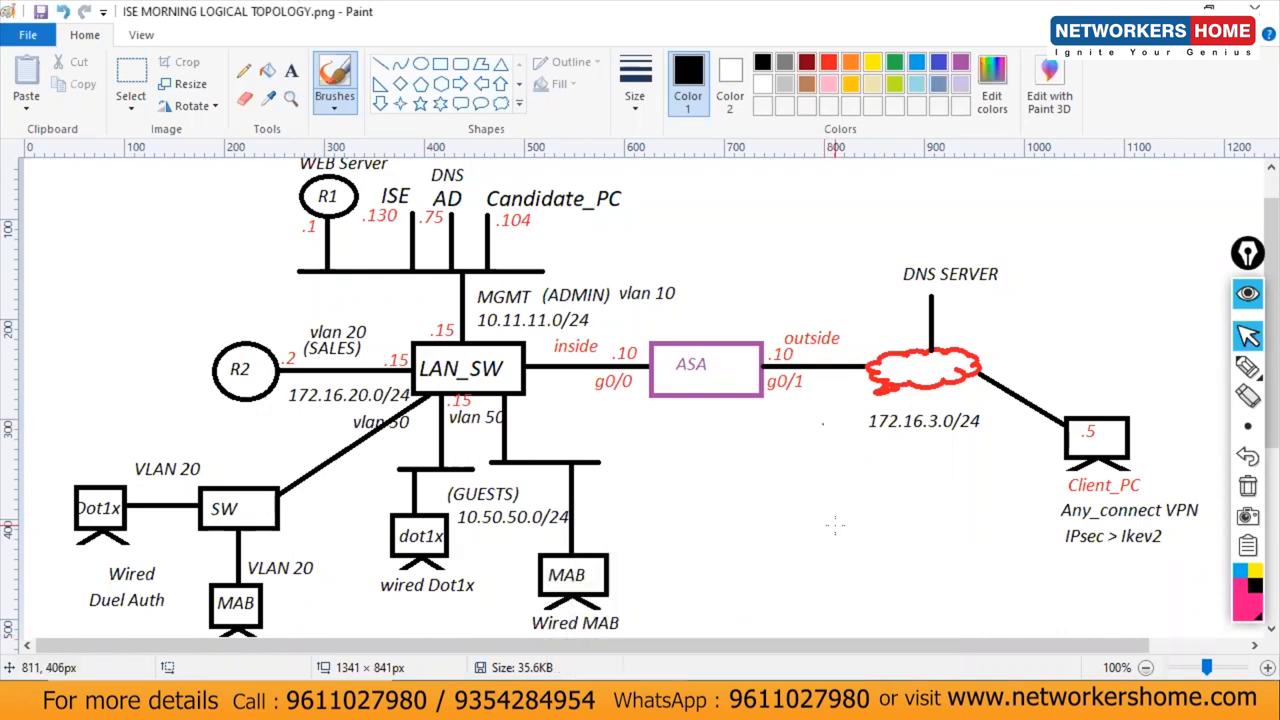
key("ctrl+z")
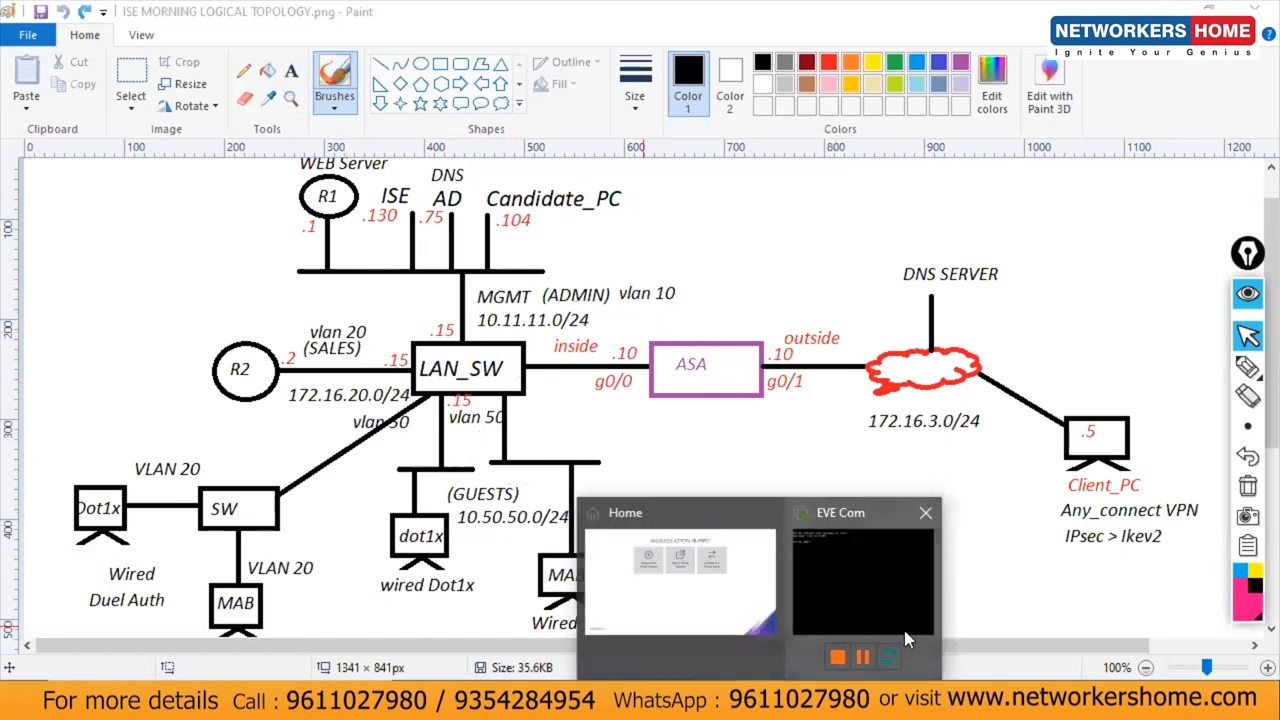
Step: From the Workstation Home page, start a new virtual machine with the Custom configuration
left_click(820, 640)
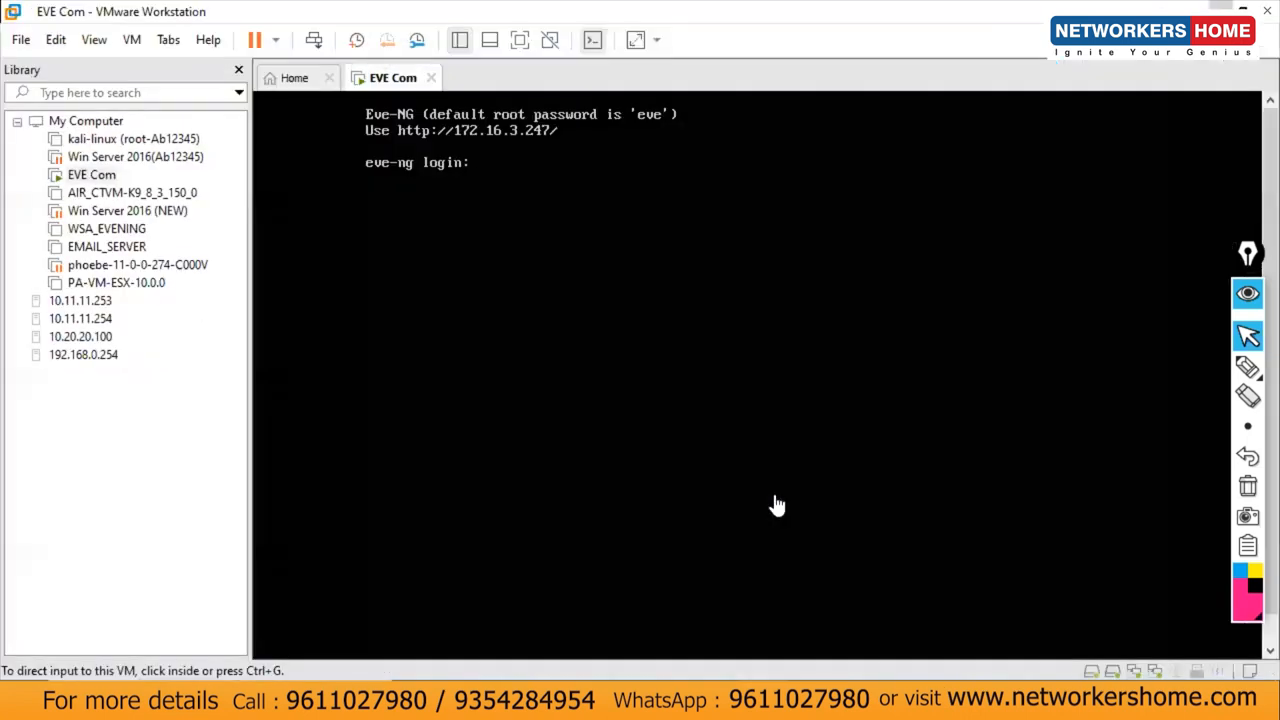
left_click(170, 386)
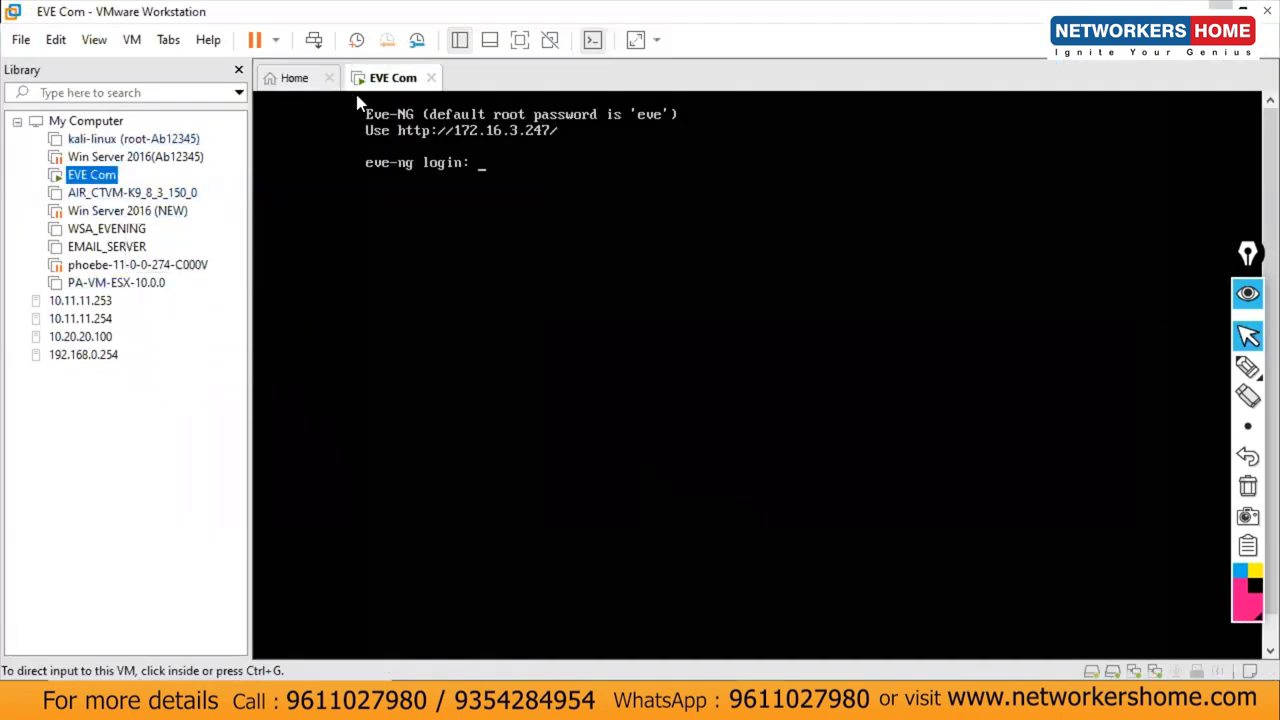
left_click(294, 80)
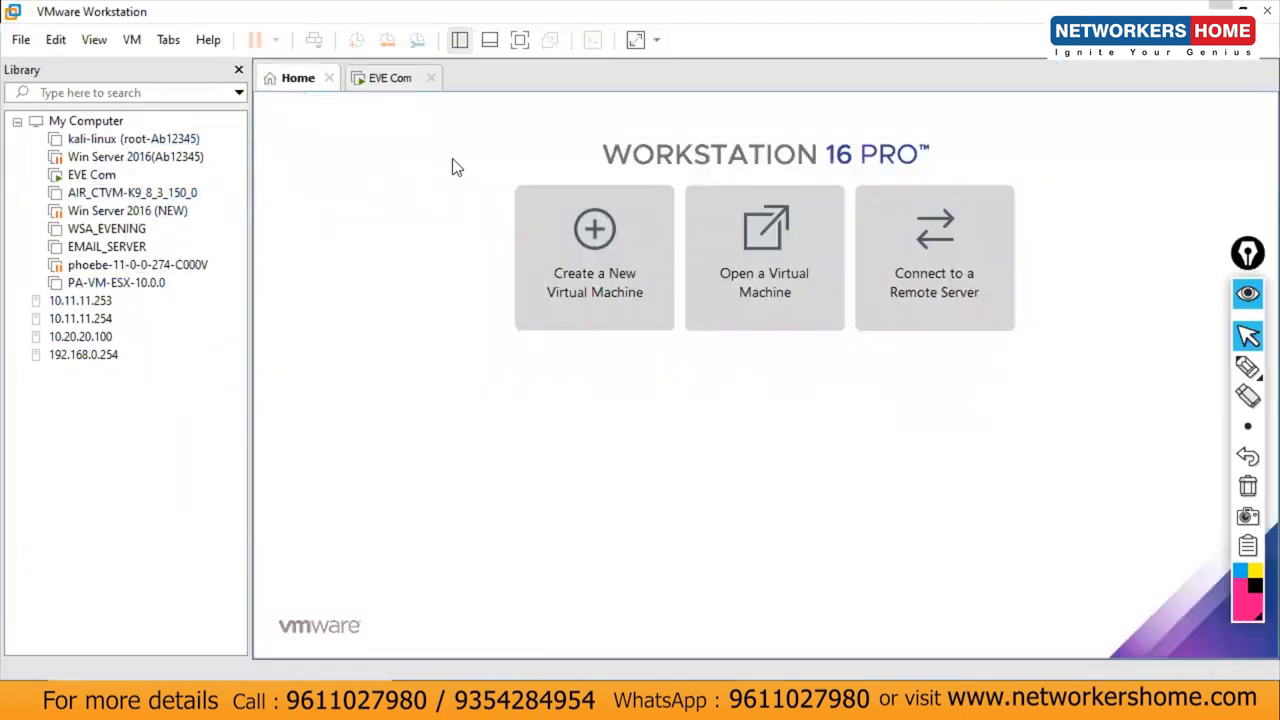
left_click(598, 266)
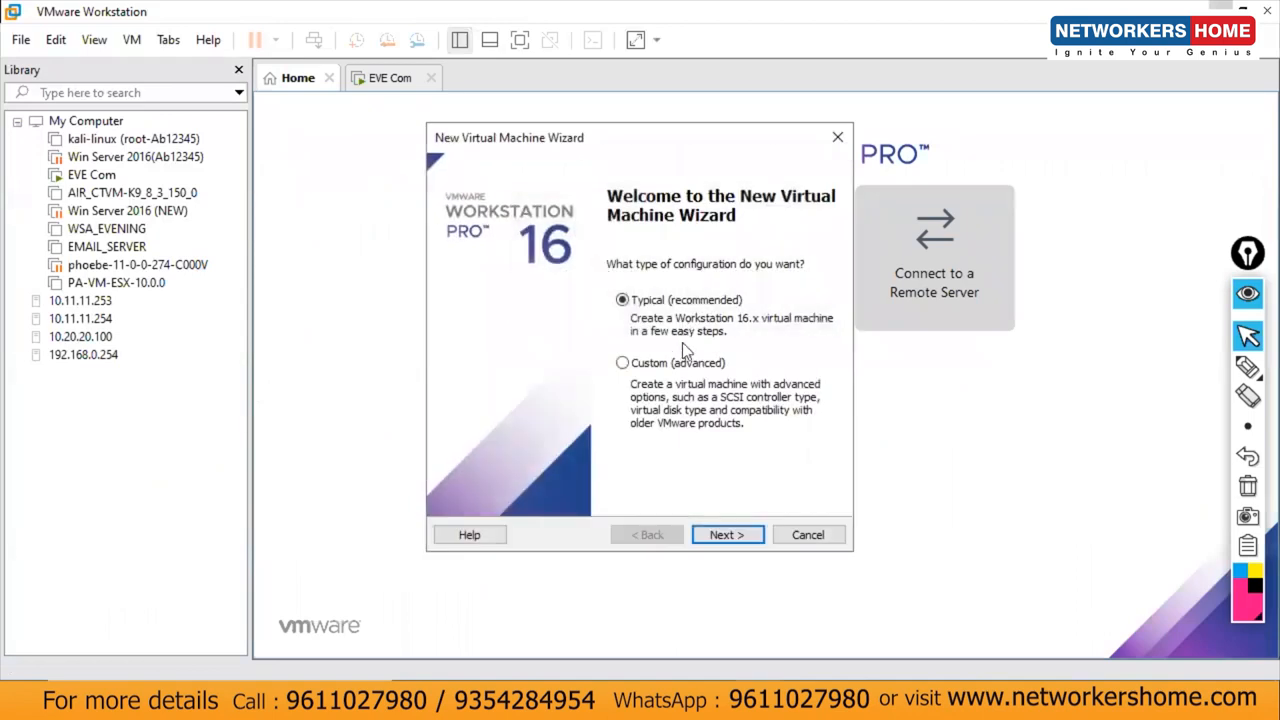
left_click(688, 370)
Step: Keep default hardware compatibility and choose to install the operating system later
left_click(740, 537)
left_click(734, 530)
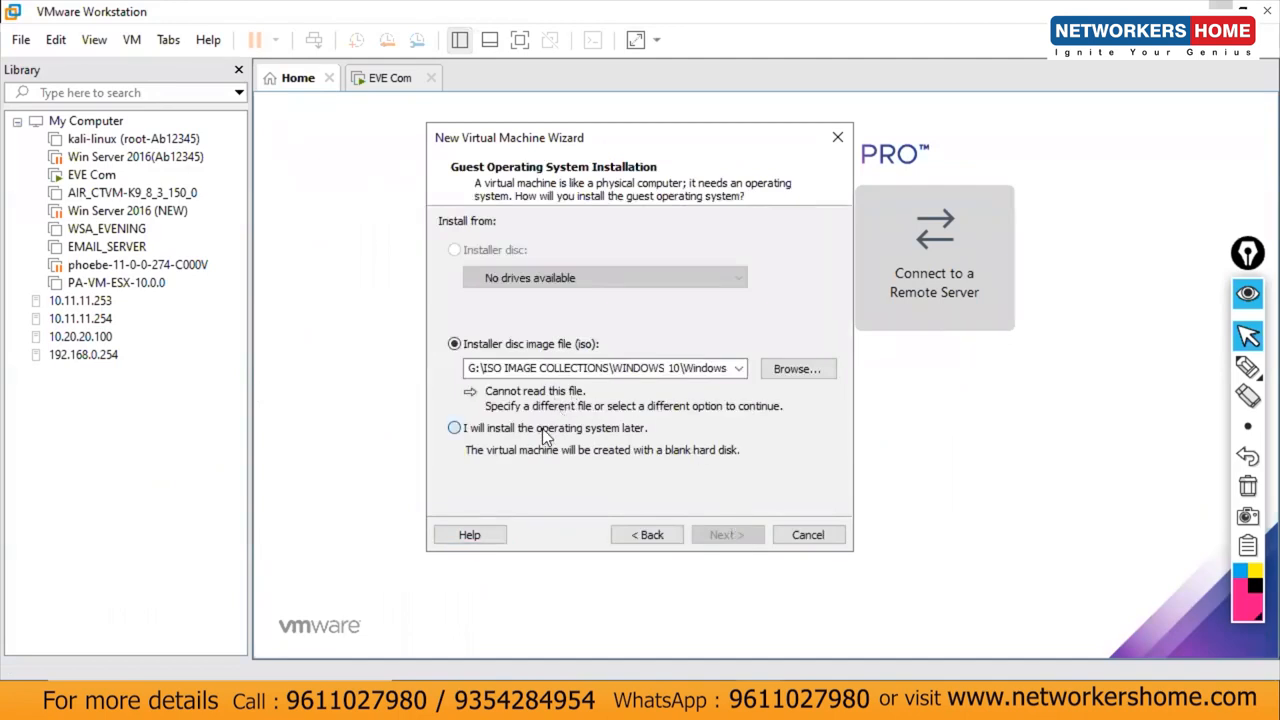
left_click(552, 428)
left_click(734, 530)
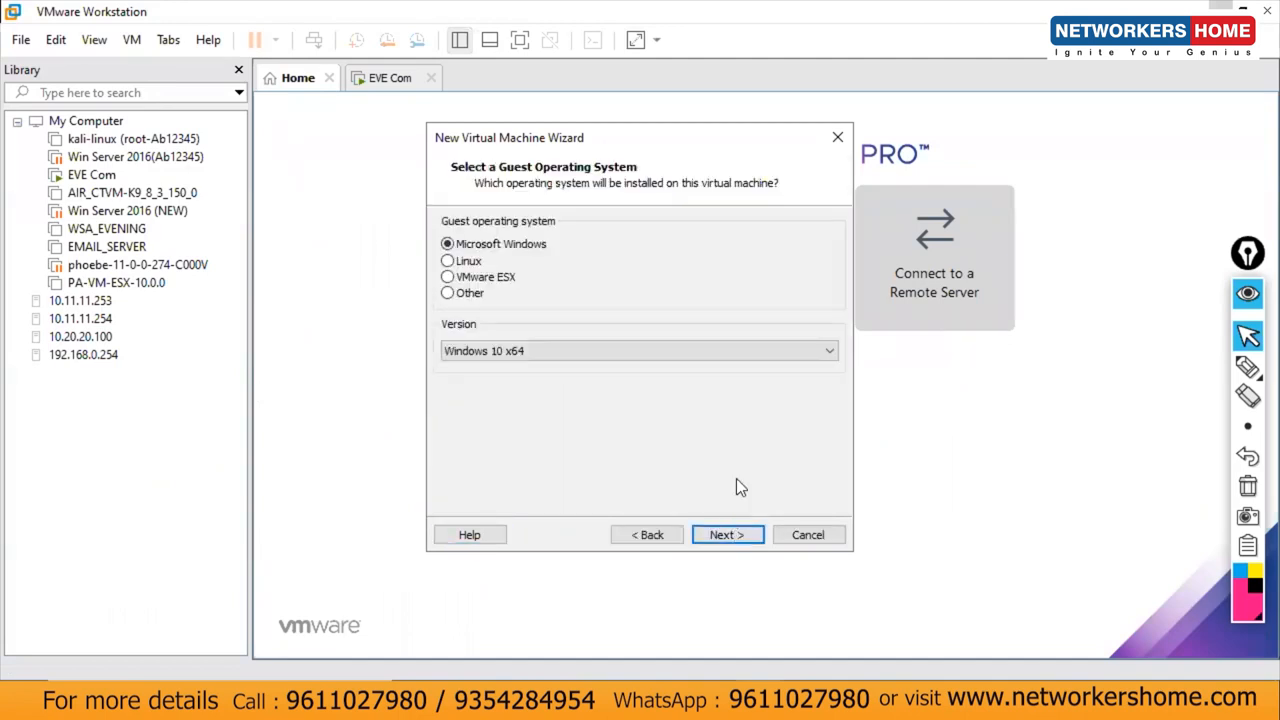
Step: Set the guest operating system to Linux, leaving the version unchanged for now
left_click(468, 261)
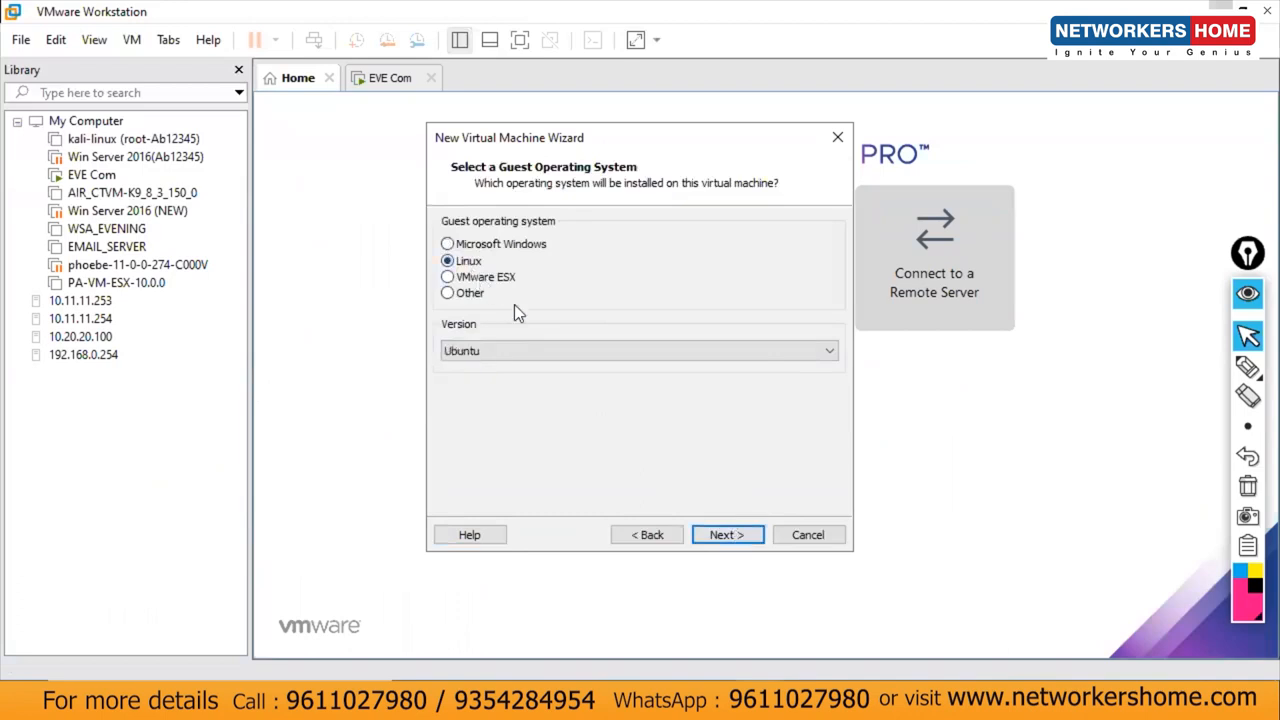
left_click(542, 351)
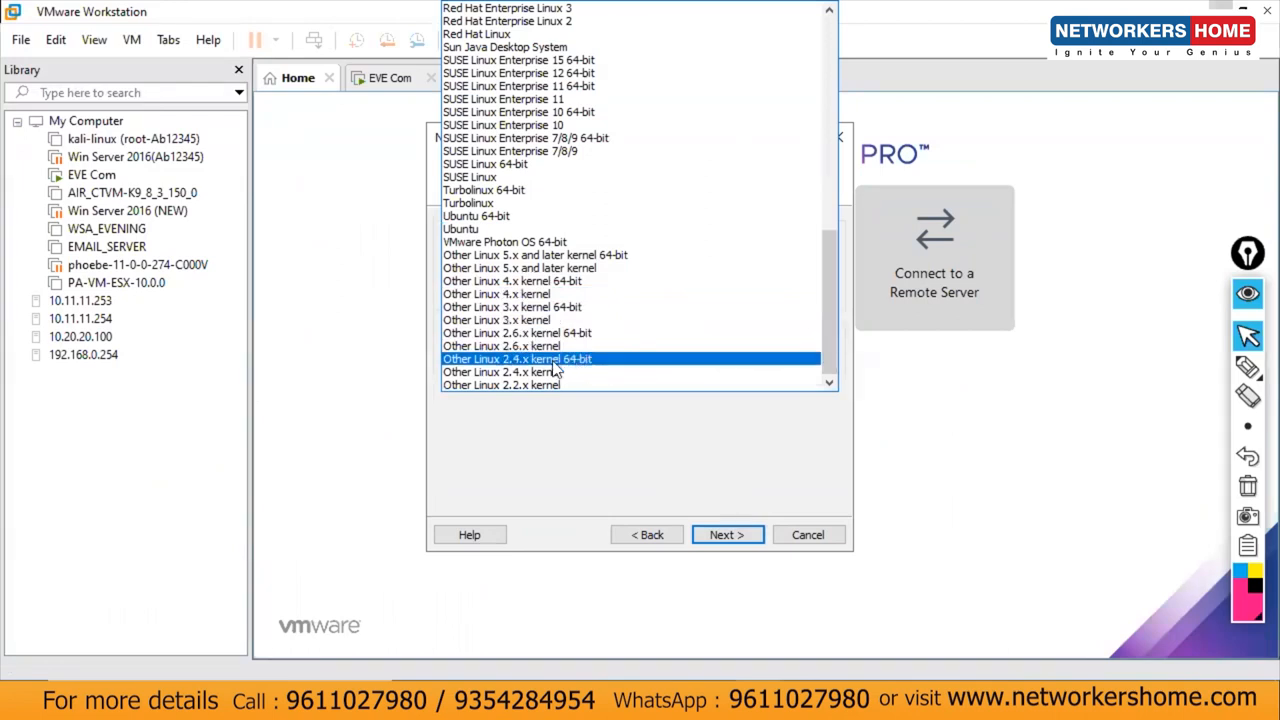
left_click_drag(831, 316, 822, 246)
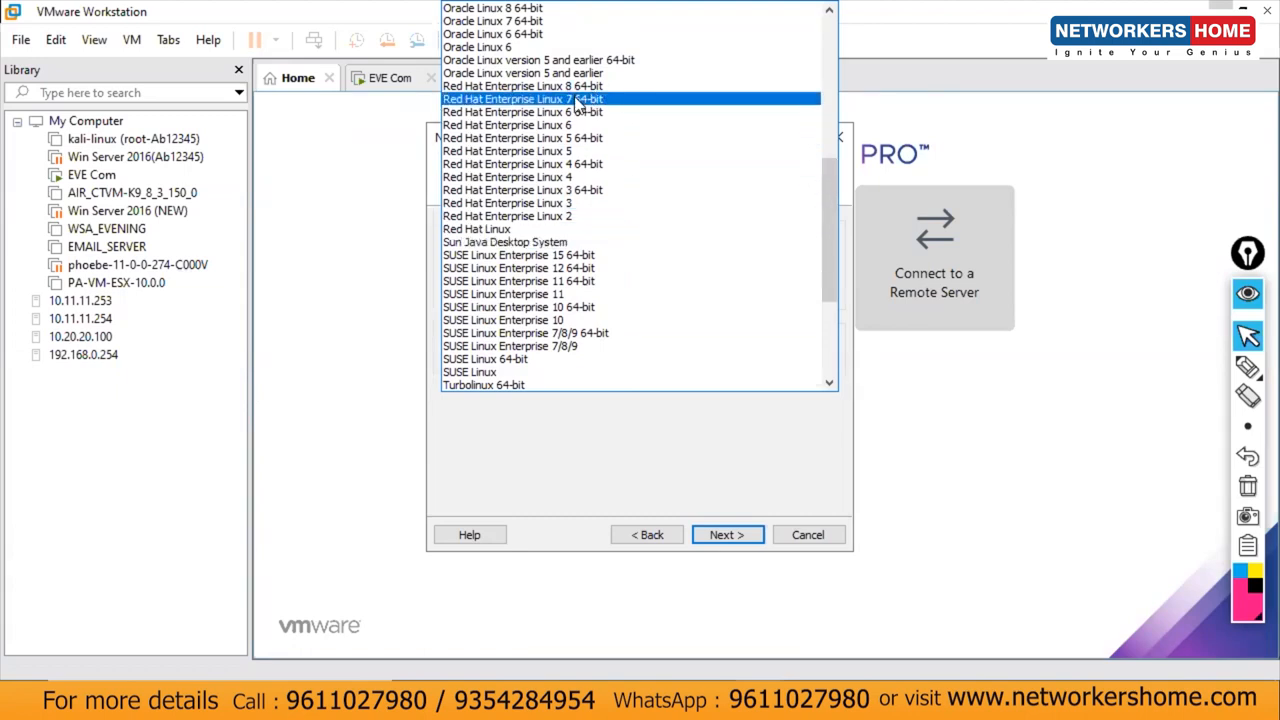
left_click(612, 702)
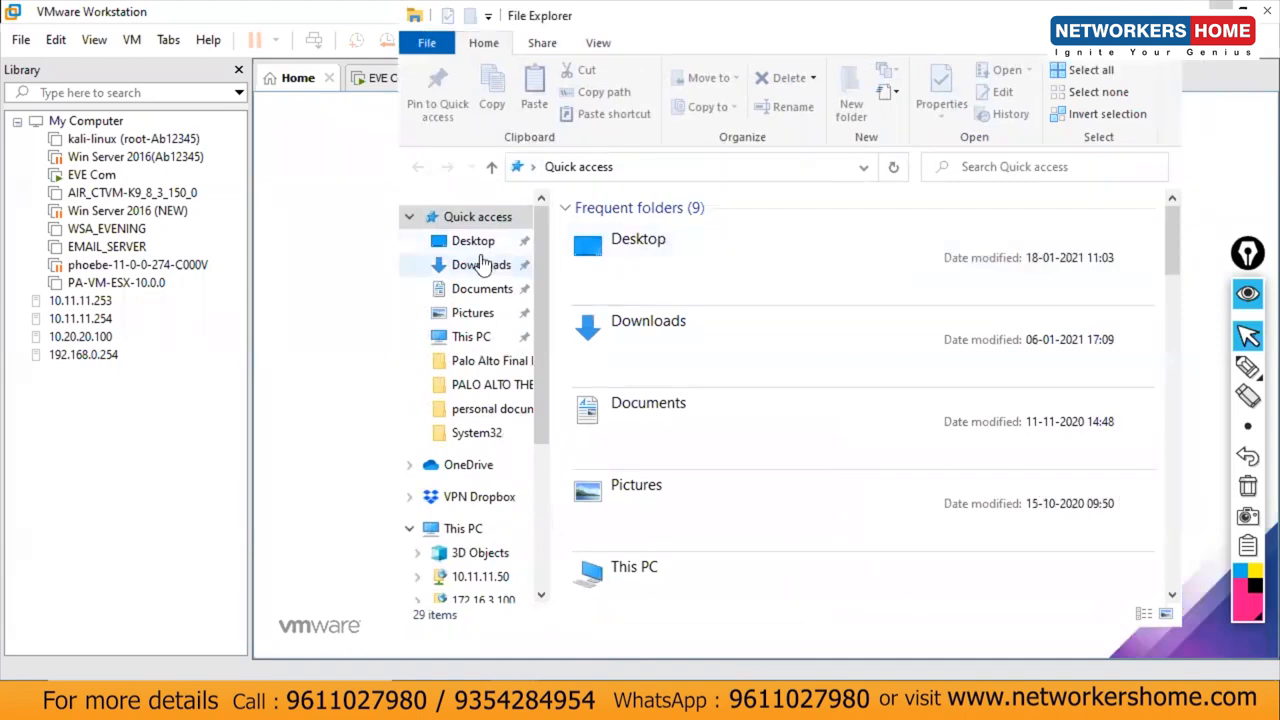
Step: Browse Desktop > 4. ISE > Final docs and open ISE SETUP.pdf
left_click(473, 241)
left_click(676, 380)
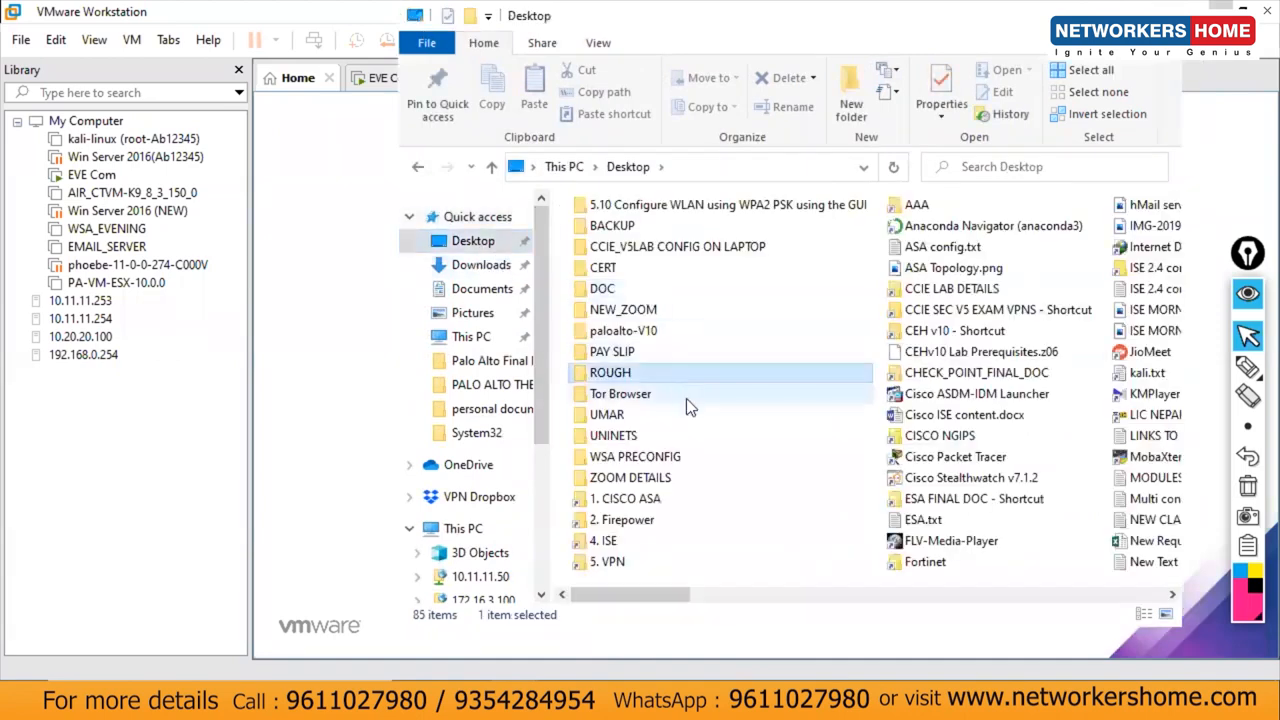
double_click(608, 538)
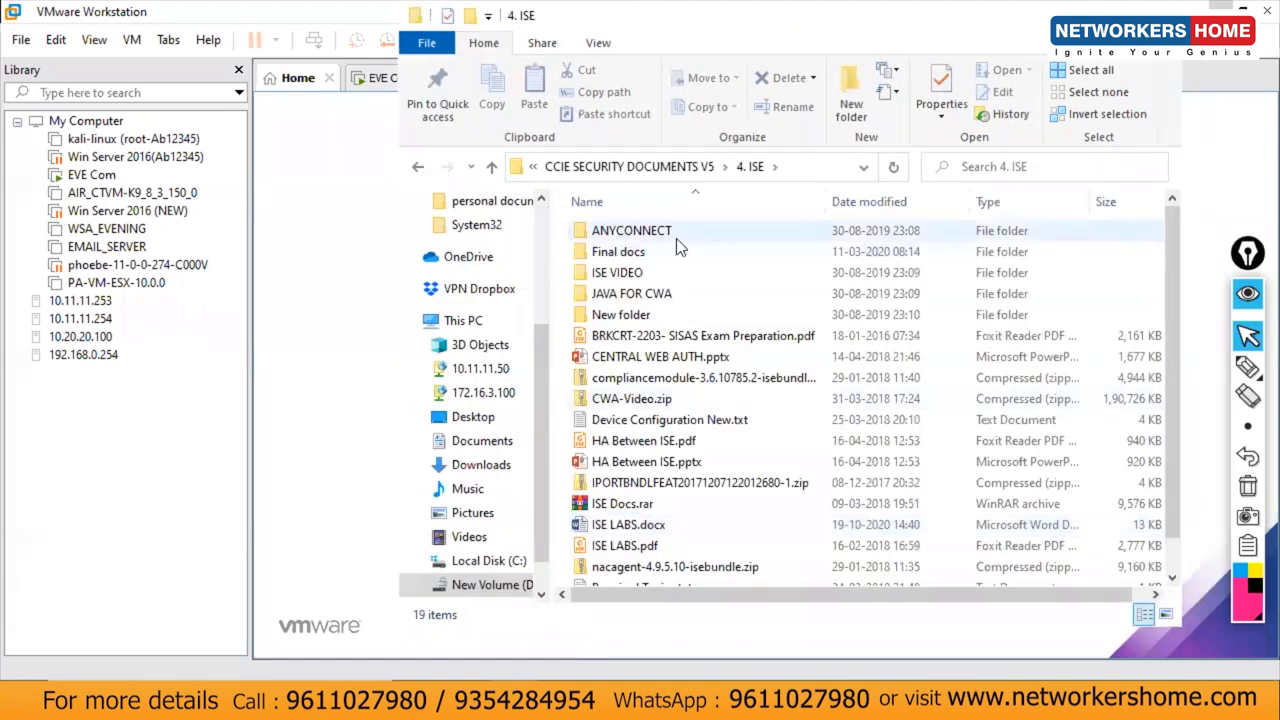
left_click(634, 252)
double_click(634, 252)
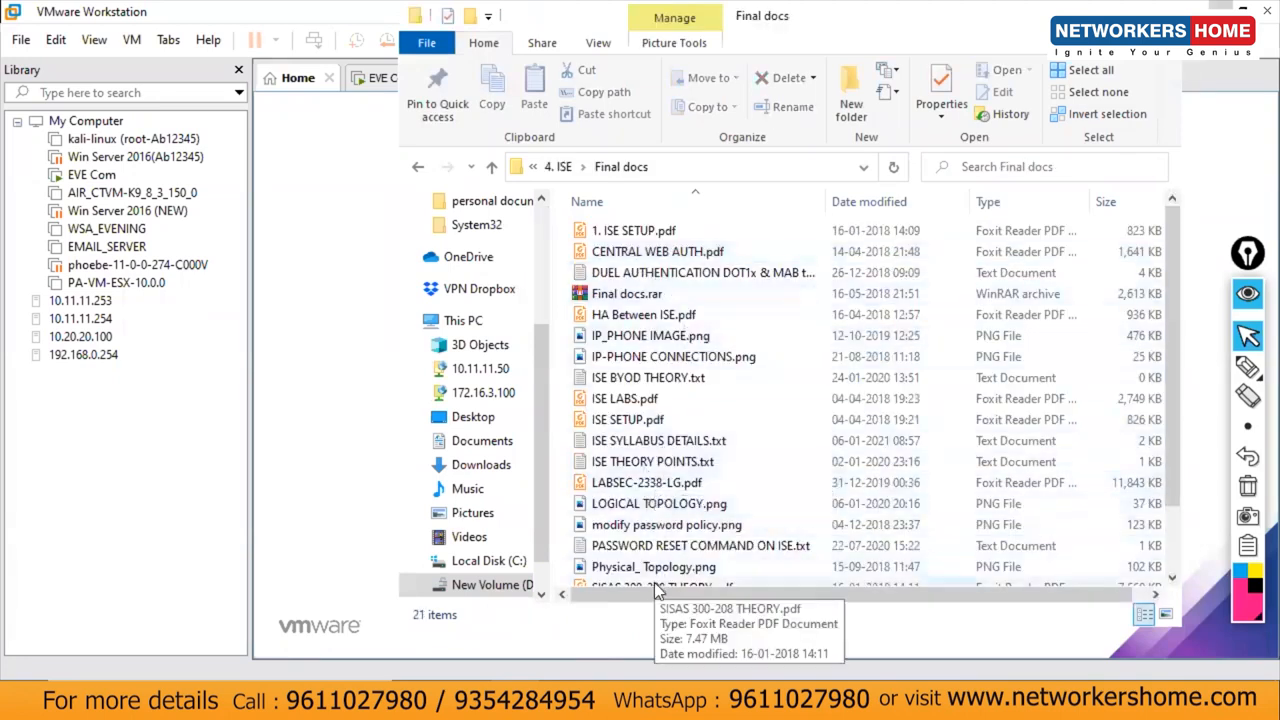
double_click(650, 420)
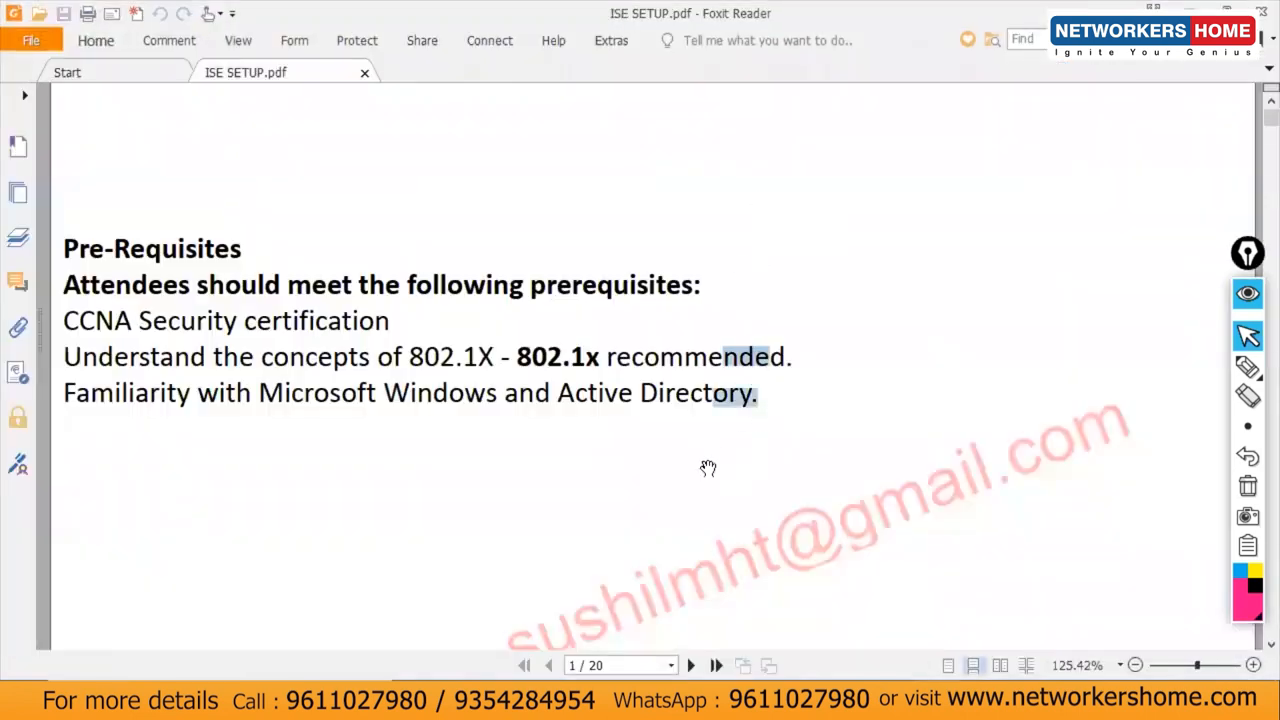
Step: Read the guide's page 4 steps for choosing Red Hat Enterprise Linux 7 64-bit, then leave the PDF
scroll(350, 422, "down", 10)
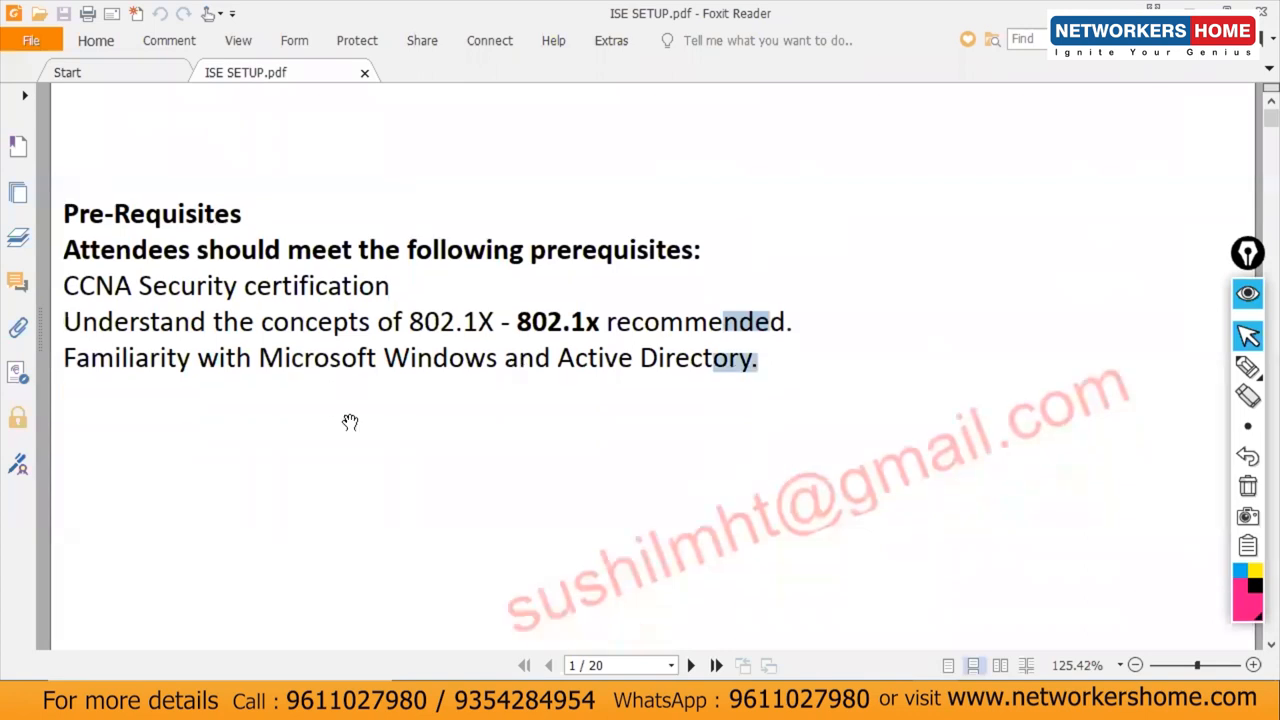
scroll(350, 422, "down", 15)
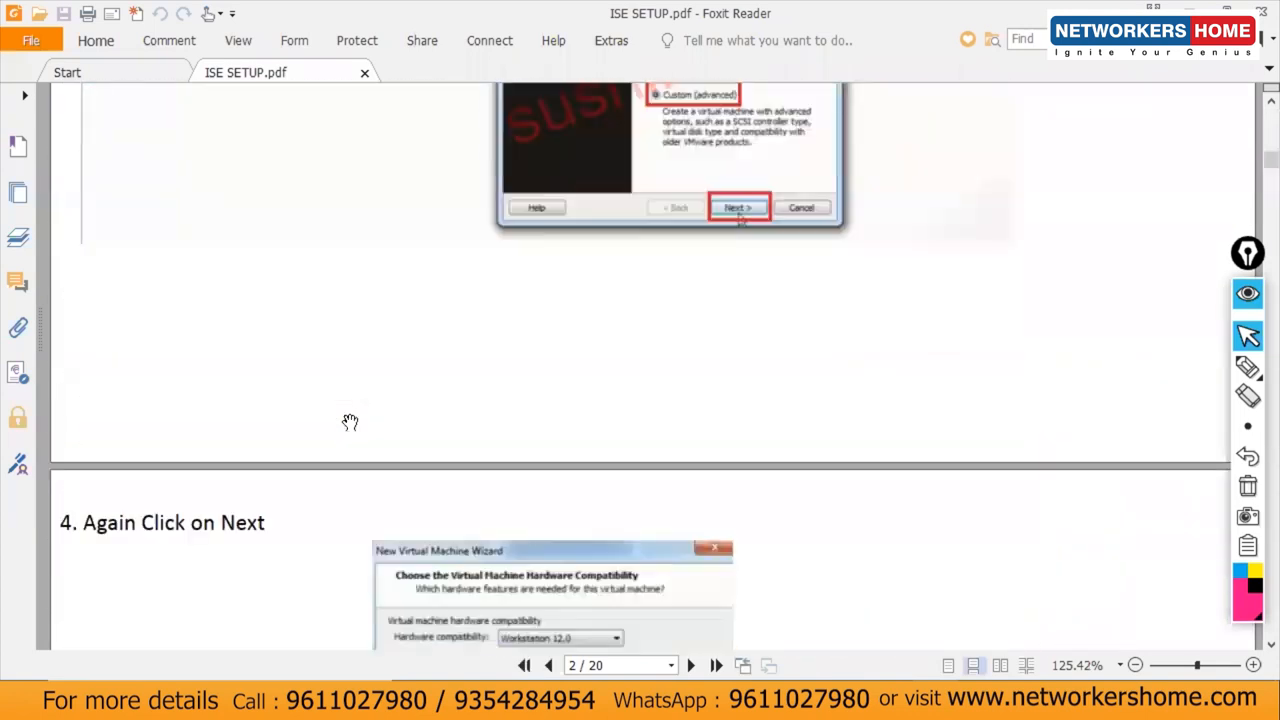
scroll(350, 422, "down", 1)
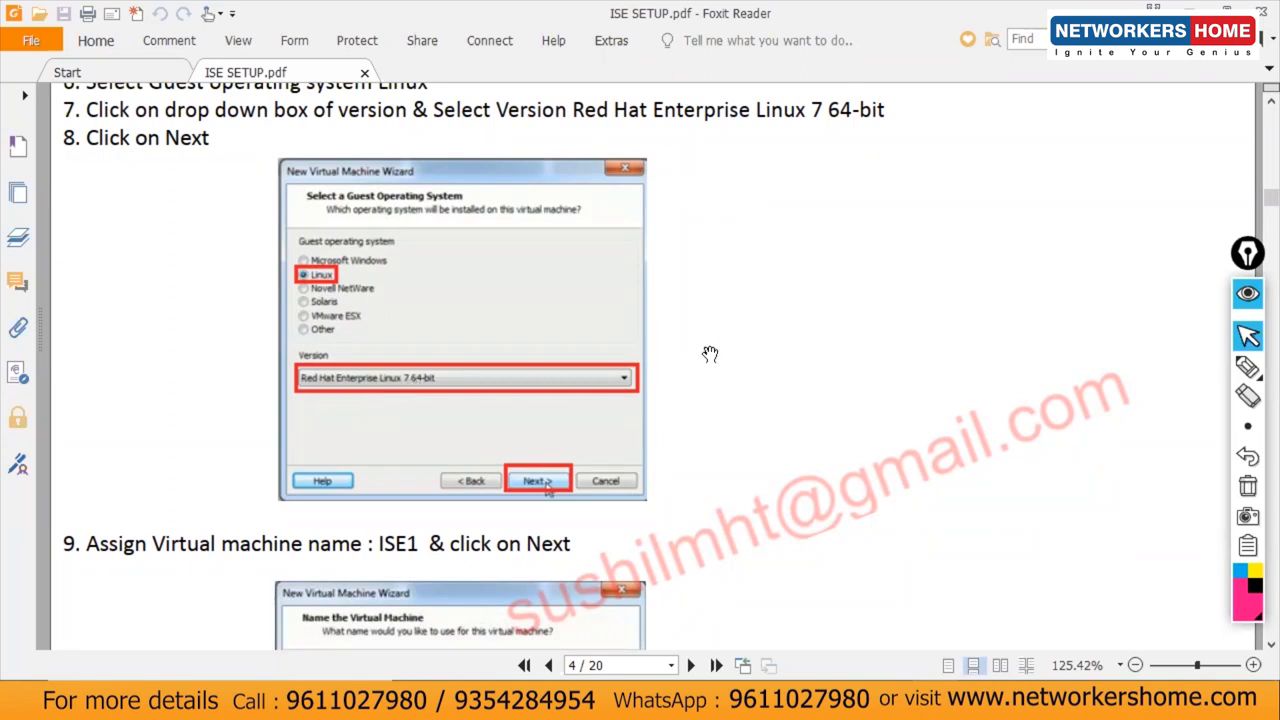
key("alt+Tab")
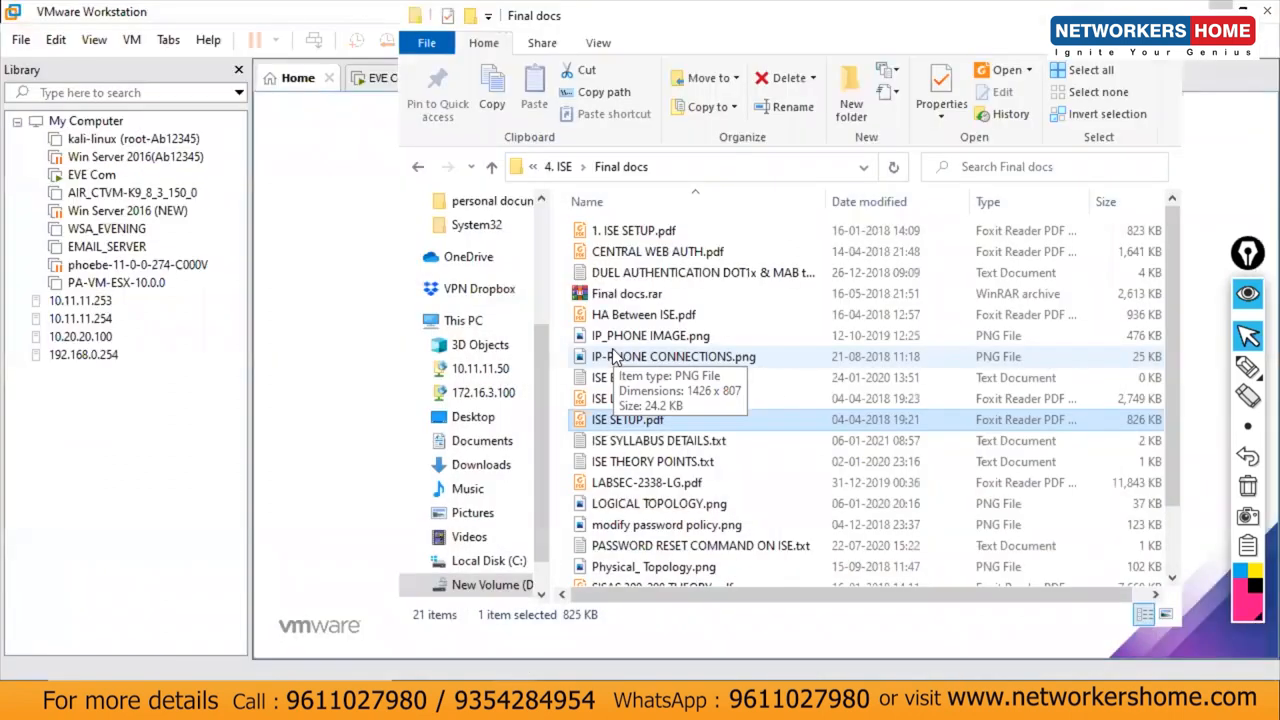
Step: Select Red Hat Enterprise Linux 7 64-bit as the Linux guest version
left_click(322, 349)
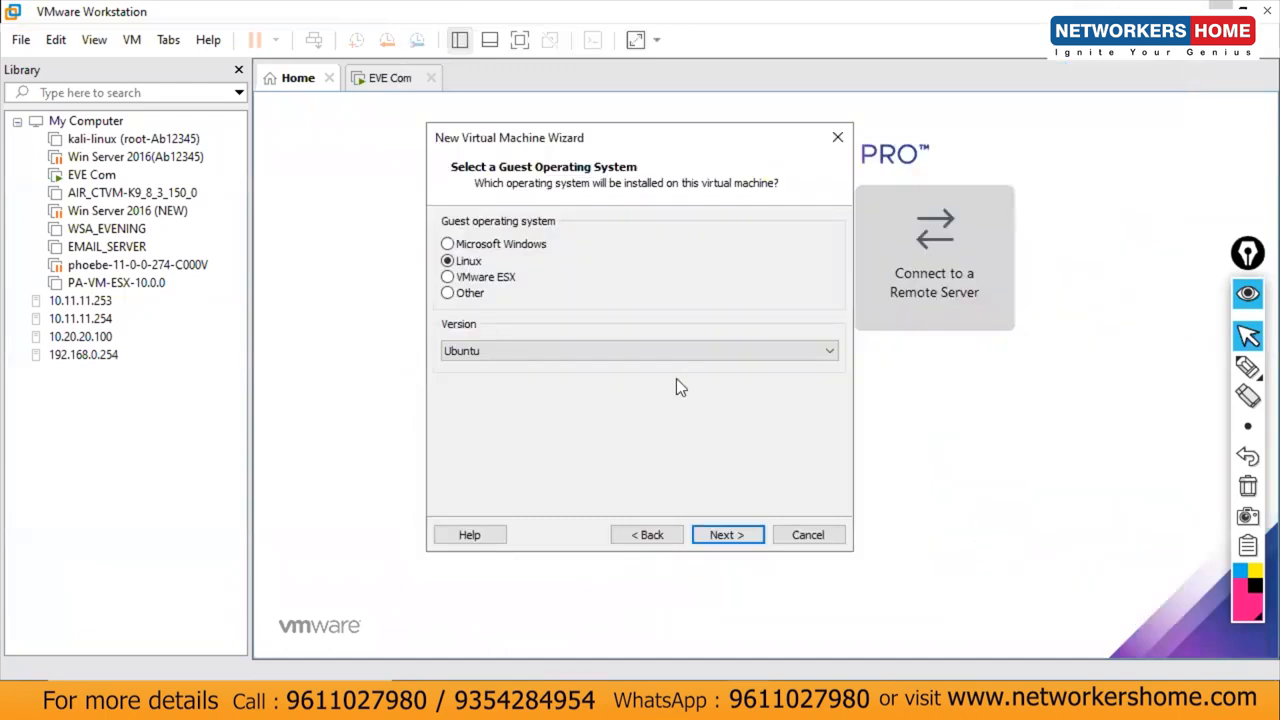
left_click(548, 349)
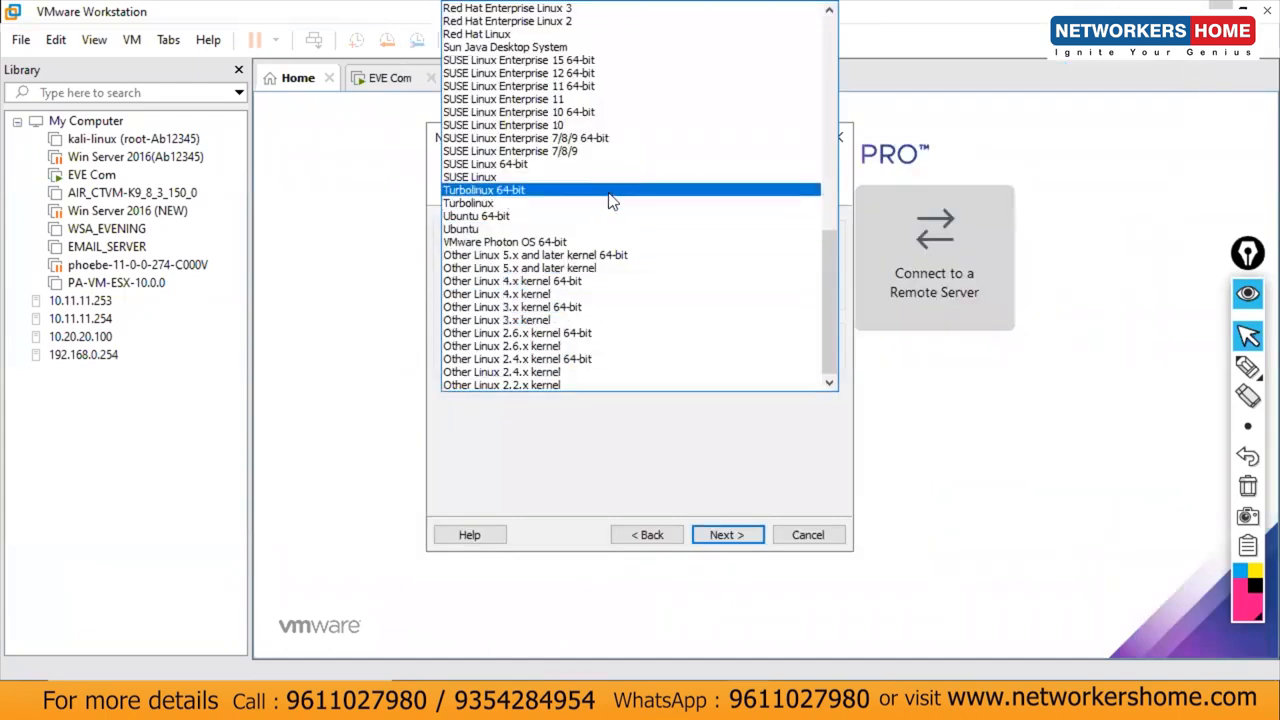
left_click_drag(830, 256, 834, 198)
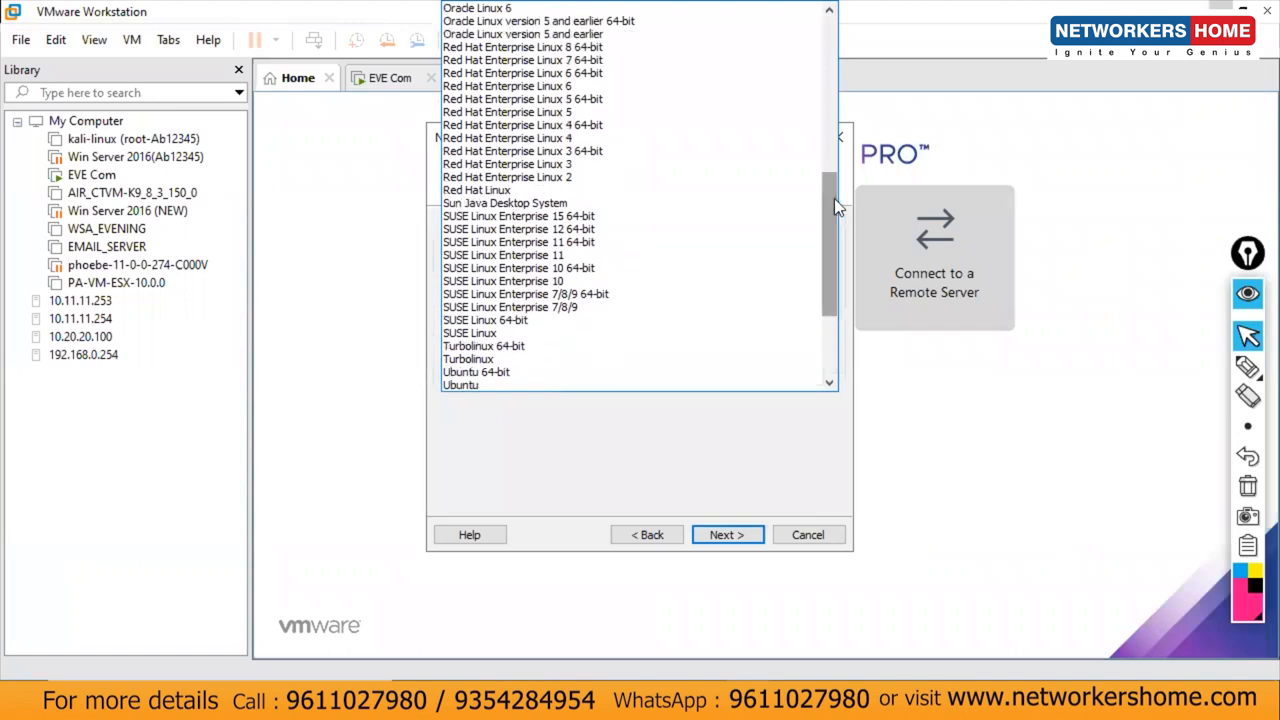
left_click(561, 62)
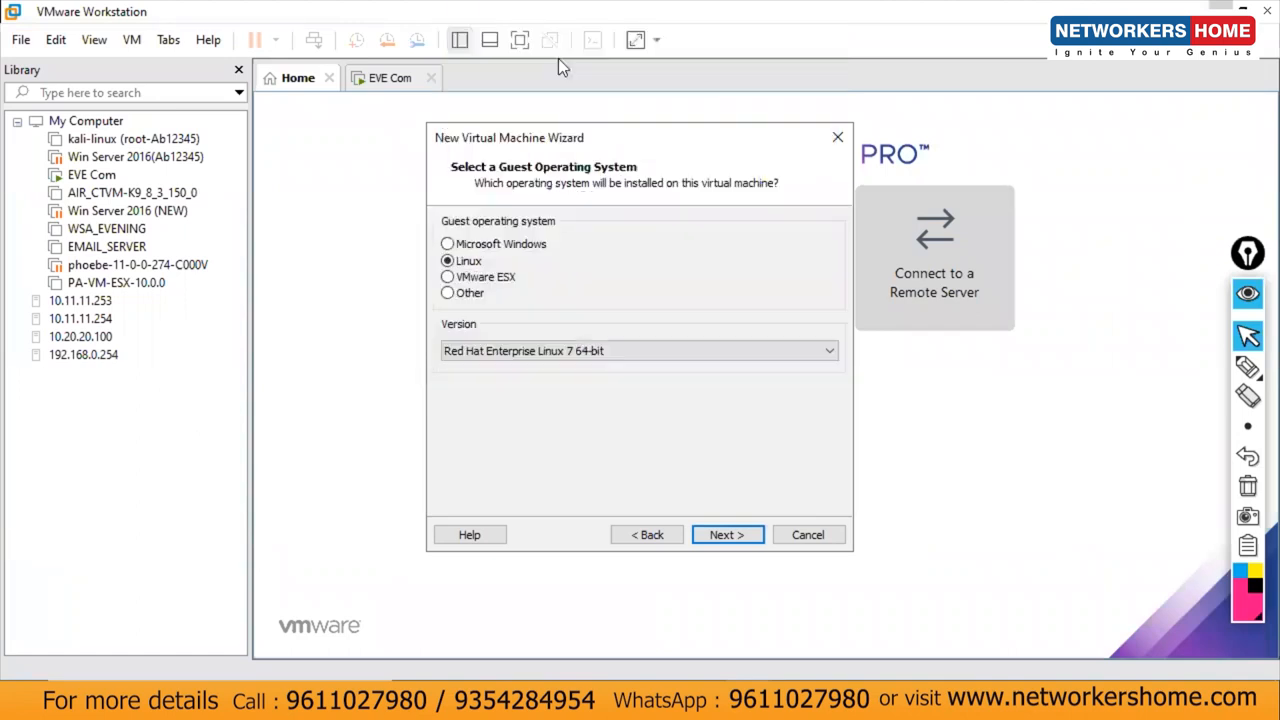
Step: Name the virtual machine ISE1 and continue to processor settings
left_click(722, 534)
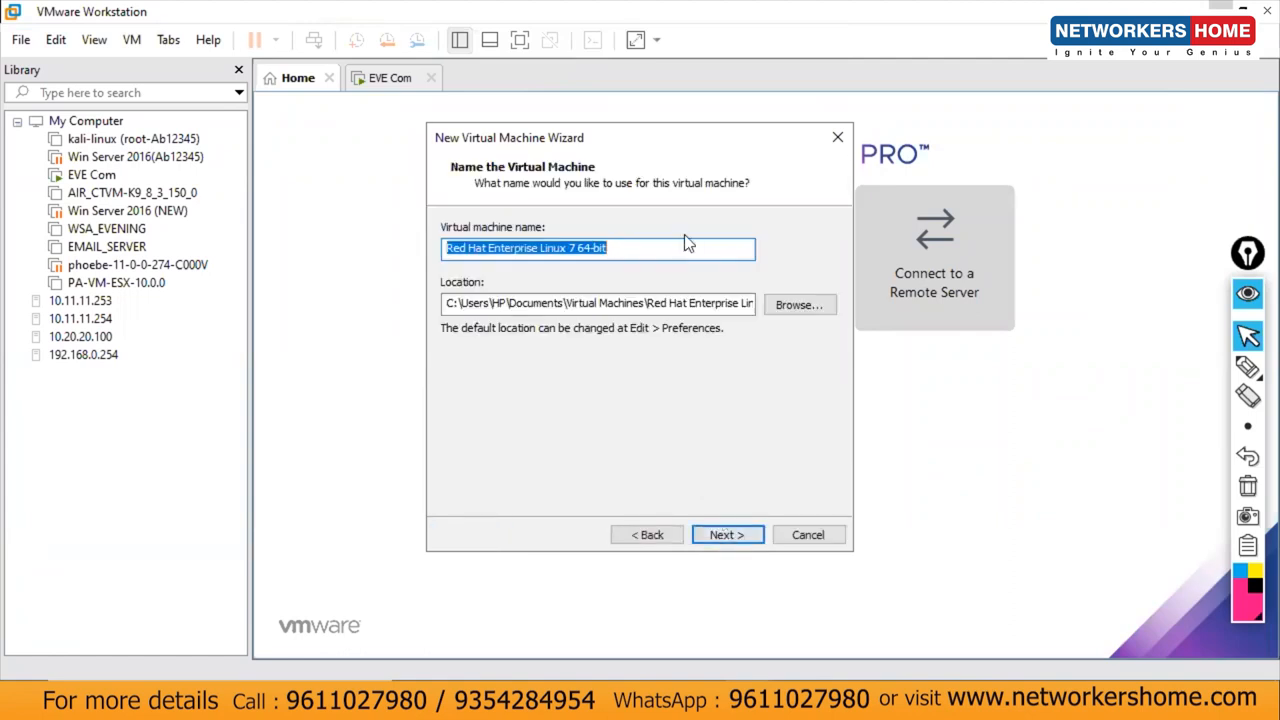
type("ISE1")
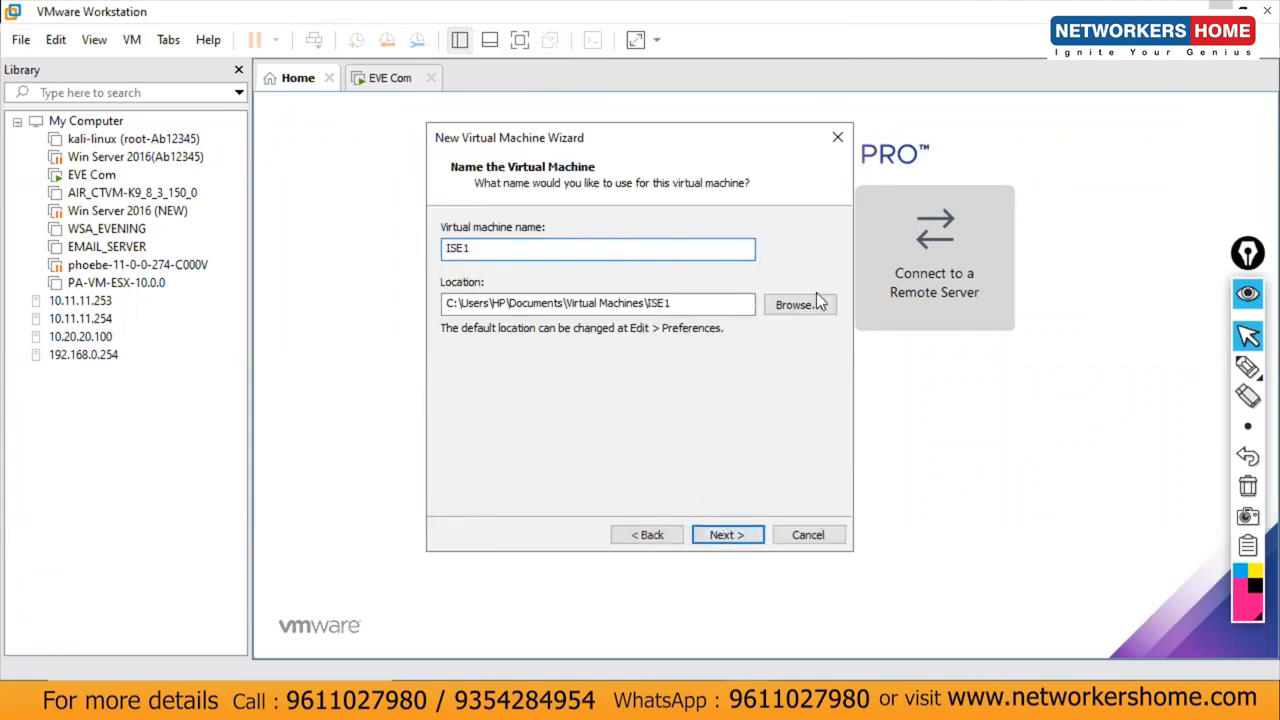
left_click_drag(704, 304, 597, 313)
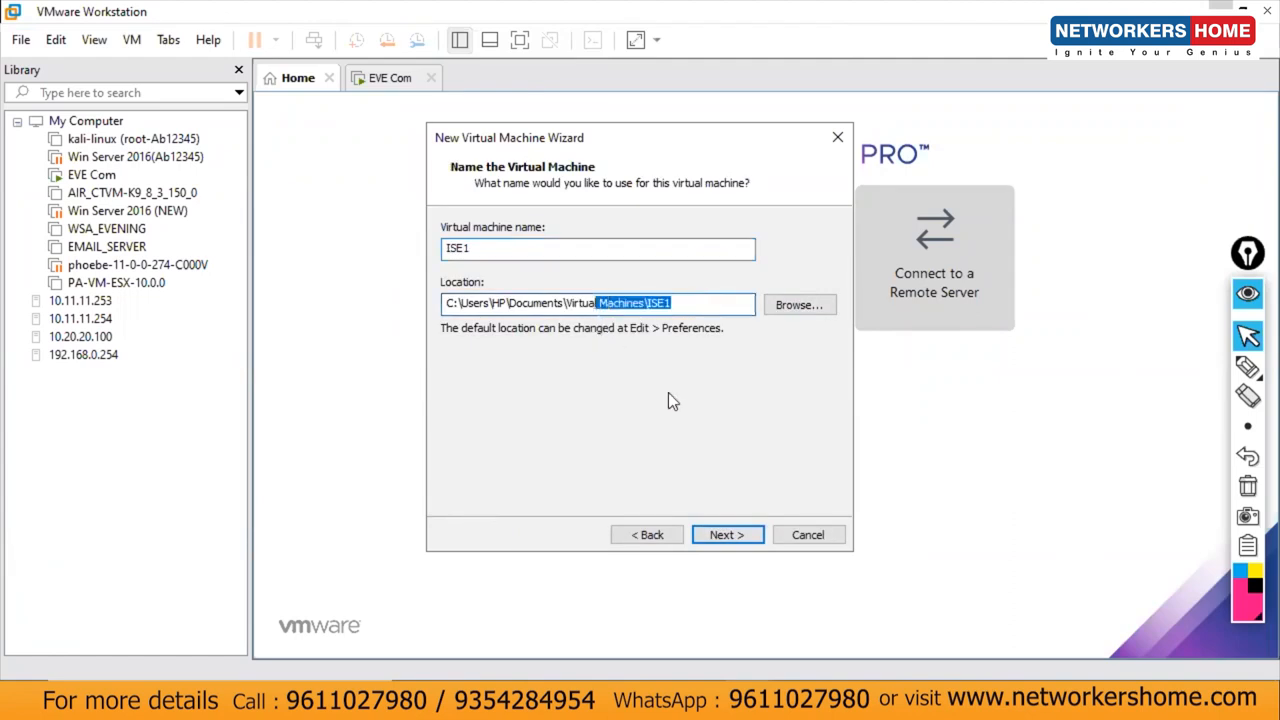
left_click(753, 536)
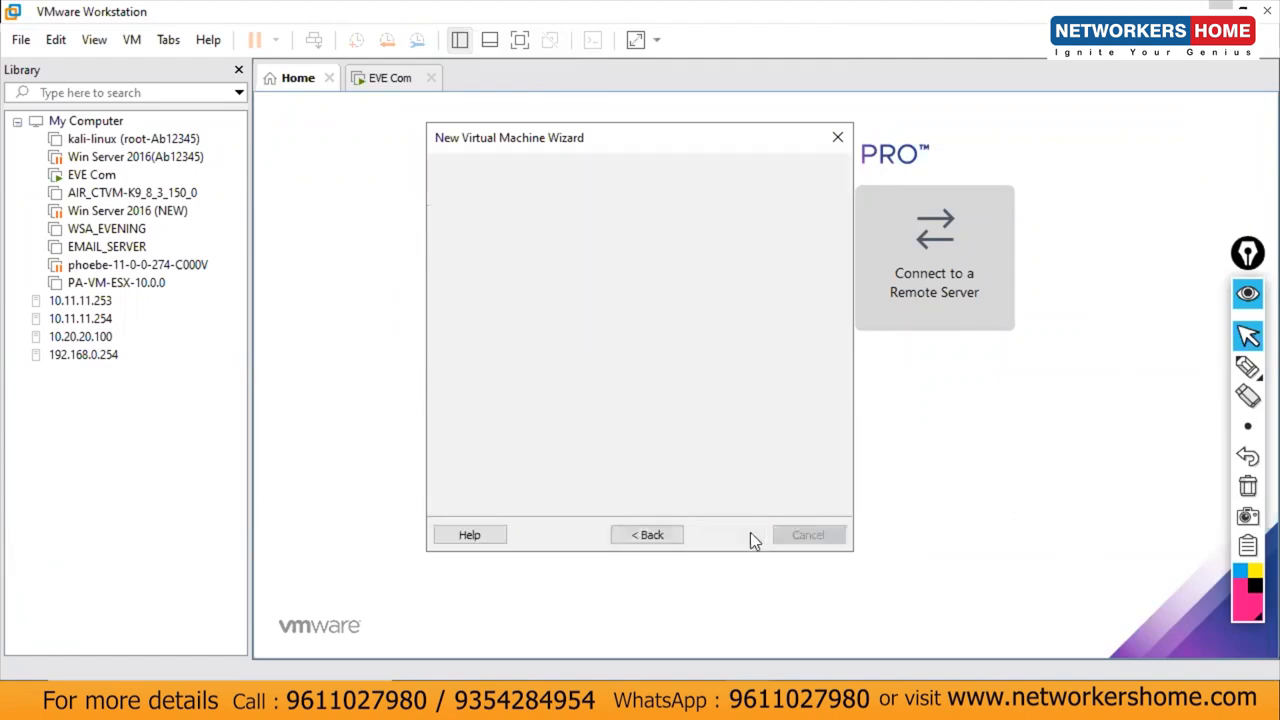
Step: Give ISE1 2 processor cores and 16384 MB of memory
type("2")
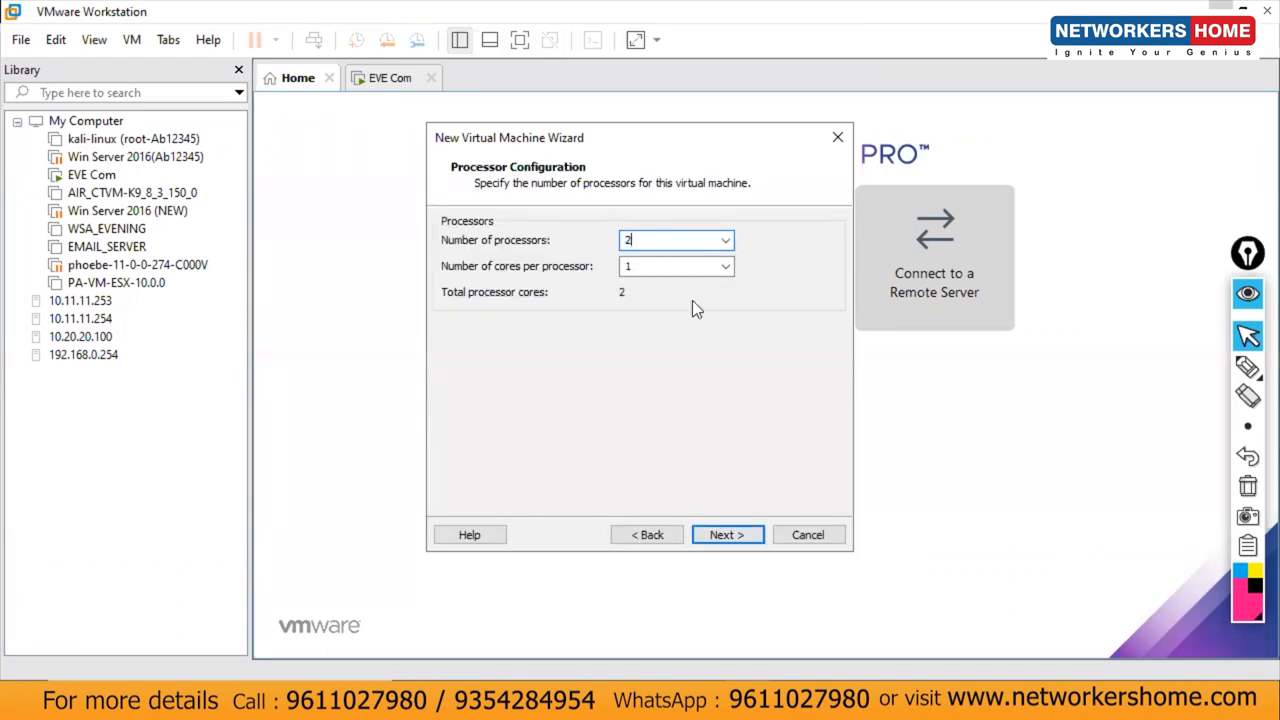
left_click(714, 534)
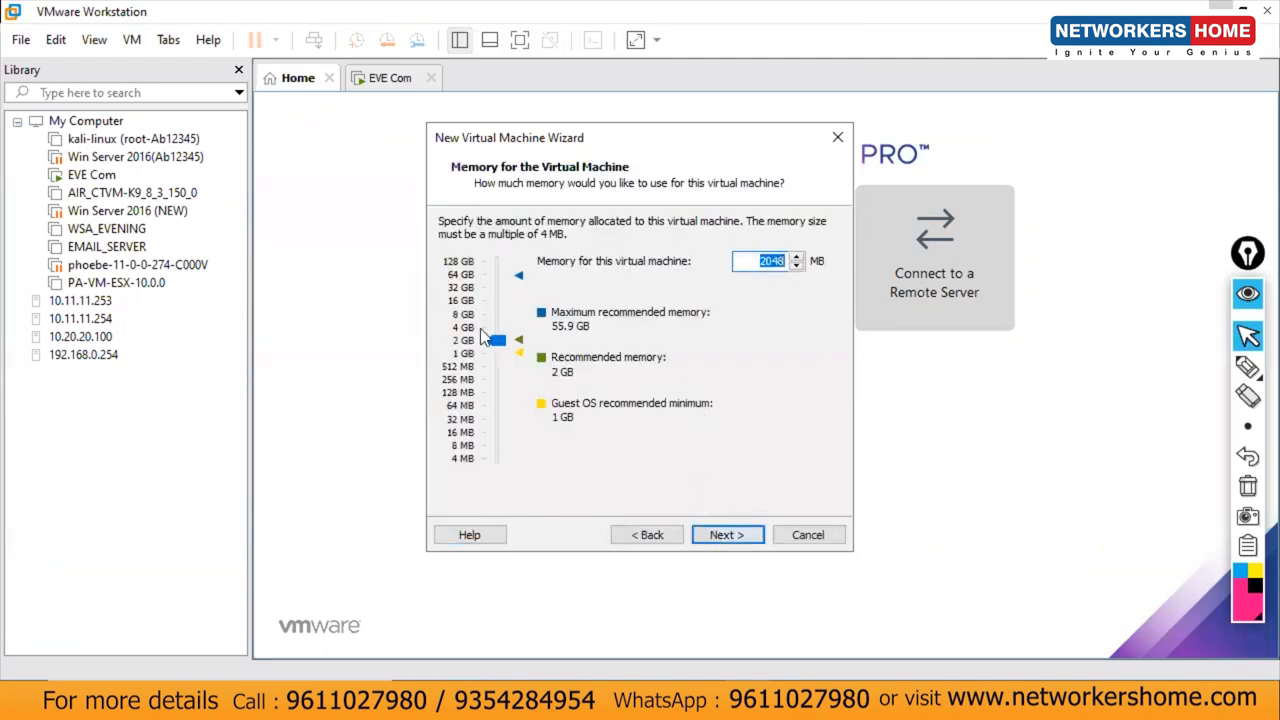
left_click(464, 302)
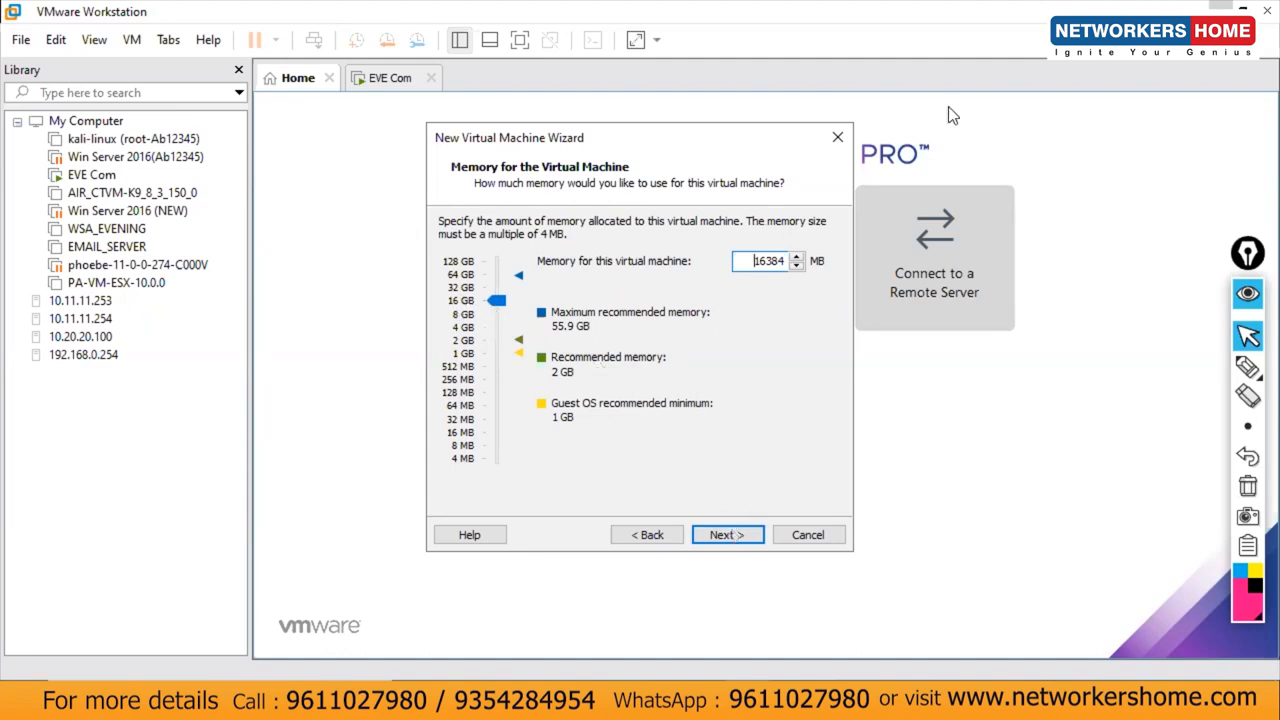
key("Return")
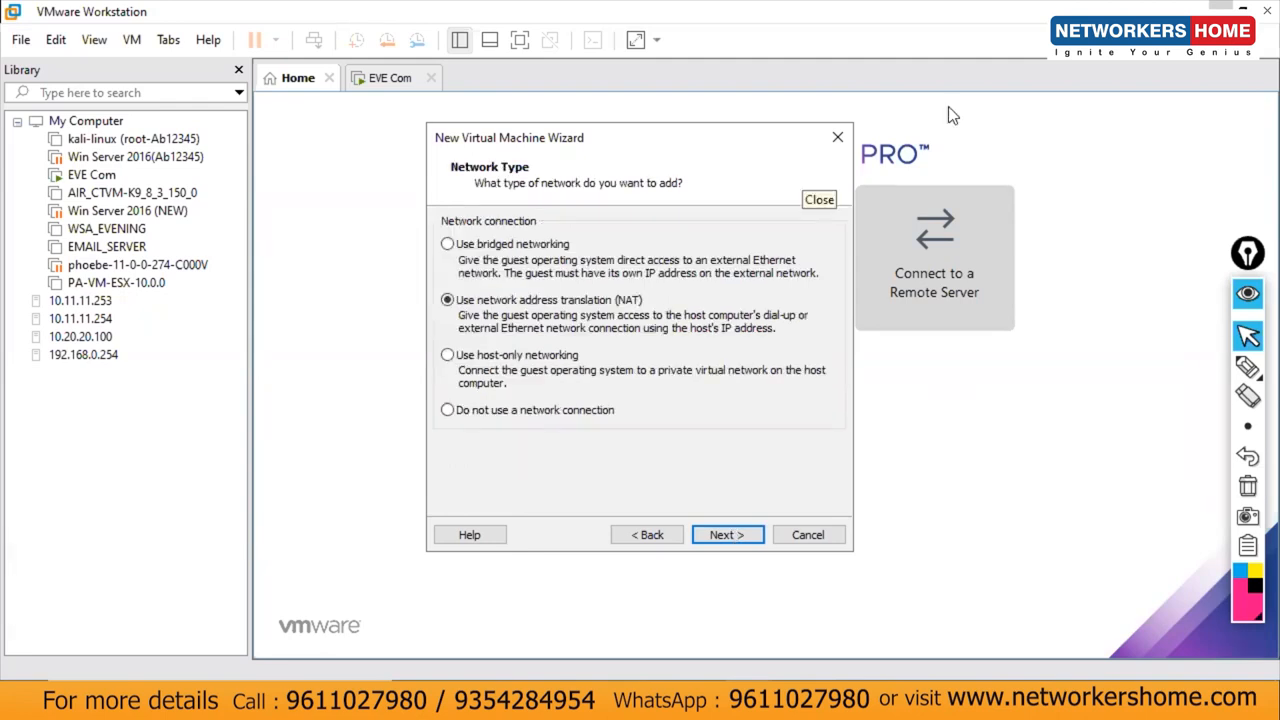
Step: Use bridged networking and accept the LSI Logic controller and default disk type
left_click(802, 170)
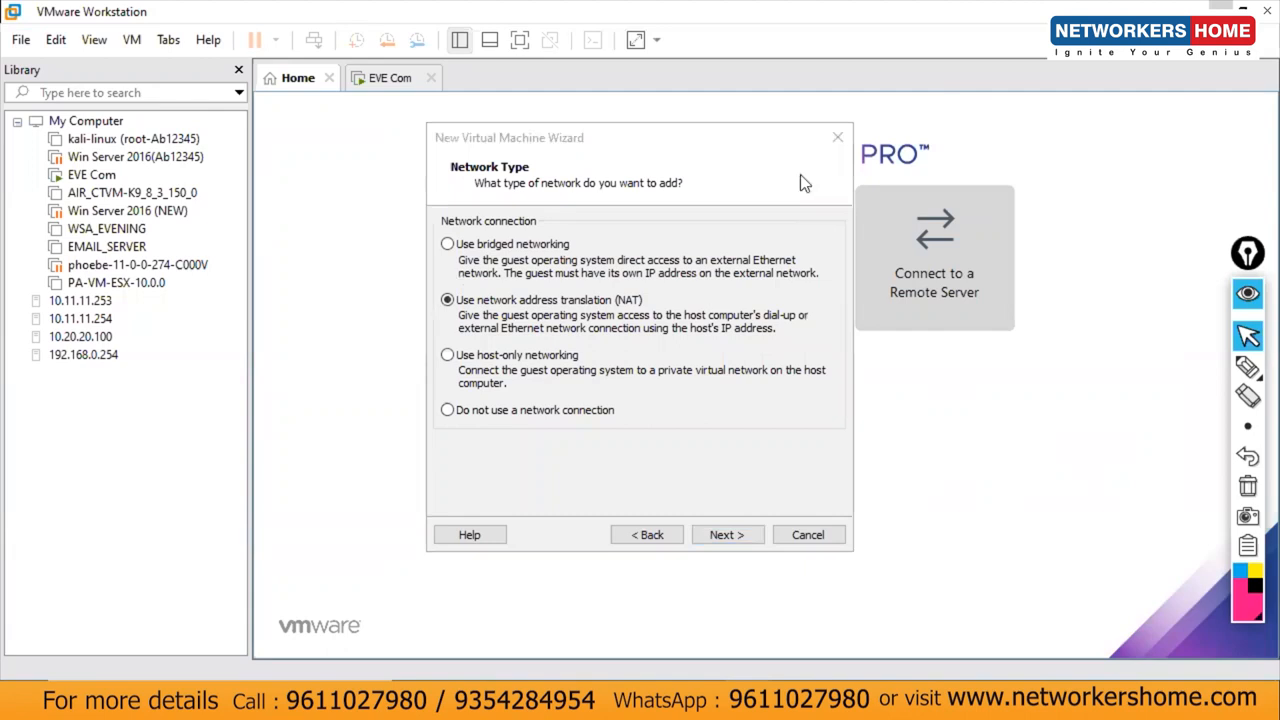
left_click(514, 246)
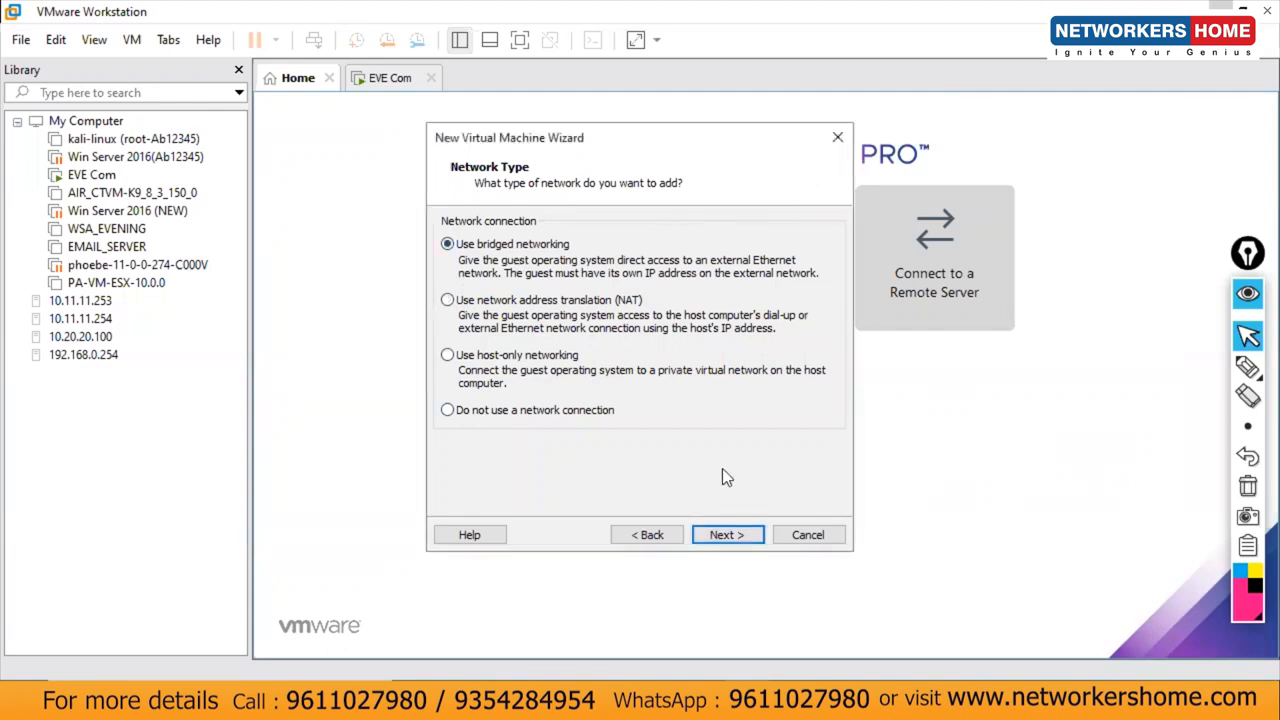
left_click(742, 525)
left_click(742, 526)
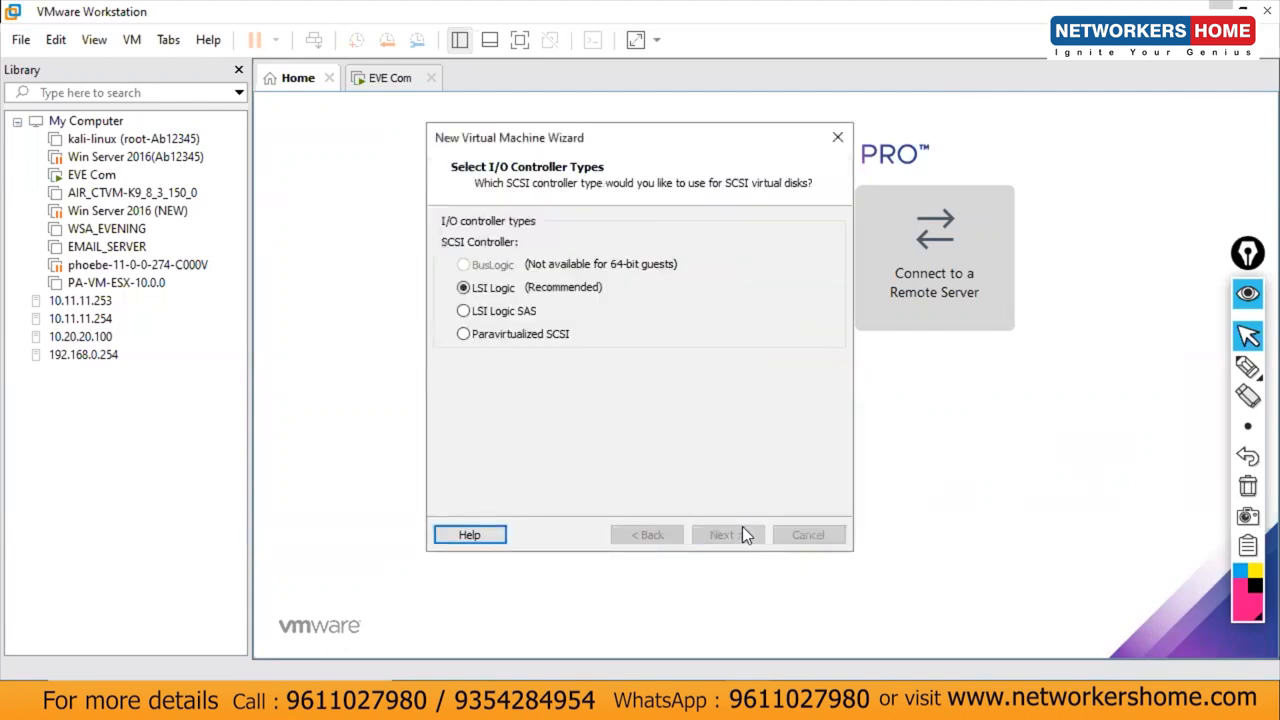
left_click(742, 526)
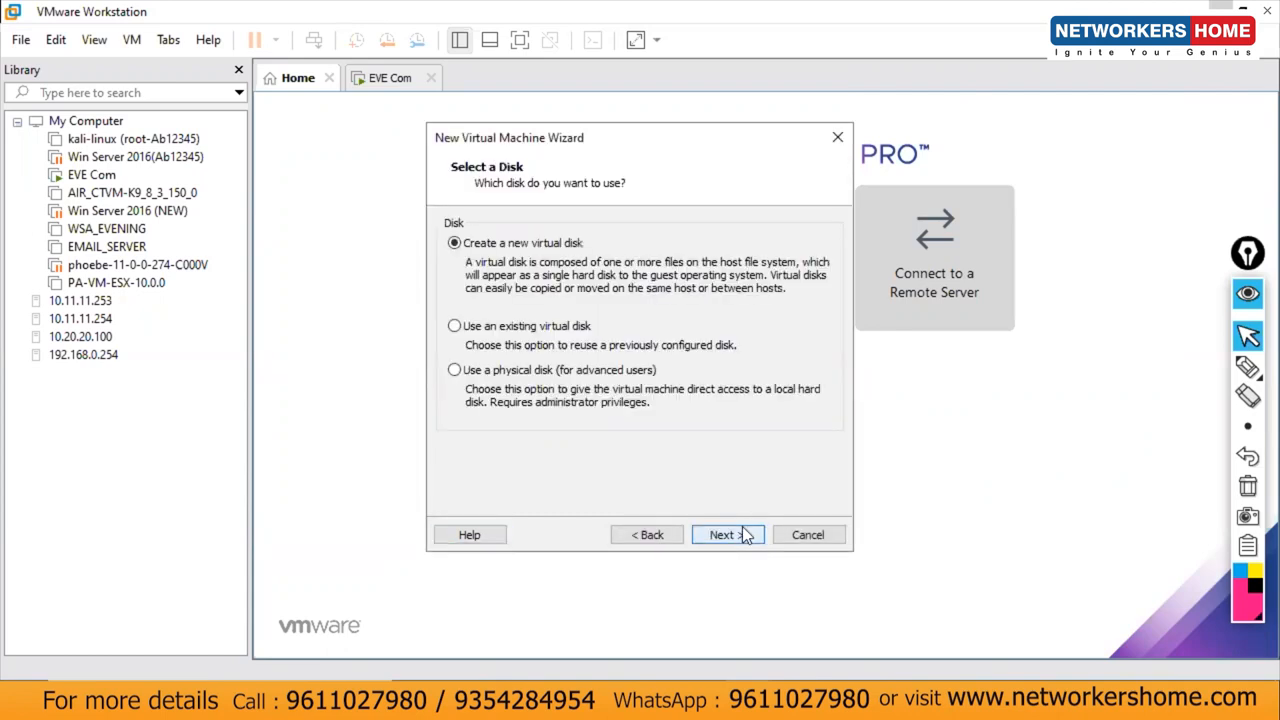
Step: Create a new 200 GB virtual disk stored as ISE1.vmdk
left_click(742, 526)
type("200")
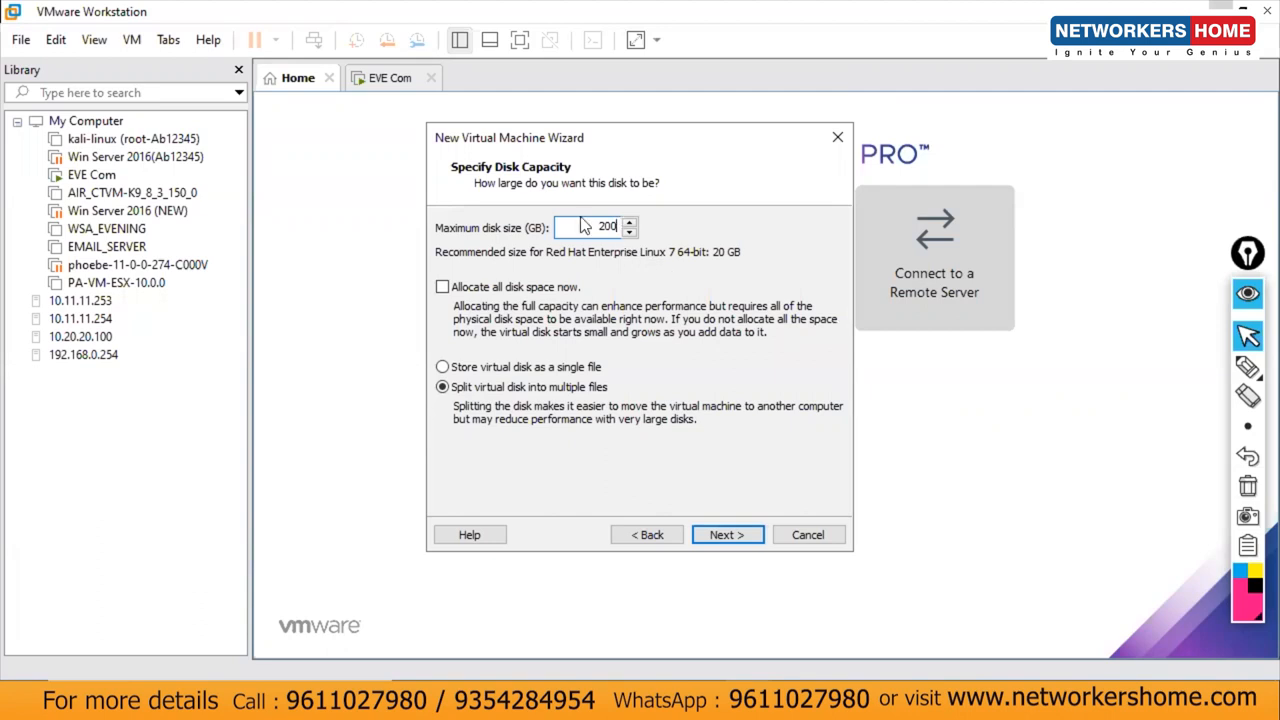
left_click_drag(584, 225, 644, 234)
left_click(741, 525)
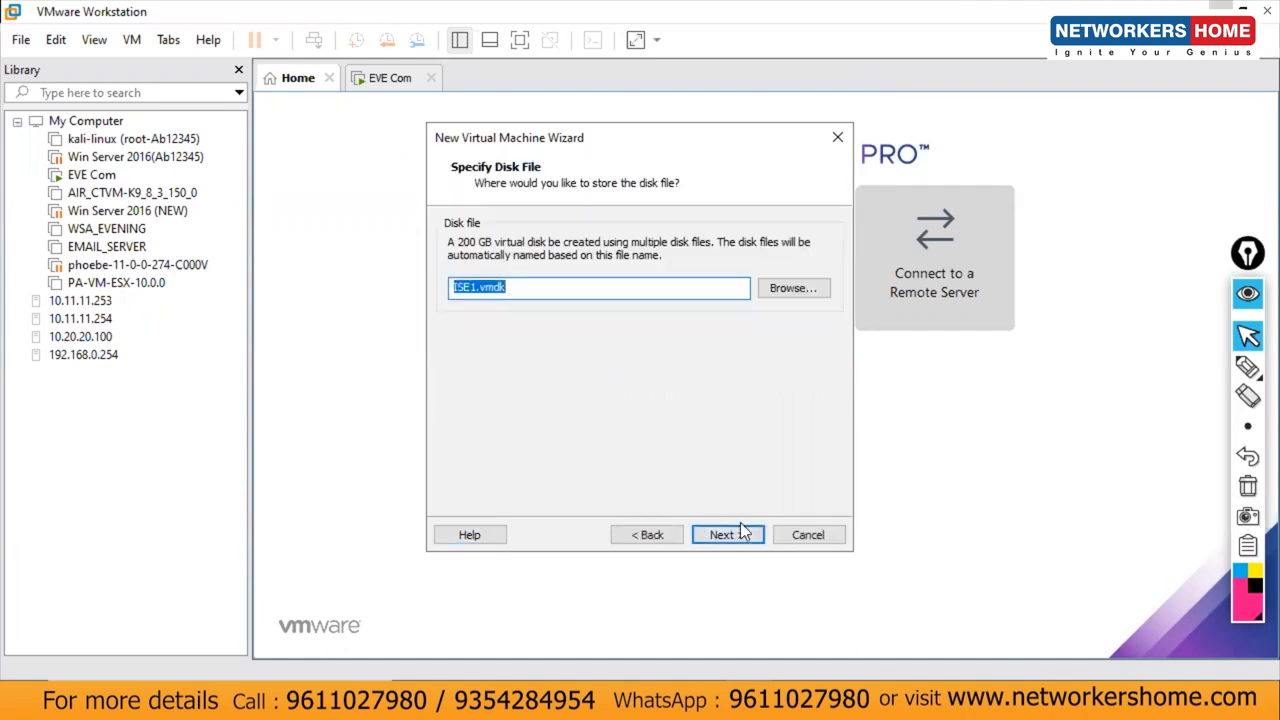
left_click(741, 525)
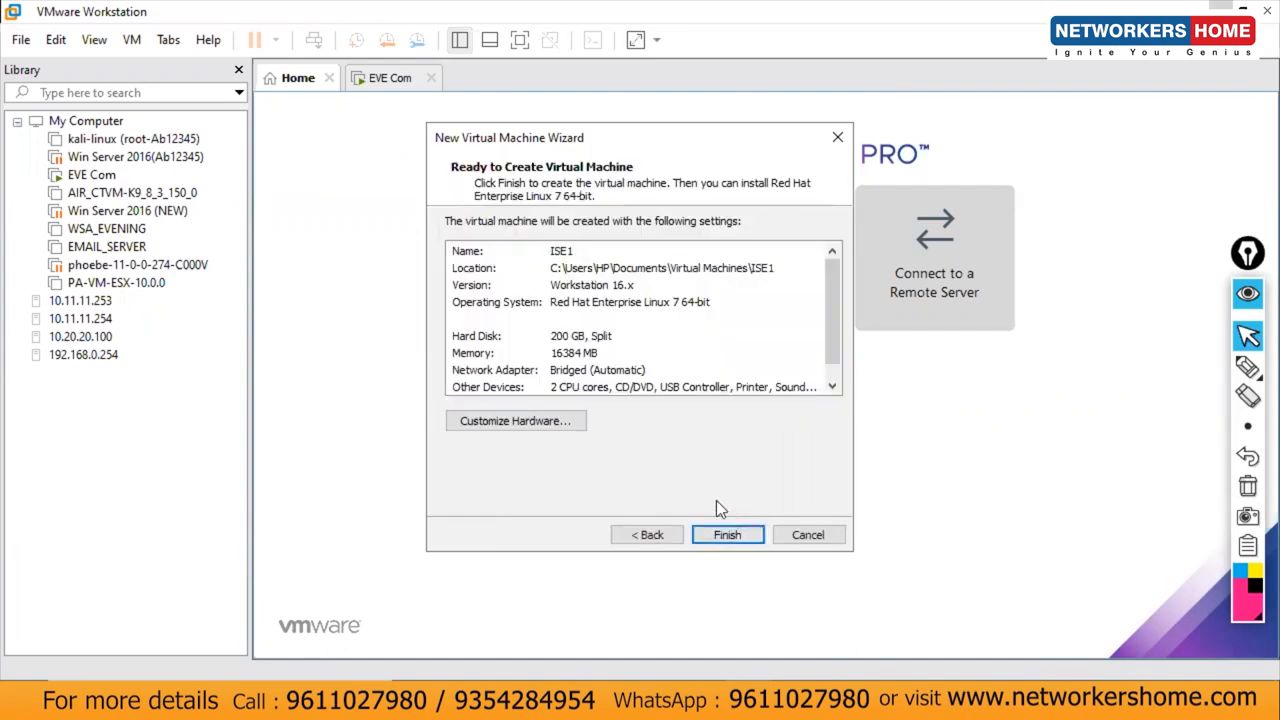
Step: Point ISE1's CD/DVD drive at D:\ise-2.4.0.357.SPA.x86_64.iso via Customize Hardware
left_click(565, 418)
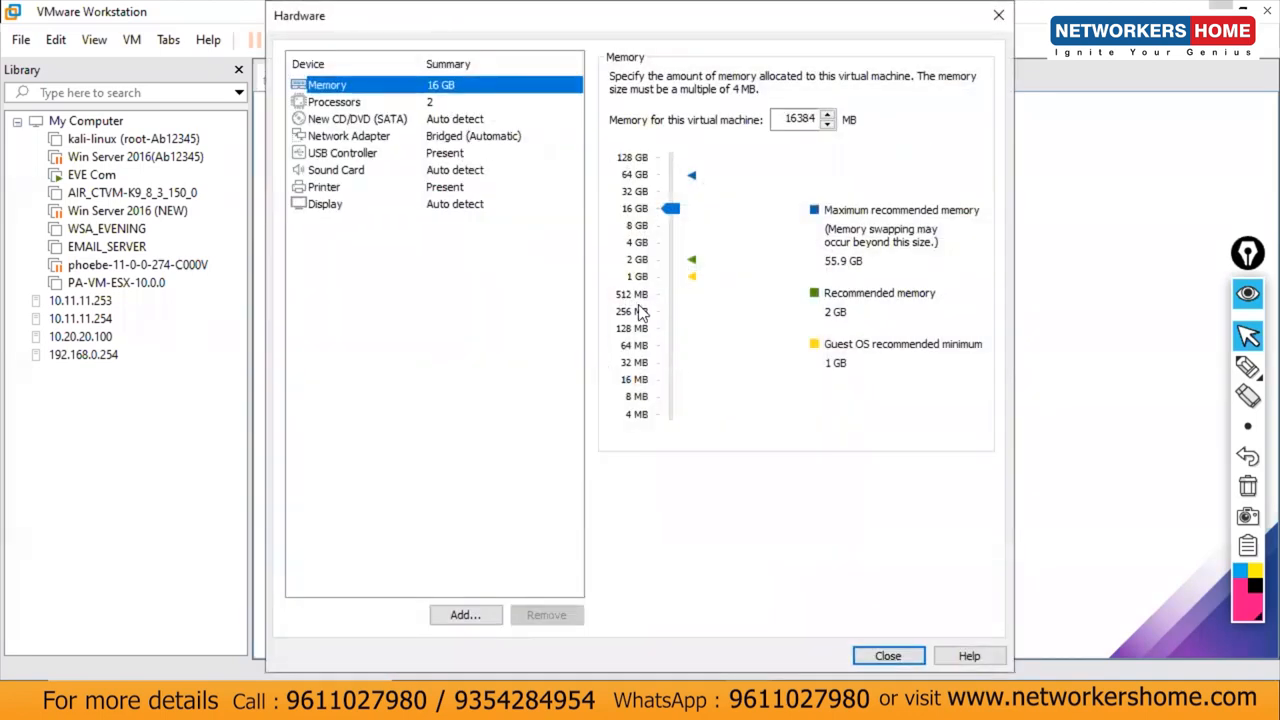
left_click(377, 121)
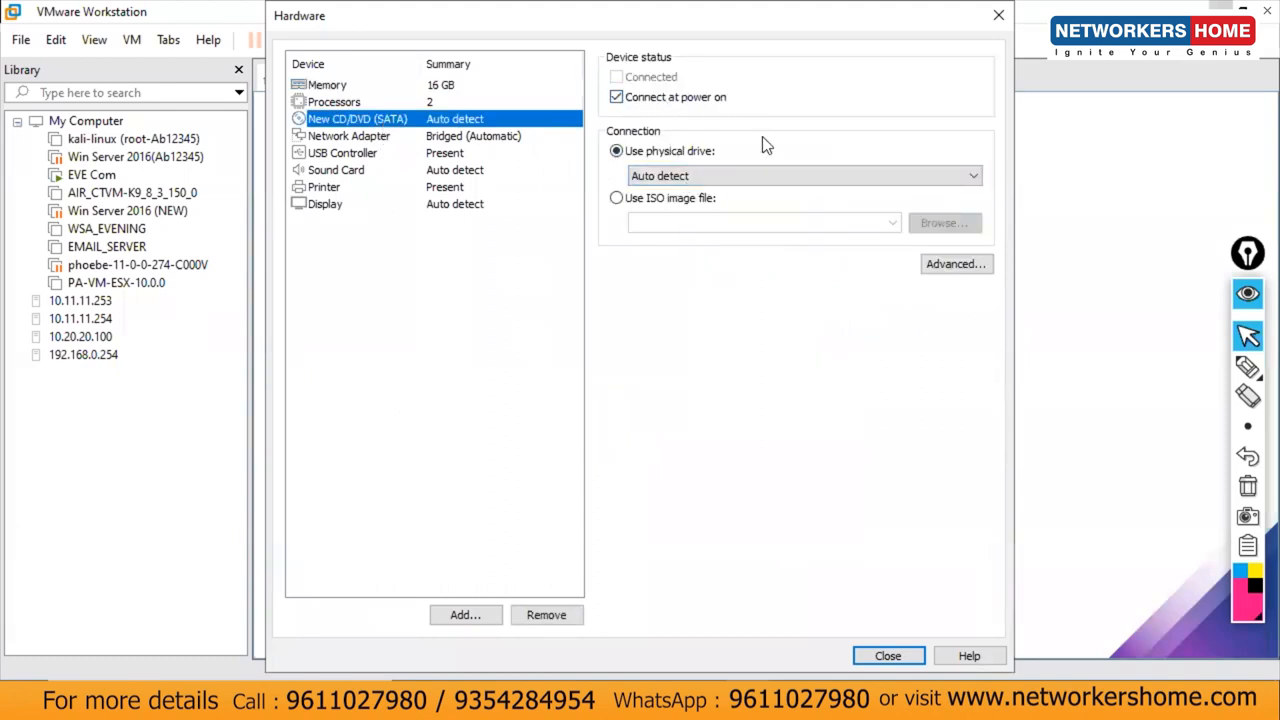
left_click(662, 199)
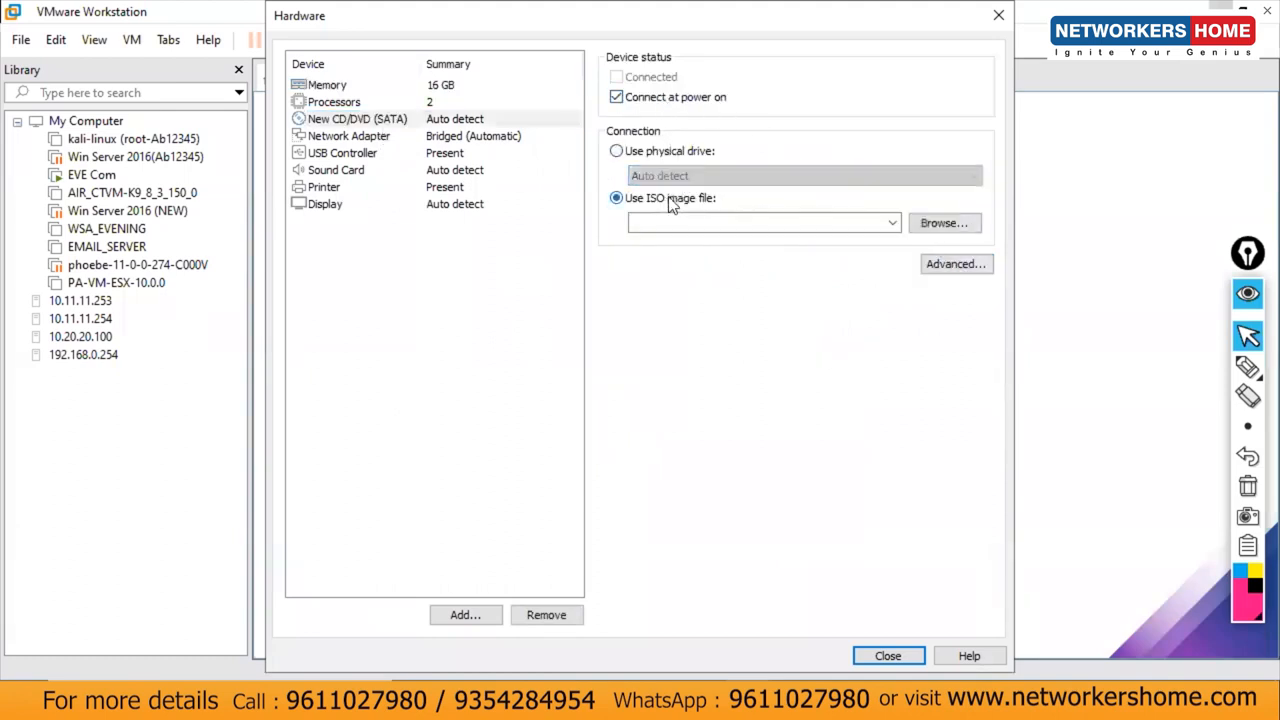
left_click(936, 224)
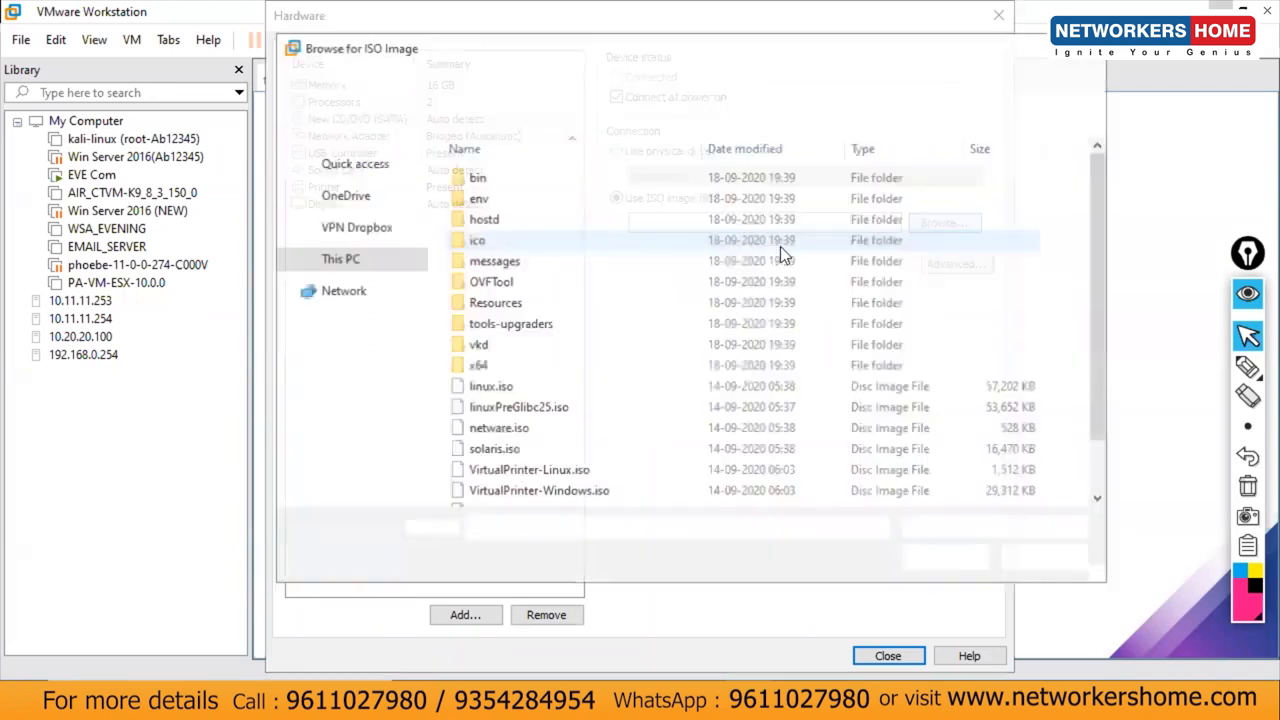
left_click(362, 483)
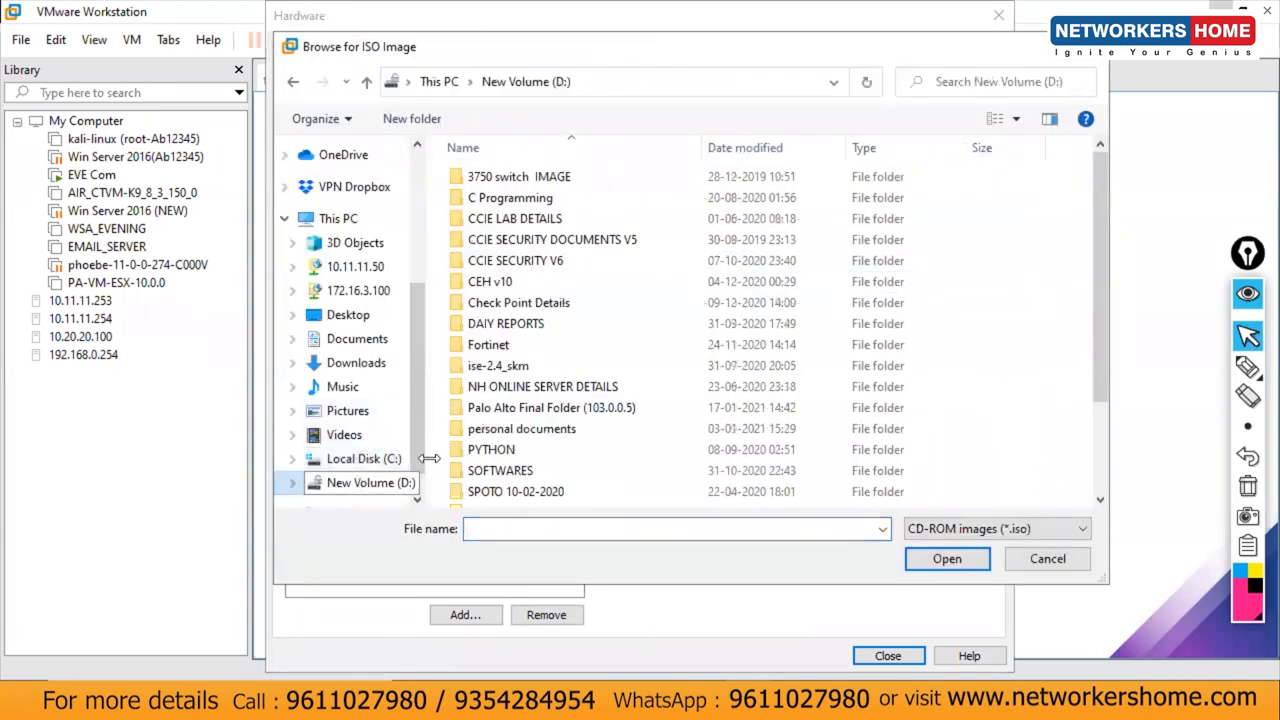
scroll(1090, 330, "down", 2)
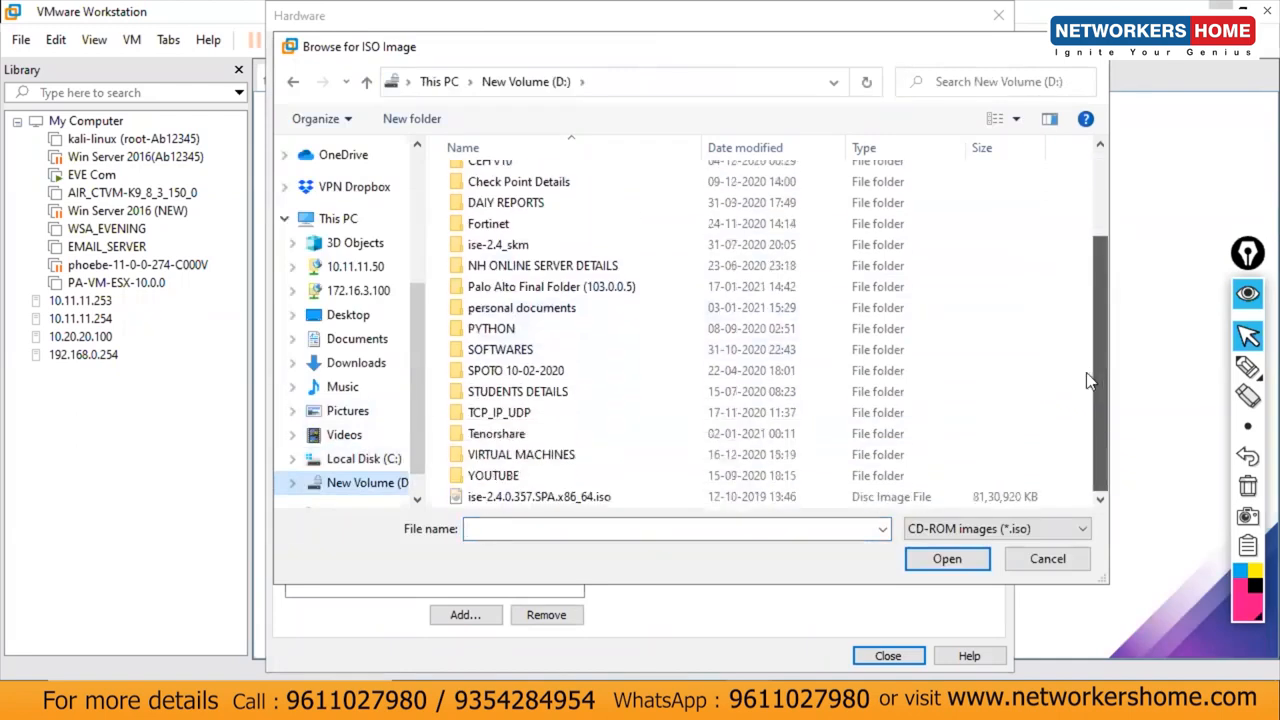
double_click(600, 497)
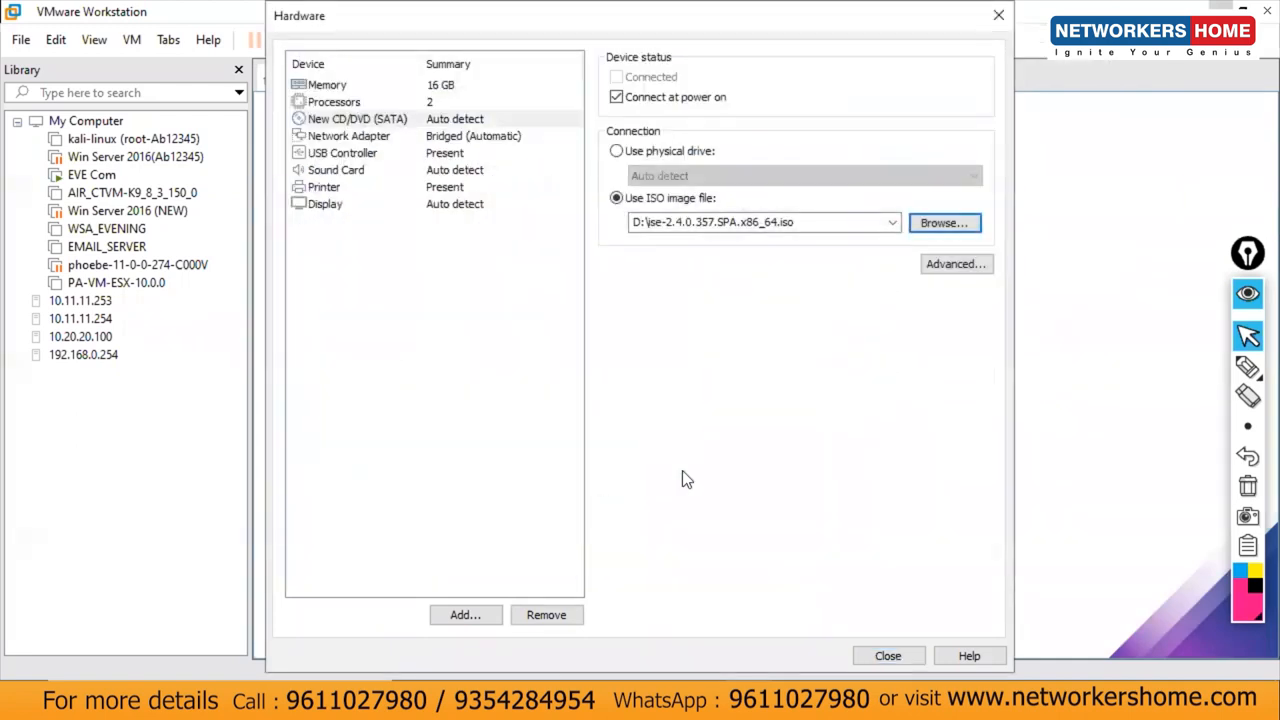
left_click(887, 656)
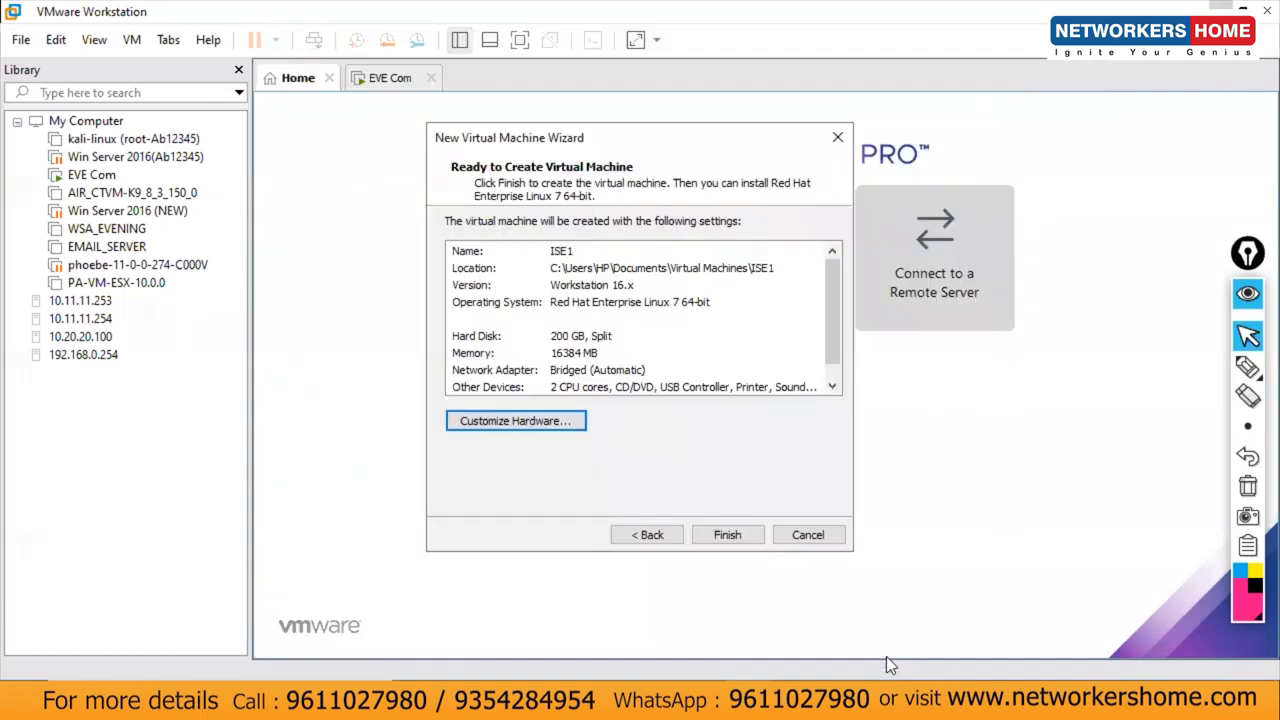
Step: Finish creating ISE1, power it on, and focus the console at the installer boot menu
left_click(722, 537)
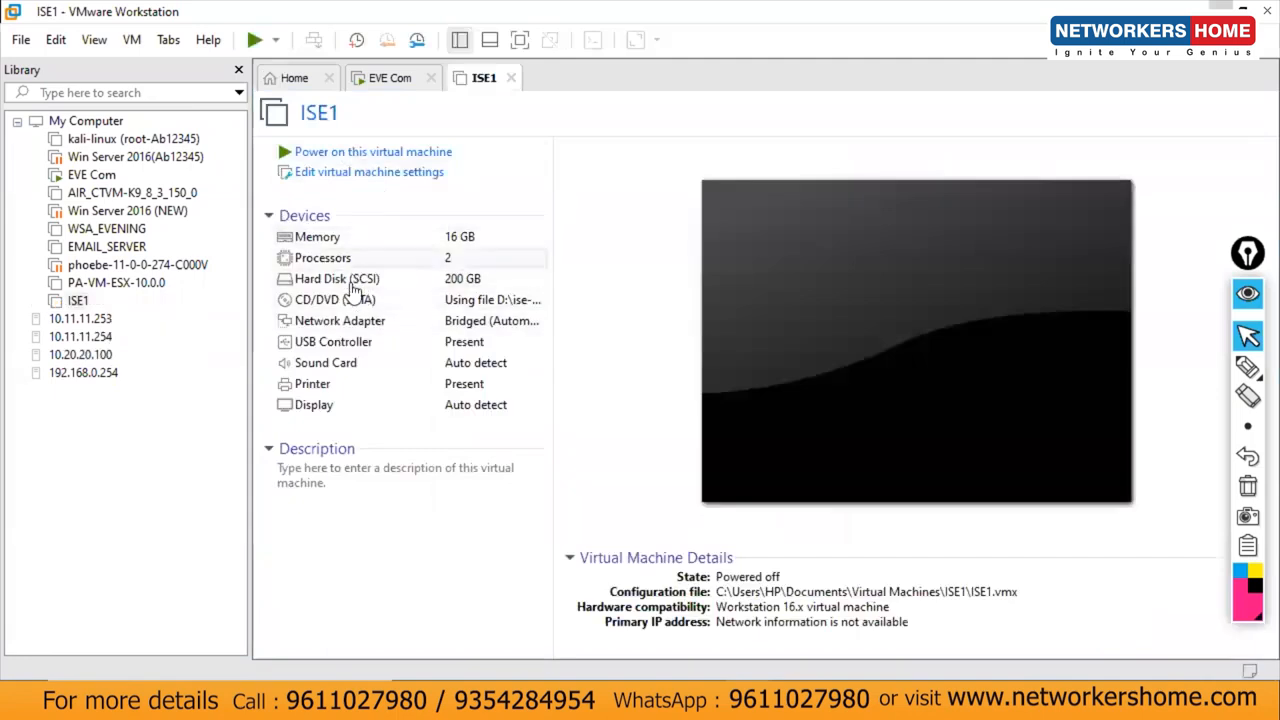
left_click(363, 149)
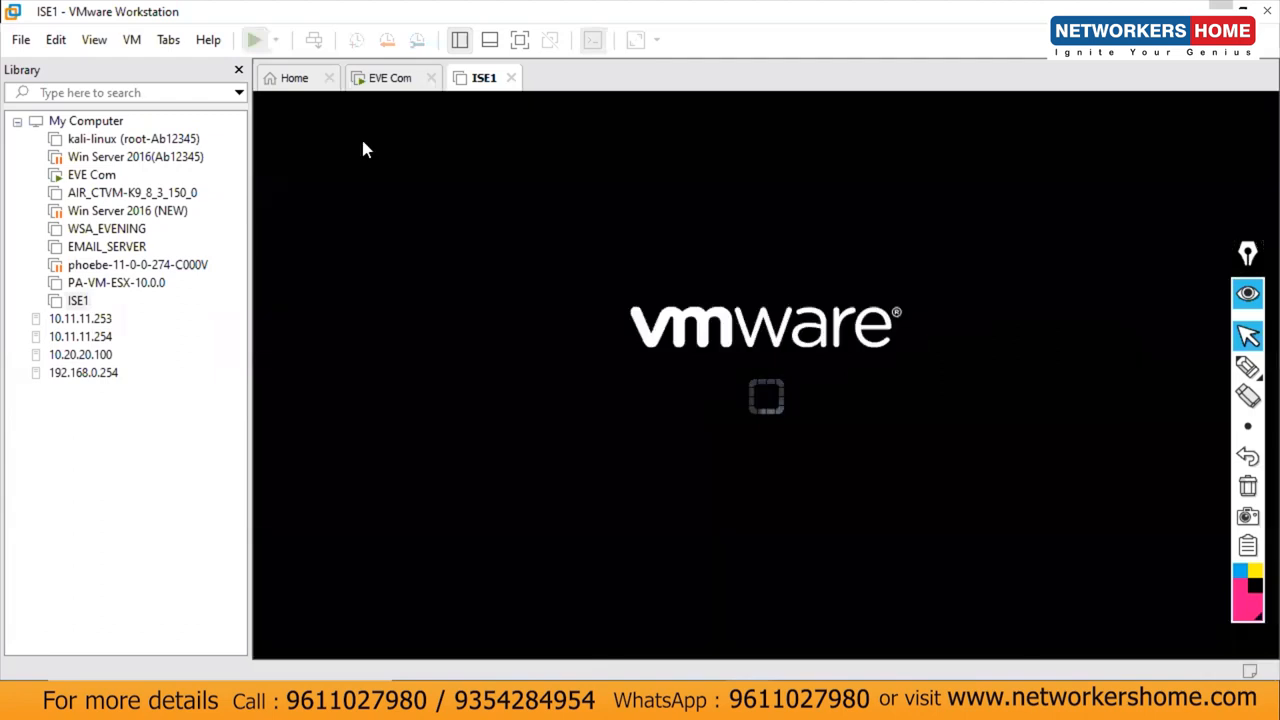
left_click(1100, 633)
left_click(787, 415)
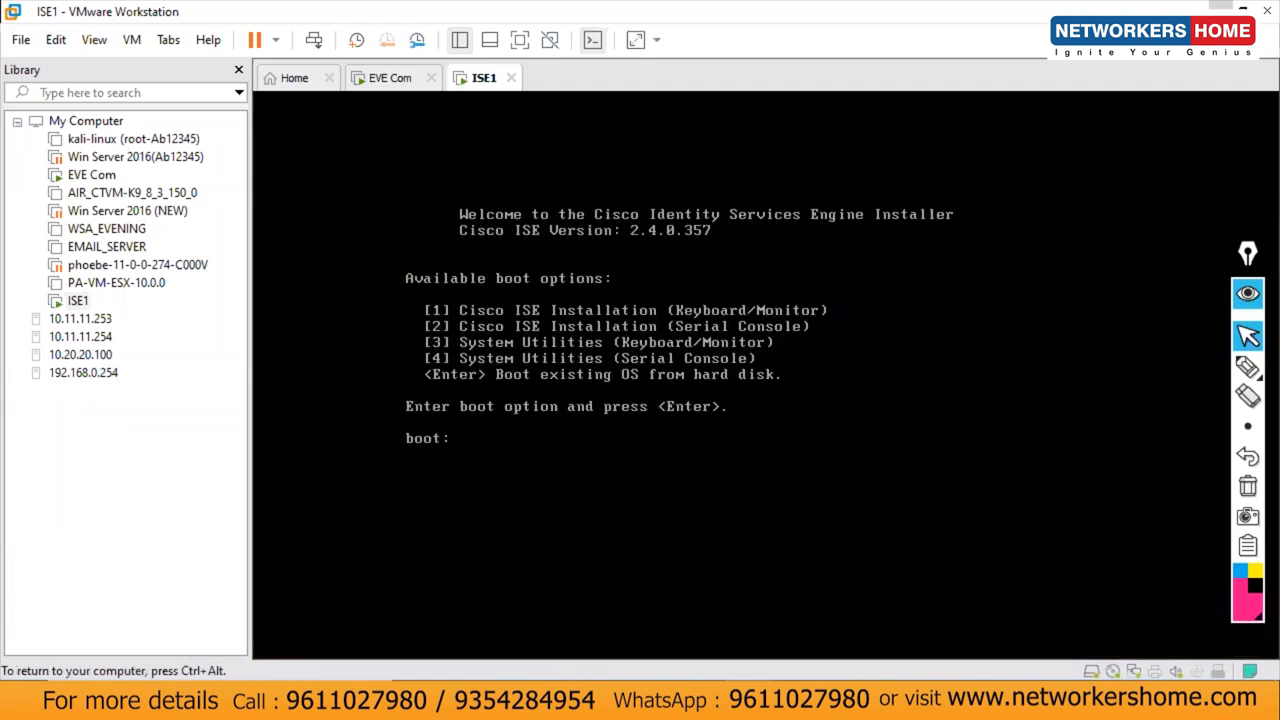
Step: Enter option 1 at the boot prompt to start Cisco ISE Installation (Keyboard/Monitor), then release input
type("1")
key("Return")
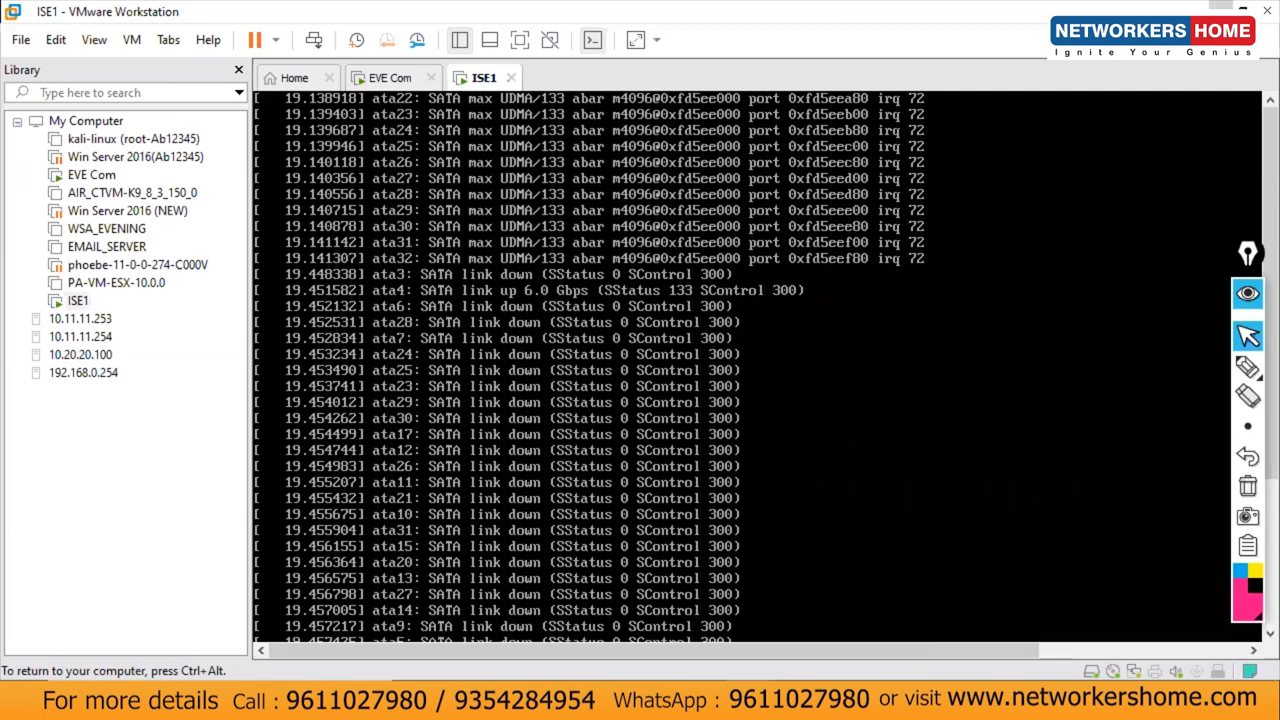
key("ctrl+alt")
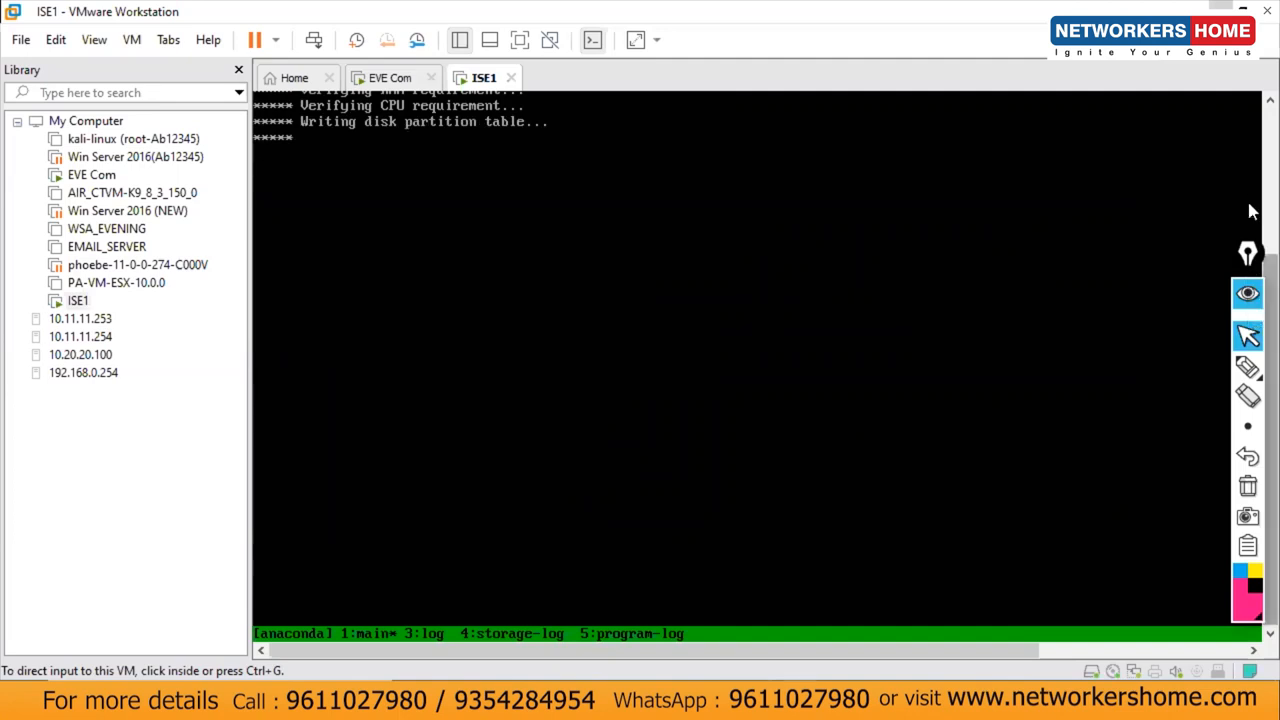
Step: Monitor the installer's partitioning and package progress, then switch to the Final docs window
left_click_drag(1241, 264, 1215, 254)
mouse_move(1266, 301)
left_mouse_down()
mouse_move(1249, 293)
mouse_move(1252, 140)
left_mouse_up()
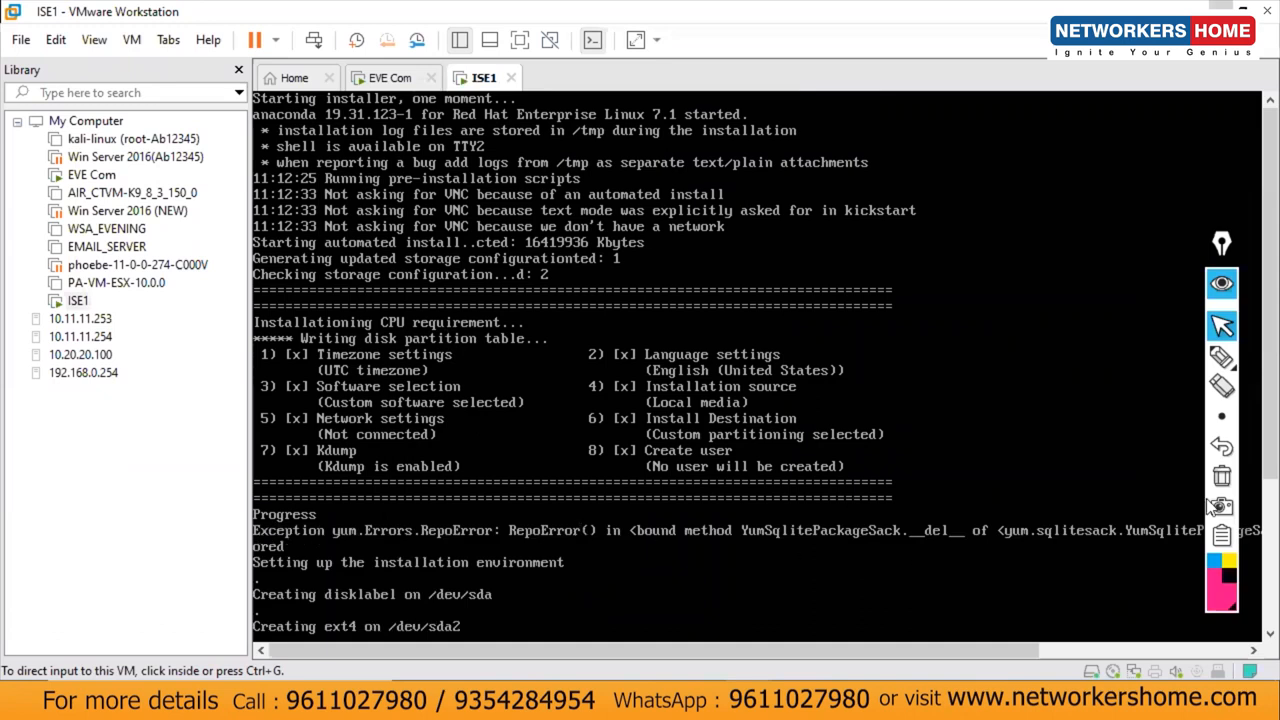
scroll(1252, 500, "down", 3)
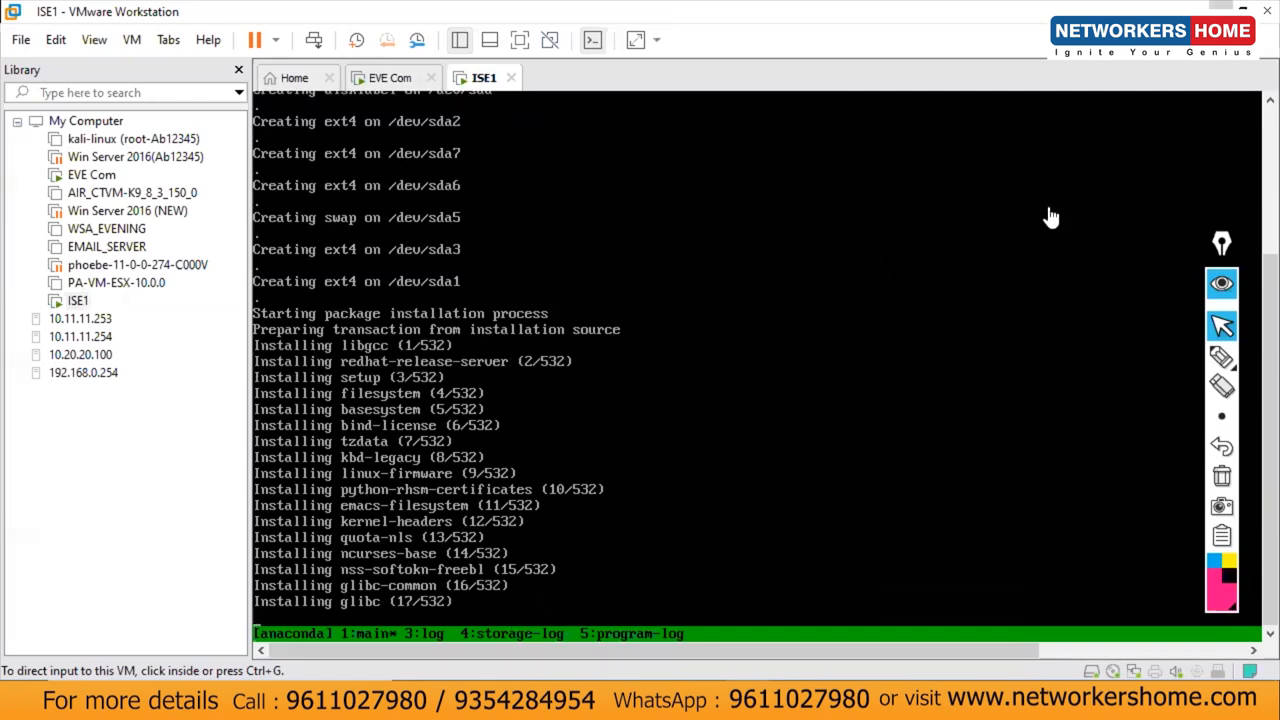
key("alt+Tab")
Step: Open a new browser window and sign in to the EVE server using the saved login
left_click(600, 702)
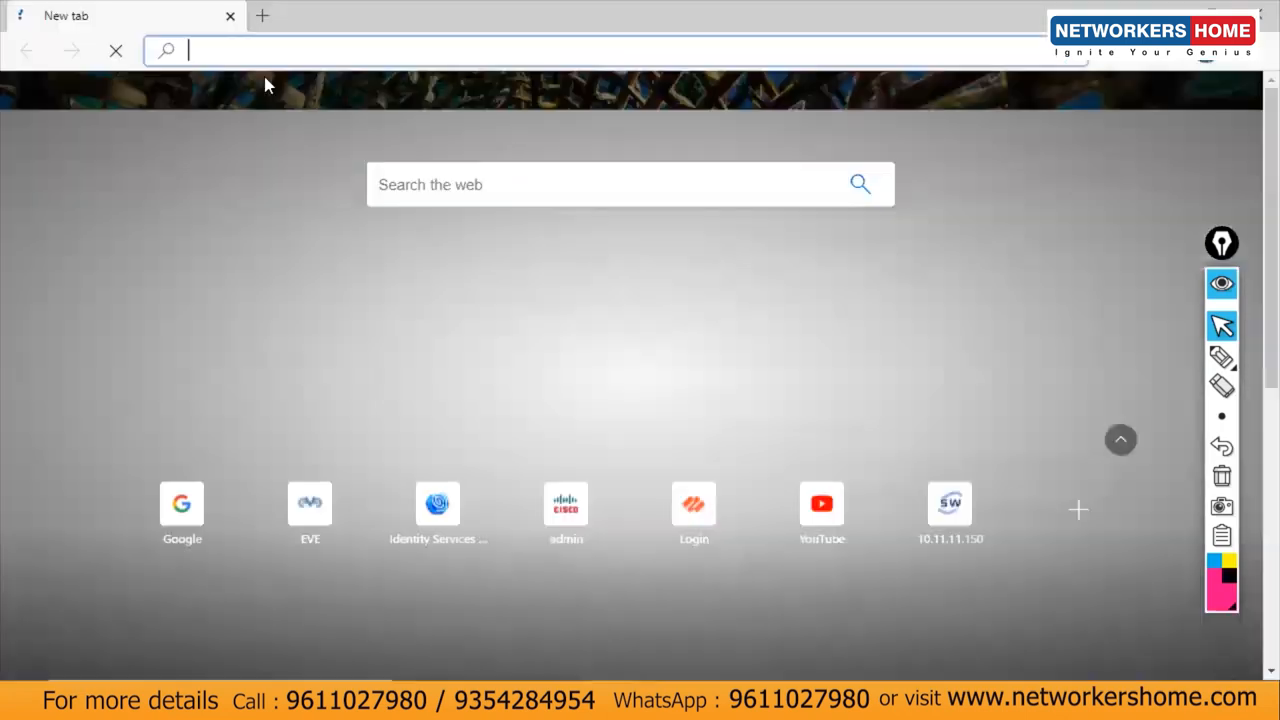
type("172.16.3.247")
key("Return")
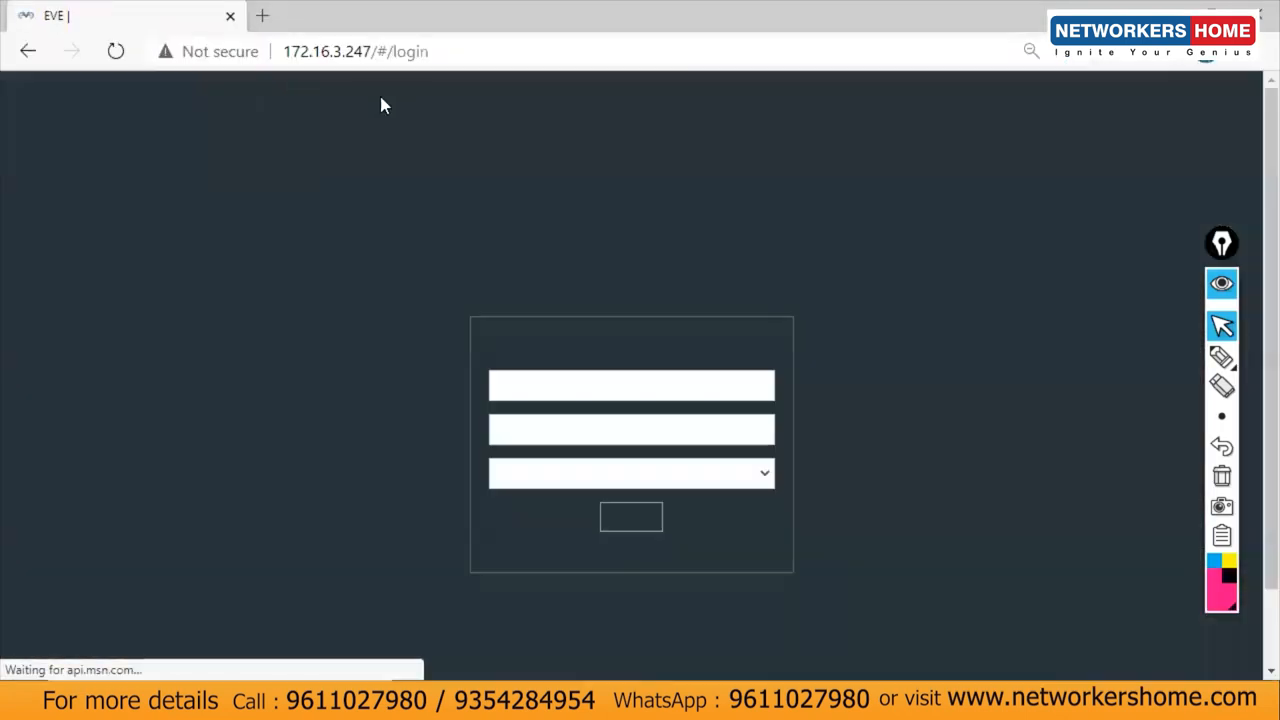
left_click(503, 382)
left_click(526, 437)
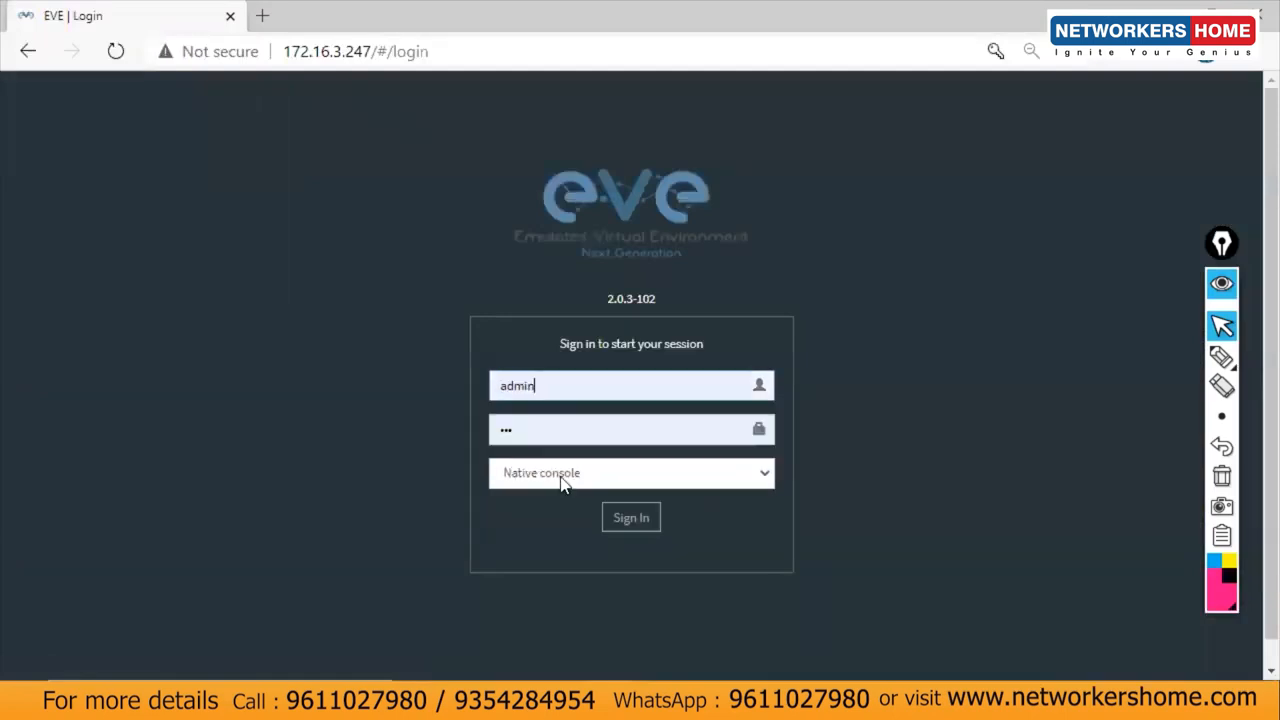
left_click(632, 520)
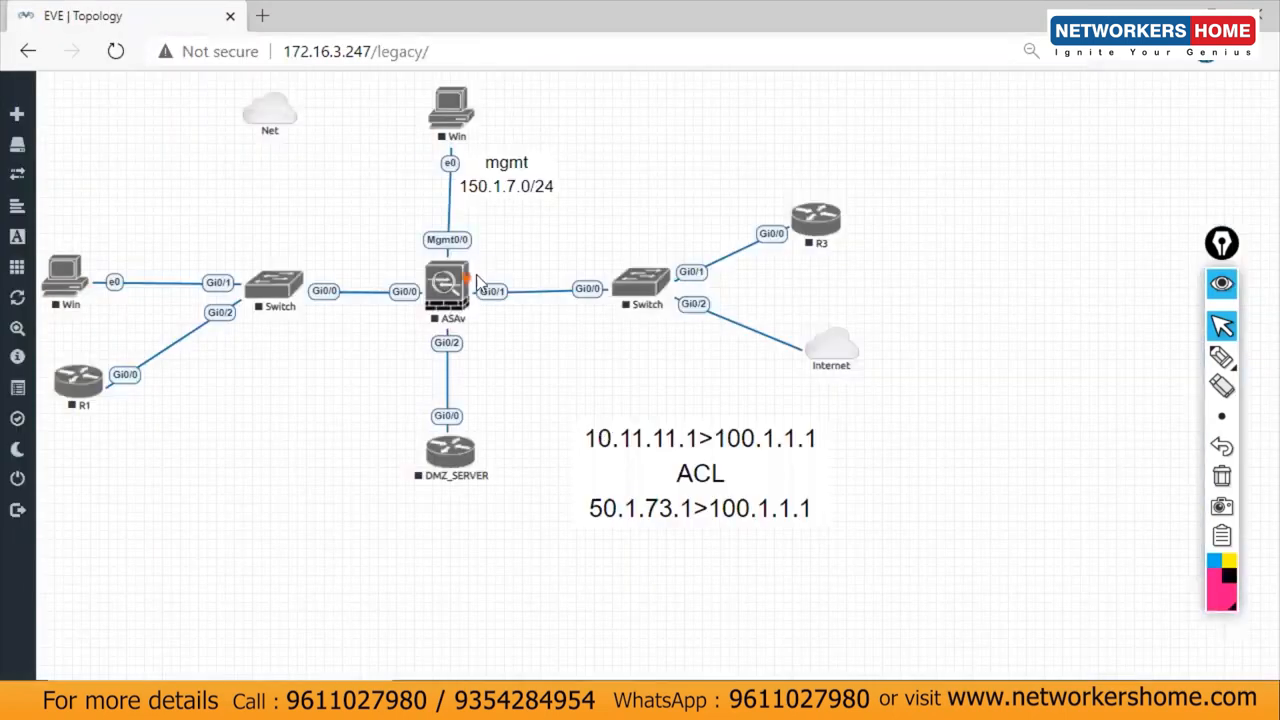
Step: Close the current lab and create a new lab named 'ISE 10 to 12' in the ISE folder
mouse_move(30, 485)
left_click(120, 478)
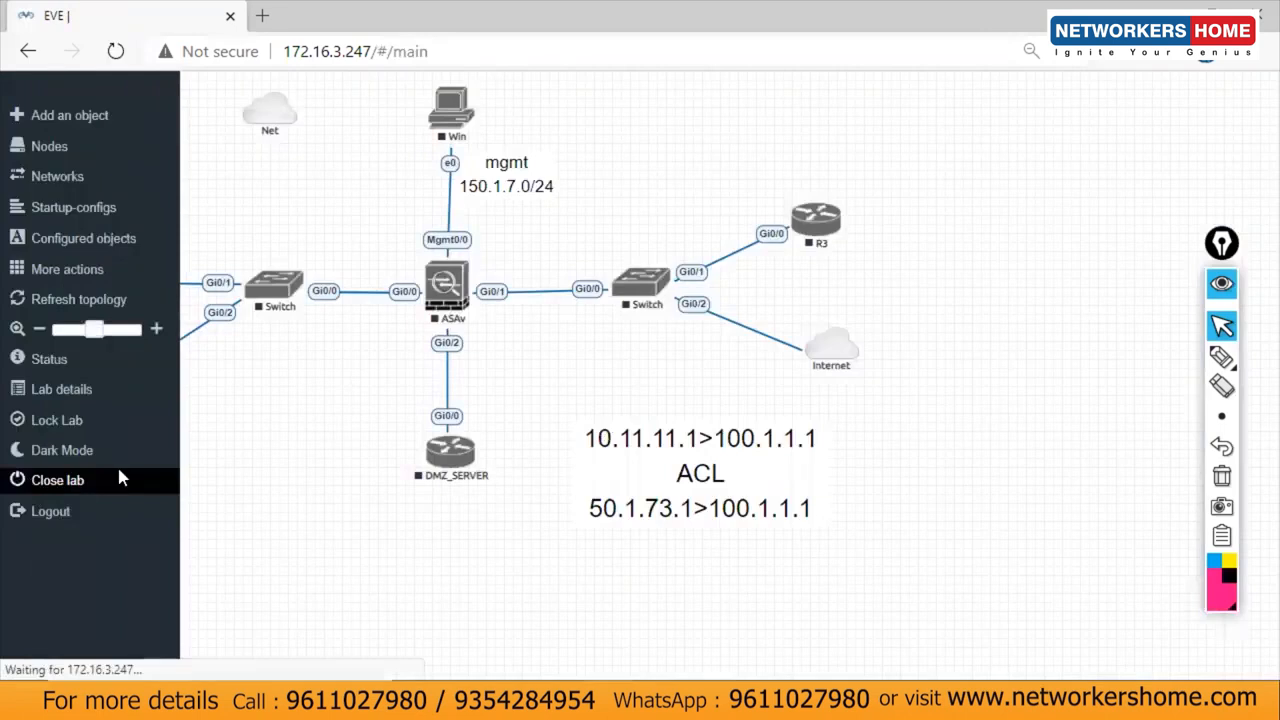
left_click(270, 142)
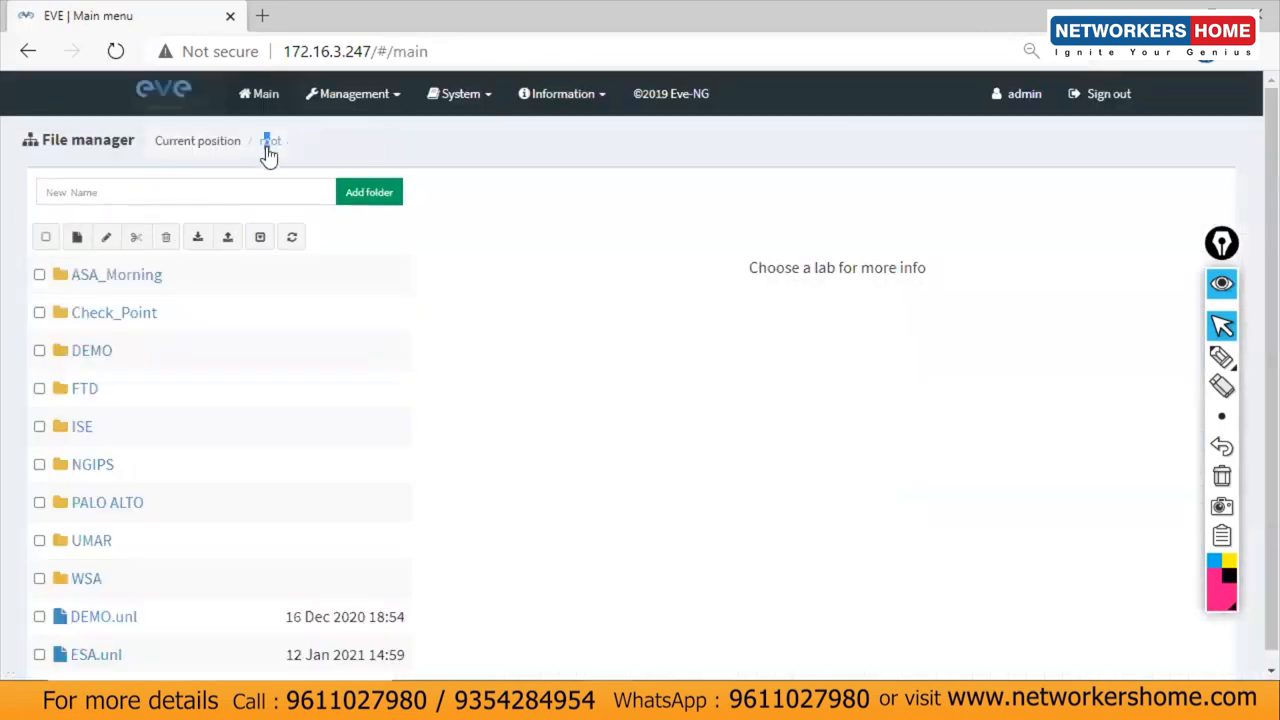
left_click(84, 427)
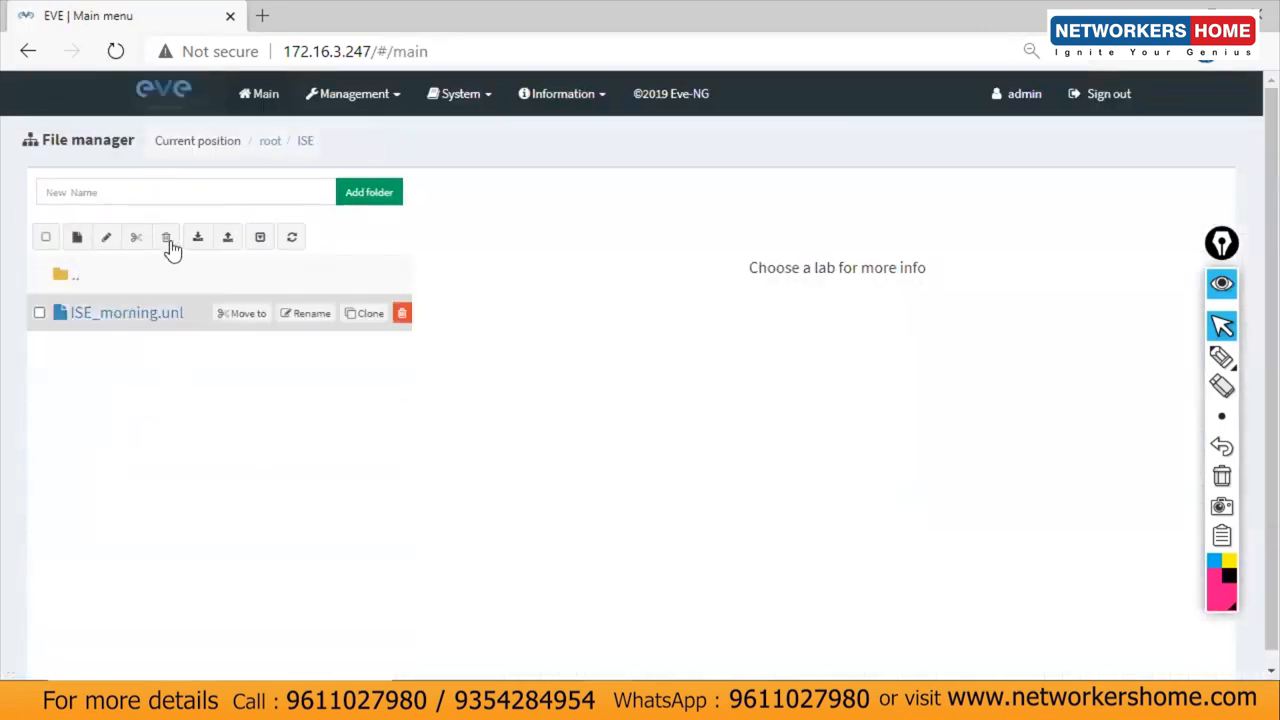
left_click(82, 196)
type("ISE")
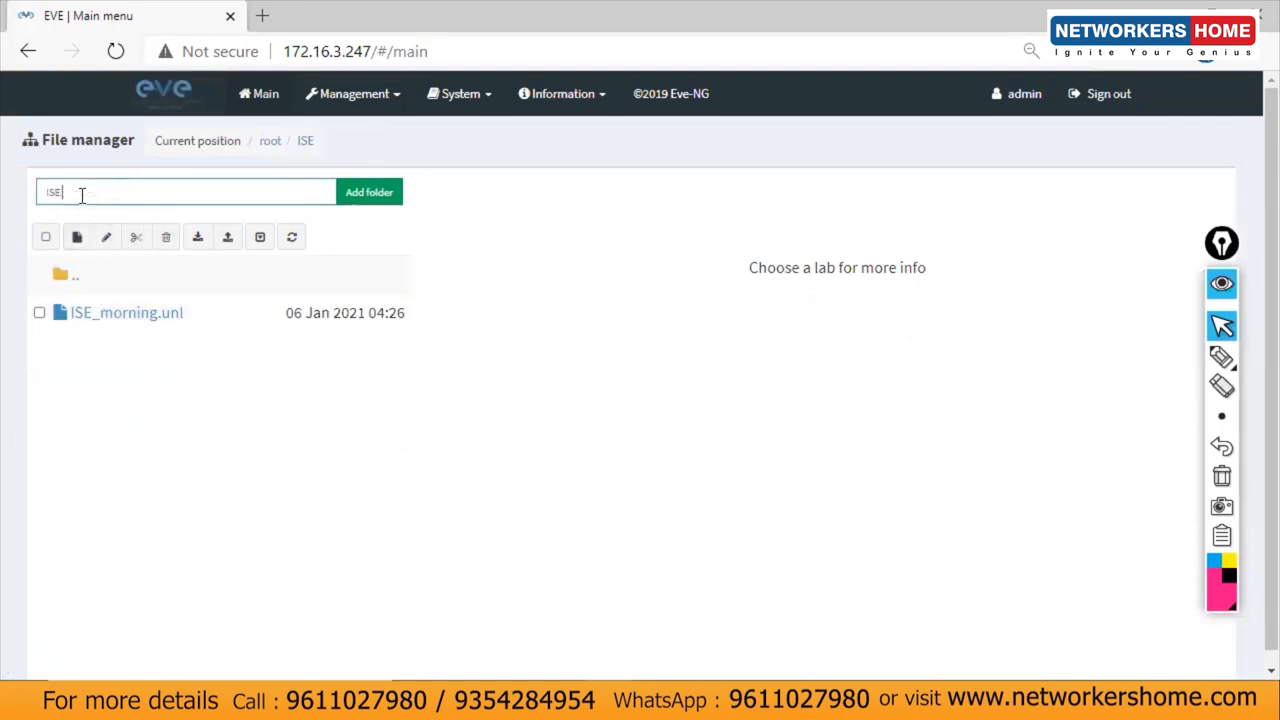
type(" 10 to 12")
left_click(77, 238)
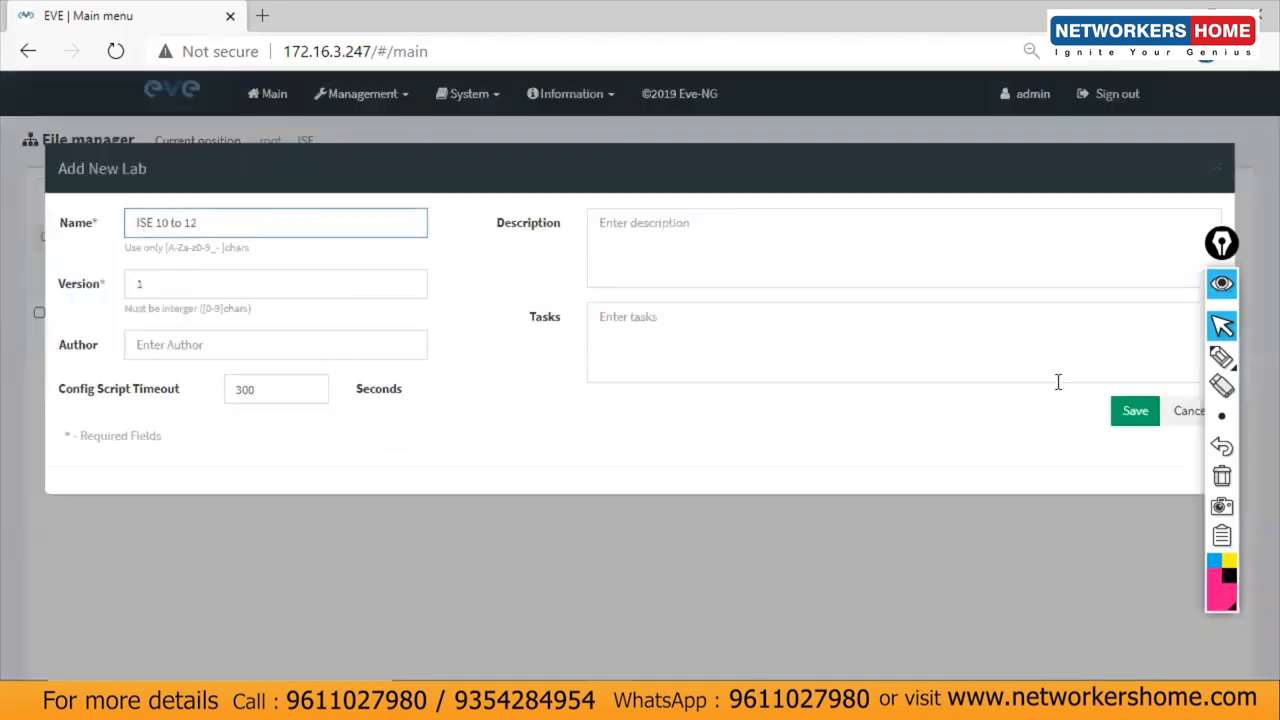
left_click(1130, 410)
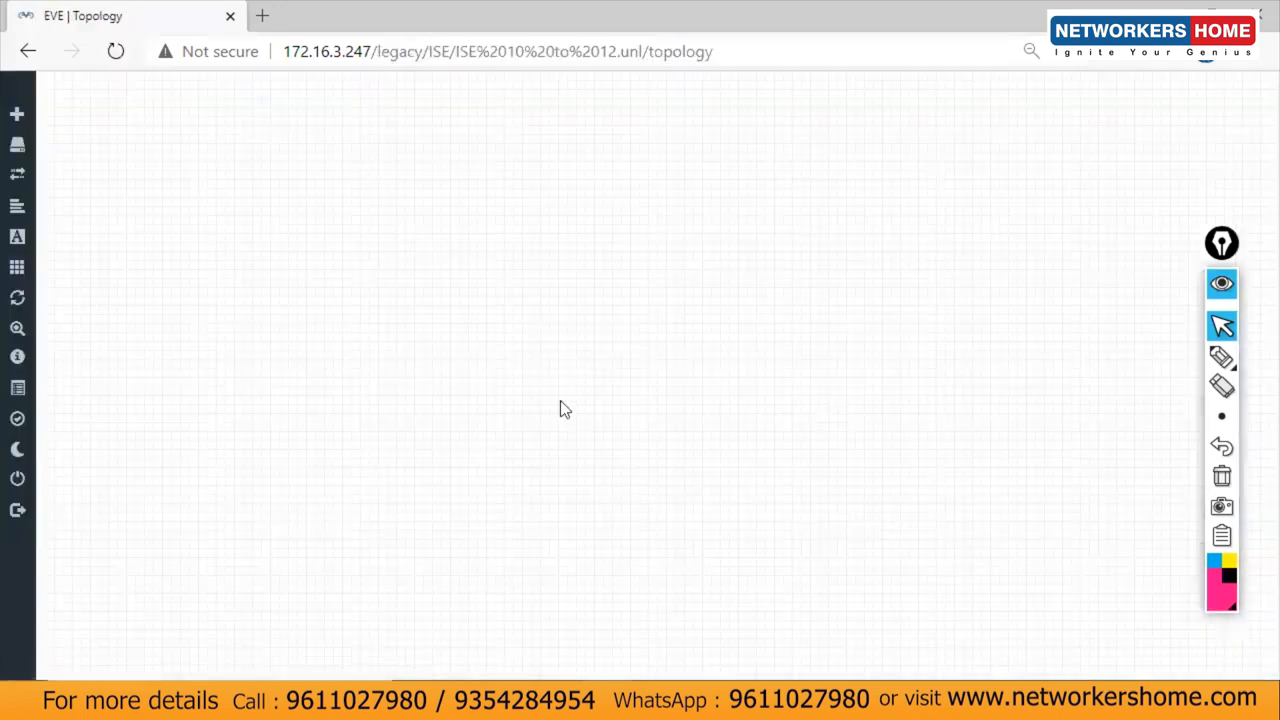
Step: Add a Cisco vIOS Switch node with 16 Ethernets and the Switch.png icon, then reposition it
right_click(270, 191)
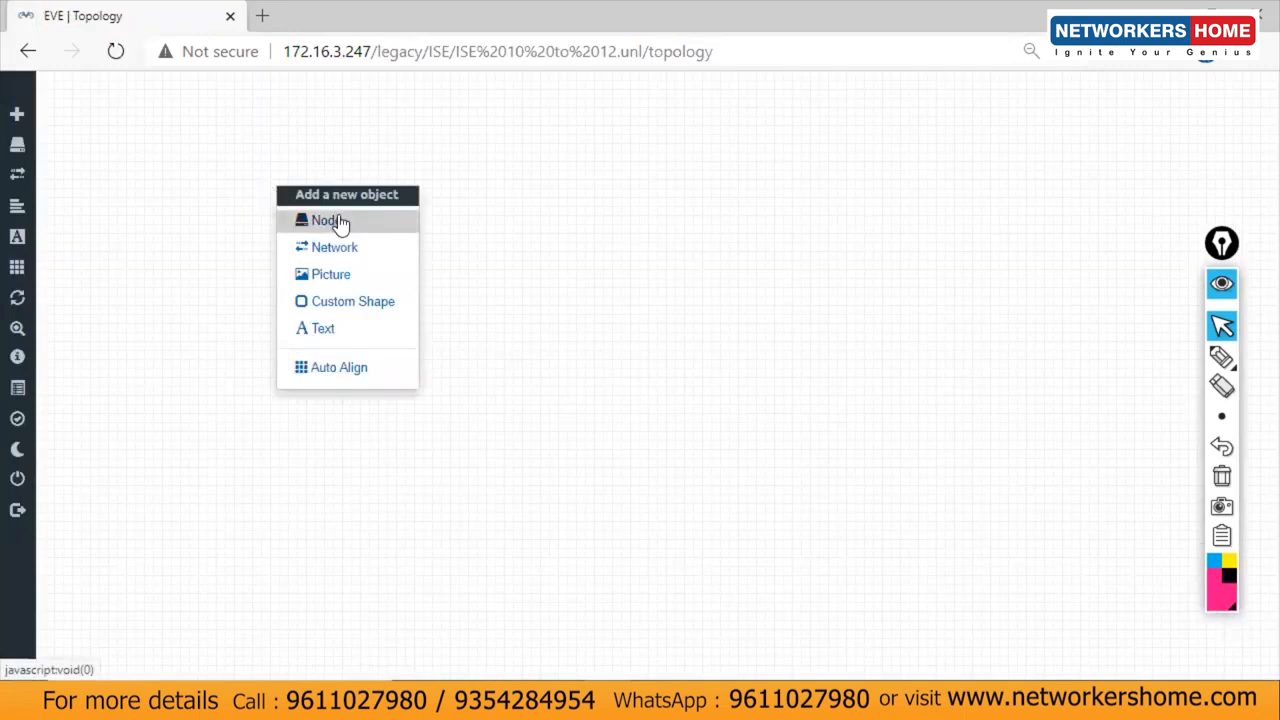
left_click(338, 221)
type("ios")
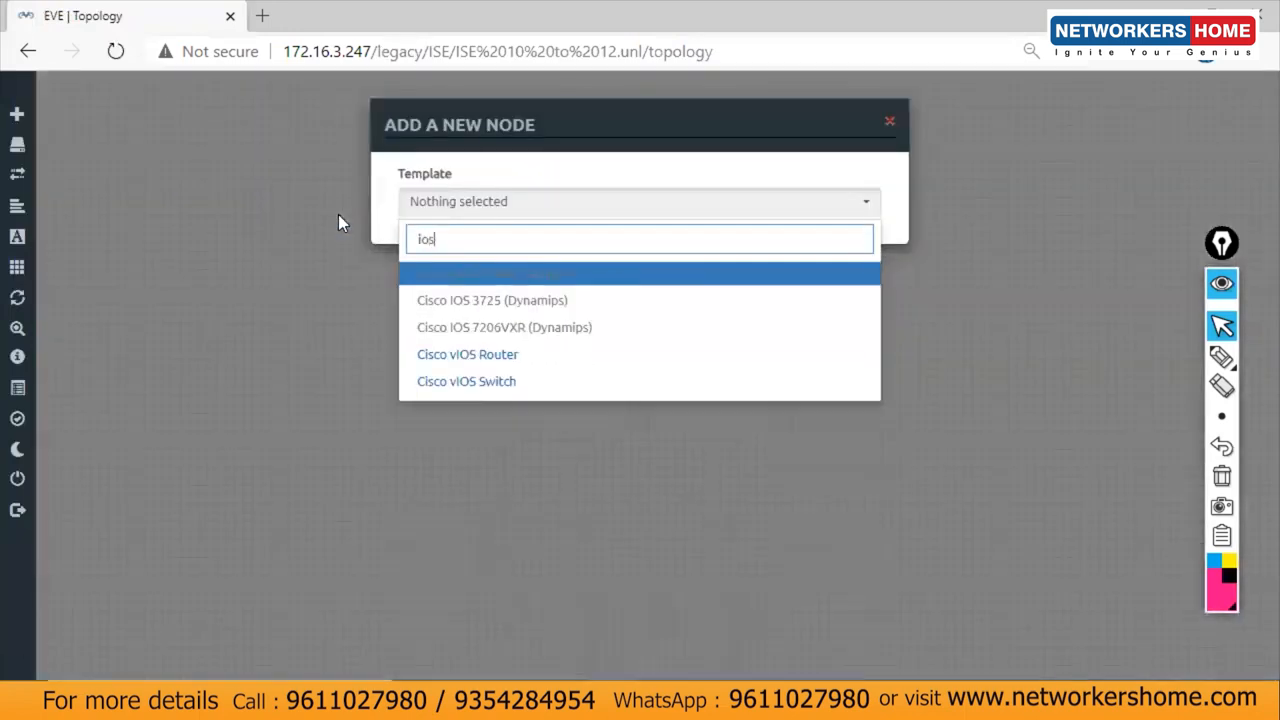
left_click(446, 380)
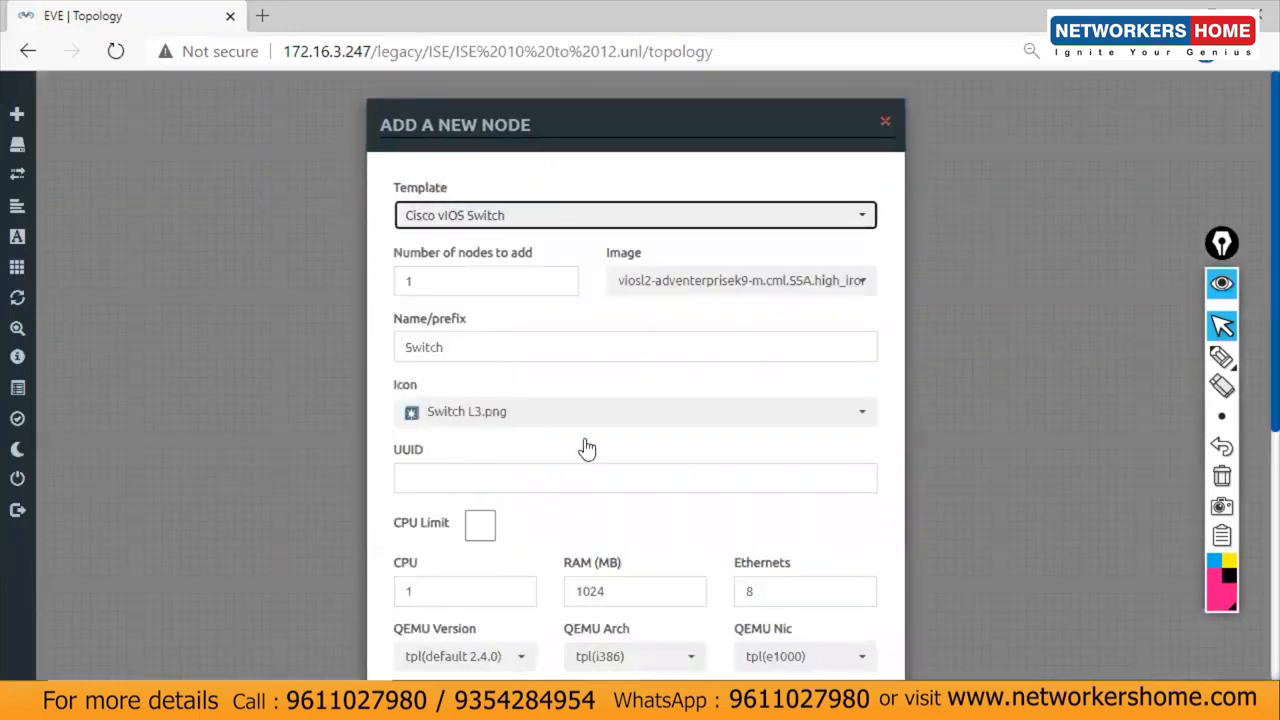
double_click(770, 590)
type("16")
left_click(630, 422)
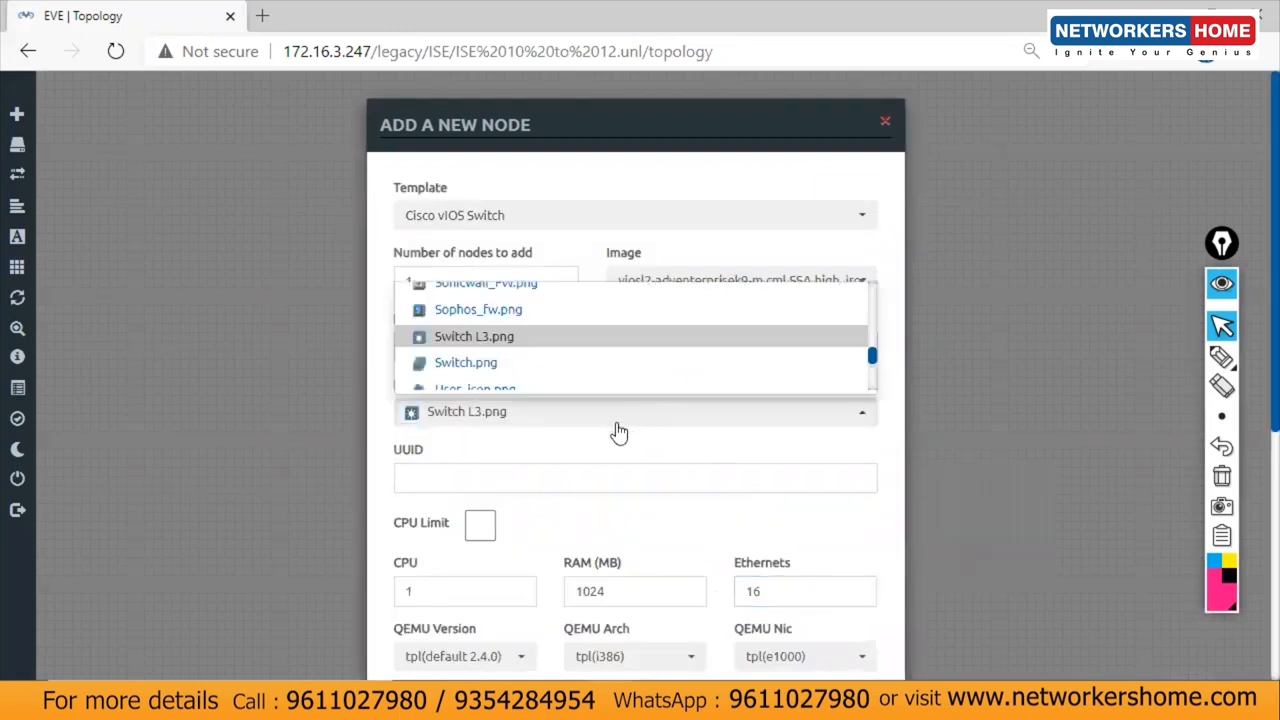
left_click(470, 363)
scroll(1253, 558, "down", 4)
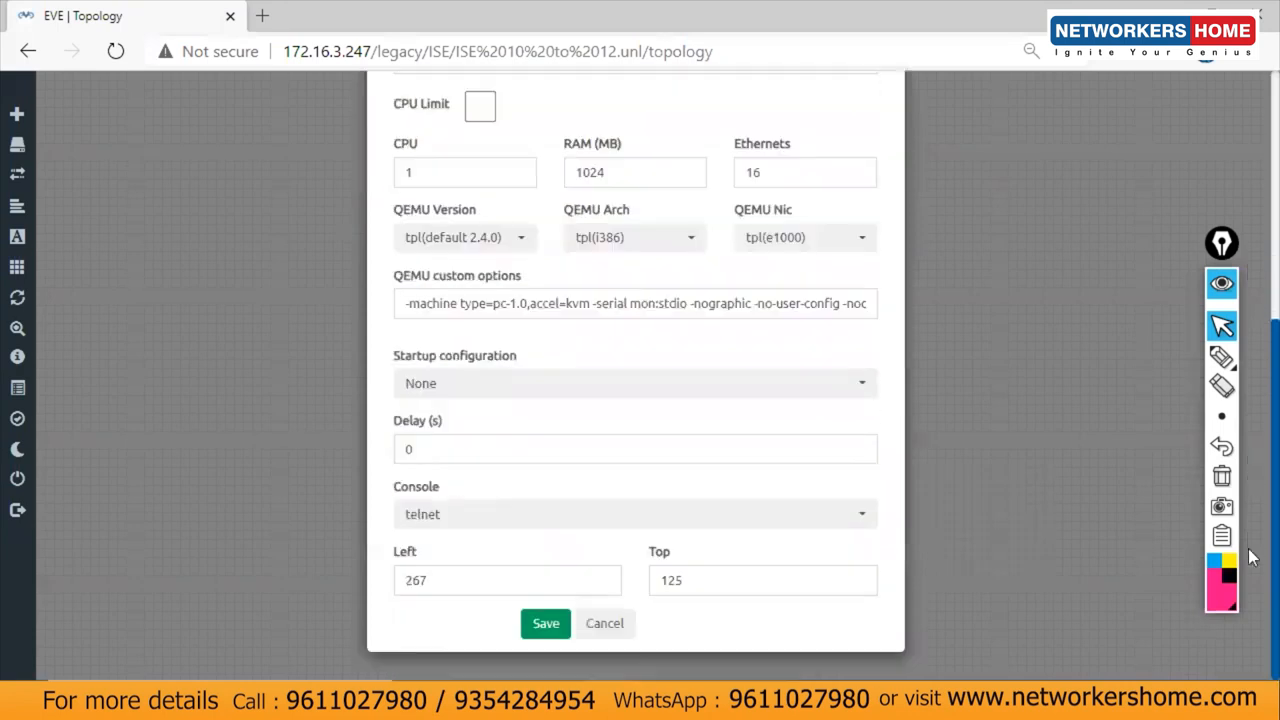
left_click(545, 622)
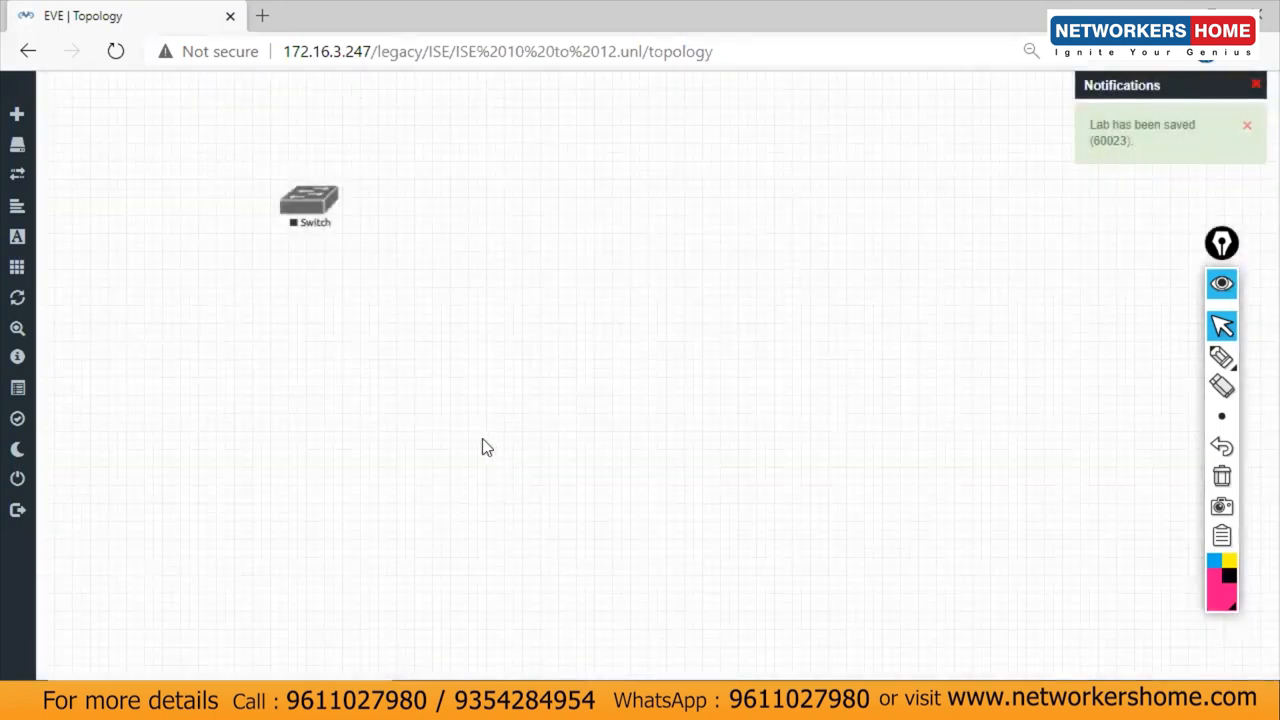
left_click_drag(305, 213, 364, 318)
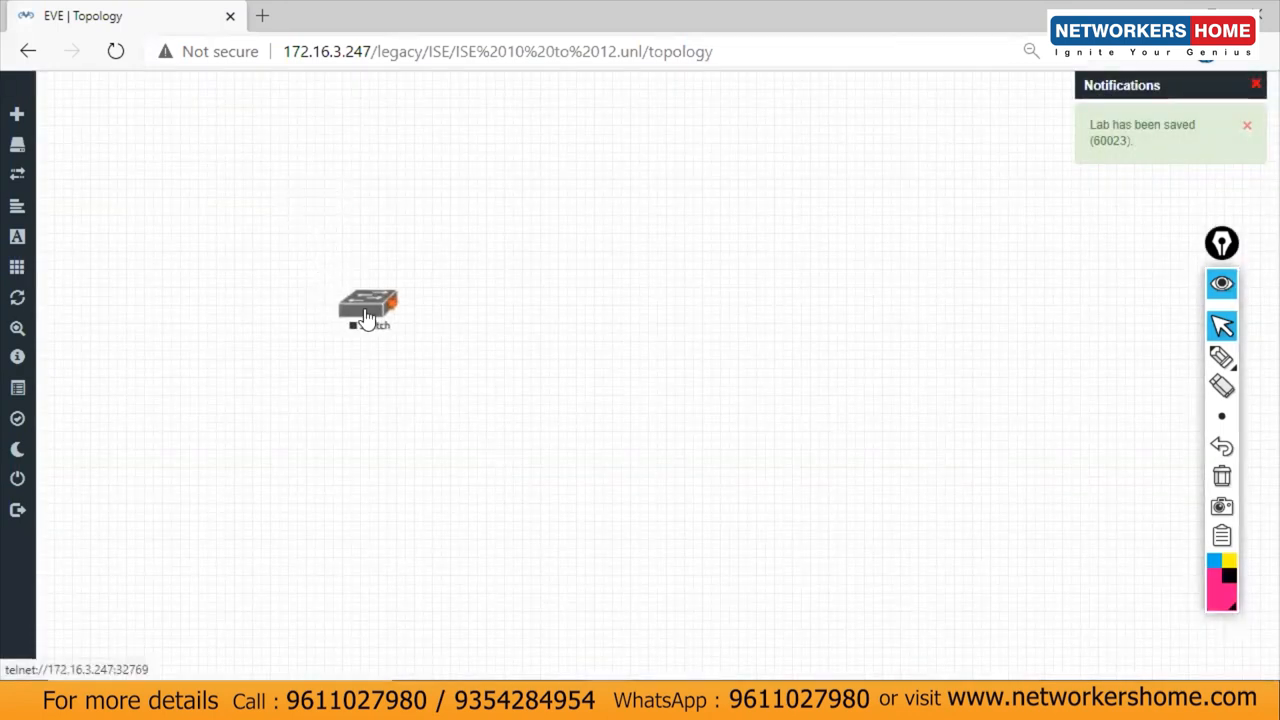
Step: Cancel adding a second node and switch to the ISE1 virtual machine console
right_click(498, 298)
left_click(550, 336)
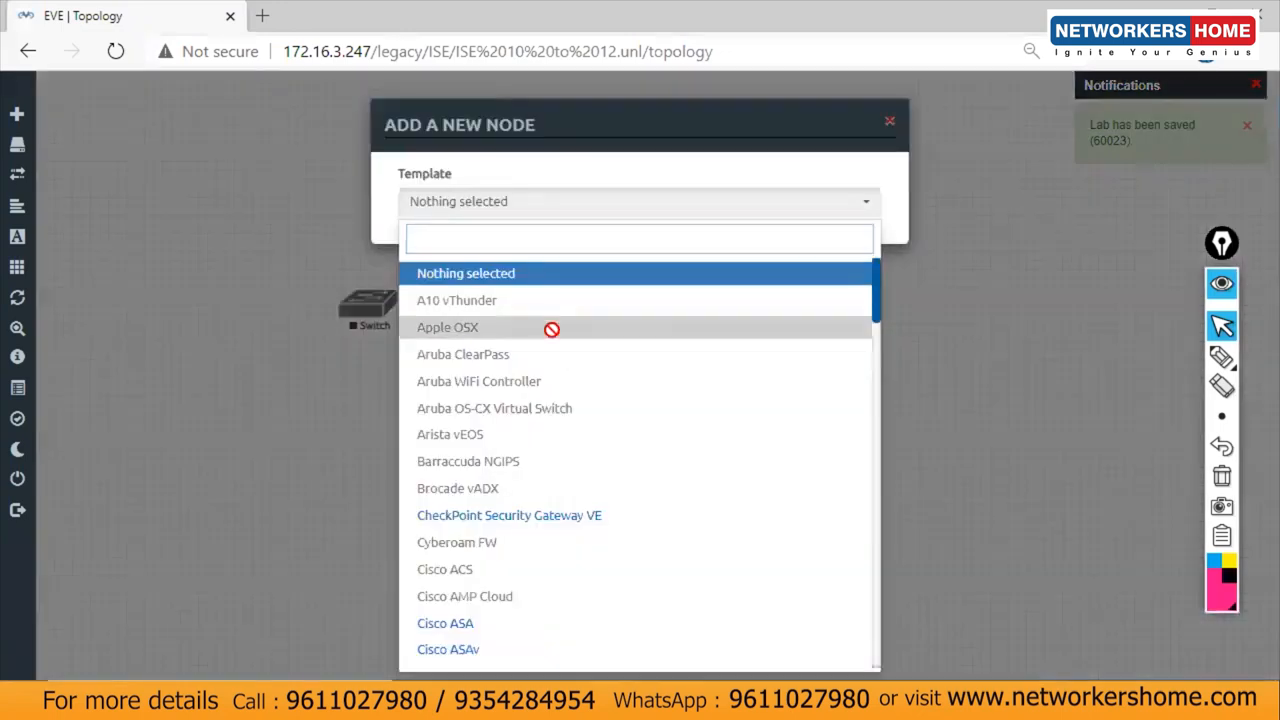
left_click(1014, 454)
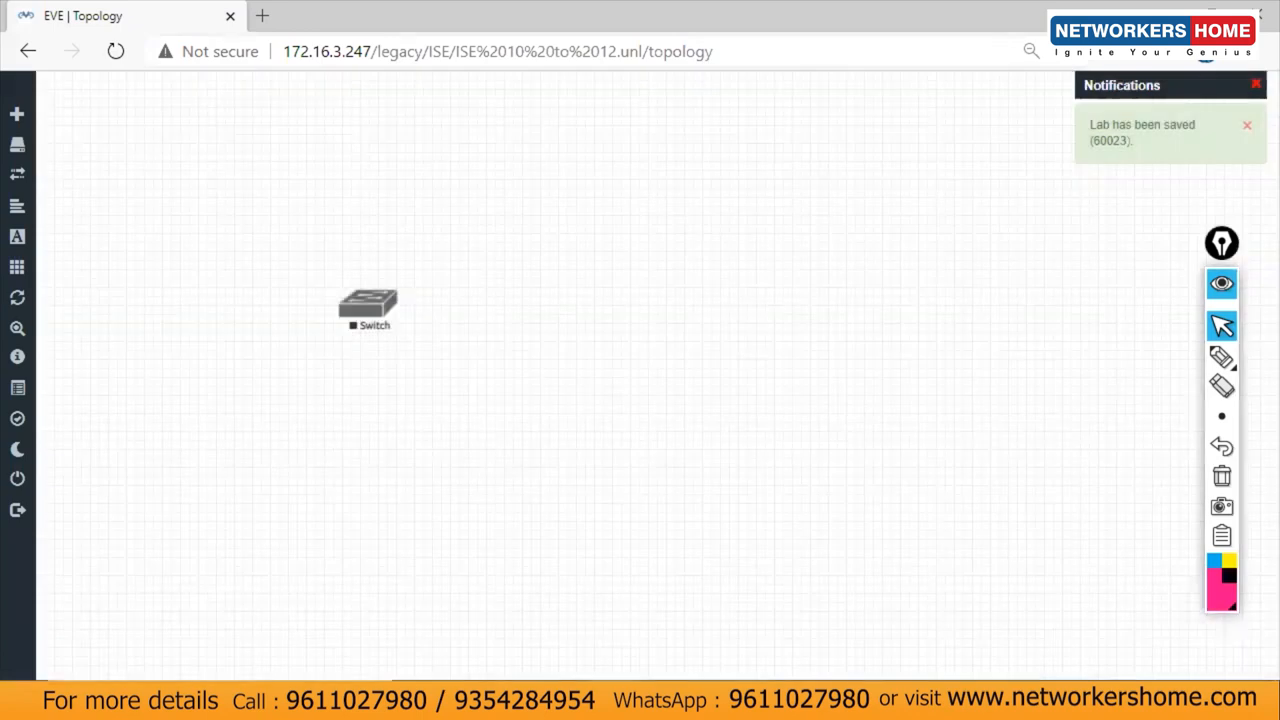
left_click(918, 598)
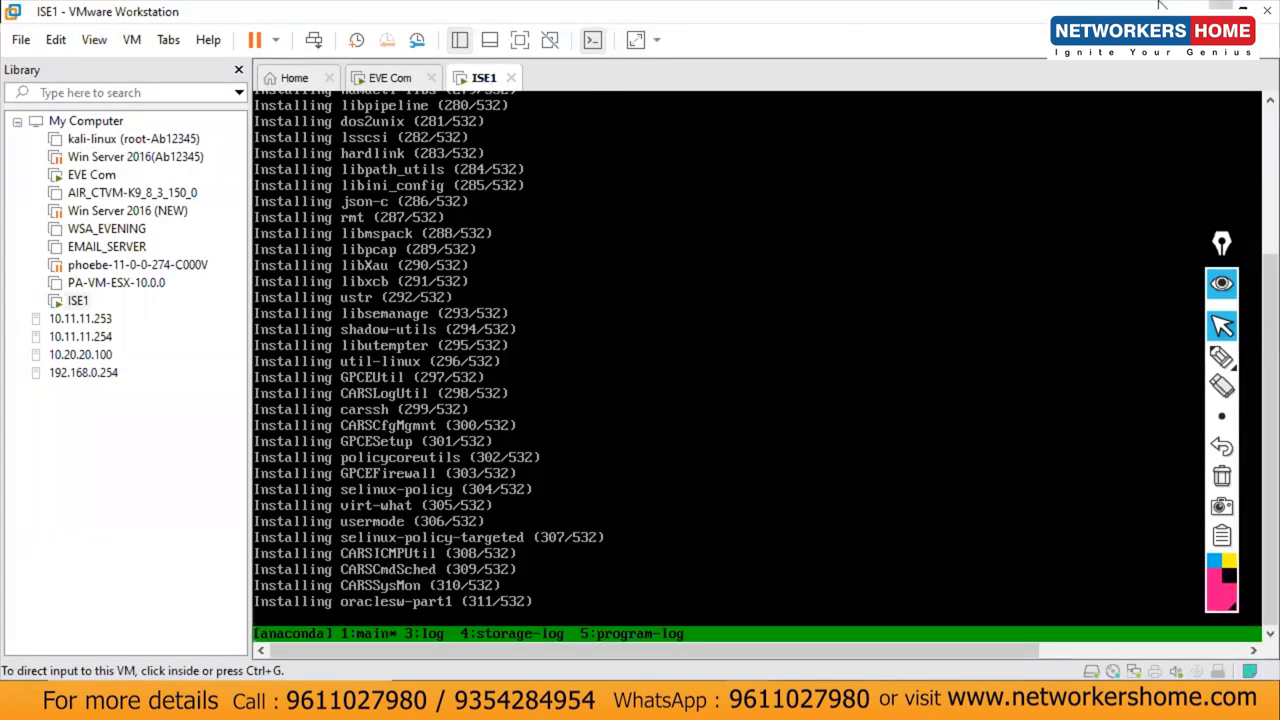
Step: Back in the EVE-NG topology, start a new network of type Management(Cloud0)
left_click(1220, 8)
left_click(1220, 8)
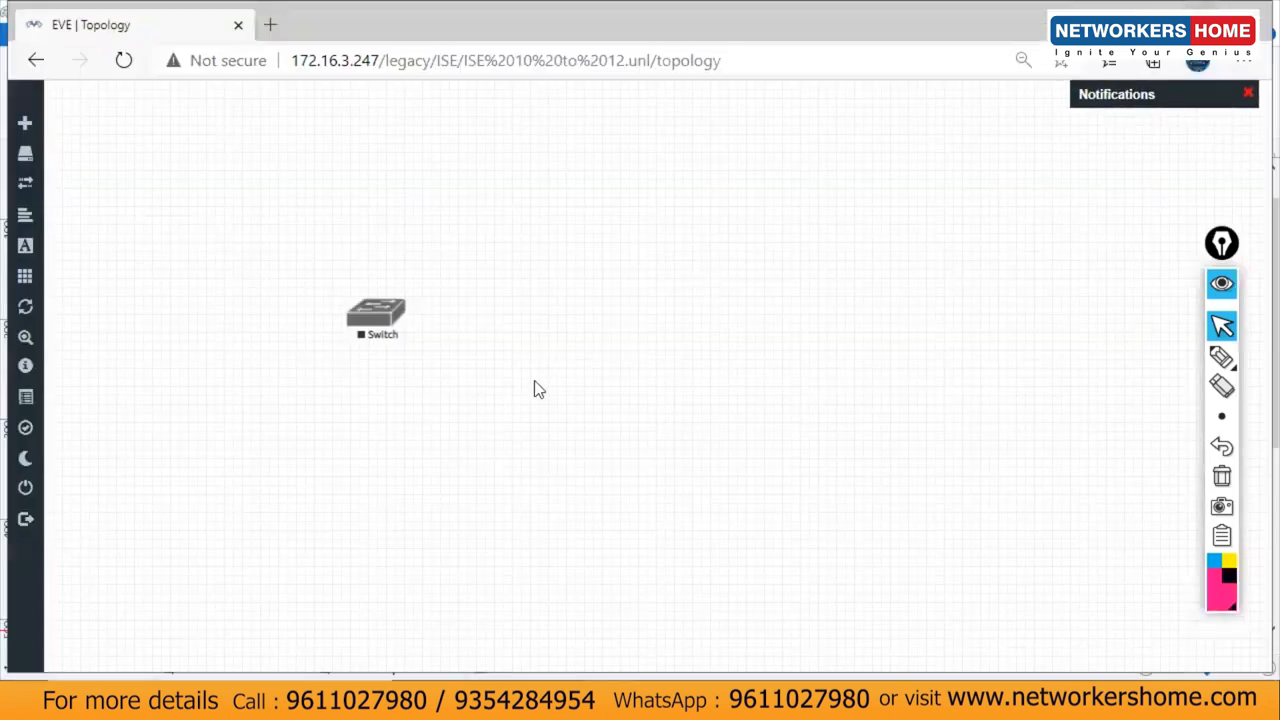
right_click(506, 400)
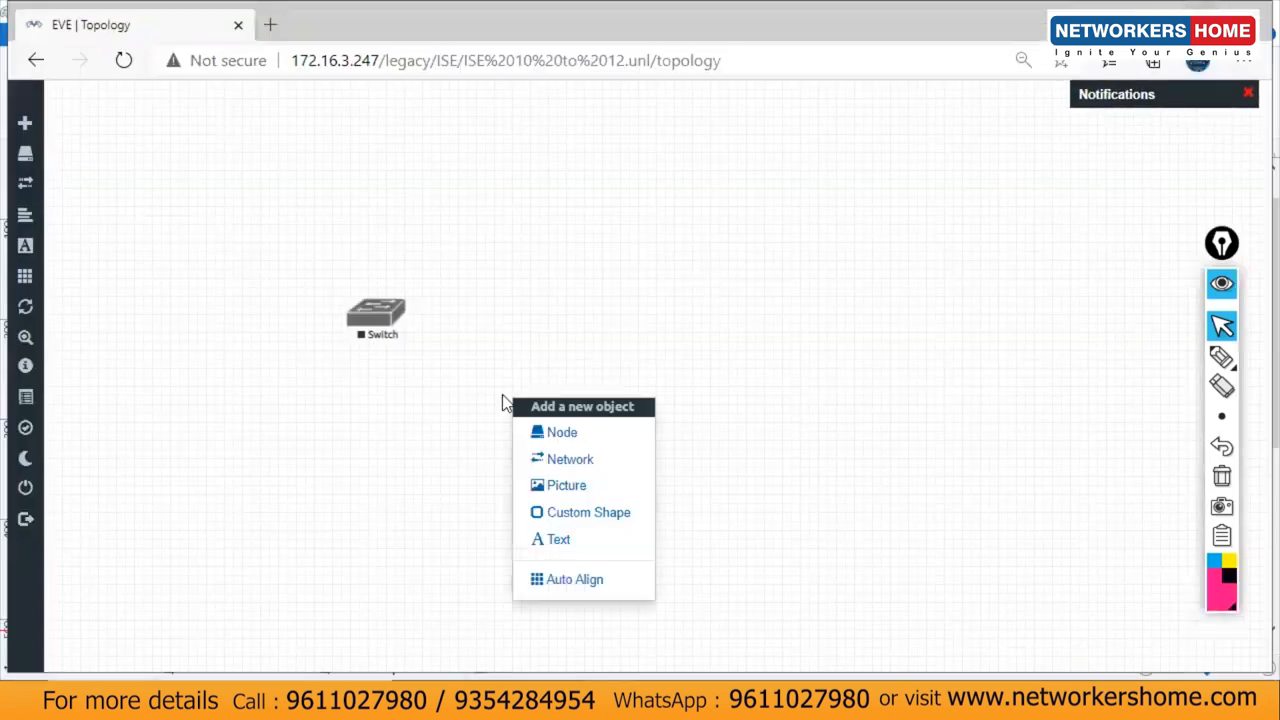
left_click(574, 462)
left_click(605, 293)
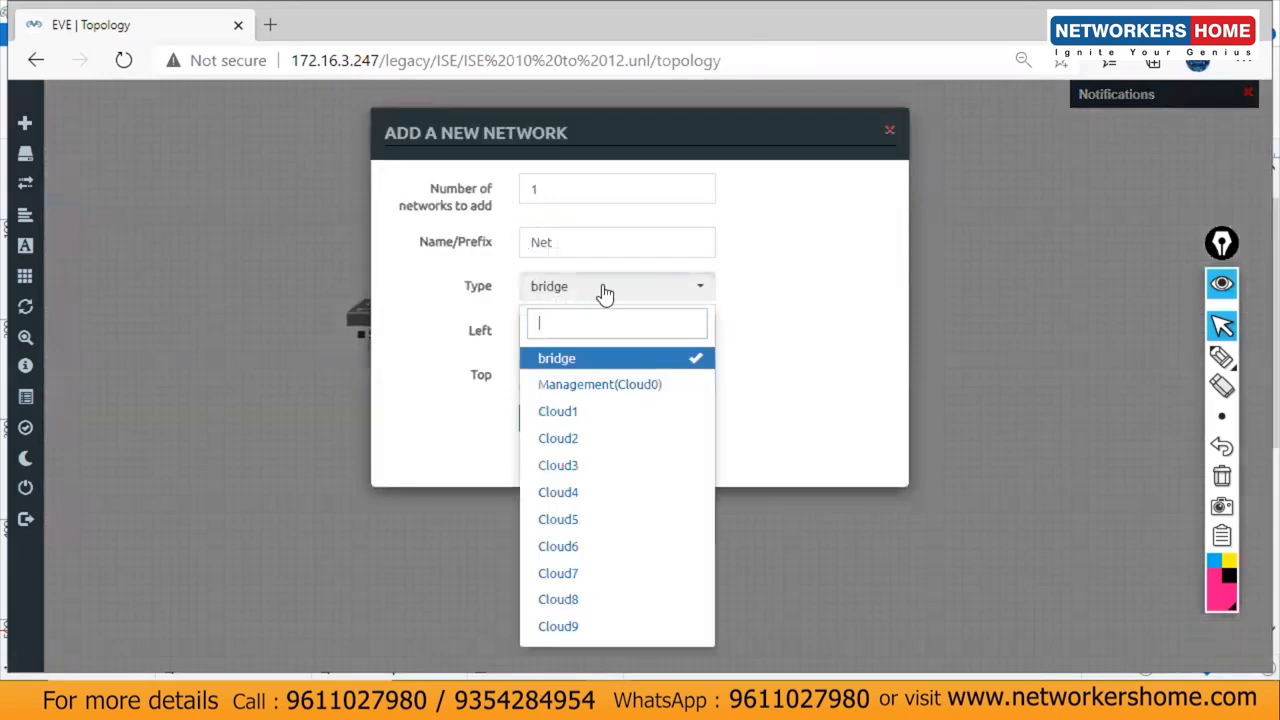
left_click(588, 386)
Step: Name the network ISE_AD, save it, and link it to the Switch's Gi0/0
double_click(592, 240)
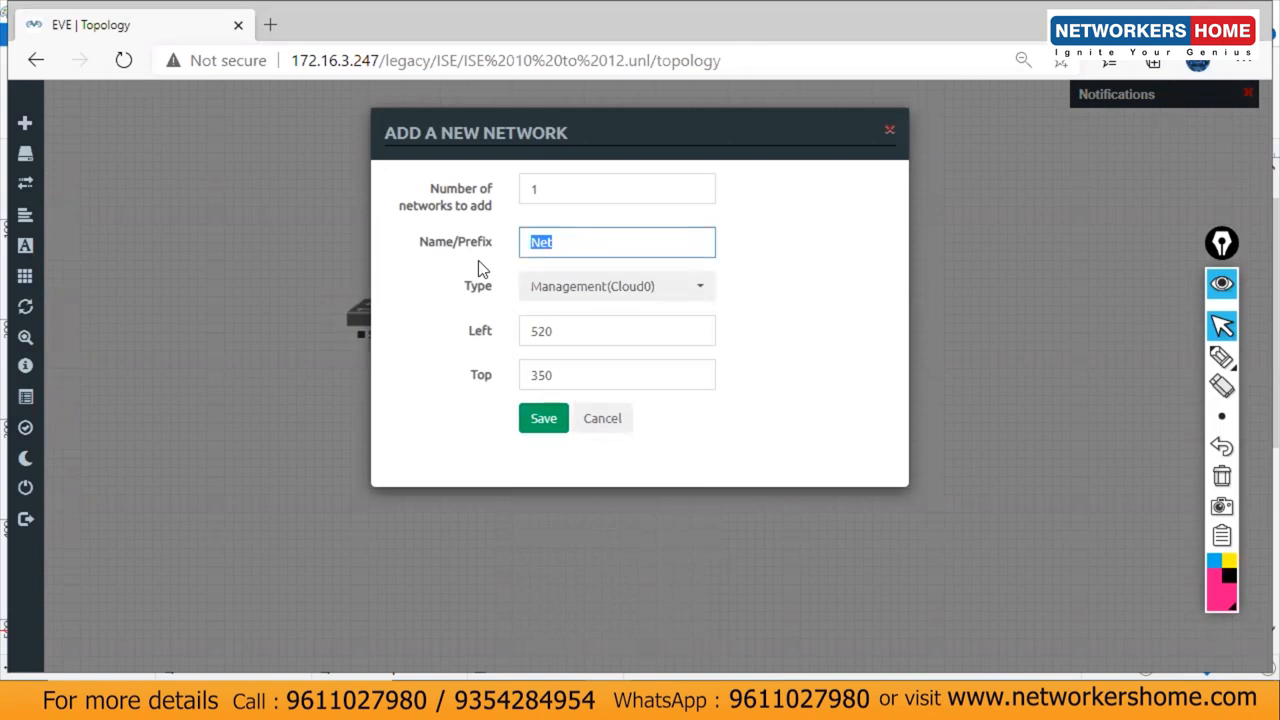
type("ISE")
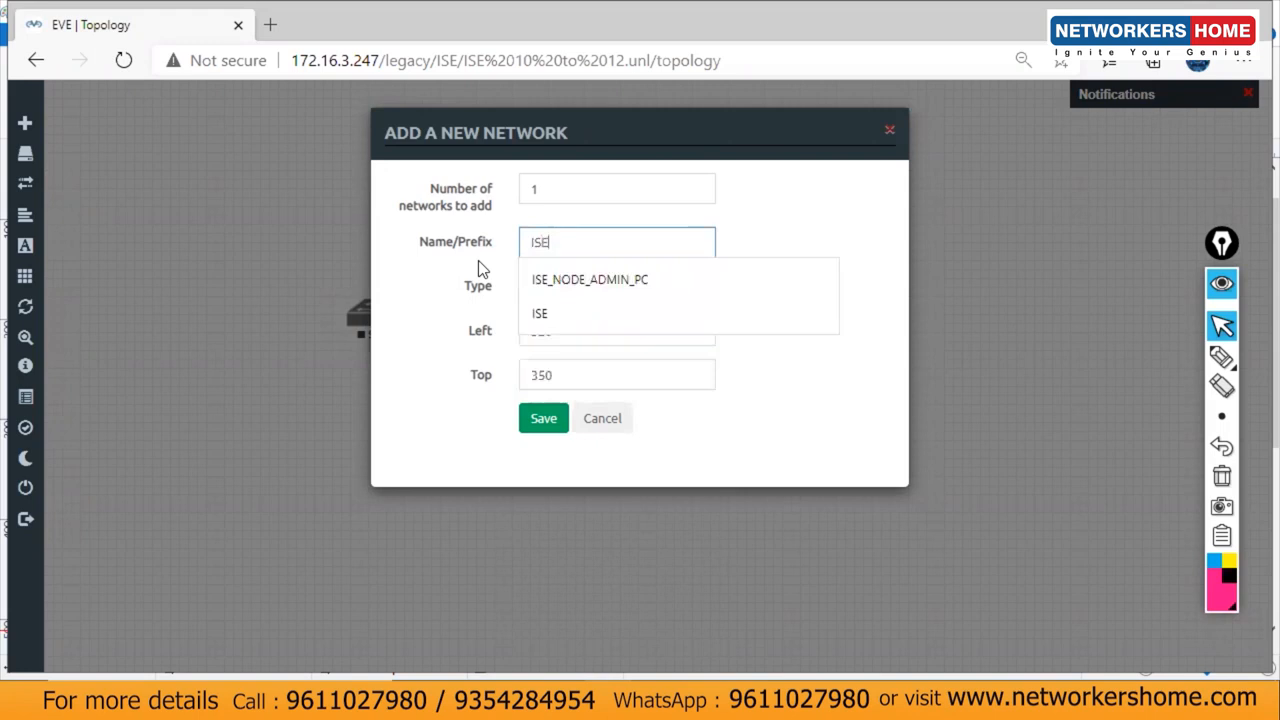
type("_")
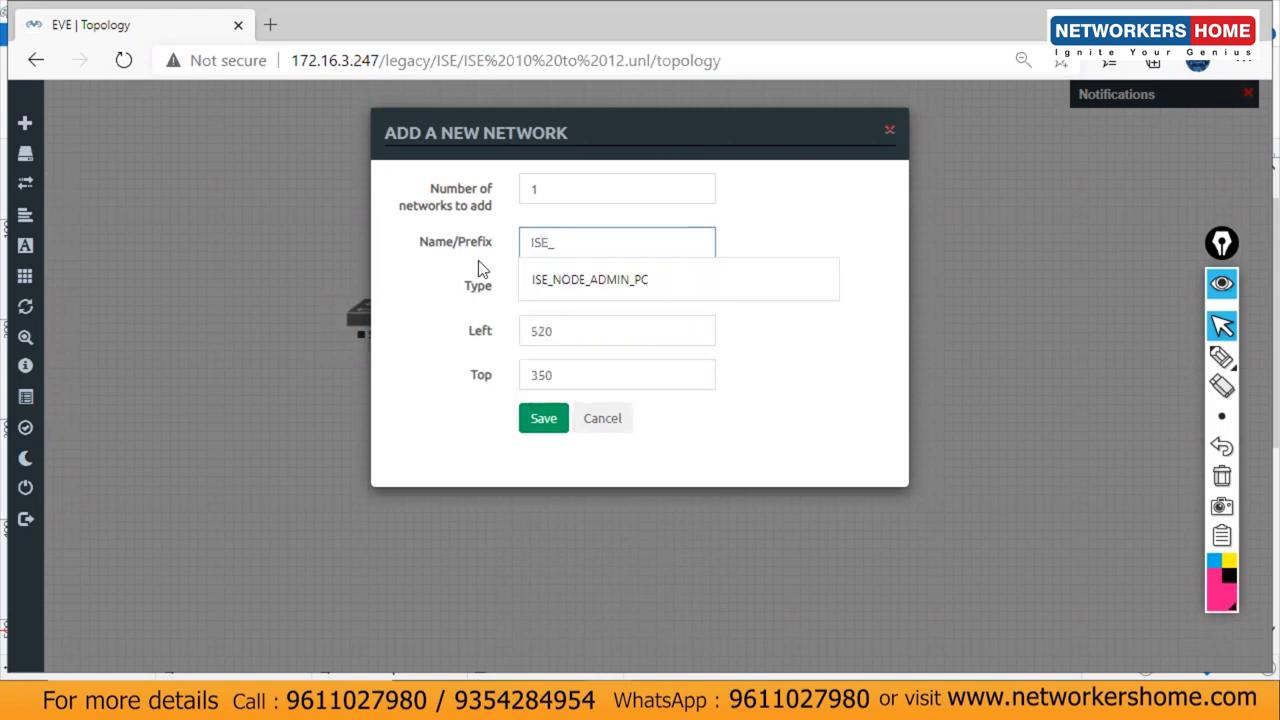
type("AD")
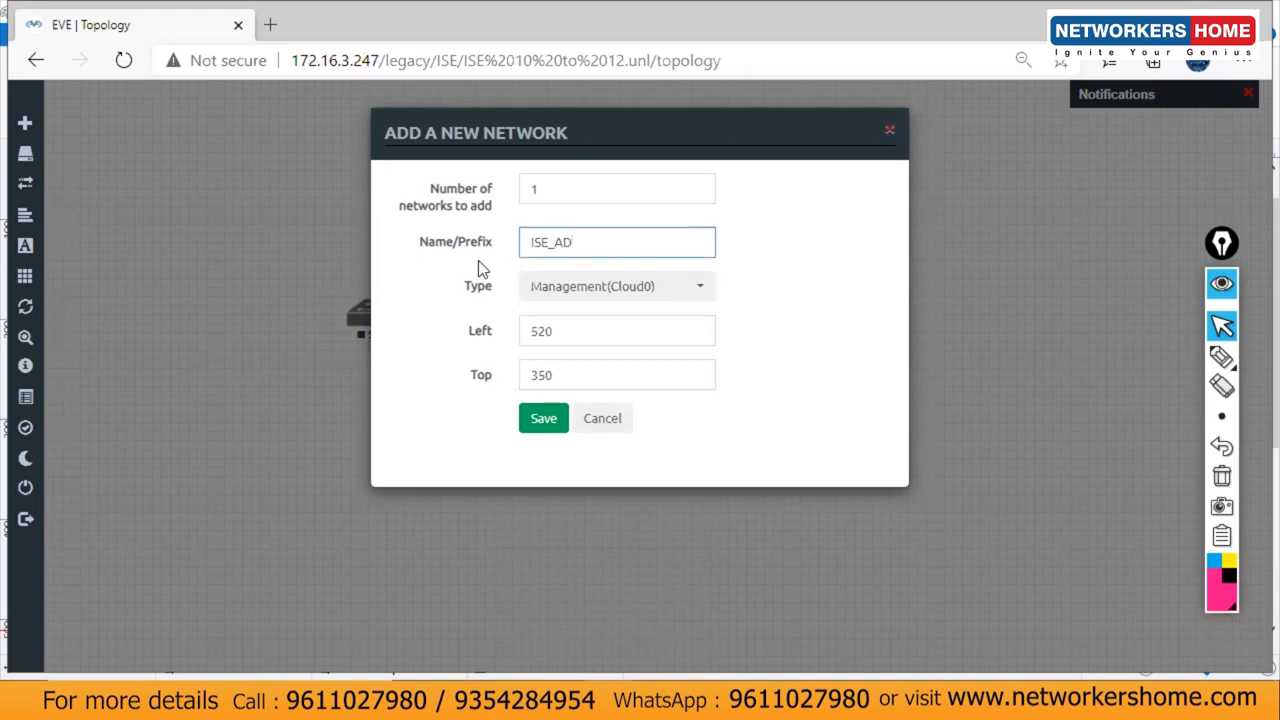
type("_AMIN")
key("BackSpace")
key("BackSpace")
type("DIM")
key("BackSpace")
key("BackSpace")
key("BackSpace")
key("BackSpace")
key("BackSpace")
left_click(531, 419)
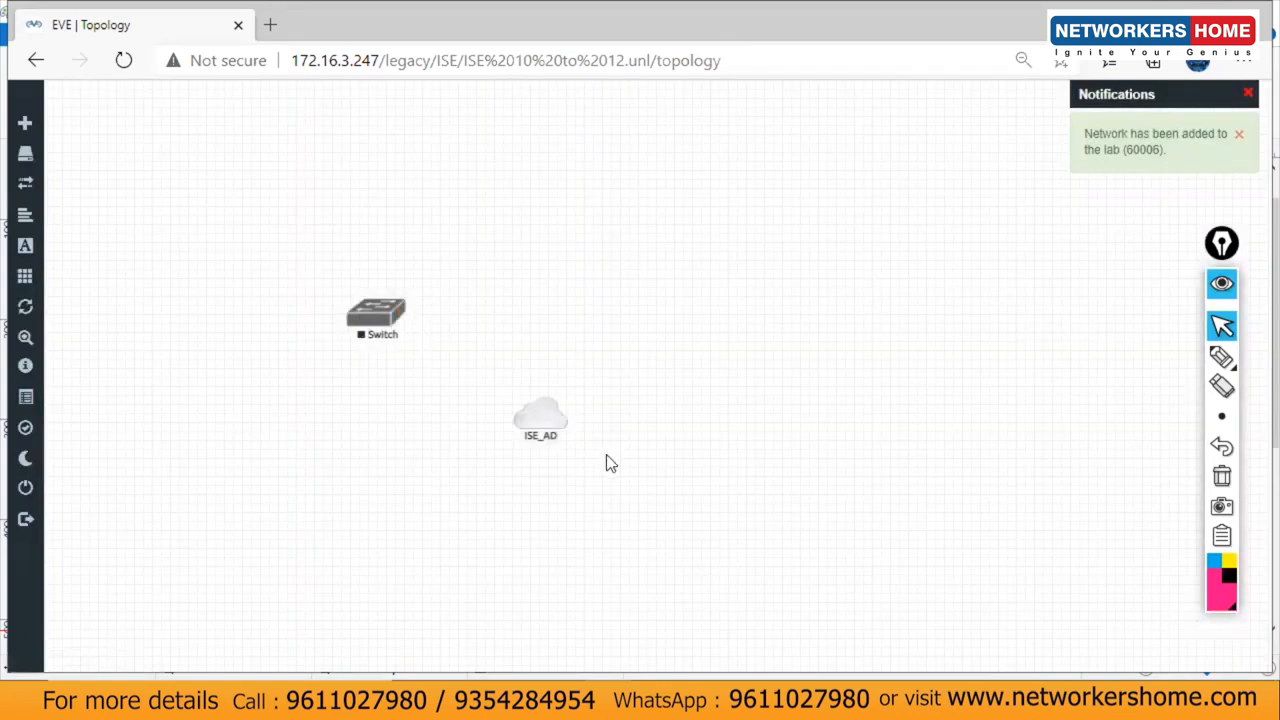
left_click_drag(395, 462, 376, 318)
left_click(684, 478)
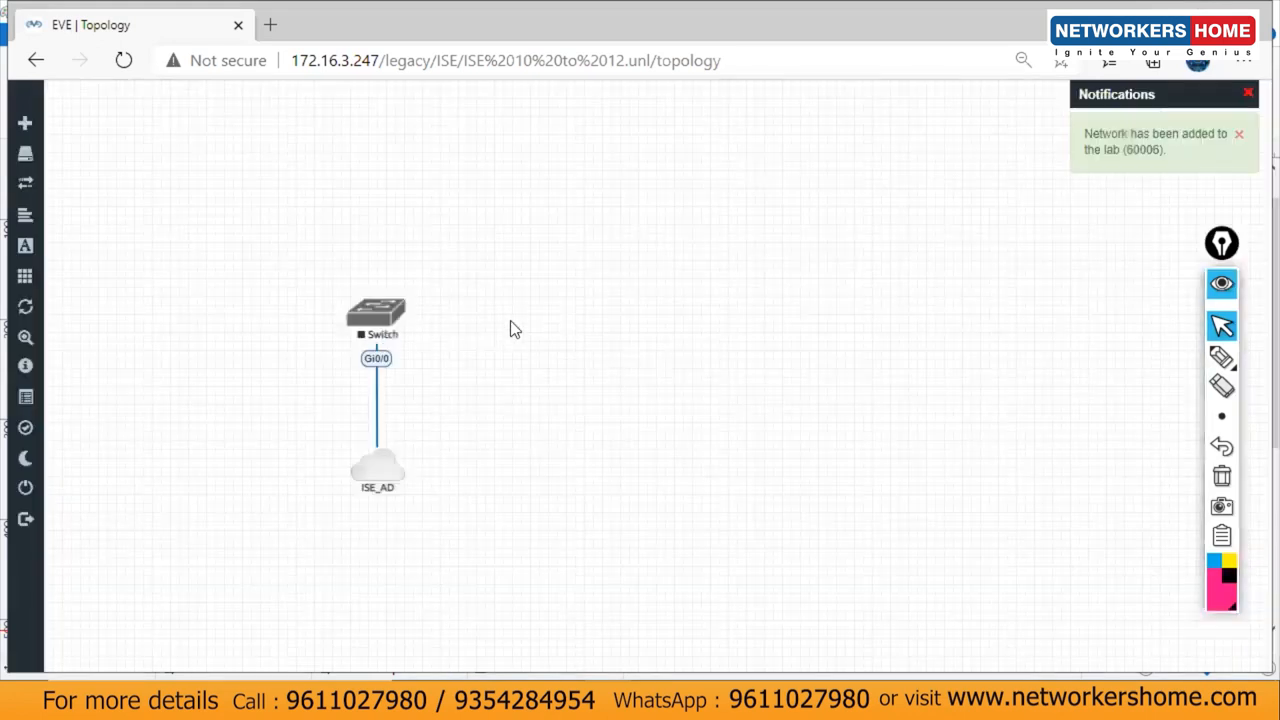
Step: Add a Cisco ASAv node to the lab topology
right_click(580, 310)
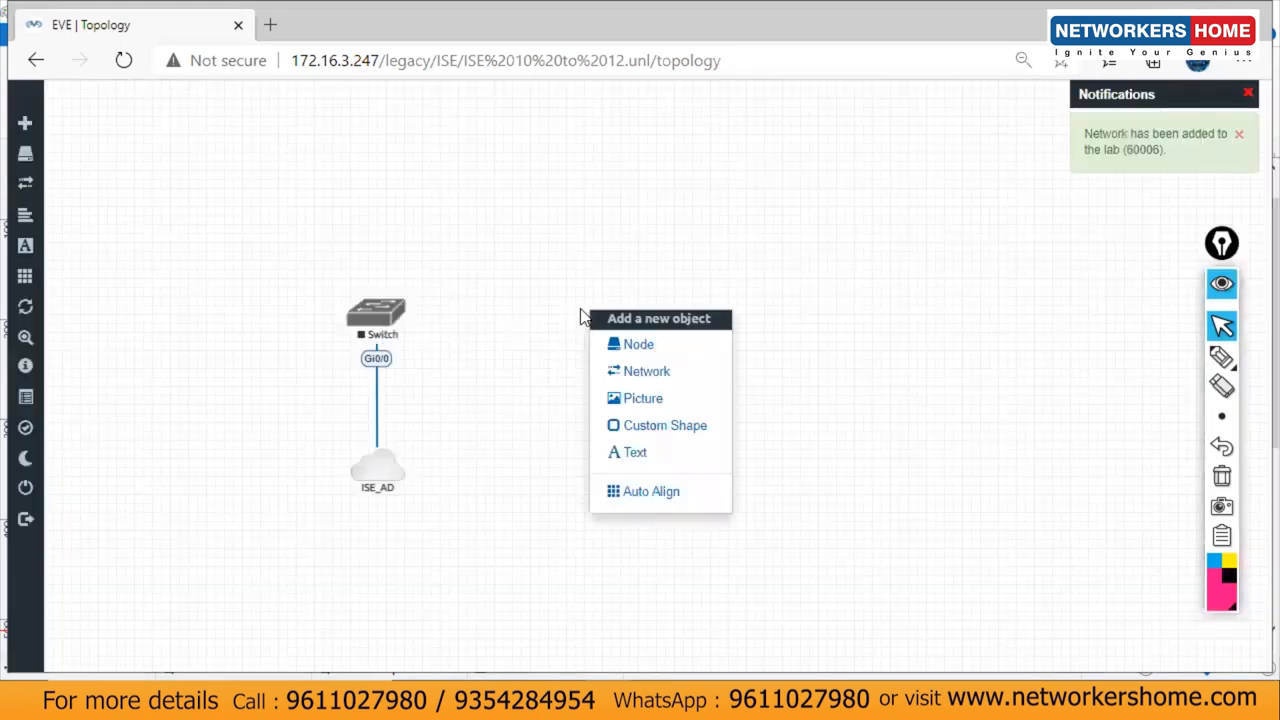
left_click(623, 343)
type("asa")
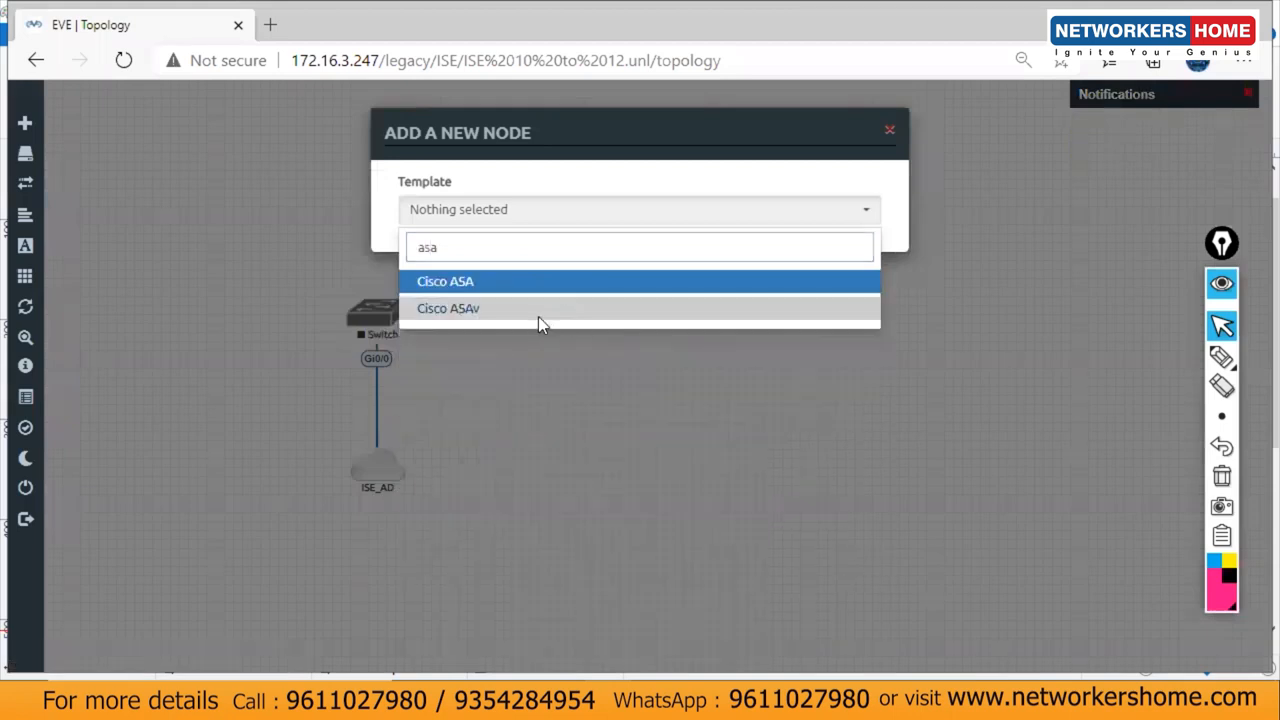
left_click(538, 312)
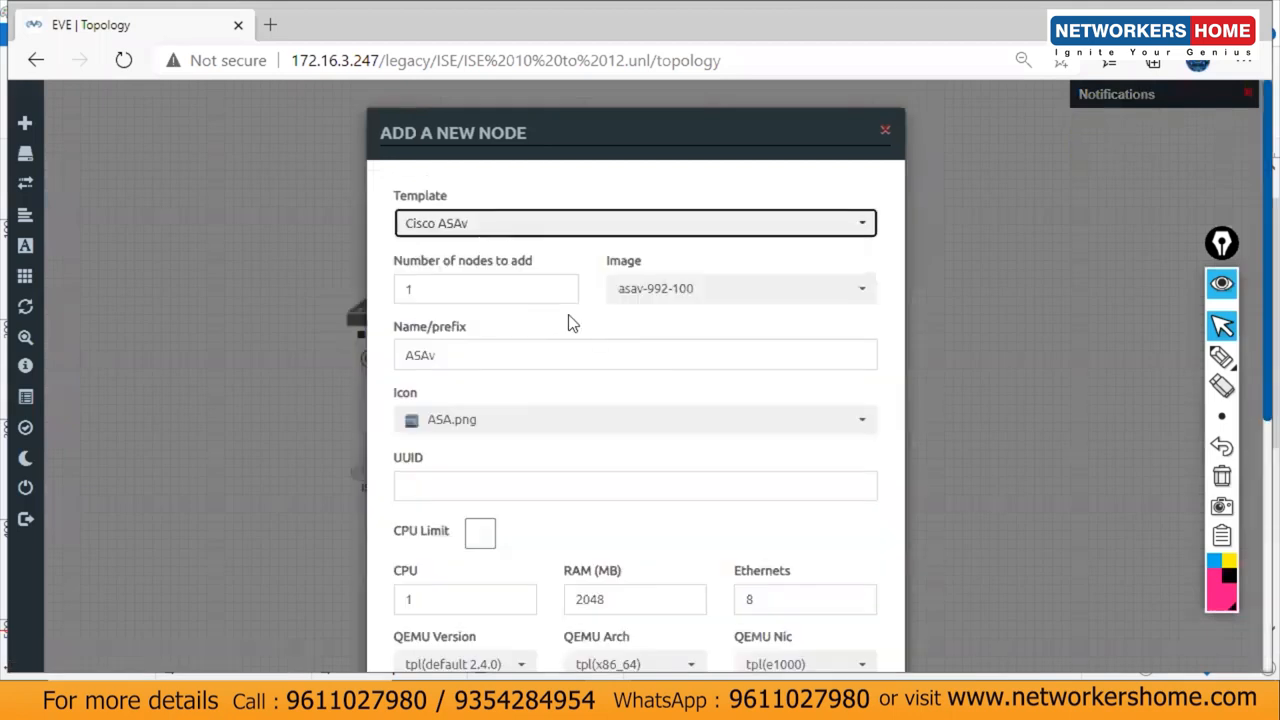
scroll(1252, 193, "down", 5)
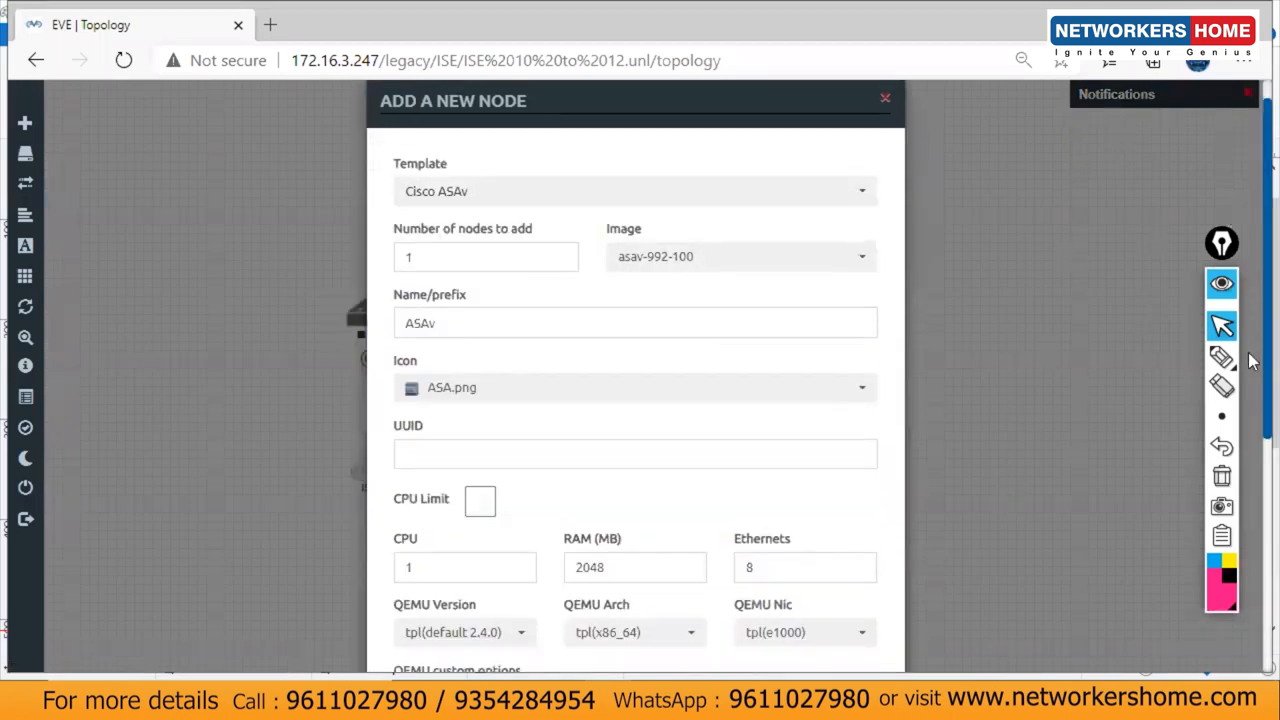
left_click(545, 616)
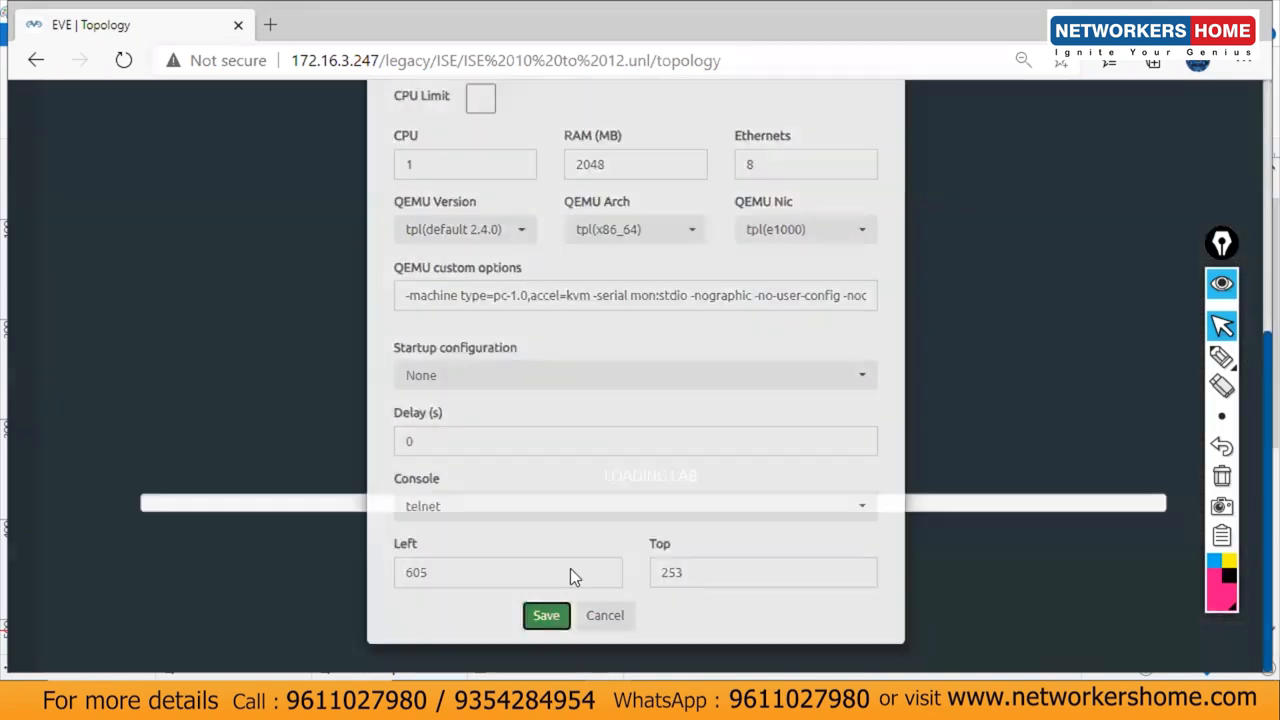
Step: Link the ASAv's Gi0/0 to the Switch's Gi0/1 and compare with the logical topology diagram
left_click_drag(638, 299, 380, 325)
left_click(677, 565)
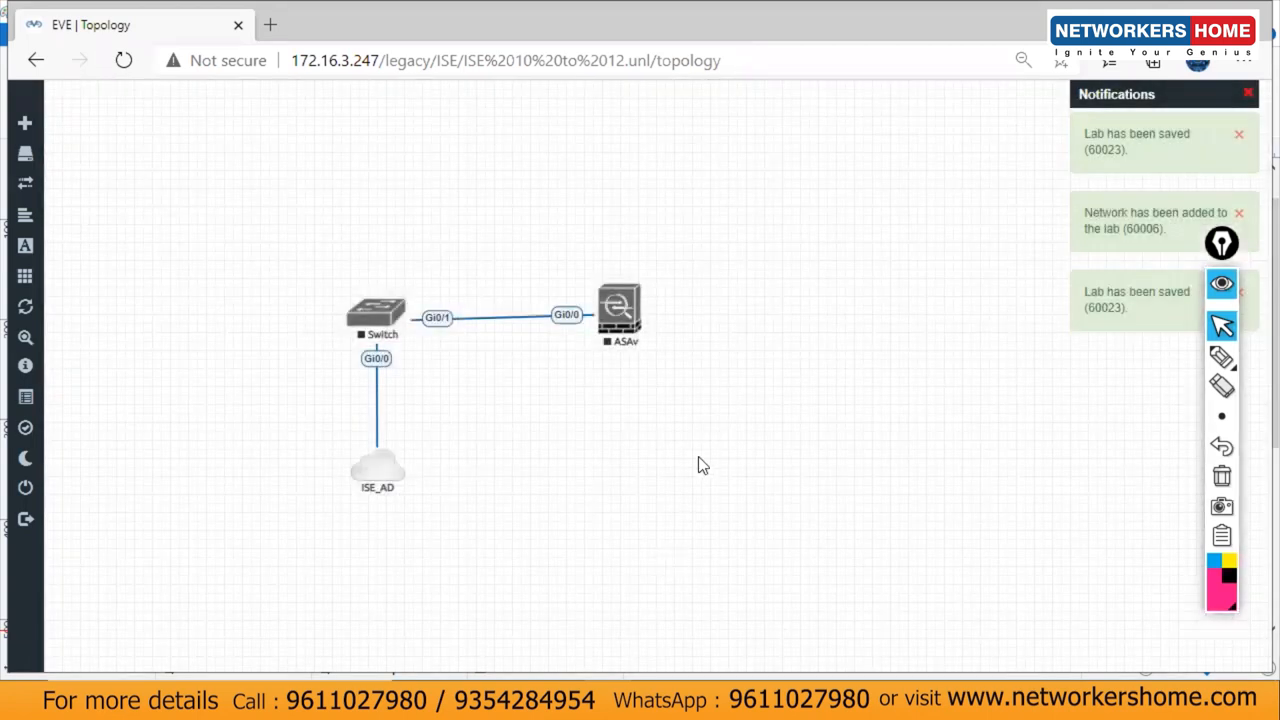
left_click_drag(636, 317, 641, 322)
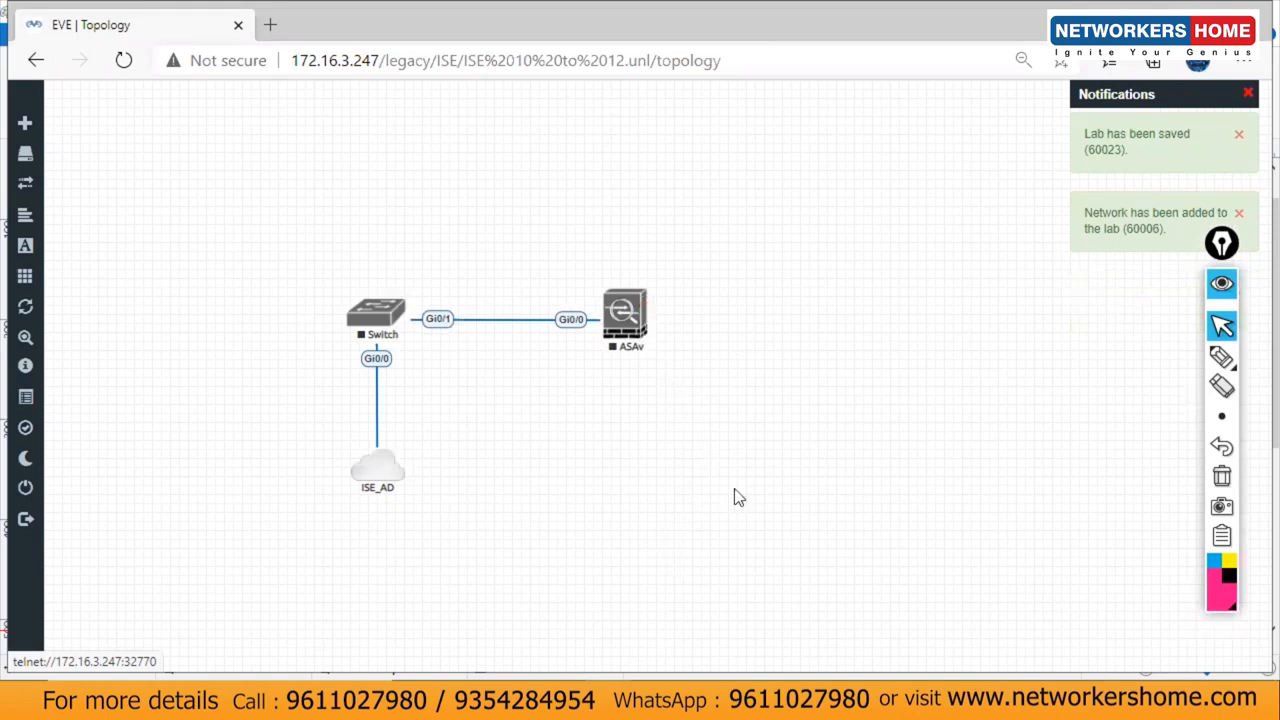
key("alt+Tab")
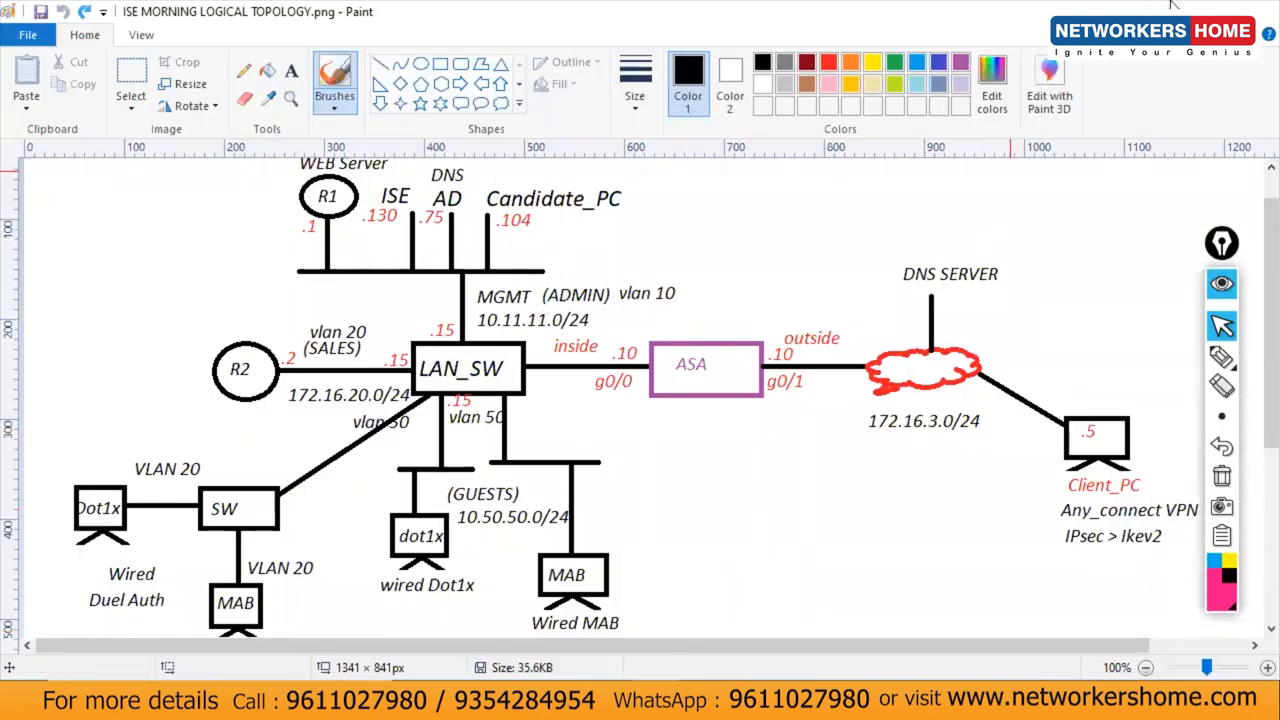
key("alt+Tab")
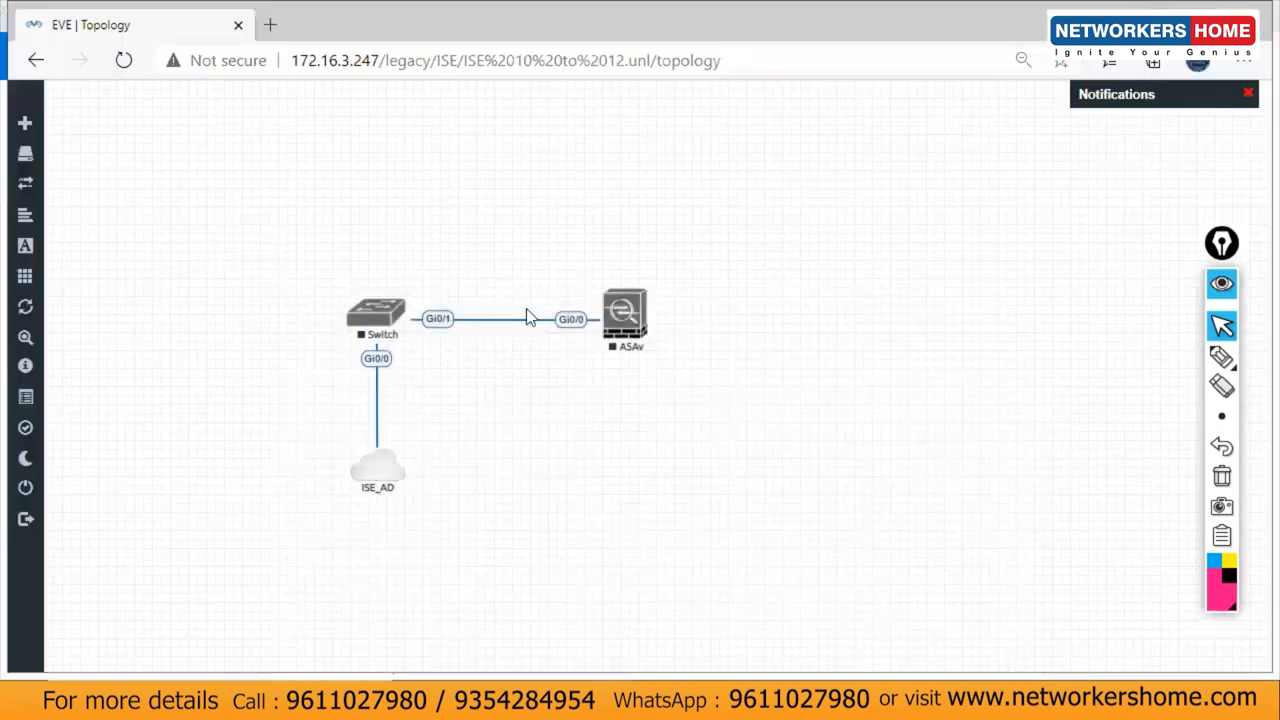
Step: Begin a node from the Windows template, naming it dot1x_pc
right_click(496, 392)
left_click(550, 430)
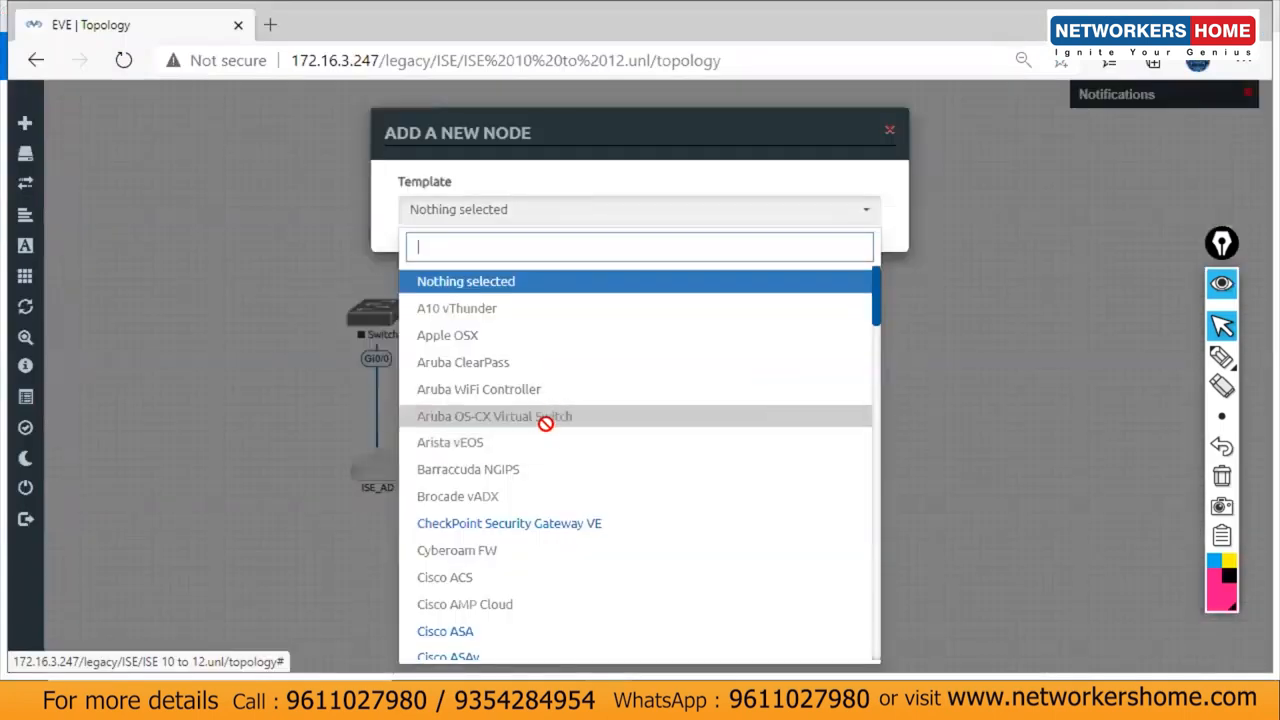
type("win")
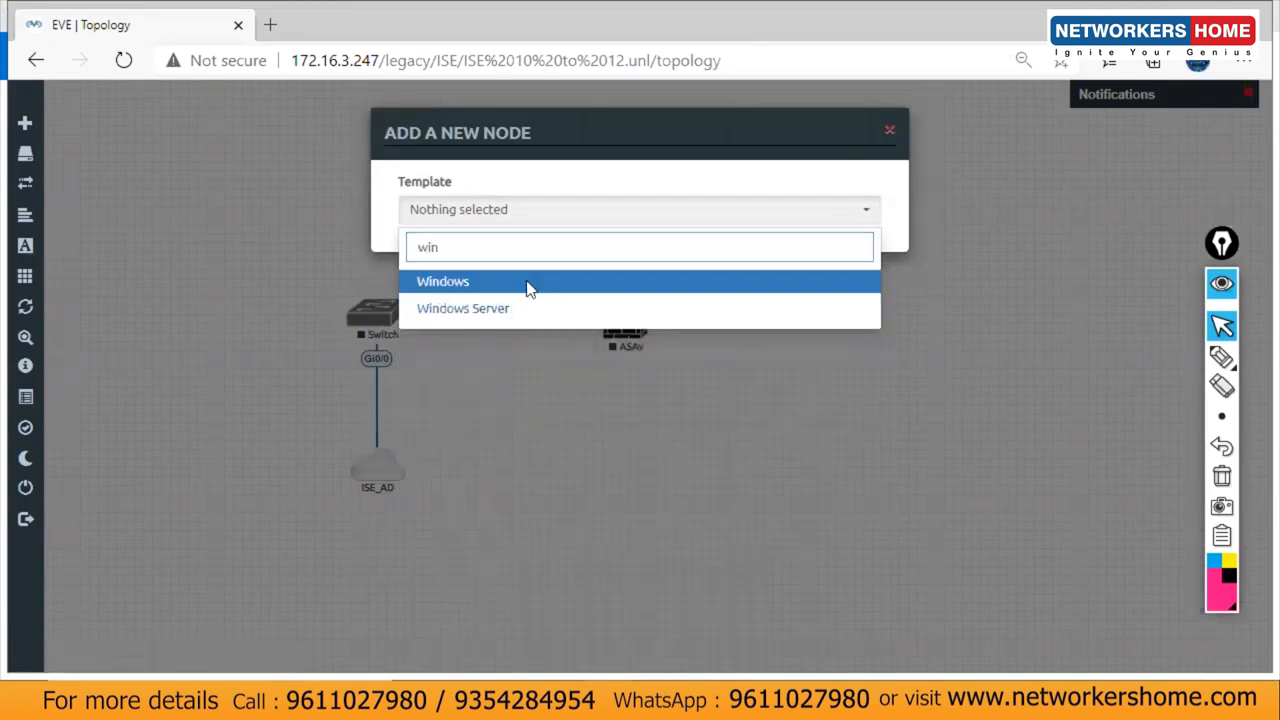
left_click(530, 289)
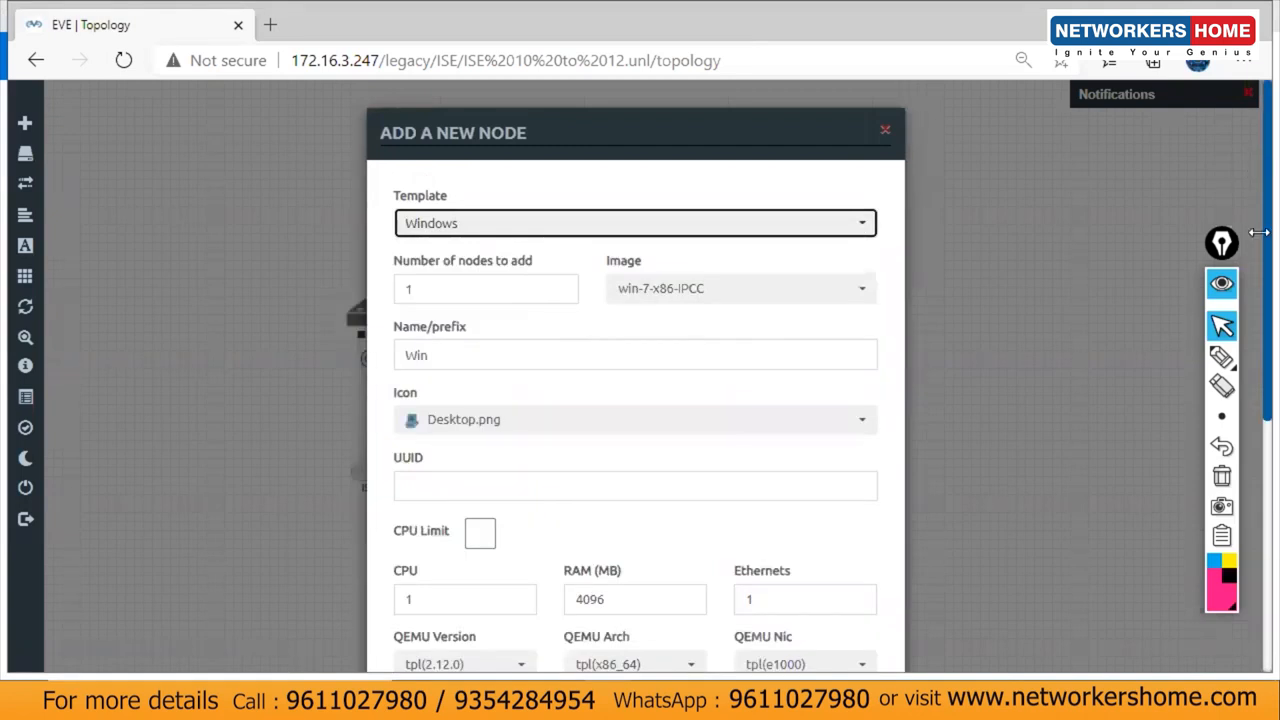
scroll(1250, 244, "down", 5)
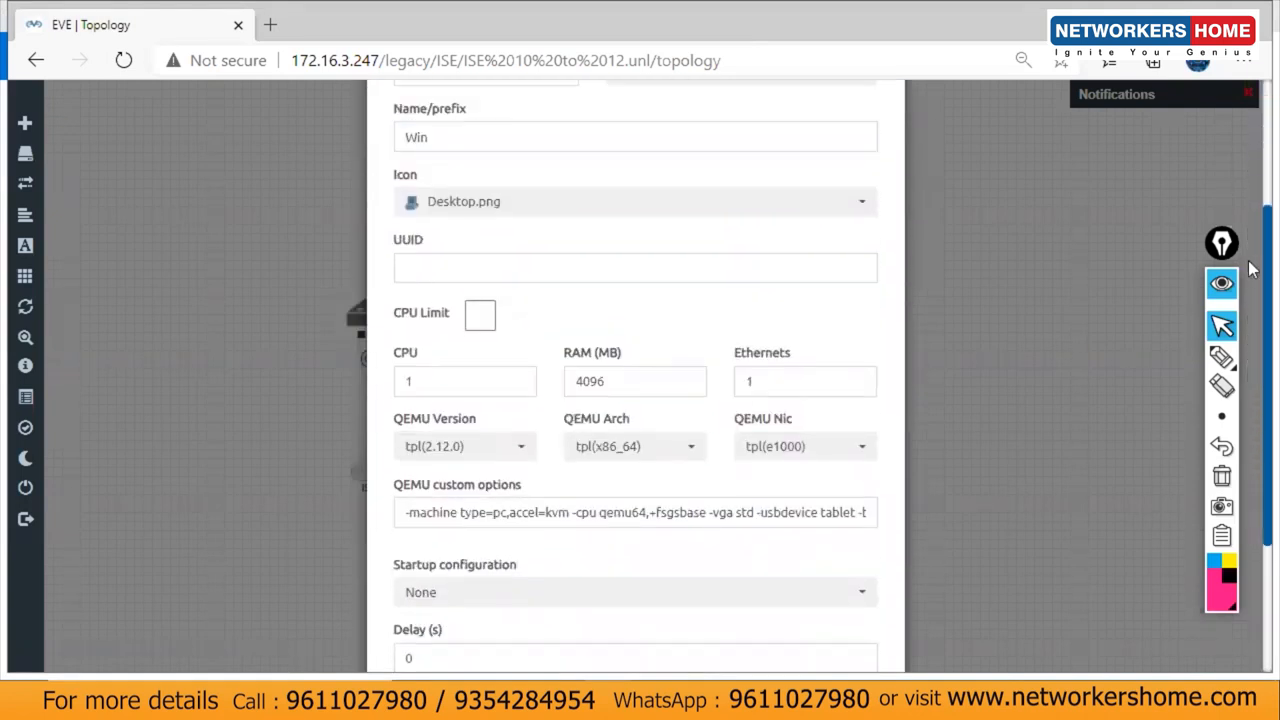
scroll(1085, 228, "up", 5)
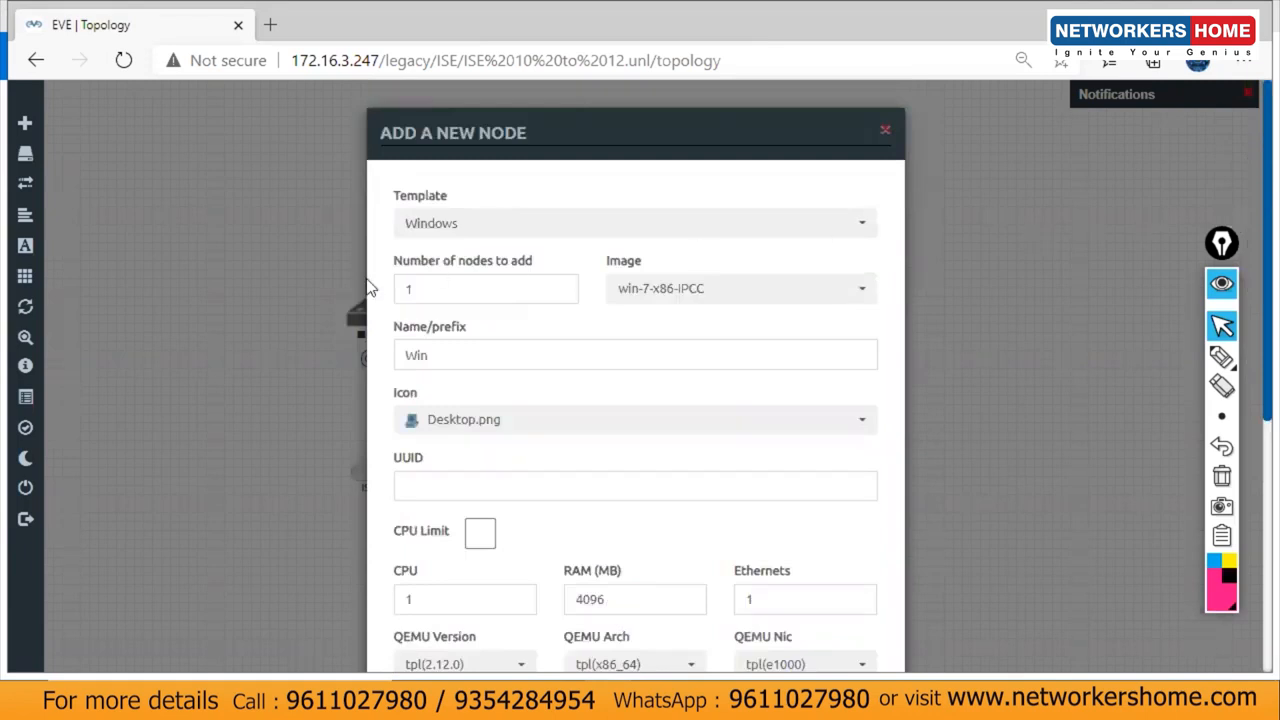
double_click(457, 350)
type("DOT")
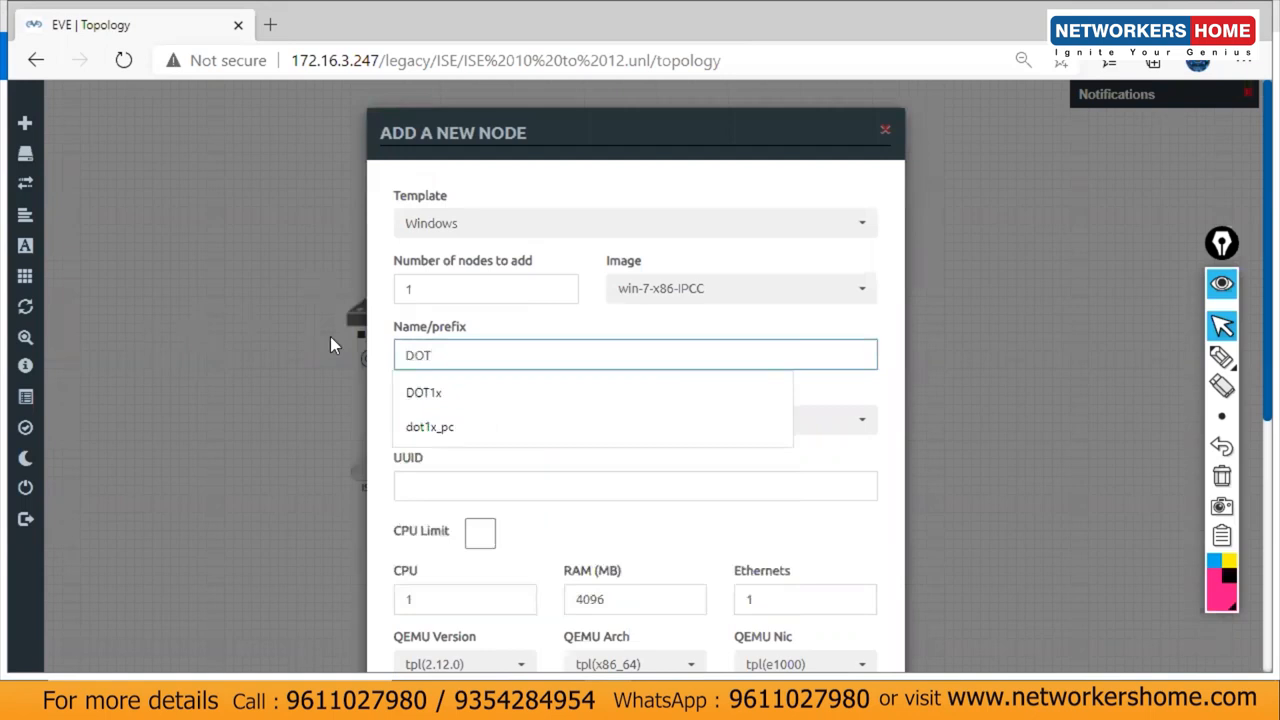
left_click(428, 428)
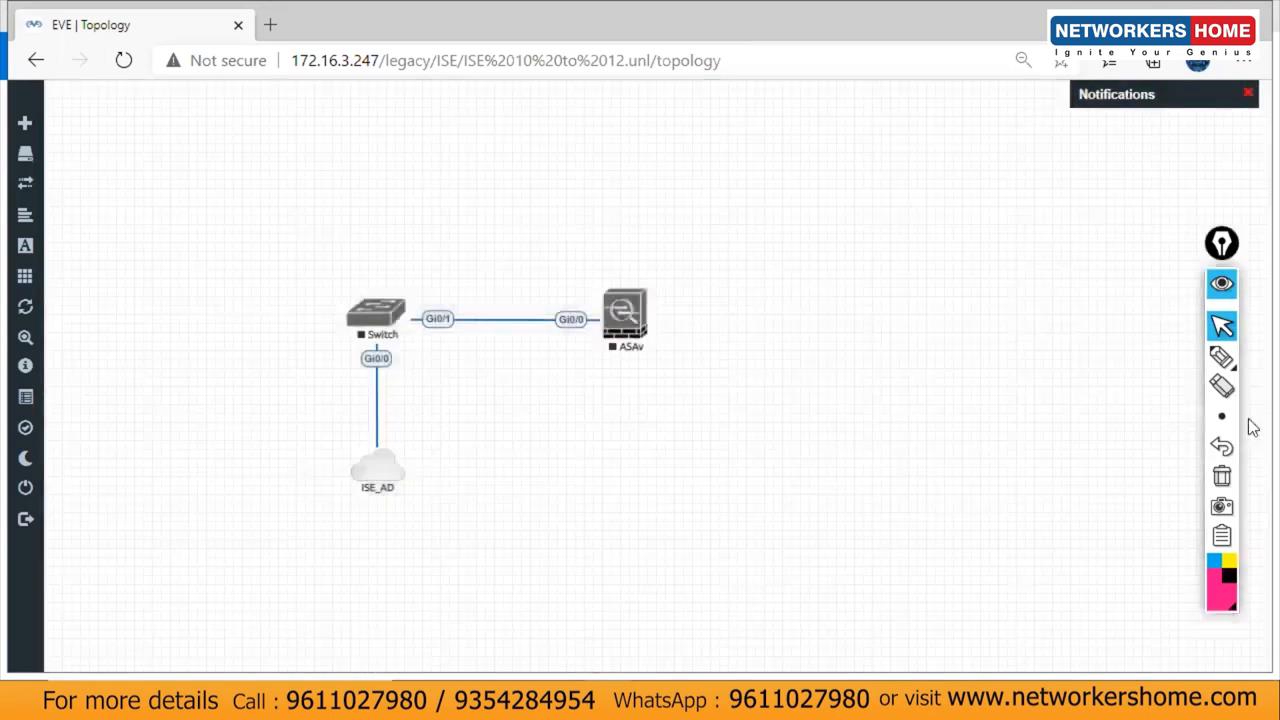
Step: Add the Windows node again as dot1x_pc and save it to the lab
right_click(700, 447)
left_click(760, 479)
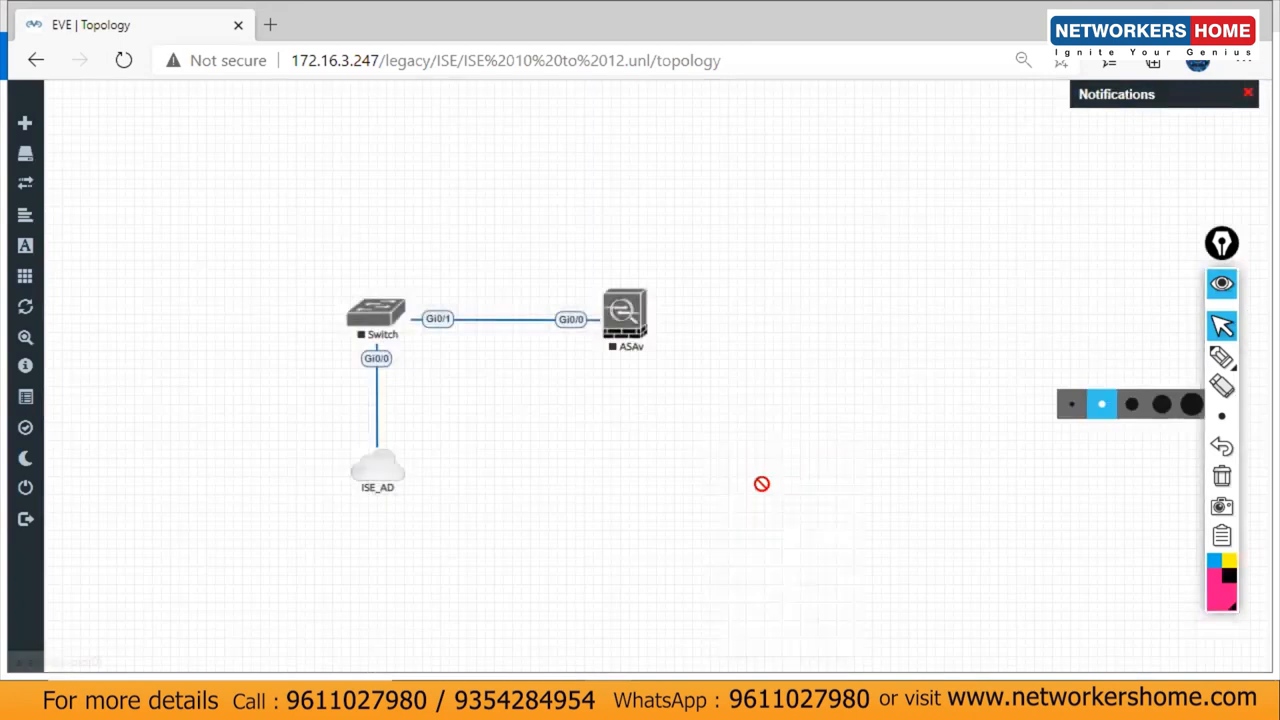
type("win")
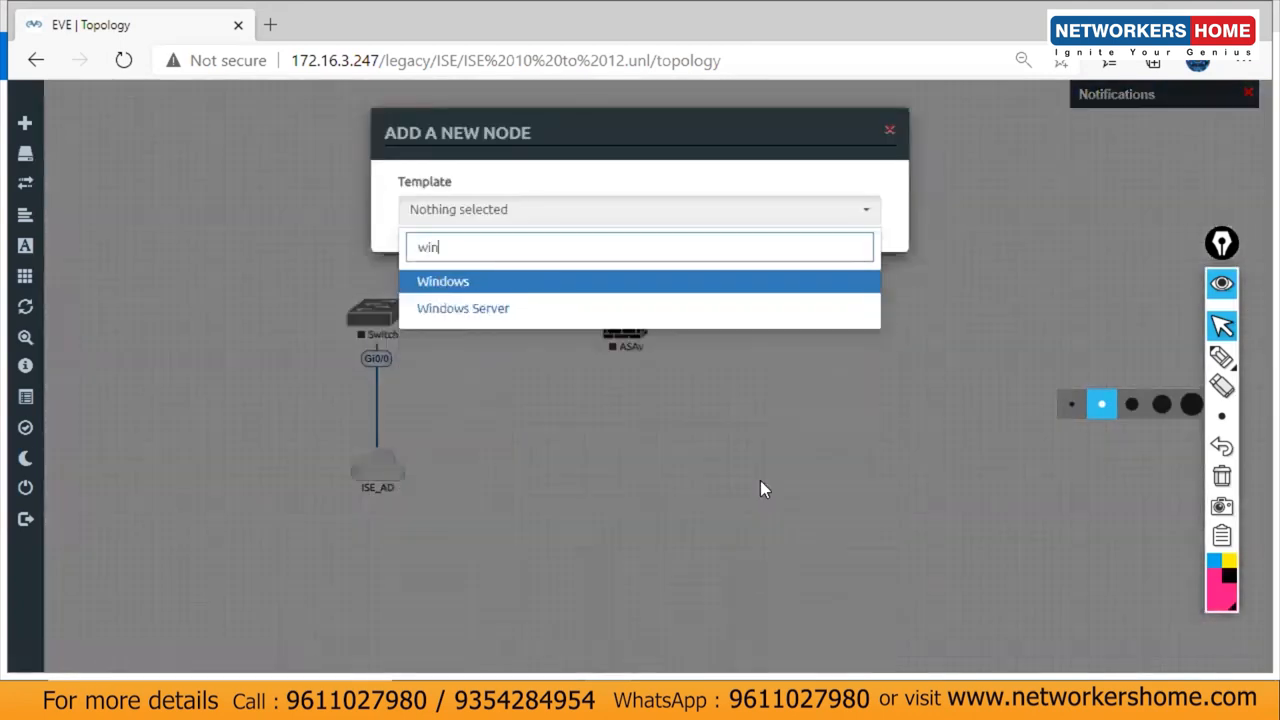
left_click(552, 285)
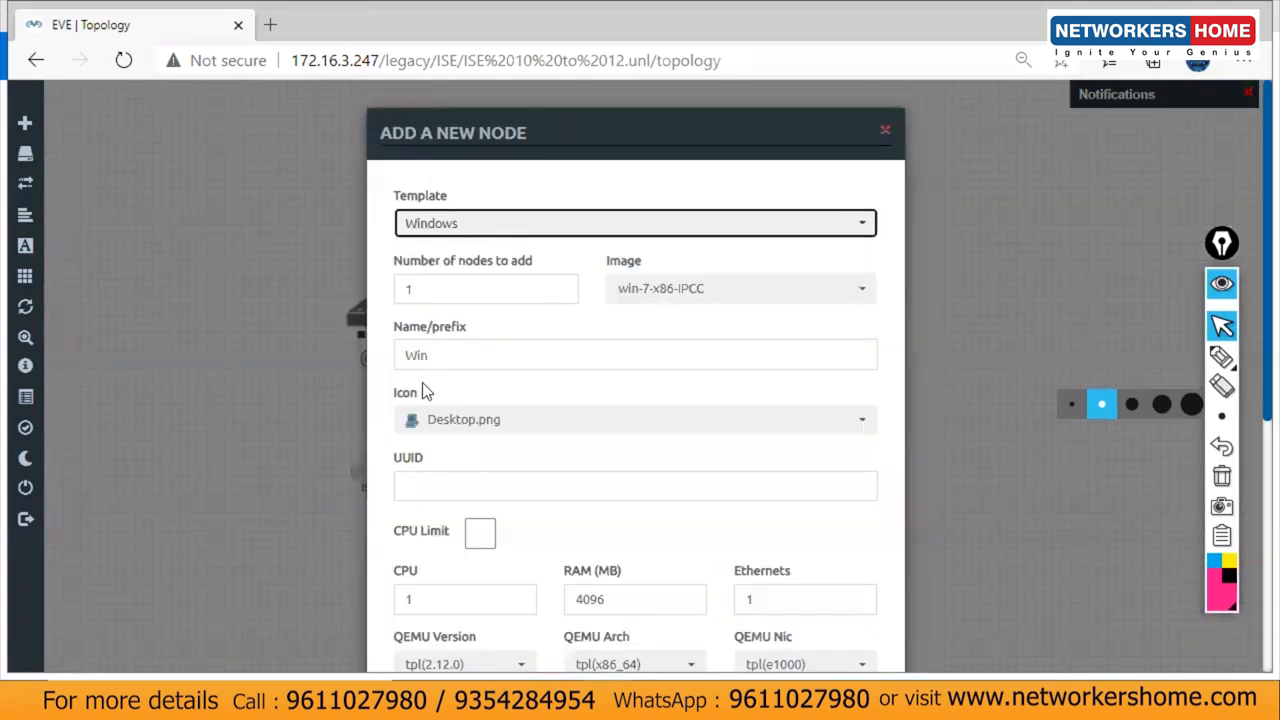
double_click(463, 354)
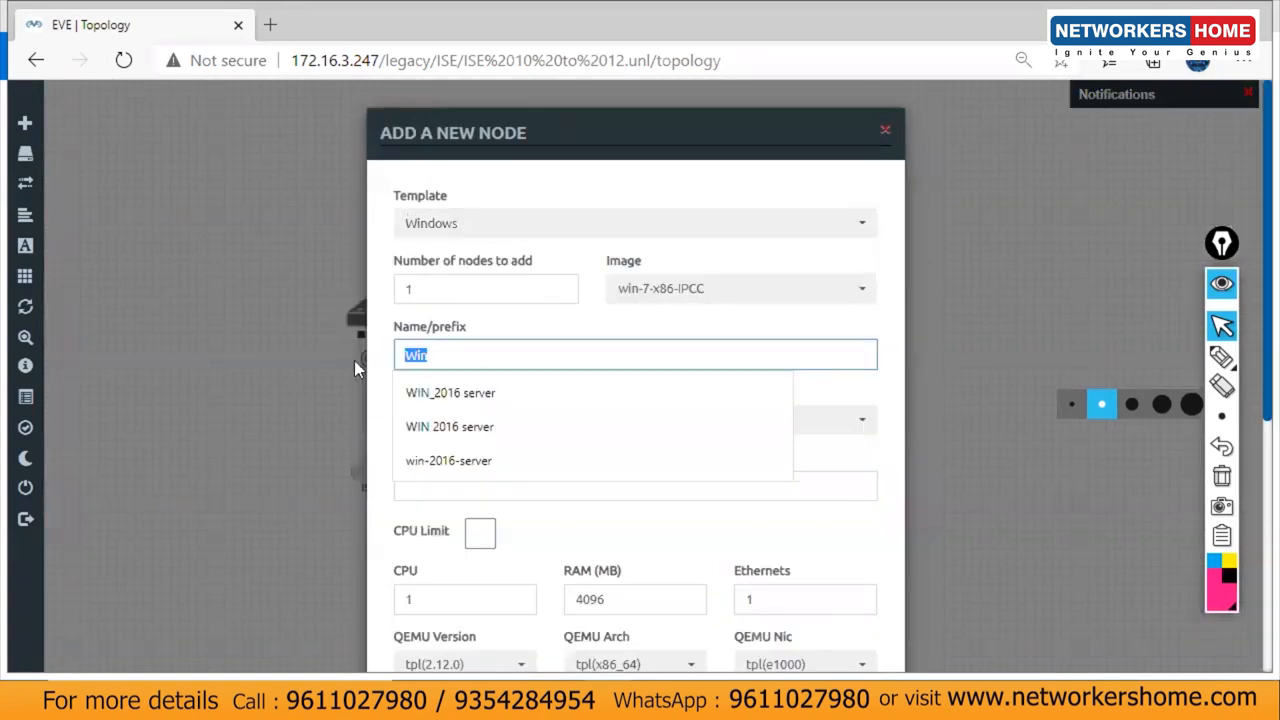
type("D")
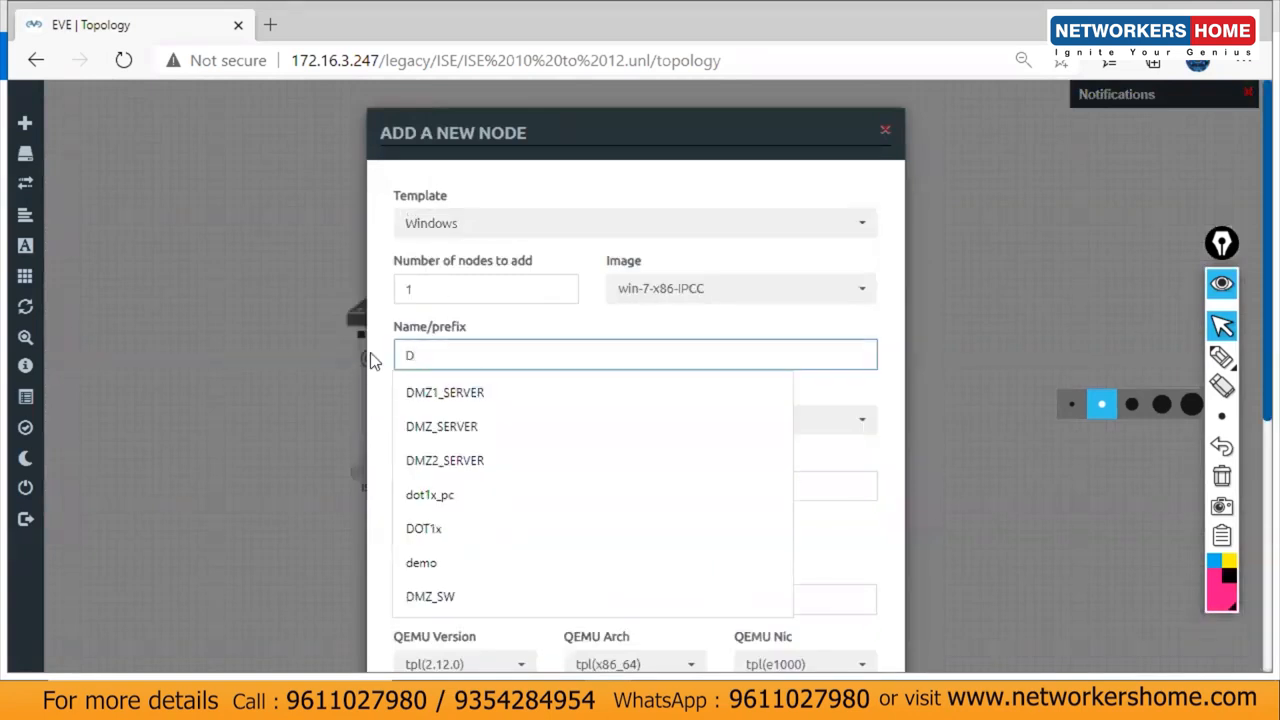
type("ot1x_pc")
left_click(462, 390)
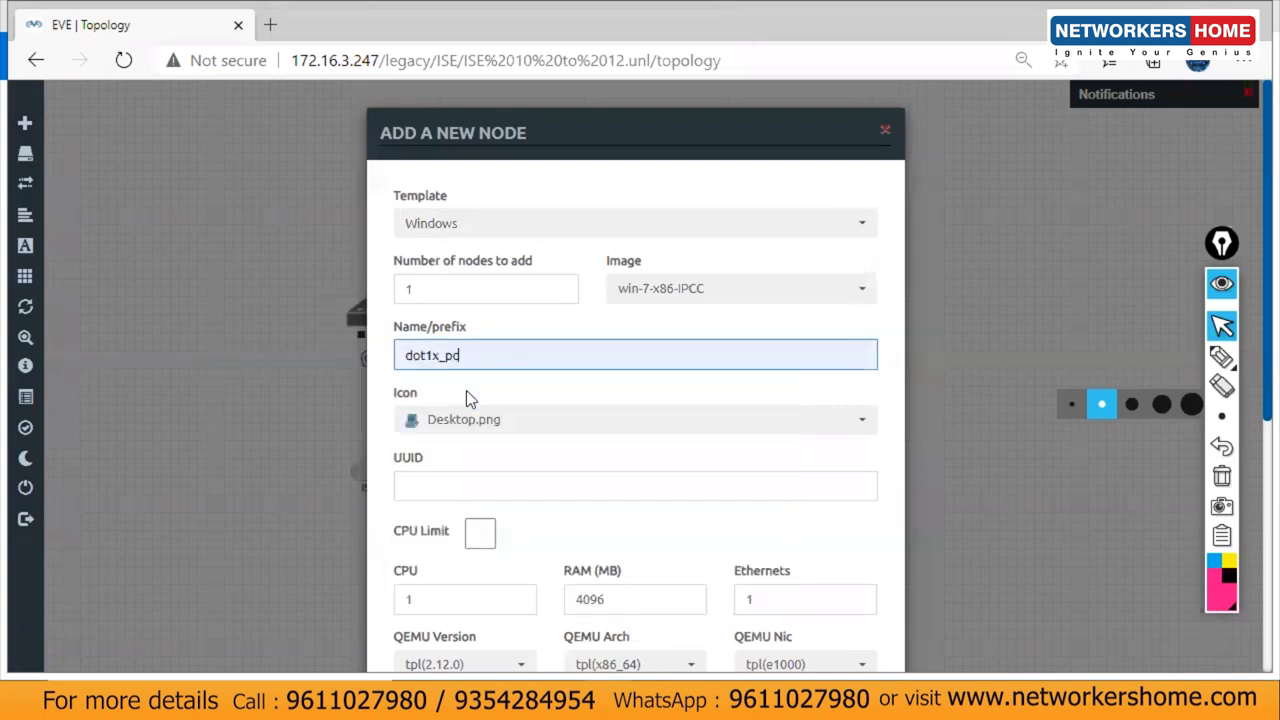
scroll(1250, 318, "down", 5)
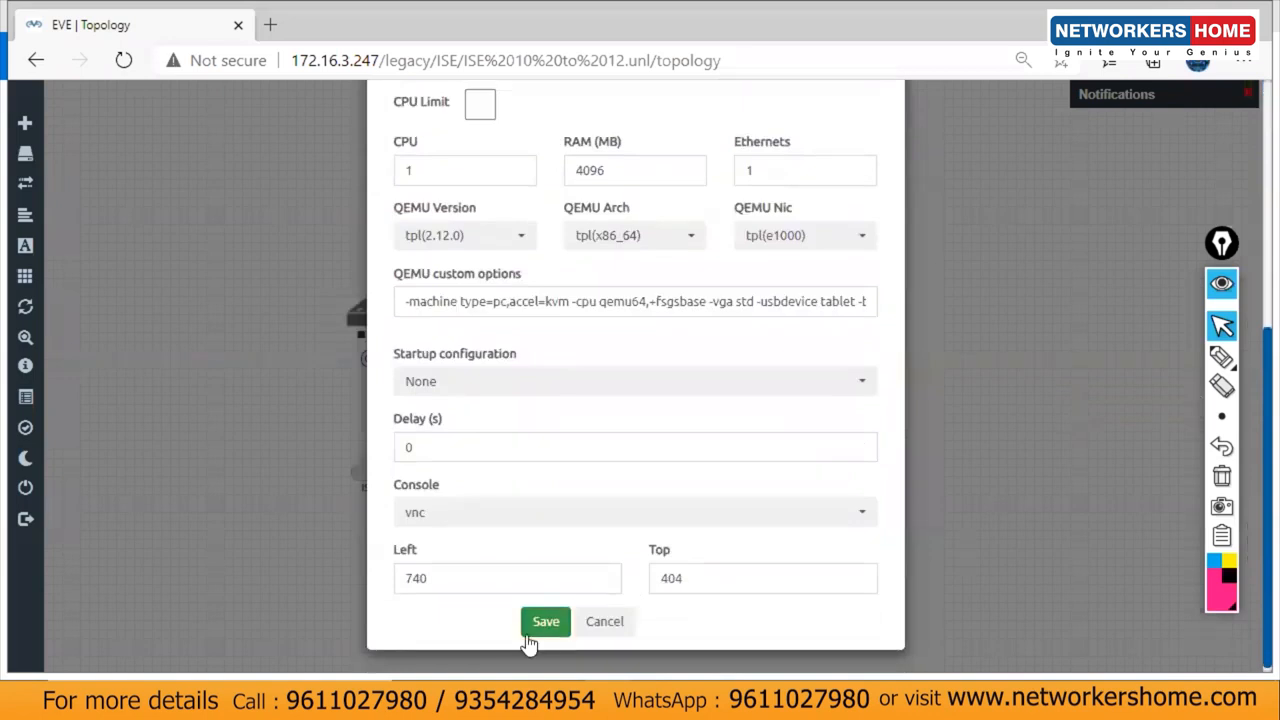
left_click(543, 623)
Step: Link dot1x_pc's e0 to the Switch's Gi0/2 and position the PC left of the Switch
left_click_drag(735, 462, 376, 314)
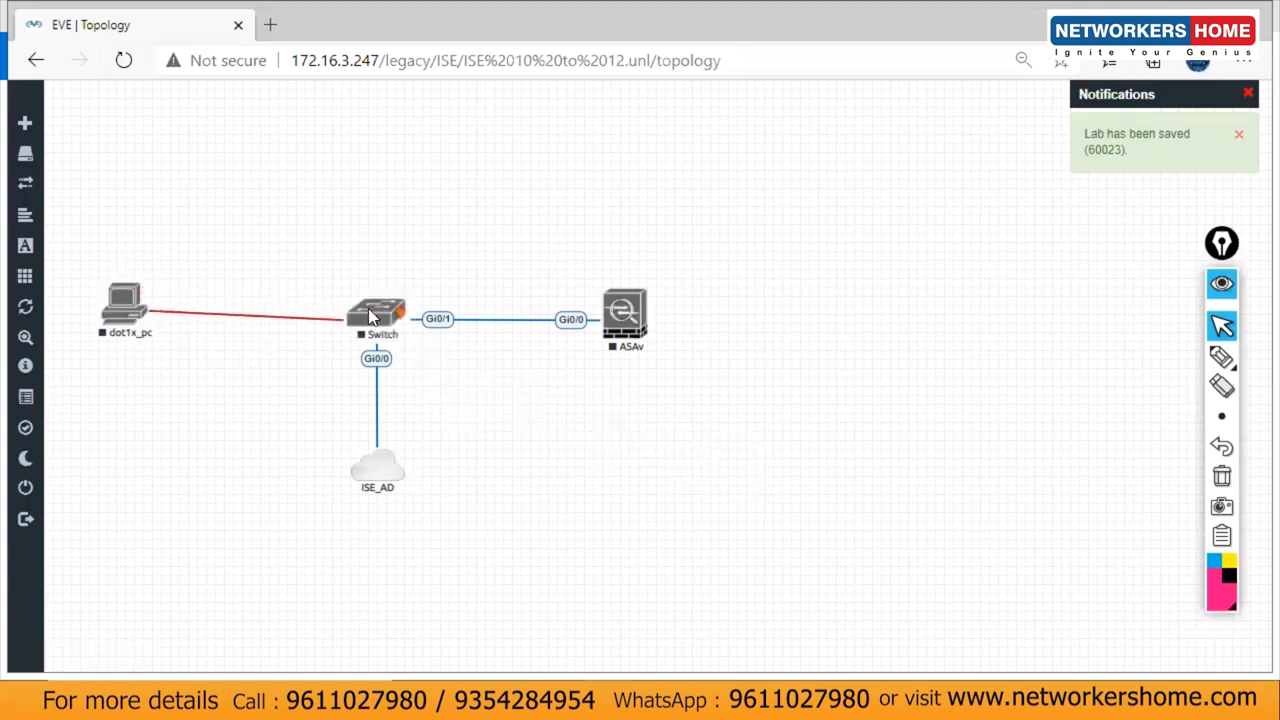
left_click(678, 566)
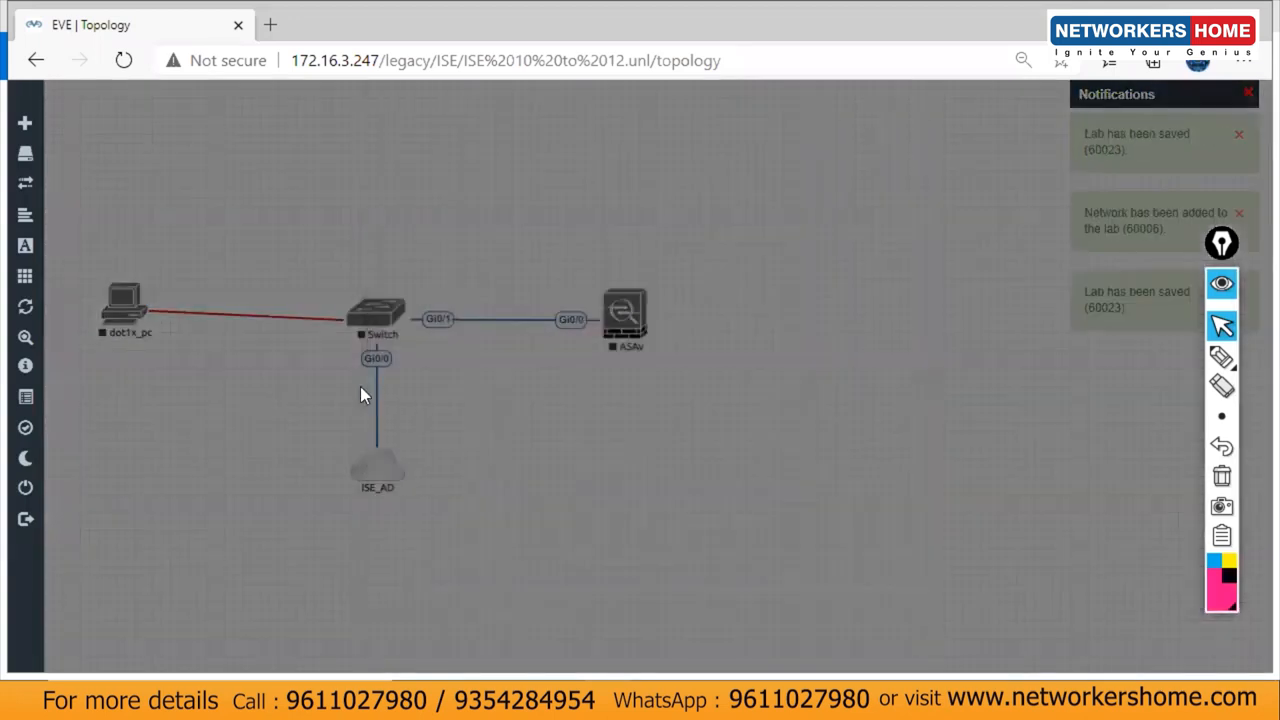
left_click_drag(121, 320, 117, 323)
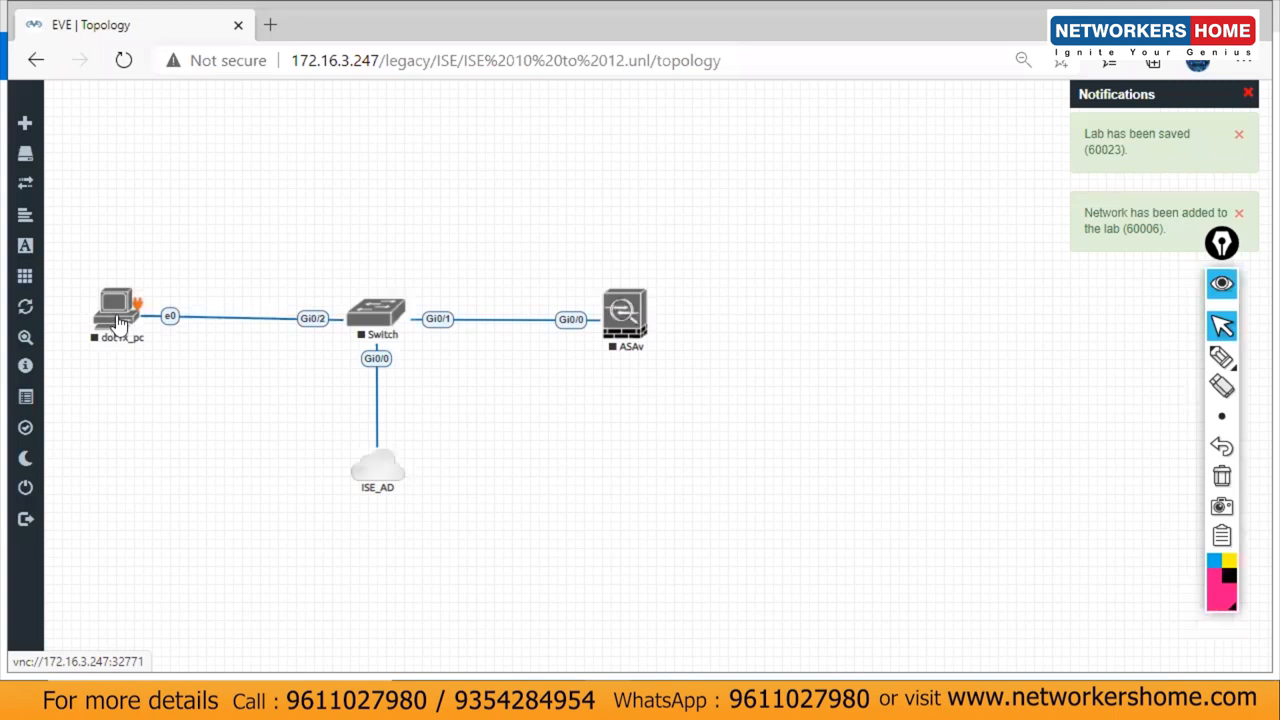
Step: Add 2 Cisco vIOS Router nodes (vIOS4, vIOS5) and move vIOS4 to the upper left
right_click(450, 144)
left_click(506, 172)
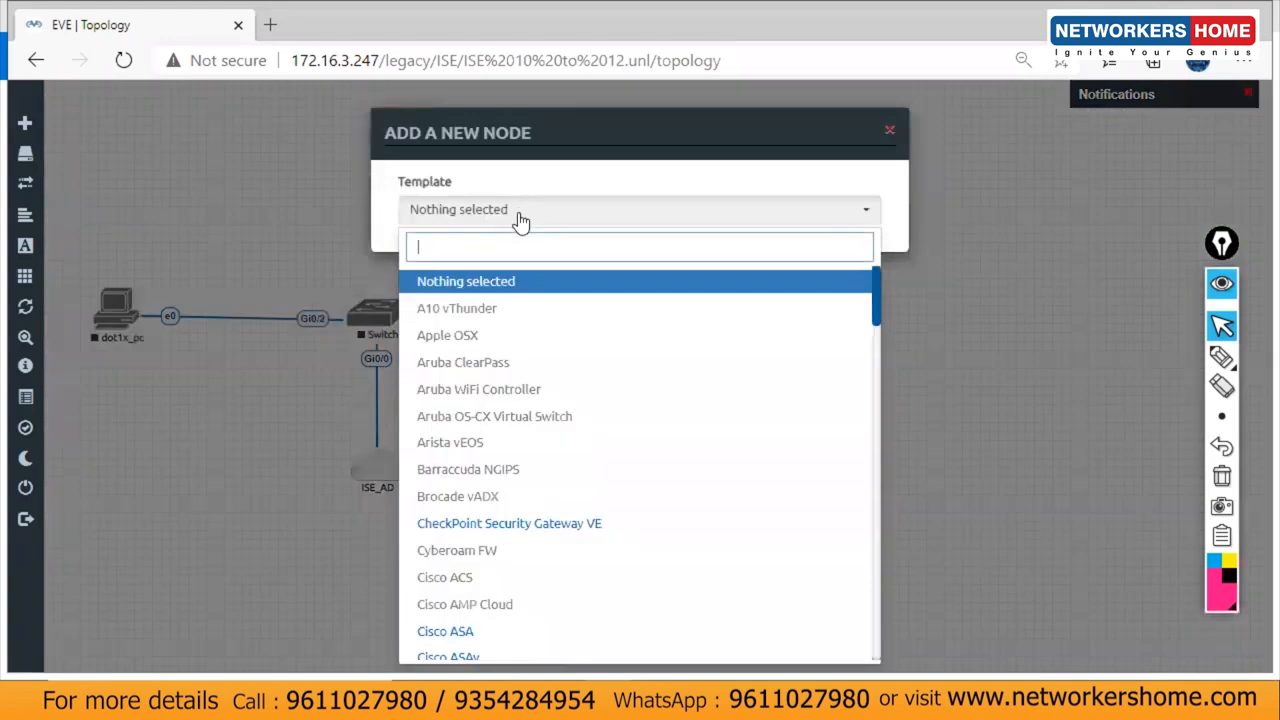
type("vio")
left_click(508, 362)
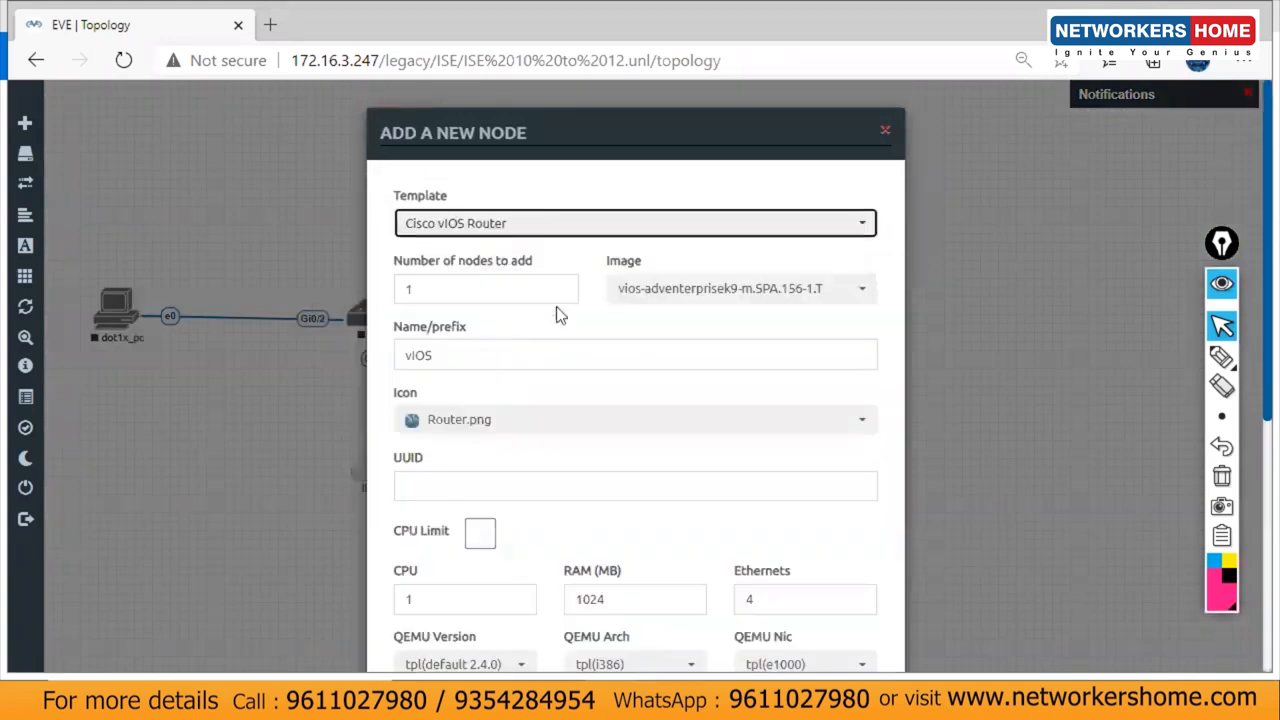
double_click(510, 295)
type("2")
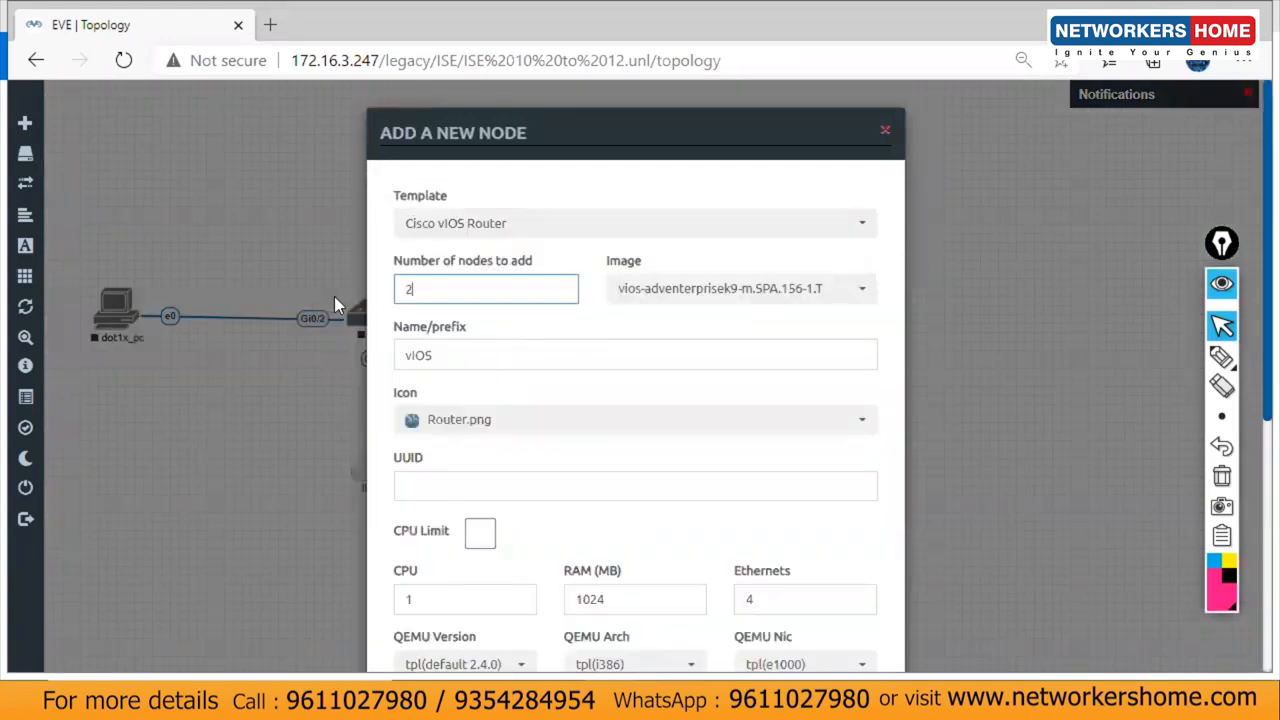
scroll(1252, 195, "down", 5)
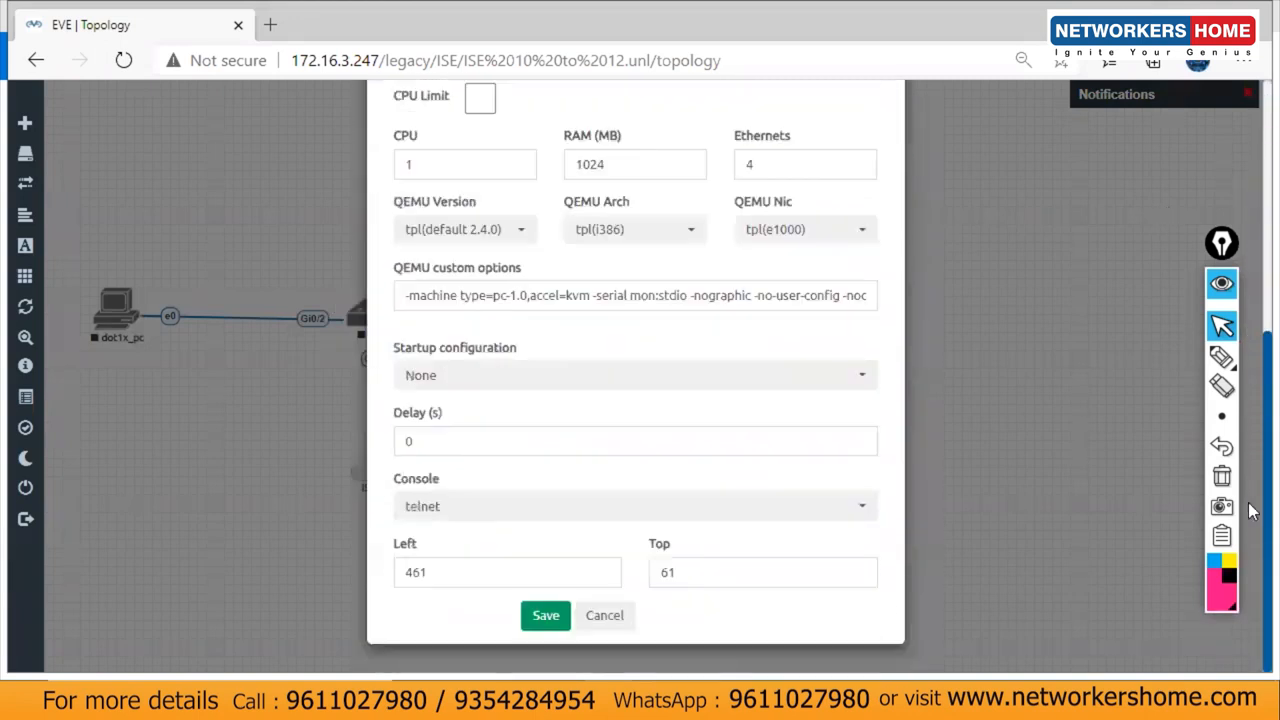
left_click(545, 615)
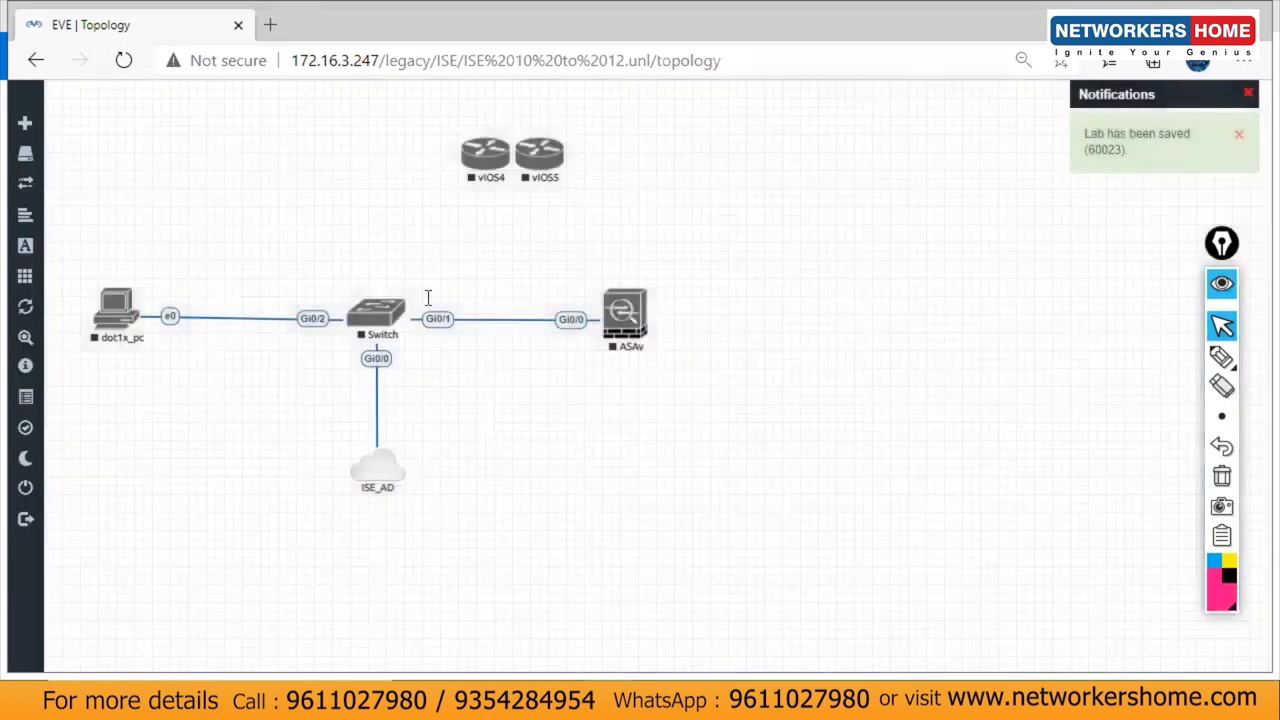
left_click_drag(478, 172, 223, 192)
Step: Edit the vIOS4 router's settings, typing R1 as its name, and save
right_click(223, 192)
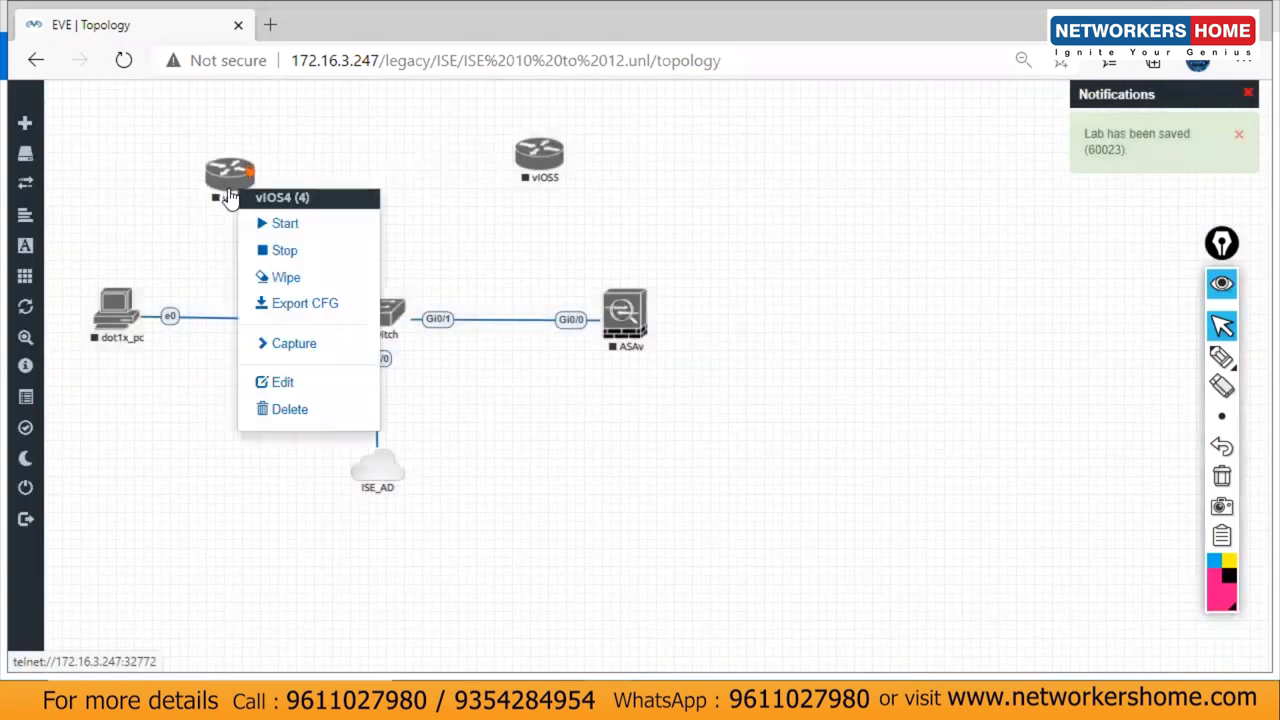
left_click(304, 380)
left_click(500, 423)
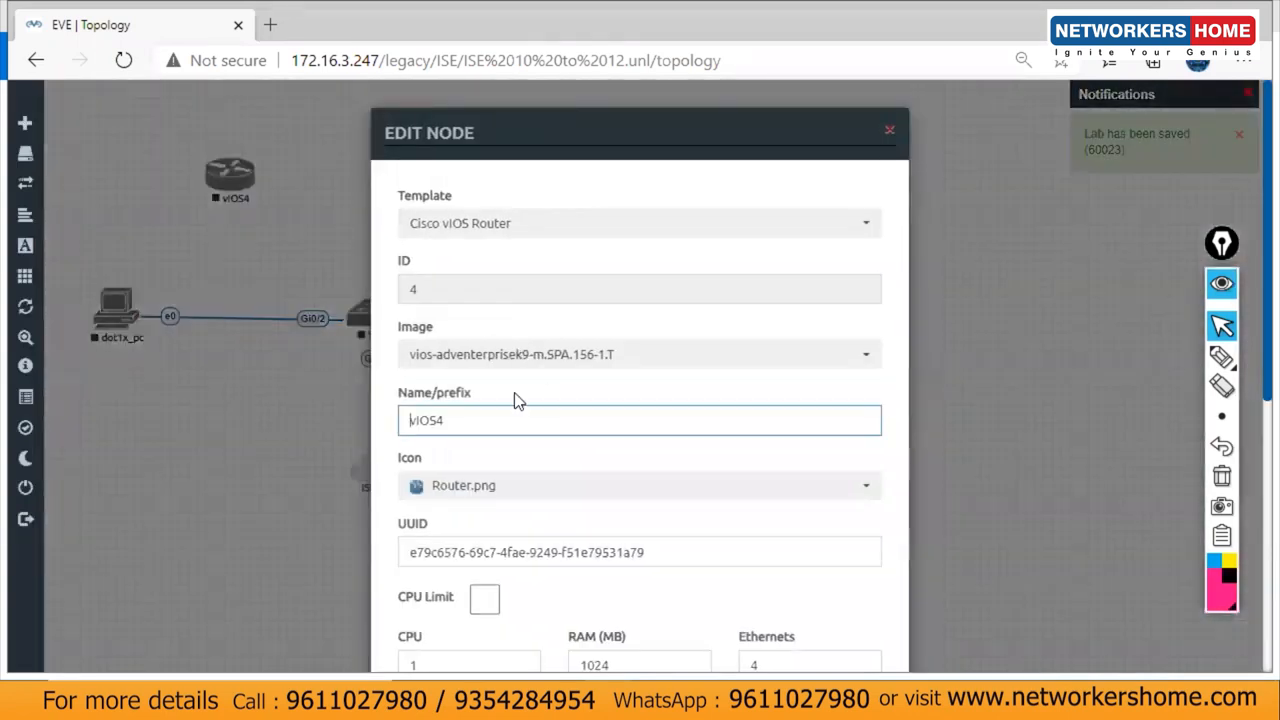
left_click_drag(500, 423, 308, 432)
type("R1")
scroll(1250, 198, "down", 5)
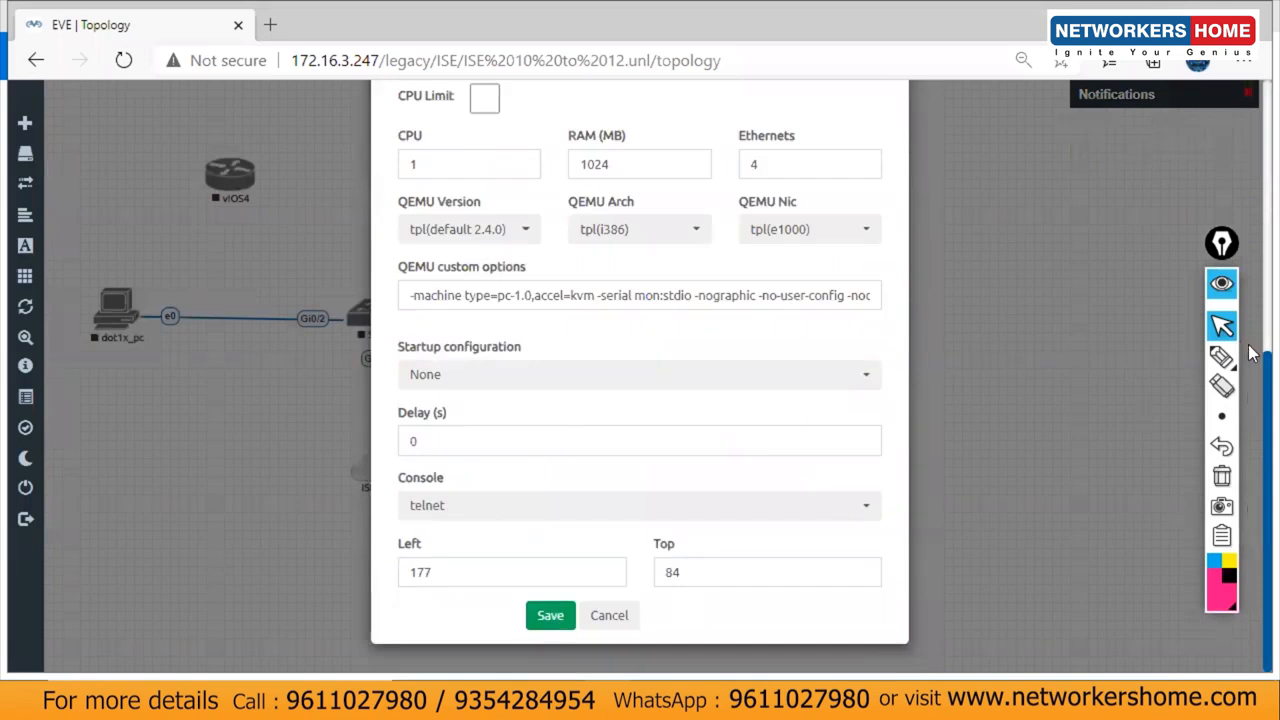
scroll(1250, 410, "up", 5)
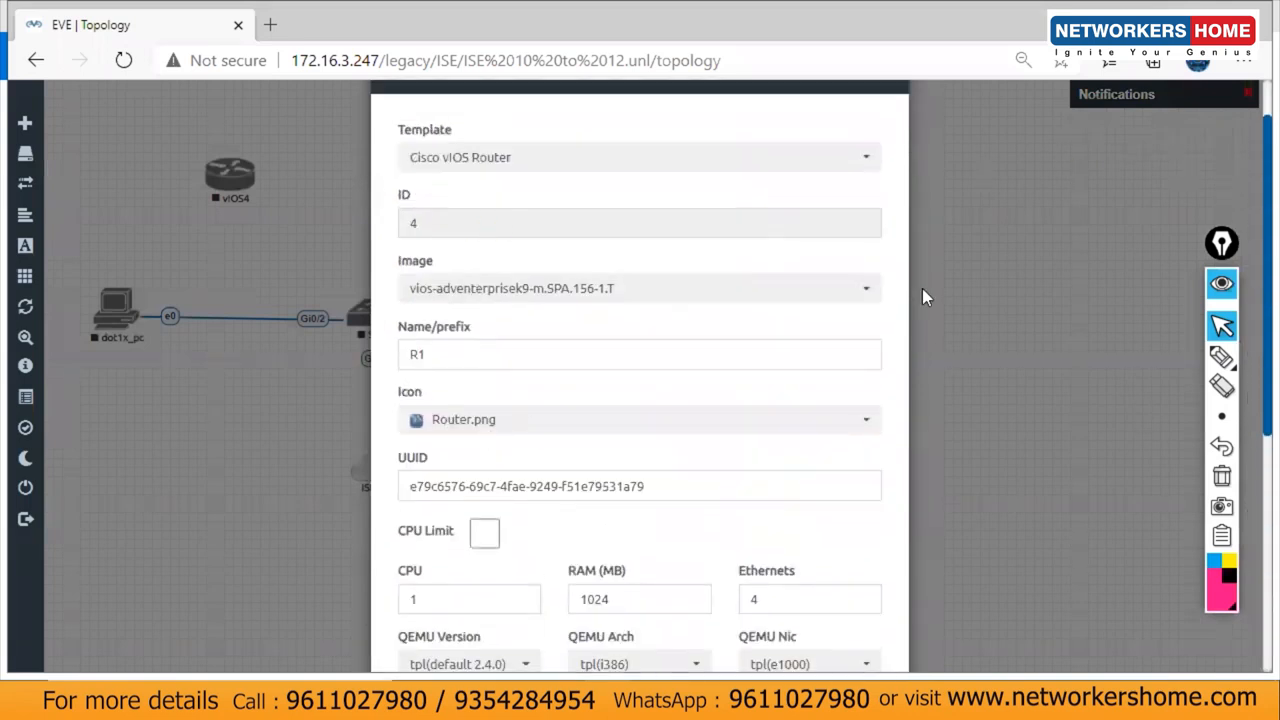
scroll(1252, 257, "up", 1)
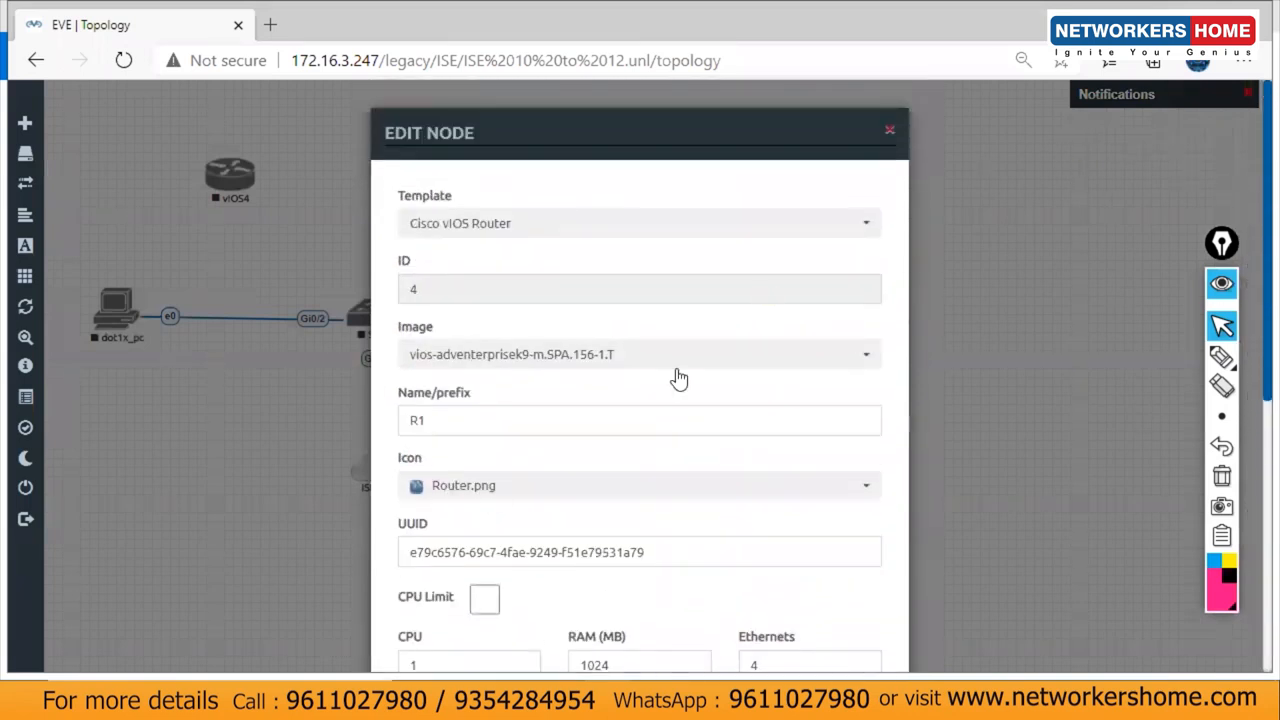
left_click(474, 413)
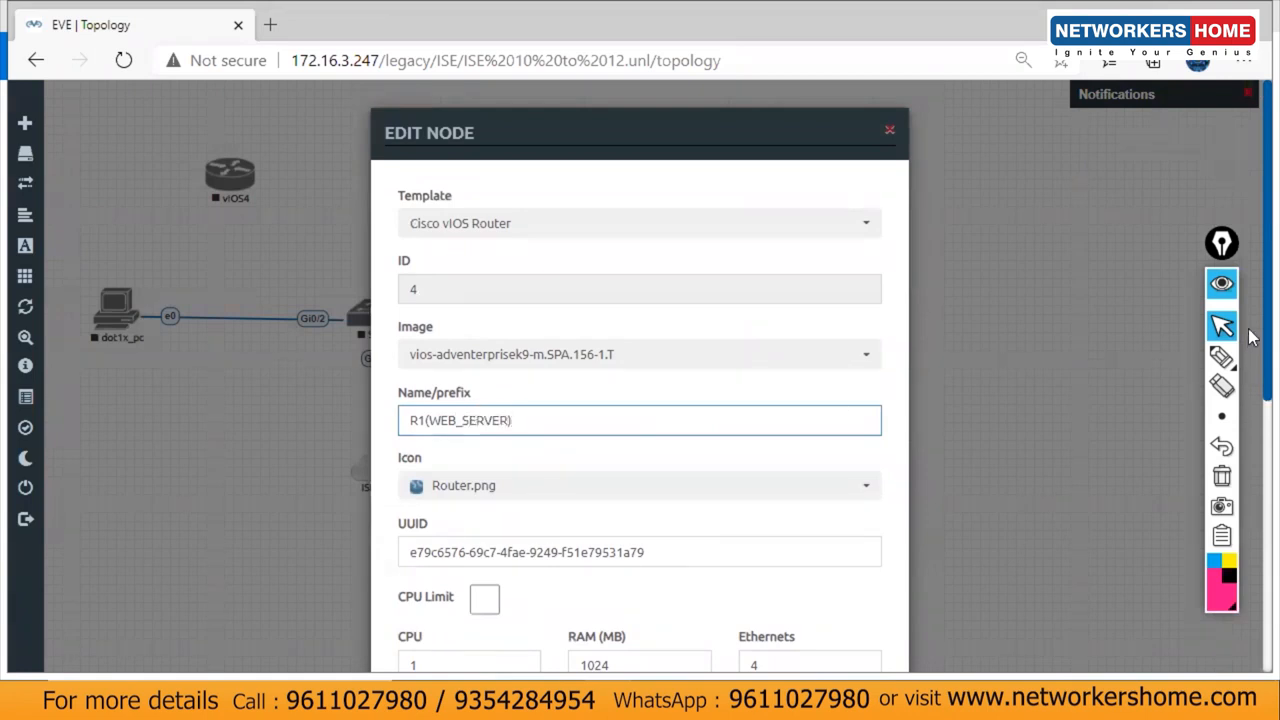
scroll(1252, 337, "down", 5)
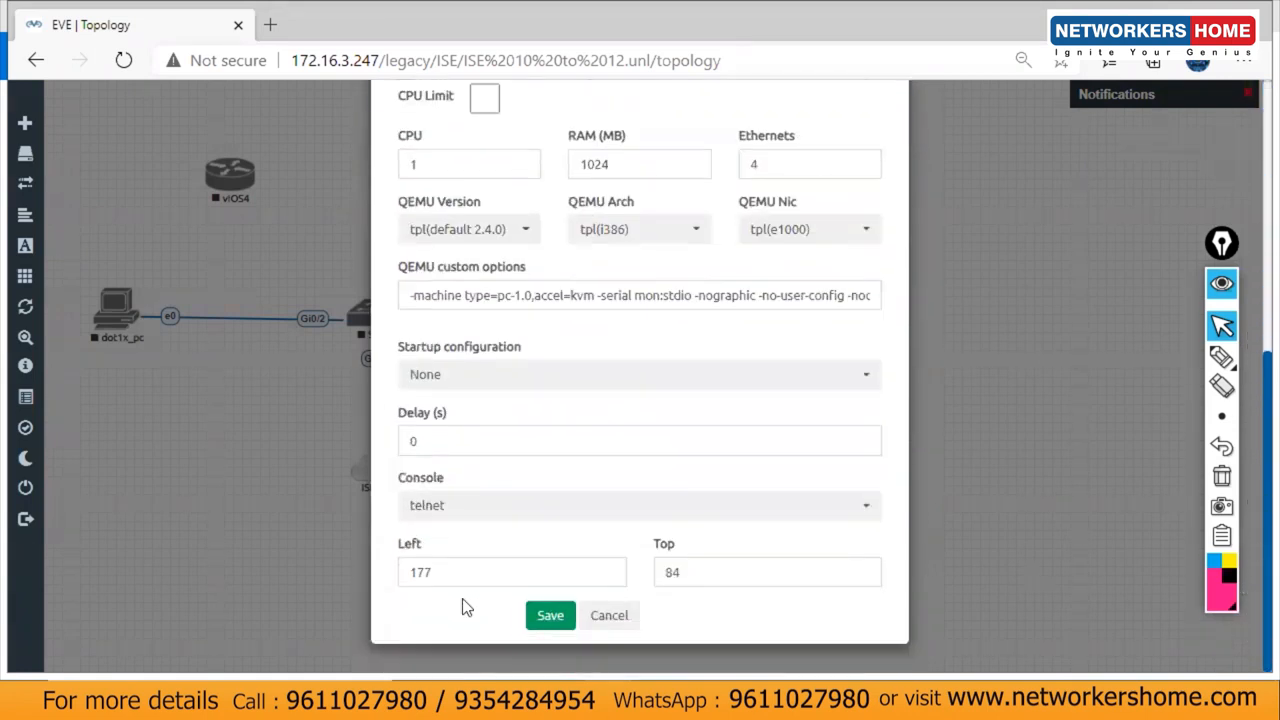
left_click(555, 618)
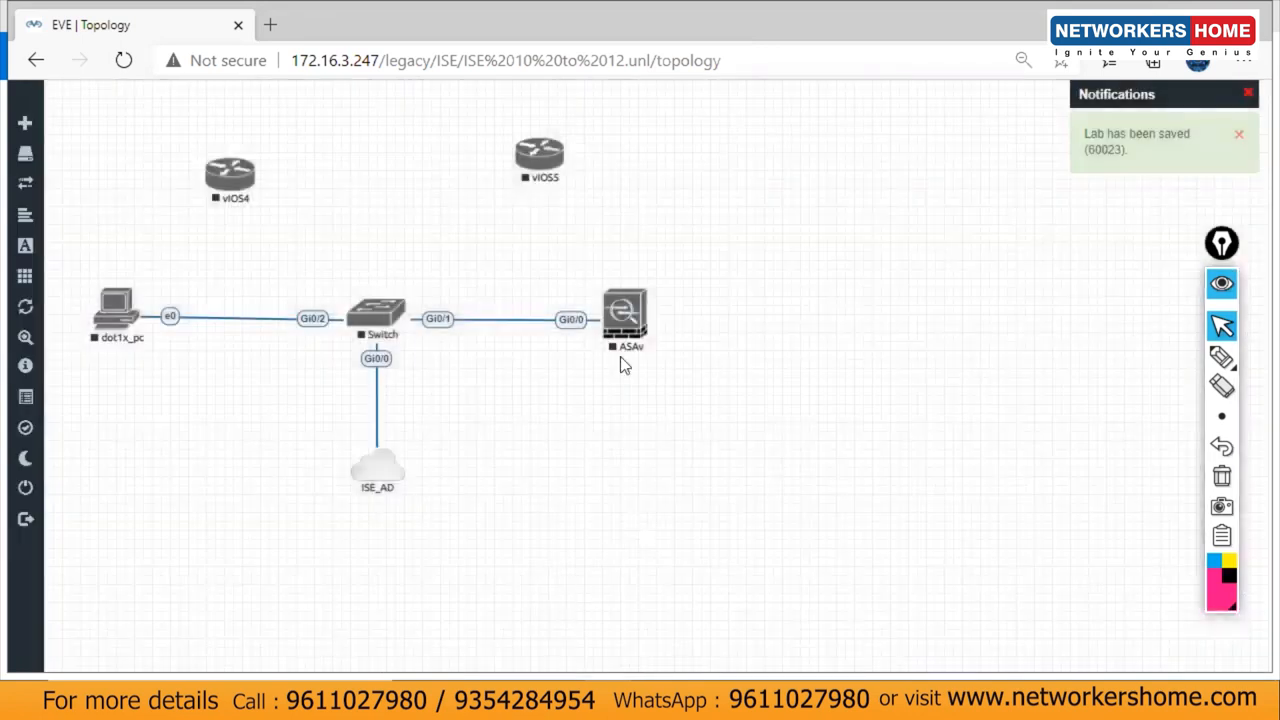
Step: Rename the router to WEB_SERVER and save its settings
right_click(236, 174)
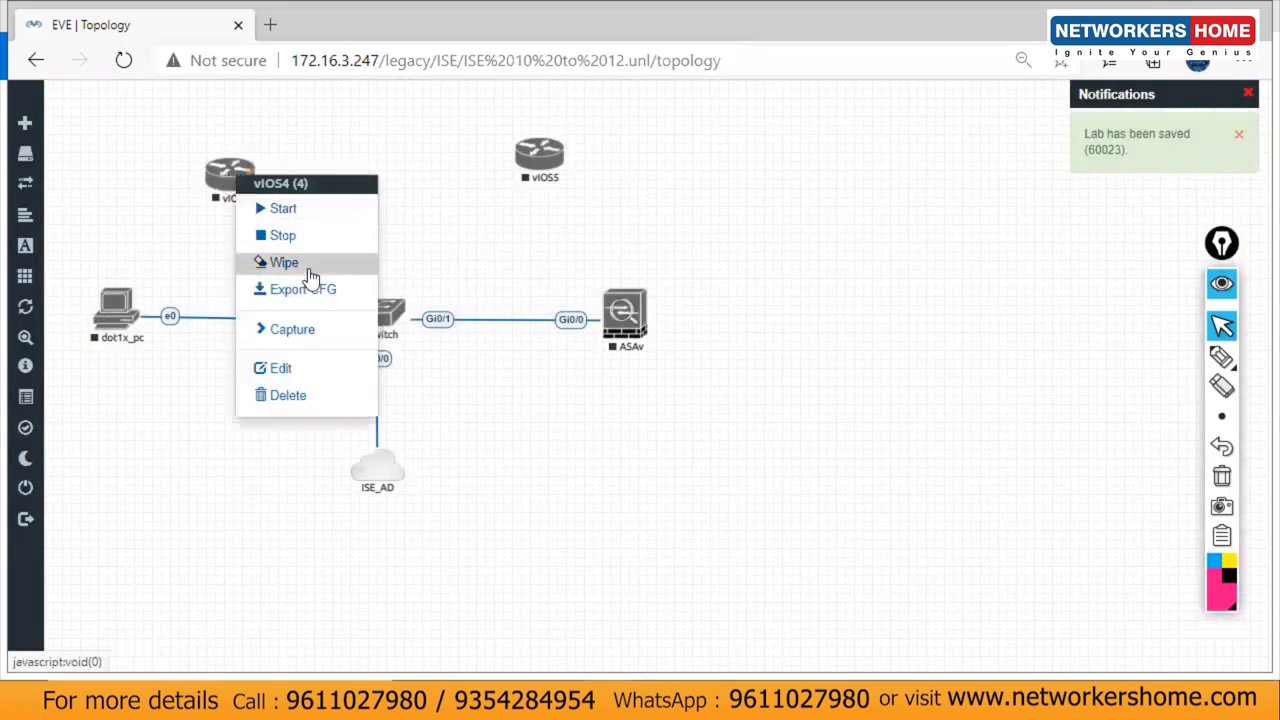
left_click(297, 369)
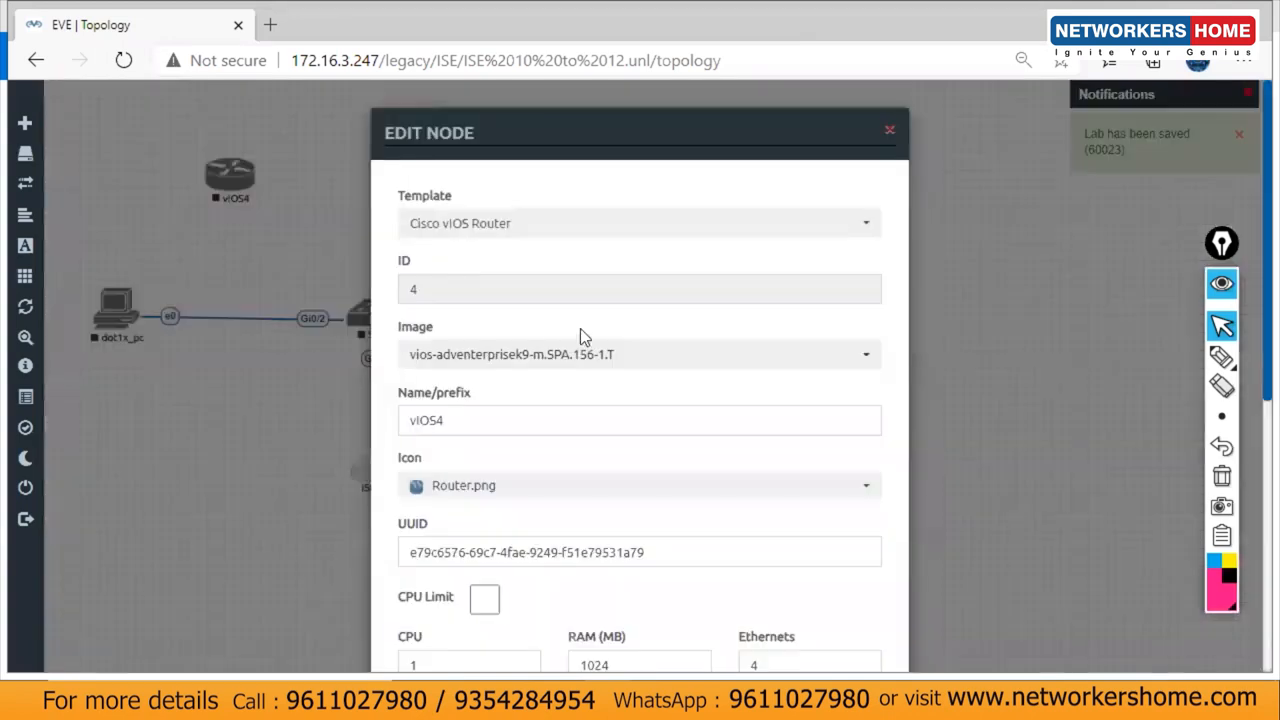
left_click_drag(491, 425, 298, 432)
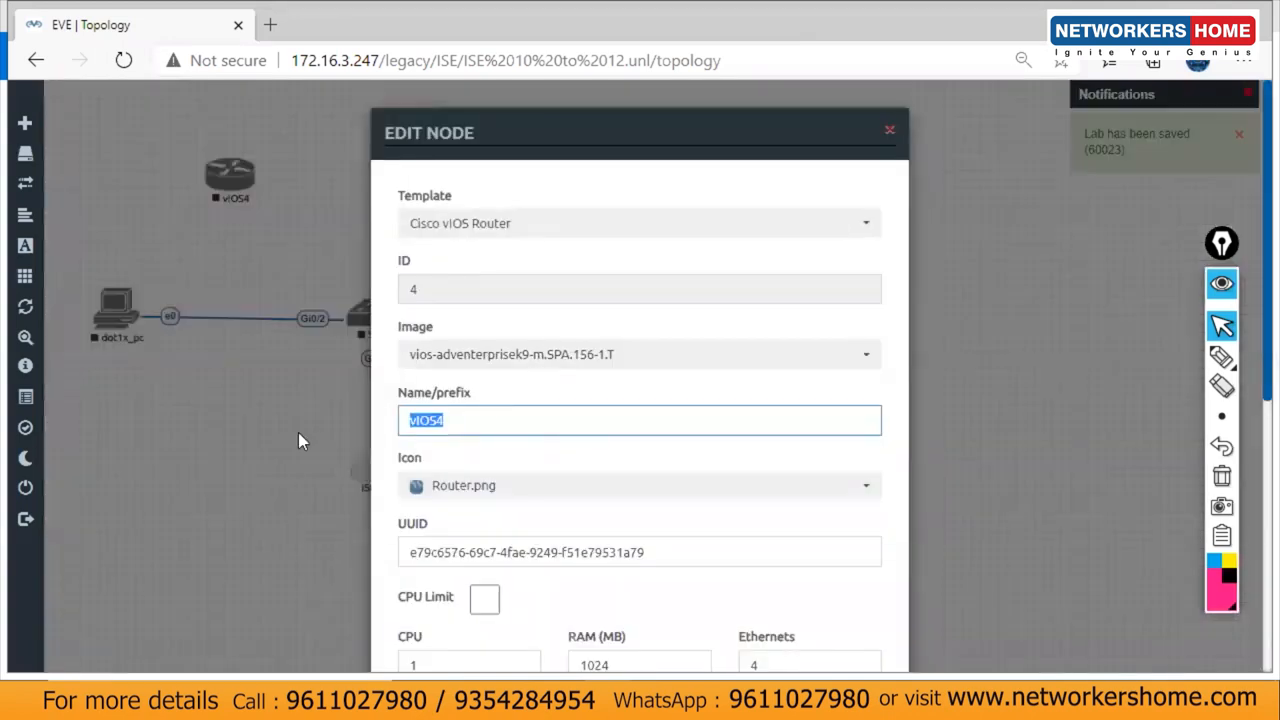
type("WEB")
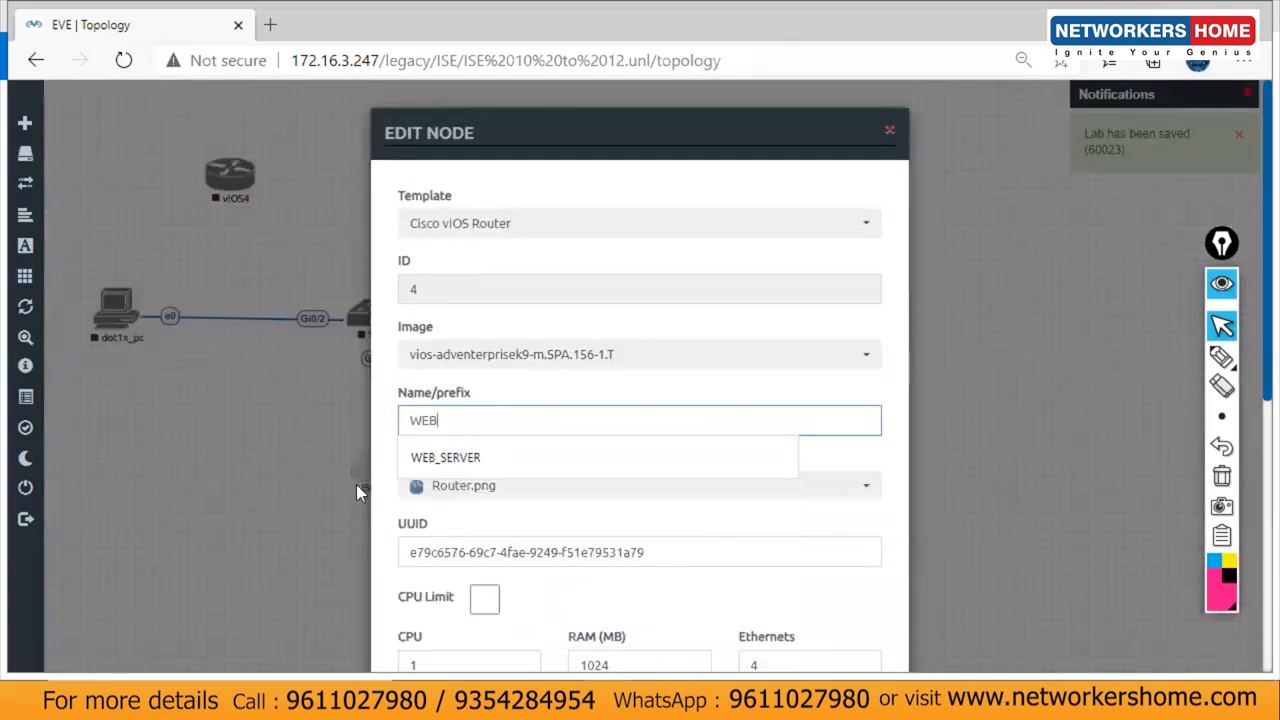
left_click(449, 457)
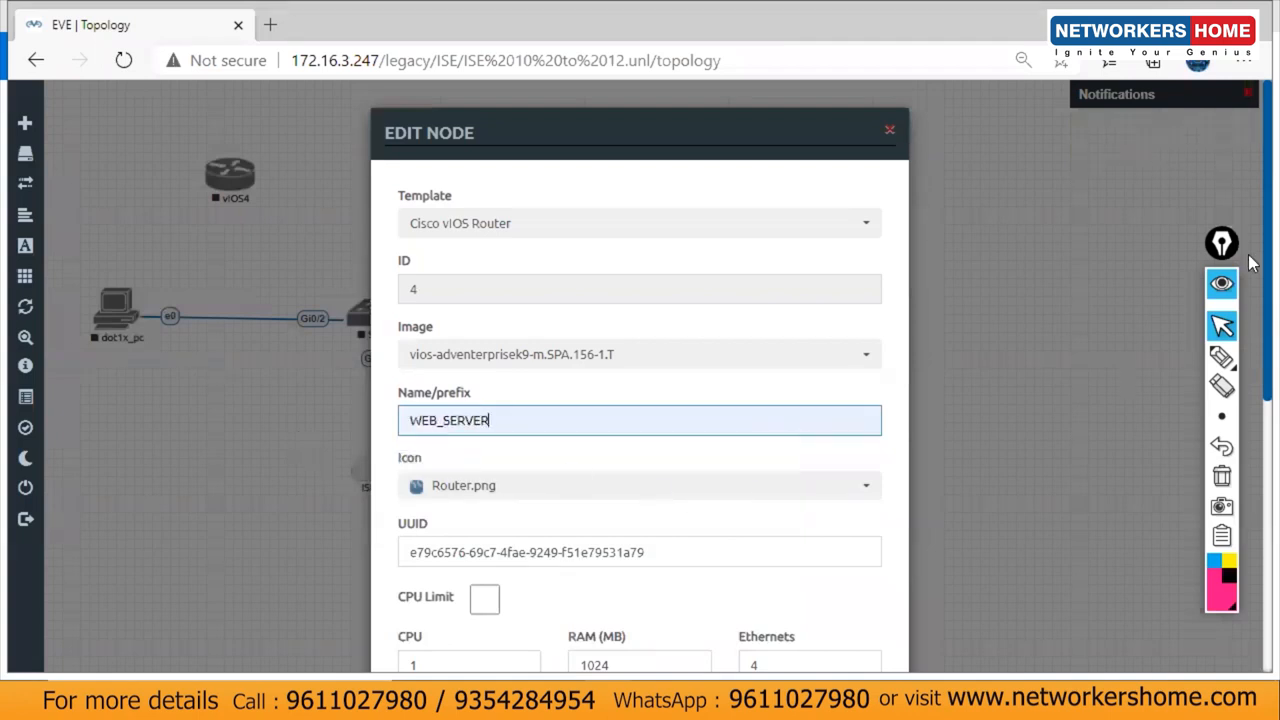
scroll(950, 594, "down", 5)
left_click(548, 615)
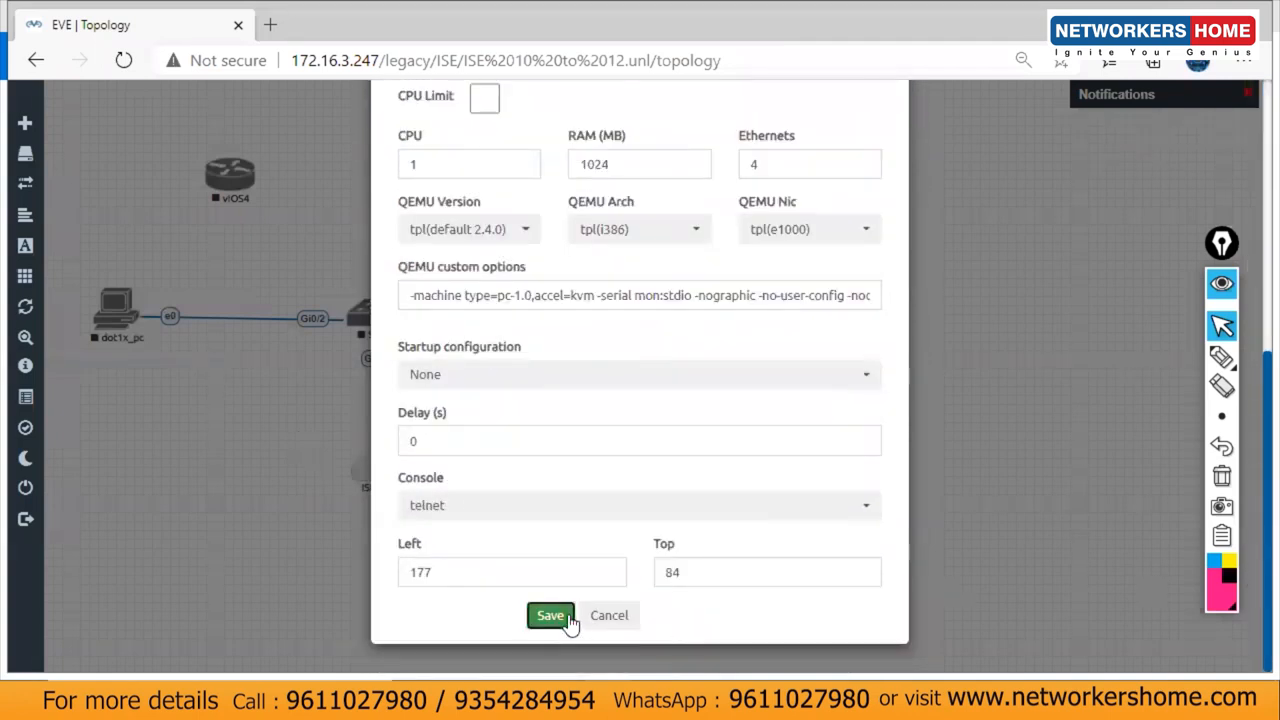
Step: Link WEB_SERVER's Gi0/0 to the Switch's Gi0/3 and place vIOS5 above the Switch
left_click_drag(228, 160, 375, 314)
left_click(677, 565)
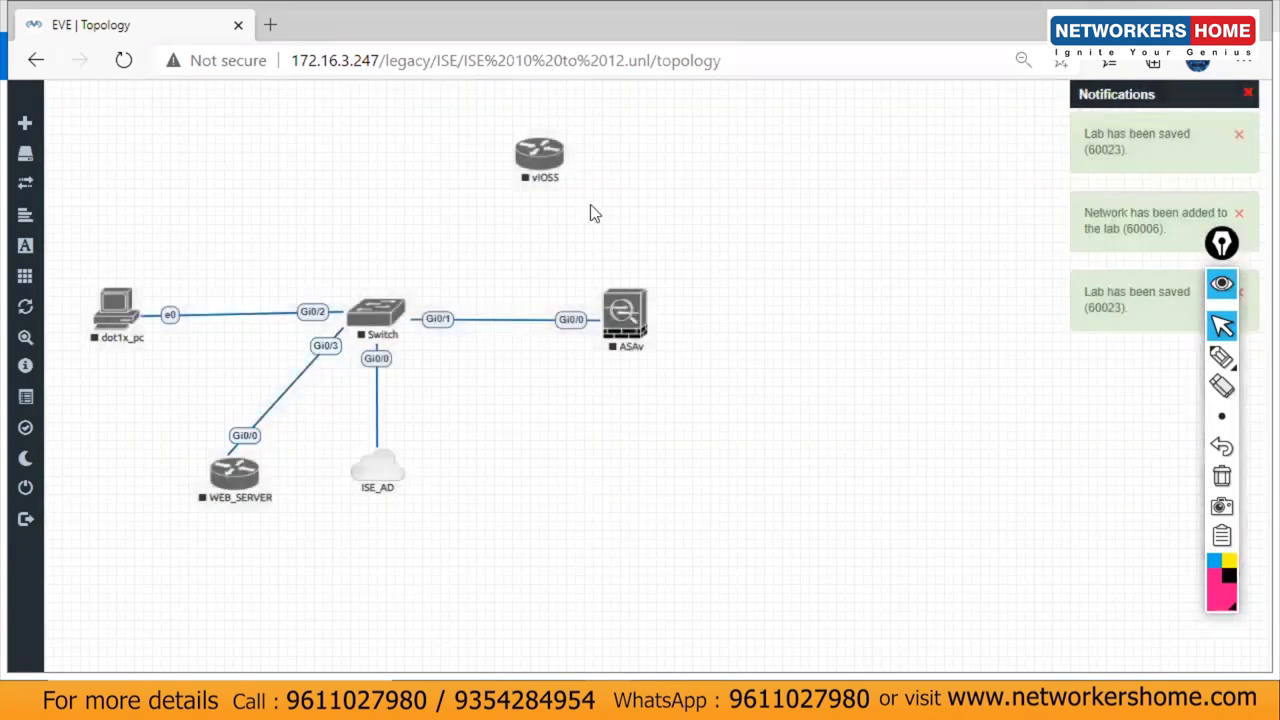
left_click_drag(552, 152, 412, 118)
Step: Rename the vIOS5 router to R2_SALES and save its settings
right_click(410, 118)
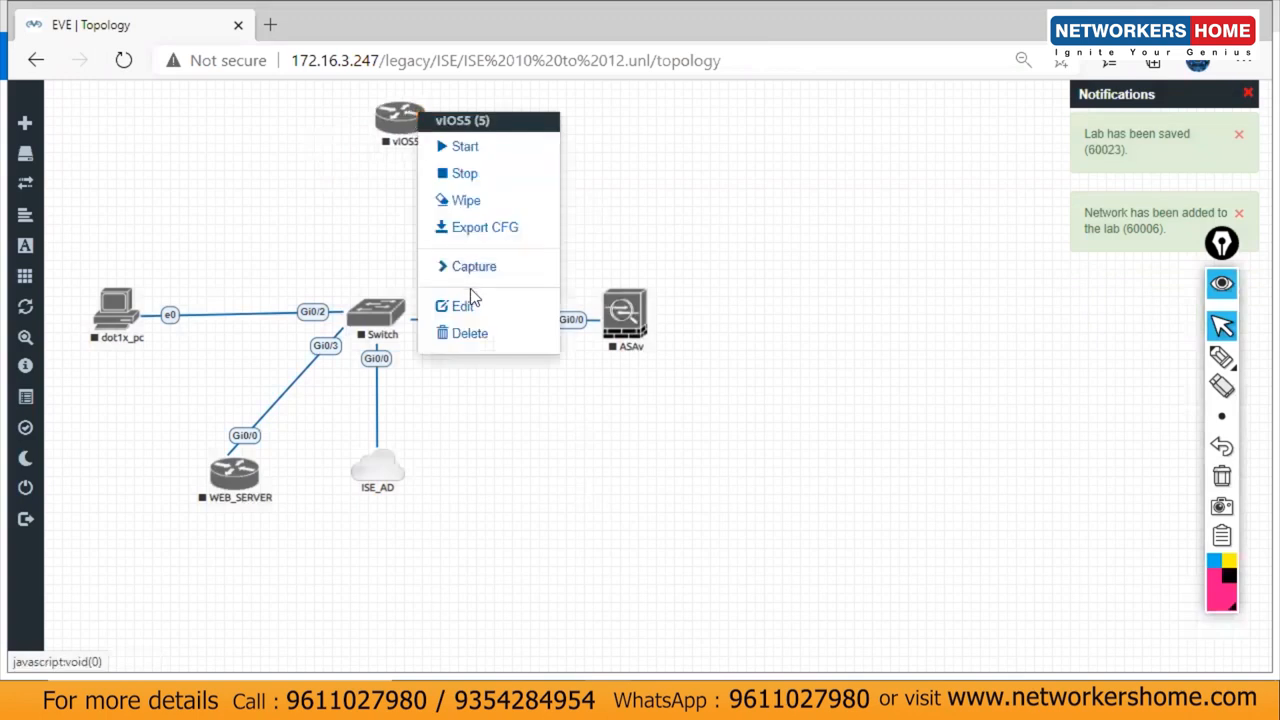
left_click(471, 302)
left_click_drag(503, 414, 314, 440)
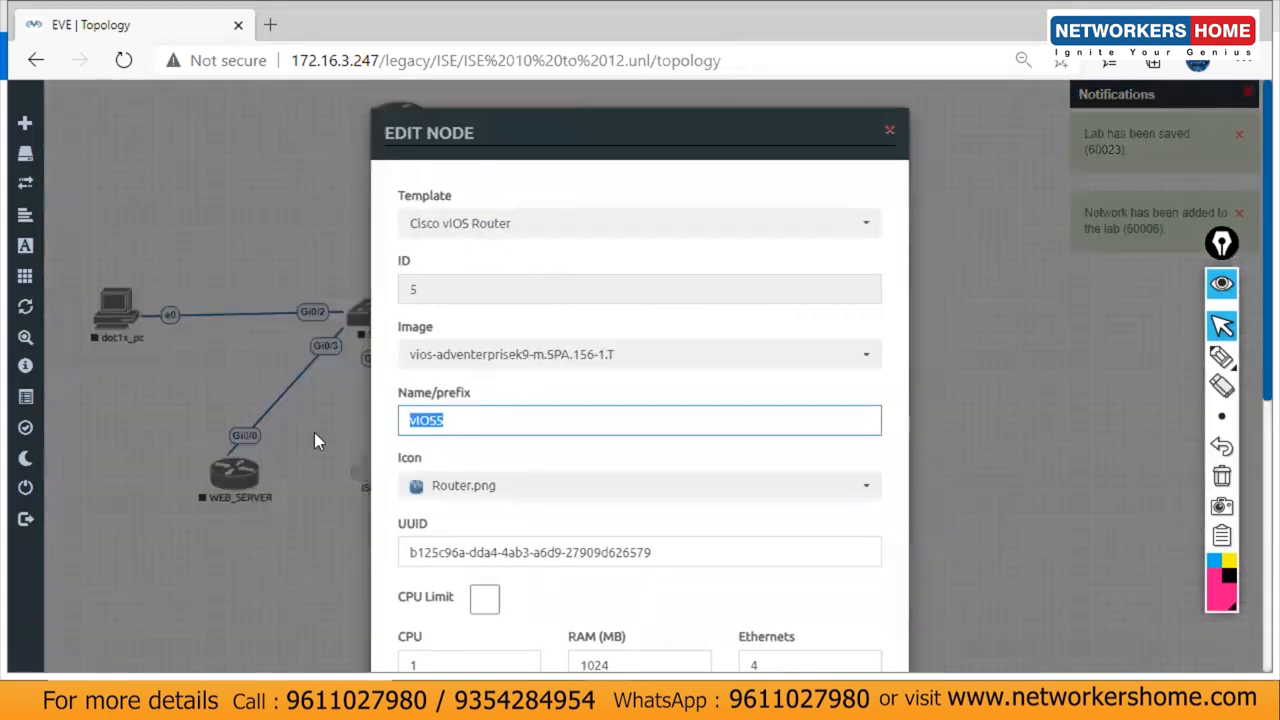
type("R2_SALES")
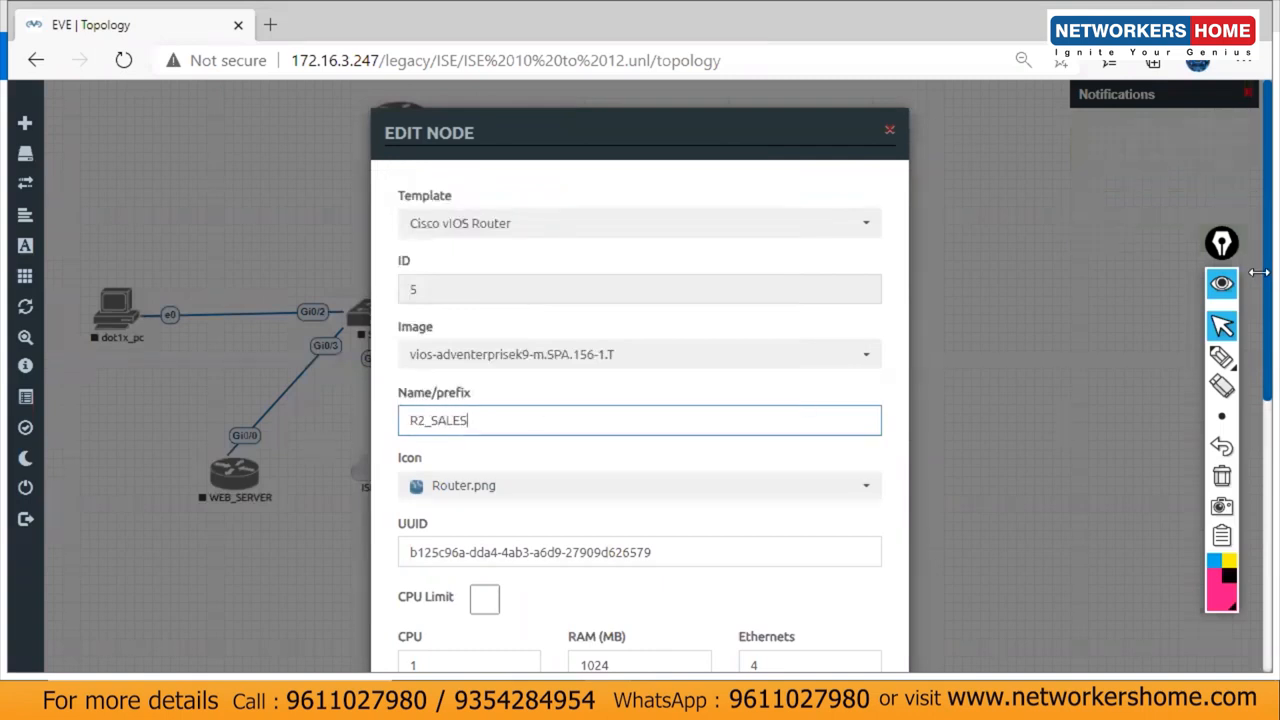
scroll(574, 614, "down", 5)
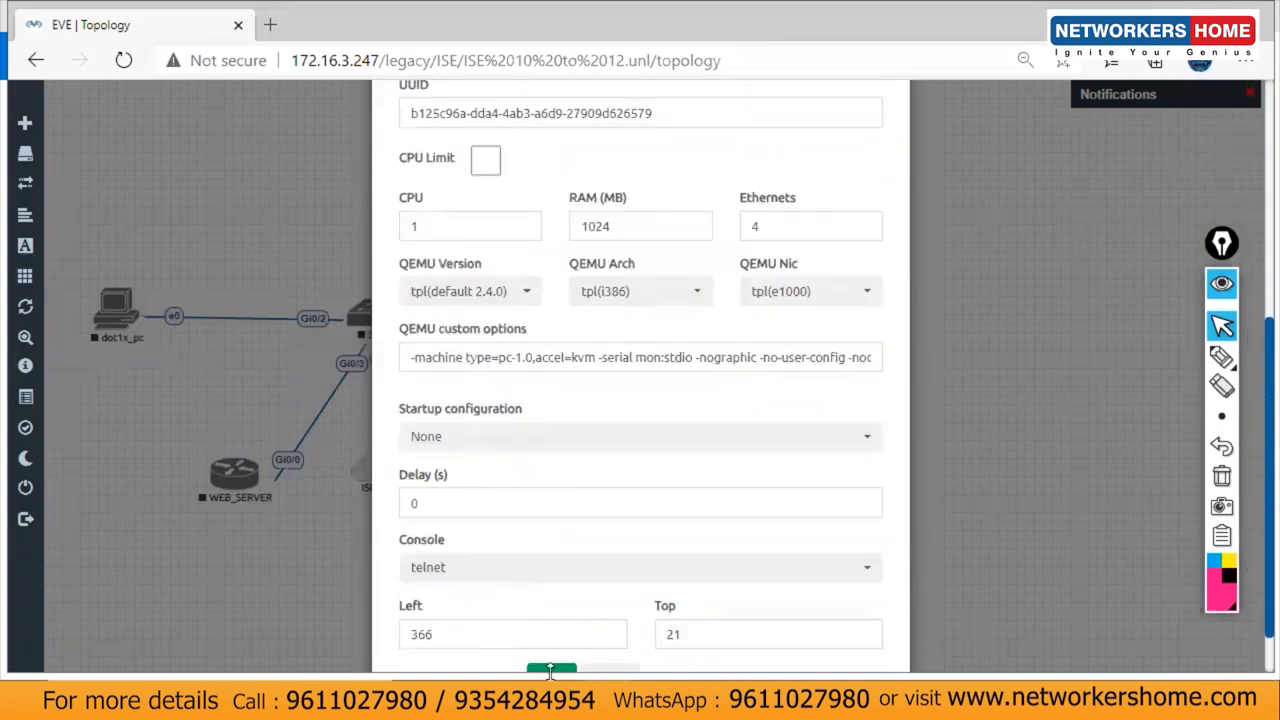
left_click(551, 669)
Step: Link R2_SALES Gi0/0 to the Switch's Gi1/0, then nudge the ASAv and ISE_AD cloud
mouse_move(403, 127)
left_mouse_down()
mouse_move(379, 125)
mouse_move(381, 333)
left_mouse_up()
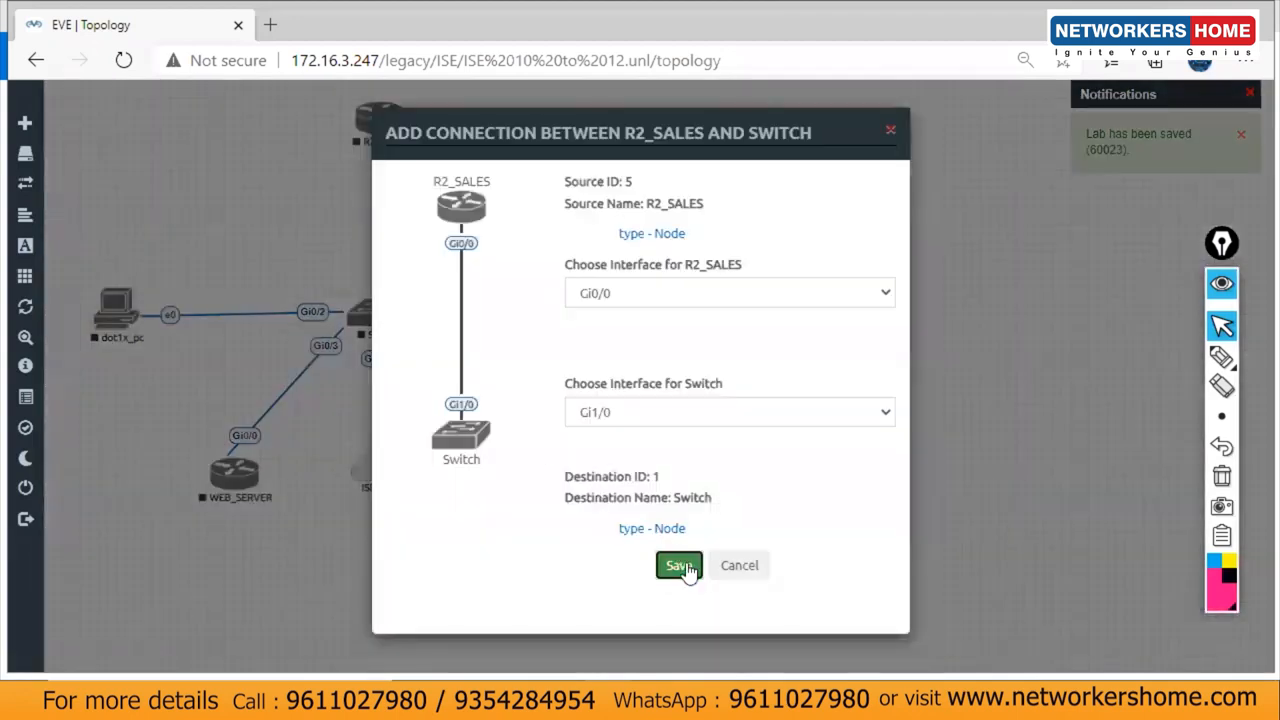
left_click(684, 567)
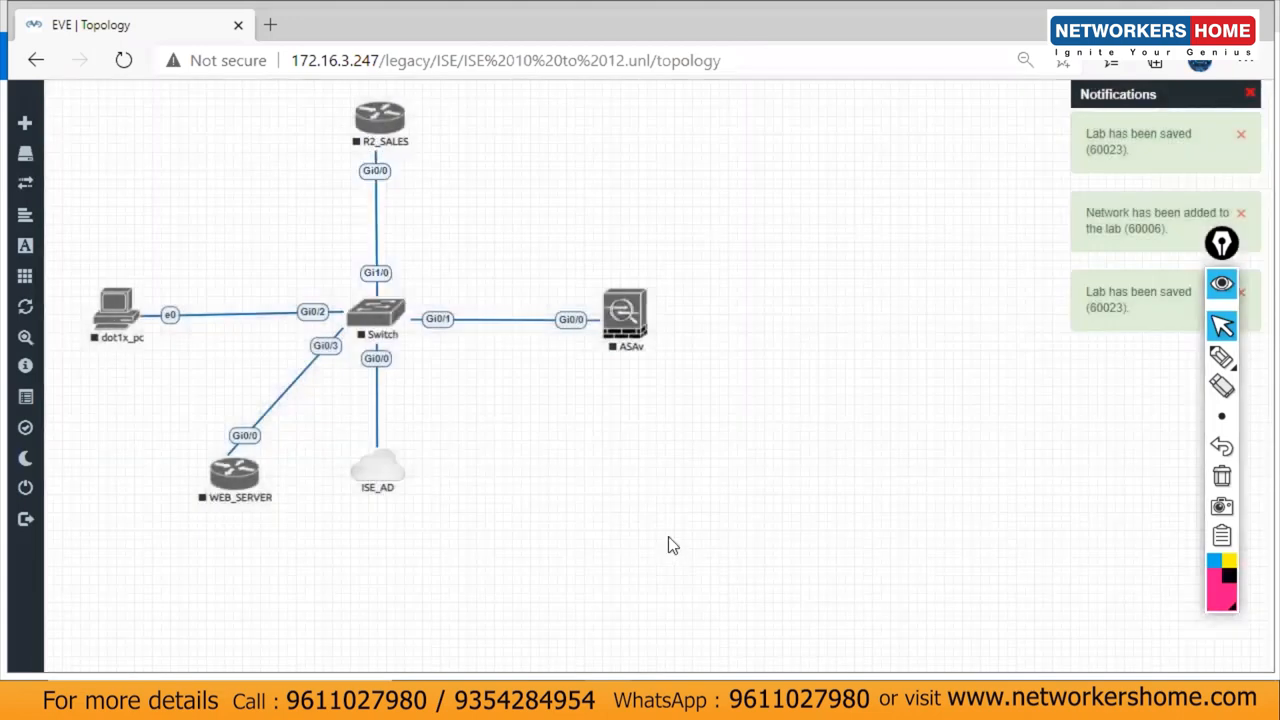
left_click_drag(624, 325, 652, 322)
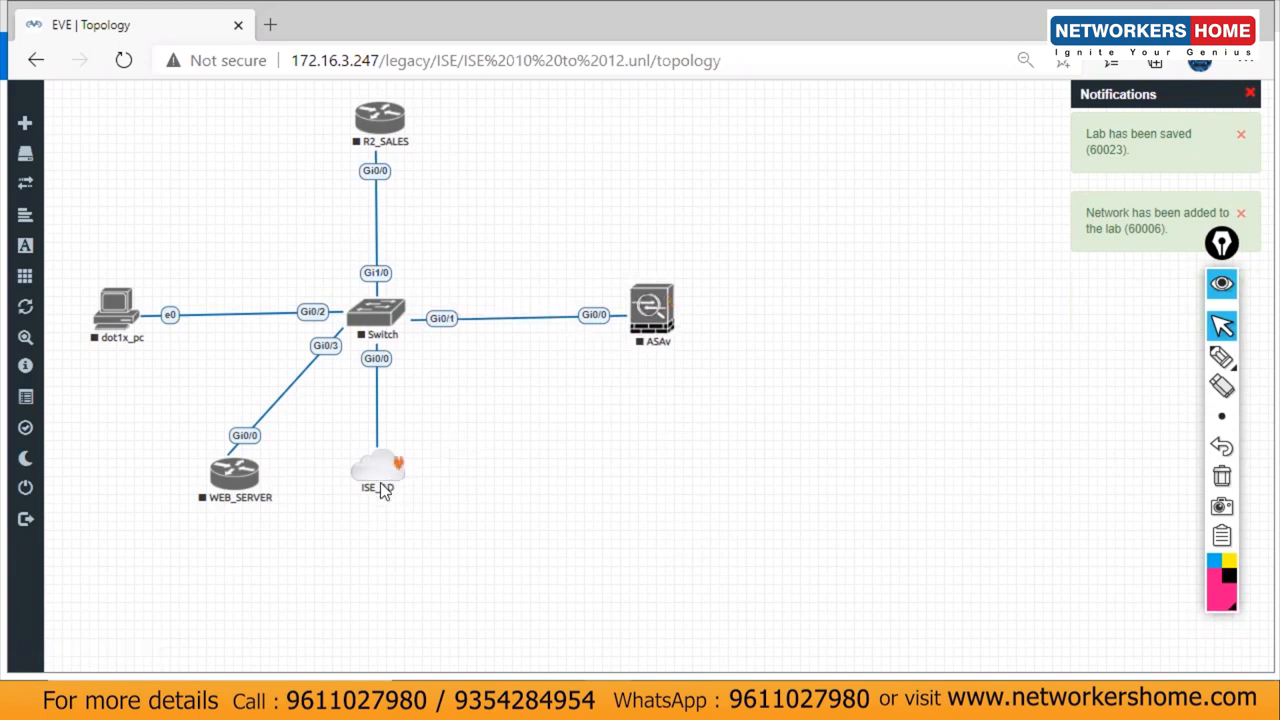
left_click_drag(383, 485, 383, 502)
Step: Add a new network named MGMT_PC to the canvas
right_click(449, 410)
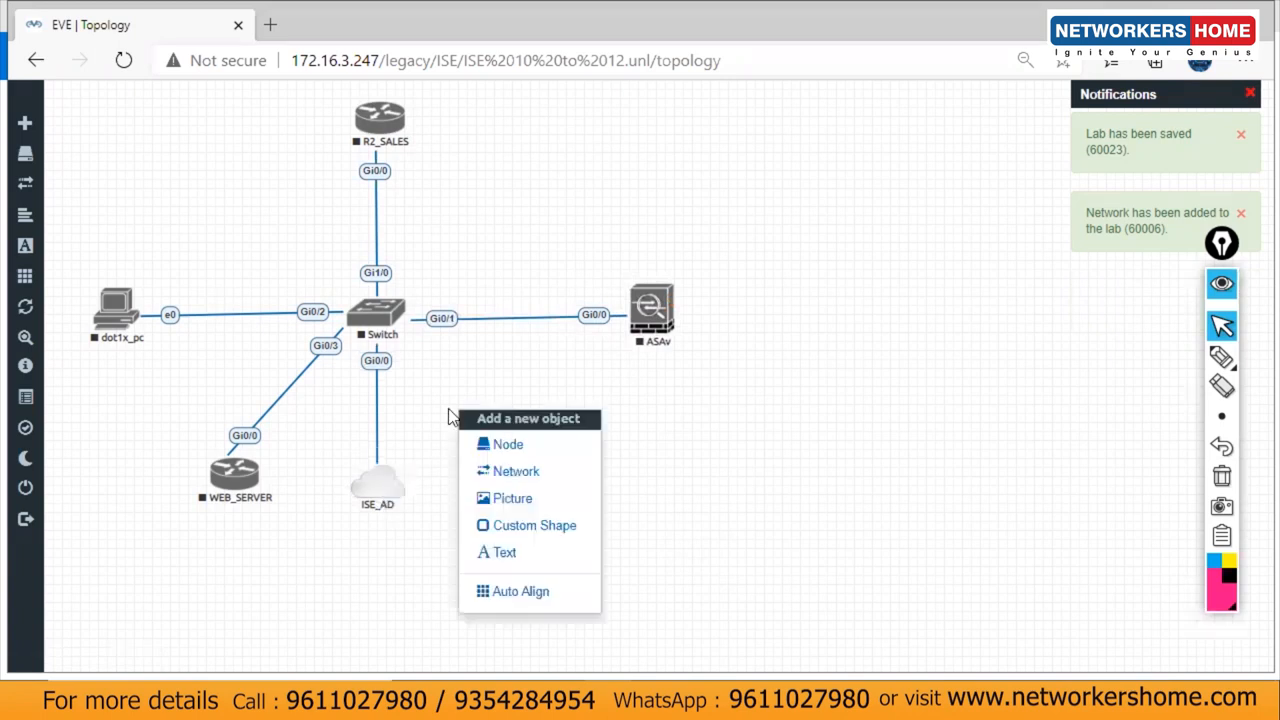
left_click(505, 476)
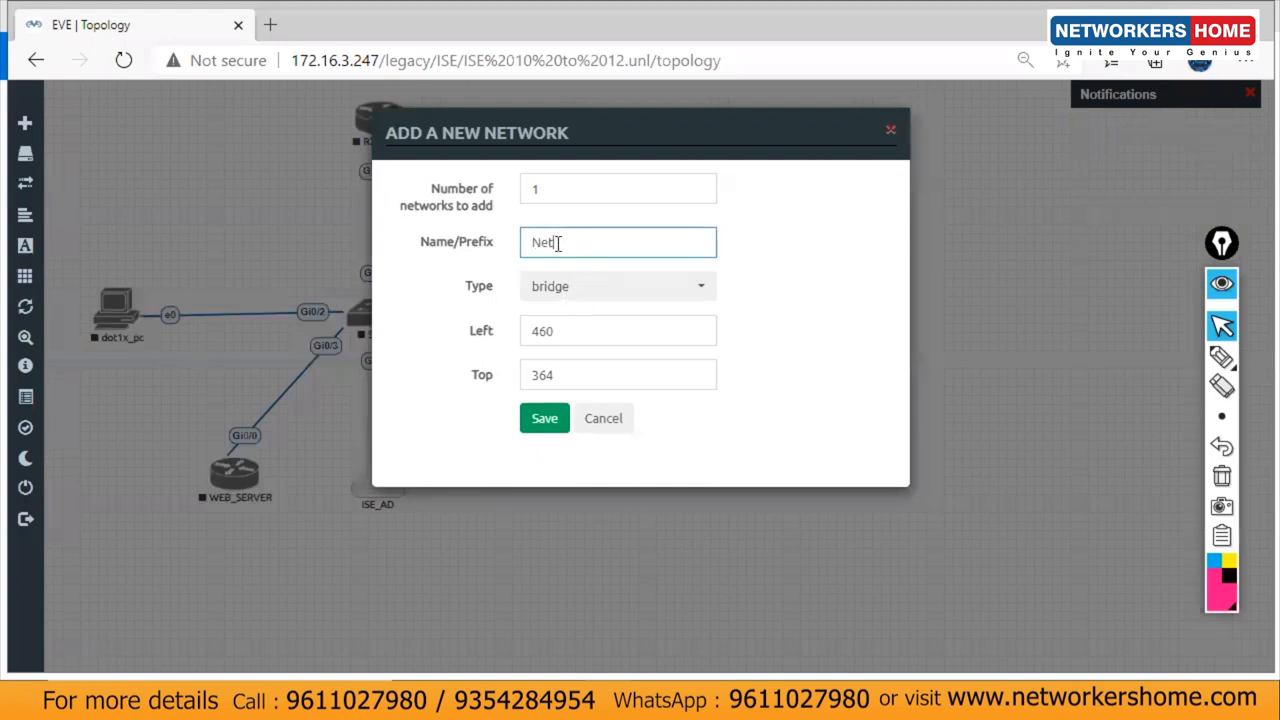
type("MGMT_PC")
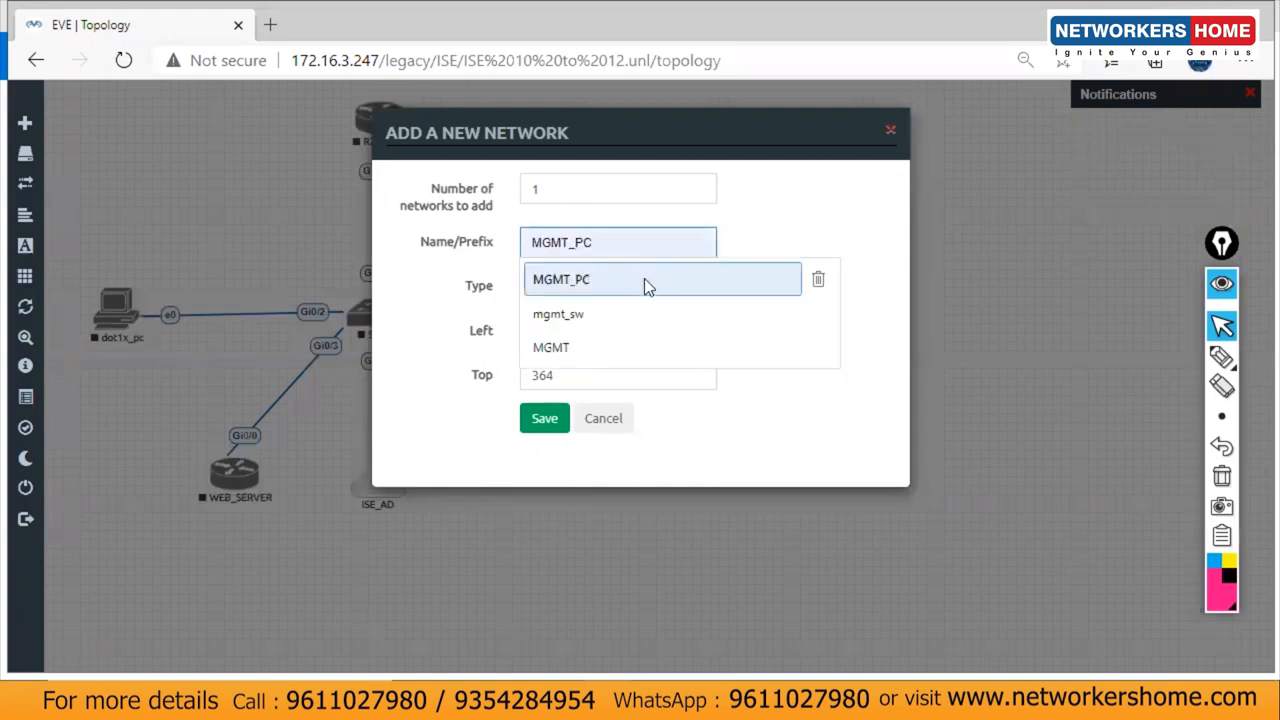
left_click(644, 279)
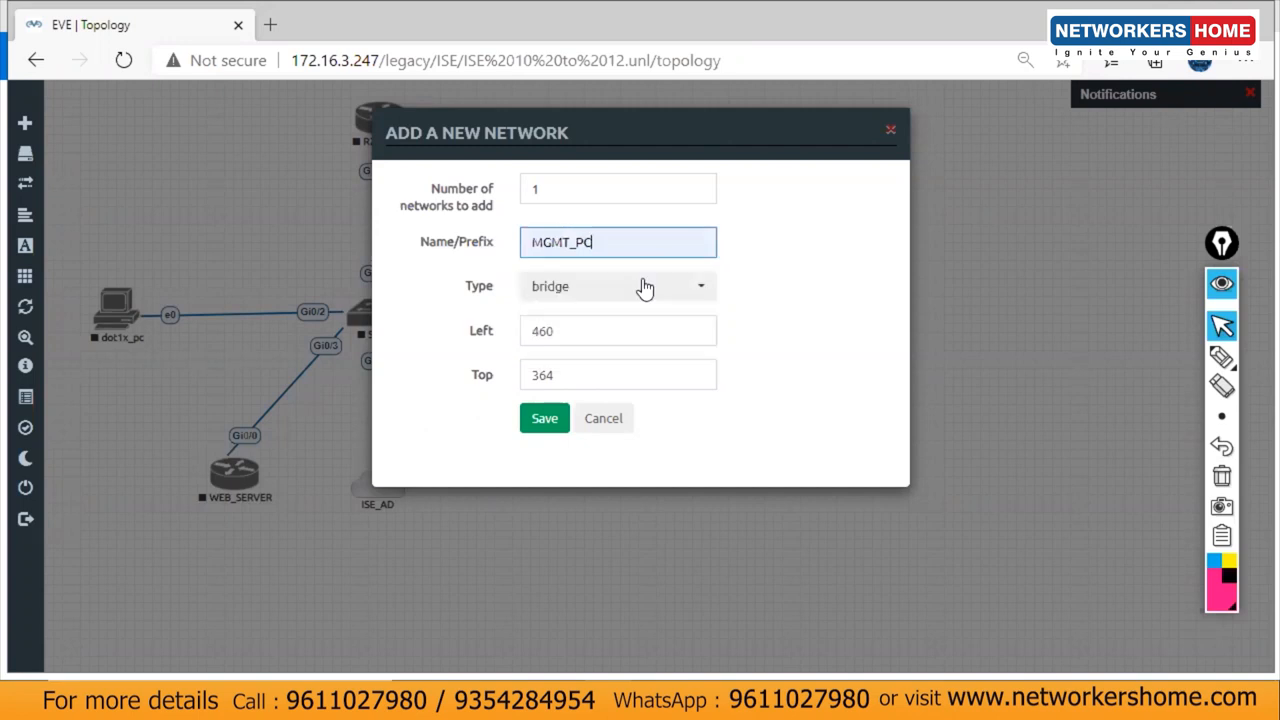
left_click(544, 418)
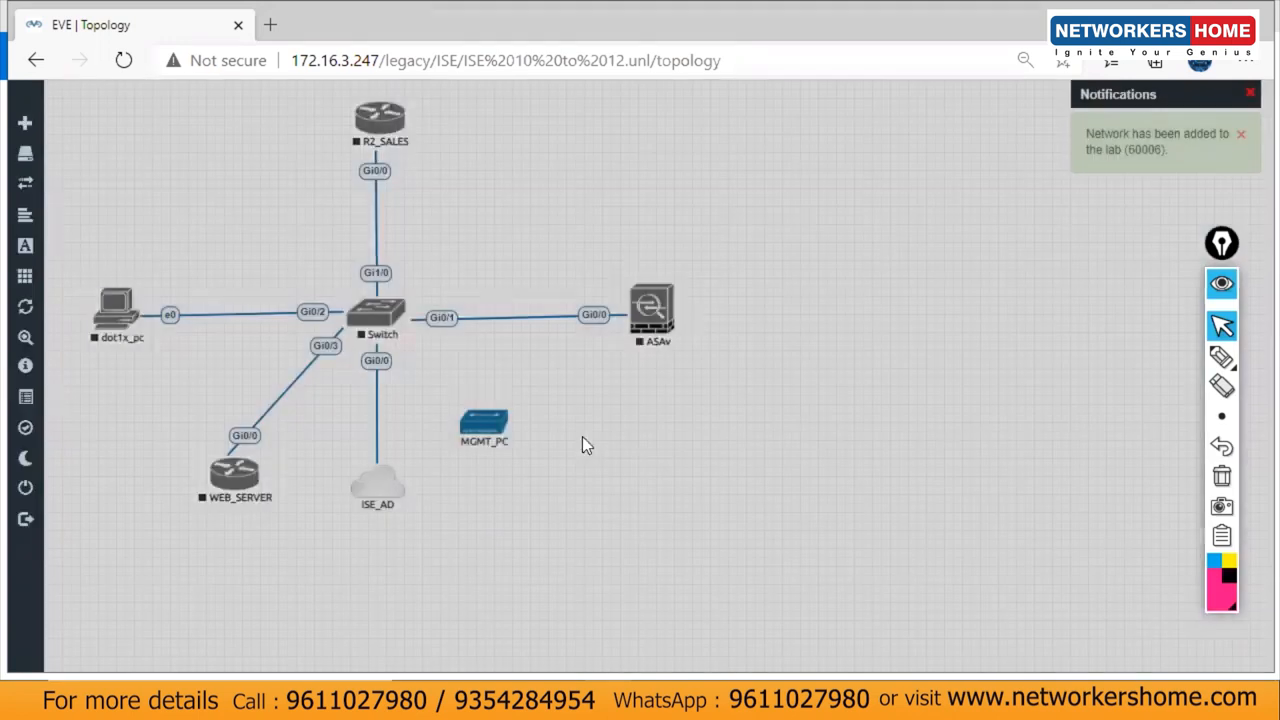
Step: Change the MGMT_PC network's type to Management(Cloud0)
right_click(484, 435)
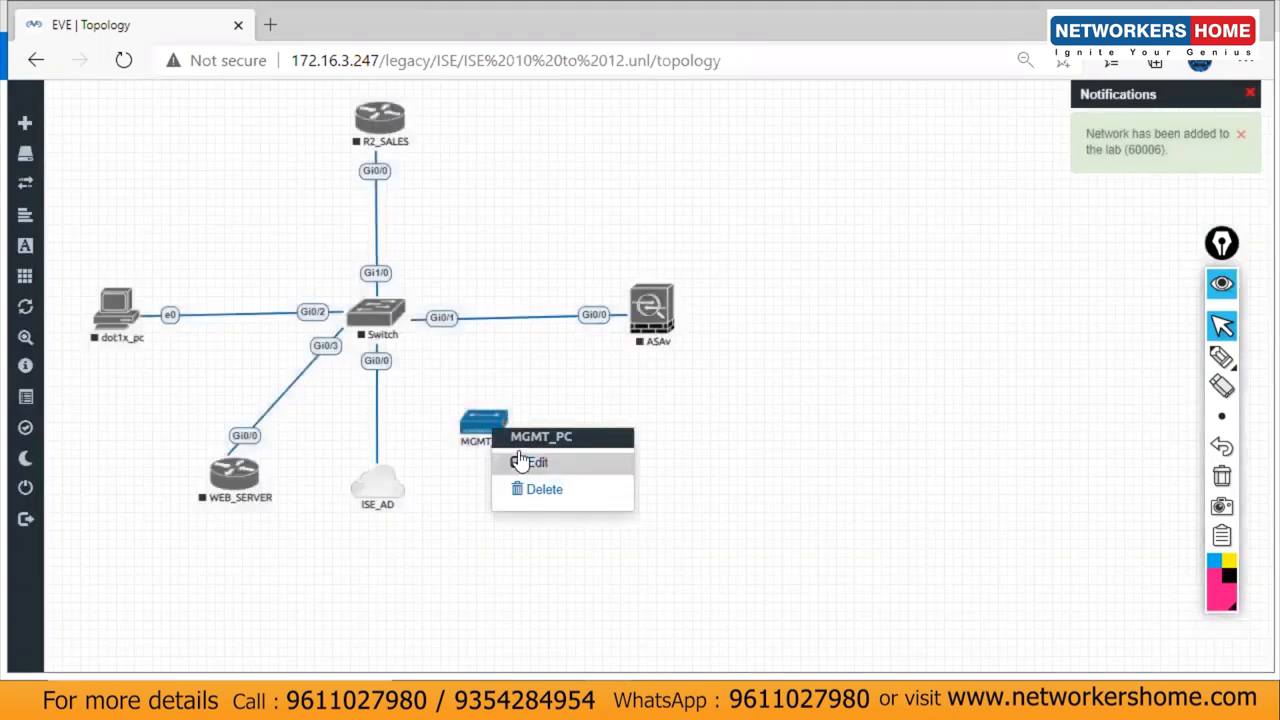
left_click(516, 456)
left_click(622, 276)
left_click(600, 374)
left_click(544, 408)
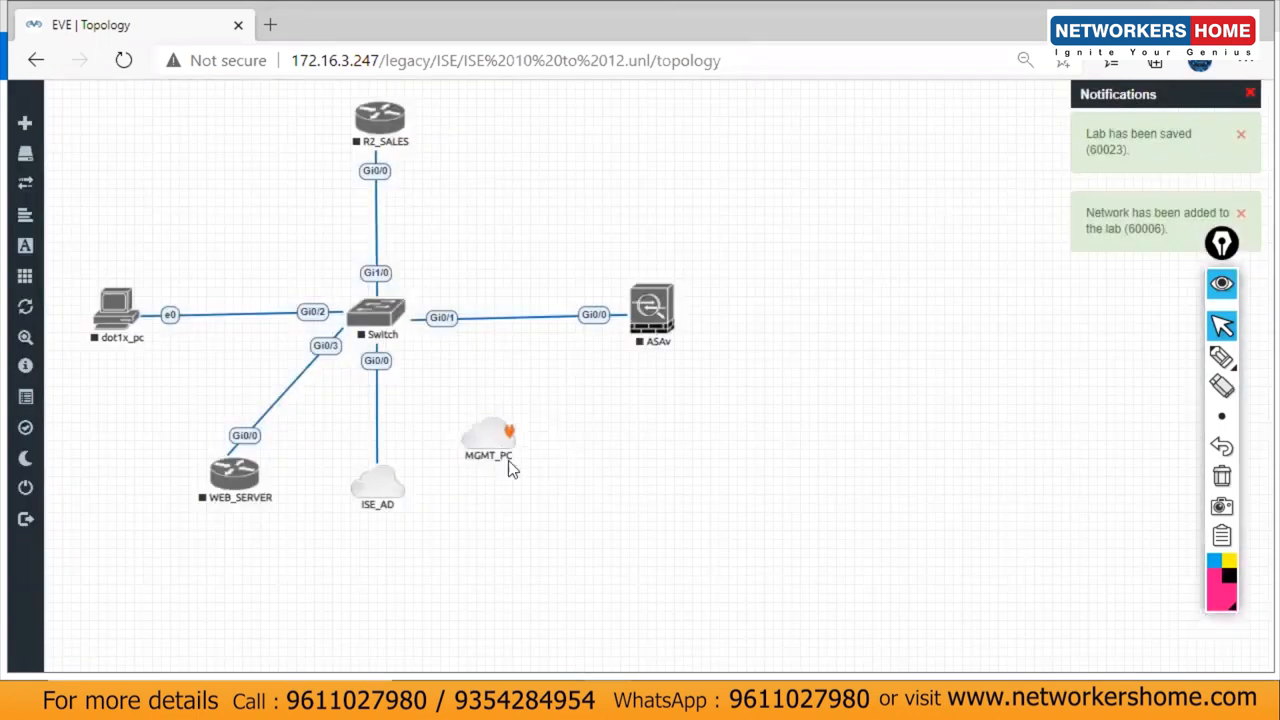
Step: Connect the MGMT_PC cloud to the Switch's Gi1/1 port
left_click_drag(508, 463, 517, 487)
left_click_drag(520, 477, 392, 334)
left_click(674, 478)
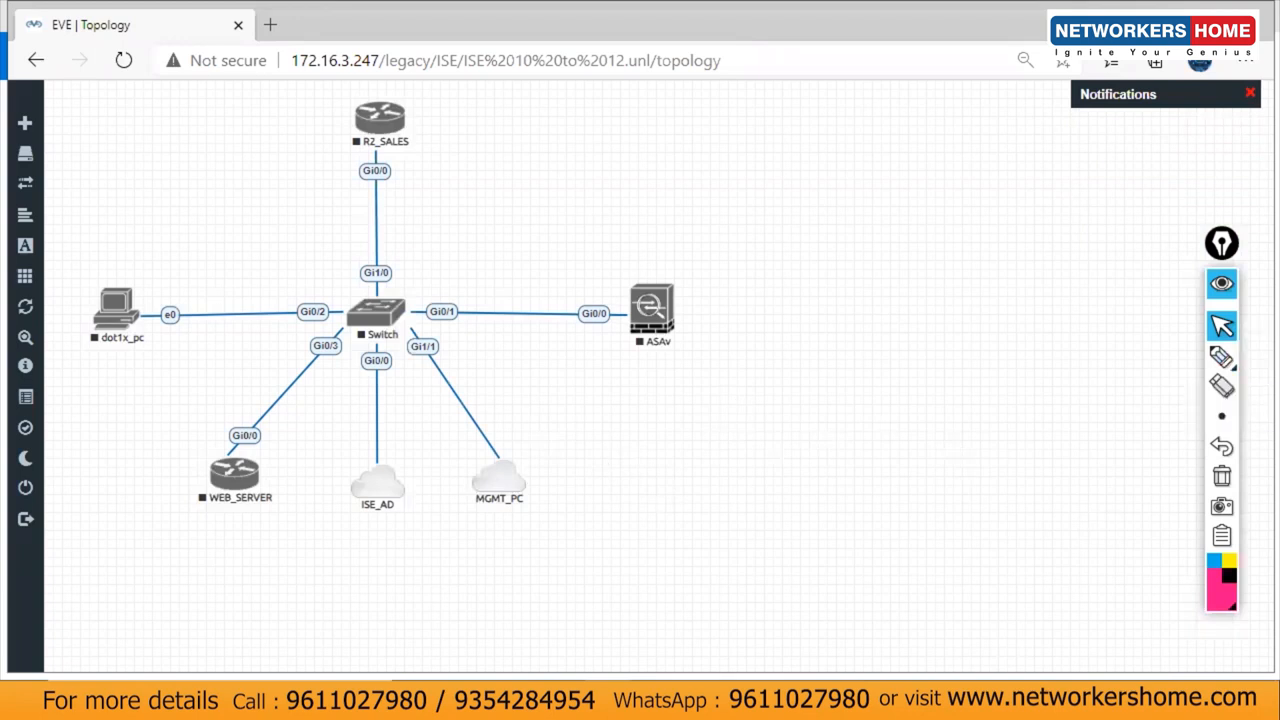
key("alt+Tab")
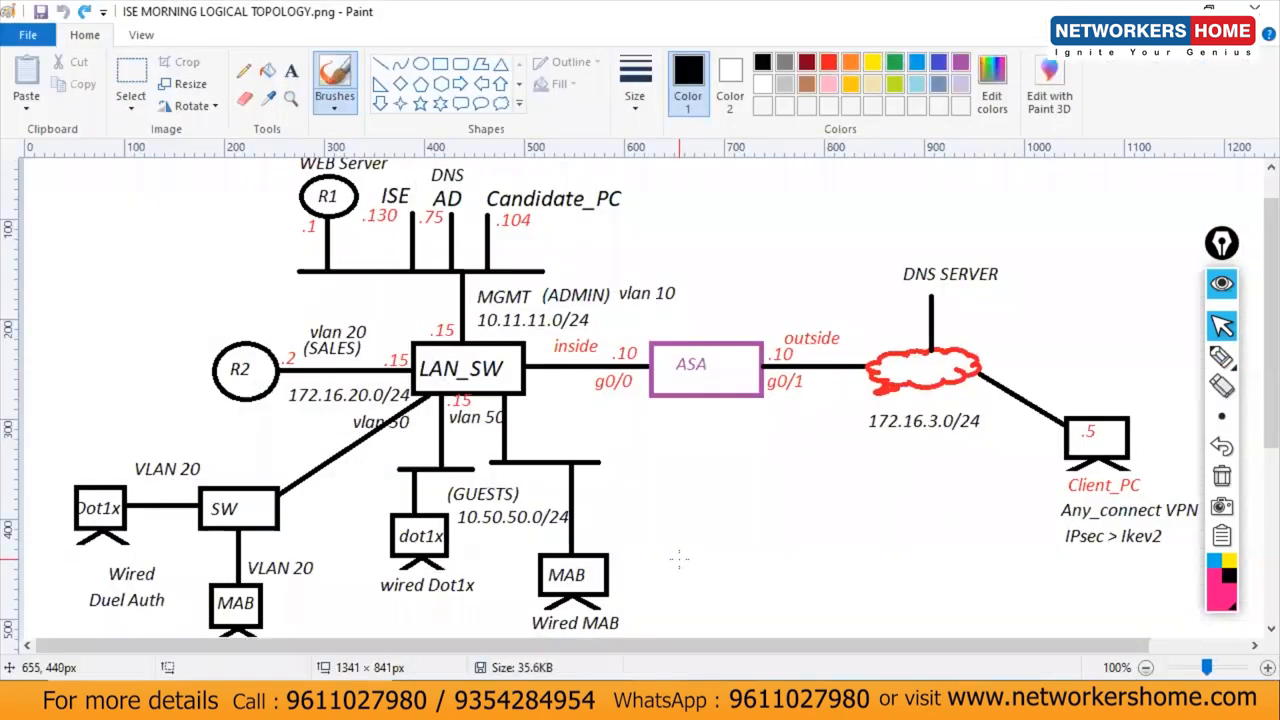
left_click_drag(608, 575, 690, 537)
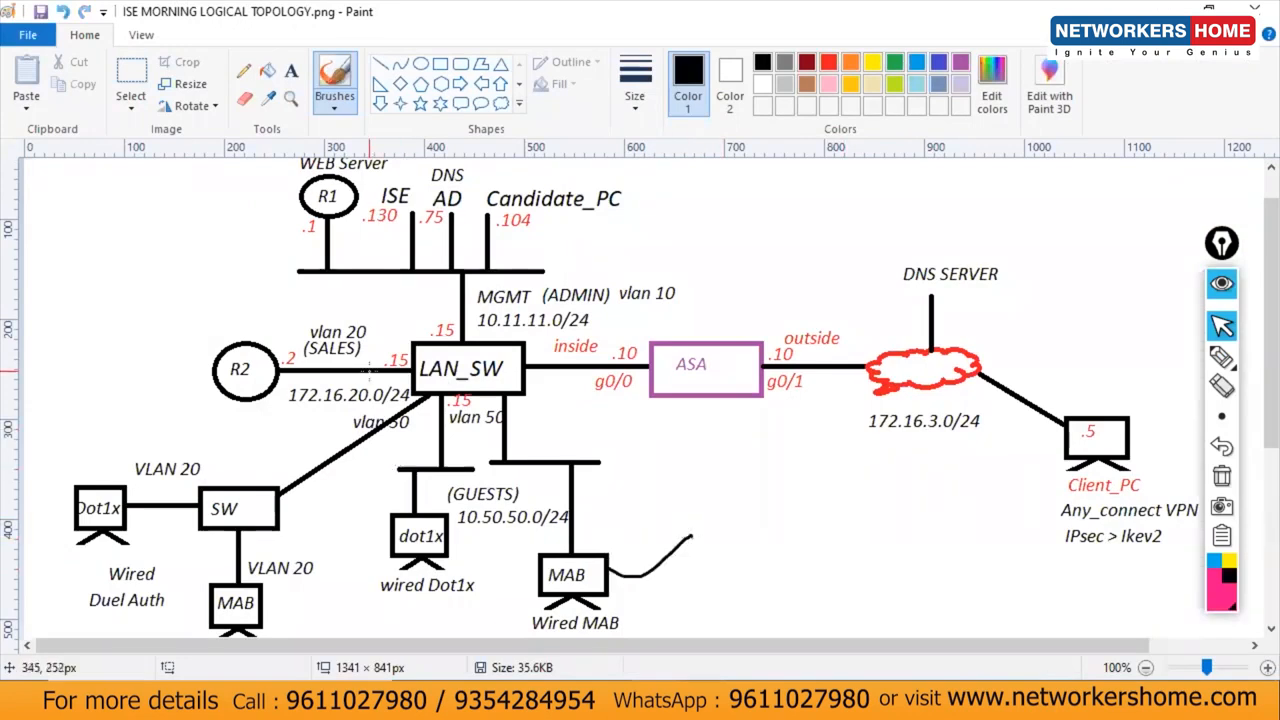
mouse_move(413, 218)
left_mouse_down()
mouse_move(446, 200)
mouse_move(458, 220)
mouse_move(490, 195)
mouse_move(588, 190)
left_mouse_up()
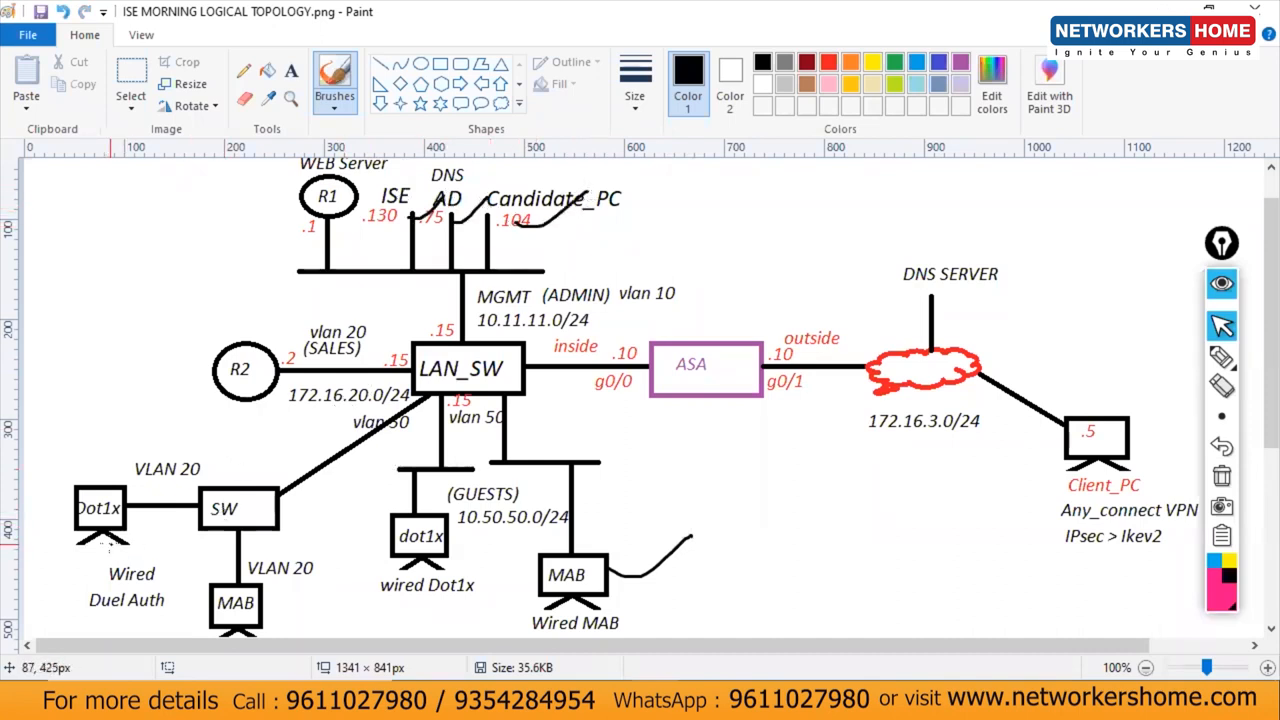
mouse_move(297, 430)
left_mouse_down()
mouse_move(46, 540)
mouse_move(287, 520)
mouse_move(266, 441)
left_mouse_up()
mouse_move(983, 256)
left_mouse_down()
mouse_move(1205, 455)
mouse_move(1018, 178)
left_mouse_up()
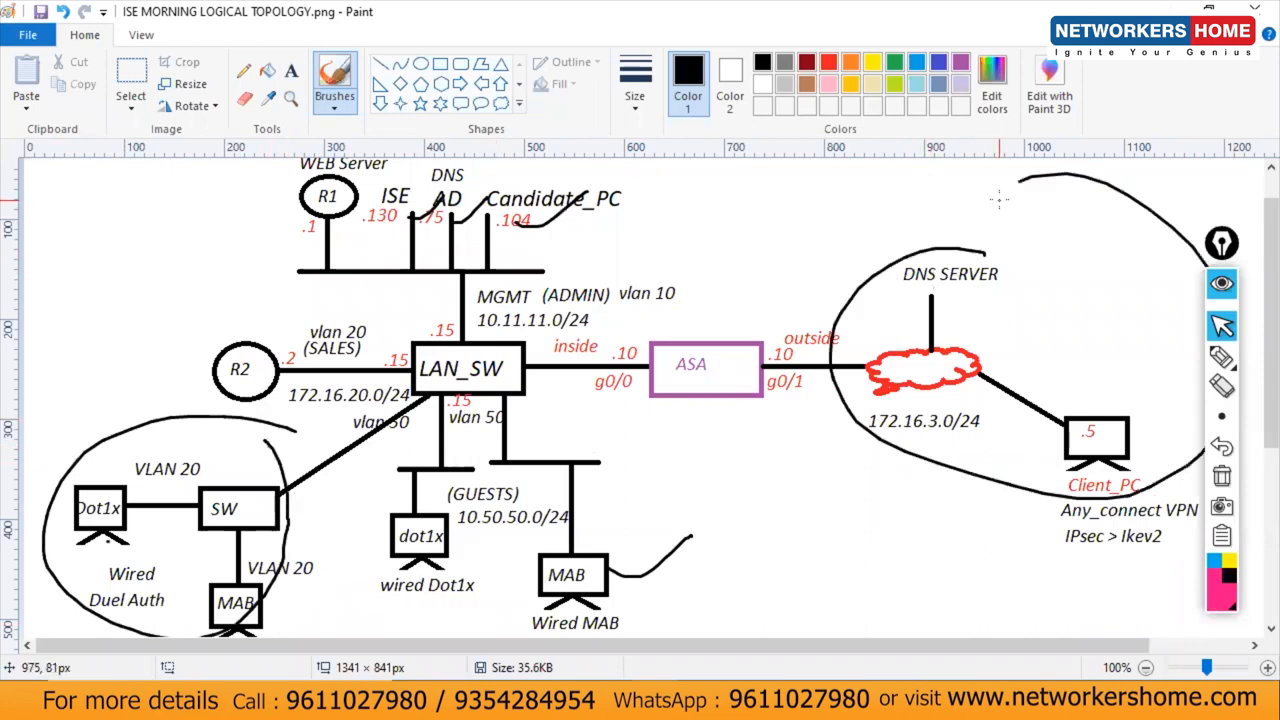
key("ctrl+z")
key("ctrl+z")
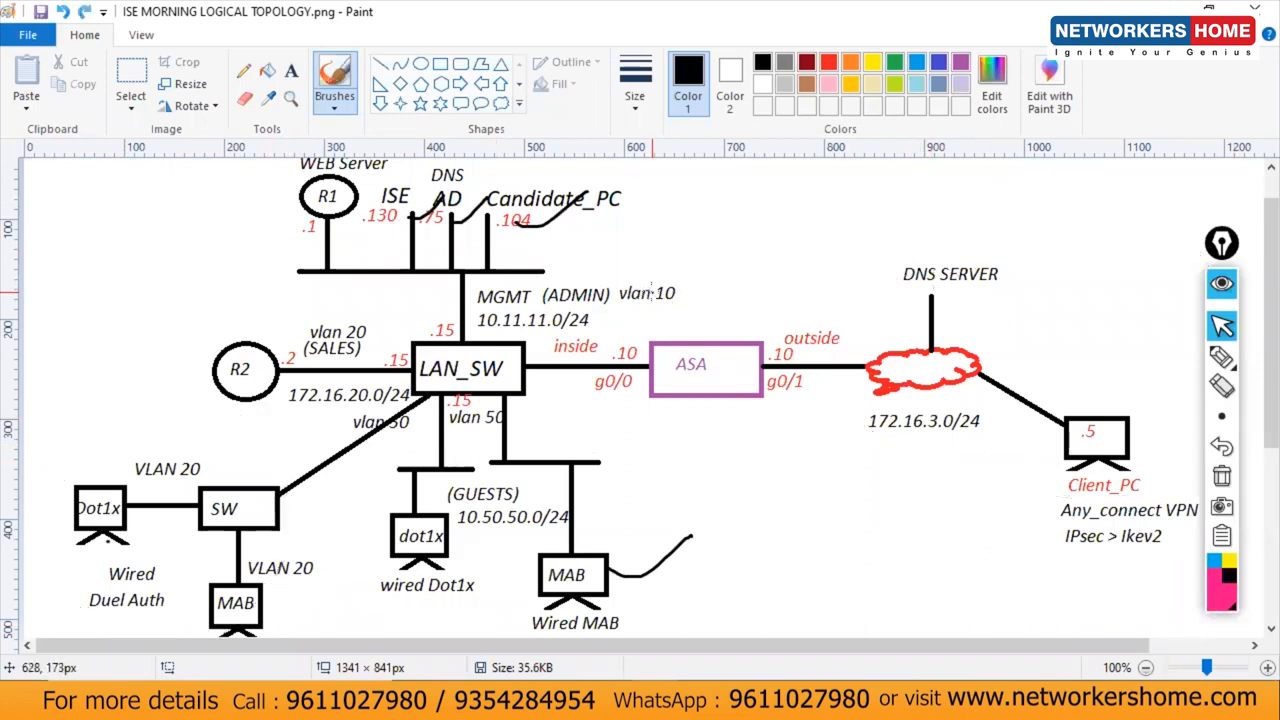
key("ctrl+z")
key("ctrl+z")
key("ctrl+z")
key("ctrl+z")
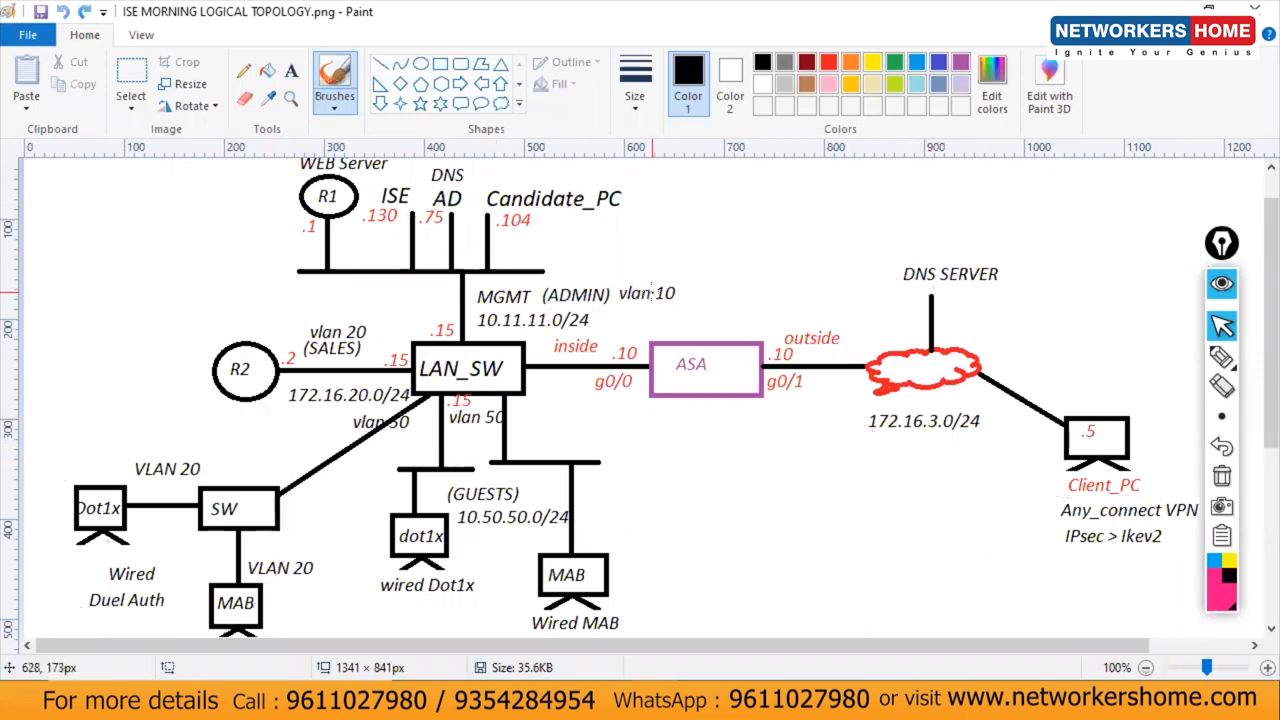
left_click(1163, 7)
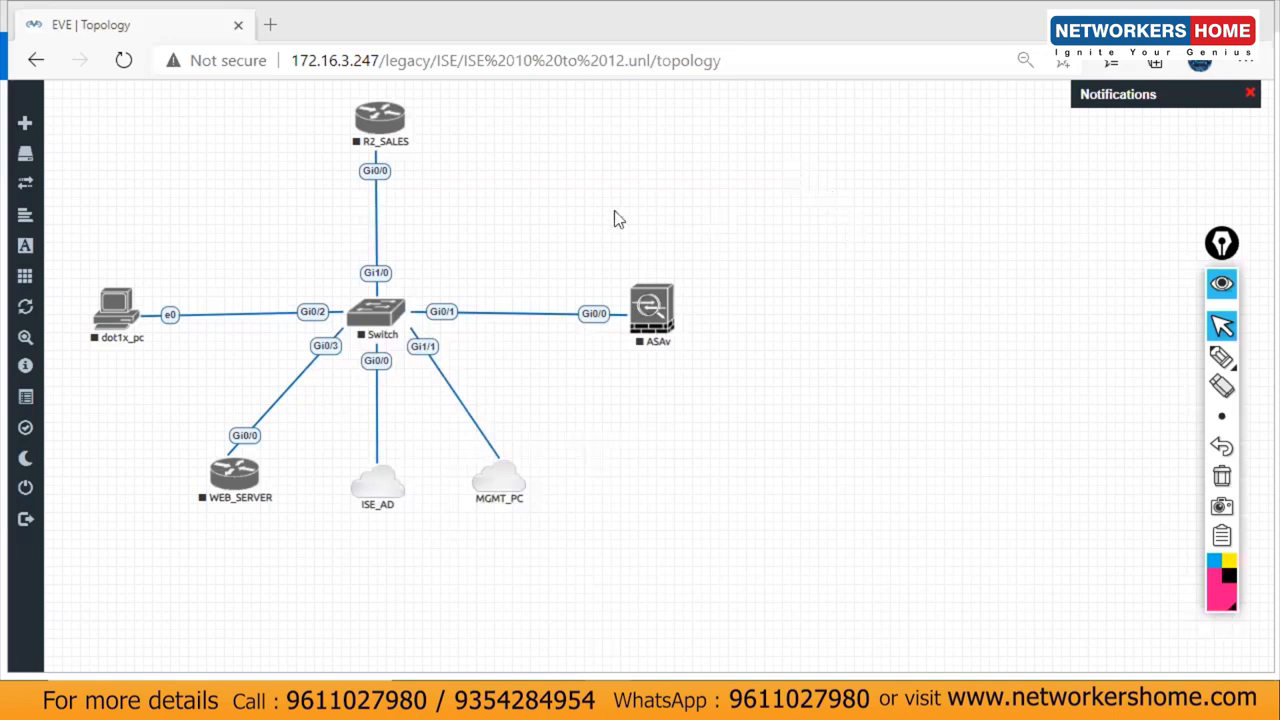
Step: Set up a winserver-S2016-R2-x64 Windows Server node named AD_DNS, then cancel without adding it
right_click(224, 193)
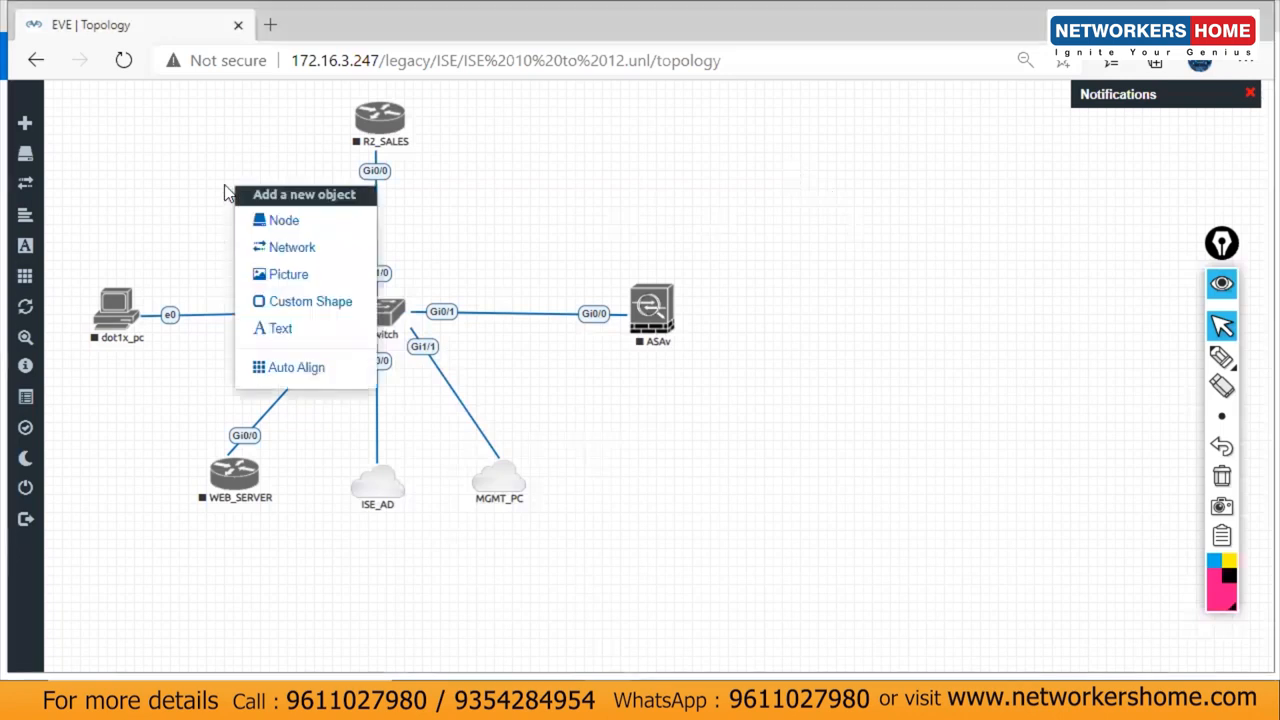
left_click(280, 223)
type("win")
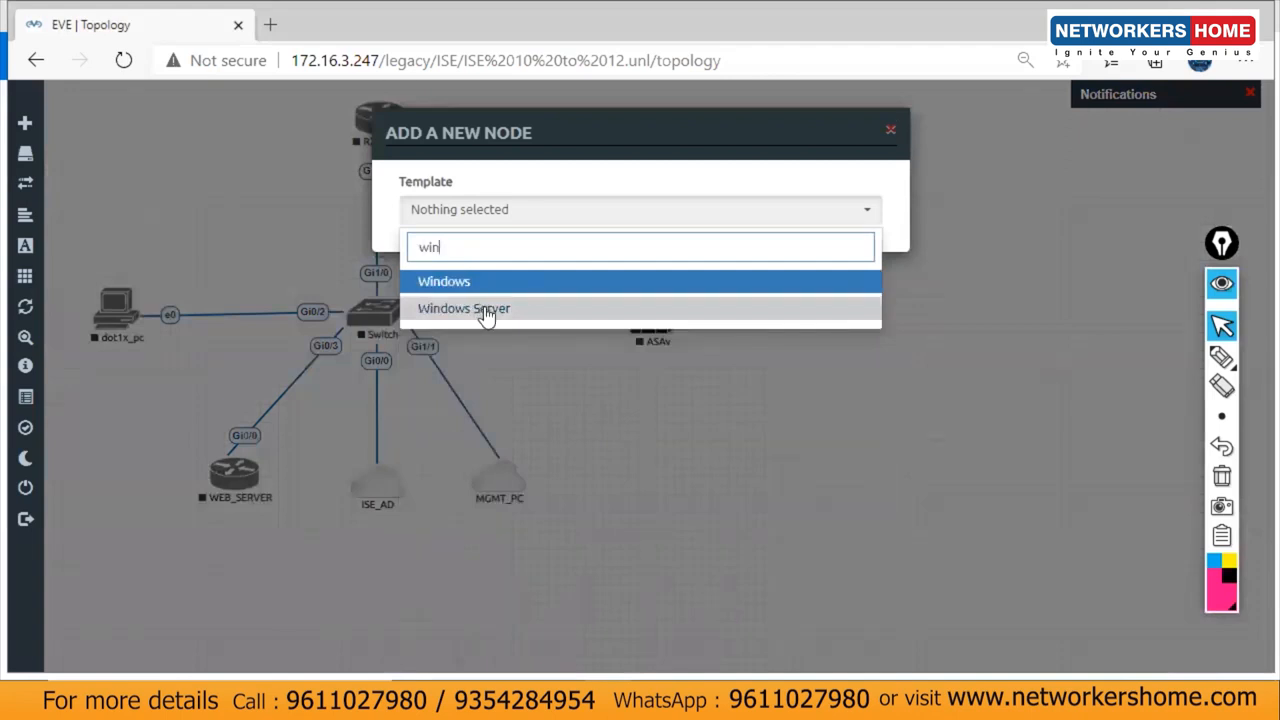
left_click(486, 312)
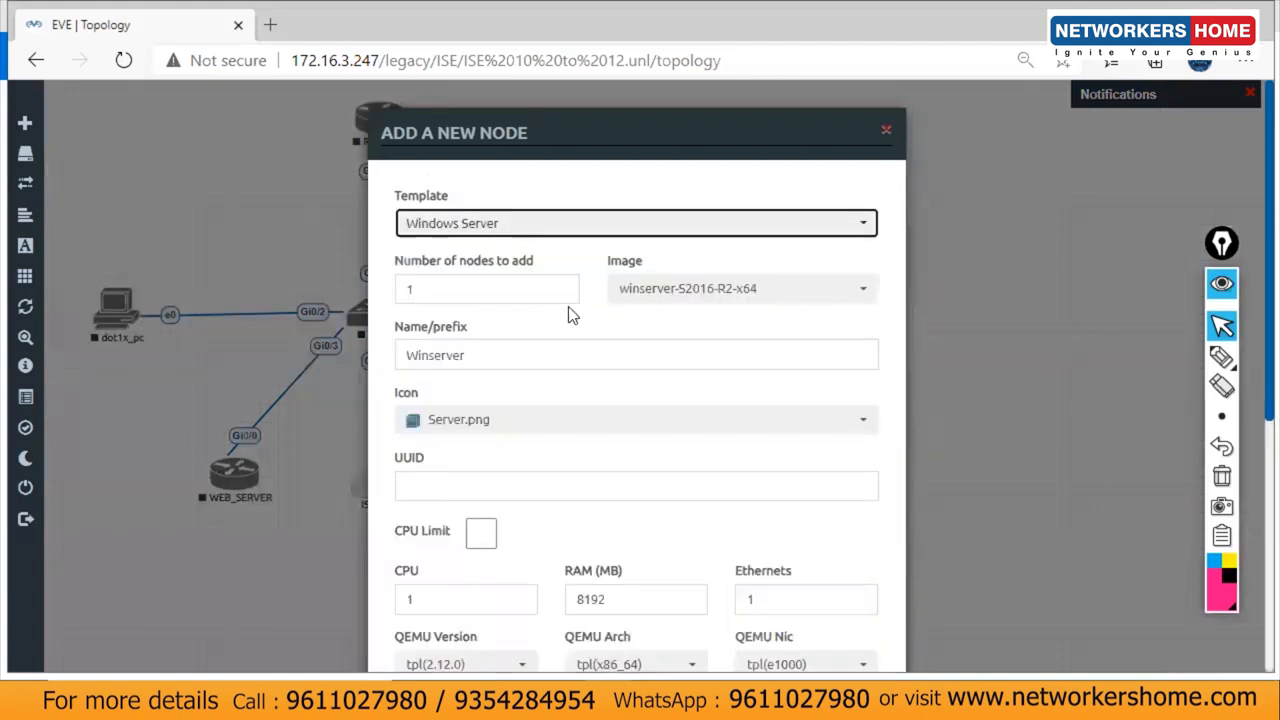
left_click(667, 296)
left_click(667, 296)
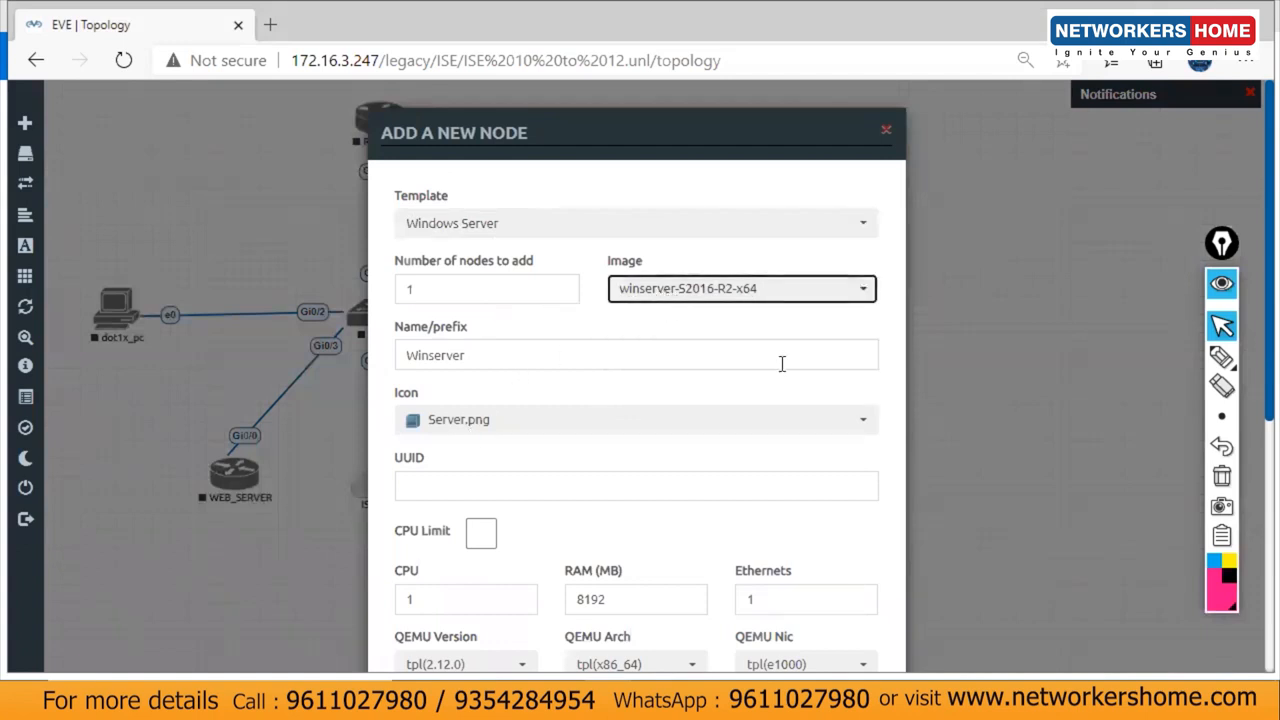
double_click(474, 357)
type("AD")
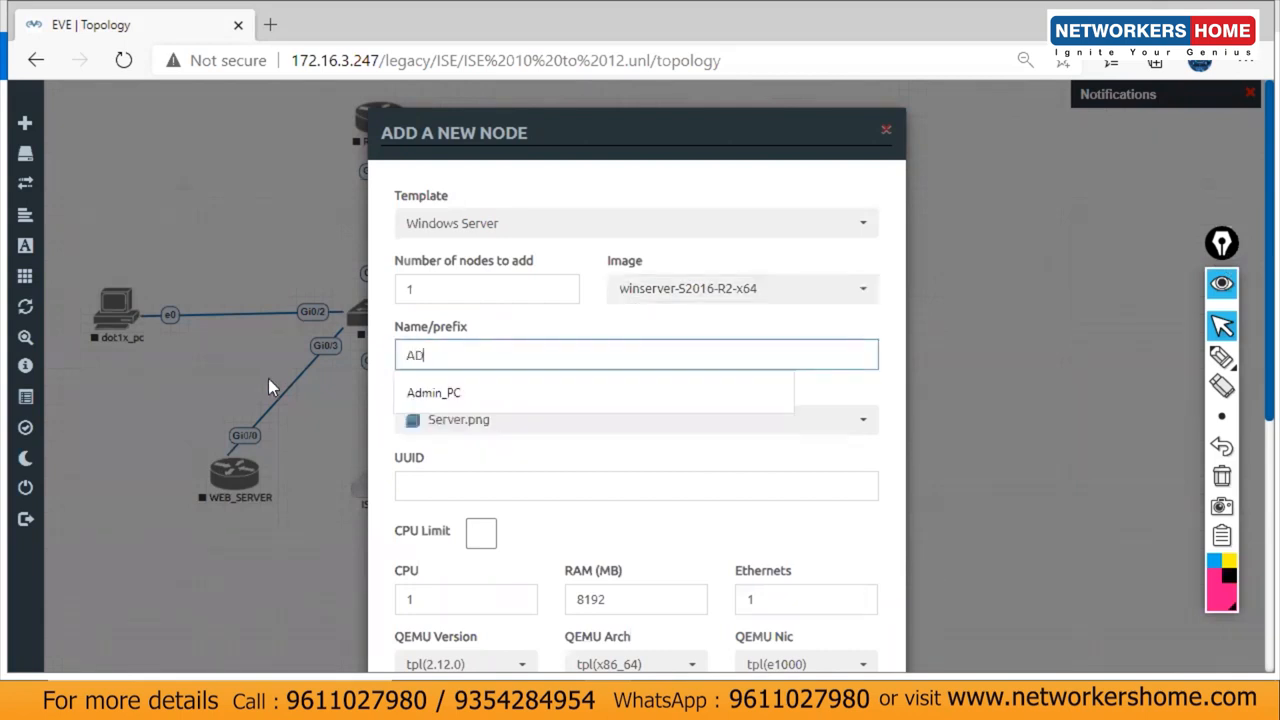
type("_DNS")
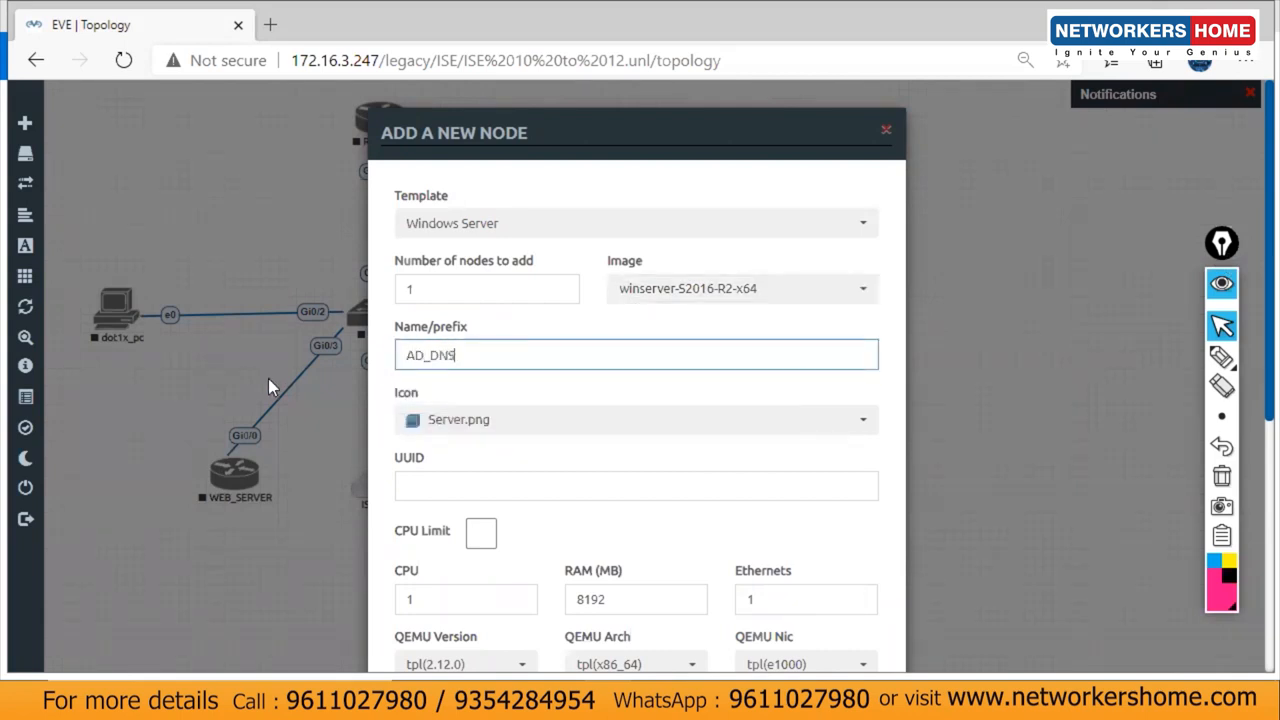
left_click_drag(1249, 154, 1248, 453)
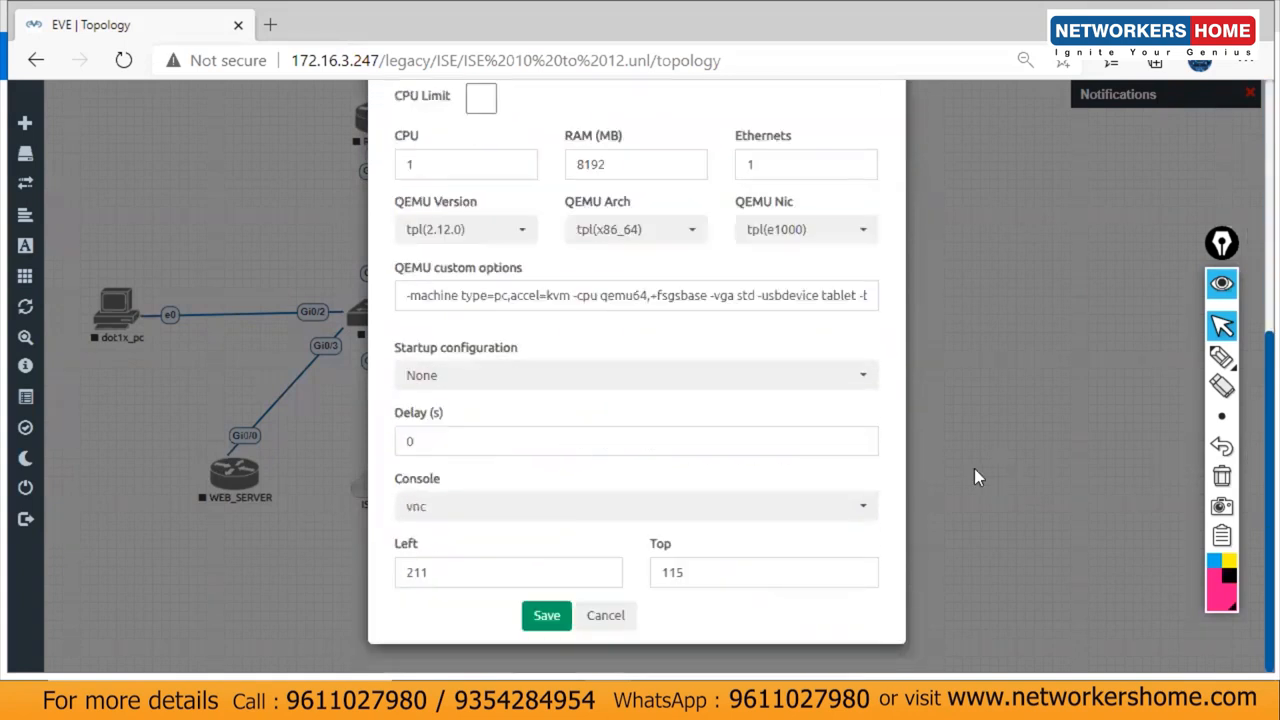
left_click(604, 618)
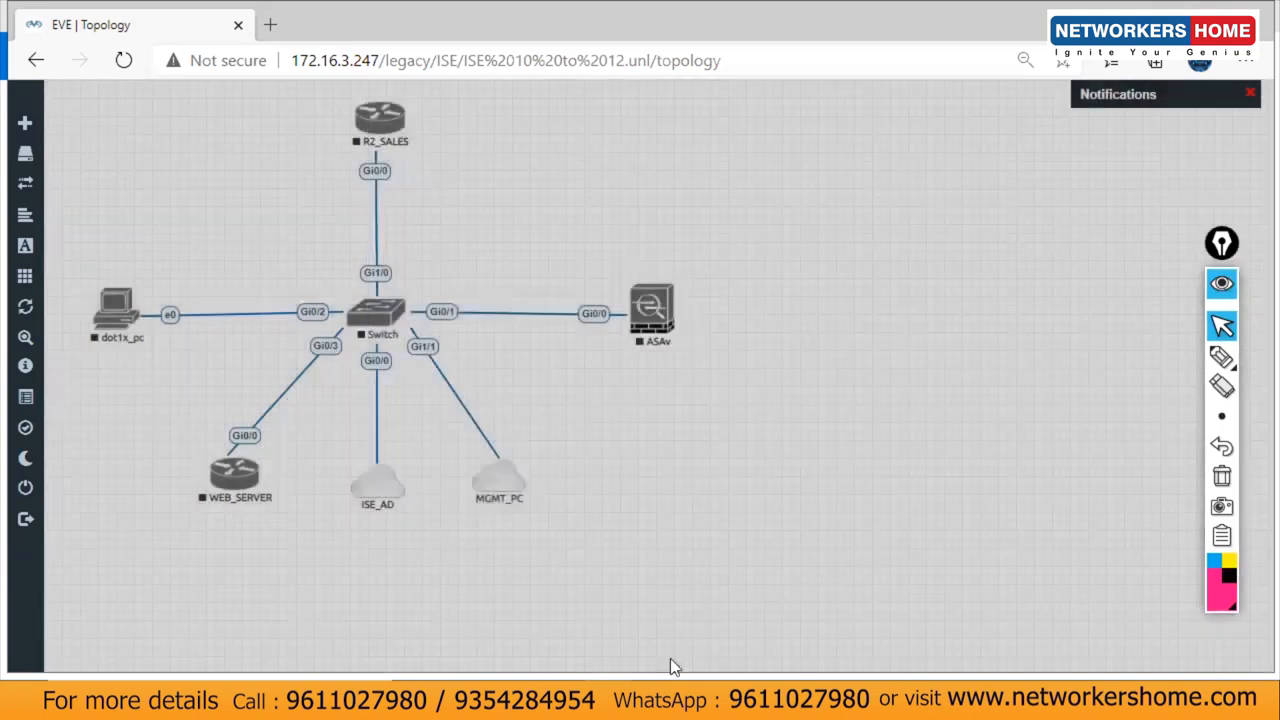
Step: Bring VMware Workstation forward and go to its Home page
mouse_move(680, 700)
left_click(916, 590)
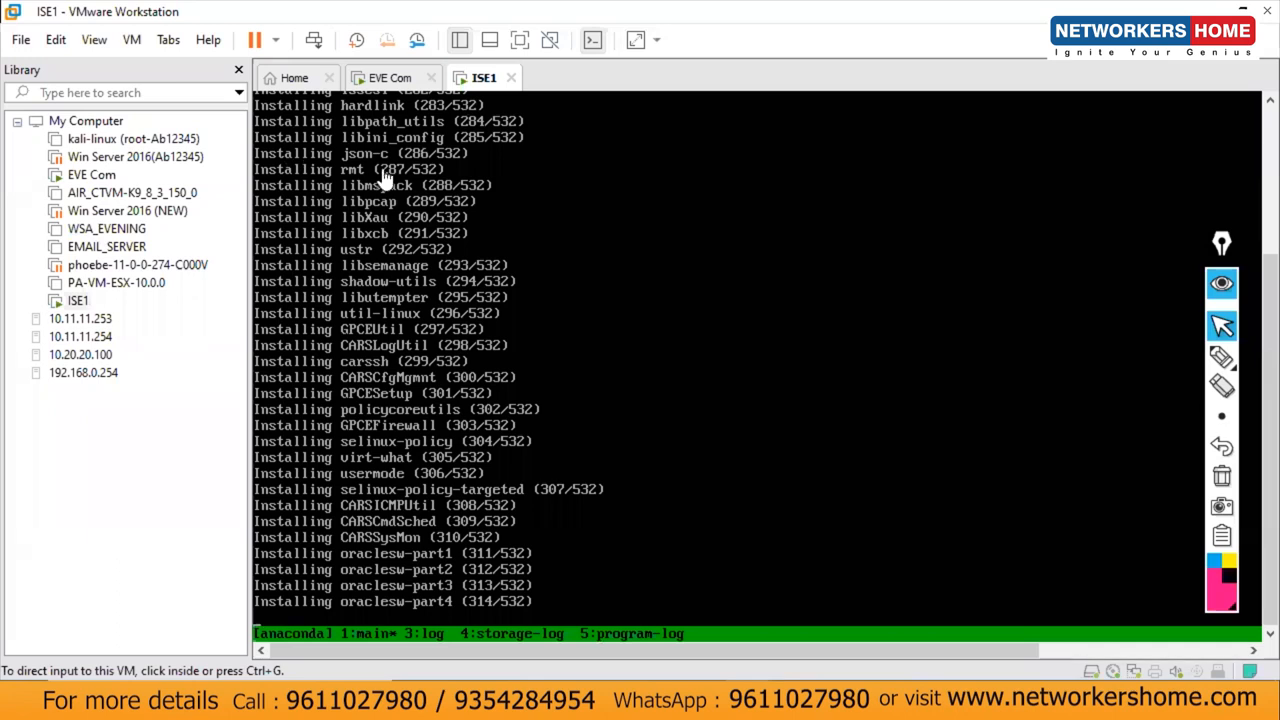
left_click(393, 80)
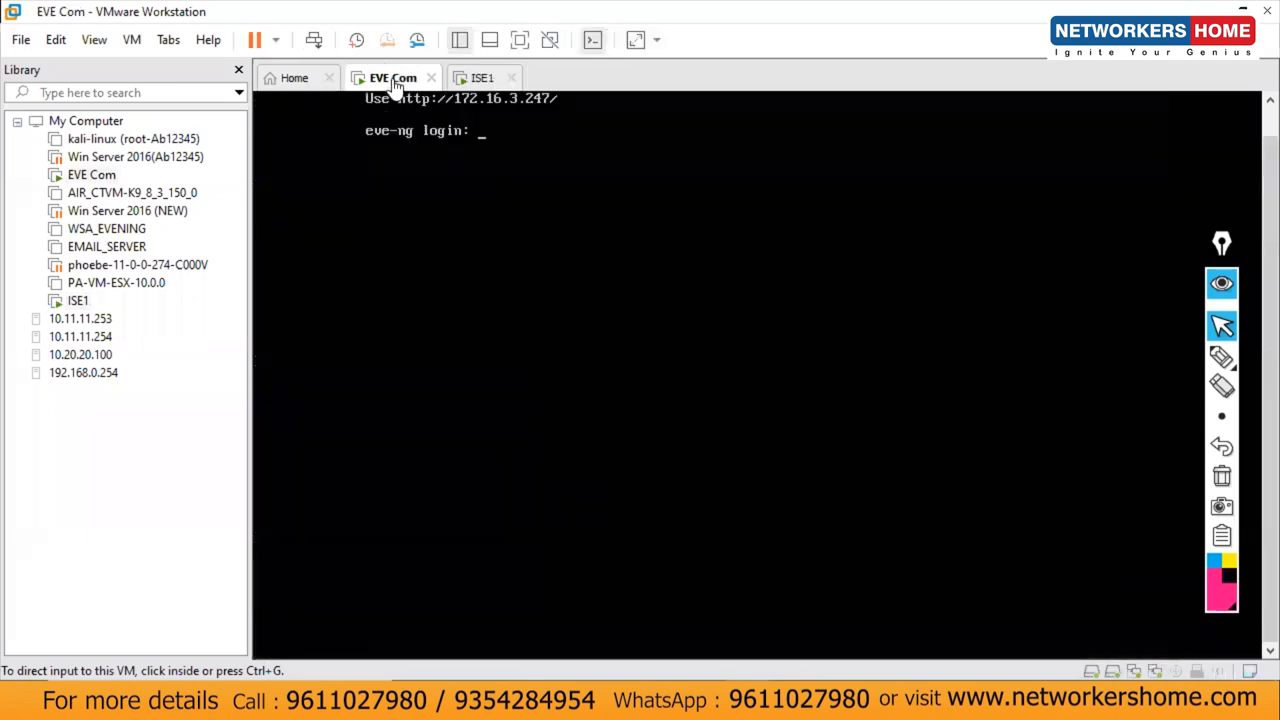
left_click(313, 84)
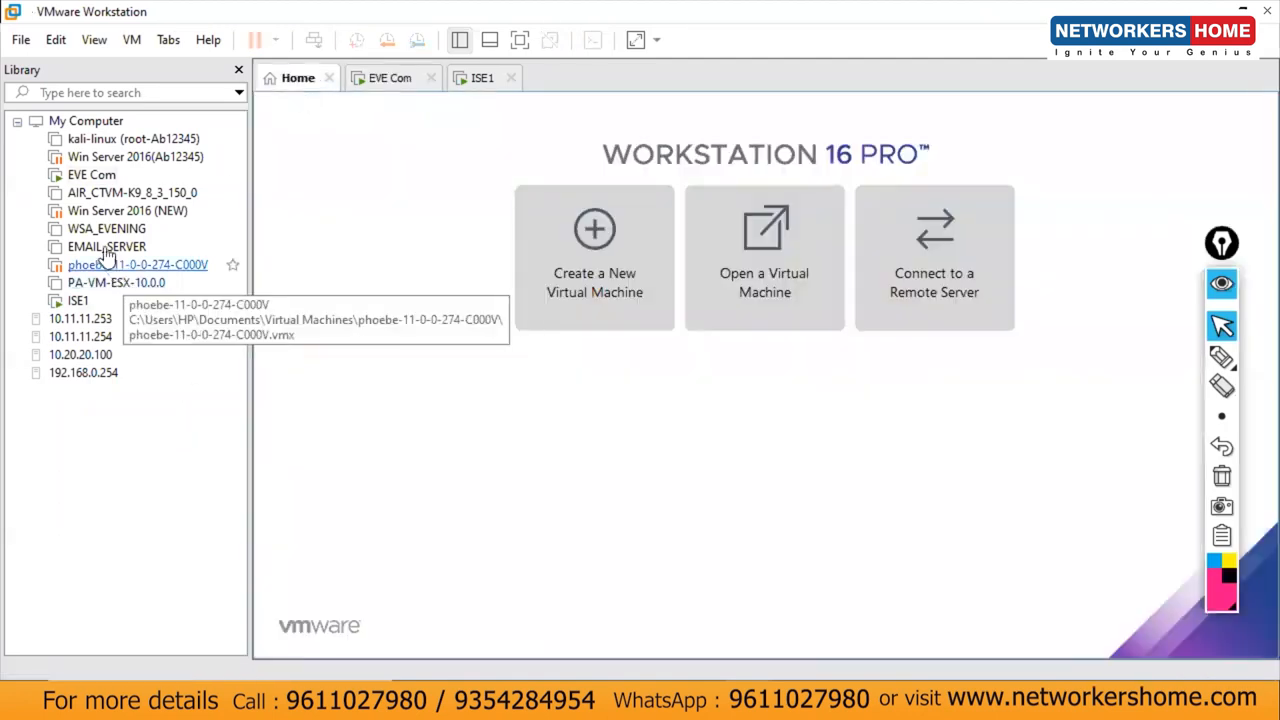
Step: Review the Win Server 2016(Ab12345) summary, then remove that VM from the library
right_click(127, 165)
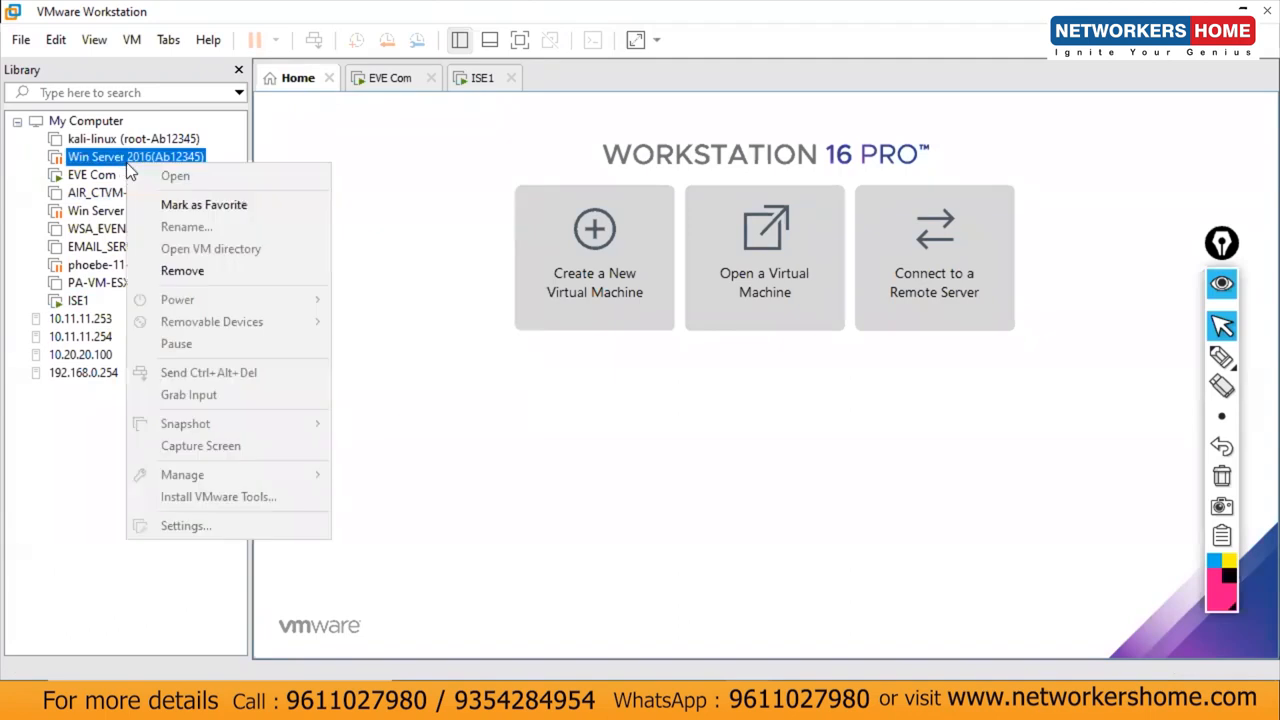
left_click(90, 500)
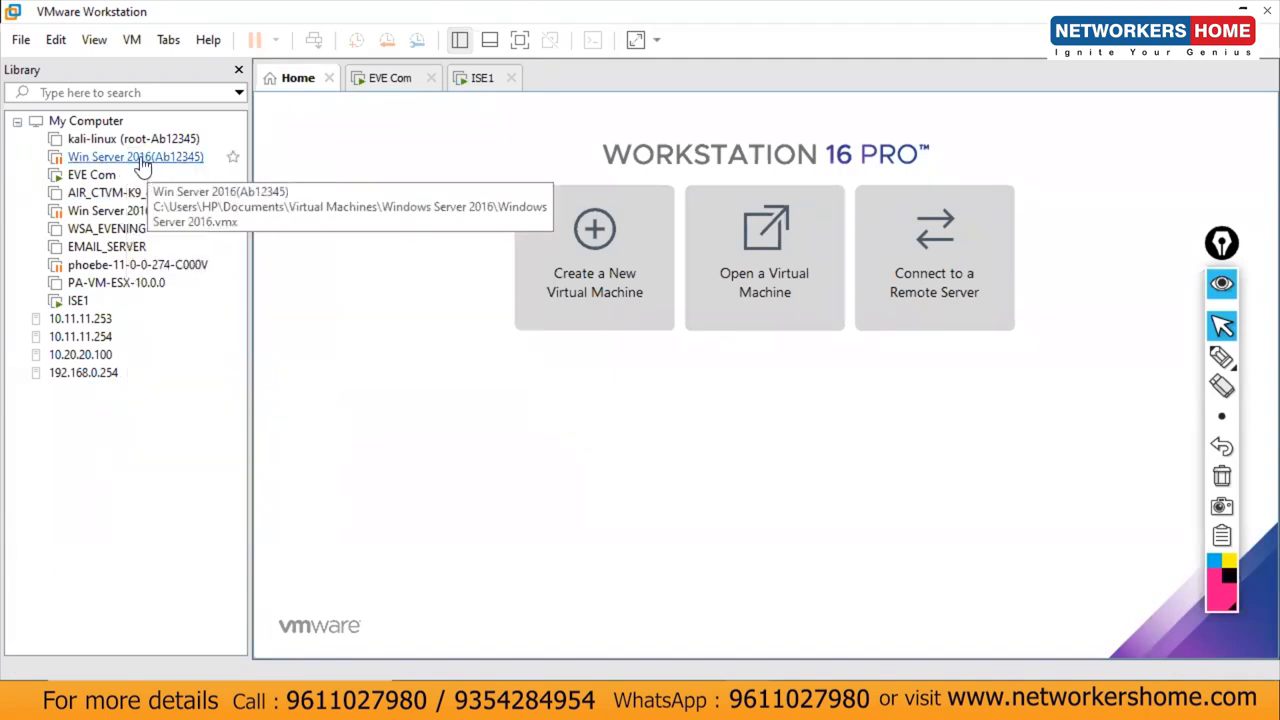
left_click(143, 165)
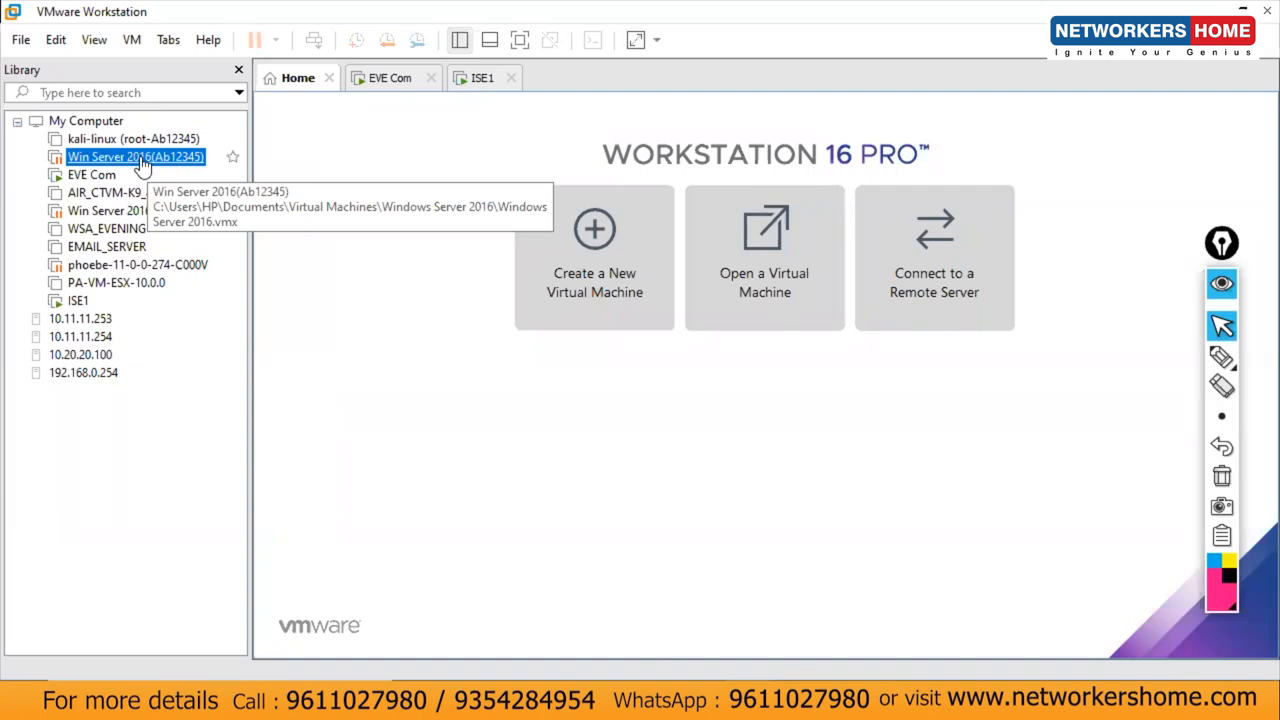
double_click(212, 157)
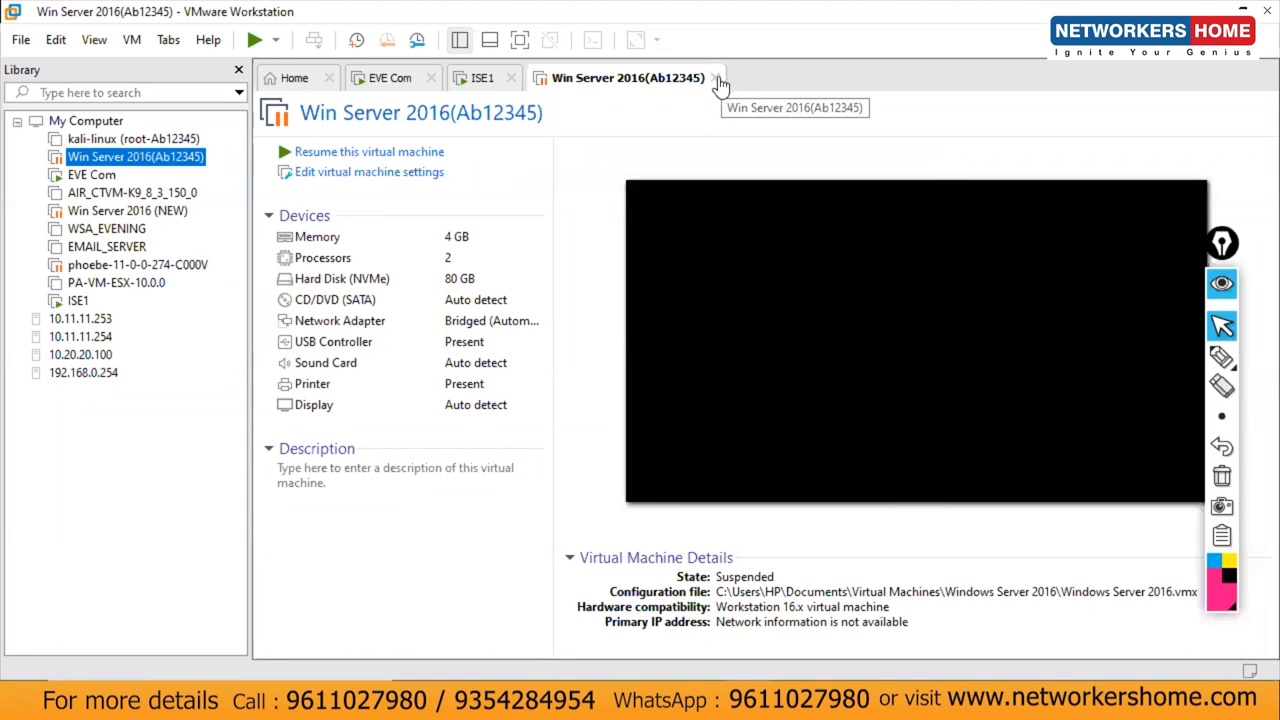
left_click(718, 80)
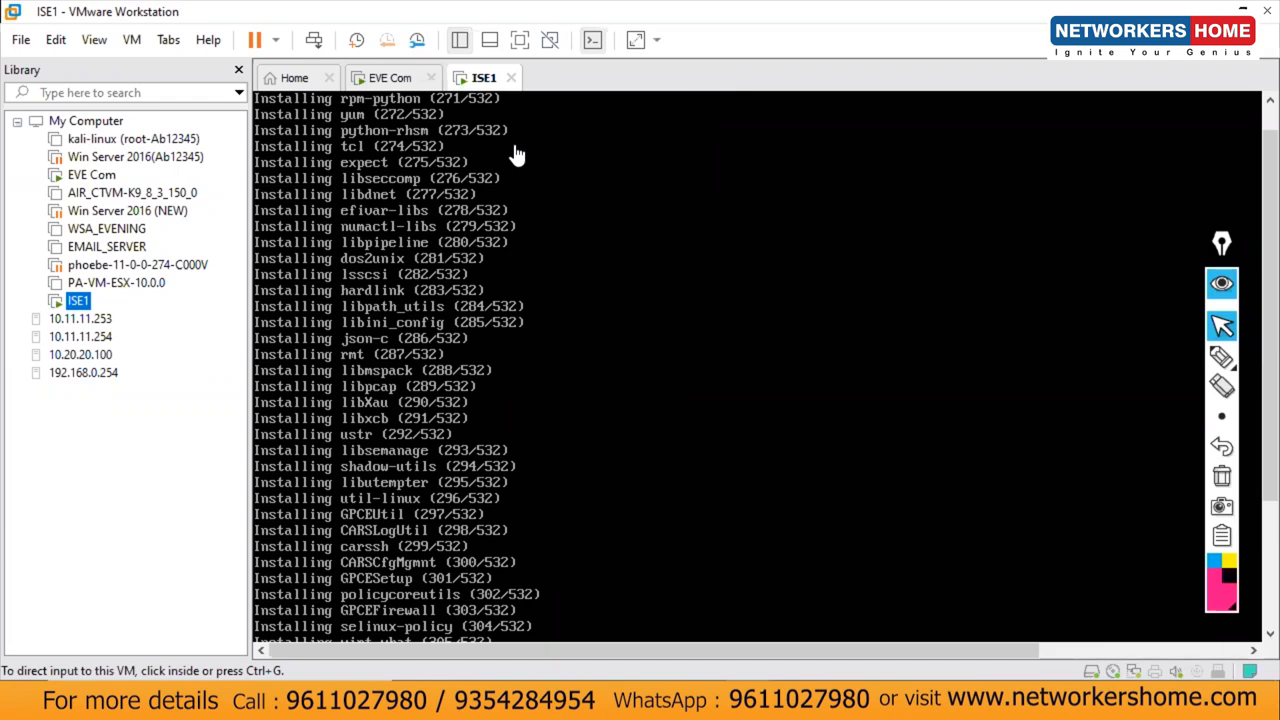
right_click(113, 162)
left_click(170, 268)
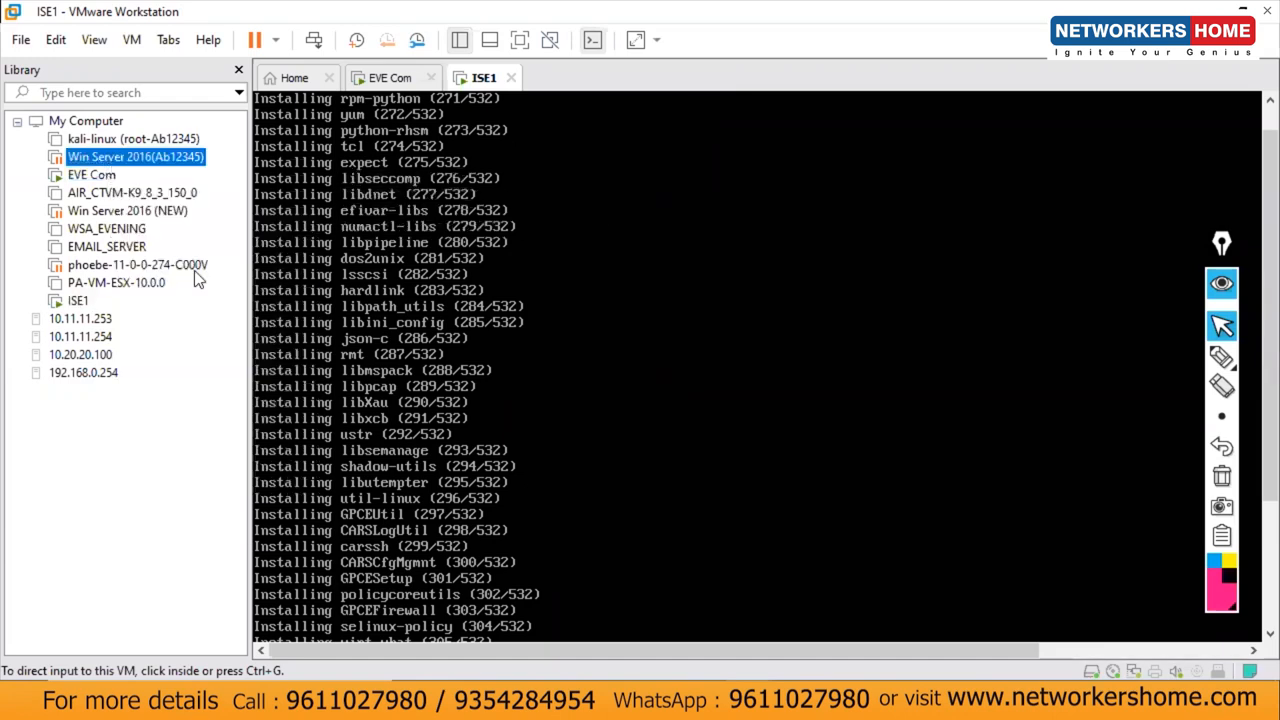
Step: Confirm the VM removal and delete the Win Server 2016 (NEW) folder from Documents\Virtual Machines
left_click(690, 385)
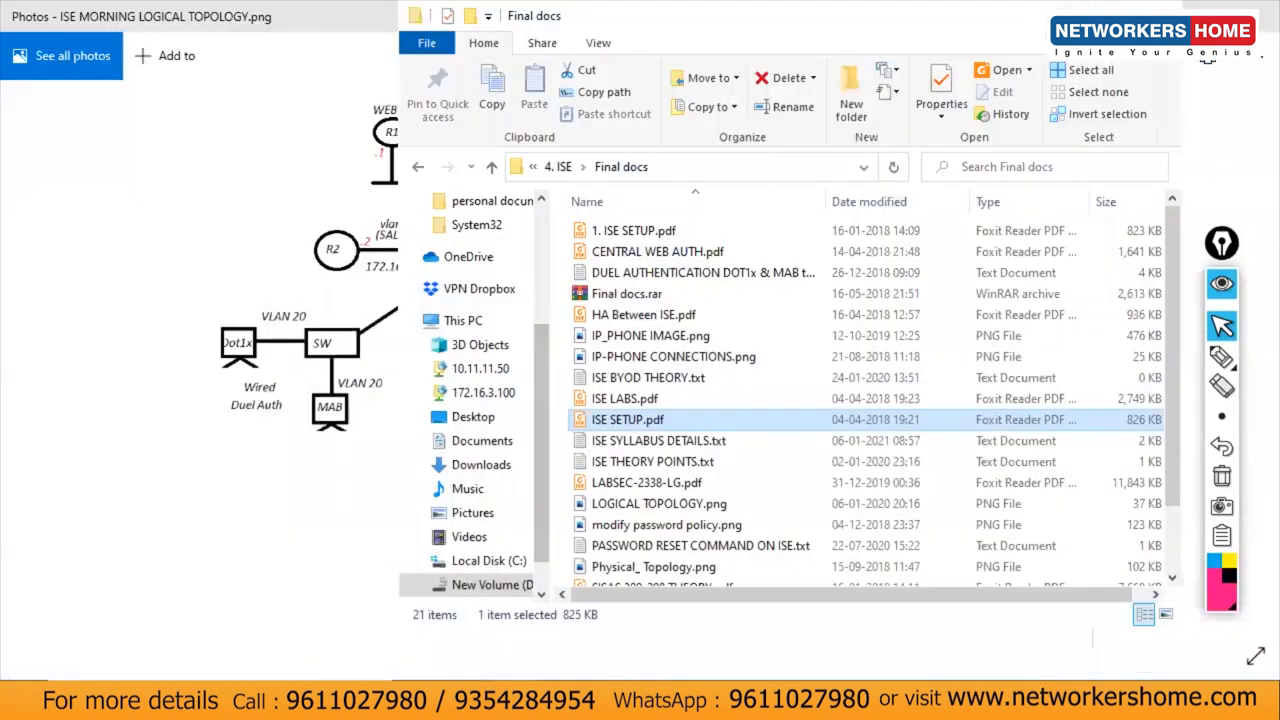
left_click(490, 443)
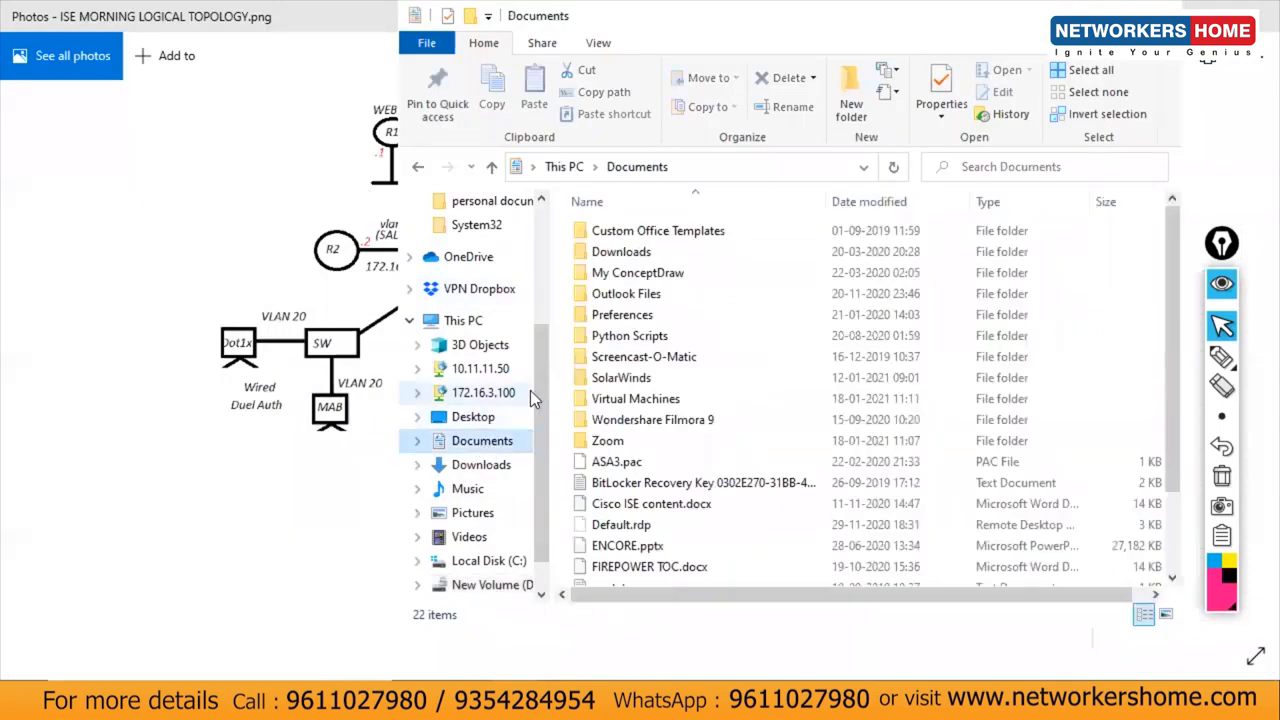
double_click(638, 399)
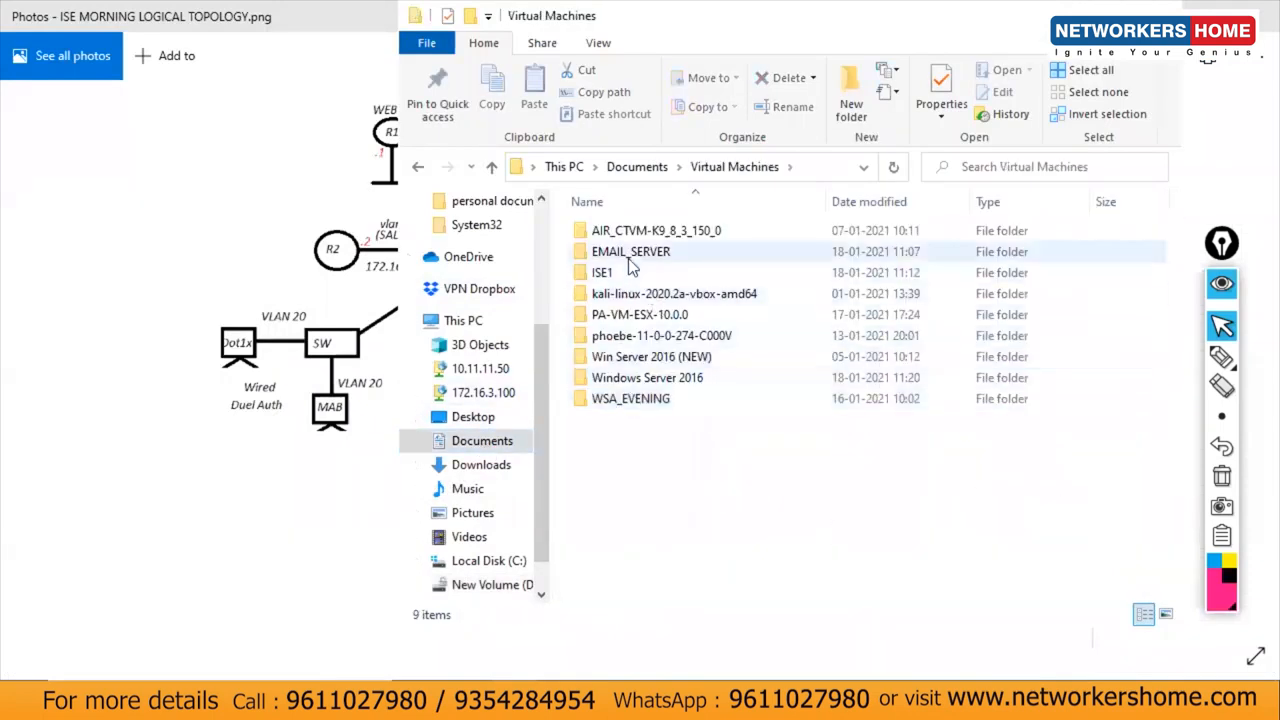
left_click(642, 362)
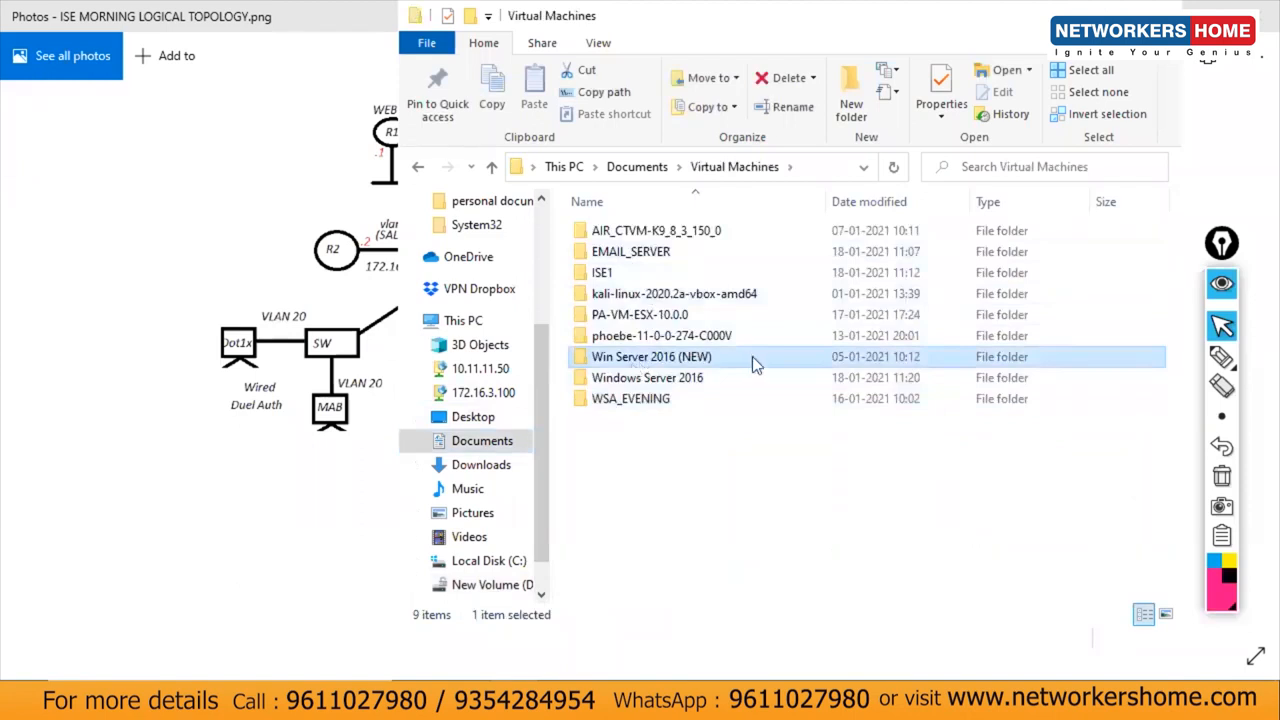
key("Delete")
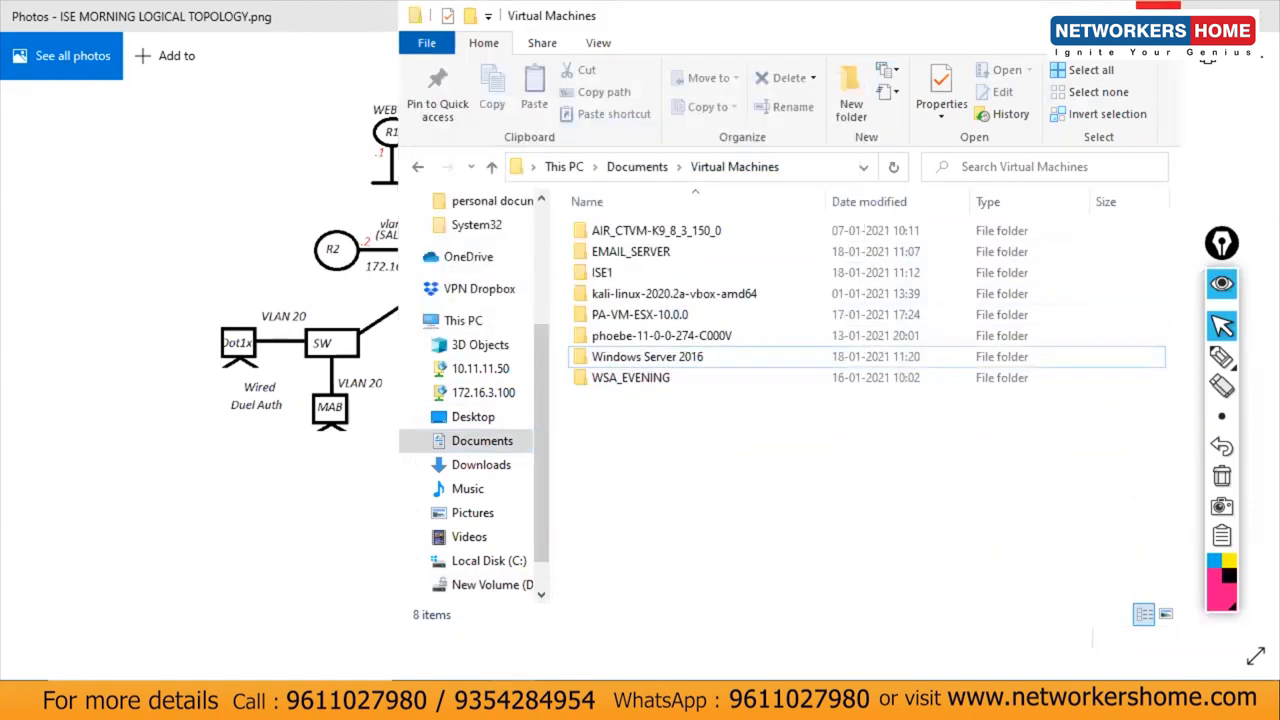
left_click(1160, 8)
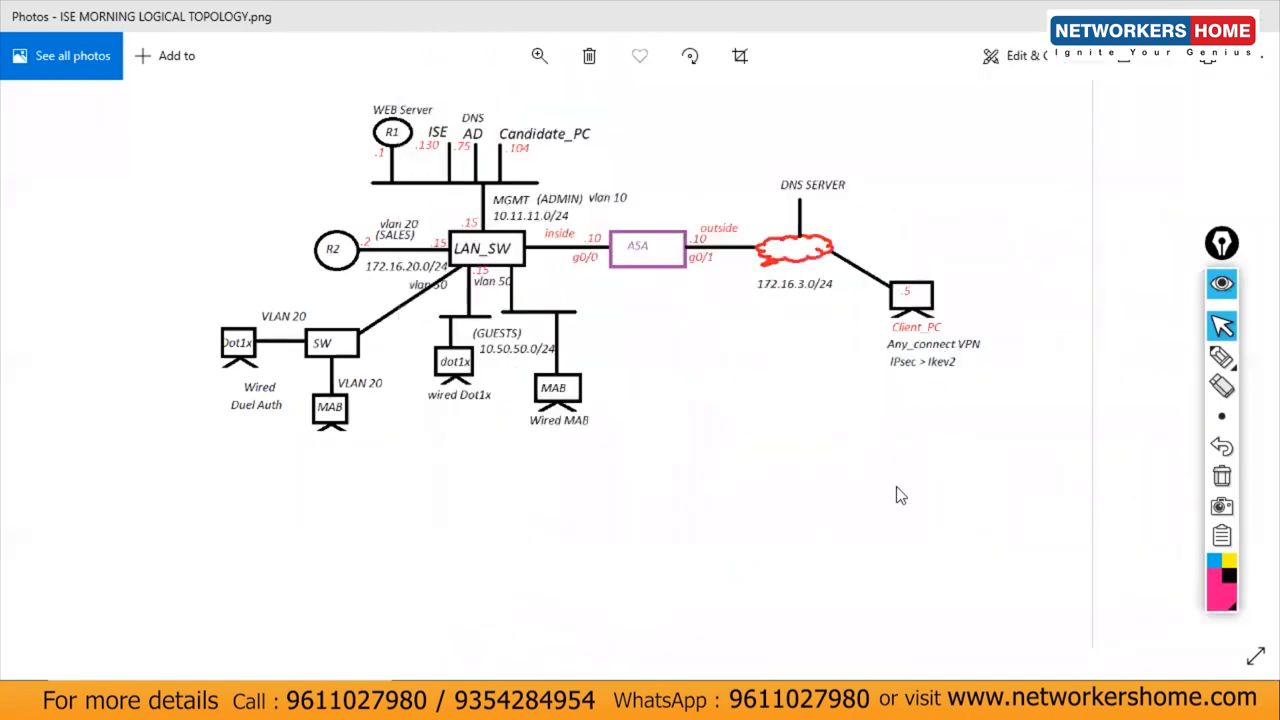
left_click(905, 570)
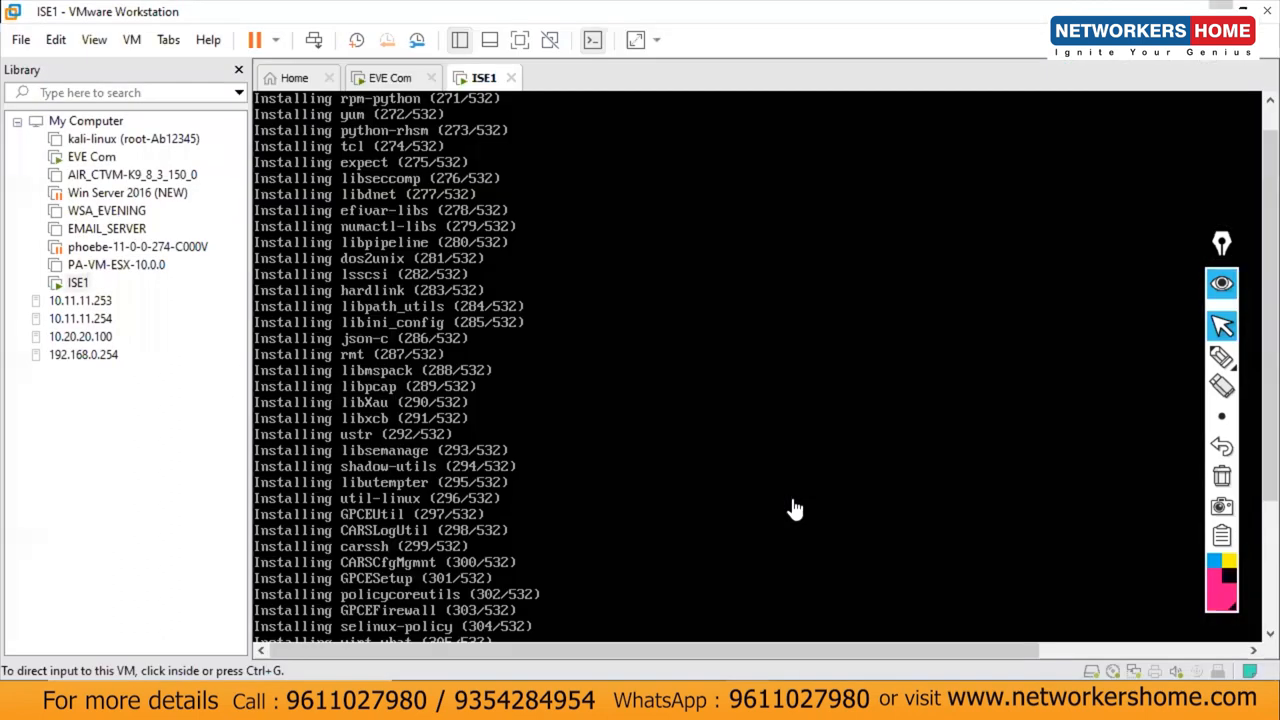
Step: Begin a Typical new virtual machine installed from an ISO image, keeping the USB device on the host
left_click(318, 80)
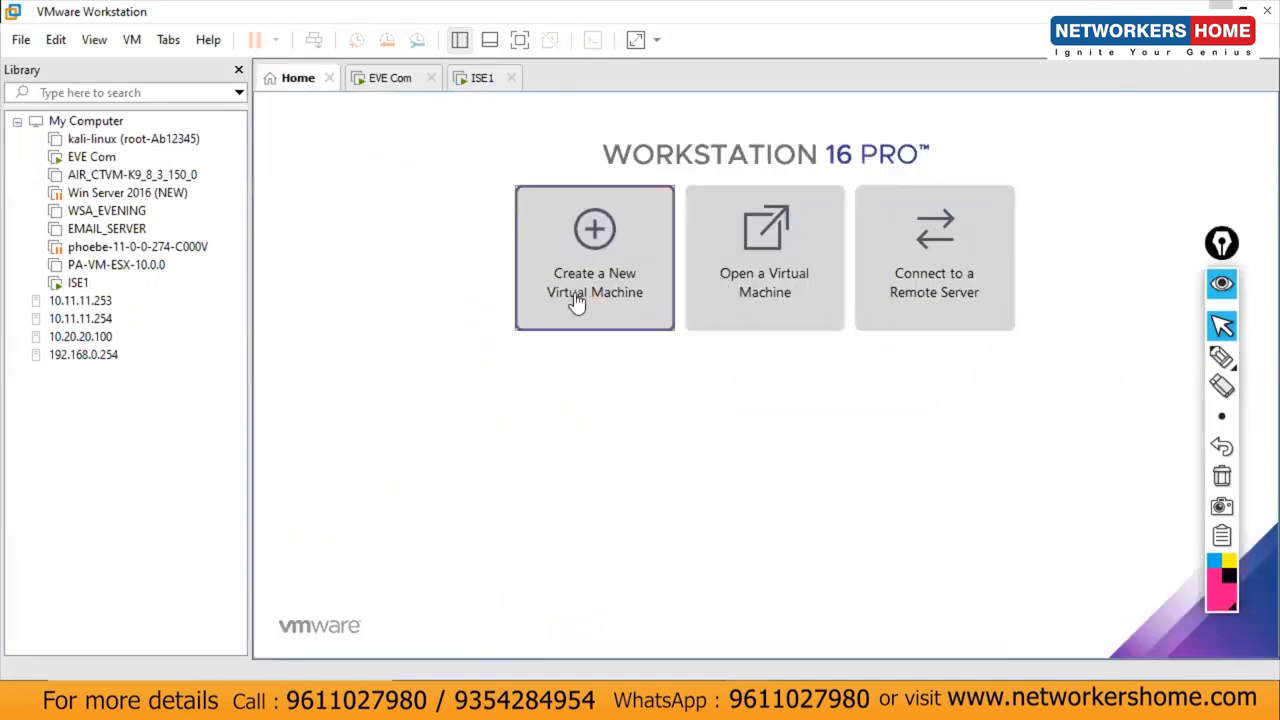
left_click(661, 282)
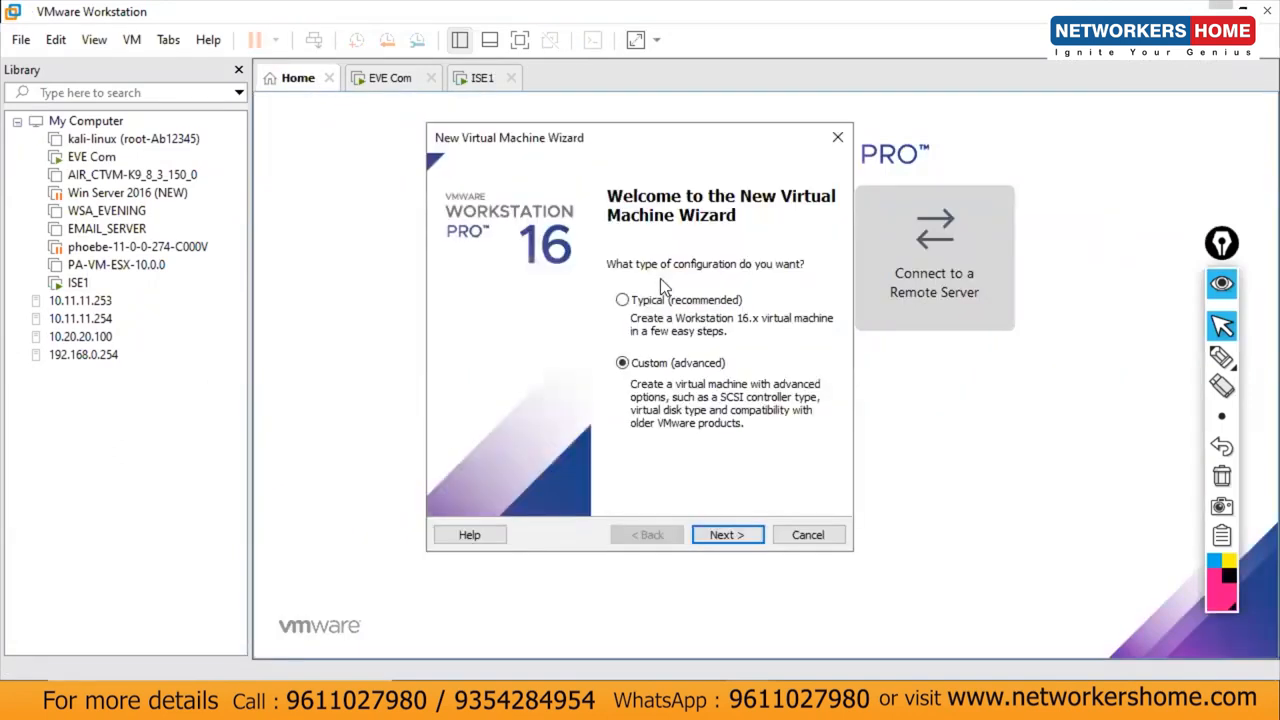
left_click(688, 302)
left_click(725, 535)
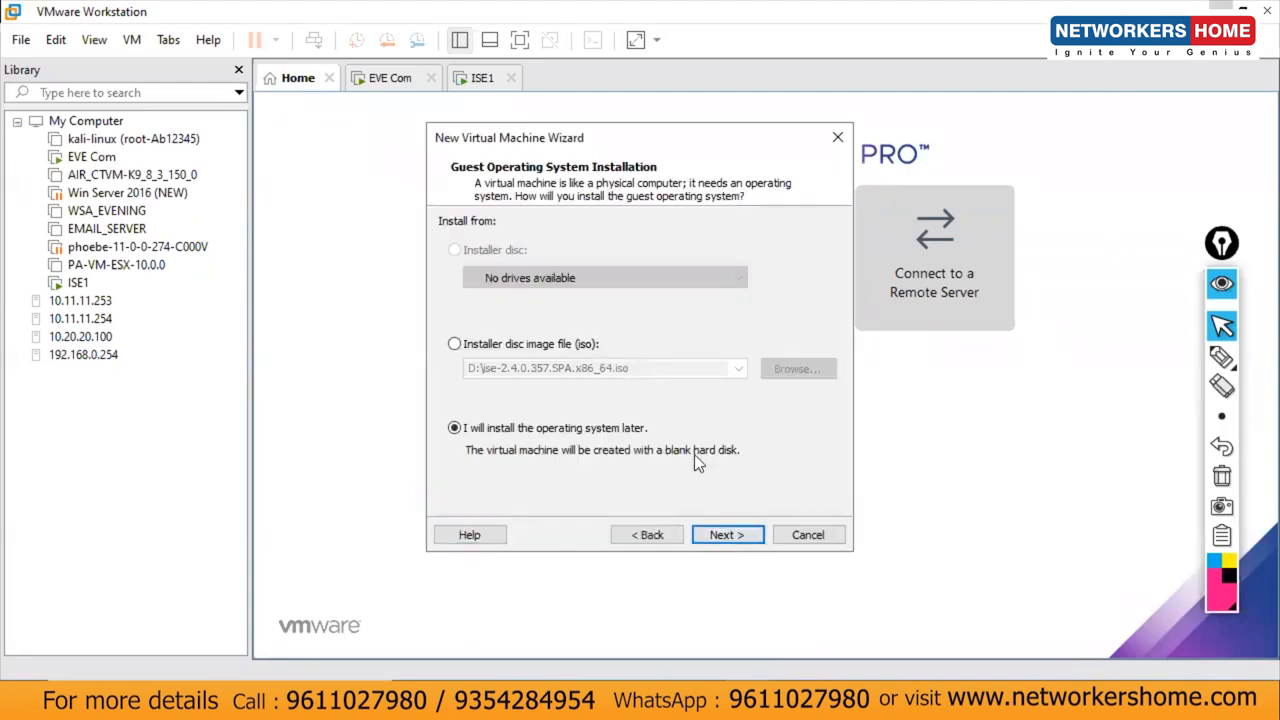
left_click(552, 344)
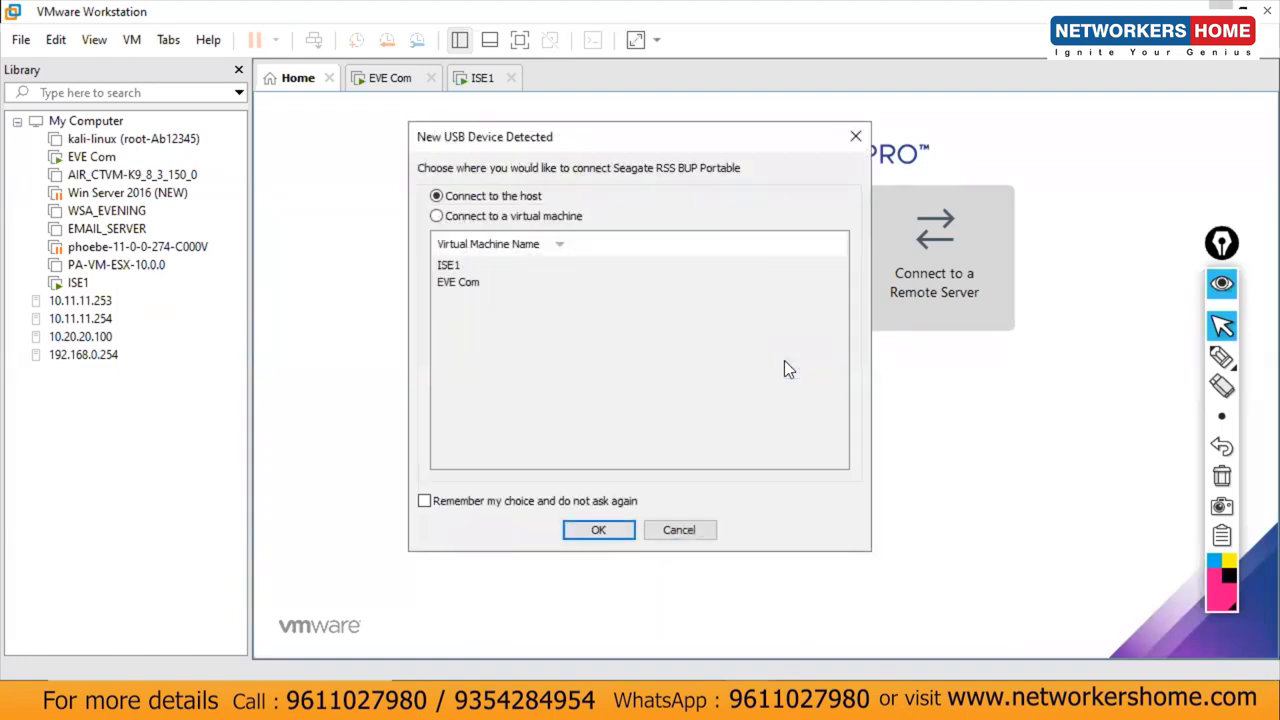
left_click(614, 530)
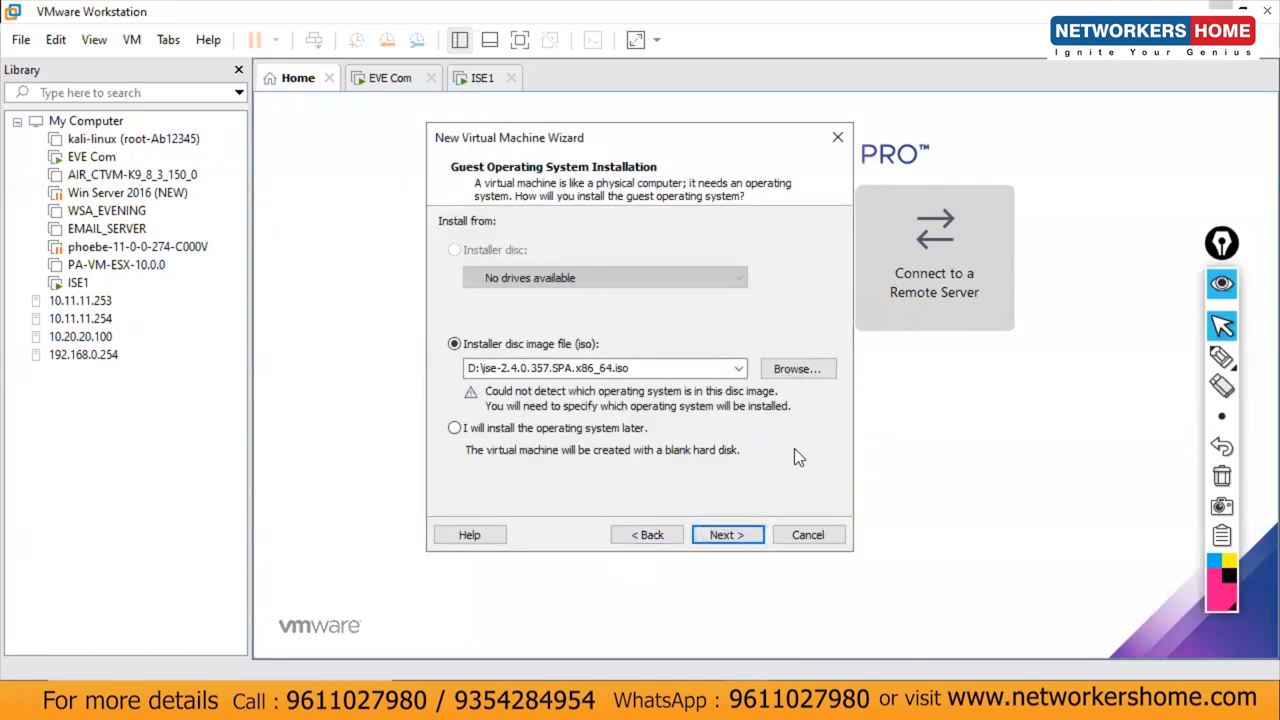
Step: Pick the Windows Server 2016 ISO from G:\ISO IMAGE COLLECTIONS as the installer disc image
left_click(802, 375)
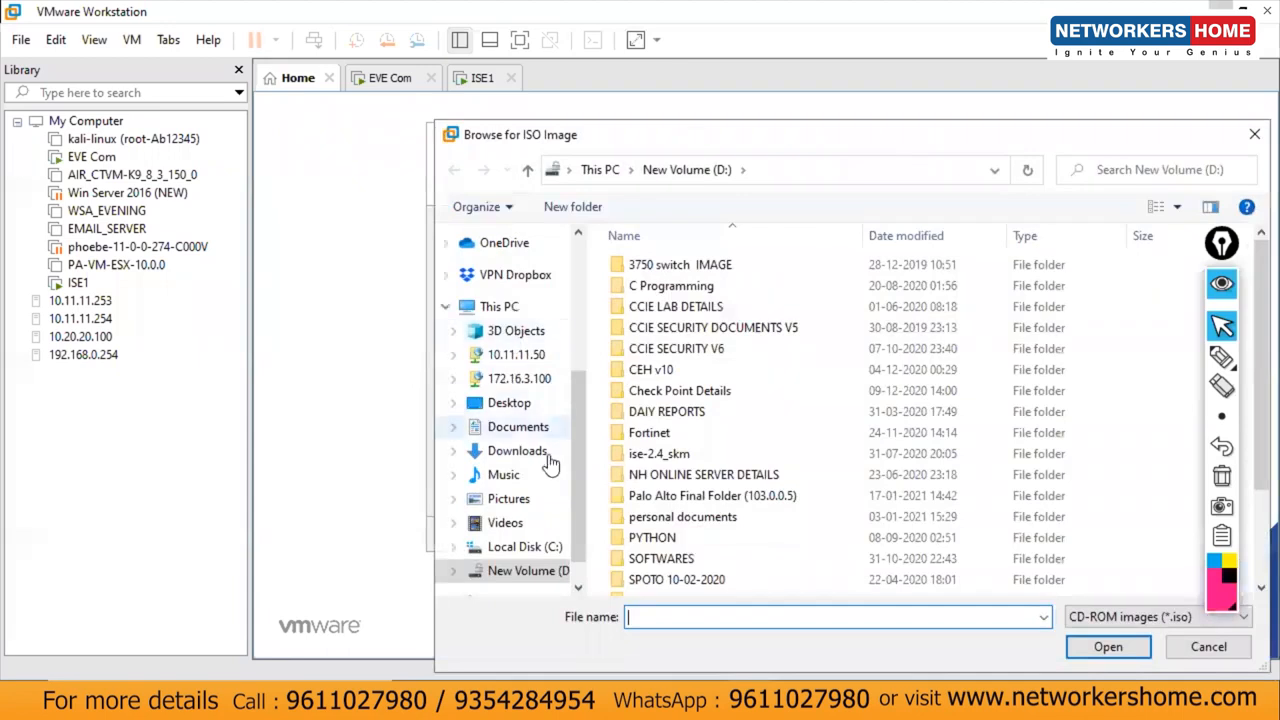
left_click_drag(582, 480, 575, 526)
left_click(560, 530)
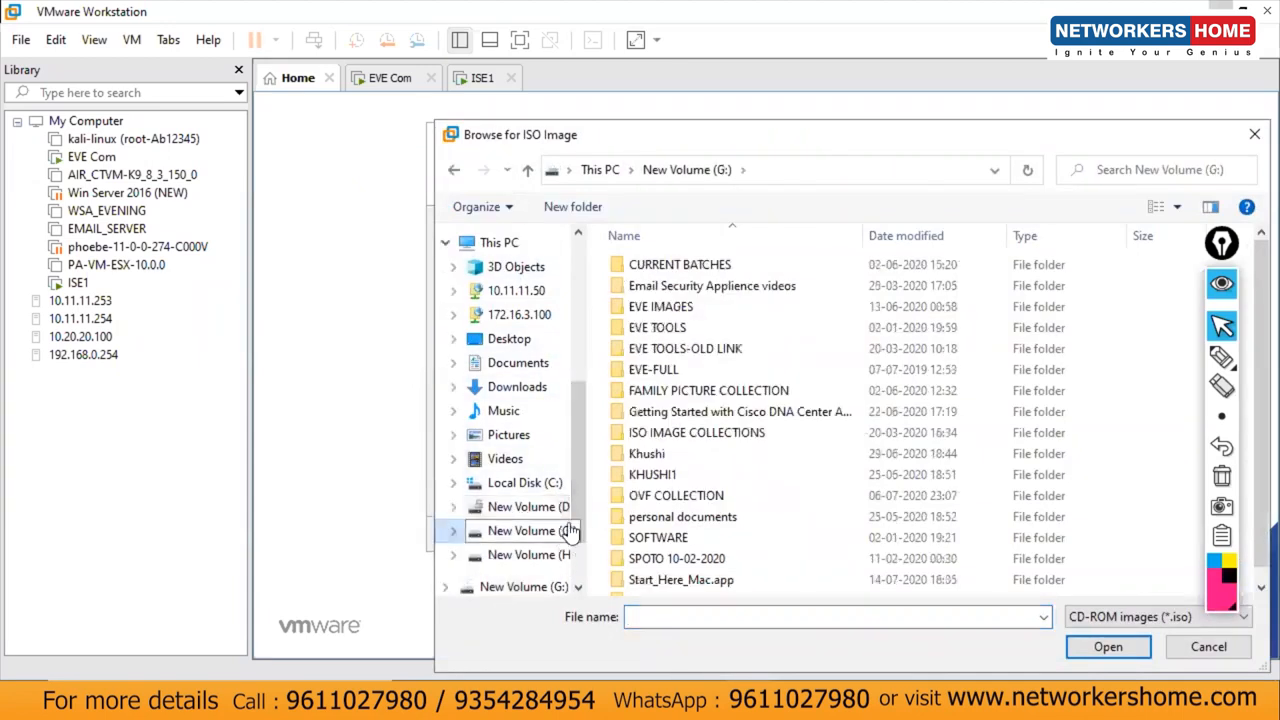
double_click(706, 432)
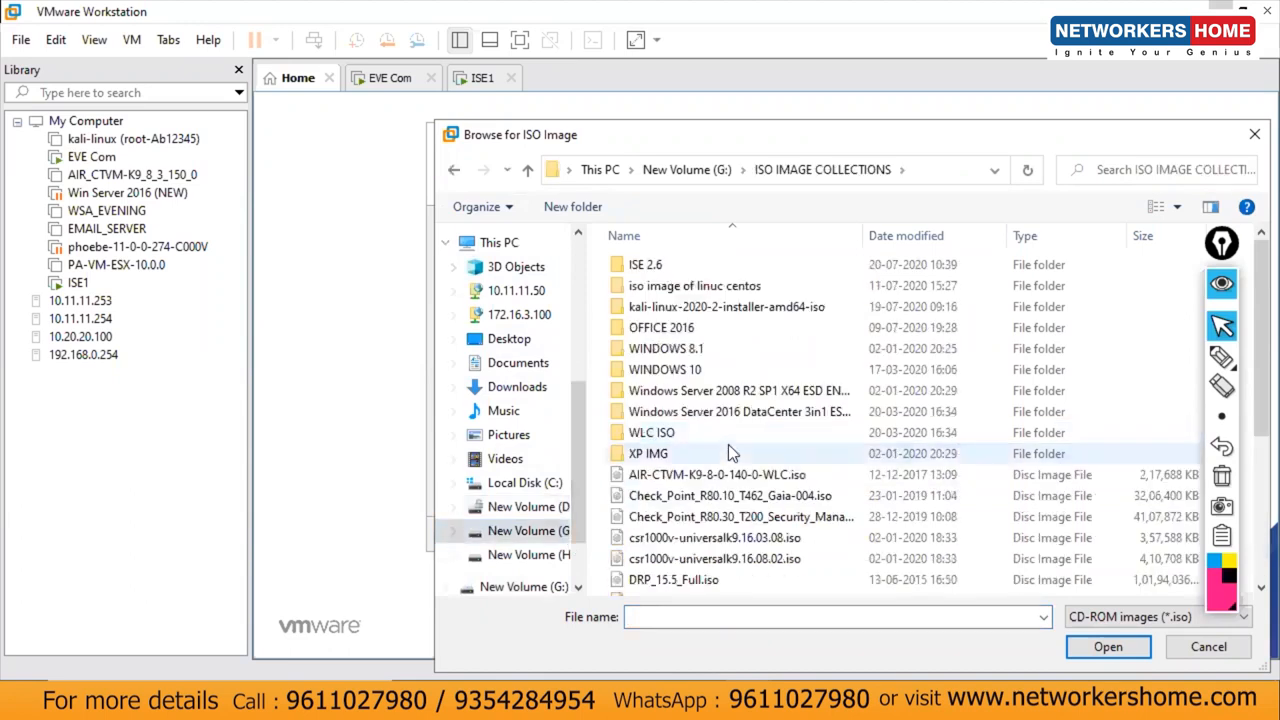
left_click(704, 414)
double_click(704, 414)
double_click(731, 288)
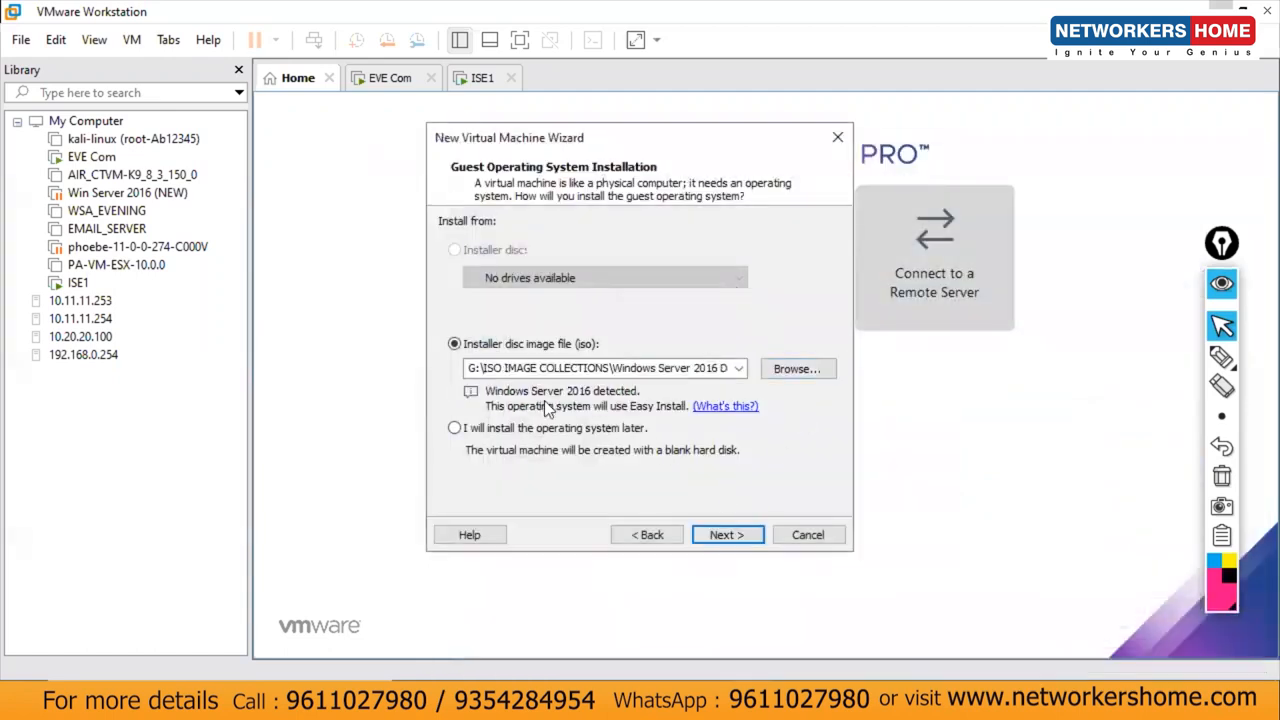
left_click(734, 538)
Step: Select the Windows Server 2016 Standard edition on the Easy Install page
left_click(736, 538)
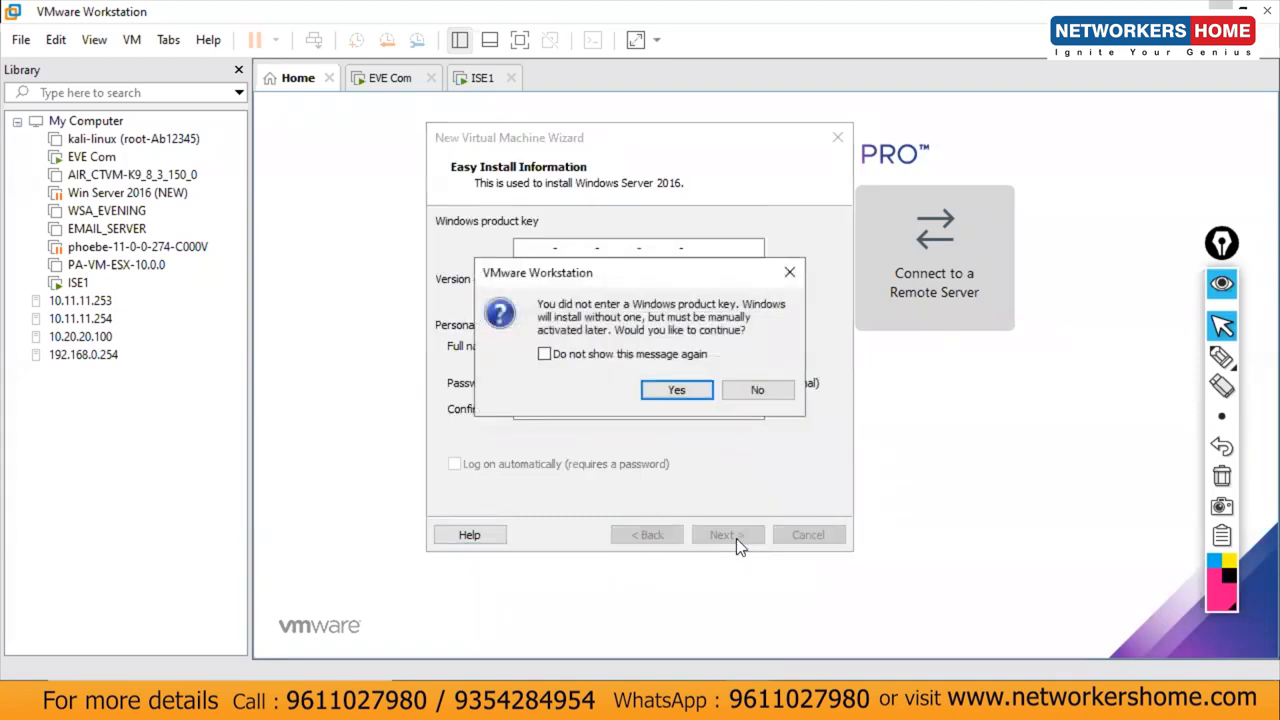
left_click(686, 388)
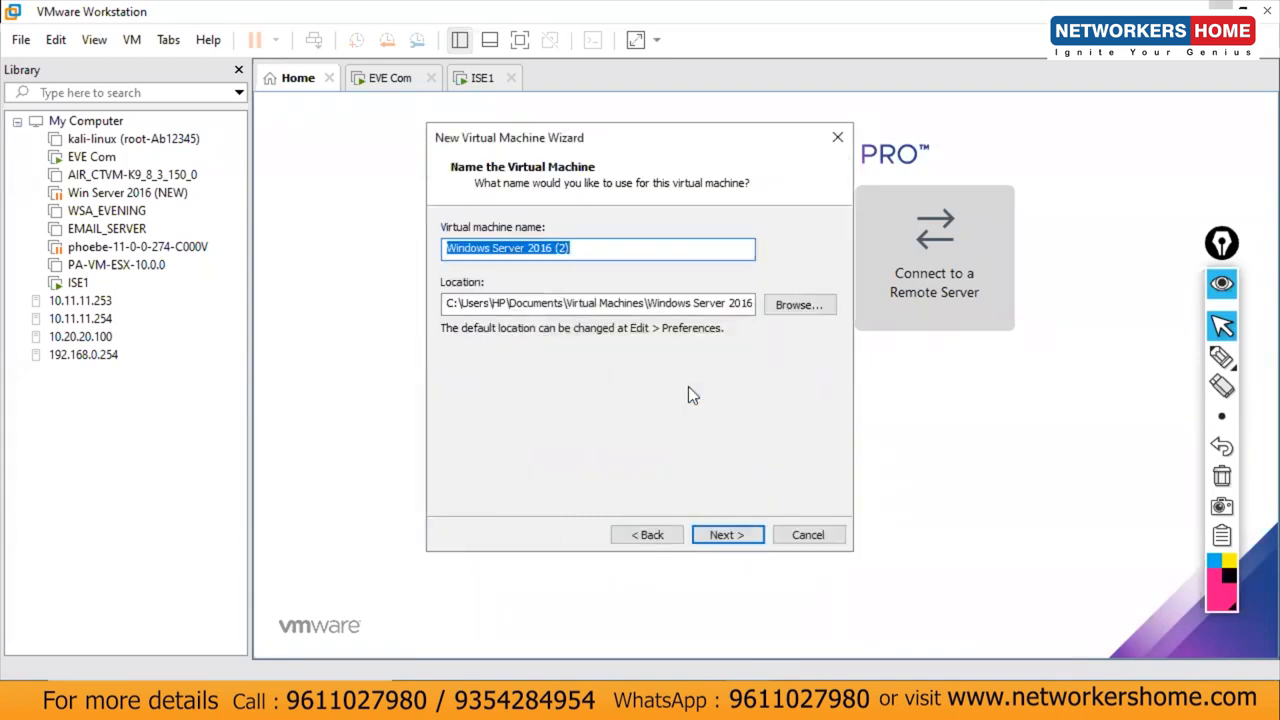
left_click(656, 534)
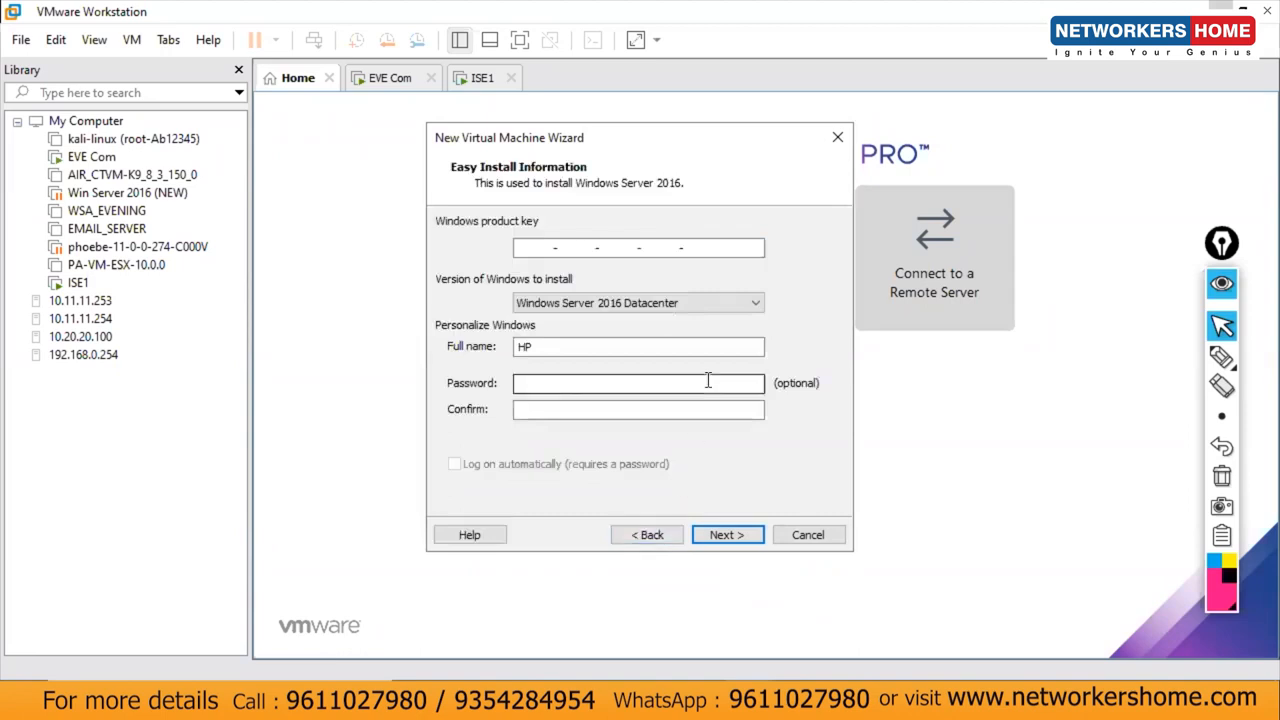
left_click(680, 304)
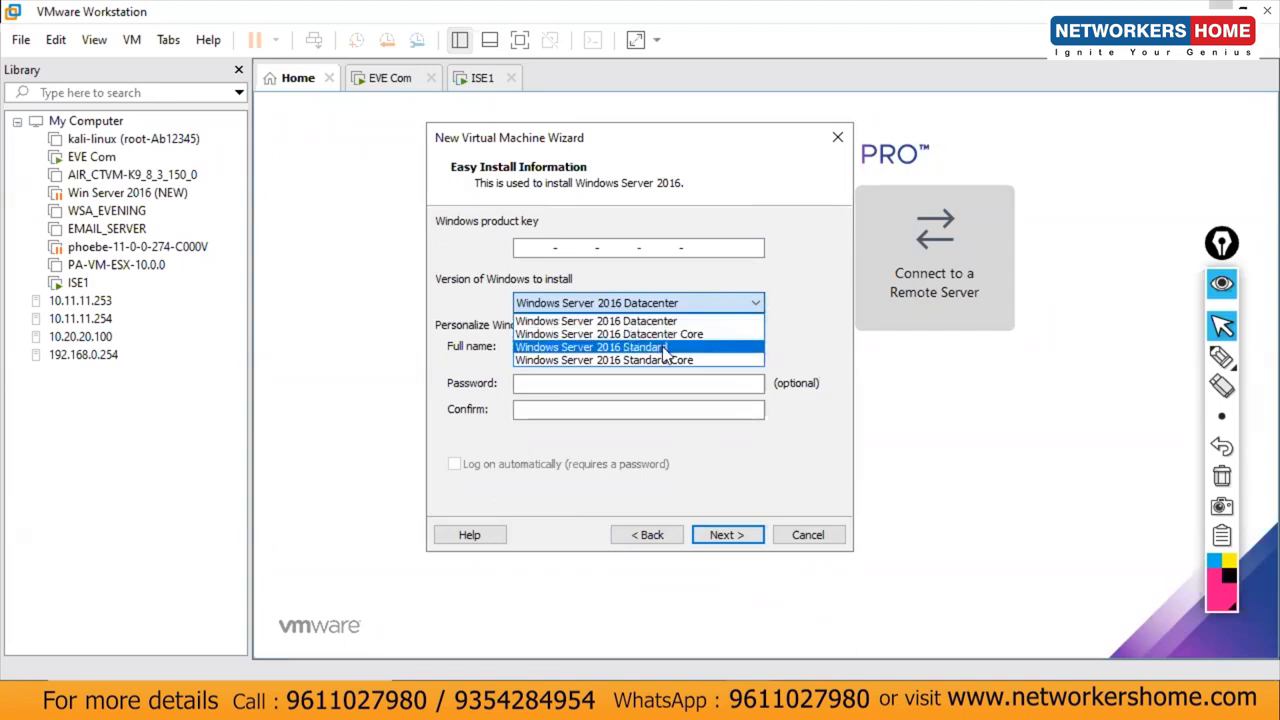
left_click(664, 347)
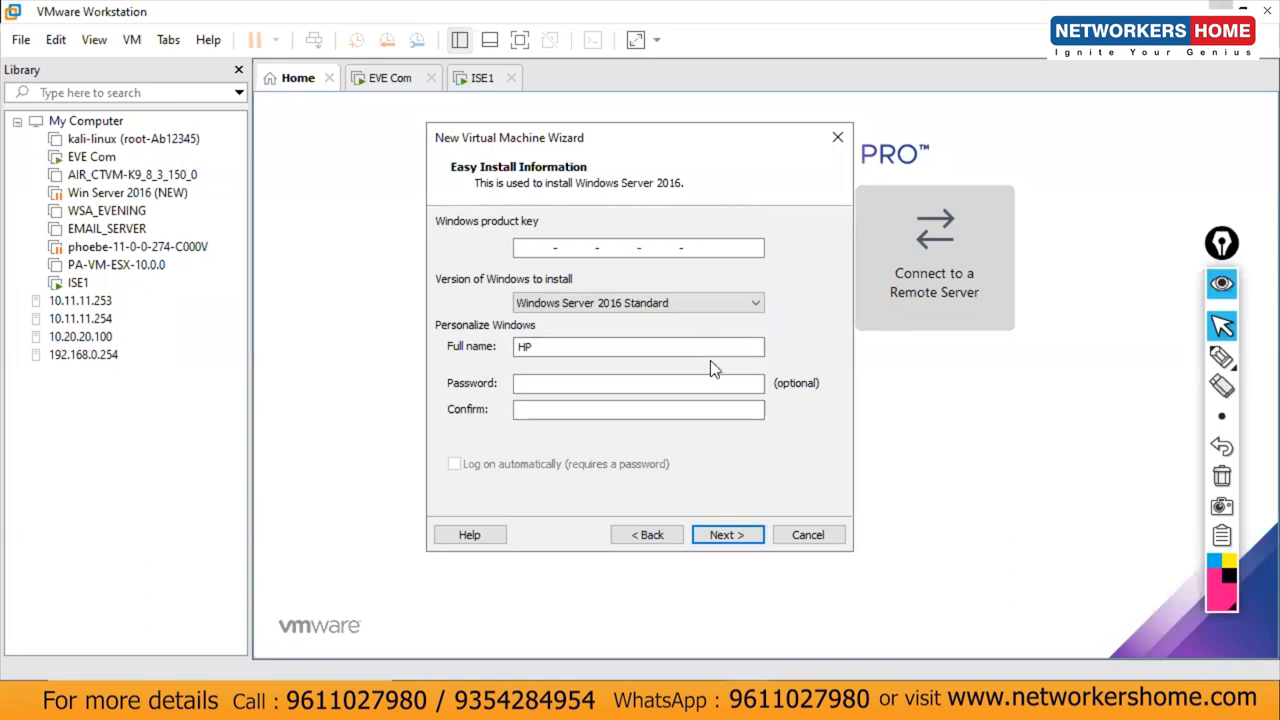
left_click(700, 384)
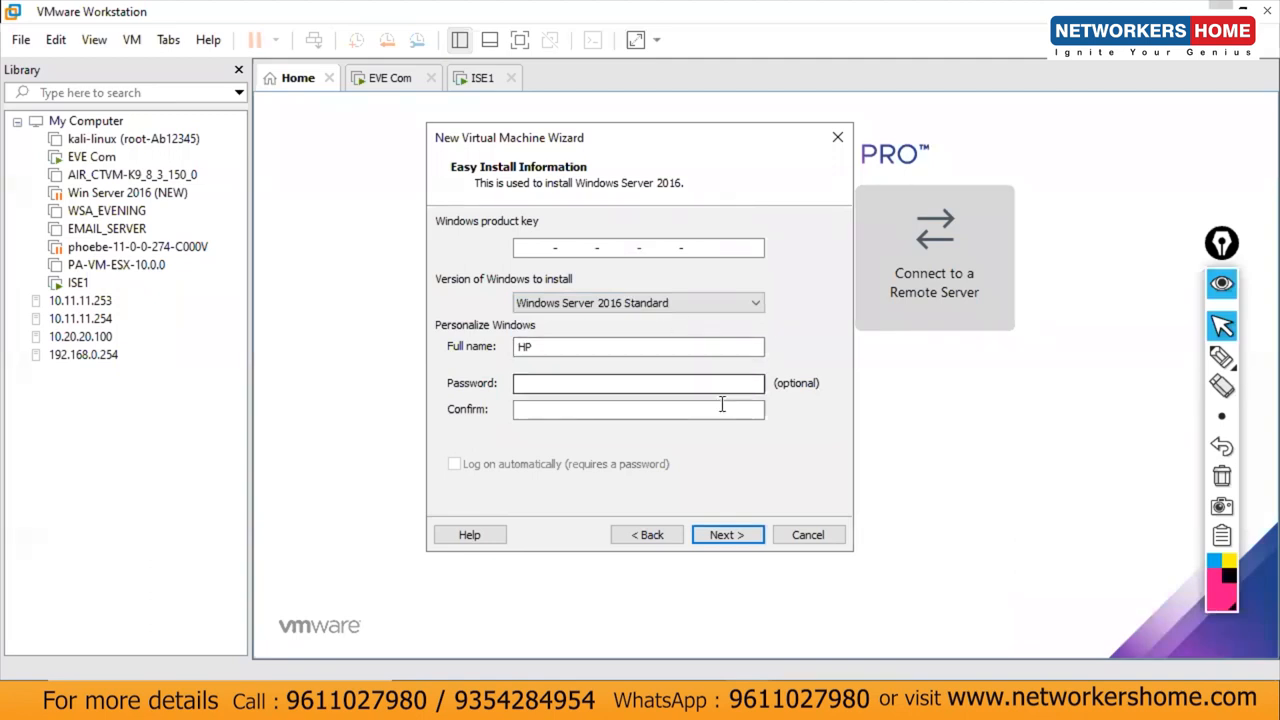
Step: Skip the product key, name the VM AD_DNS, keep the default disk size and create it
left_click(726, 535)
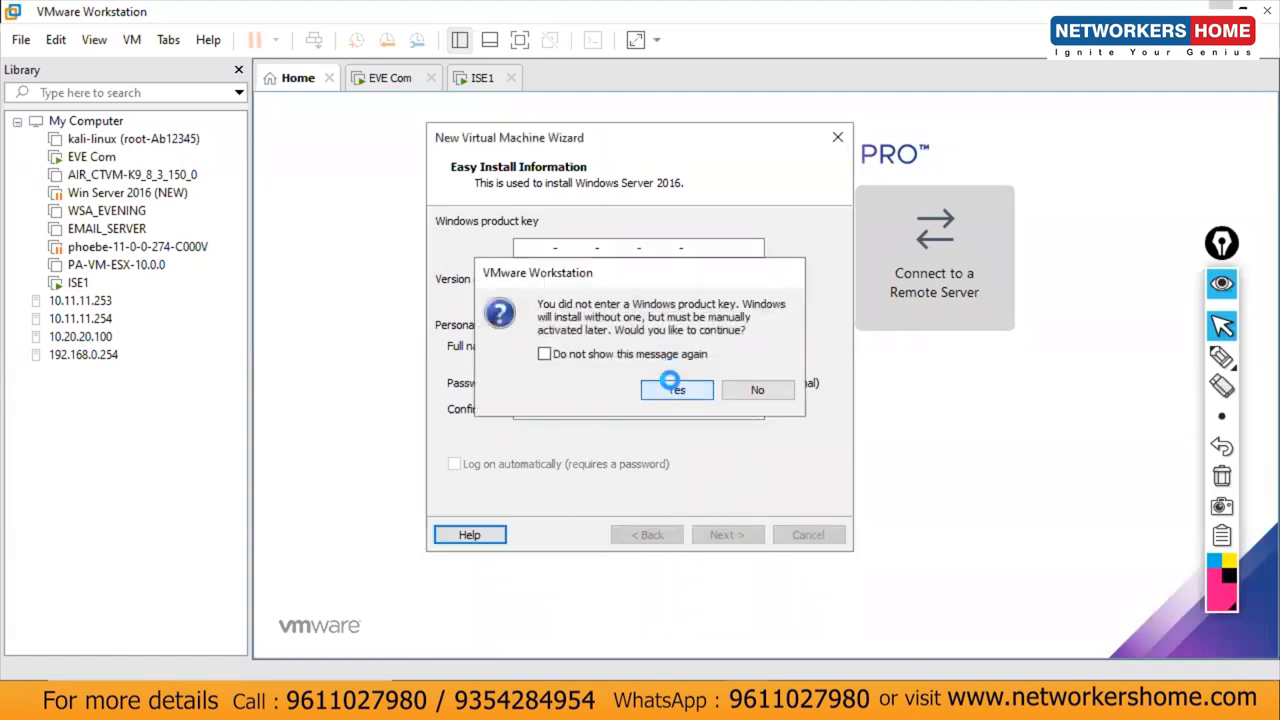
left_click(672, 388)
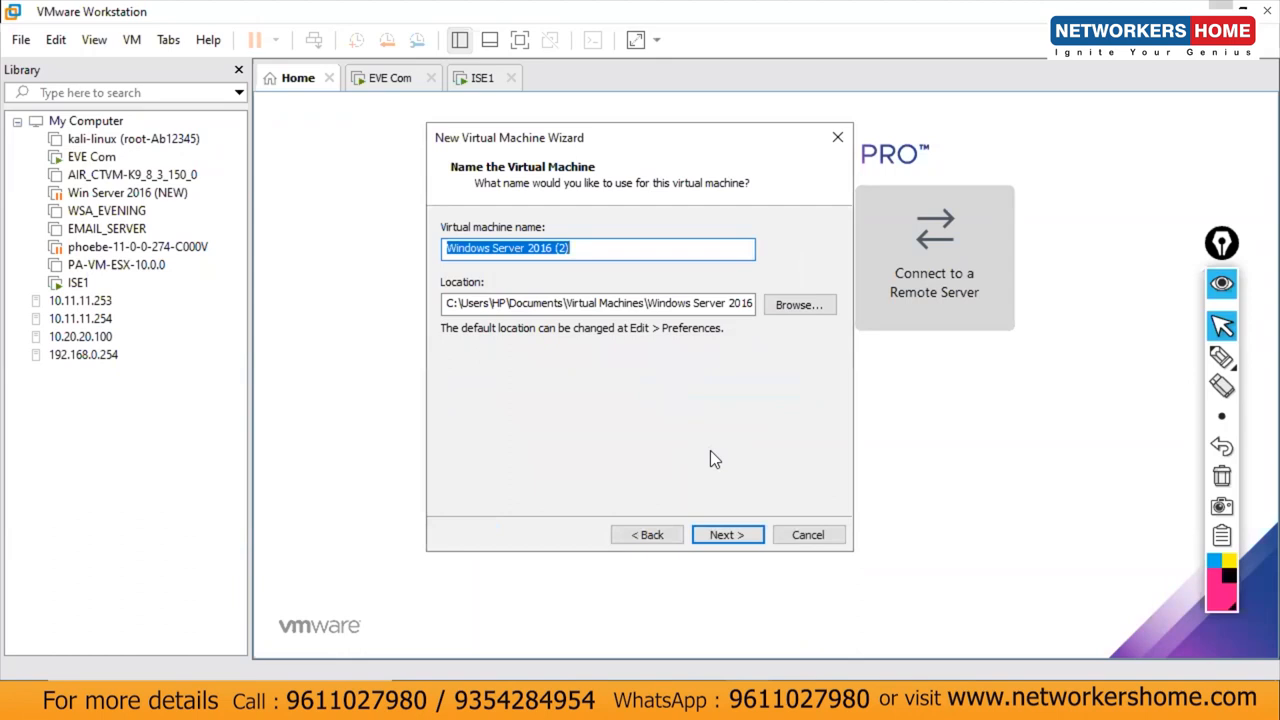
type("AD_D")
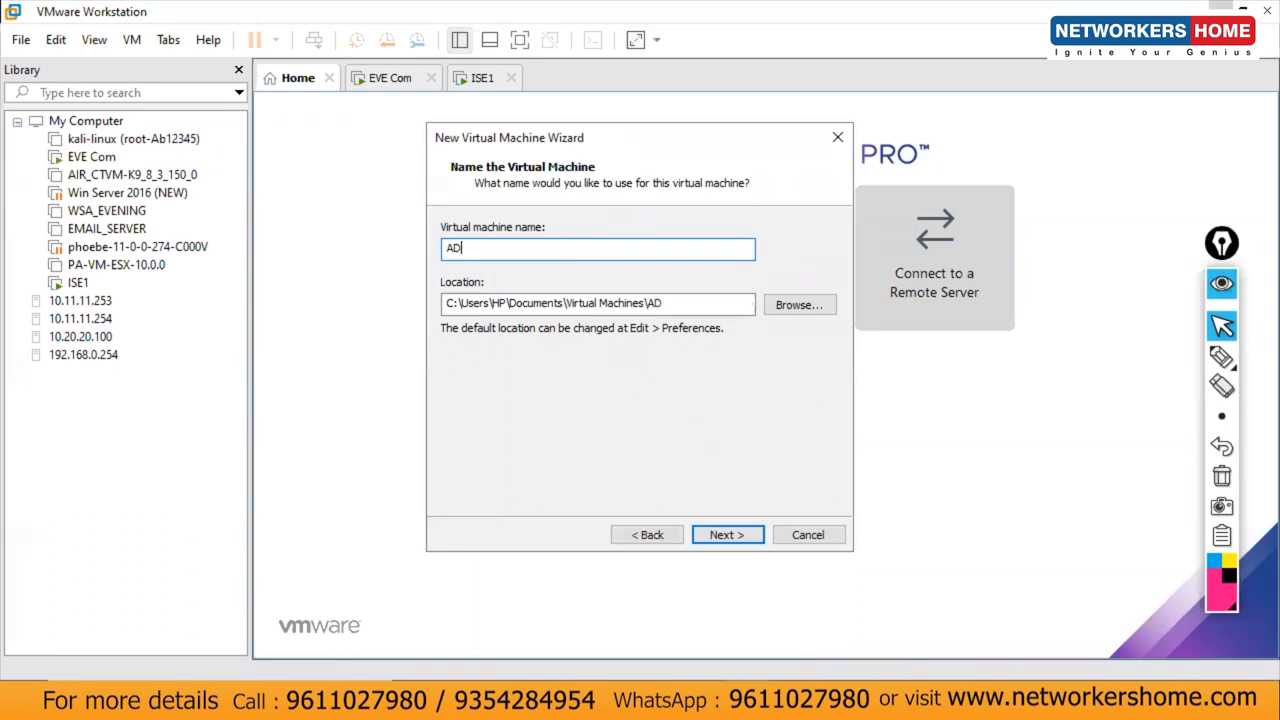
type("NS")
left_click(713, 537)
left_click(712, 533)
left_click(720, 534)
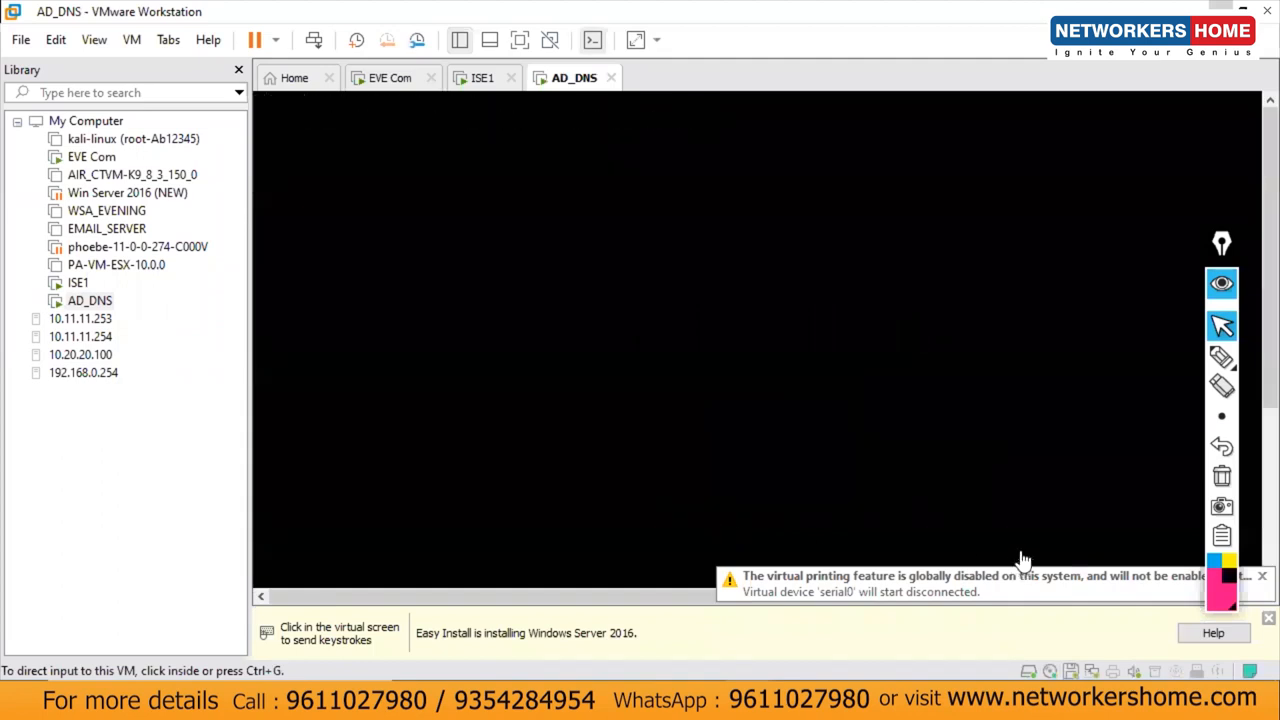
Step: Boot the AD_DNS VM into Windows Setup from Boot Manager, then bring up Windows Search
left_click(806, 342)
key("Return")
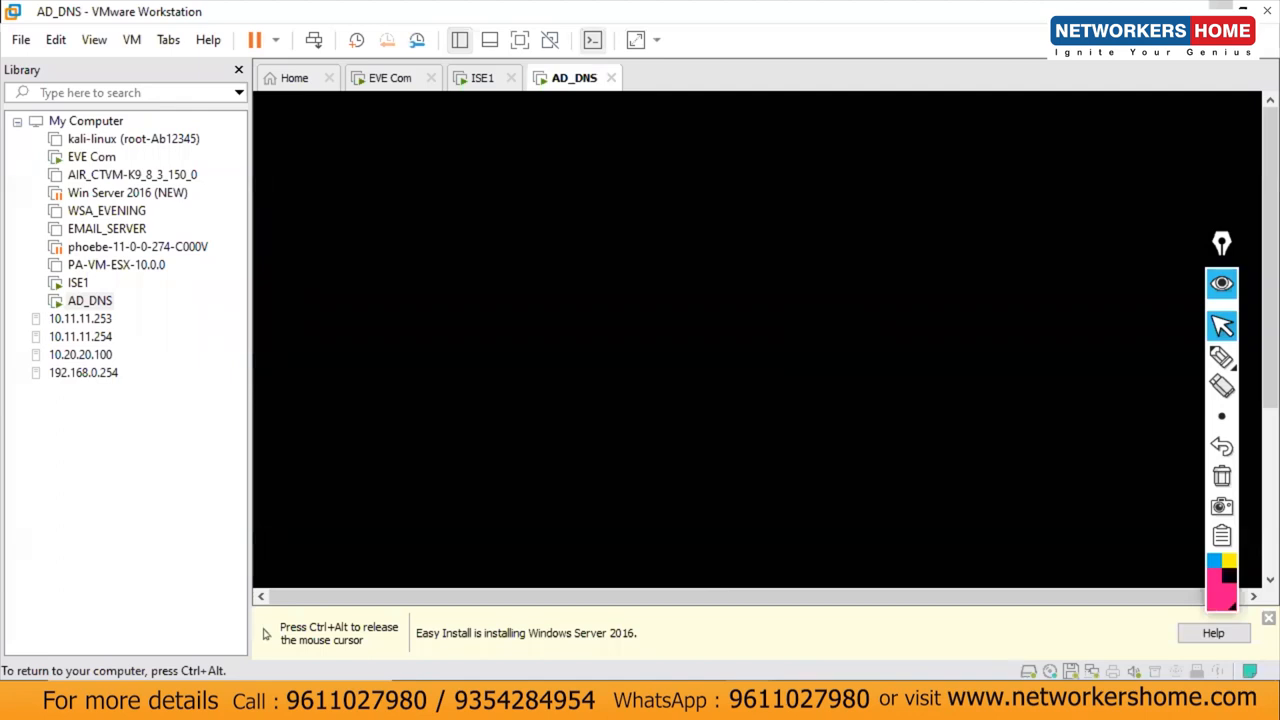
key("ctrl+alt")
left_click(1267, 618)
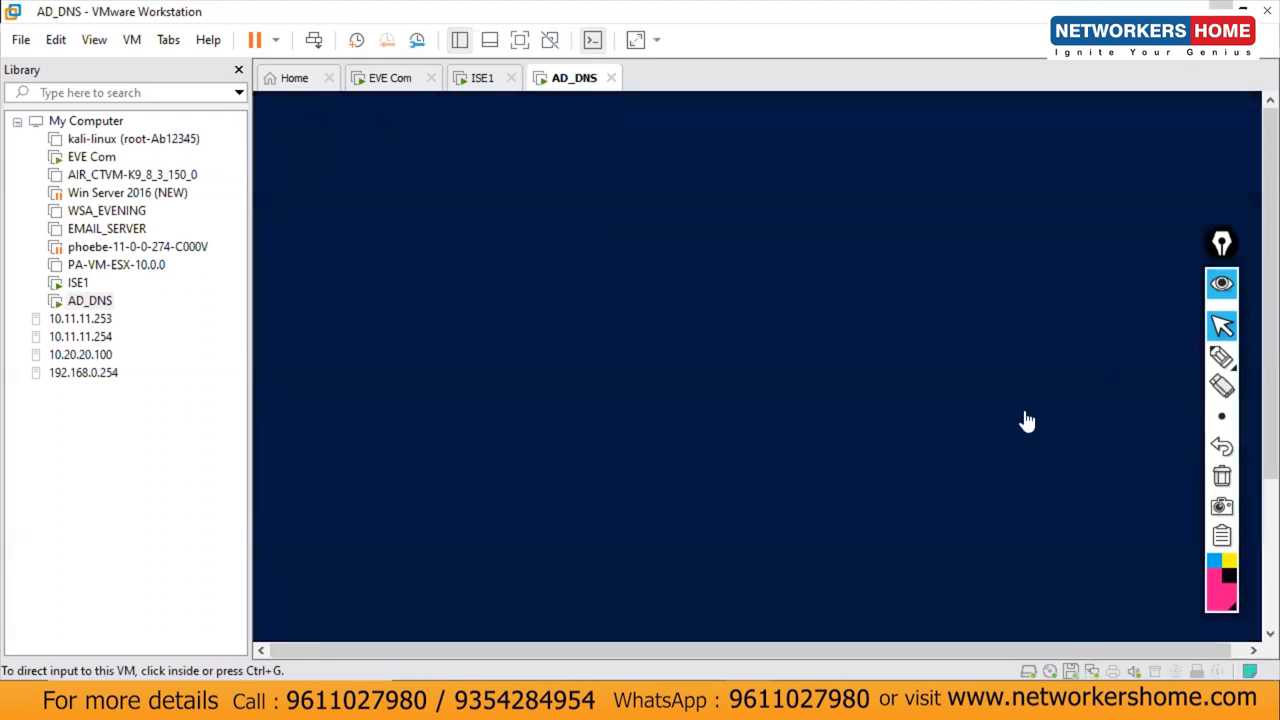
left_click(1025, 421)
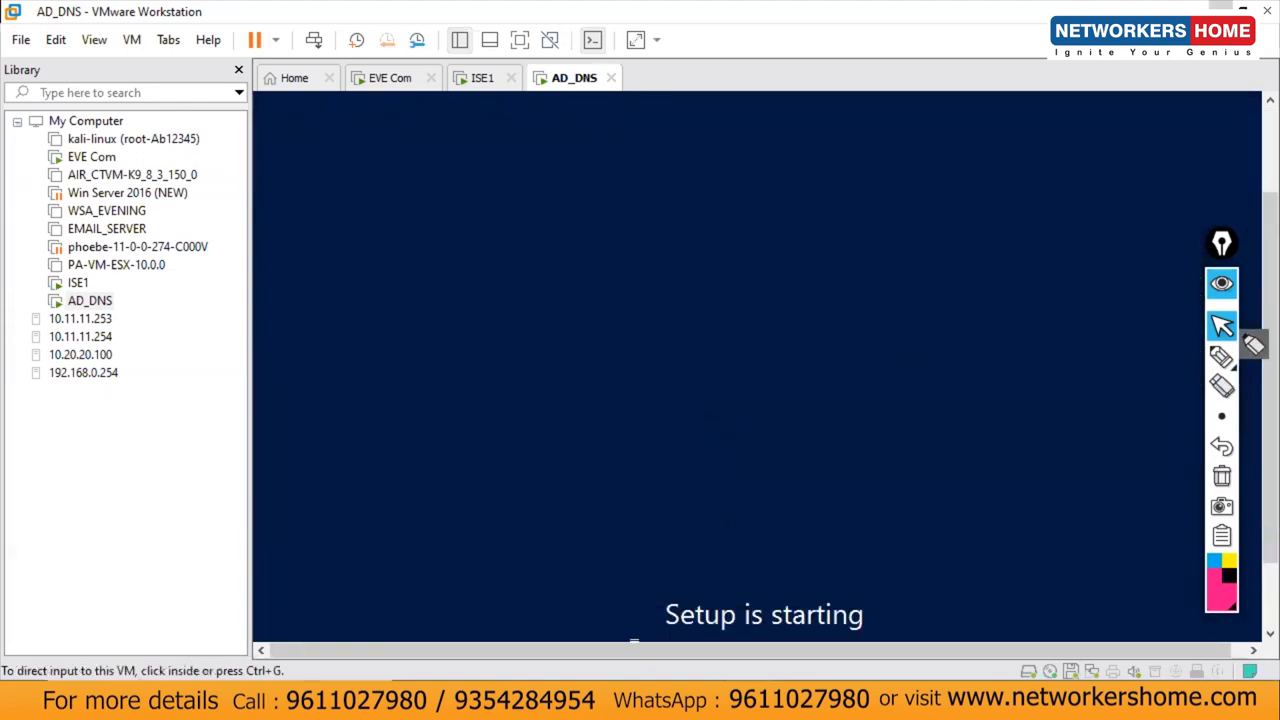
left_click(346, 698)
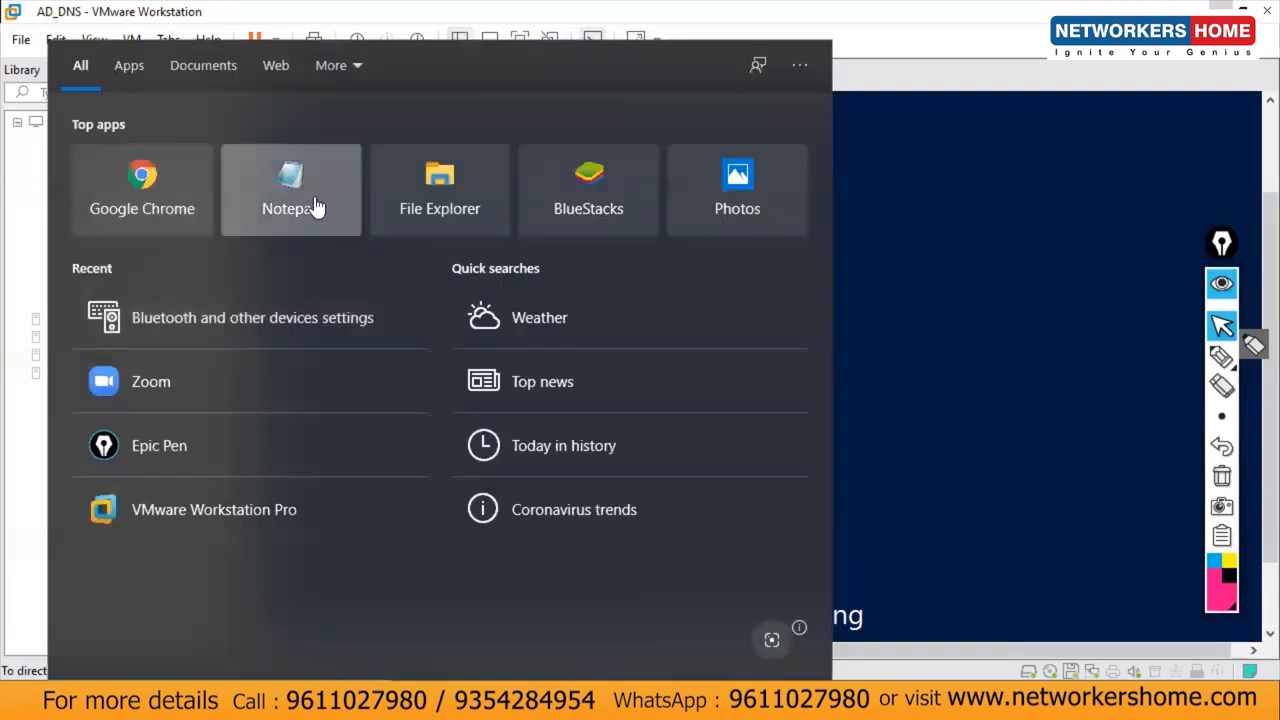
Step: Start all nodes in the EVE-NG lab and dock an empty Notepad on the right
left_click(314, 205)
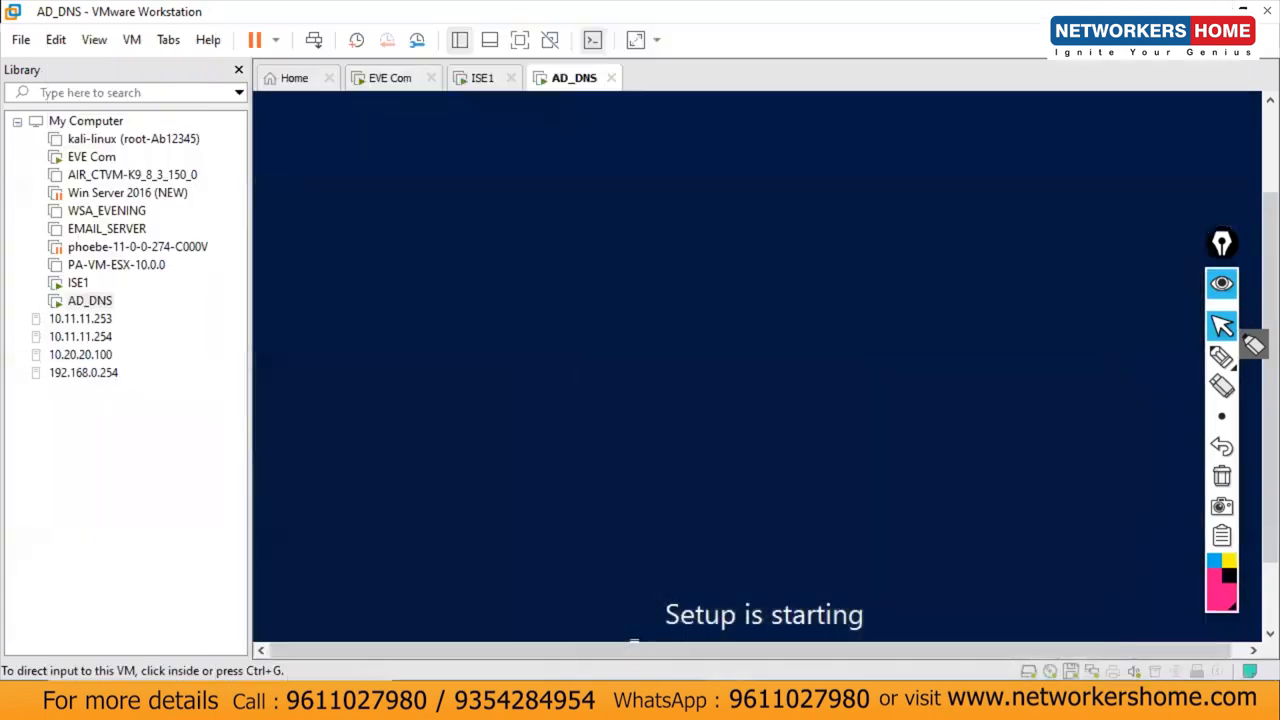
left_click(1219, 10)
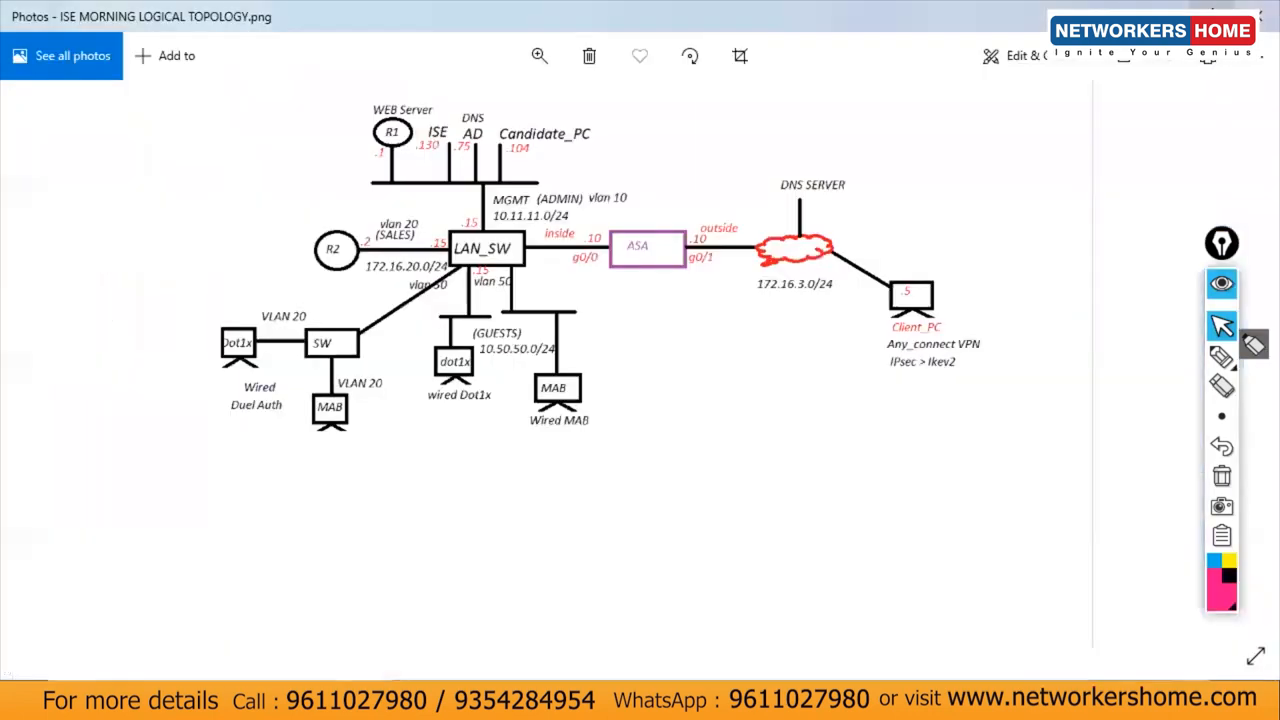
left_click(1166, 15)
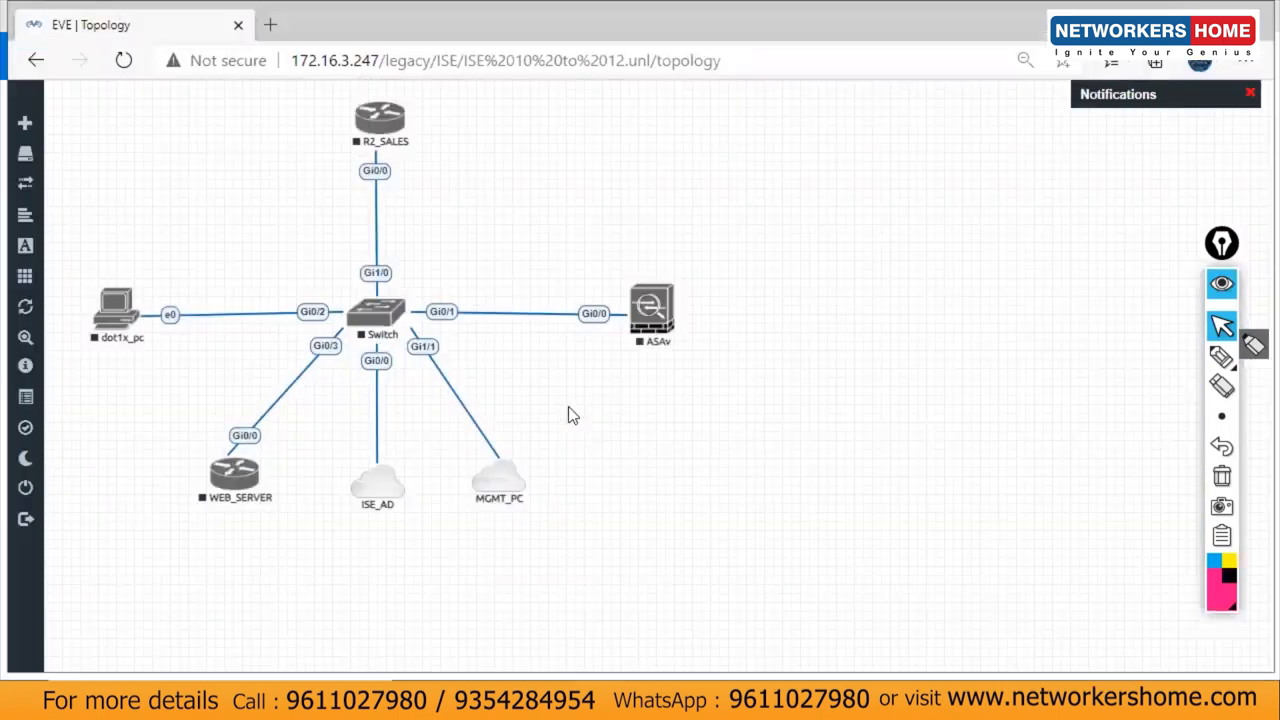
left_click(40, 279)
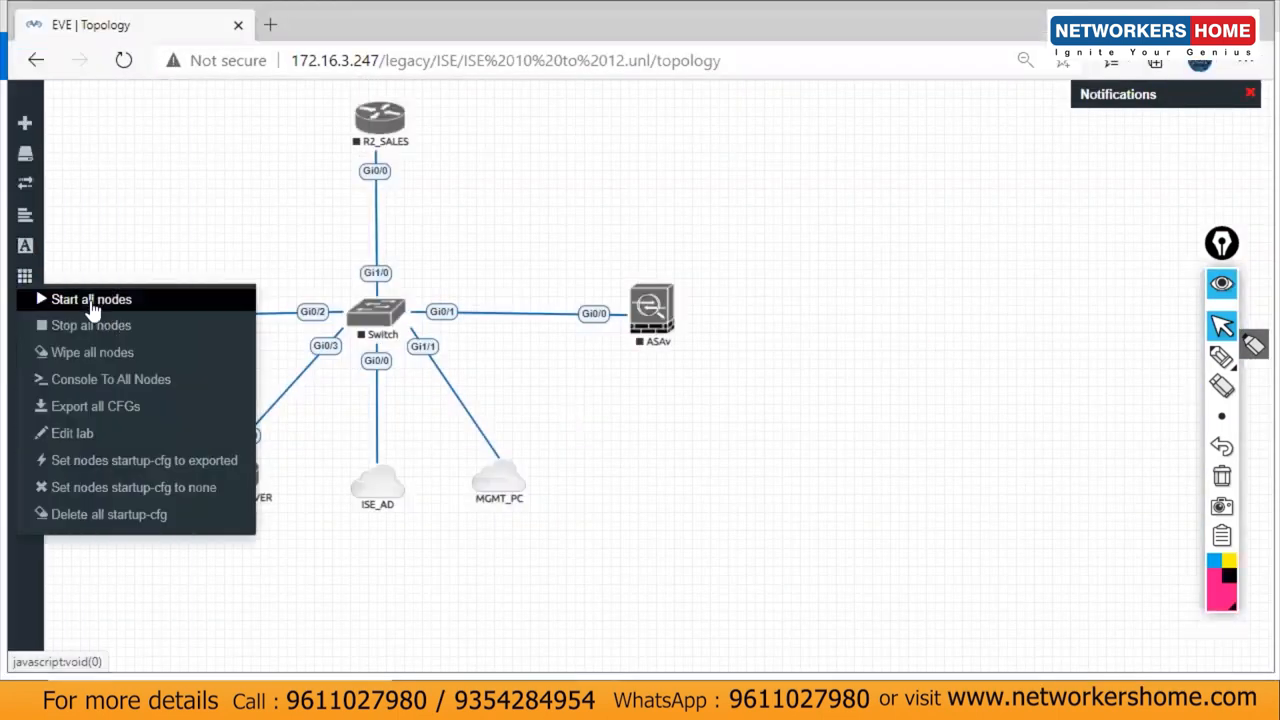
left_click(91, 303)
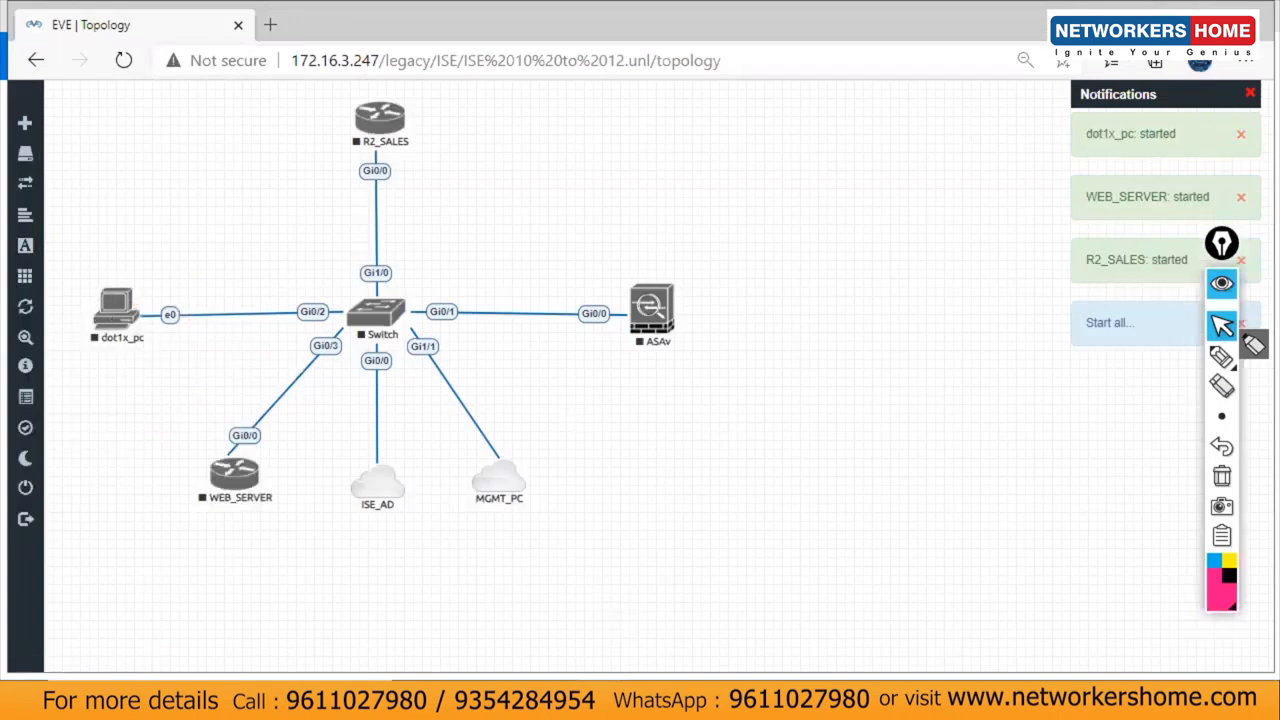
left_click(640, 700)
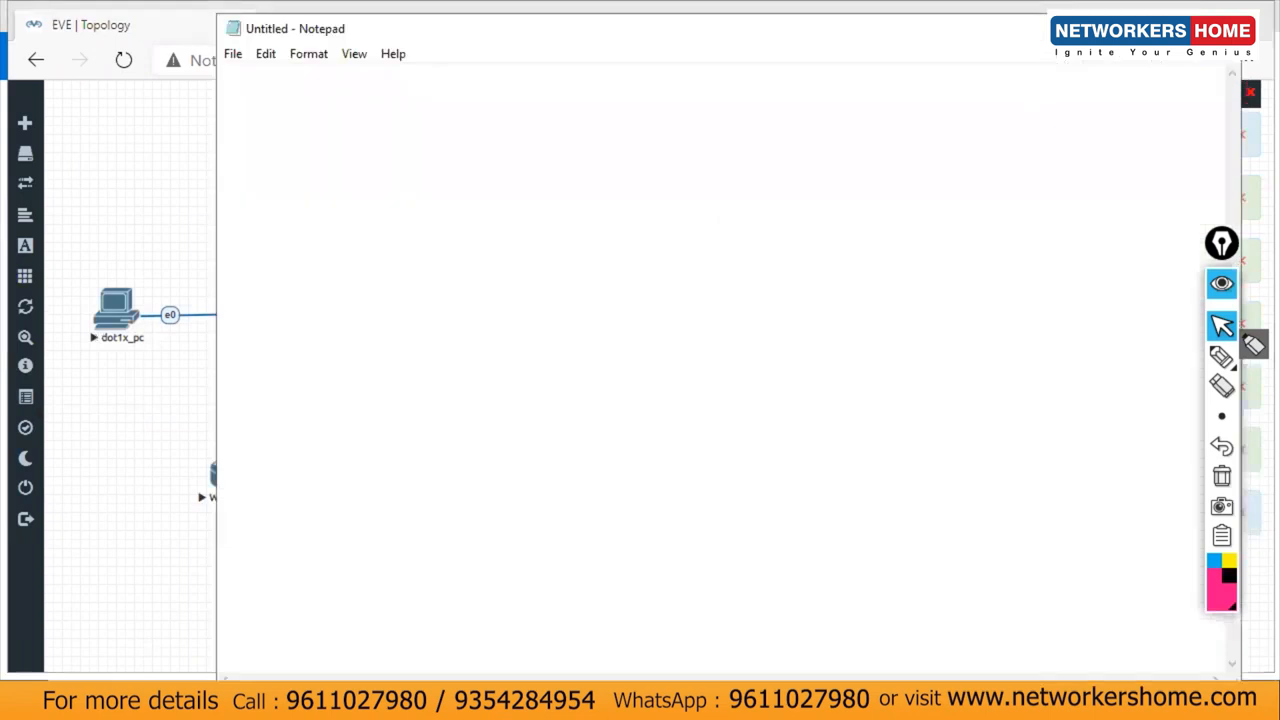
left_click_drag(1004, 37, 1004, 54)
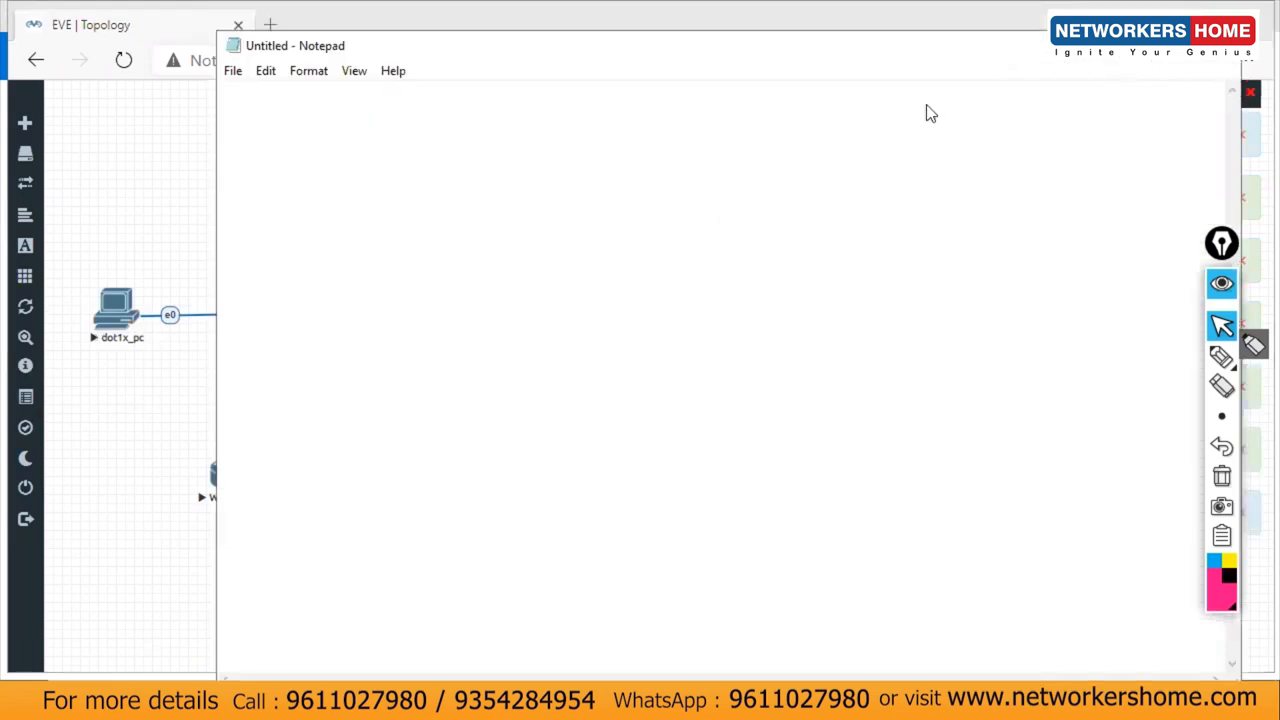
left_click_drag(784, 46, 1177, 66)
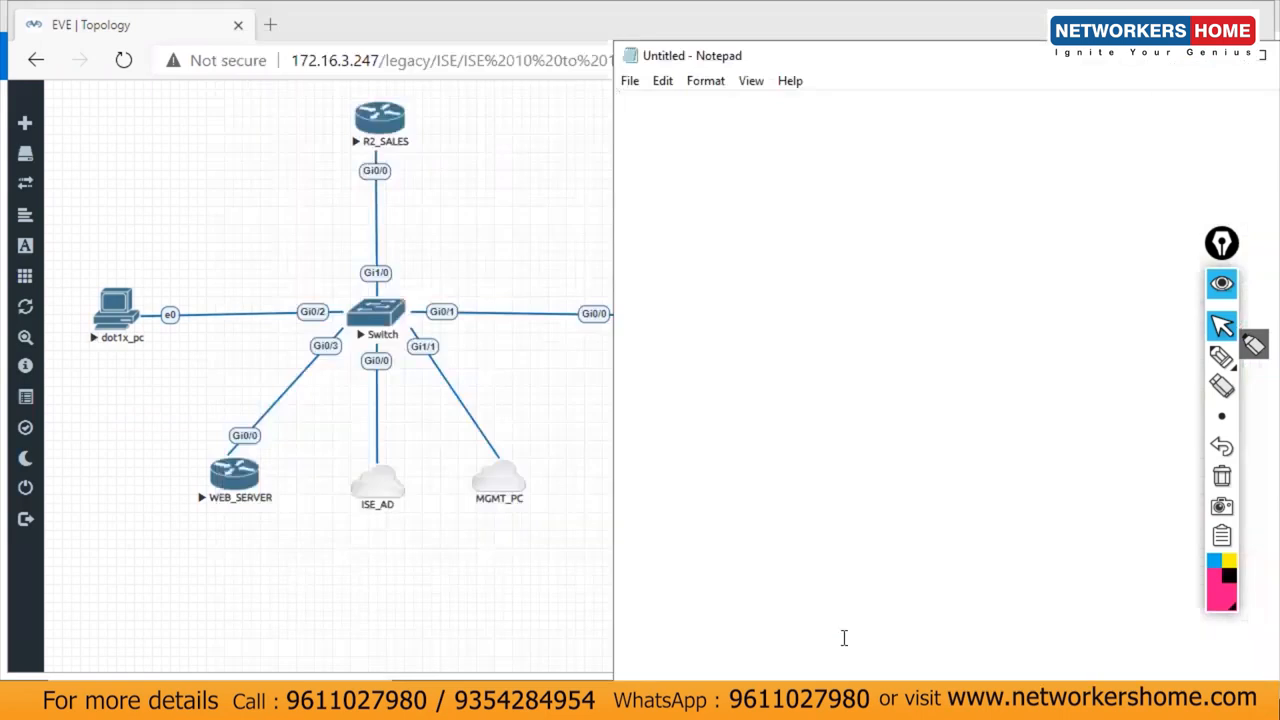
Step: Begin installing Windows Server 2016 DataCenter - STD on the AD_DNS virtual machine
left_click(727, 701)
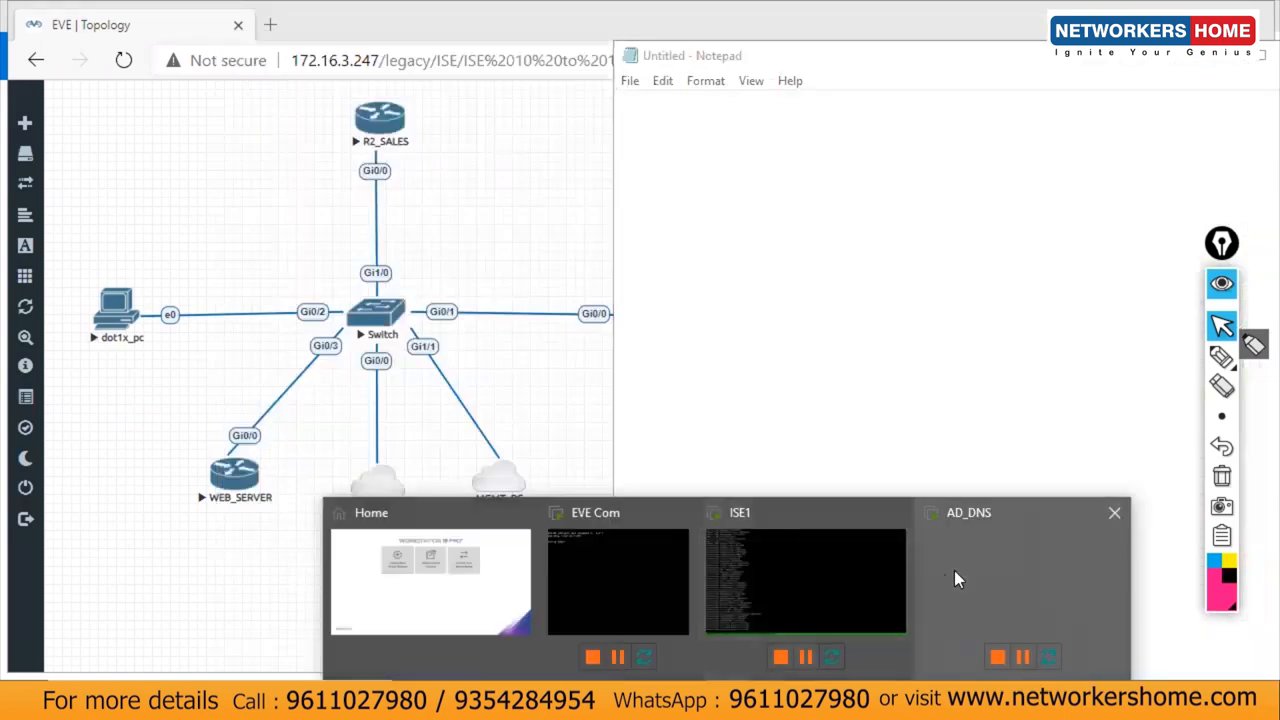
left_click(954, 570)
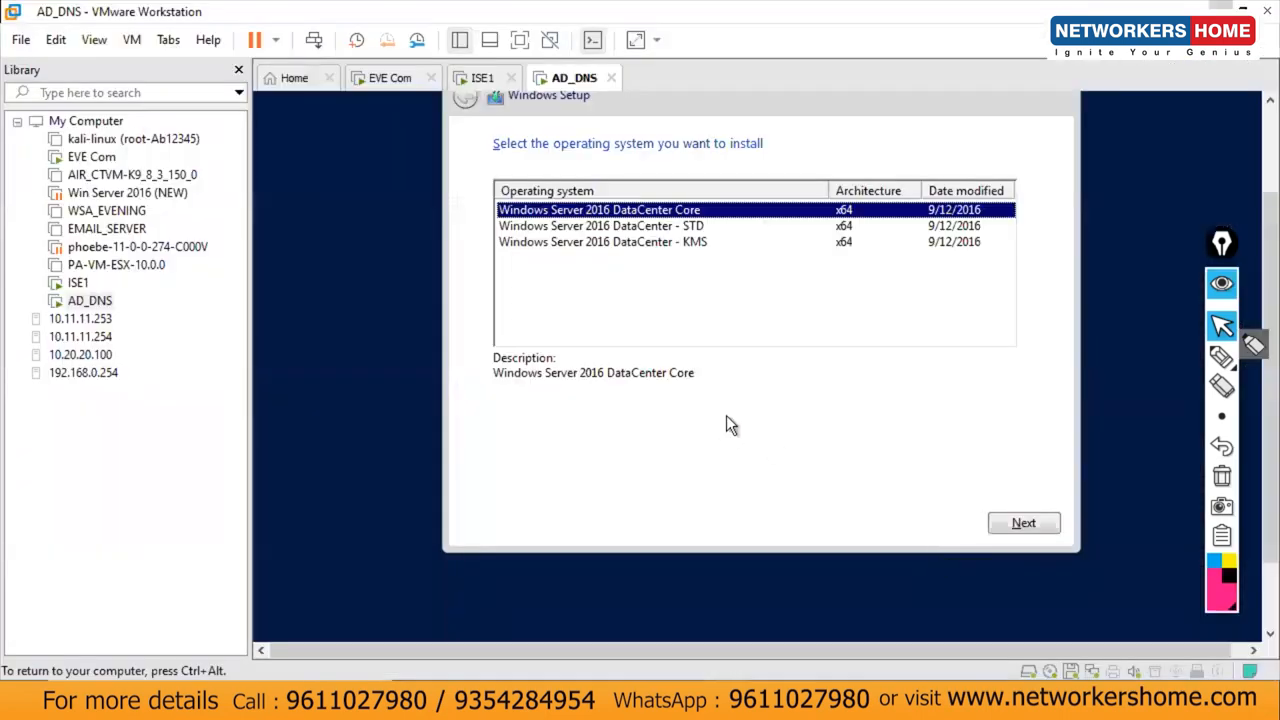
left_click(678, 228)
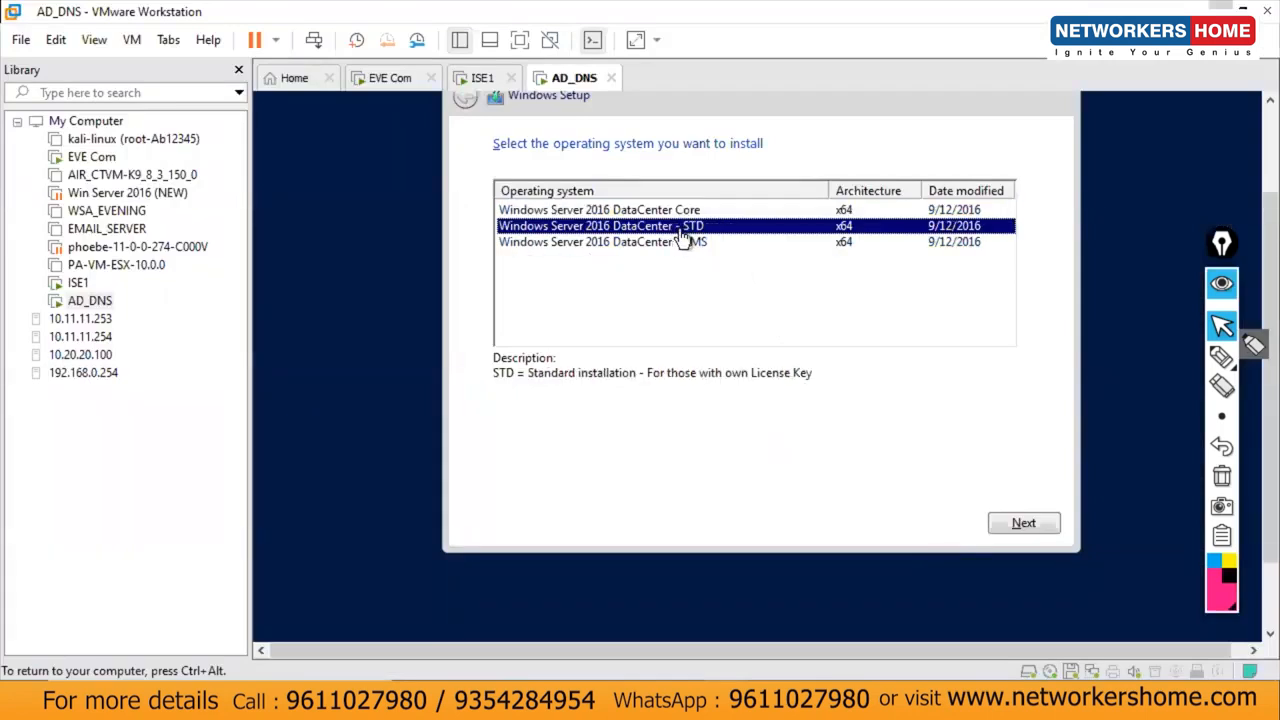
left_click(1025, 522)
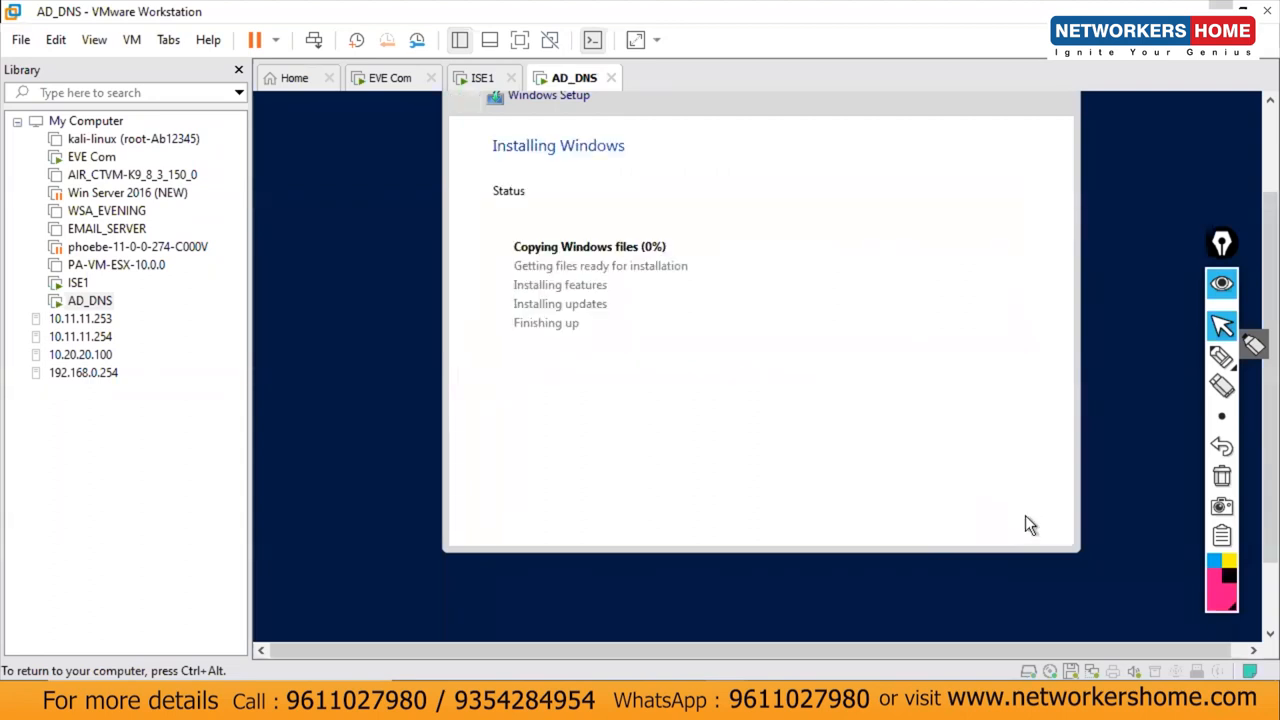
key("ctrl+alt")
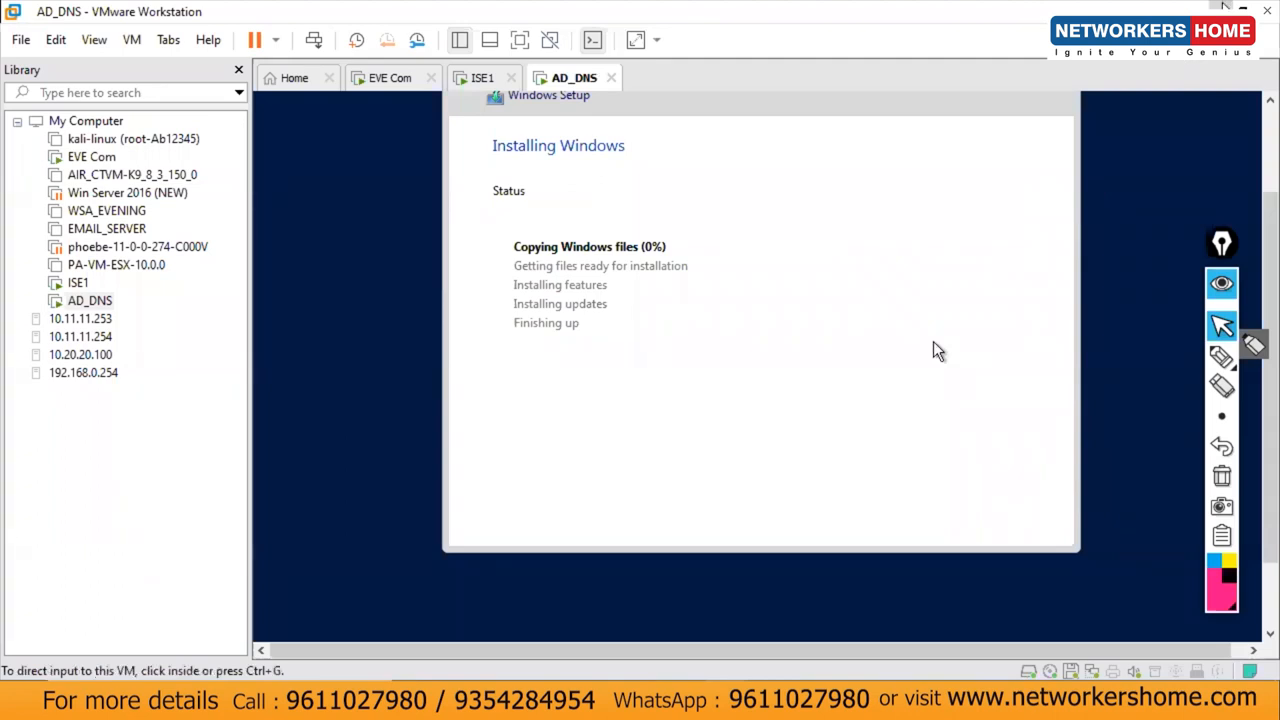
left_click(1242, 10)
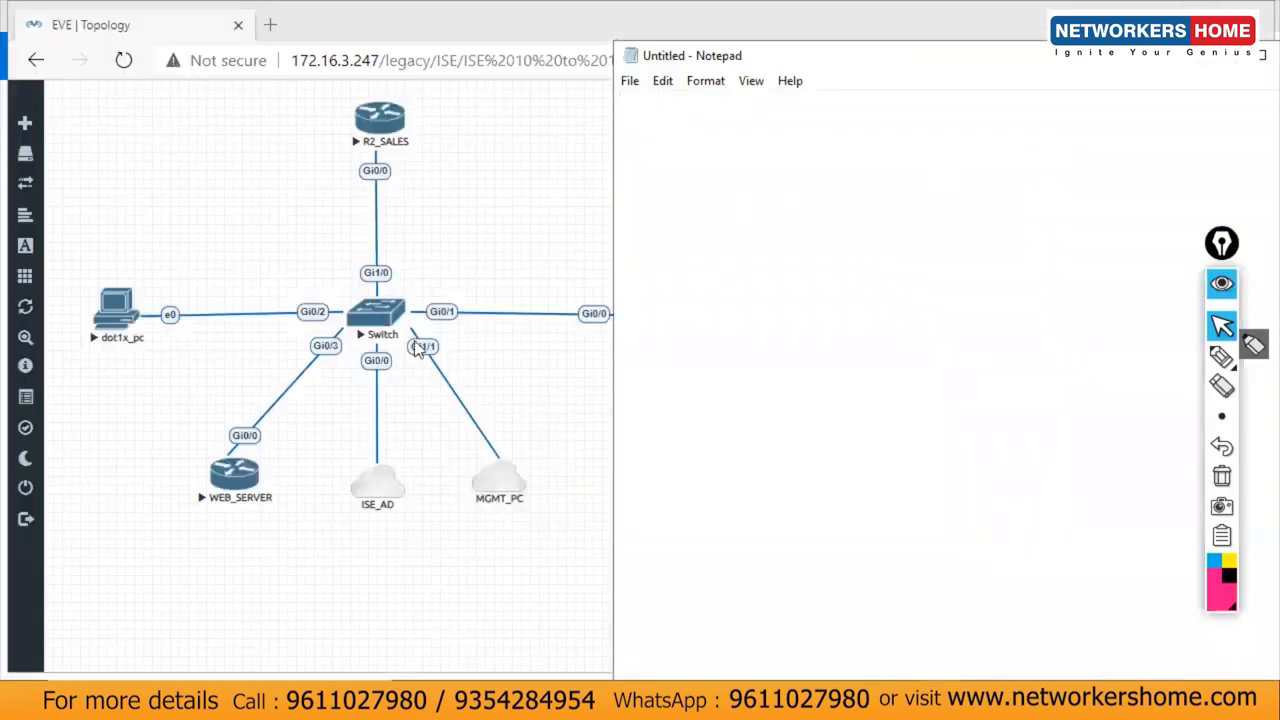
Step: Type an 'L2 config' heading followed by en, conf t and hostname sw lines
left_click(796, 228)
left_click_drag(869, 57, 928, 35)
type("L2")
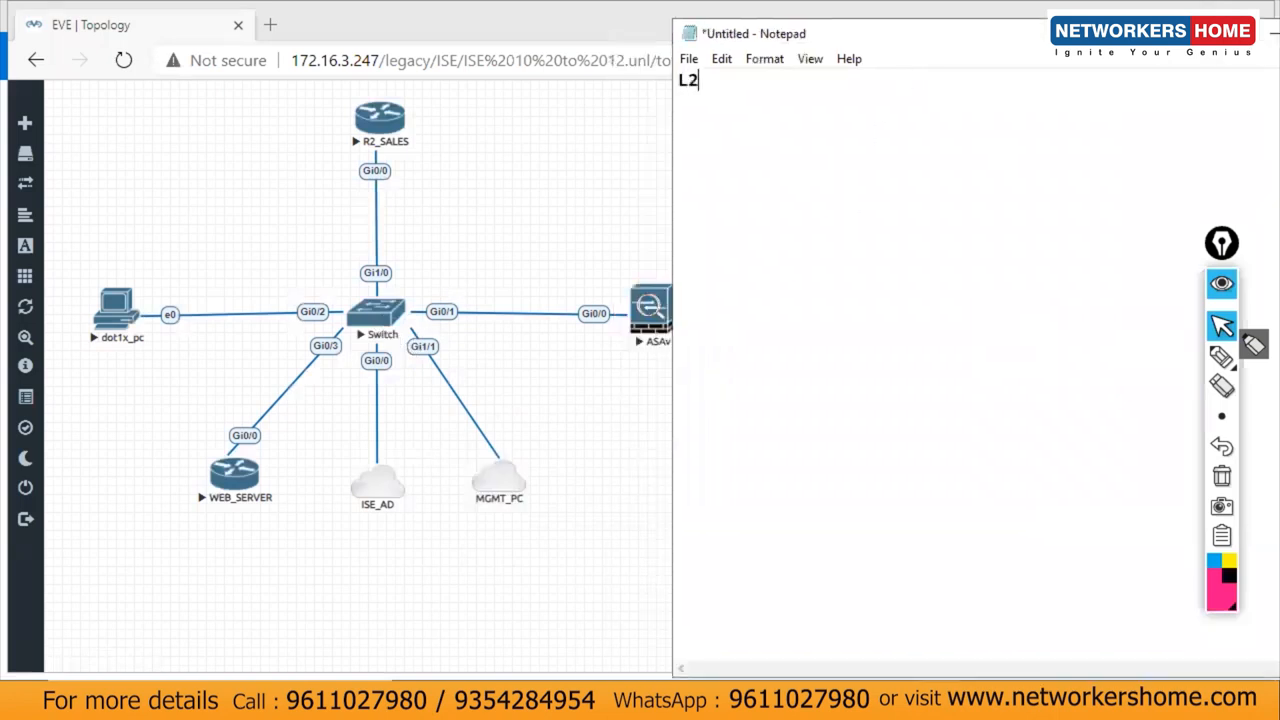
type(" config")
key("Return")
key("Return")
key("Return")
type("en")
key("Return")
type("conf t")
key("Return")
type("hostnaw")
key("BackSpace")
type("me sw")
key("Return")
key("Return")
Step: Add the line 'int range g0/0, g0/1, g1/1, g0/3'
type("int ")
type("ran")
type("ge")
type(" g")
type("0")
type(".")
type("1")
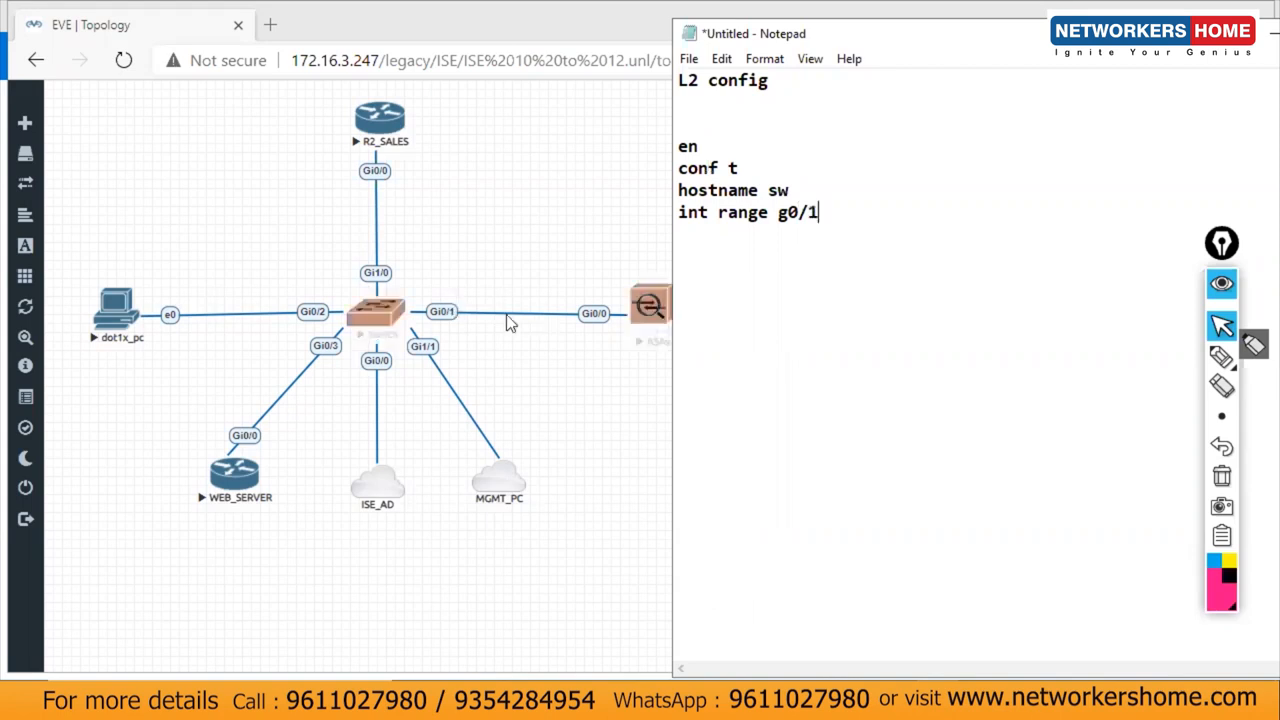
type(",")
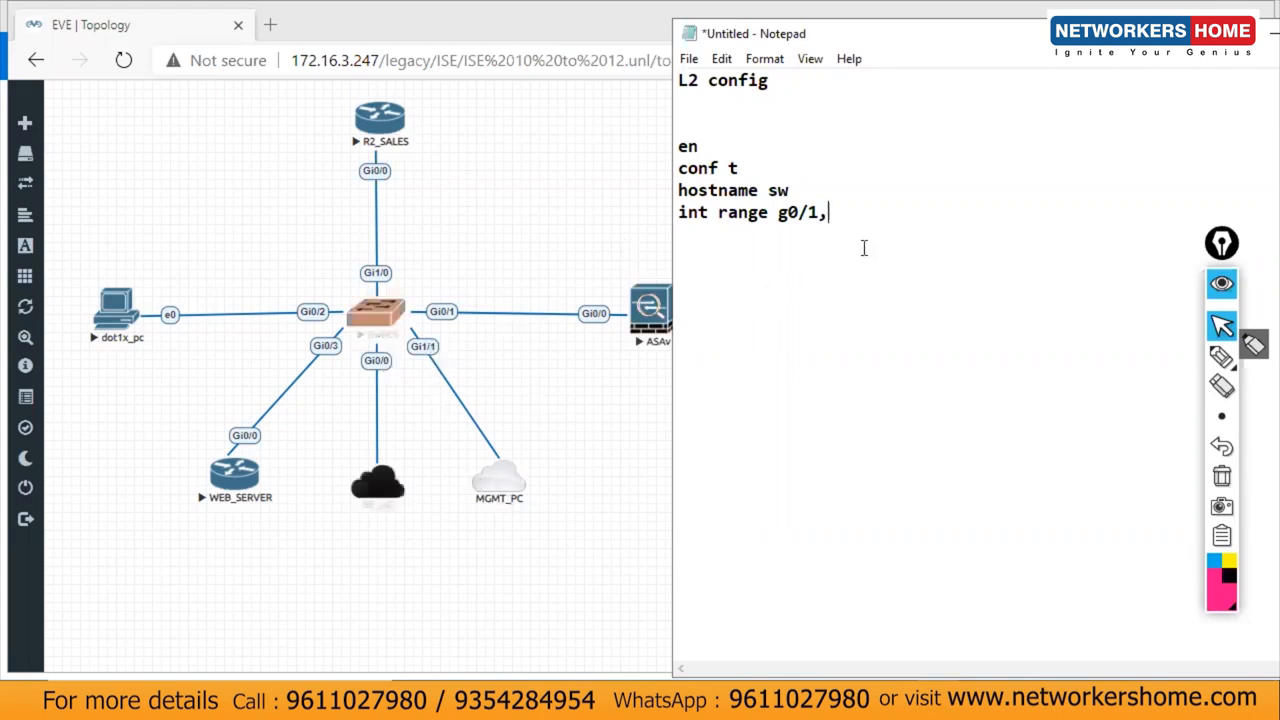
key("BackSpace")
key("BackSpace")
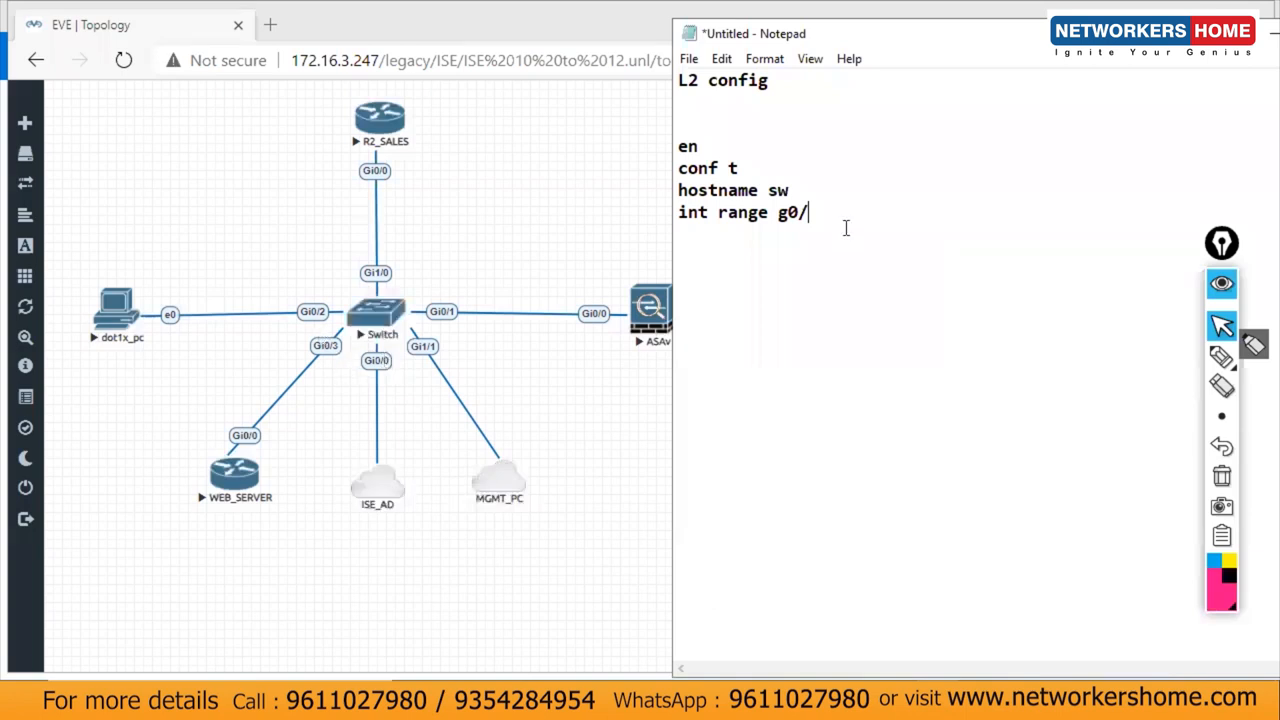
type("0,")
type("g0/1,")
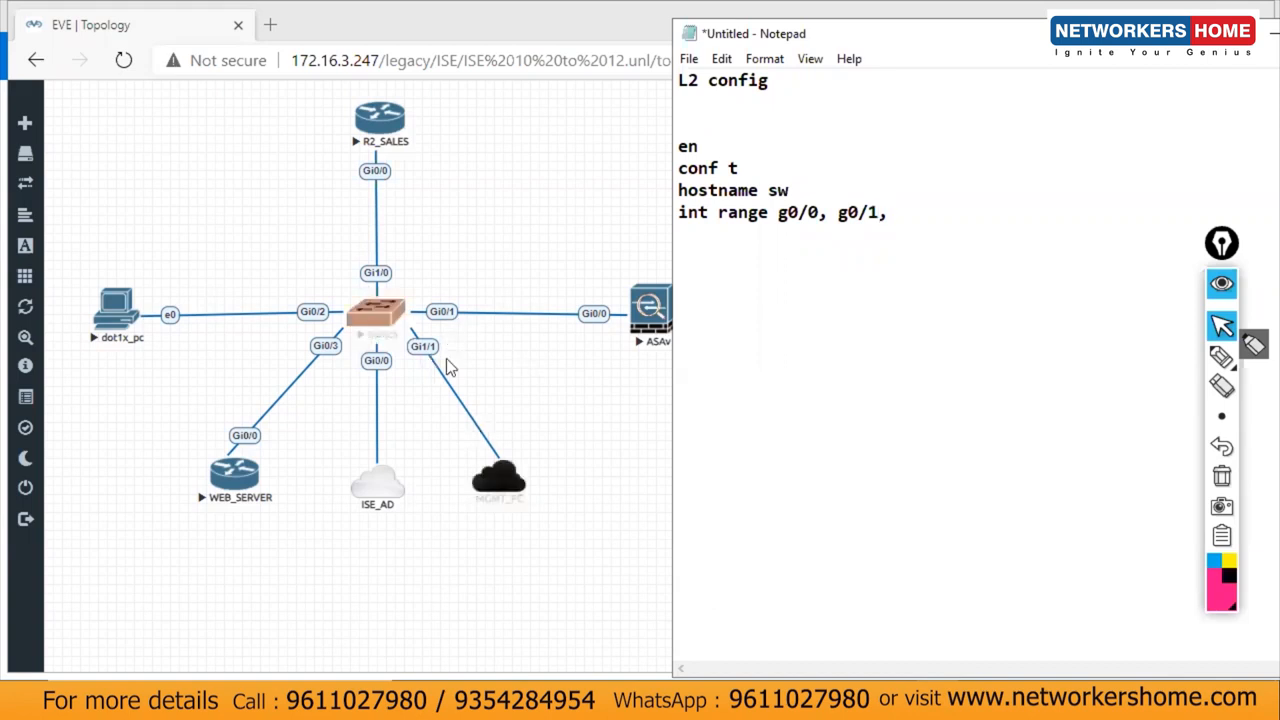
type(" g1/1")
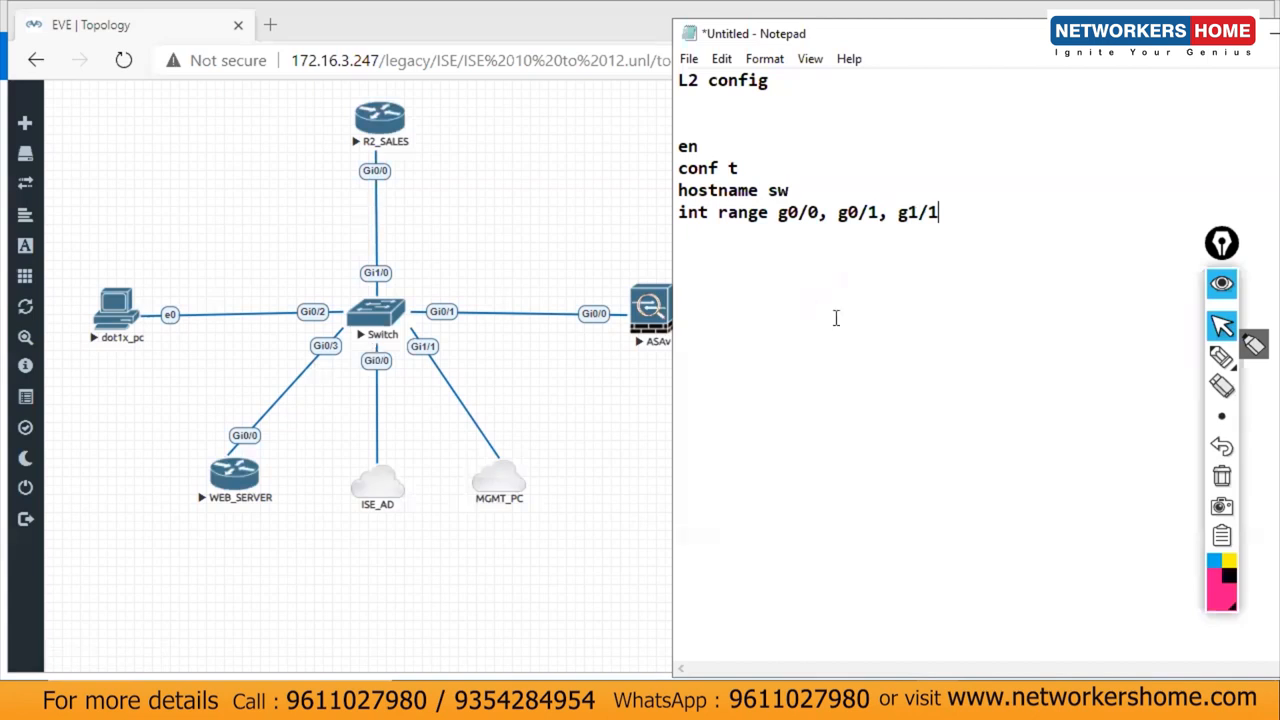
type(", g0/3")
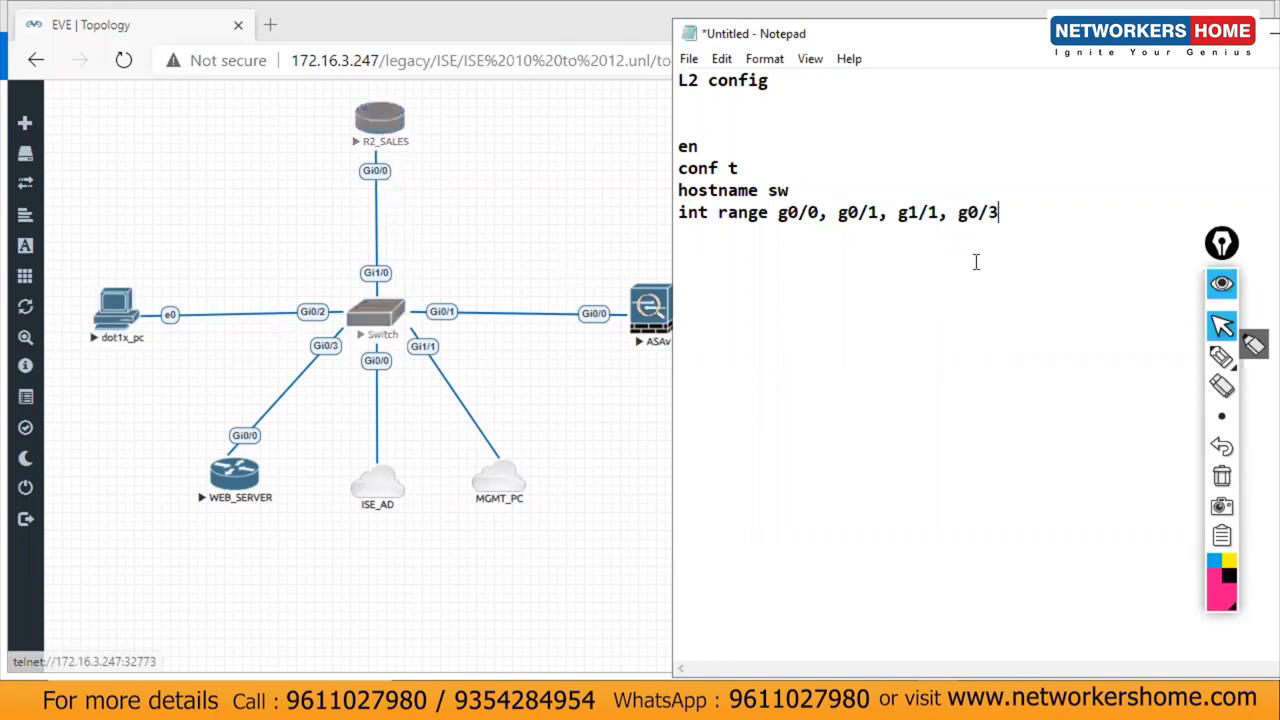
key("Return")
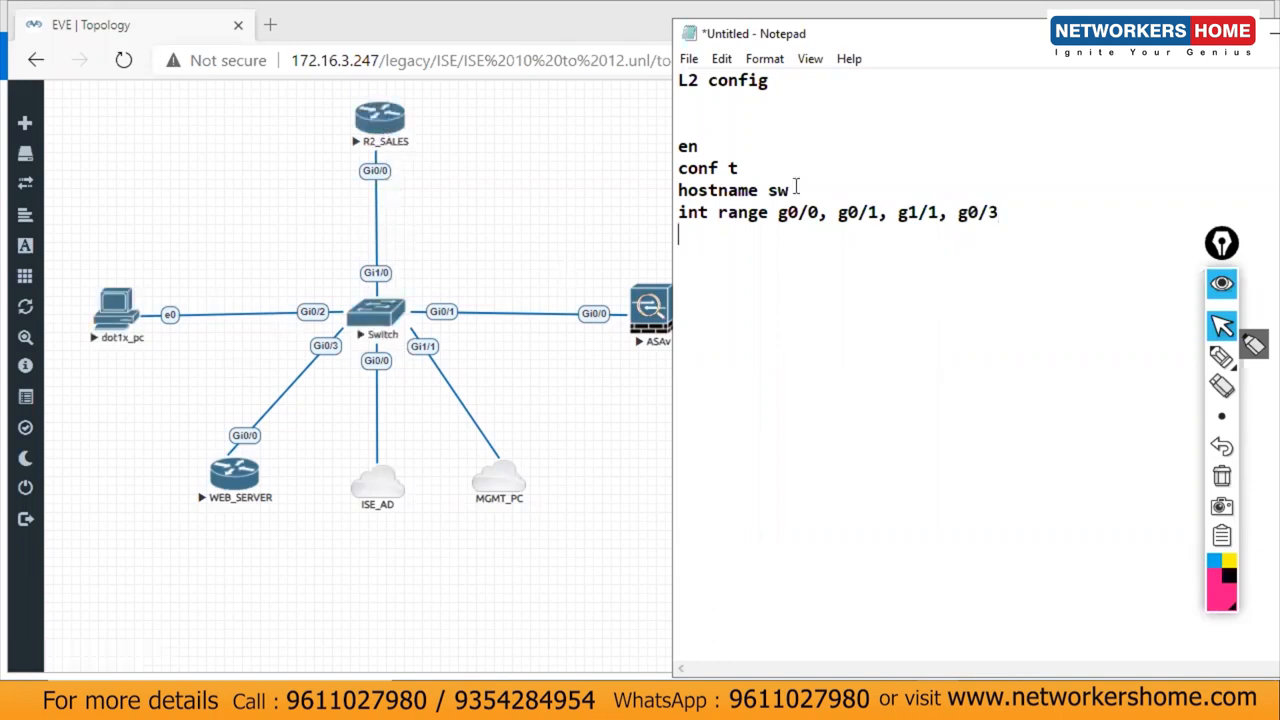
Step: Insert vlan 10, vlan 20 and vlan 50 lines after conf t
left_click(740, 168)
key("Return")
type("vlan 1")
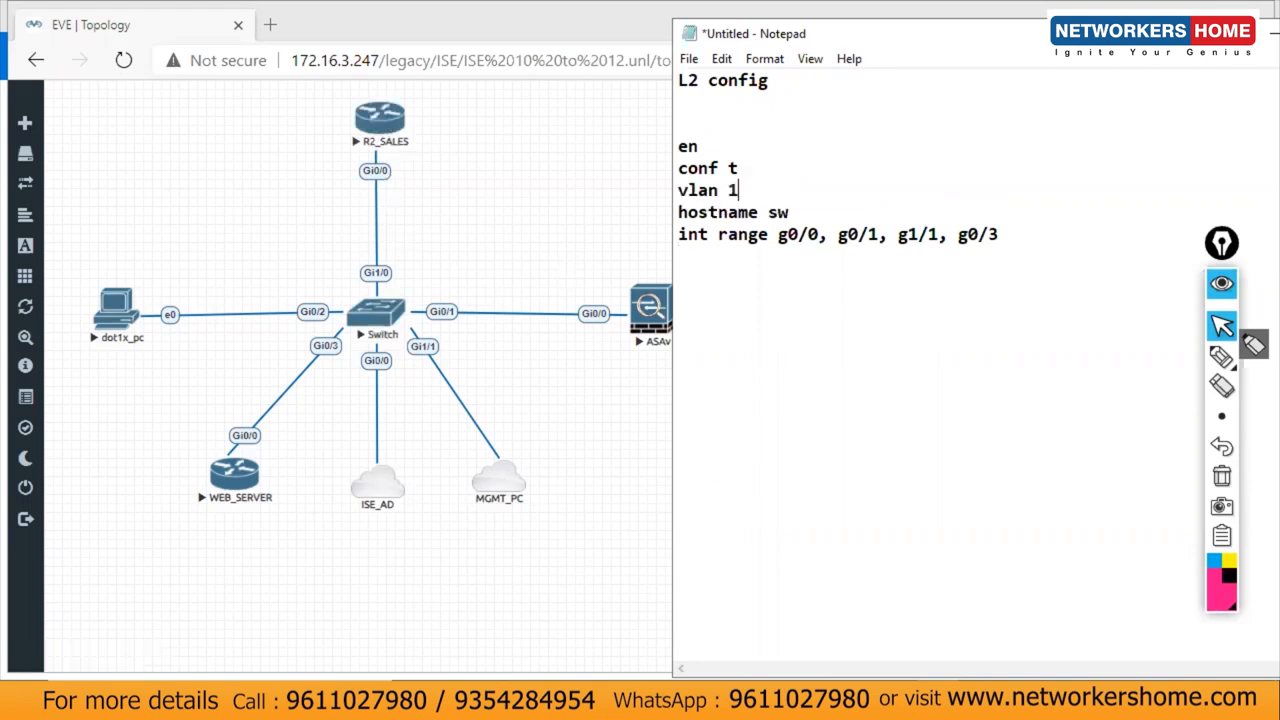
type("0")
key("Return")
type("vlan ")
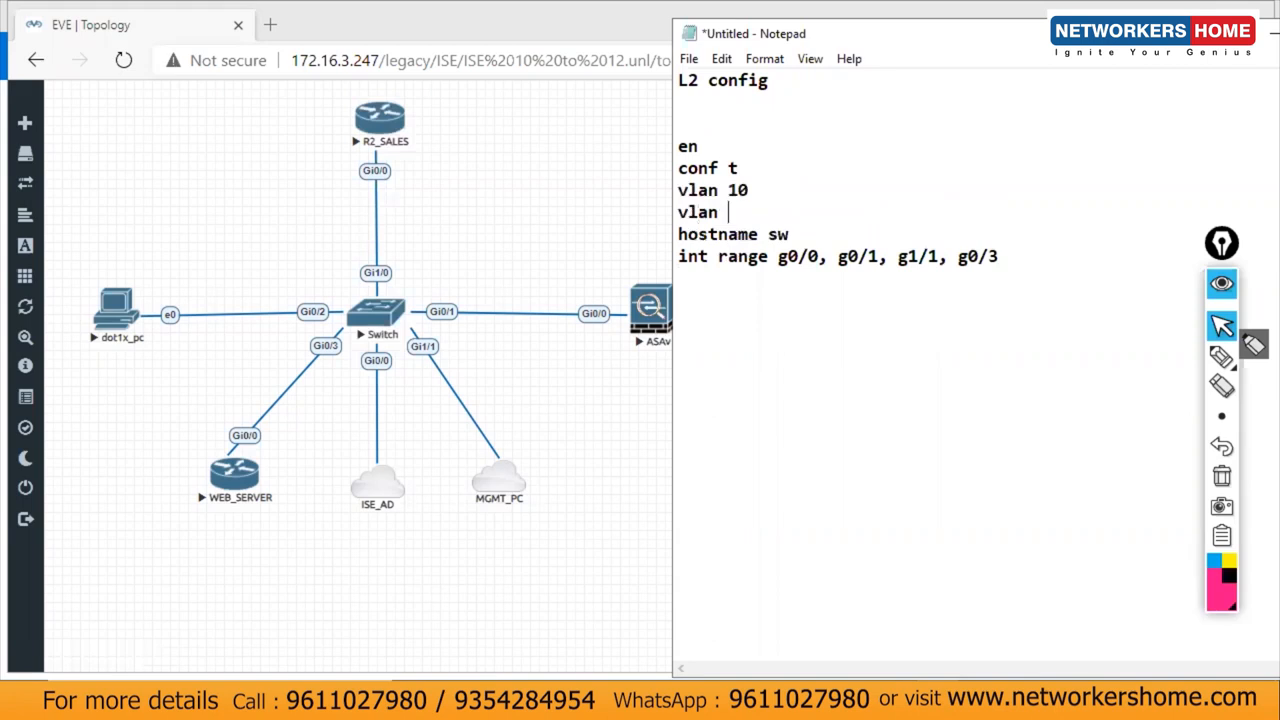
type("20")
key("Return")
type("vlan 3")
key("BackSpace")
type("50")
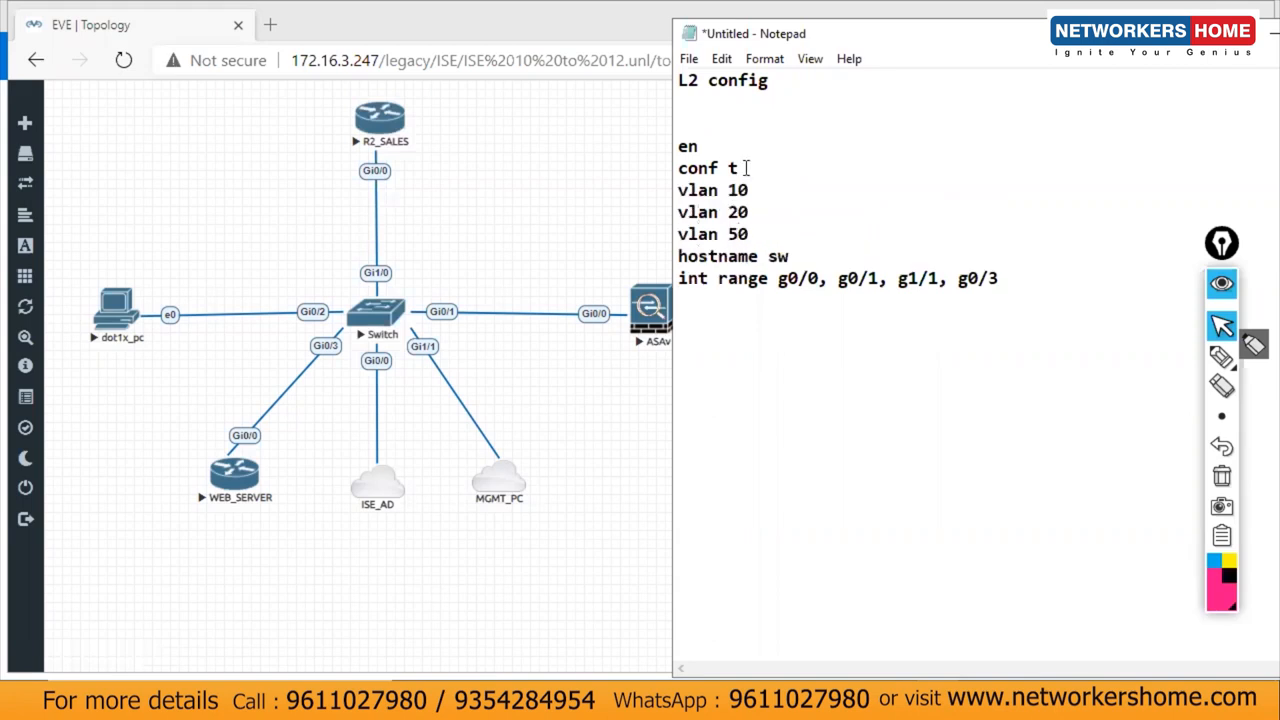
key("Up")
key("Up")
Step: Add a 'sw host' line beneath the interface range line
left_click(757, 234)
left_click(1046, 284)
key("Return")
type("sw host")
Step: Highlight the interface list and the word 'host' in sw host to point them out
double_click(755, 306)
left_click(755, 306)
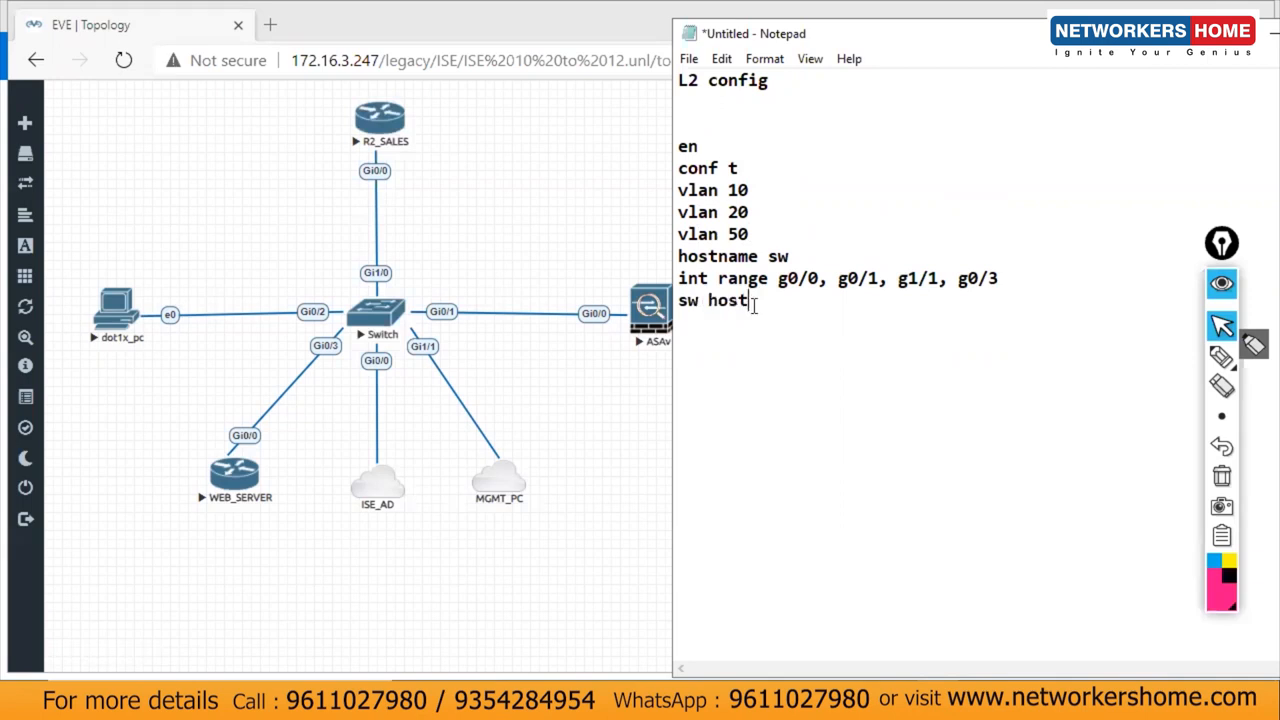
left_click(677, 306, "shift")
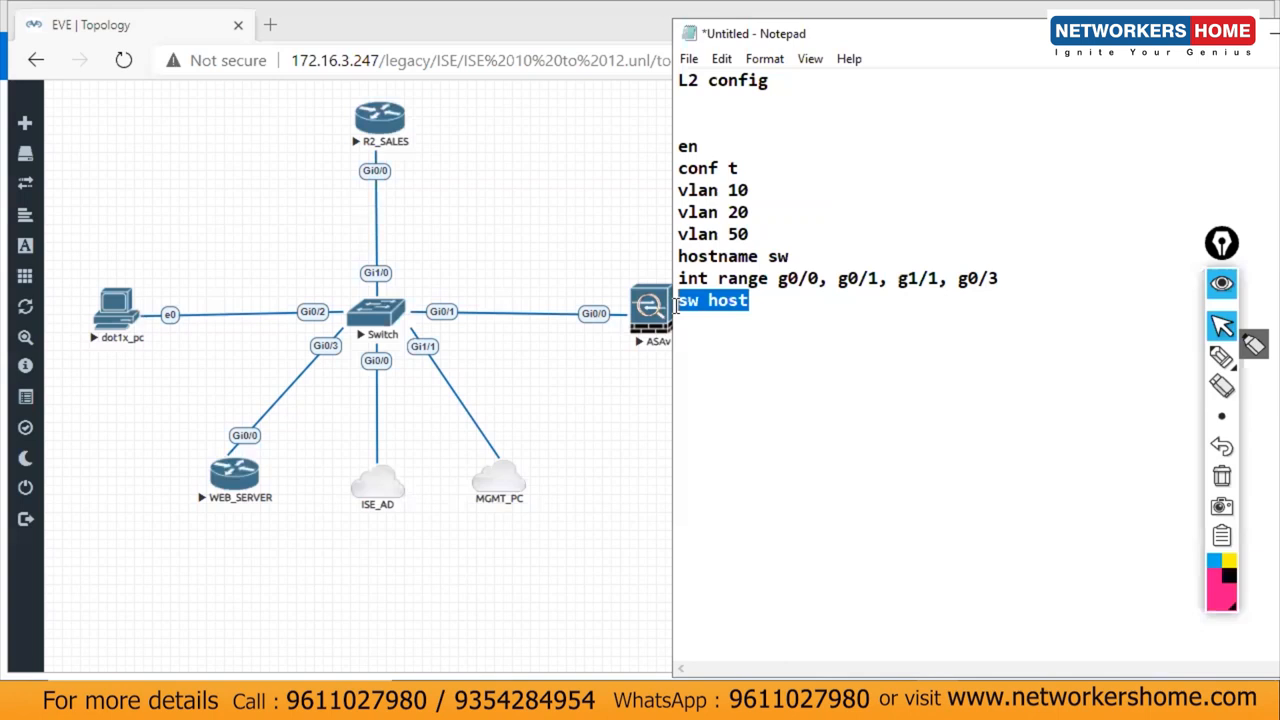
left_click(789, 277)
key("shift+End")
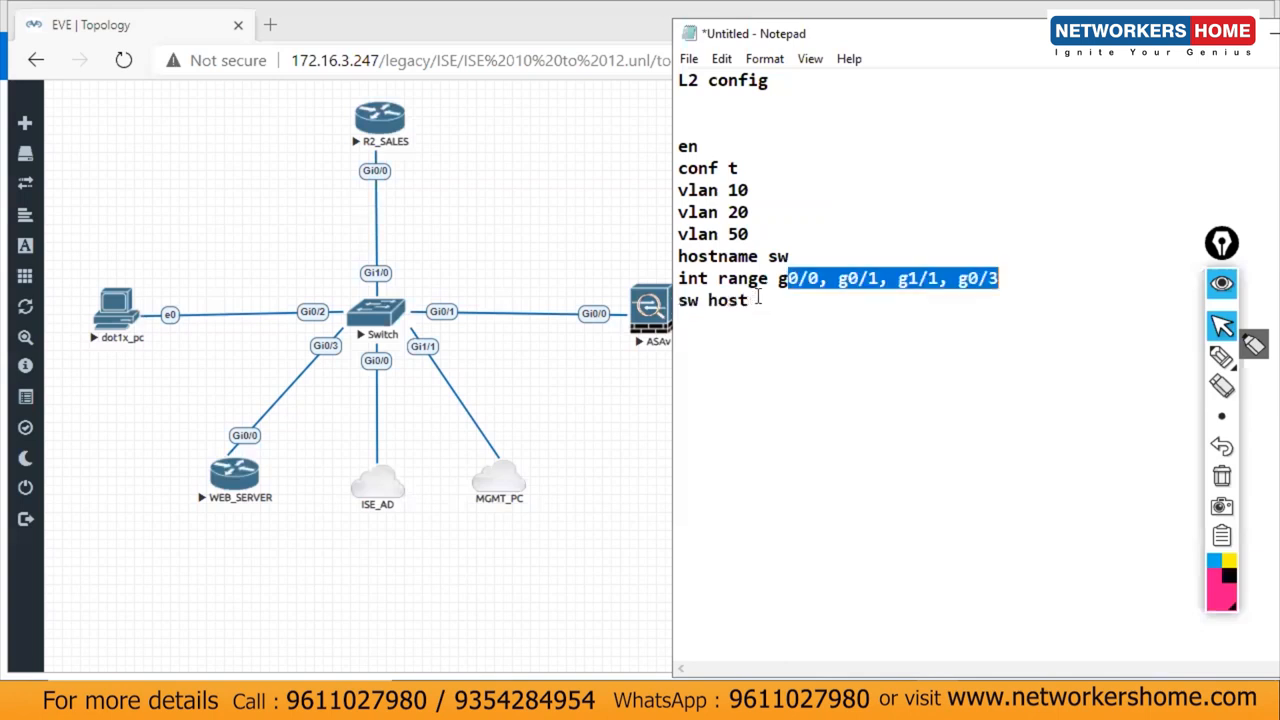
left_click(700, 300)
key("shift+End")
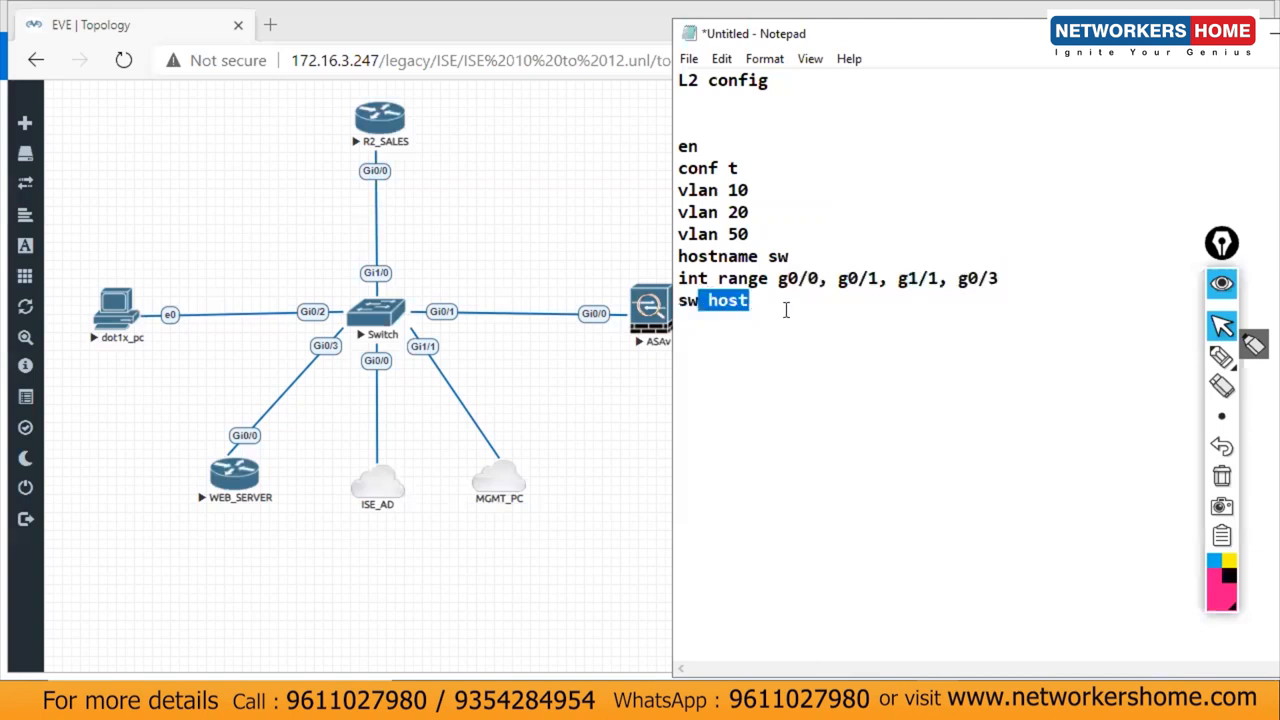
left_click(785, 309)
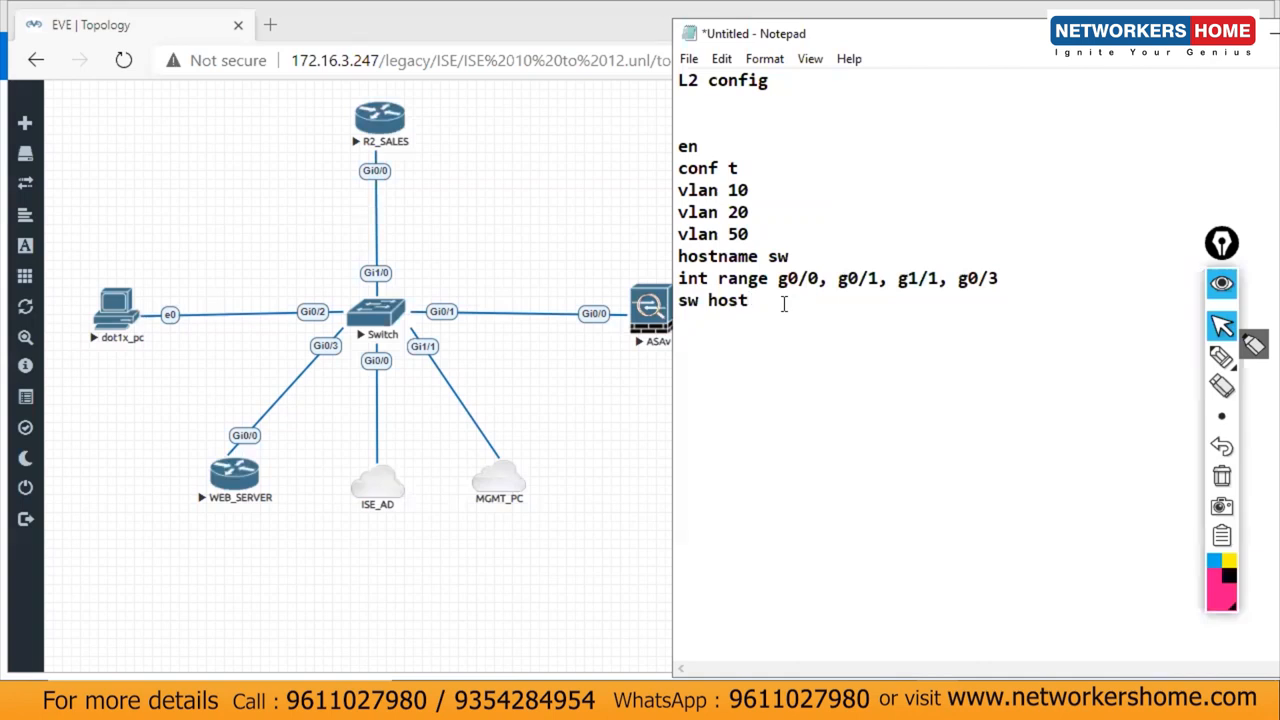
left_click_drag(707, 310, 752, 306)
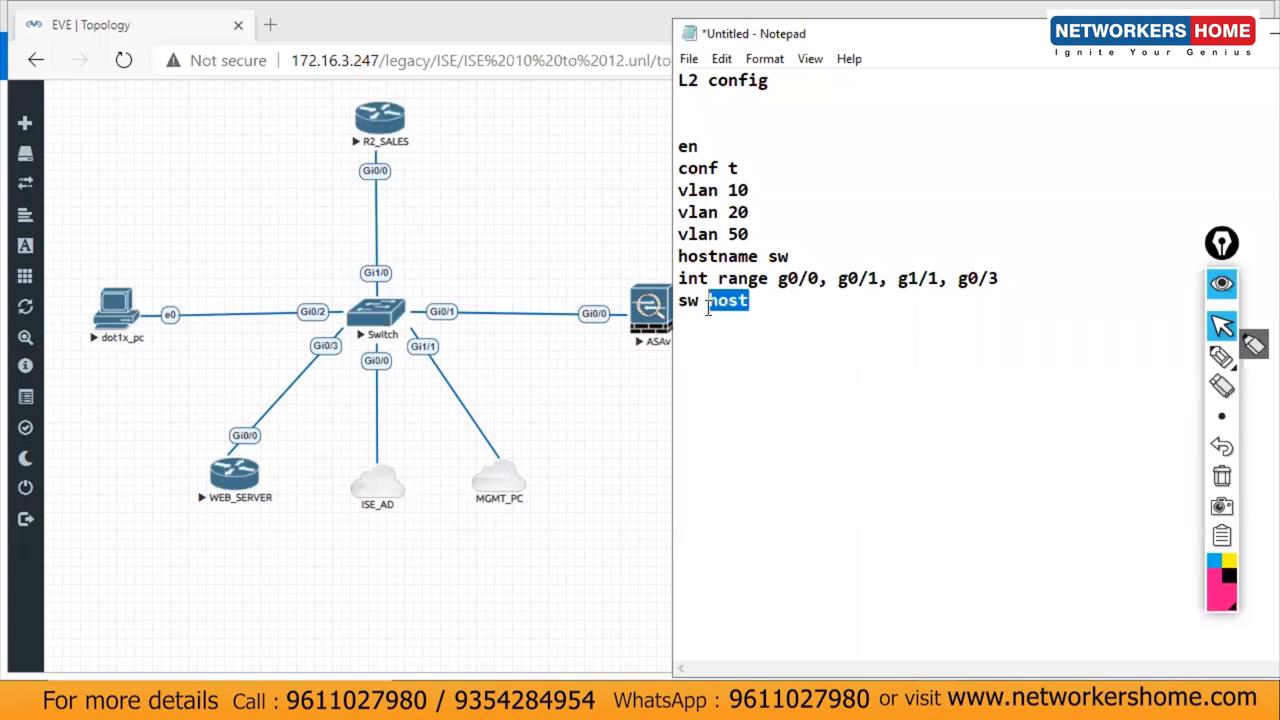
left_click(761, 304)
double_click(707, 302)
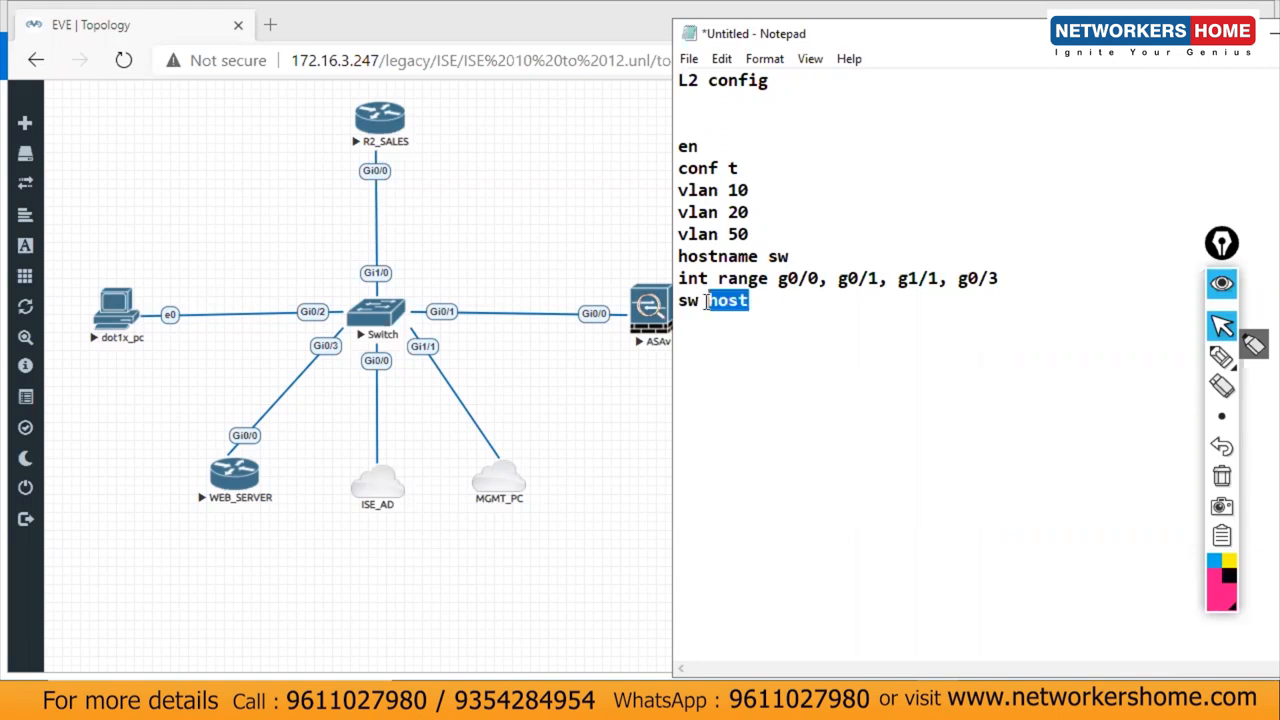
left_click(772, 304)
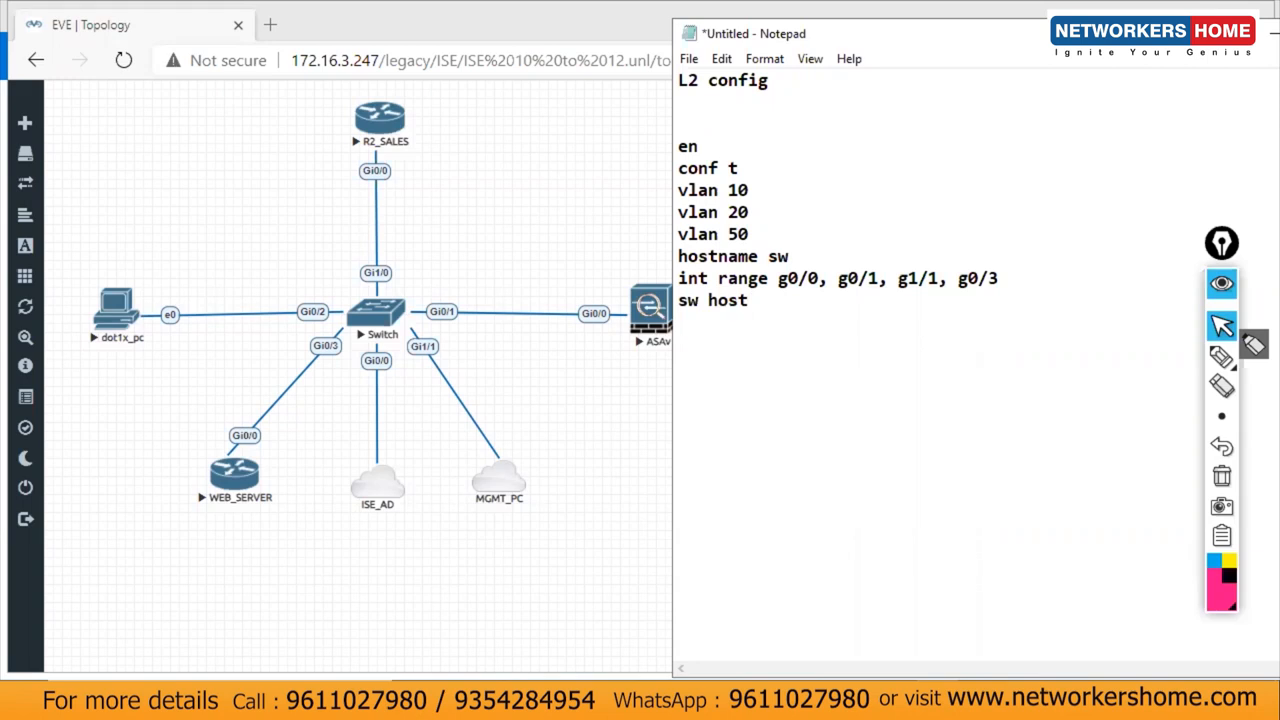
Step: Finish the port-range block with 'sw access vlan 10', 'exit' and a '!' separator
key("Return")
type("sw access vlan 10")
key("Return")
type("exit")
key("Return")
type("!")
Step: Add an int g0/2 block as a host port in access VLAN 50, ending with exit and !
key("Return")
type("int ")
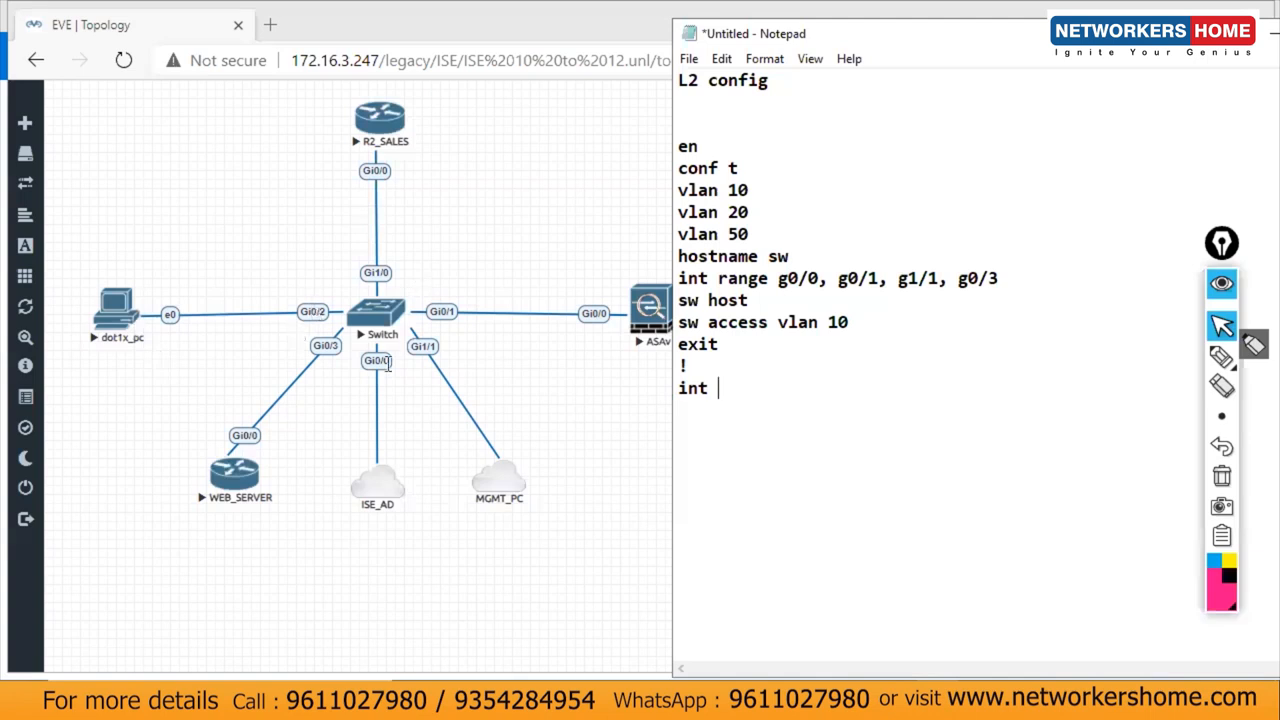
type("g0/2")
key("Return")
type("sw host")
key("Return")
type("sw acc vlan")
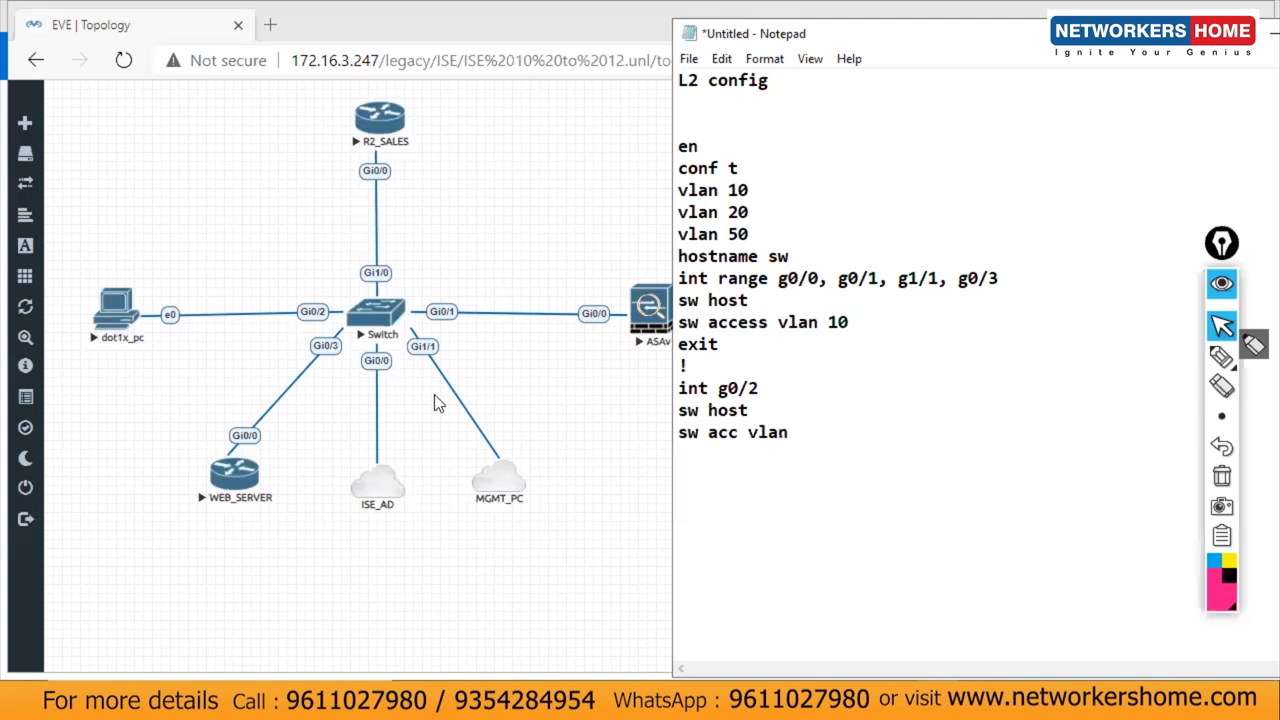
type(" 50")
key("Return")
type("exit")
key("Return")
type("!")
key("Return")
Step: Add an int g1/0 block as a host port in access VLAN 20, then return to the Switch node
left_click(302, 300)
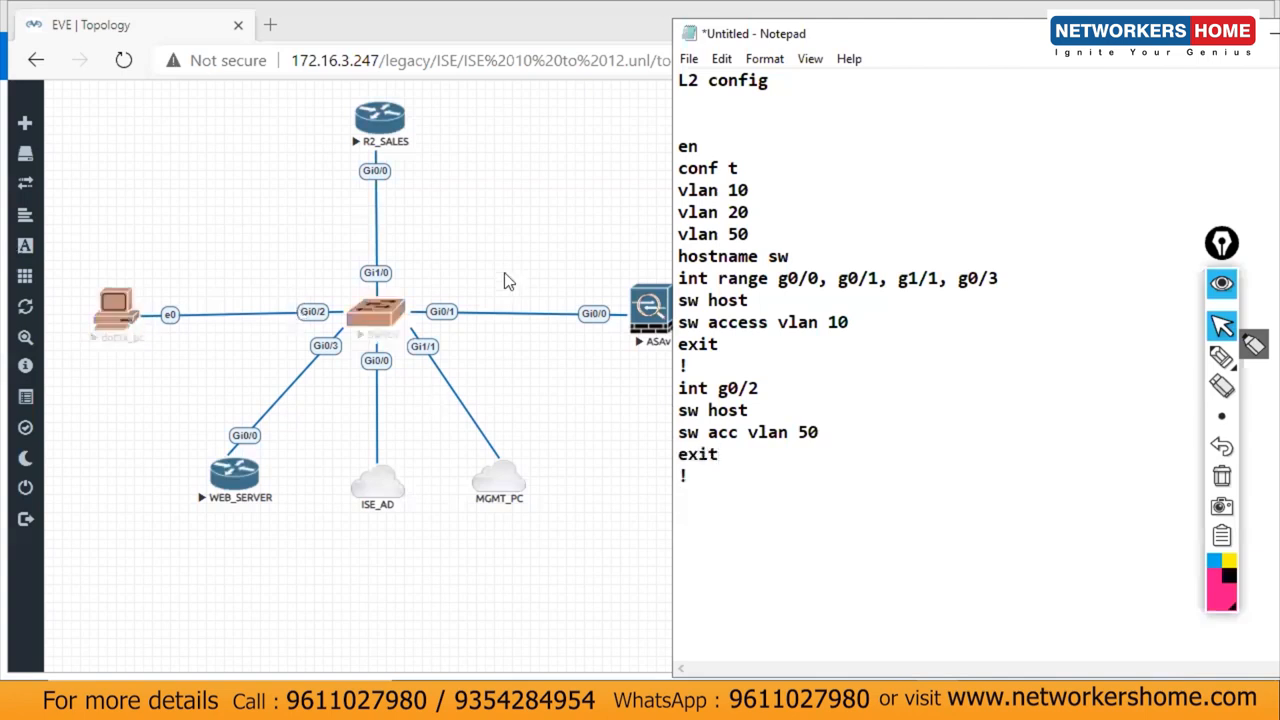
left_click(393, 222)
left_click(690, 498)
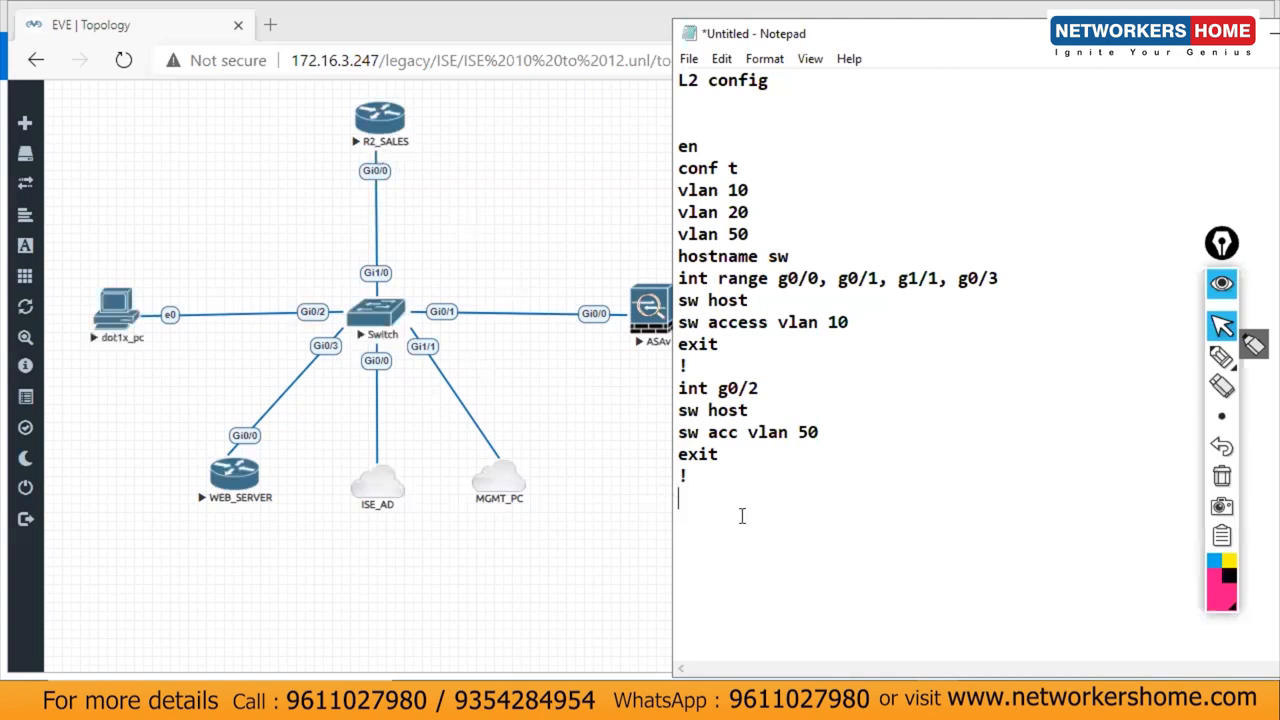
type("int")
key("BackSpace")
key("BackSpace")
key("BackSpace")
type("int g1/0")
key("Return")
type("sw host")
key("Return")
type("sw a")
type("vlan 20")
key("Return")
type("exit")
key("Return")
type("!")
key("Return")
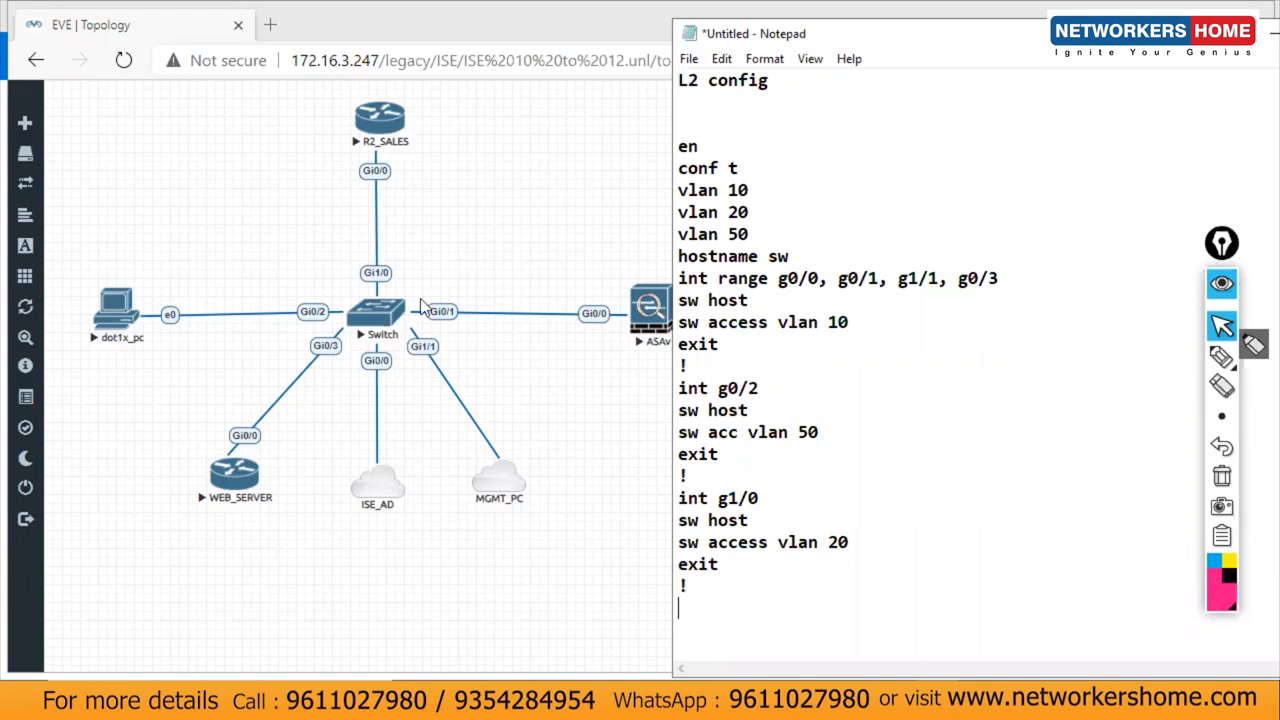
left_click(390, 316)
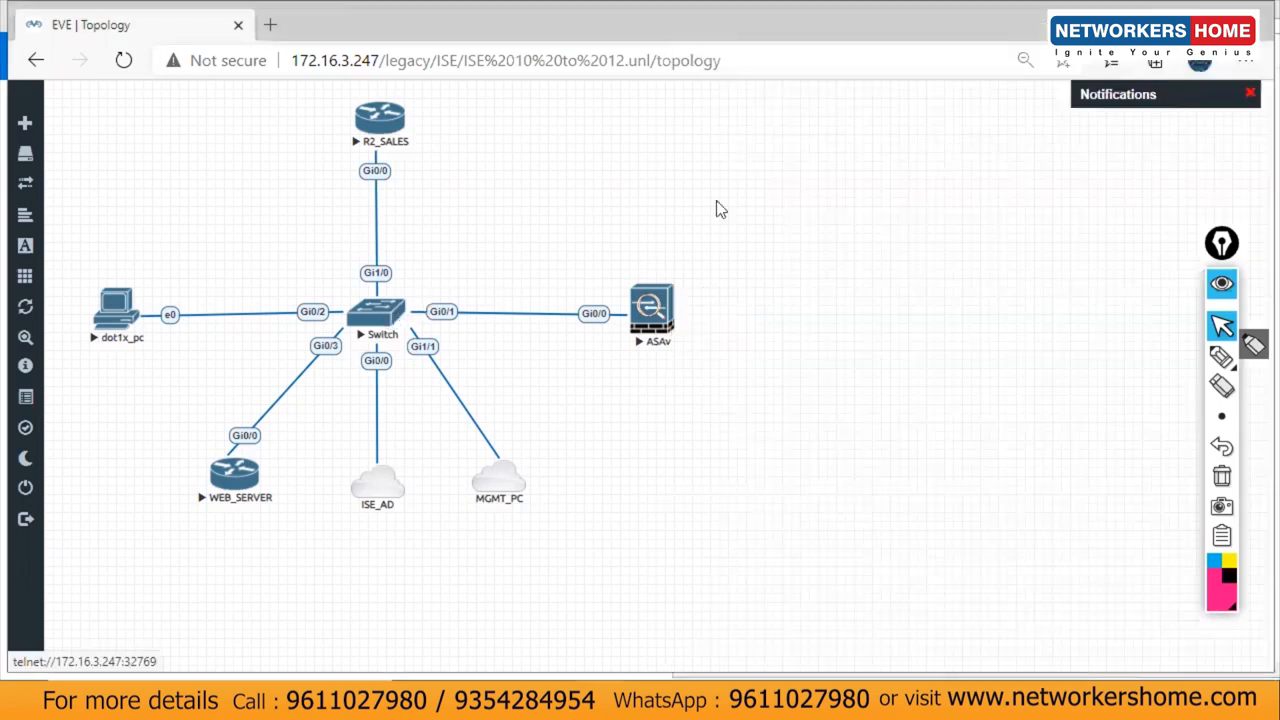
Step: Open the Switch telnet console, set its font to bold 14-point Consolas, and reposition the window
left_click(736, 178)
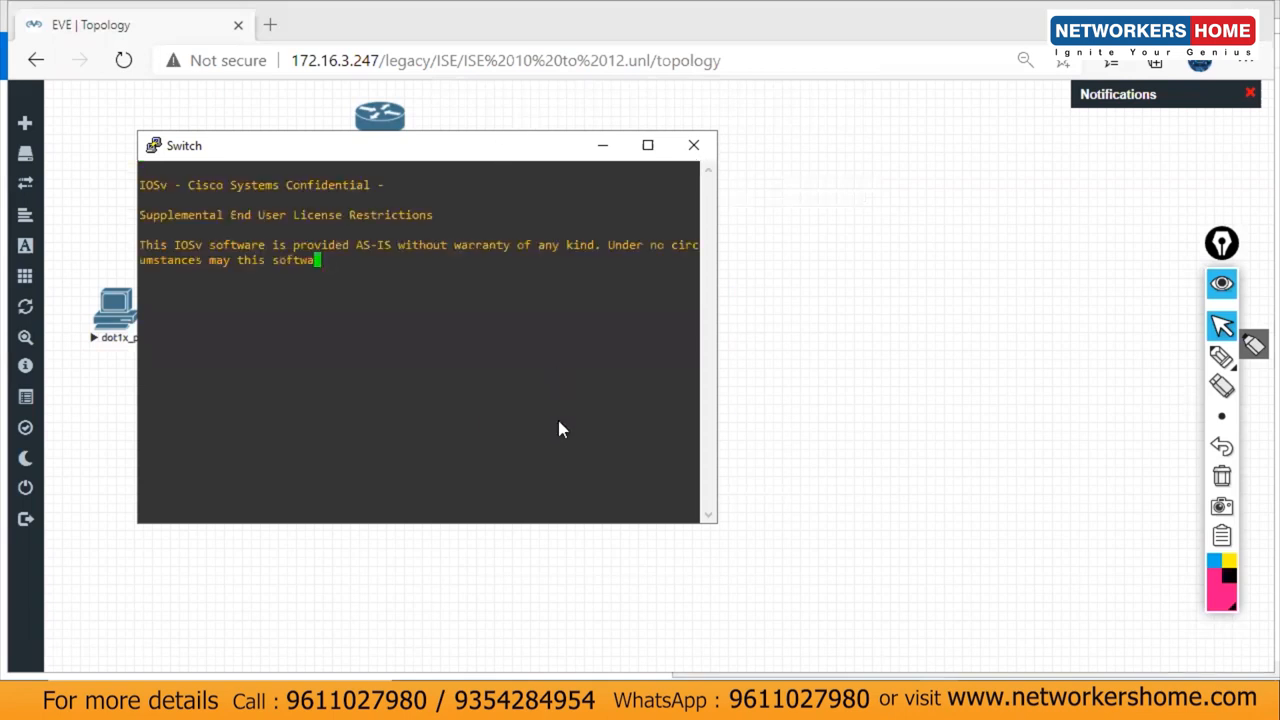
right_click(492, 142)
left_click(560, 428)
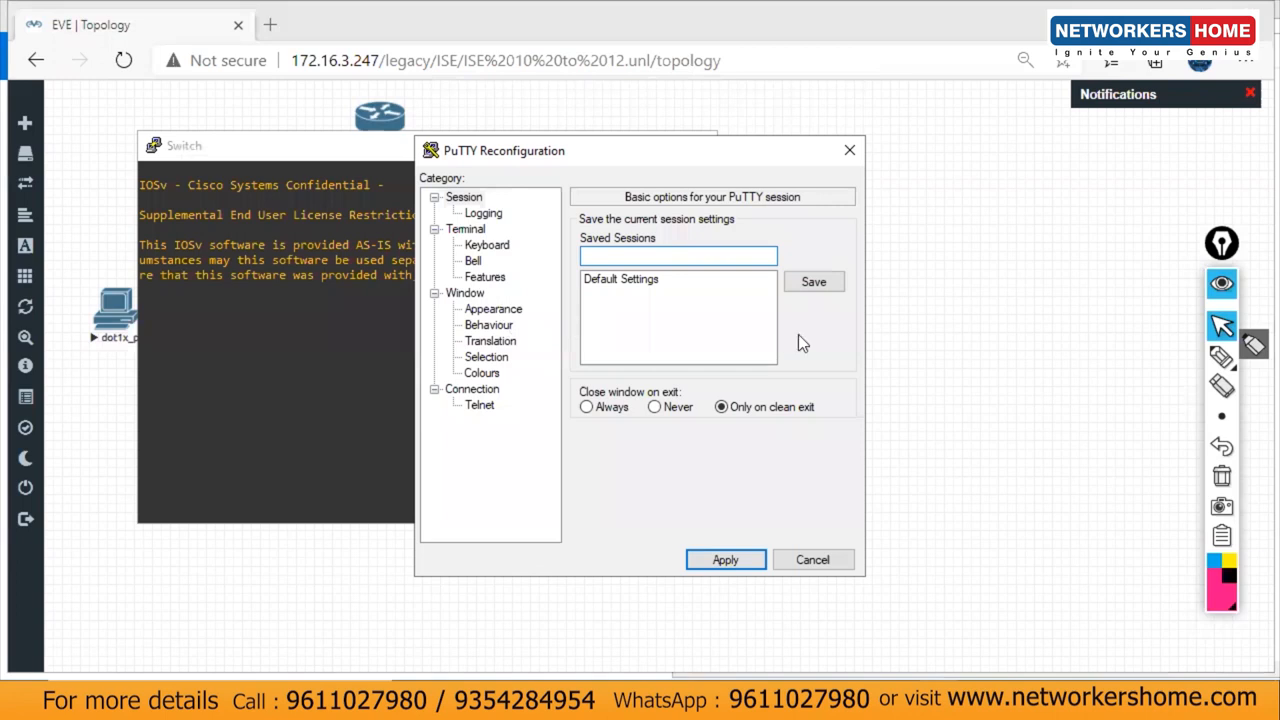
left_click(493, 309)
left_click(799, 335)
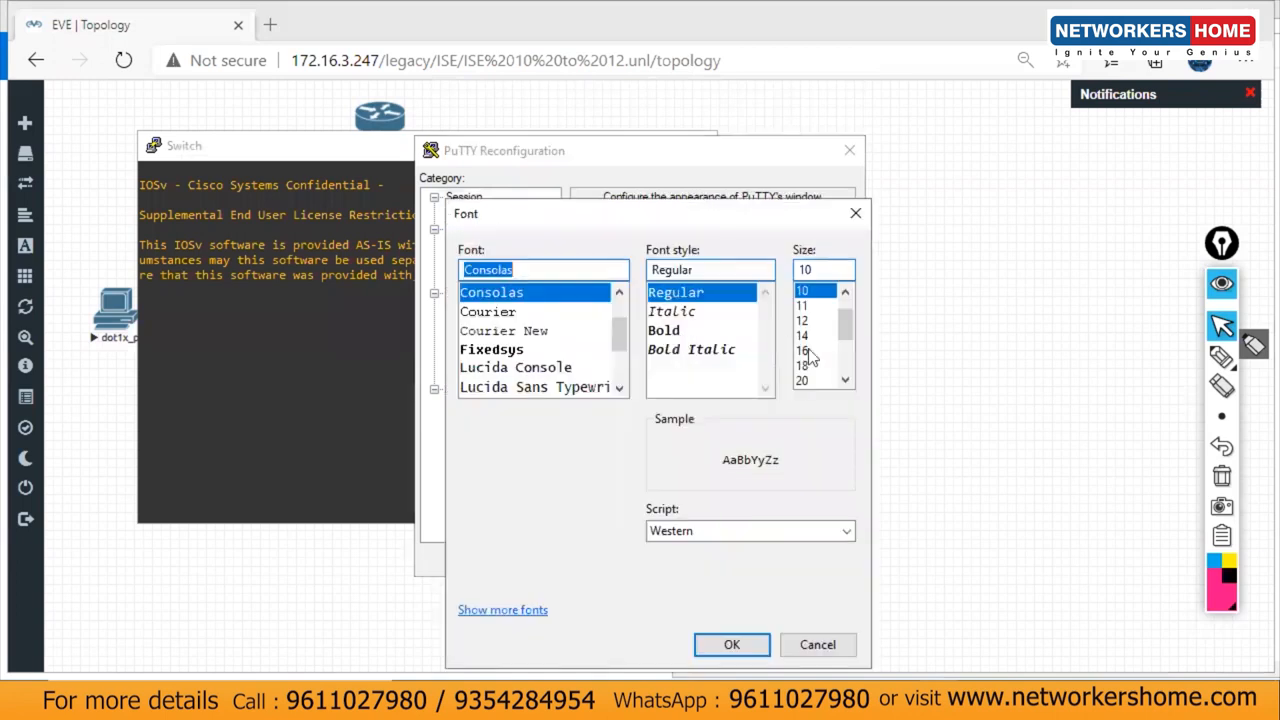
left_click(814, 340)
left_click(742, 644)
left_click(728, 562)
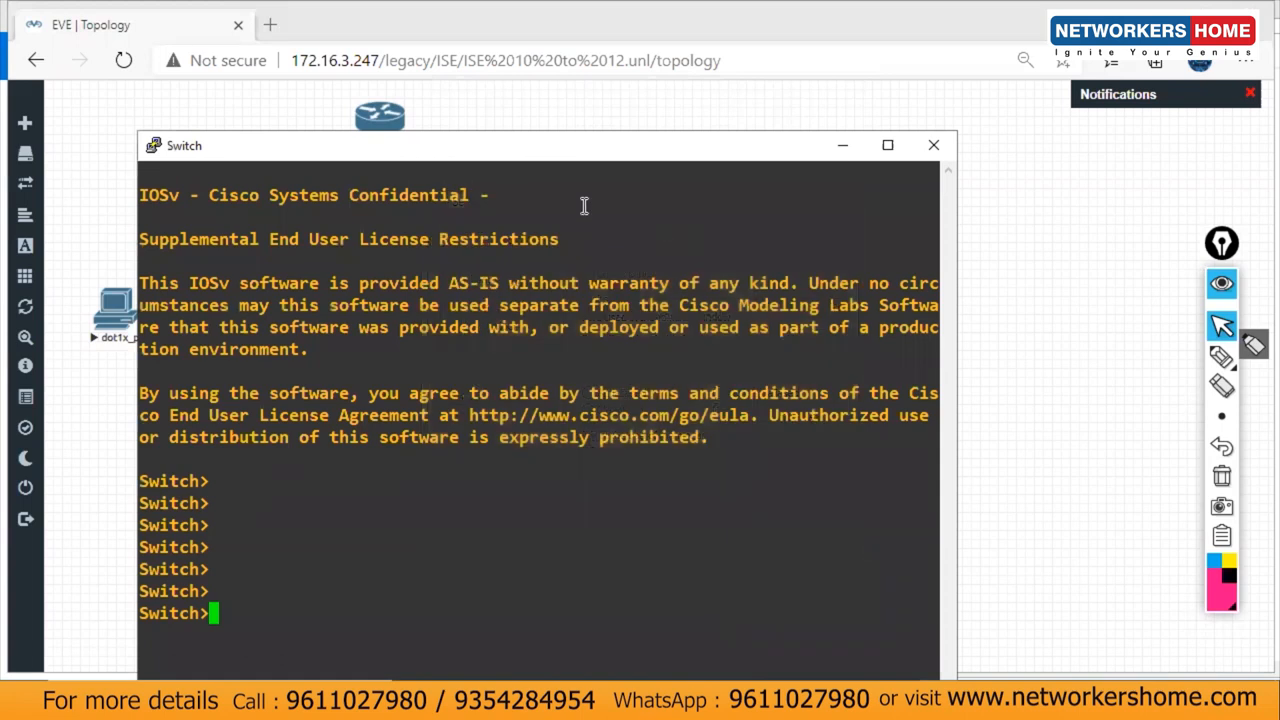
left_click_drag(588, 148, 554, 107)
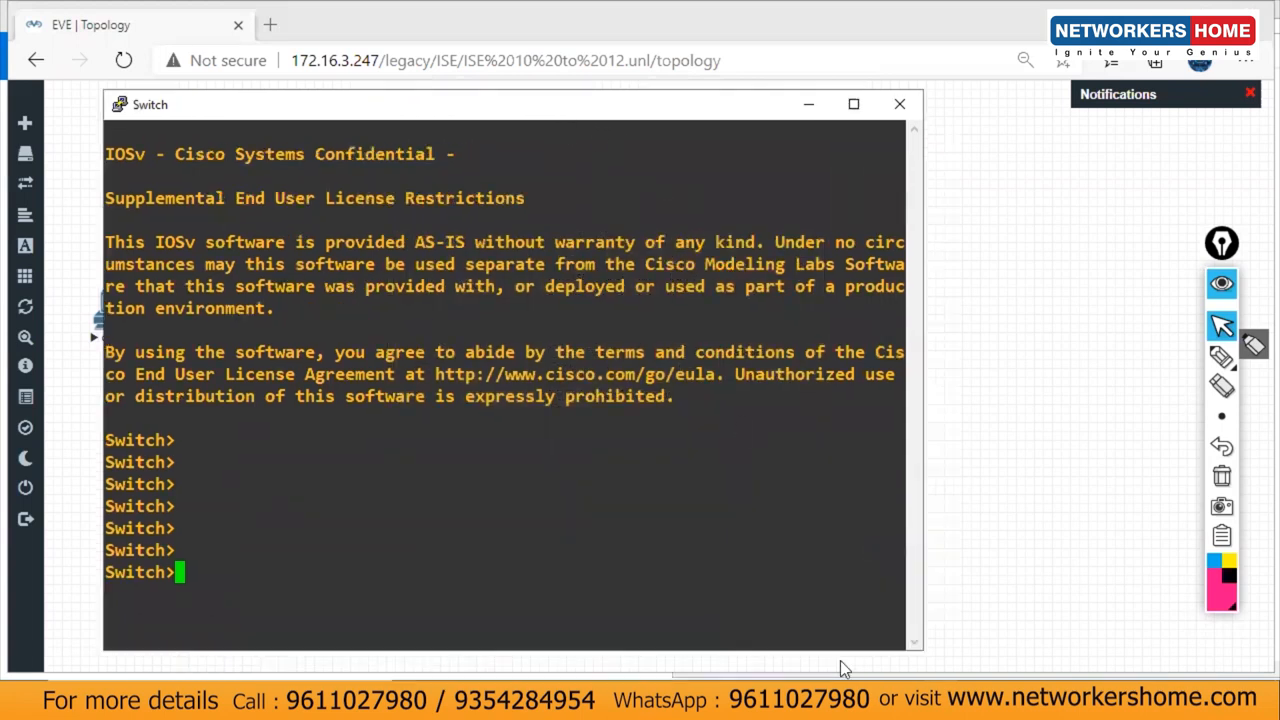
left_click(845, 700)
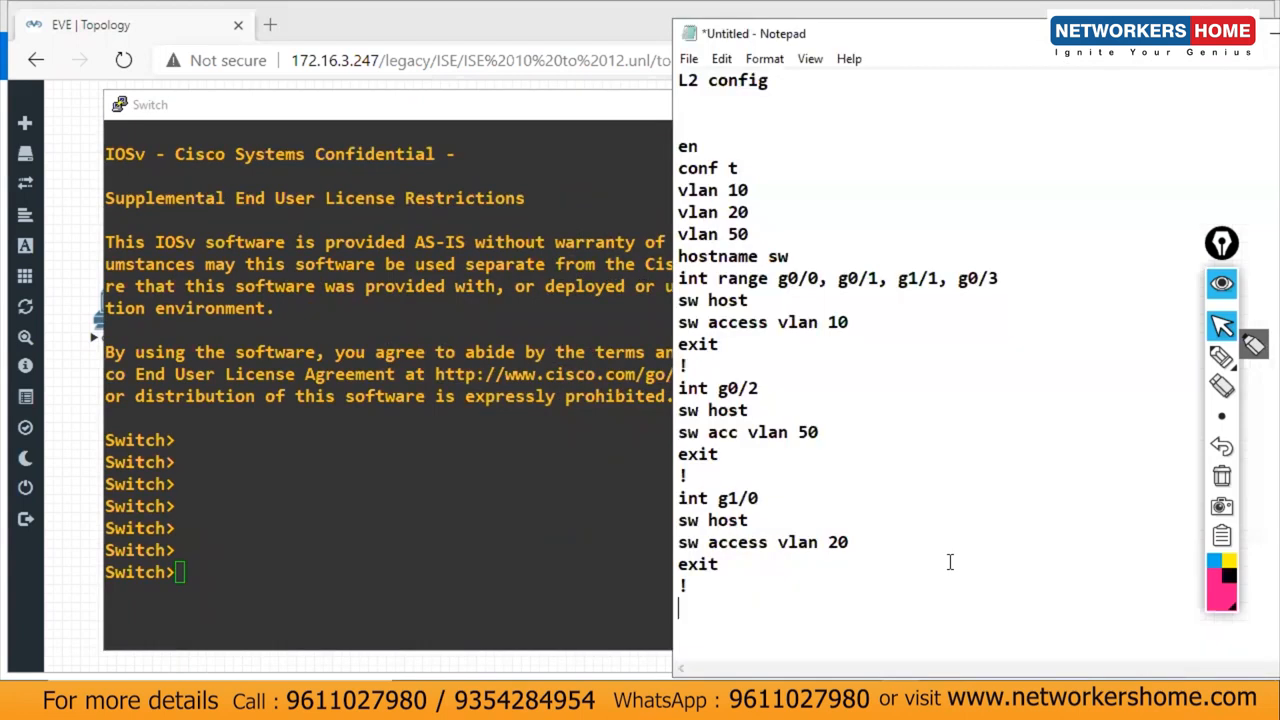
Step: Copy the draft from en through the last exit and paste it into the Switch console
left_click_drag(682, 142, 792, 600)
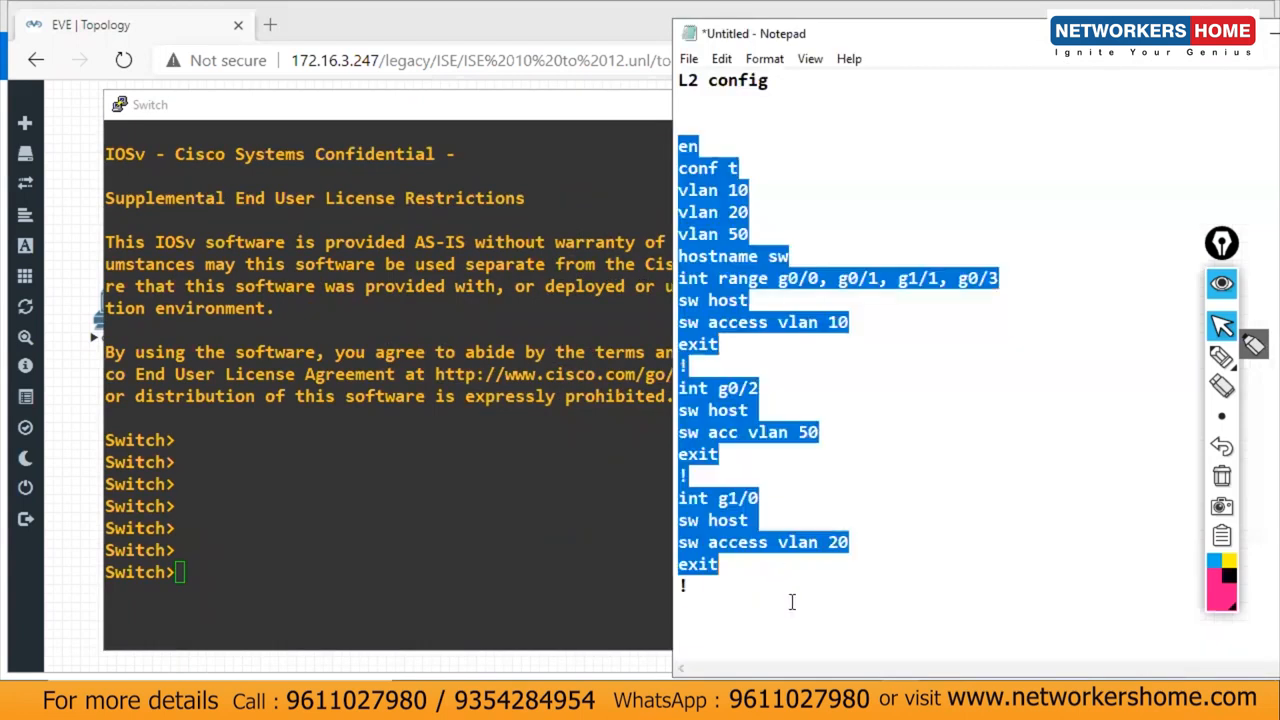
left_click(352, 490)
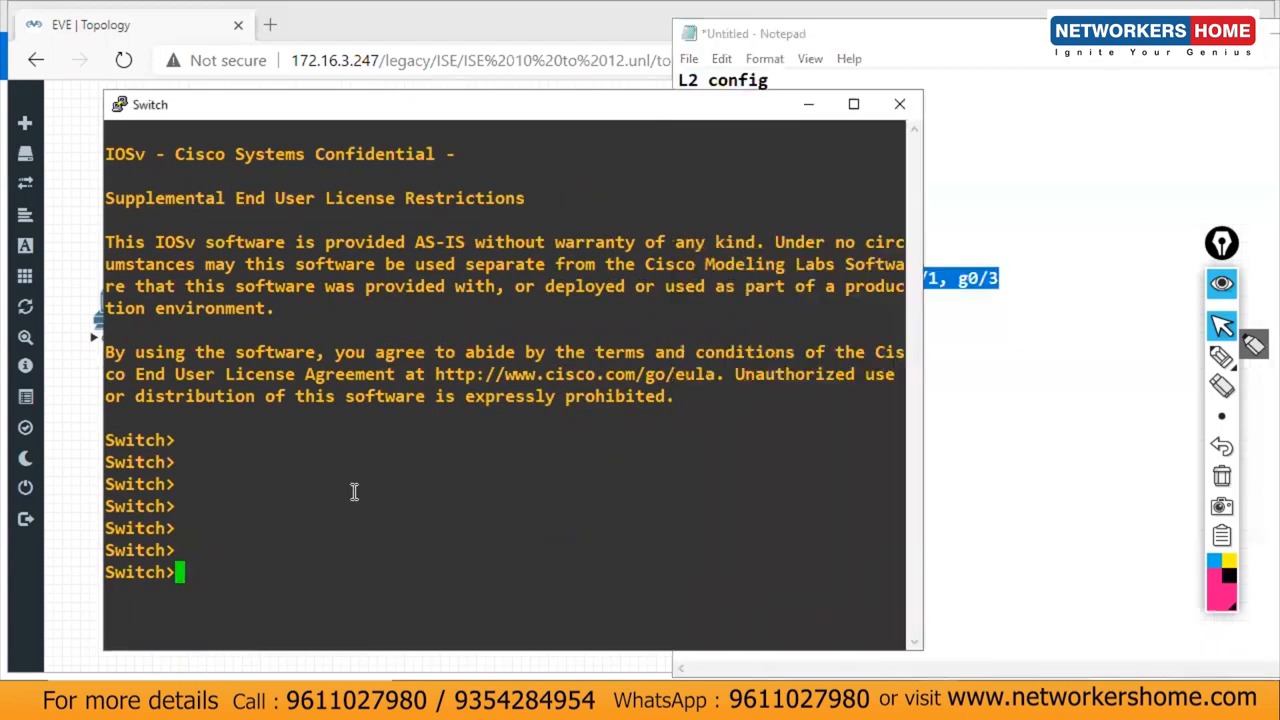
right_click(354, 491)
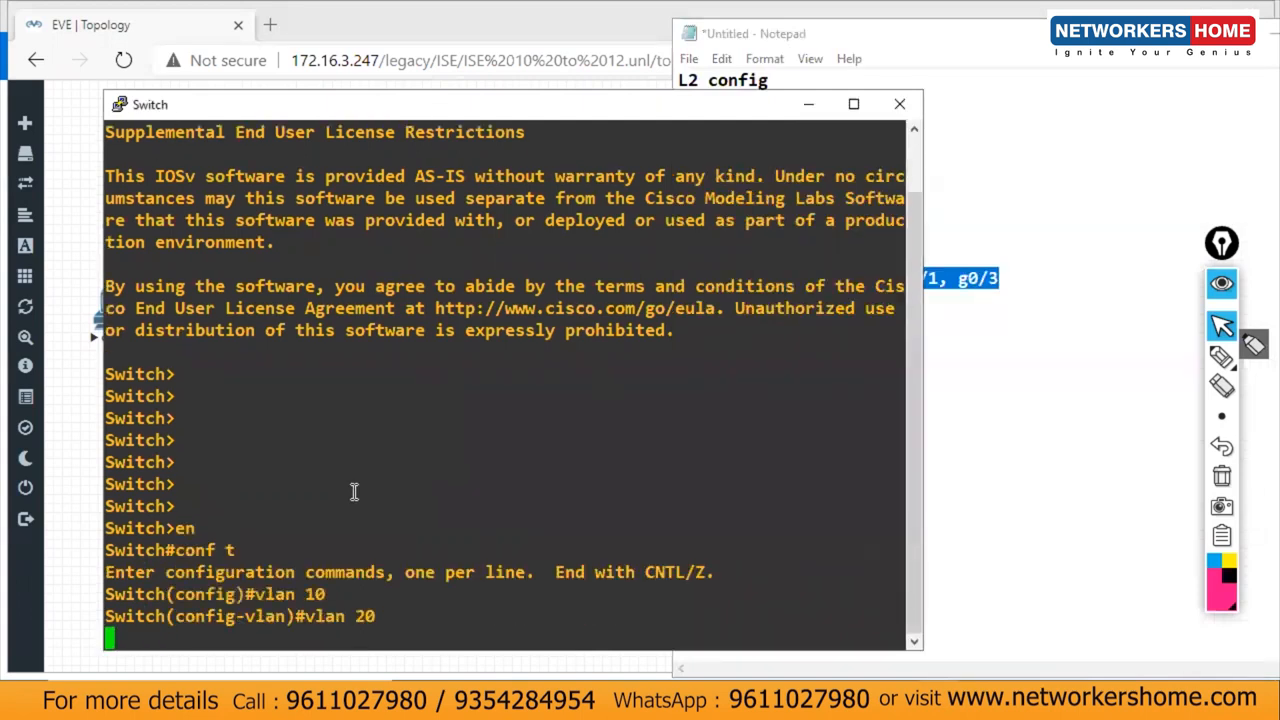
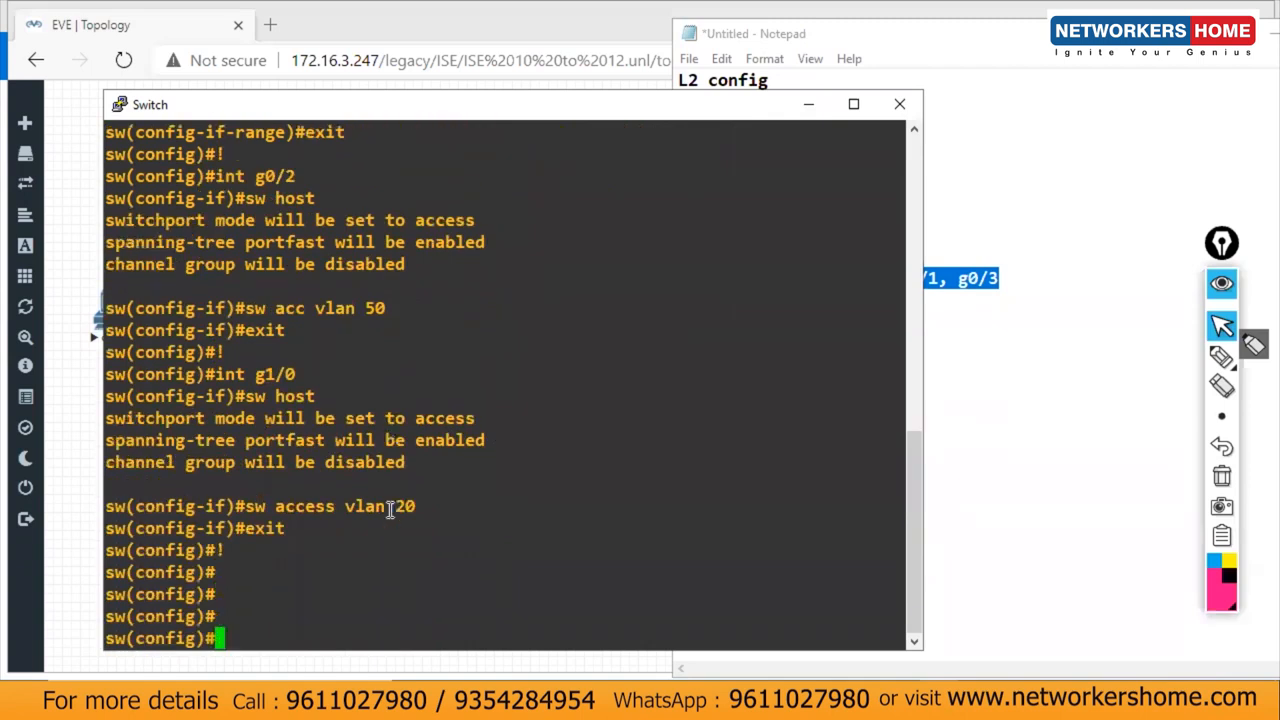
Step: Save the switch configuration with do wr, then add a blank line at the end of the Notepad notes
type("do wr")
key("Return")
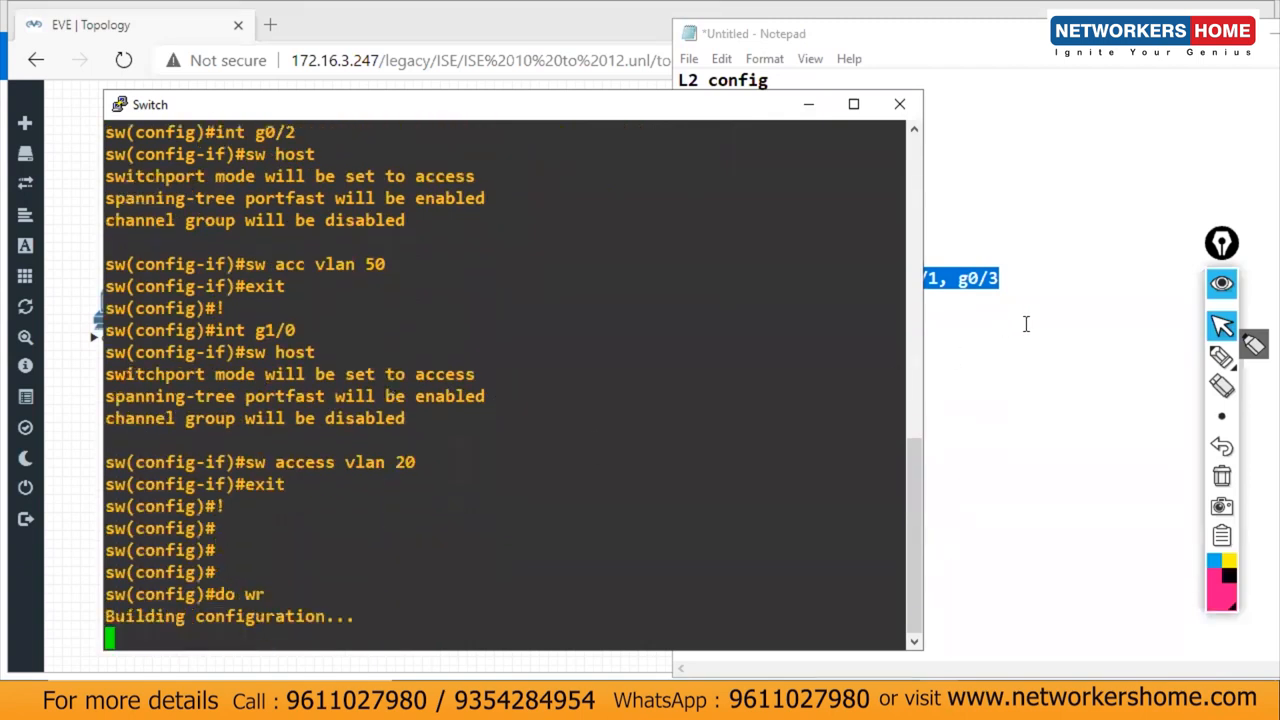
left_click(1012, 377)
left_click(769, 600)
key("Return")
Step: Add an '========L3 config on sw===========' heading and an 'ip routing' line, then select that line
type("==")
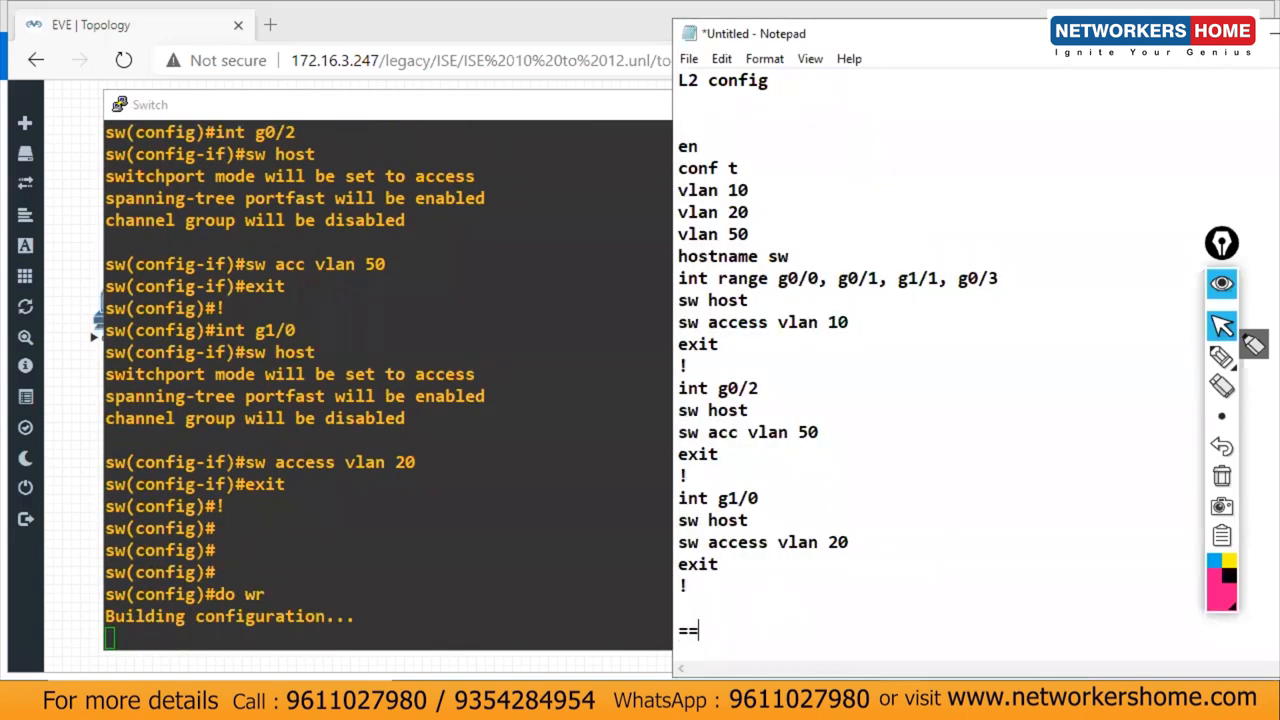
type("======L3 conf")
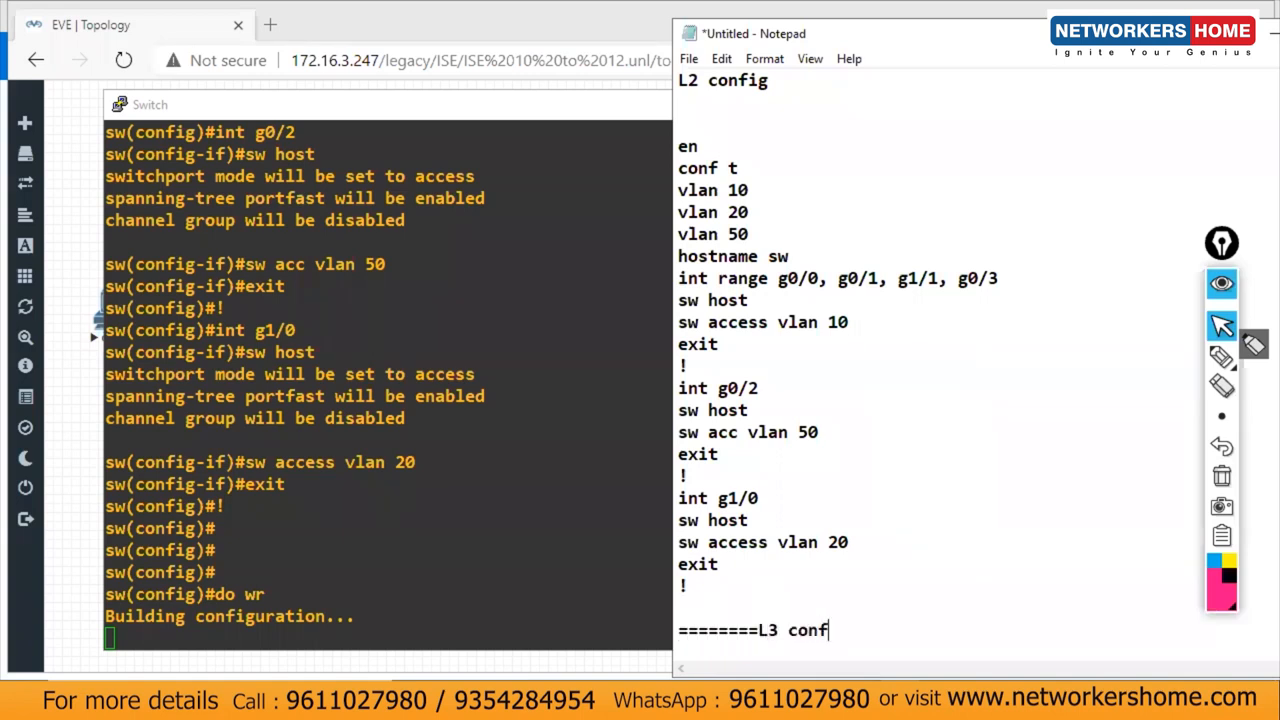
type("ig on sw===========")
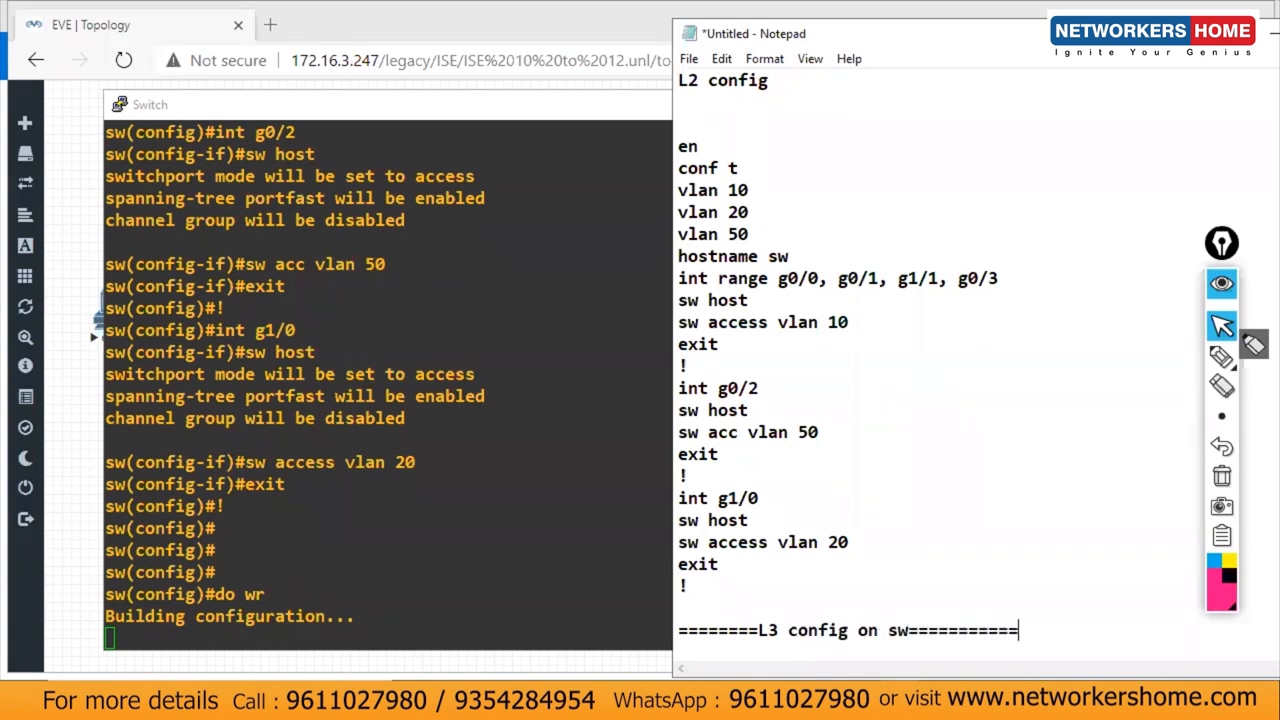
key("Return")
key("Return")
key("Return")
type("ip ")
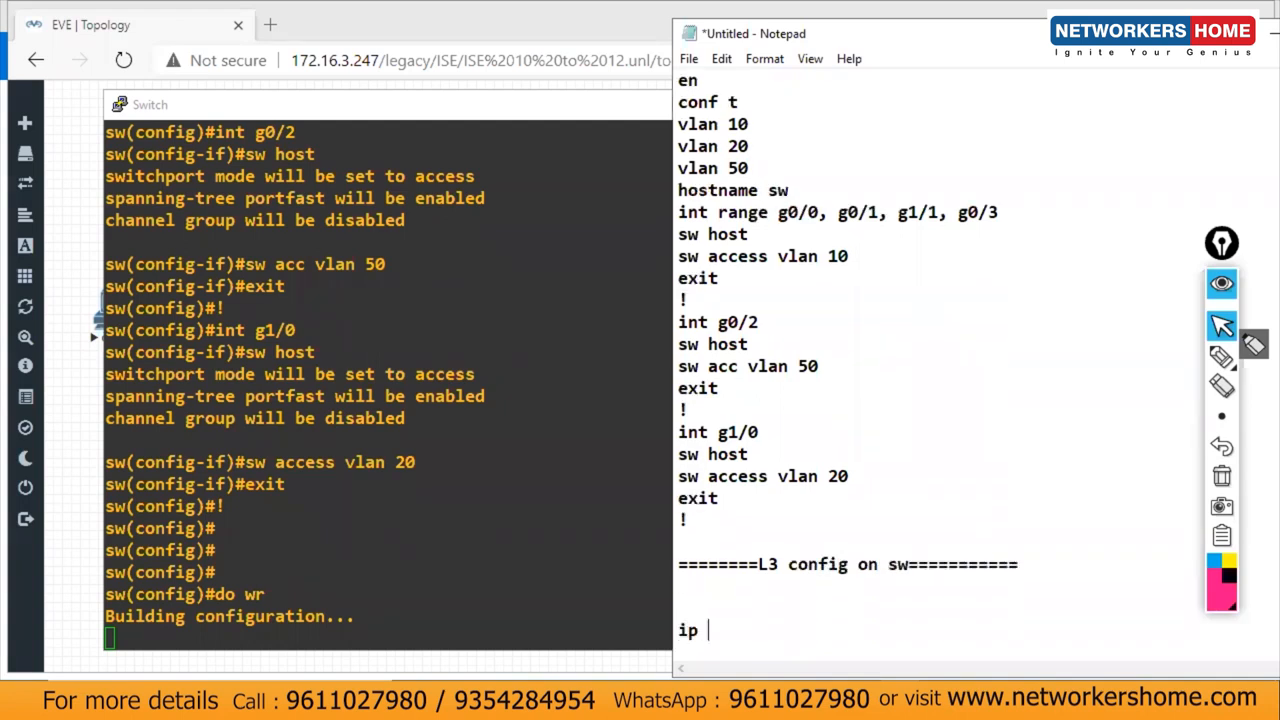
type("rout")
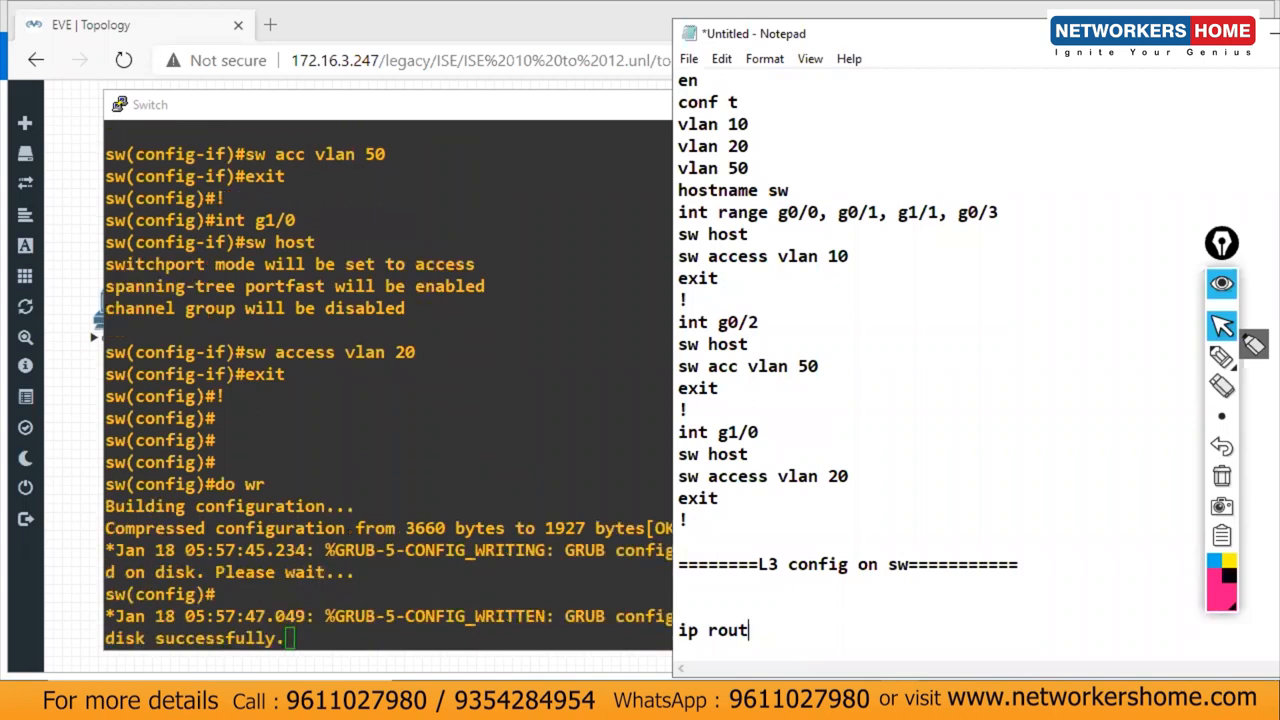
type("eing")
key("BackSpace")
key("BackSpace")
key("BackSpace")
key("BackSpace")
key("BackSpace")
type("ing")
left_click_drag(788, 630, 632, 604)
key("ctrl+c")
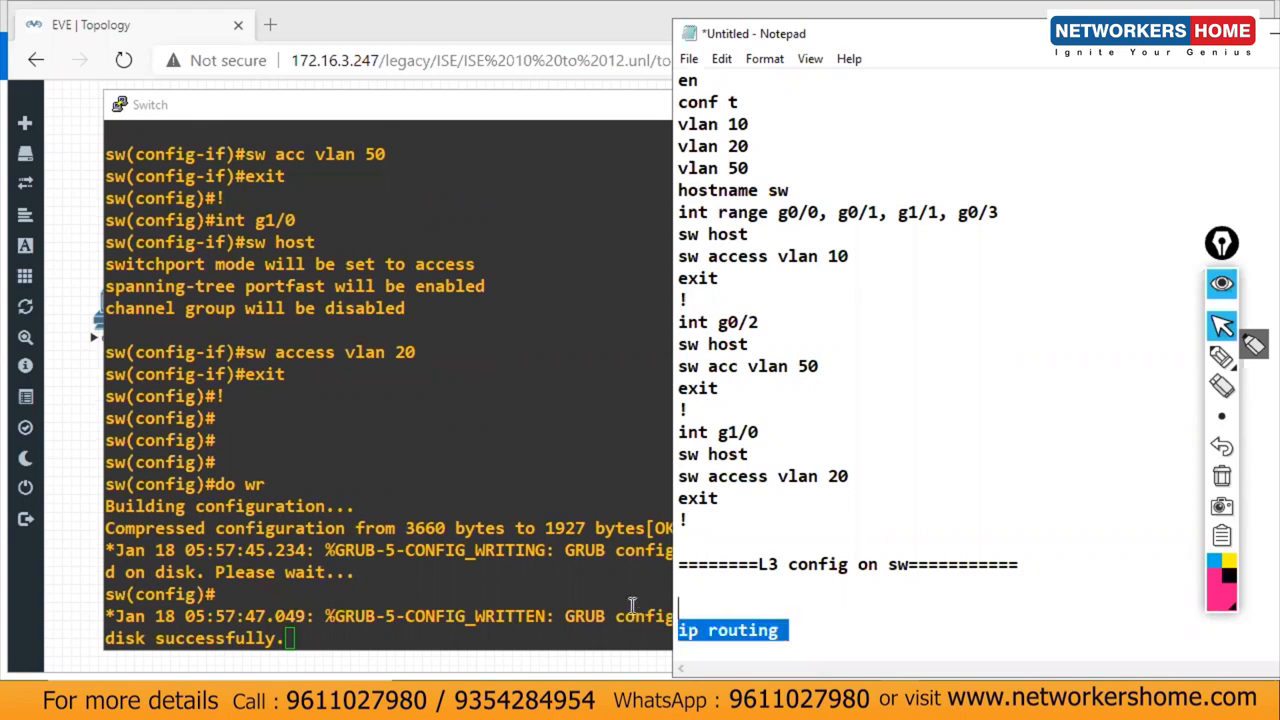
Step: Paste 'ip routing' into the Switch console to enable Layer 3 routing on sw
left_click(452, 585)
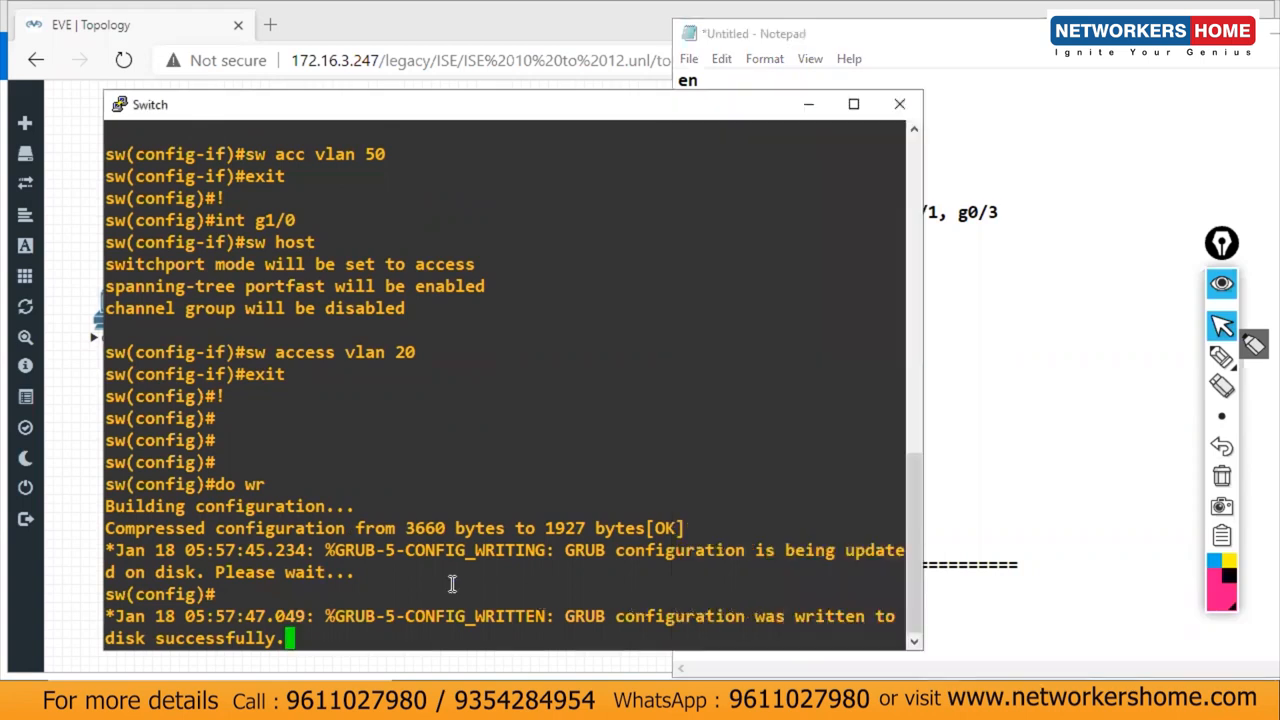
key("Return")
key("Return")
key("Return")
key("Return")
key("Return")
key("Return")
key("Return")
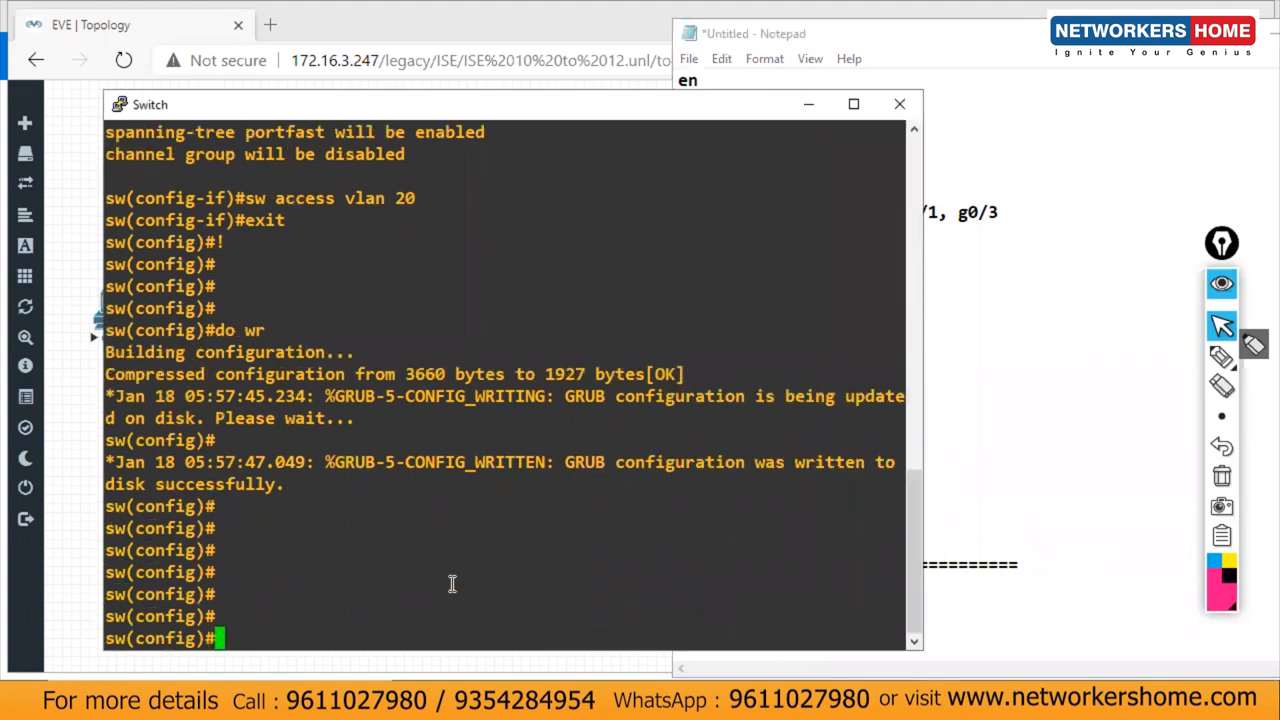
right_click(452, 584)
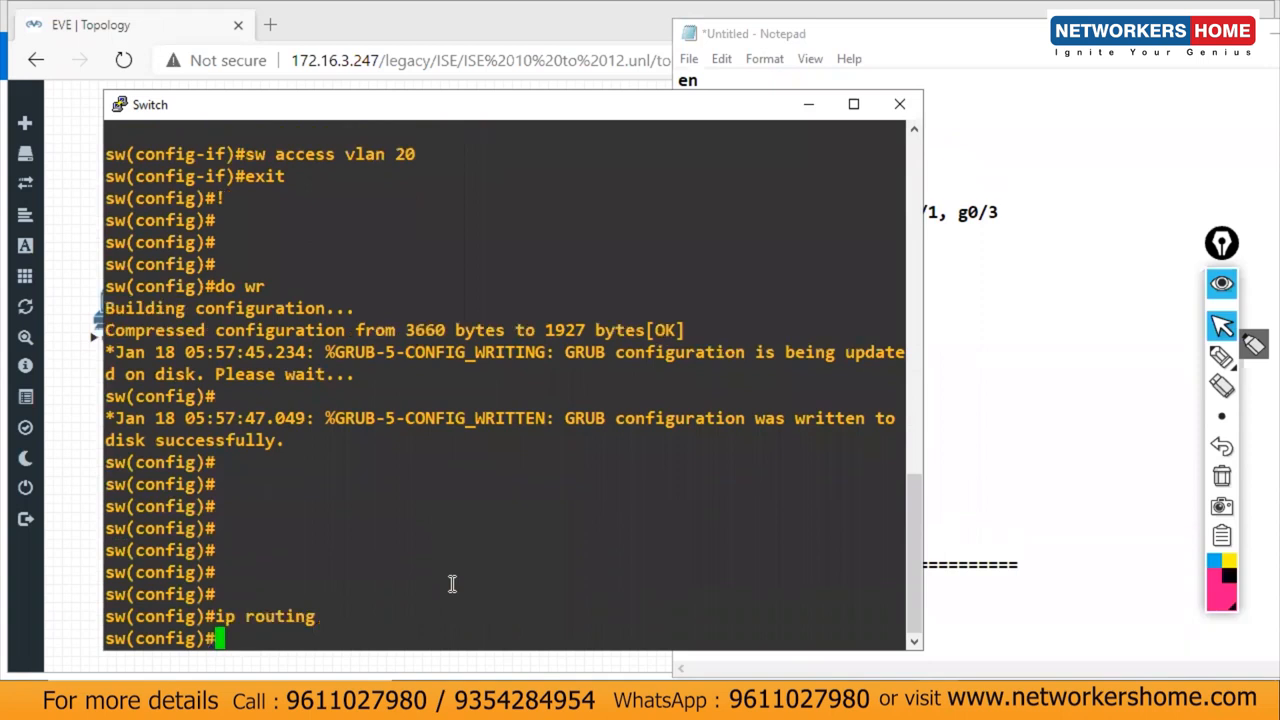
key("Return")
key("Return")
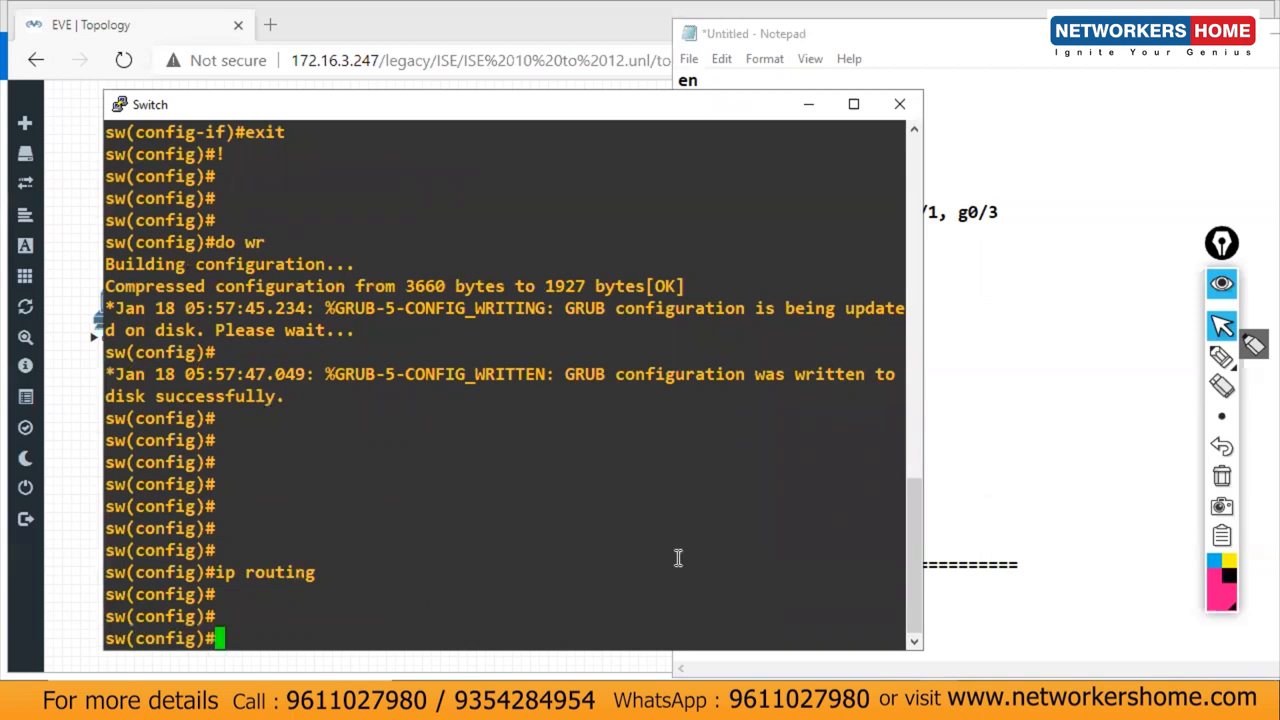
left_click(930, 618)
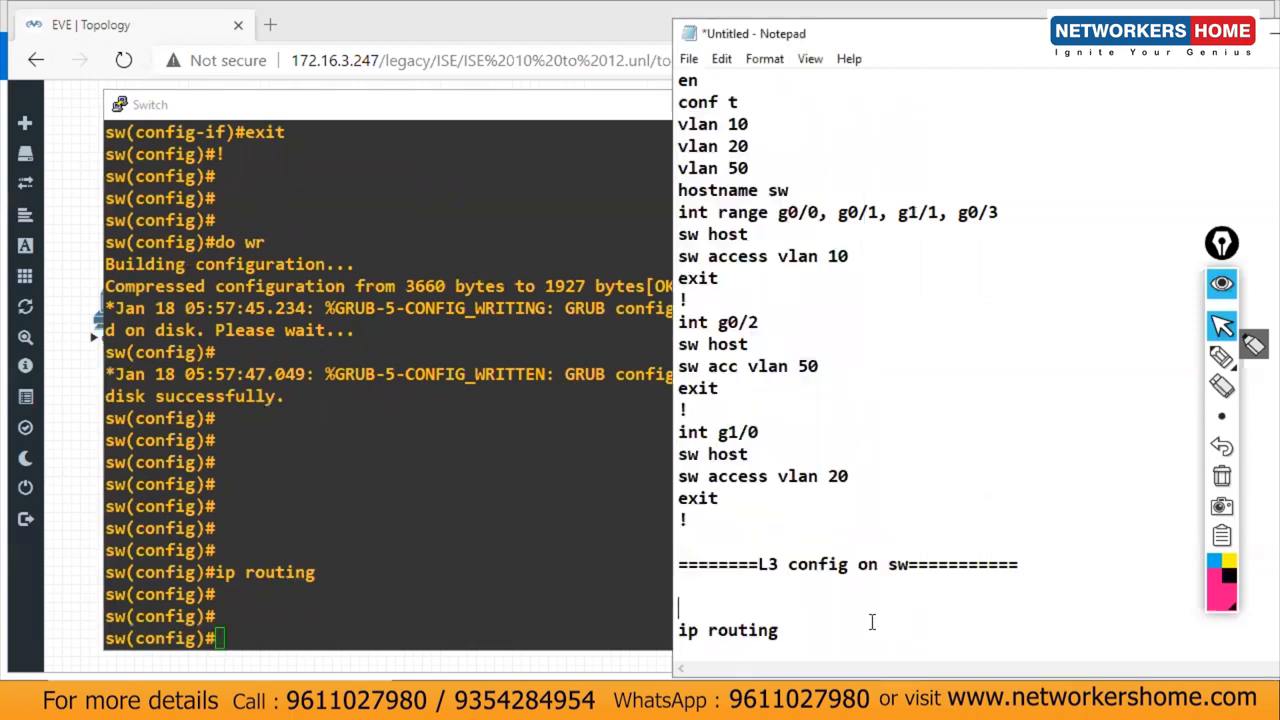
Step: Start an 'int vlan 10' block under ip routing with 'ip add 10.11.11.15 255.255.255.0'
left_click(817, 626)
key("Return")
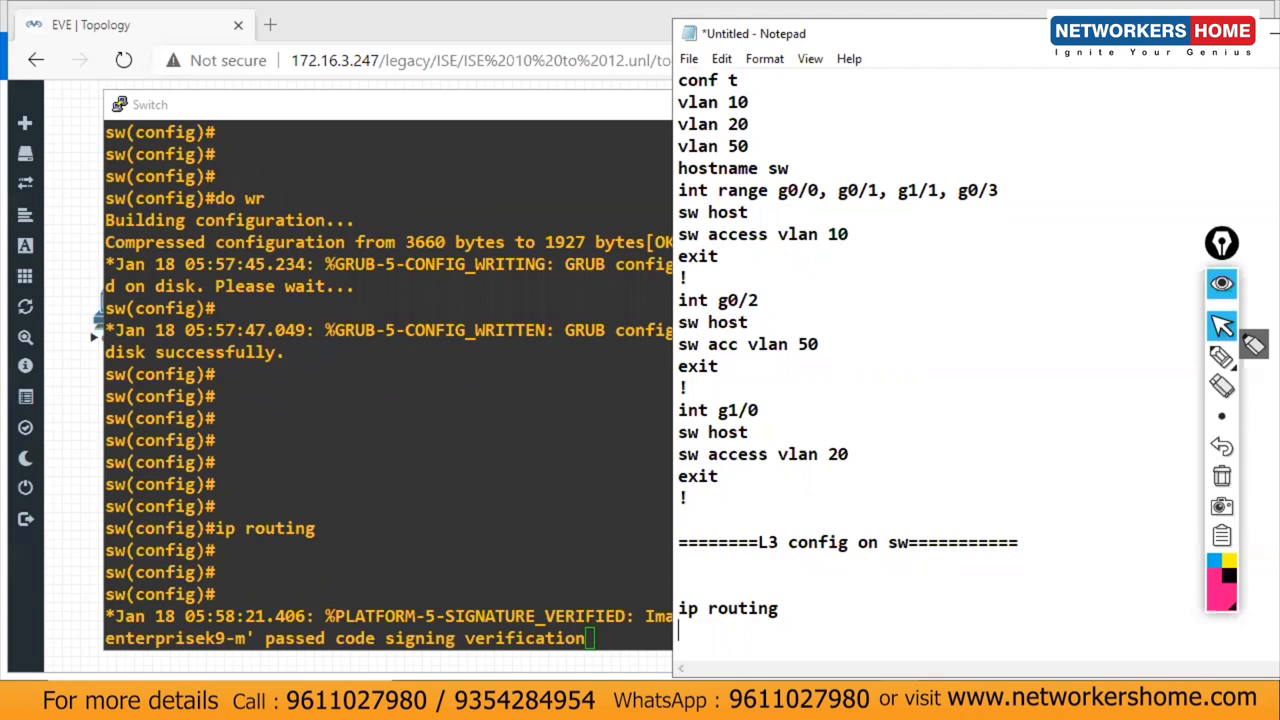
key("Return")
key("Up")
type("int vlan 10")
key("Return")
type("ip add 10.11.11.125")
key("BackSpace")
key("BackSpace")
type("5 255.25")
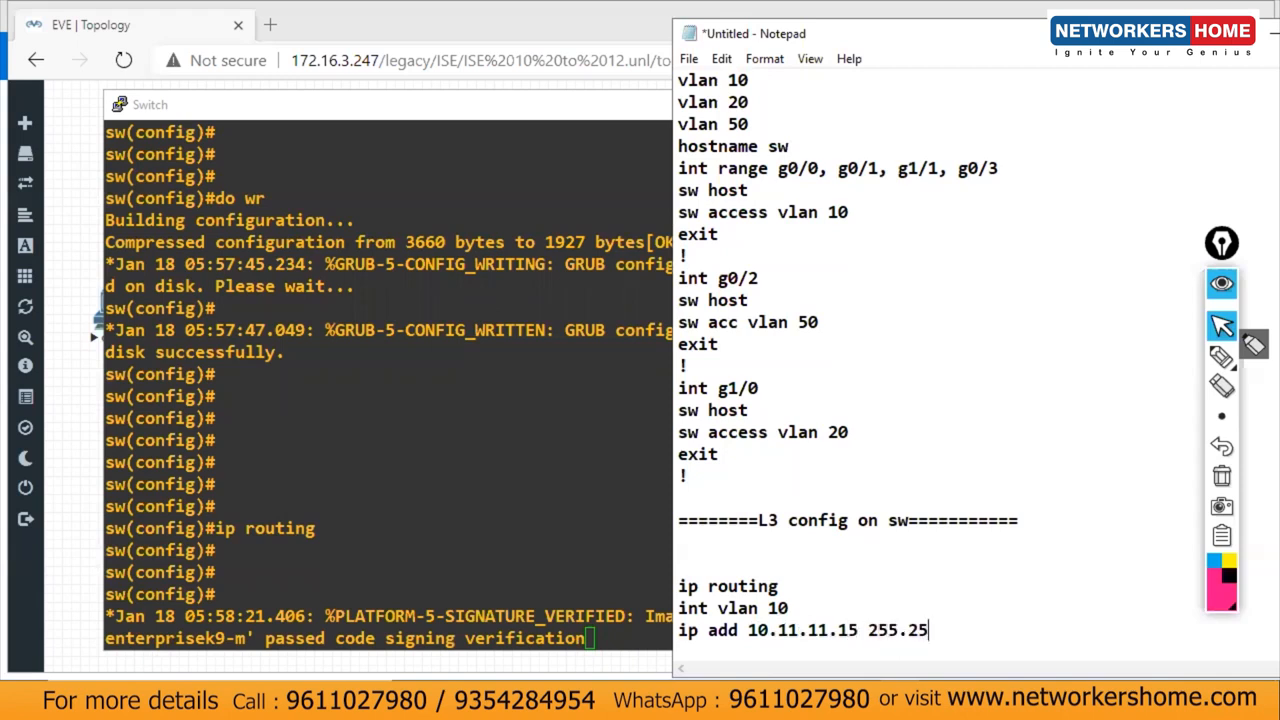
type("5.255.0")
Step: Finish the VLAN 10 block with 'no sh', 'exit' and a '!' line
key("Return")
type("nos")
key("BackSpace")
key("BackSpace")
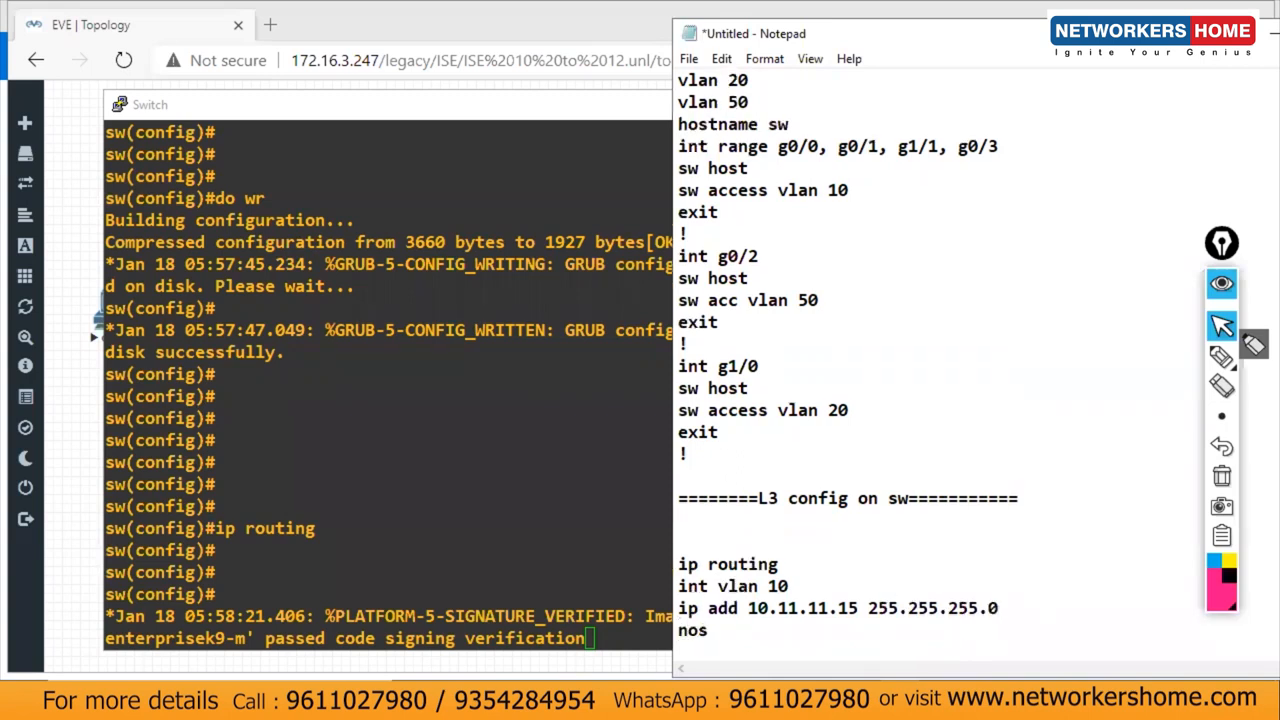
type("sh")
key("Return")
type("exit")
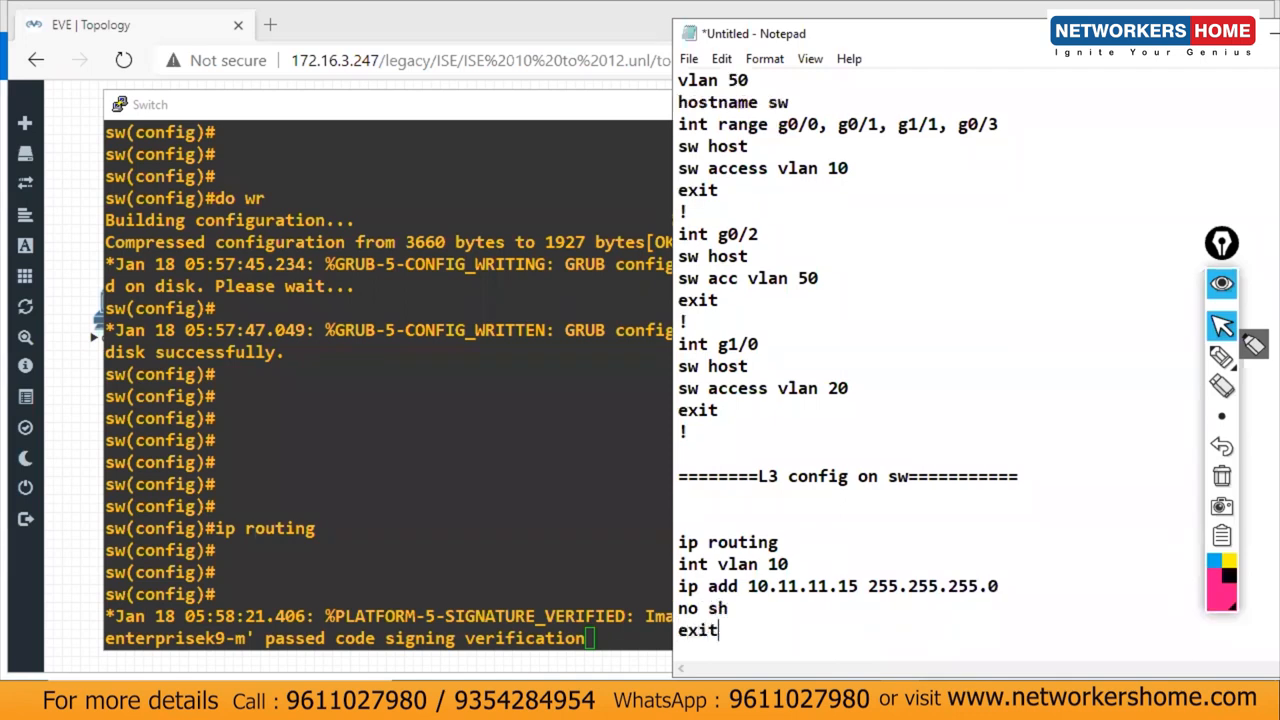
key("Return")
type("!")
key("Return")
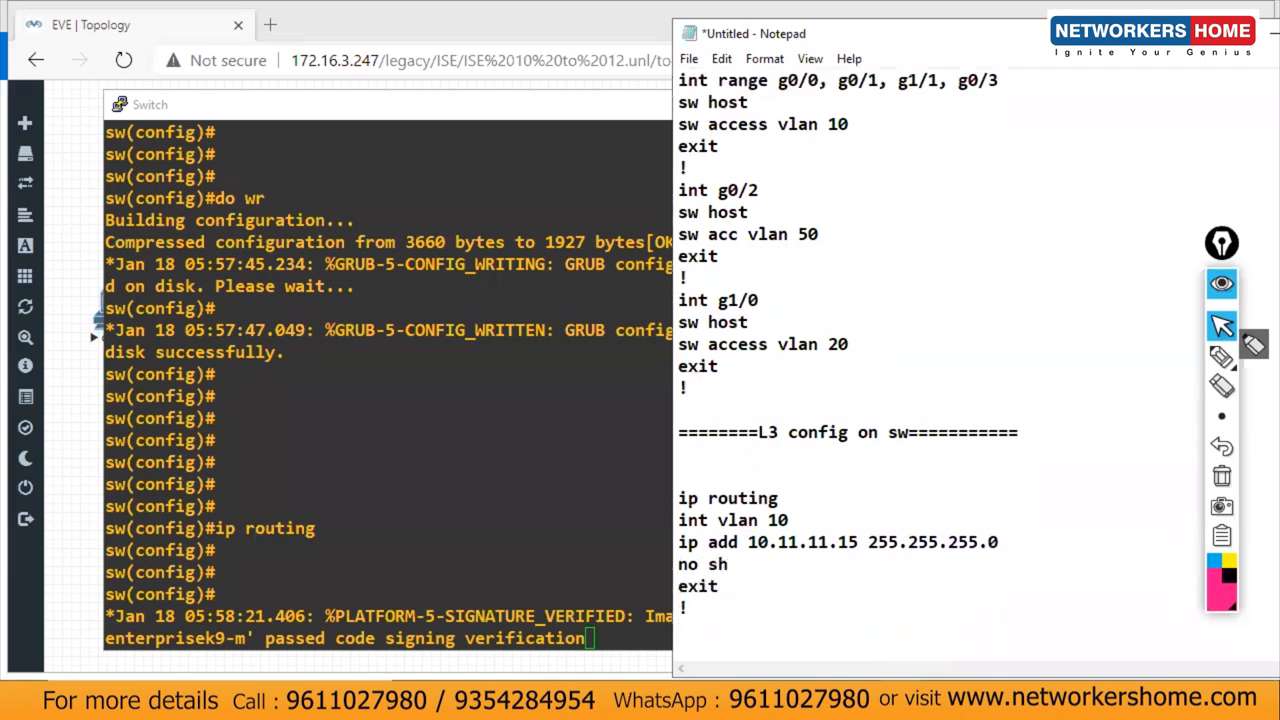
Step: Create interface Vlan10 on the switch and check it with 'do sh ip int bri'
left_click(414, 562)
key("Return")
key("Return")
key("Return")
key("Return")
key("Return")
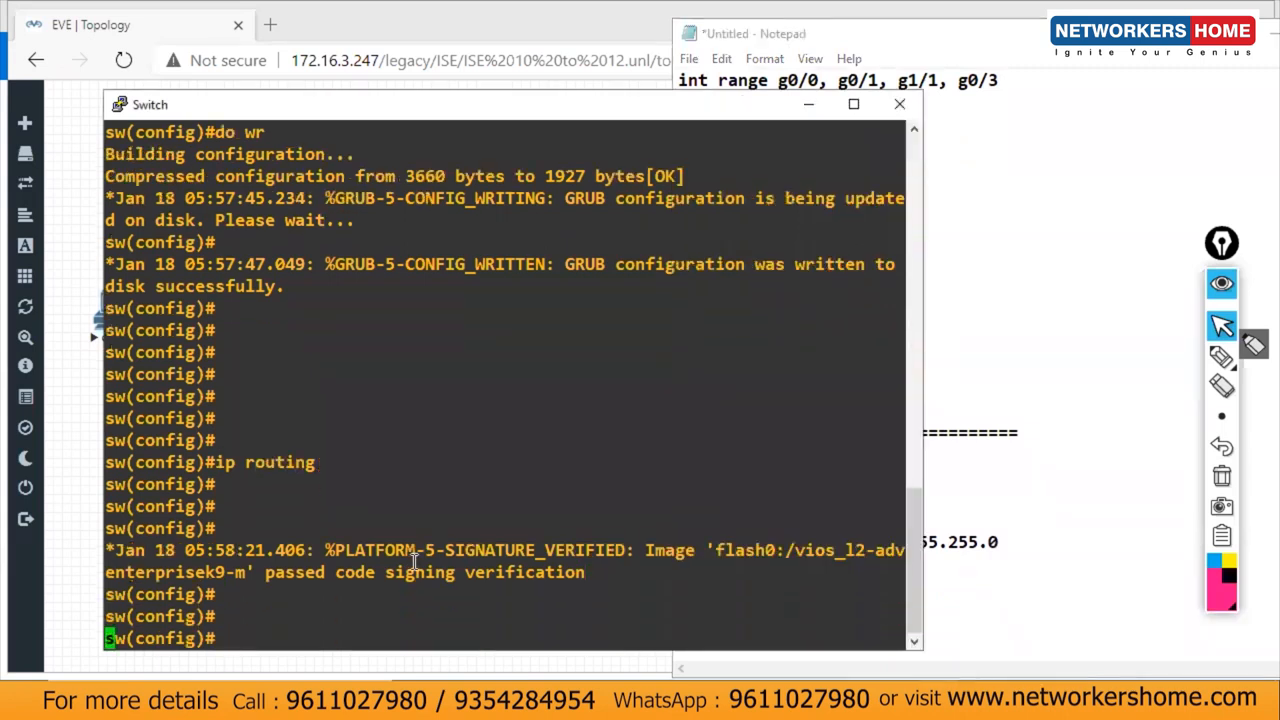
type("int vl")
key("Tab")
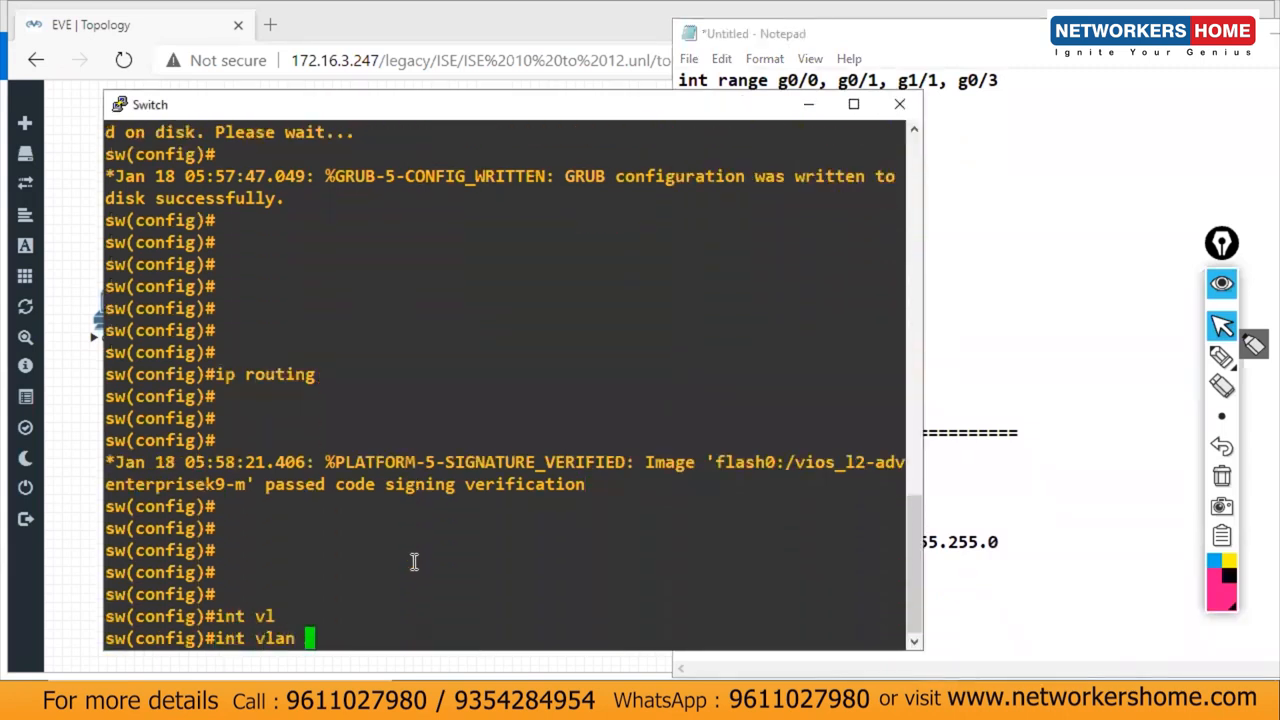
type("5")
key("BackSpace")
type("10")
key("Return")
type("d")
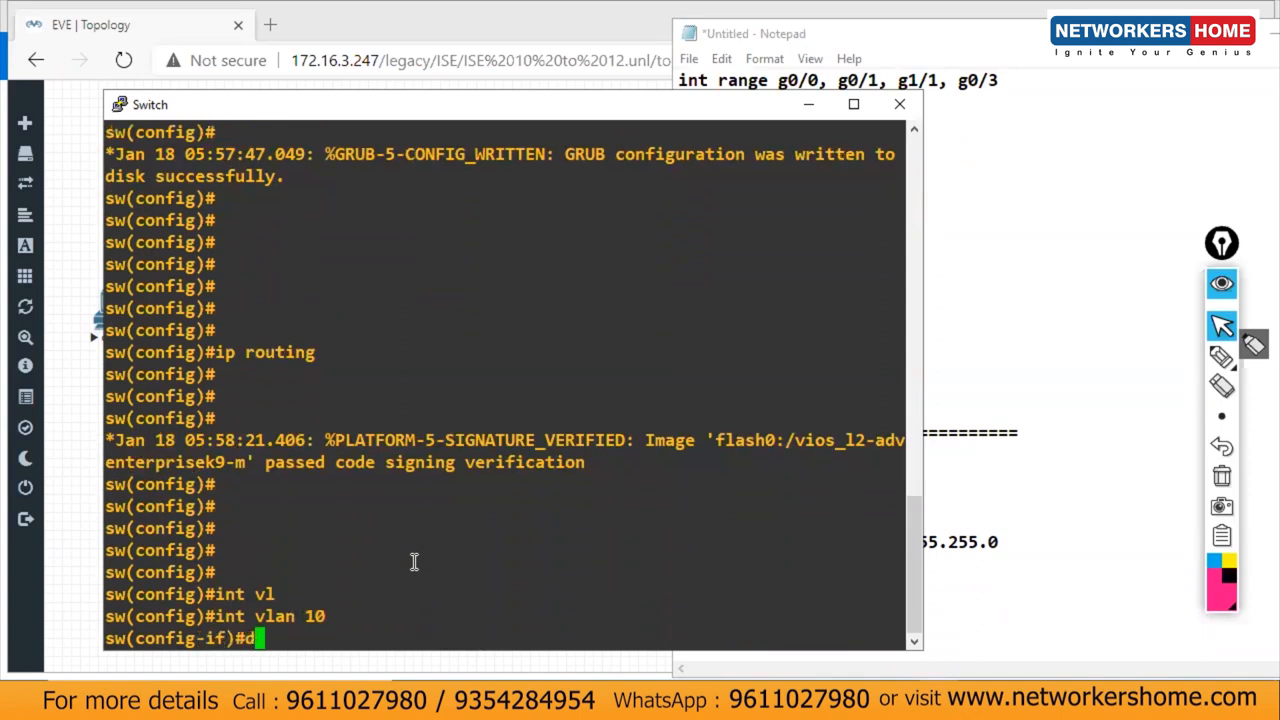
type("o sh ip int bri")
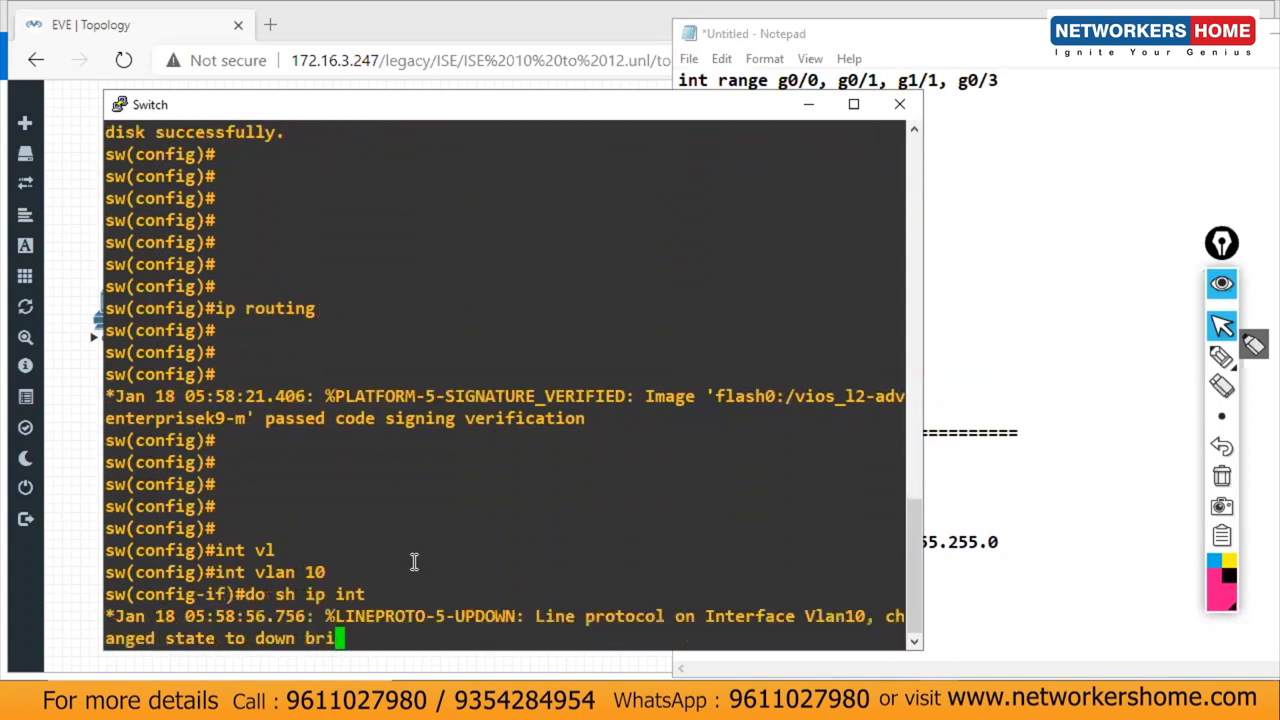
key("Return")
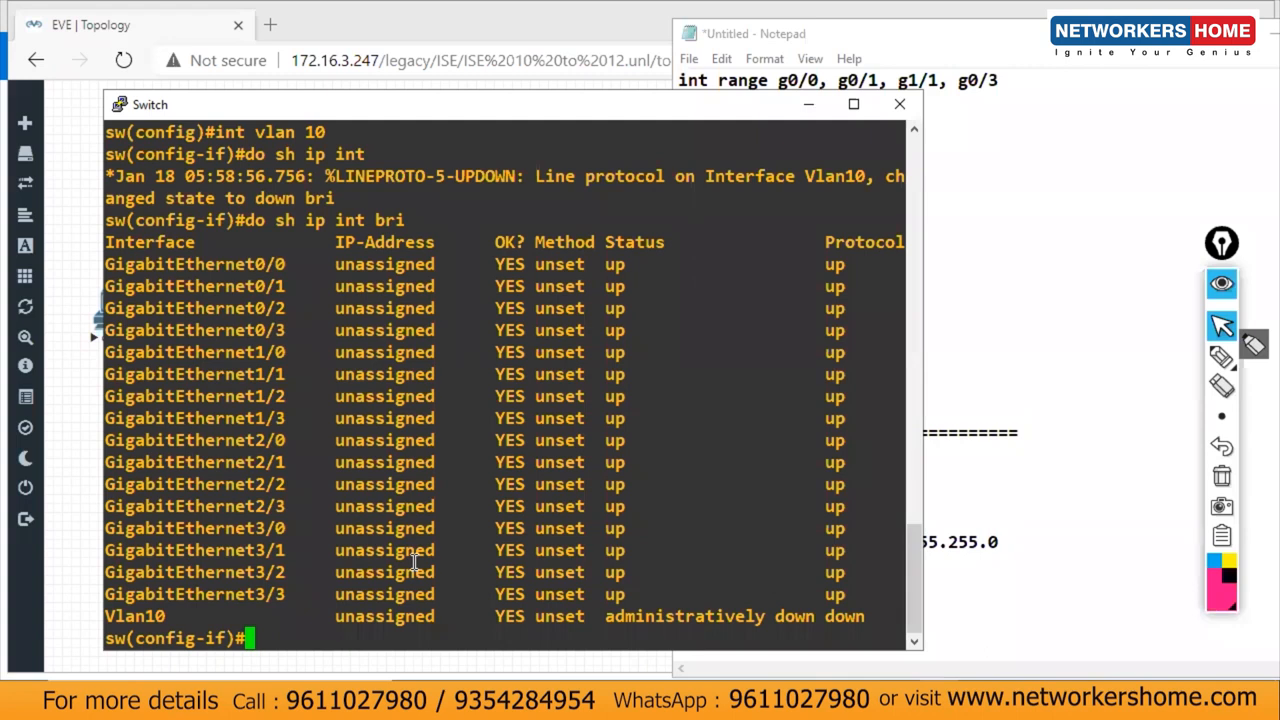
Step: Duplicate the VLAN 10 block as an int vlan 20 block with address 172.16.20.15
left_click(808, 110)
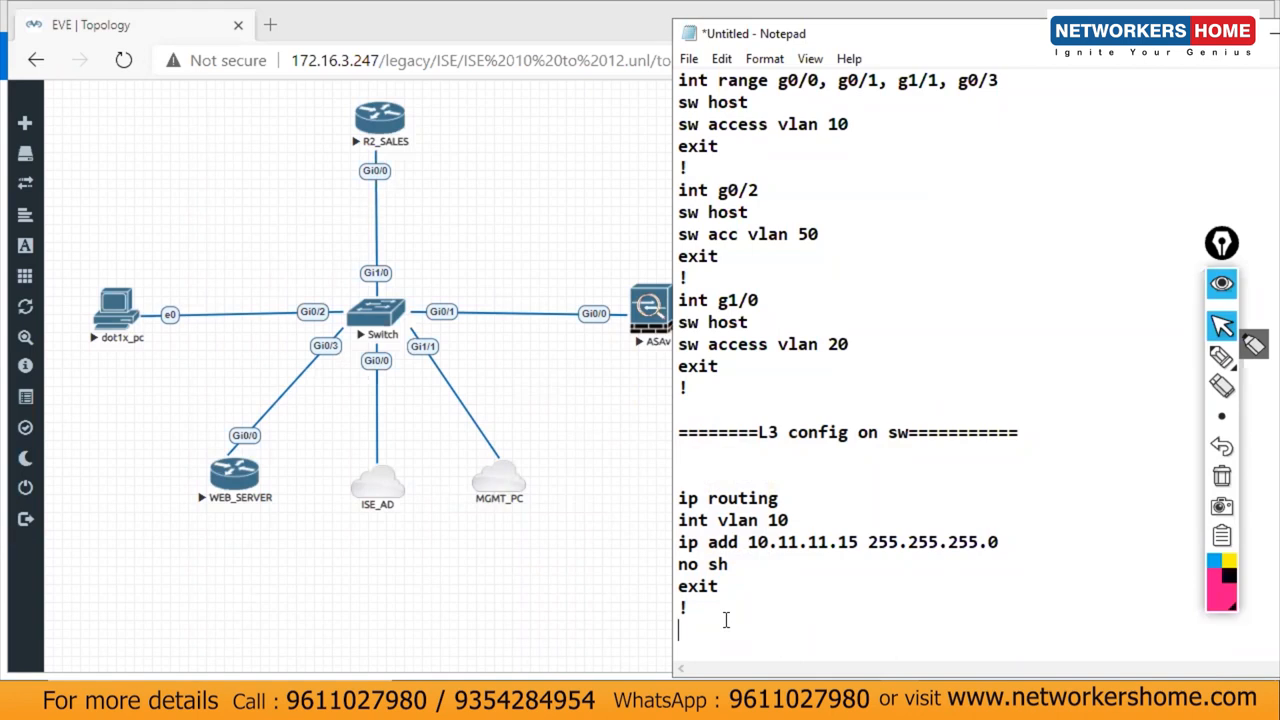
left_click_drag(714, 628, 665, 532)
key("ctrl+c")
left_click(695, 642)
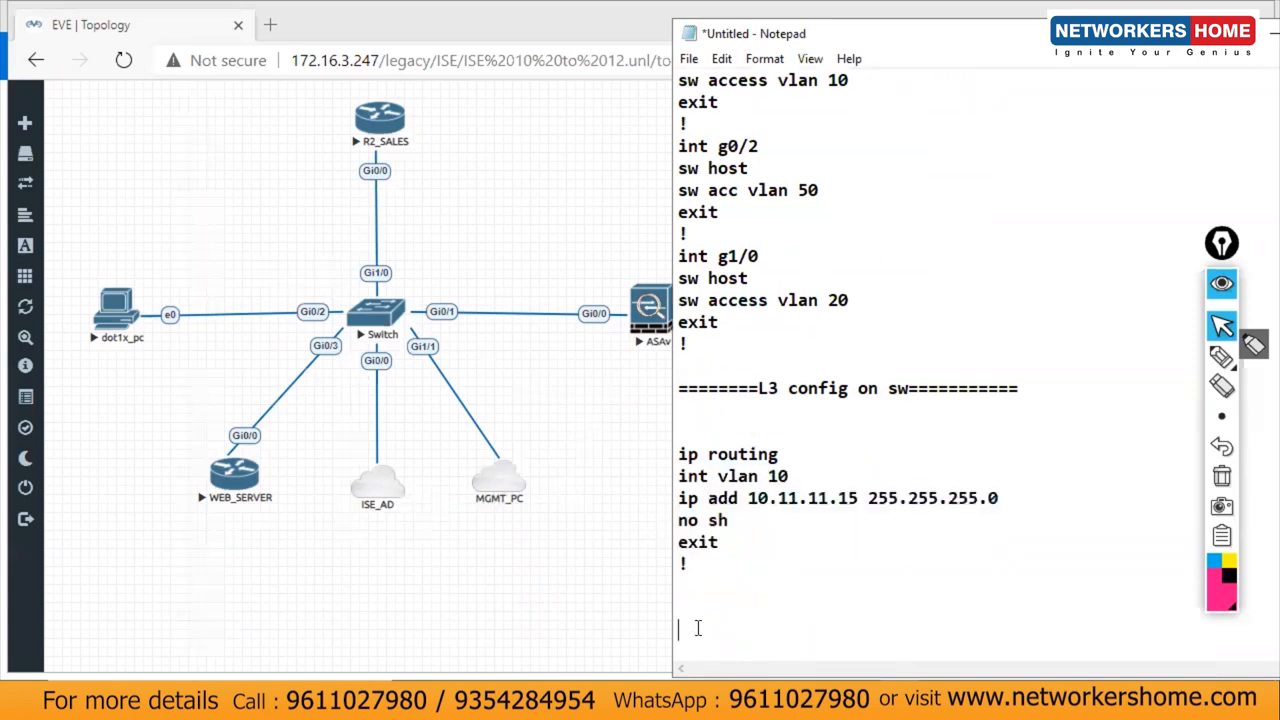
key("ctrl+v")
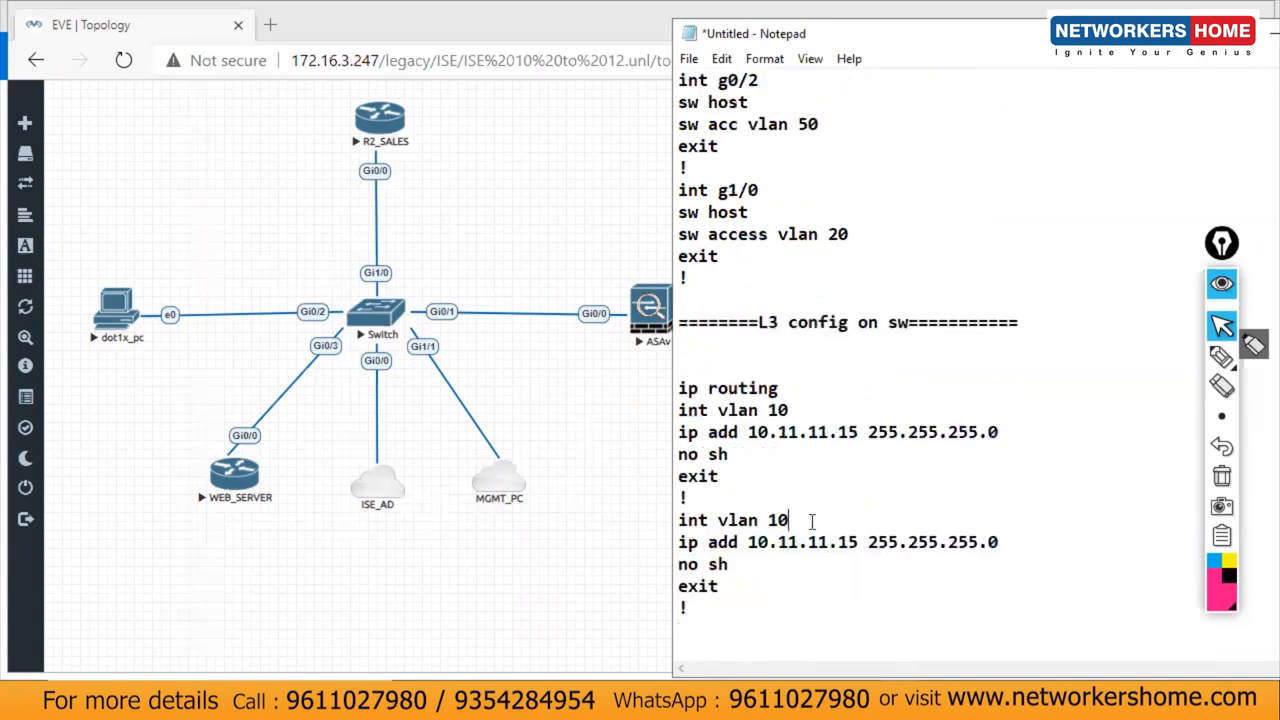
left_click(812, 518)
key("BackSpace")
key("BackSpace")
type("20")
left_click_drag(858, 542, 741, 542)
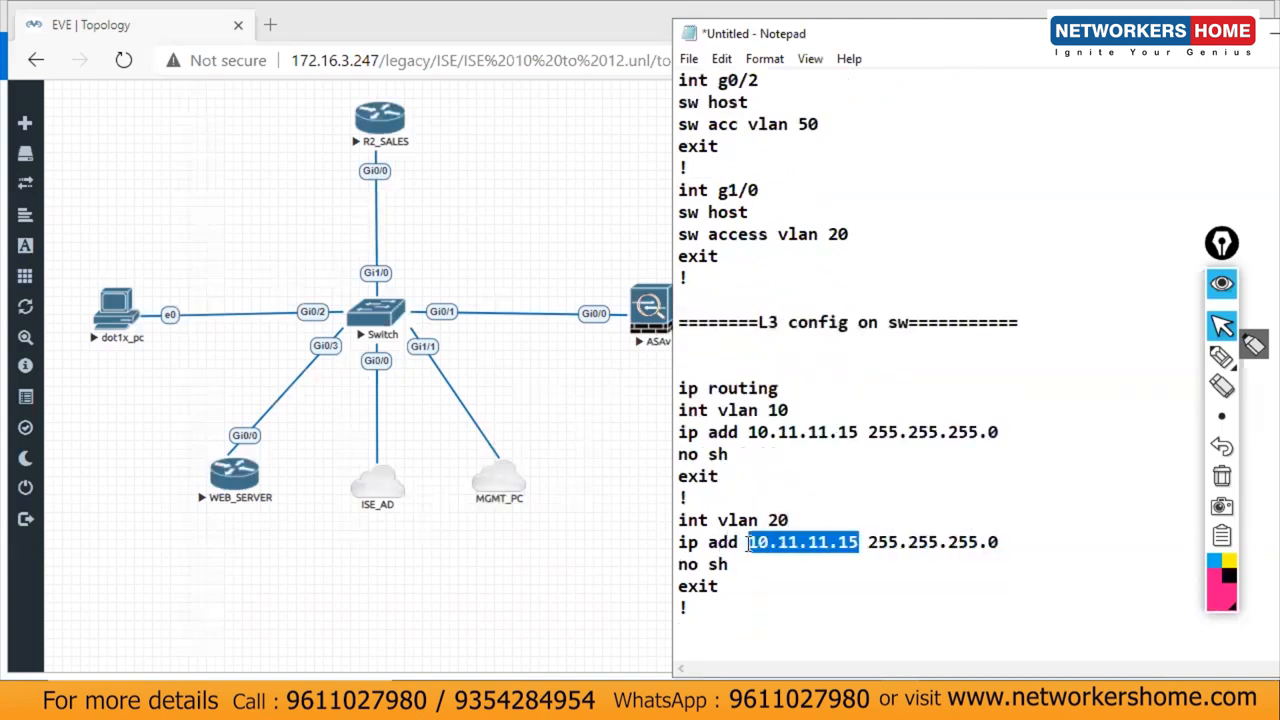
type("172")
type(".16.")
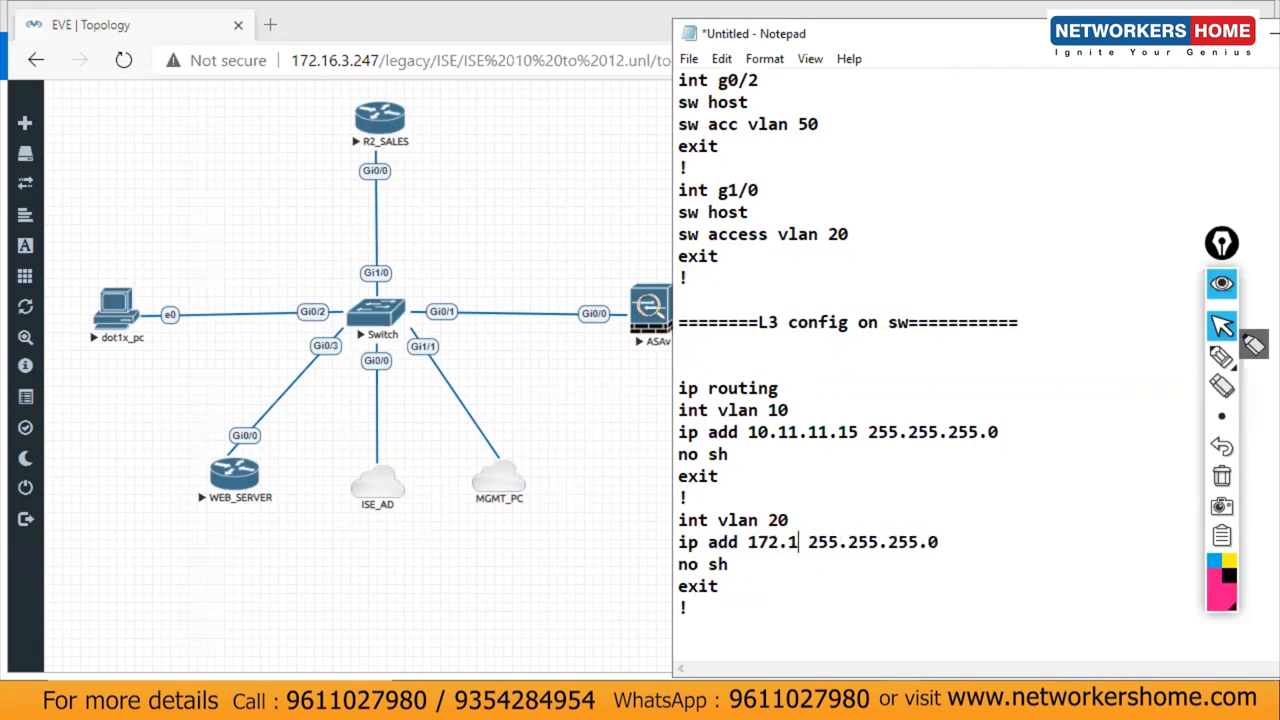
type("20.15")
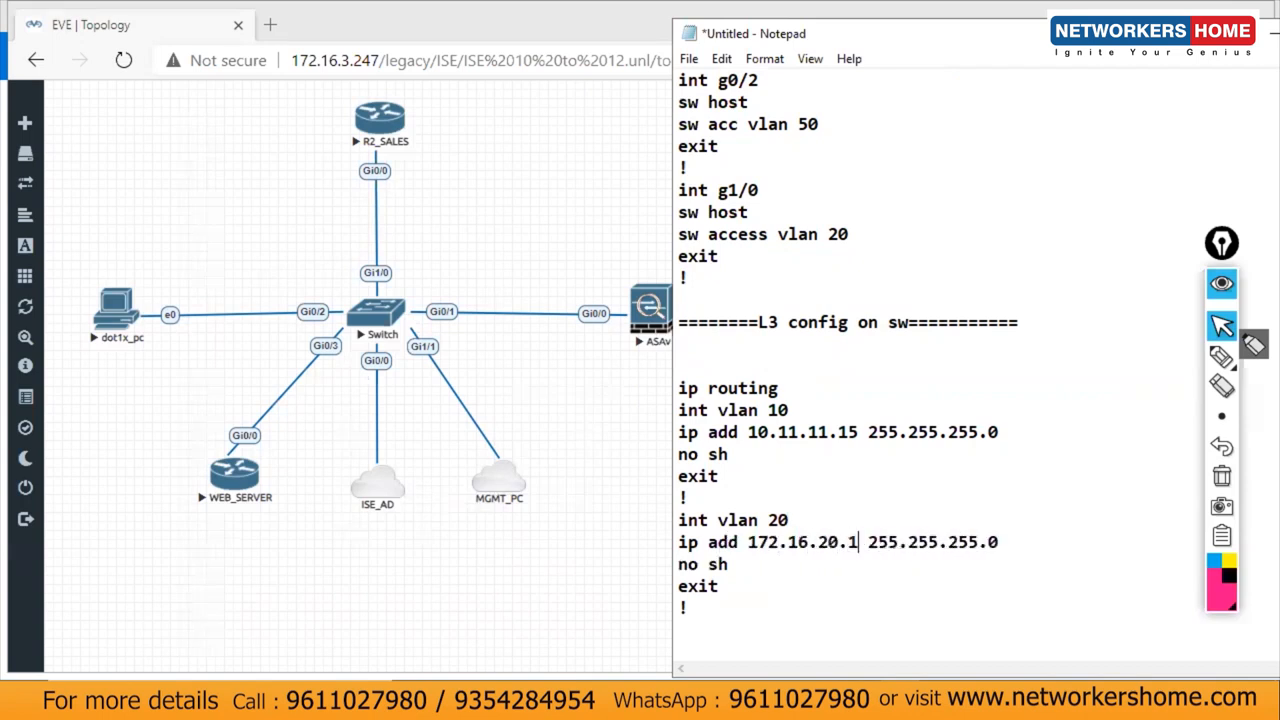
Step: Duplicate the vlan 20 block as vlan 50 with 10.50.50.15, then select all three blocks
left_click_drag(690, 610, 666, 518)
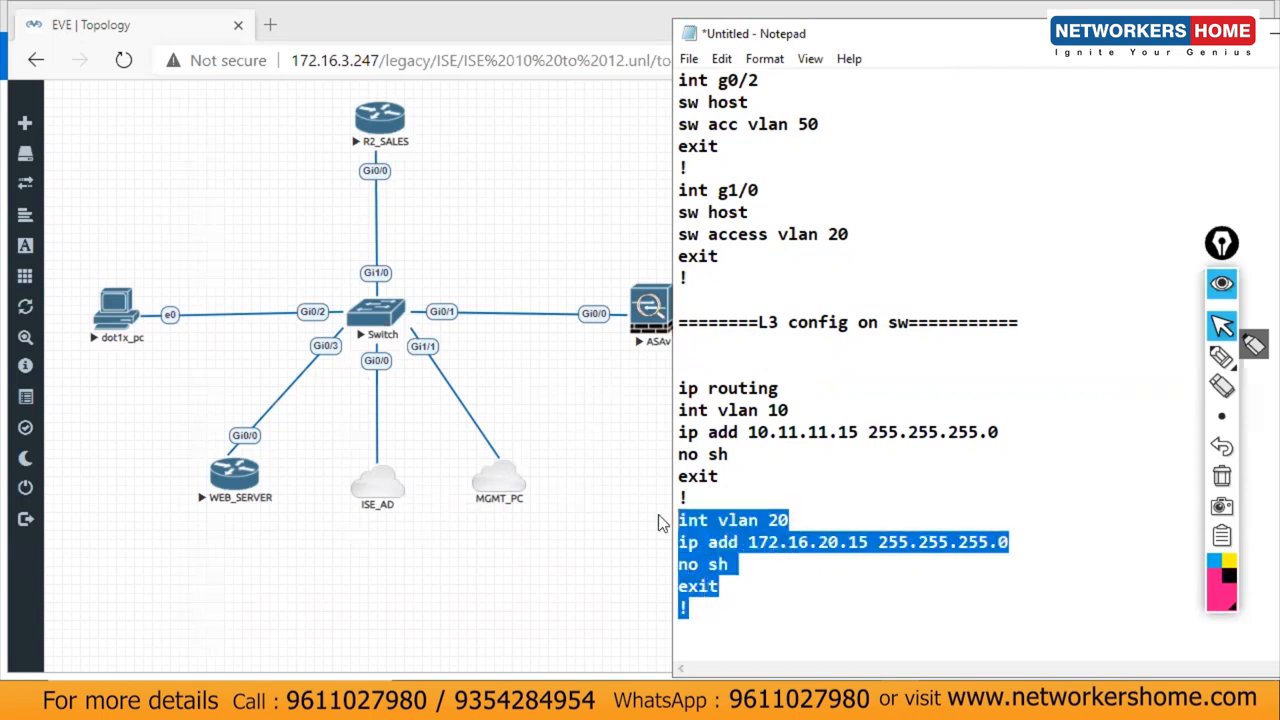
key("ctrl+c")
left_click(710, 630)
key("ctrl+v")
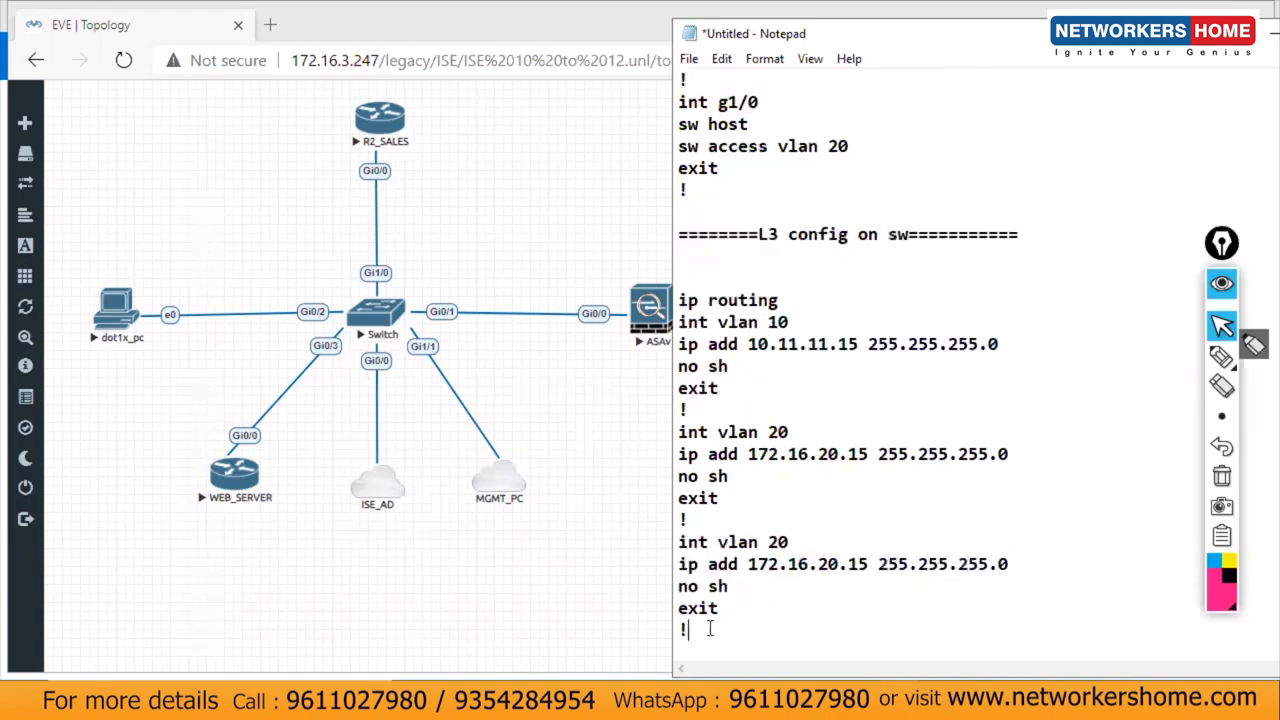
left_click_drag(788, 542, 770, 542)
type("50")
left_click_drag(868, 563, 748, 563)
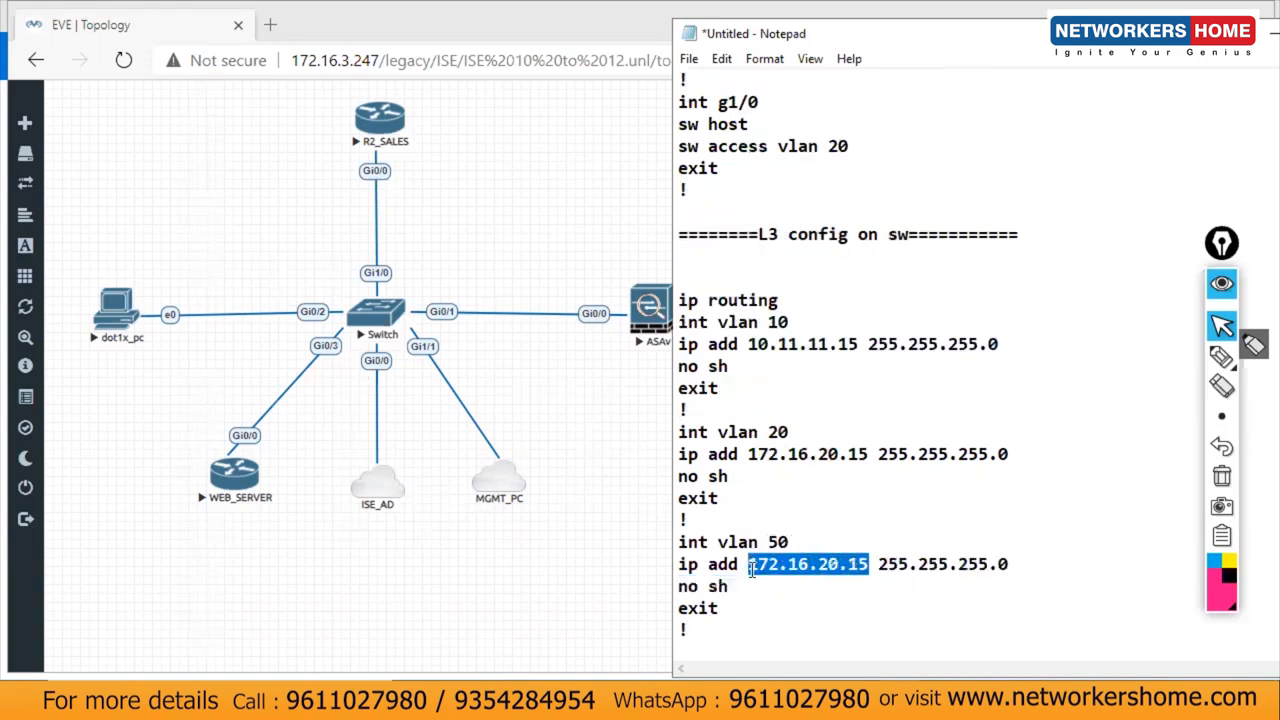
type("10.50.50.")
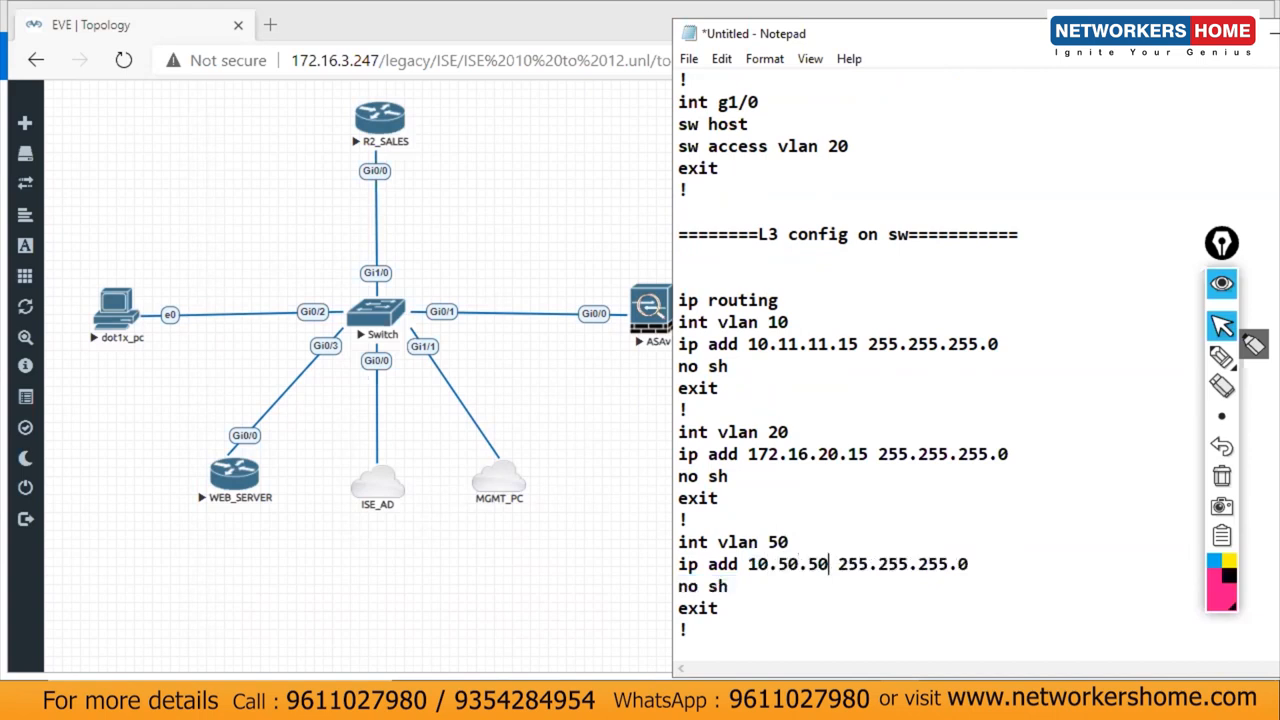
type("15")
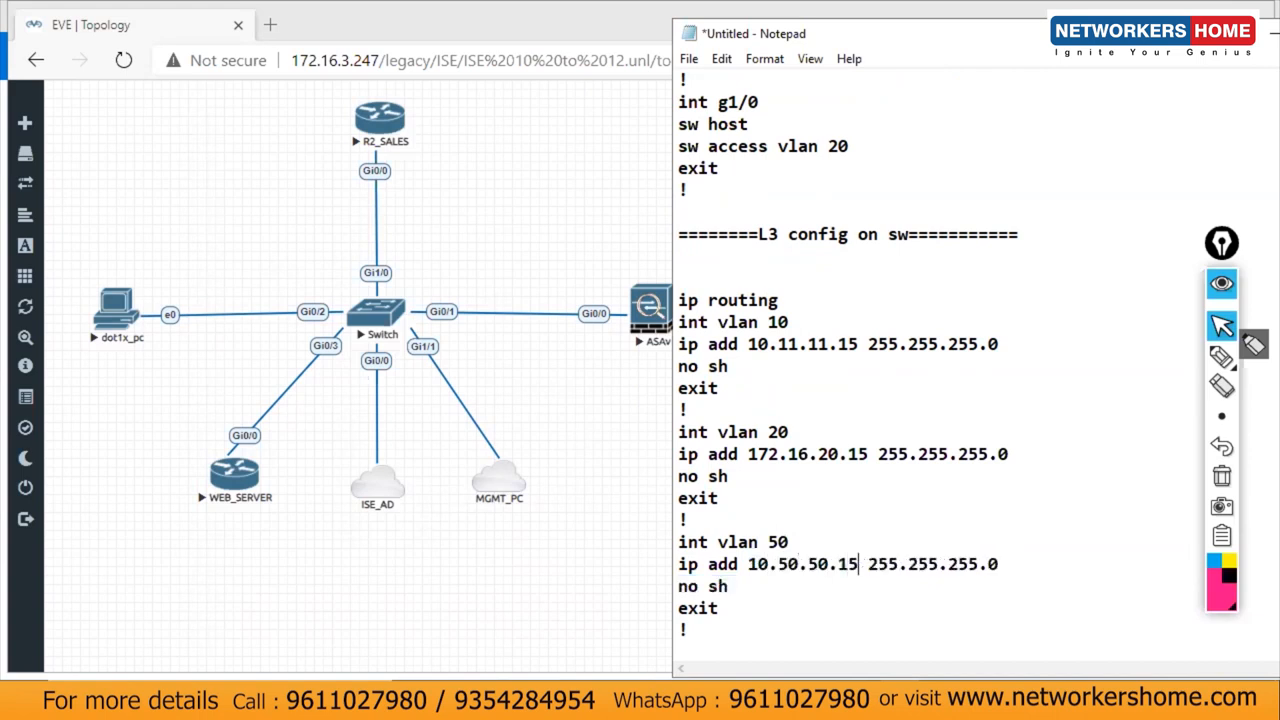
left_click_drag(688, 630, 656, 330)
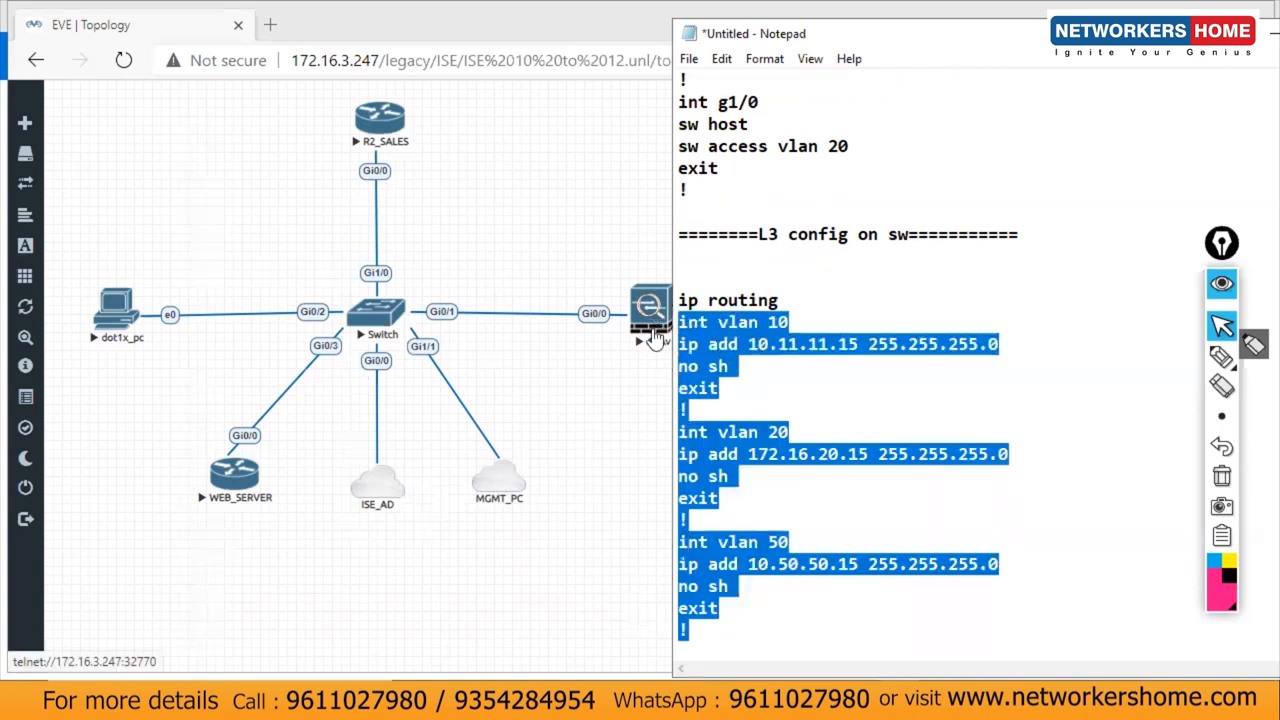
Step: Apply the VLAN 10, 20 and 50 interface blocks on the switch, save with do wr, and return to the notes
left_click(973, 700)
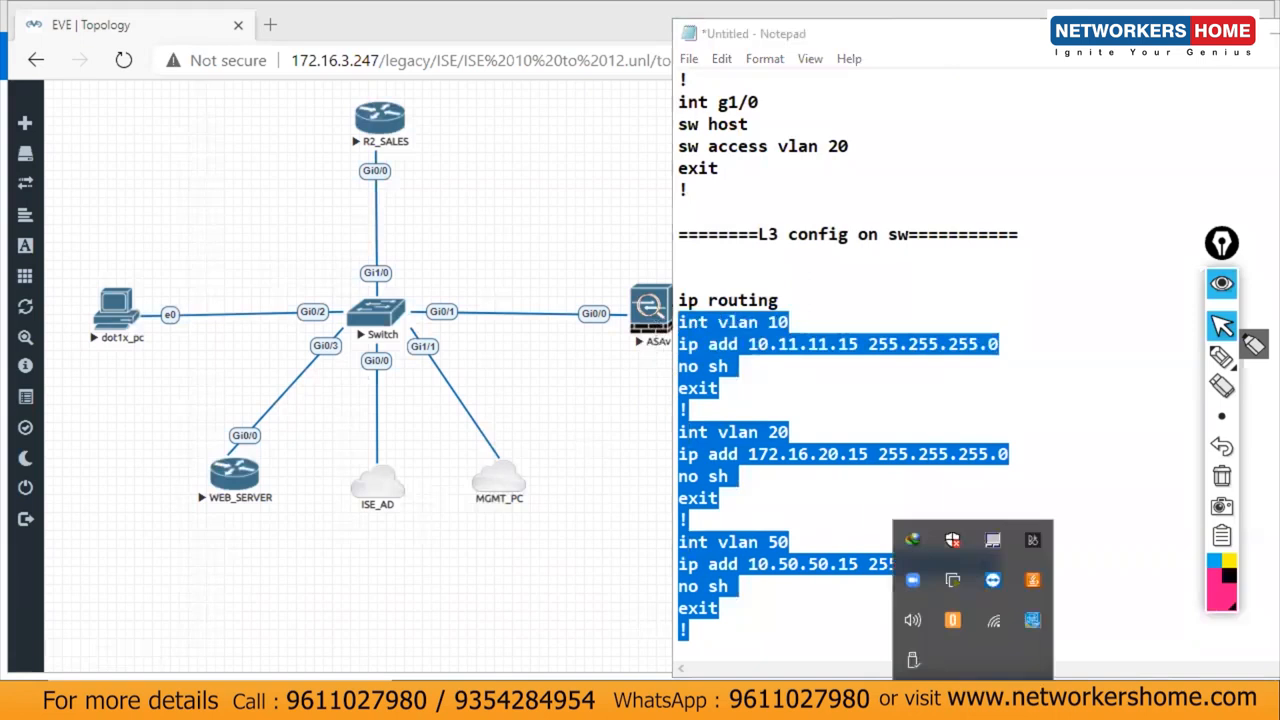
key("alt+Tab")
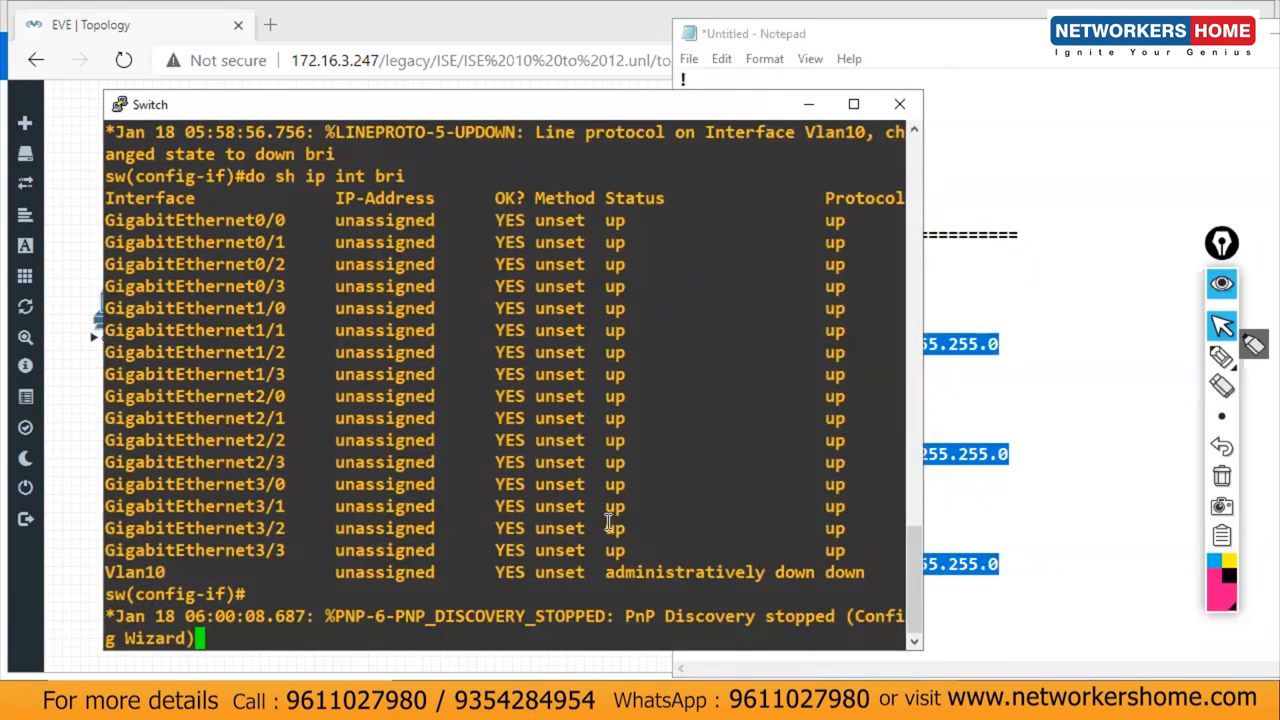
right_click(608, 522)
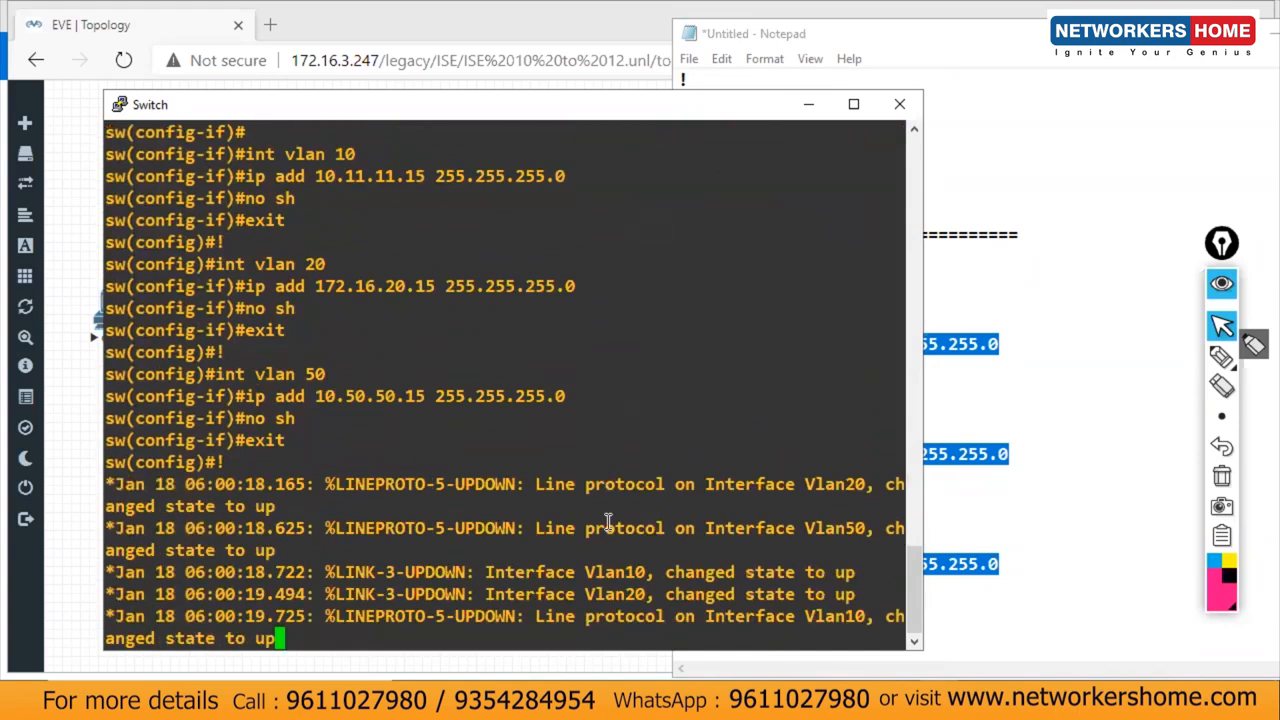
key("Return")
key("Return")
key("Return")
key("Return")
key("Return")
key("Return")
key("Return")
key("Return")
type("do wr")
key("Return")
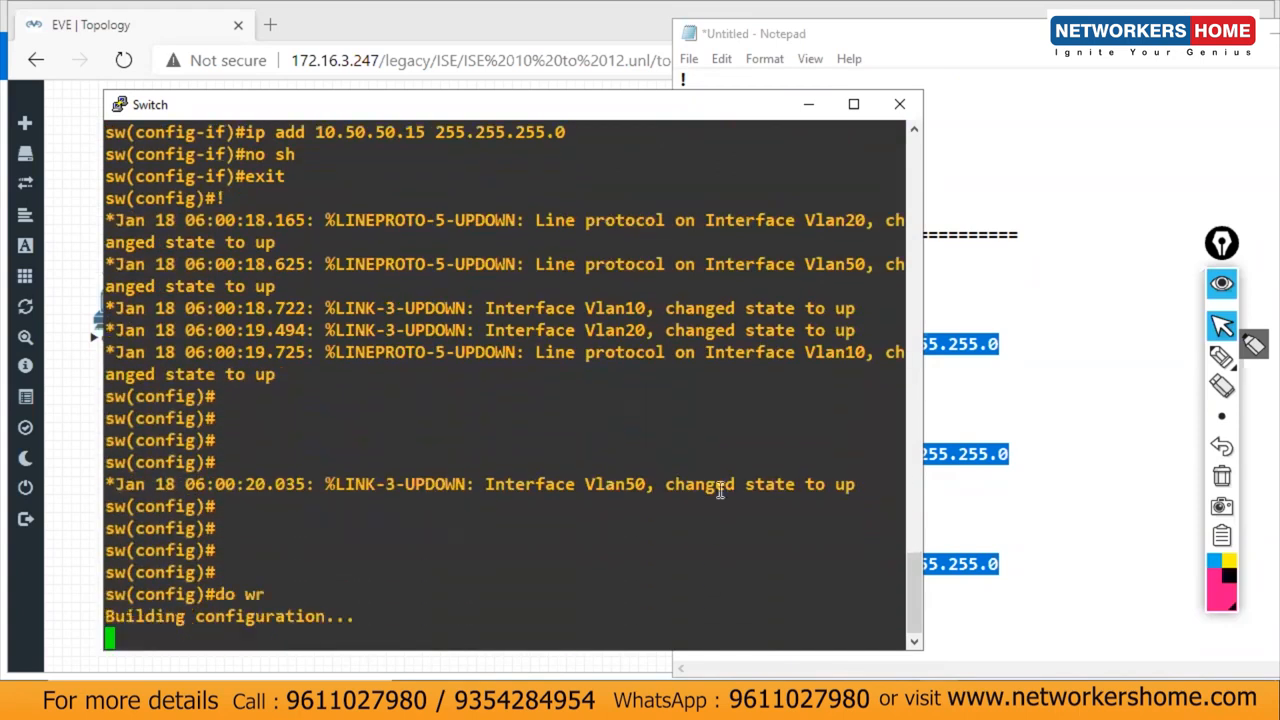
left_click(975, 570)
left_click(820, 634)
key("Return")
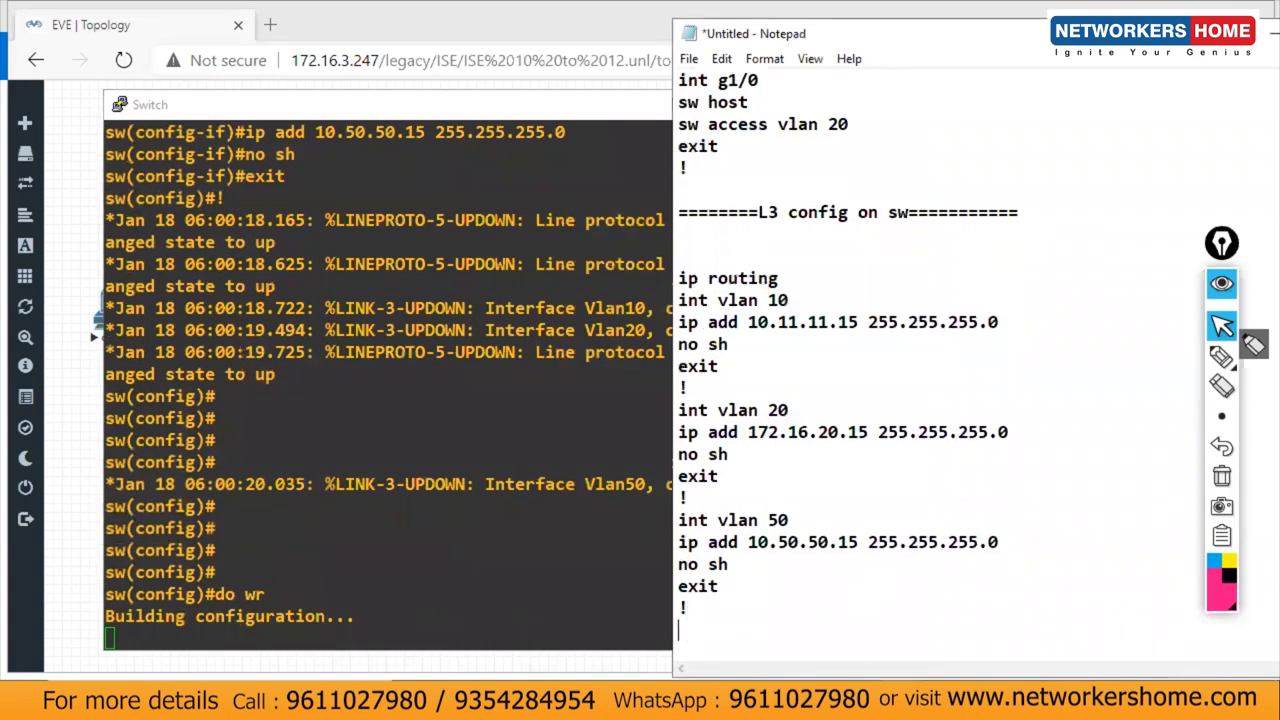
Step: Start an 'ip dhcp excl' line at the end of the notes
key("Return")
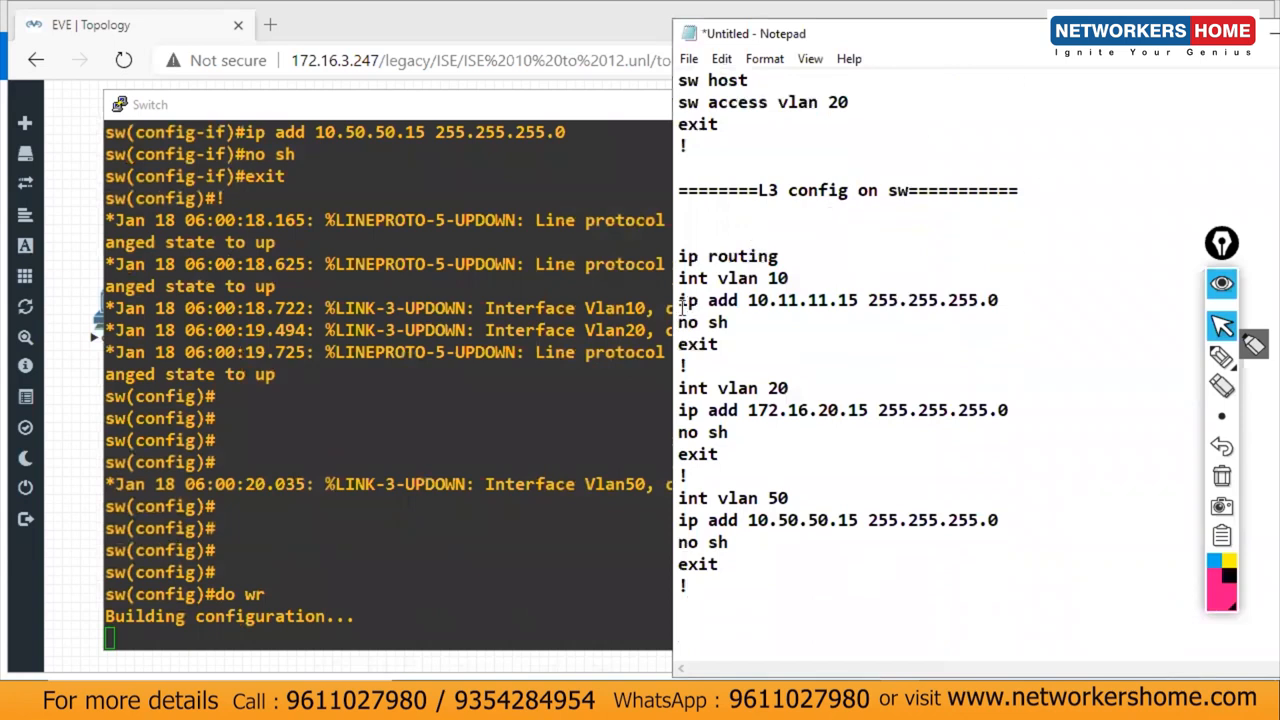
left_click_drag(678, 278, 800, 600)
left_click(800, 600)
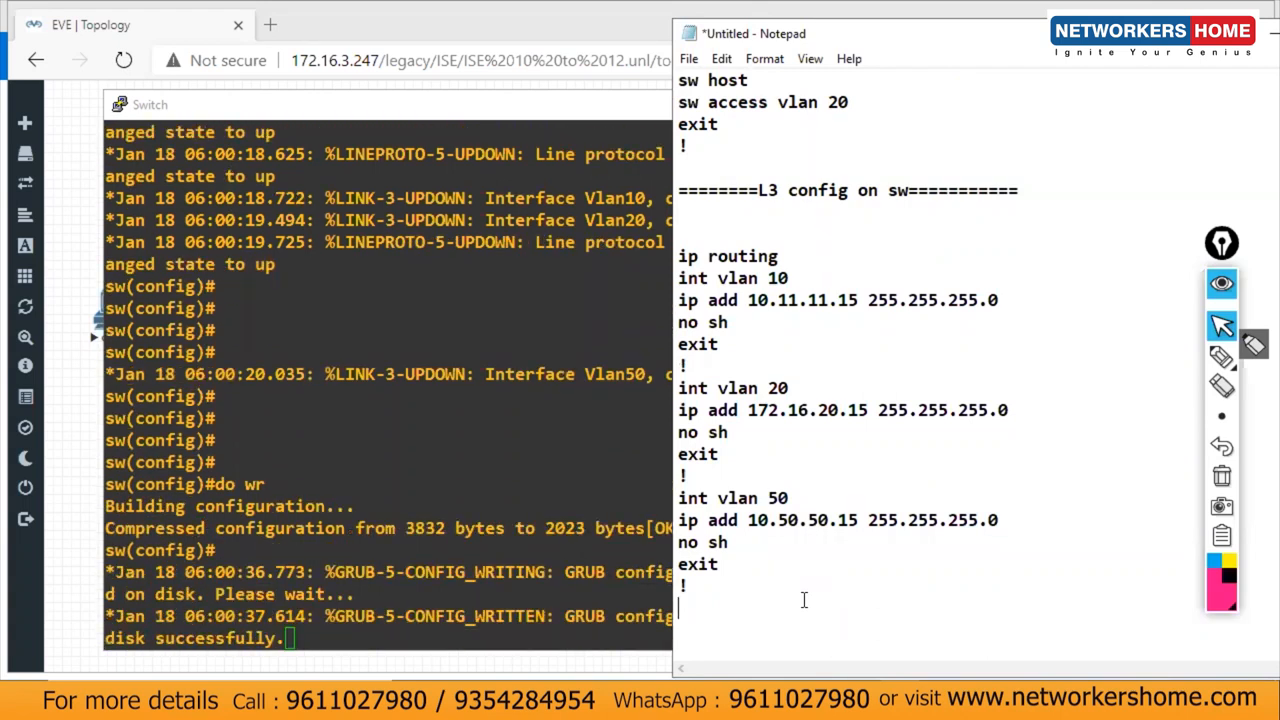
type("ip dhcp ex")
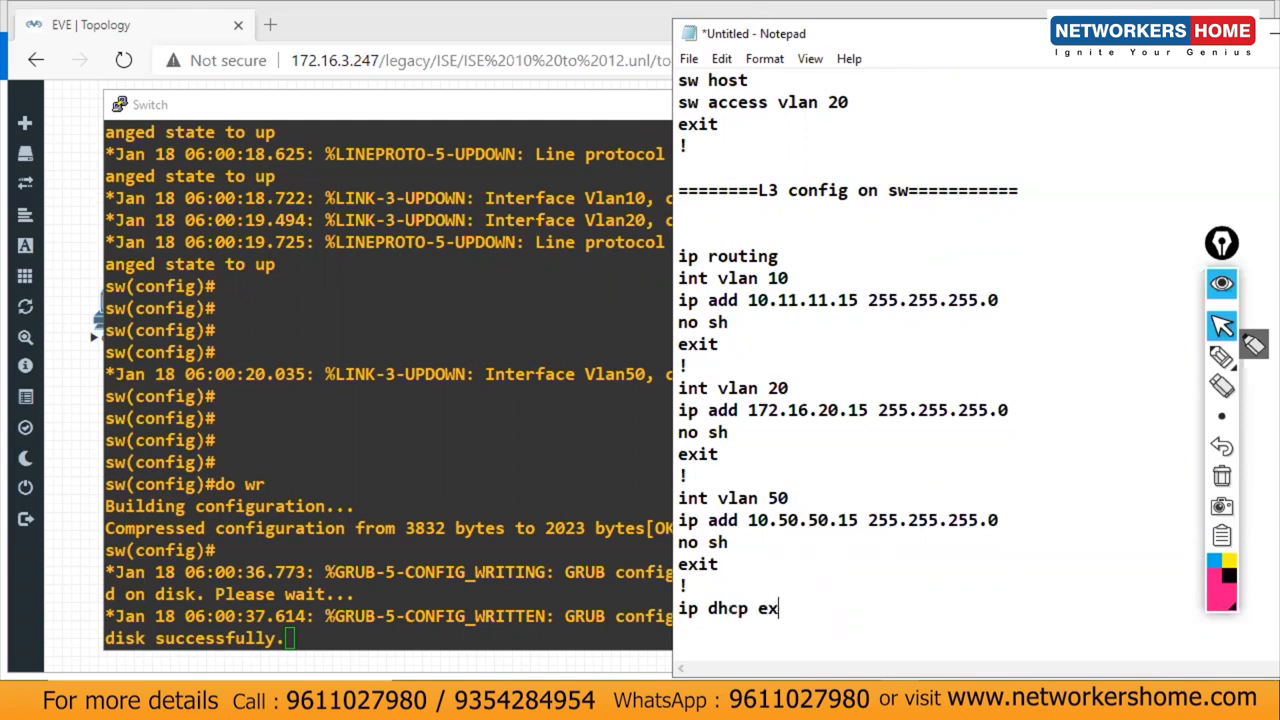
type("cl")
Step: Bring up the Paint topology diagram and mark the ISE, AD and Candidate_PC addresses
left_click(645, 702)
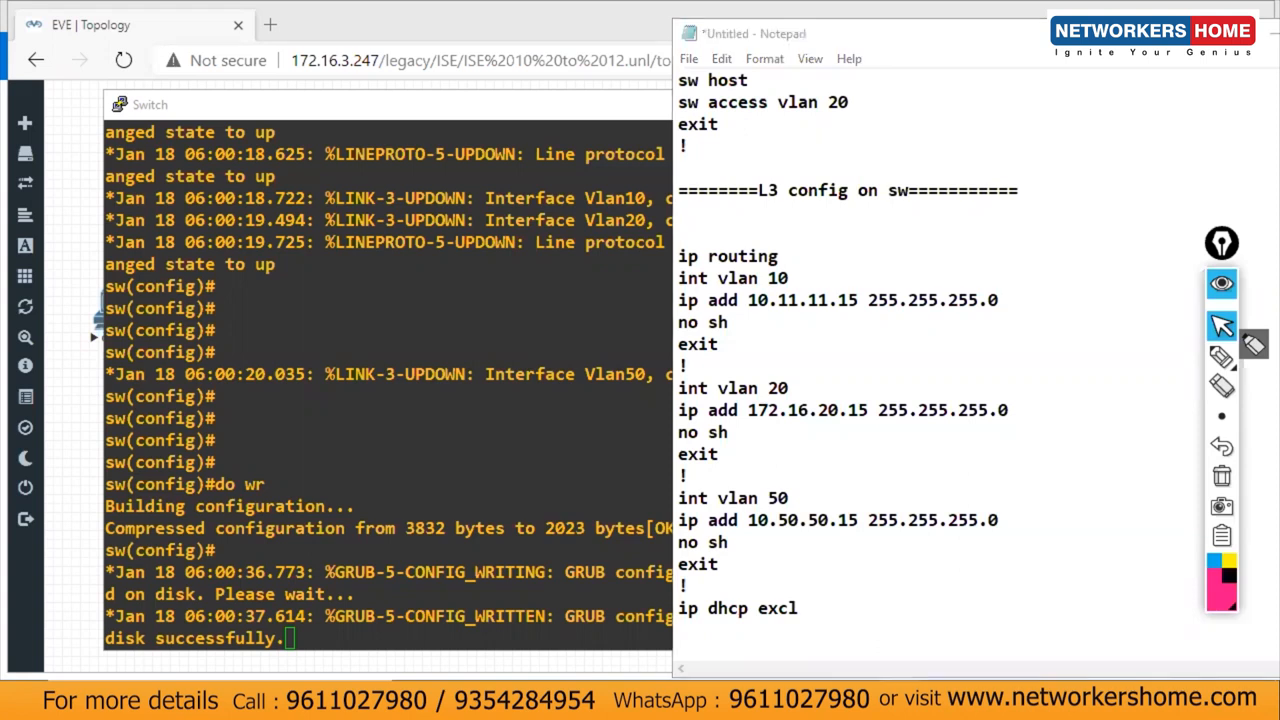
left_click(629, 638)
mouse_move(375, 234)
left_mouse_down()
mouse_move(389, 242)
mouse_move(348, 240)
left_mouse_up()
mouse_move(425, 226)
left_mouse_down()
mouse_move(470, 212)
mouse_move(542, 240)
mouse_move(574, 219)
left_mouse_up()
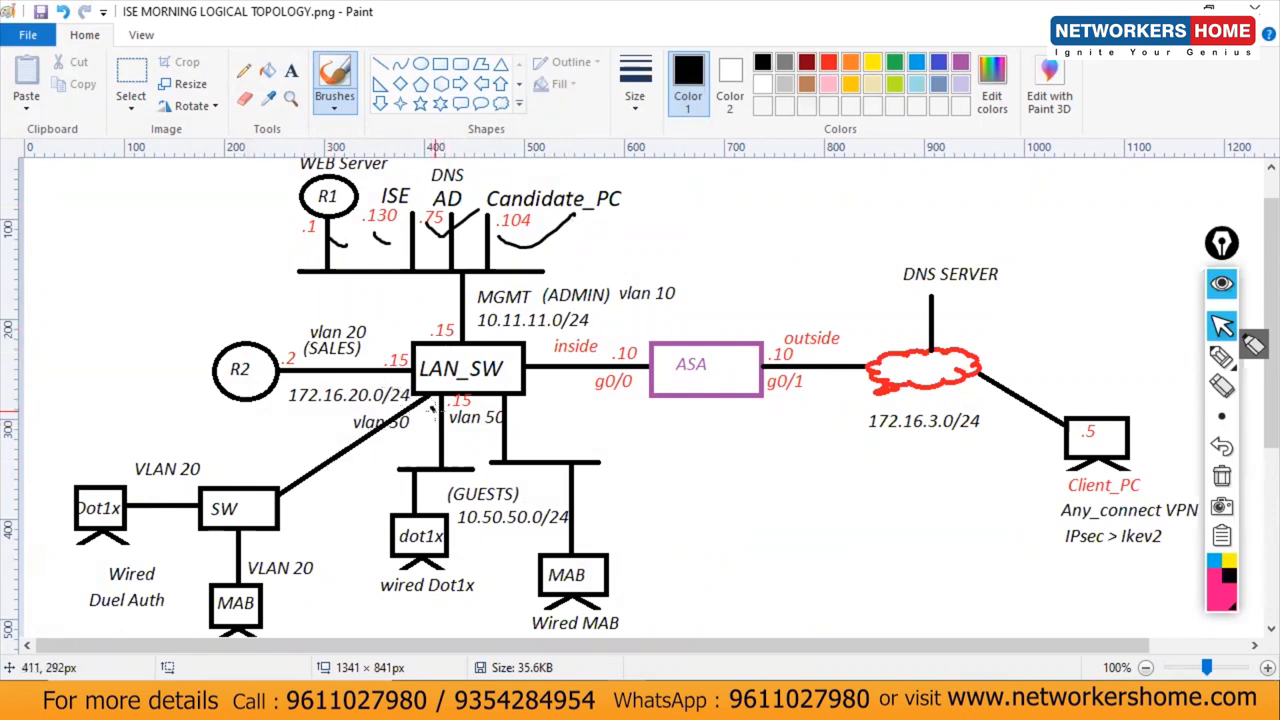
Step: Mark the switch link to 10.11.11.0/24 and the ISE .130 address, undoing each mark
mouse_move(436, 338)
left_mouse_down()
mouse_move(472, 350)
mouse_move(488, 324)
left_mouse_up()
key("ctrl+z")
key("ctrl+z")
key("ctrl+z")
key("ctrl+z")
key("ctrl+z")
key("ctrl+z")
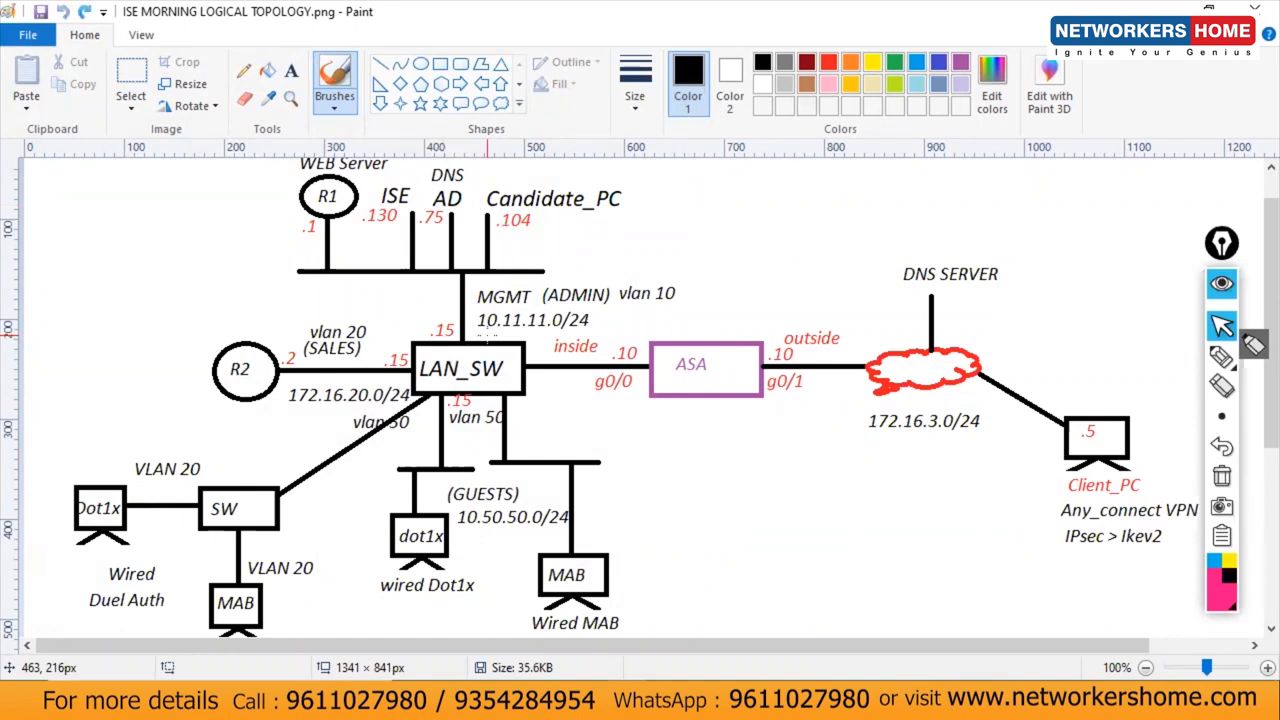
left_click_drag(352, 230, 412, 228)
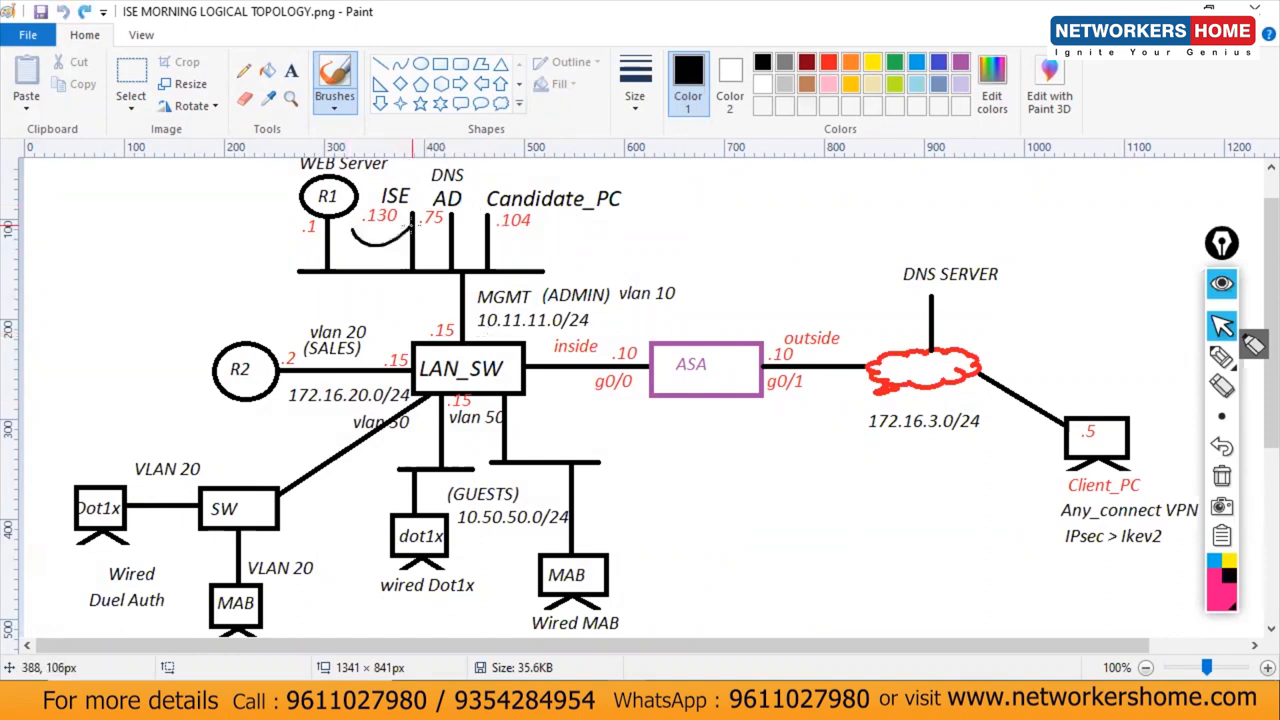
key("ctrl+z")
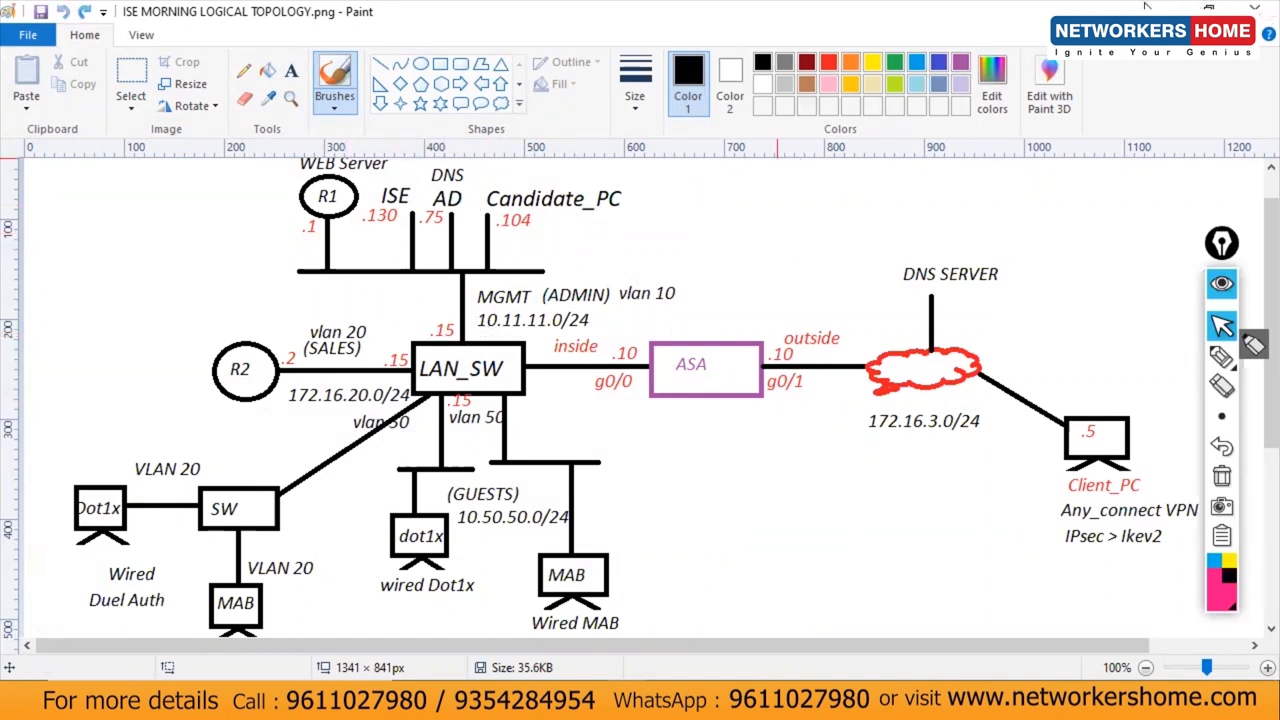
Step: Complete the notes line as 'ip dhcp excl 10.11.11.1 10.11.11.130' and select it
left_click(1150, 6)
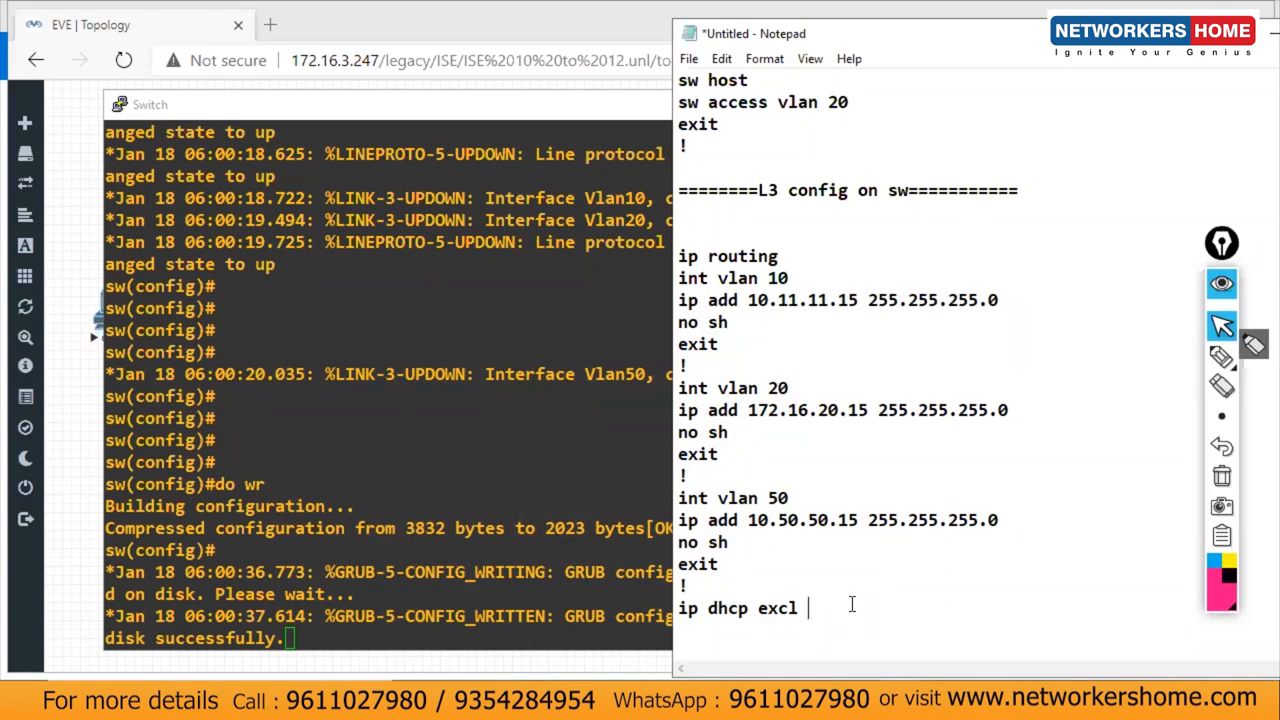
type("10.11.11.1")
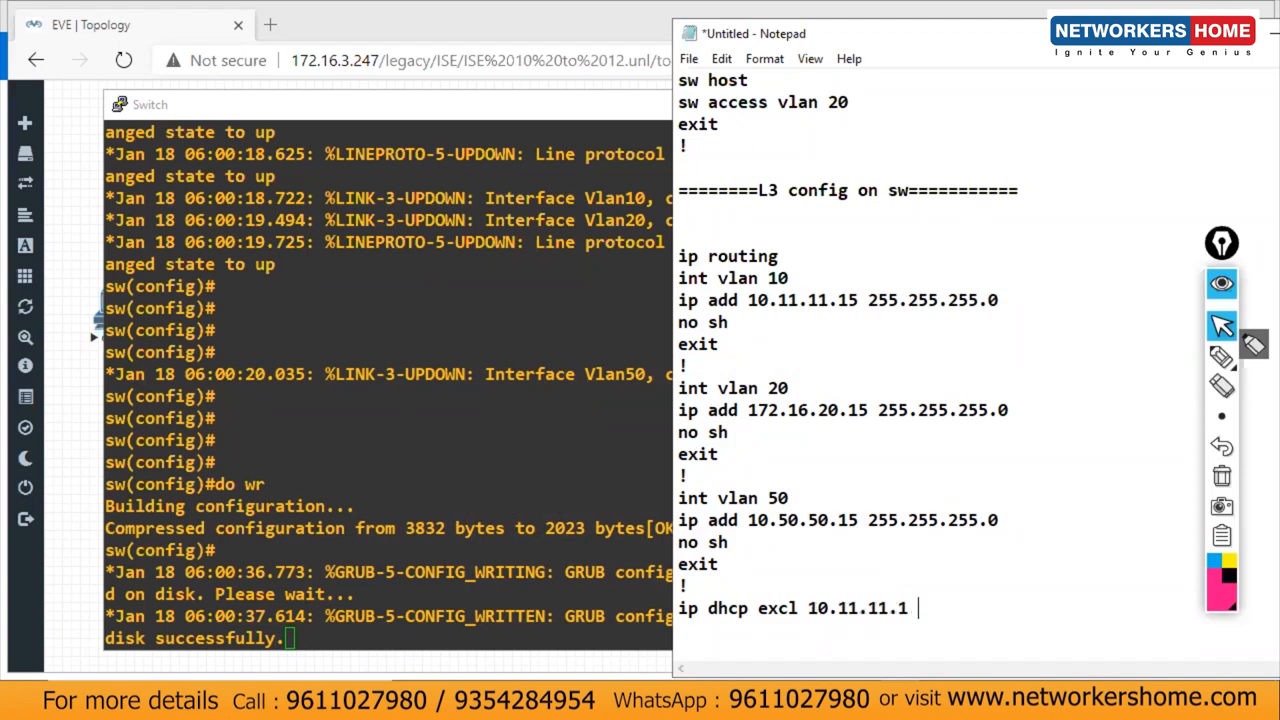
type(" 10.11.11.")
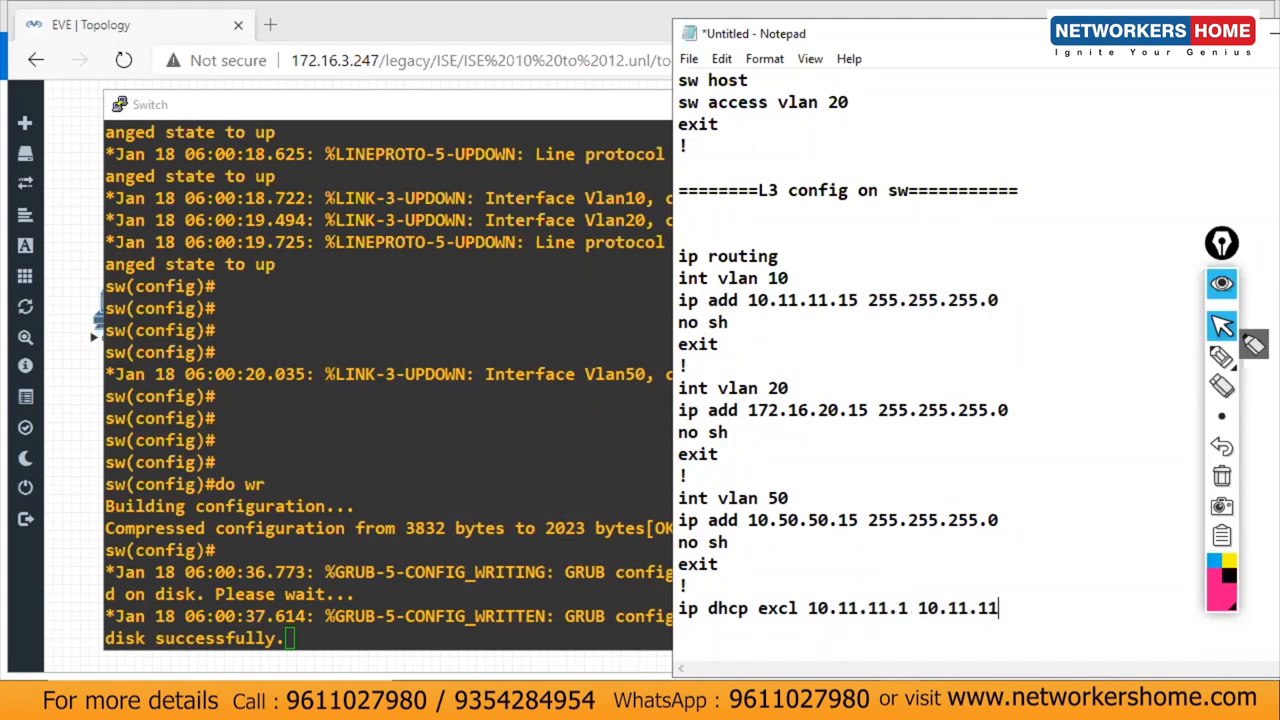
type("130")
left_click_drag(1057, 603, 634, 600)
key("ctrl+c")
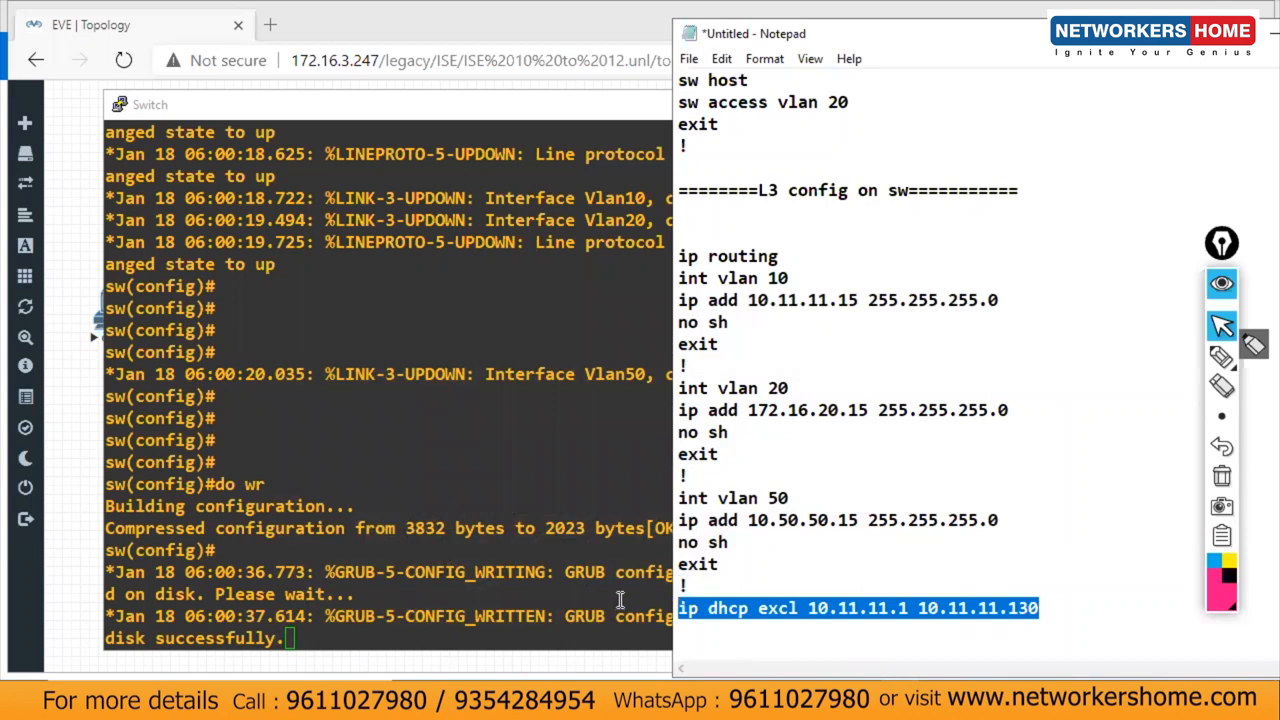
Step: Paste the DHCP exclusion command into the Switch console and run it
left_click(392, 592)
key("Return")
key("Return")
key("Return")
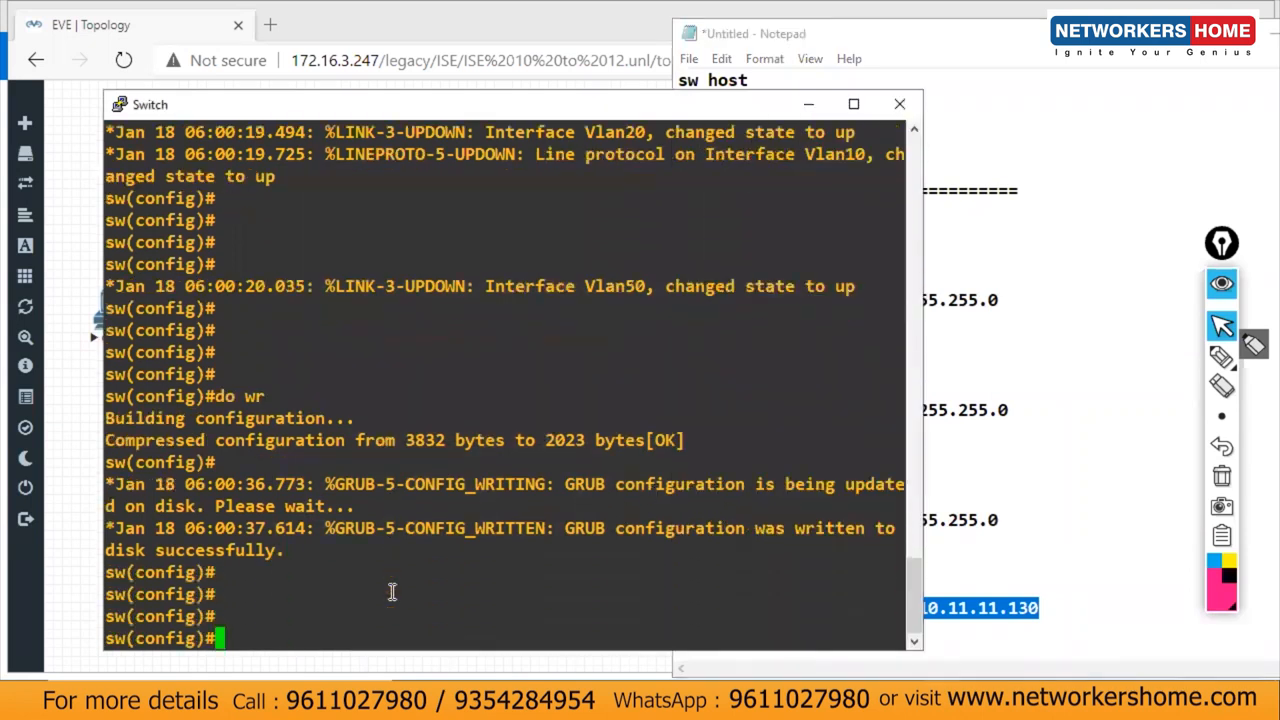
right_click(408, 612)
key("Return")
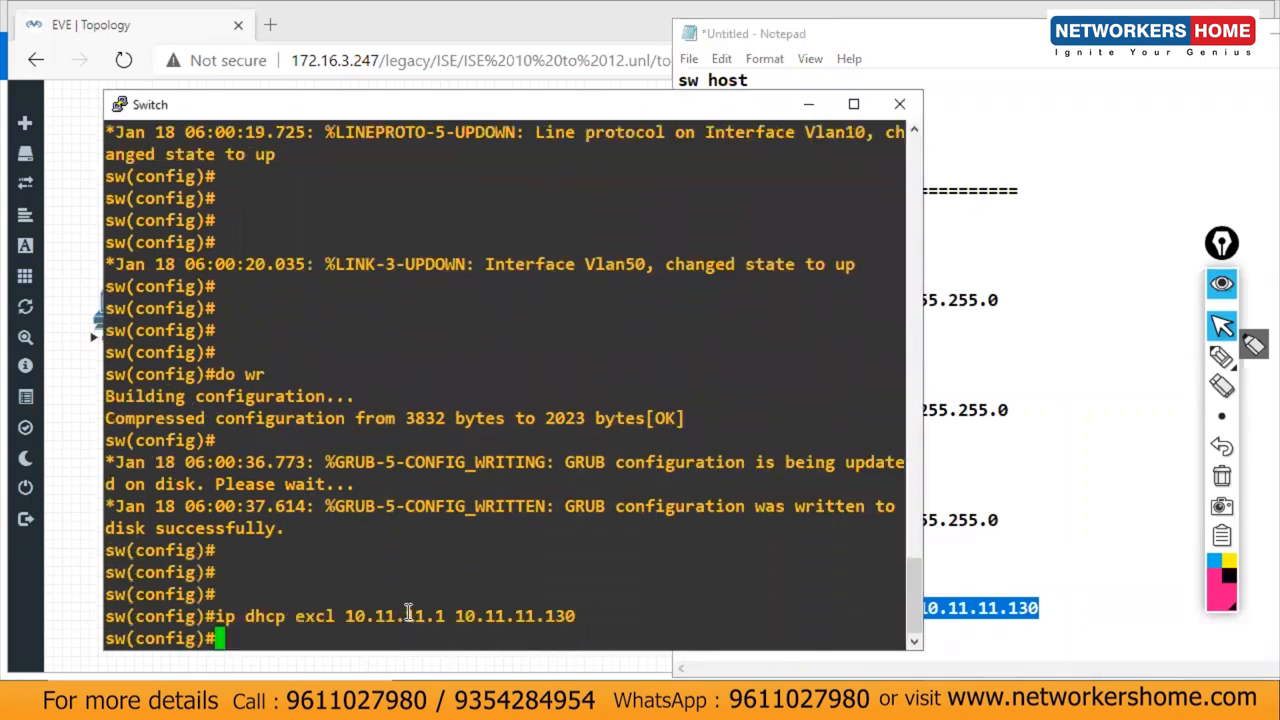
left_click(1010, 642)
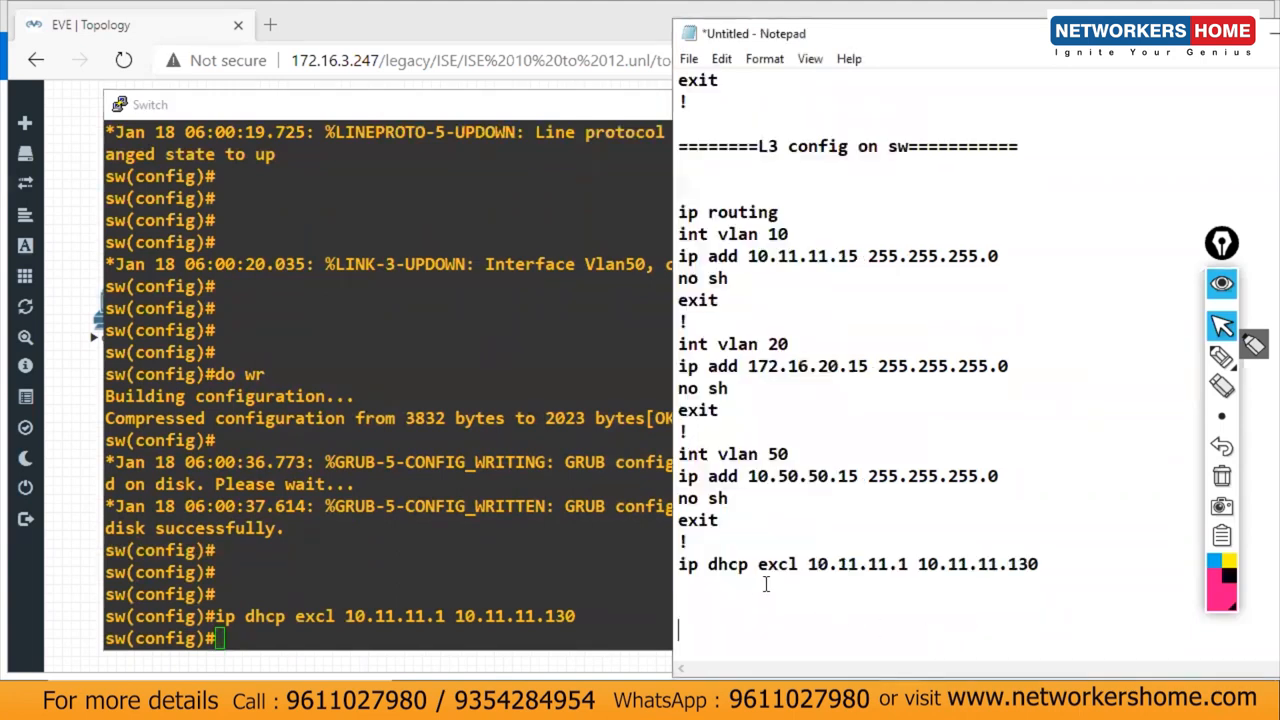
Step: Turn the pasted line into 'ip dhcp excl 172.16.20.1 172.16.20.15' and leave a blank line below
key("ctrl+v")
left_click_drag(808, 587, 908, 591)
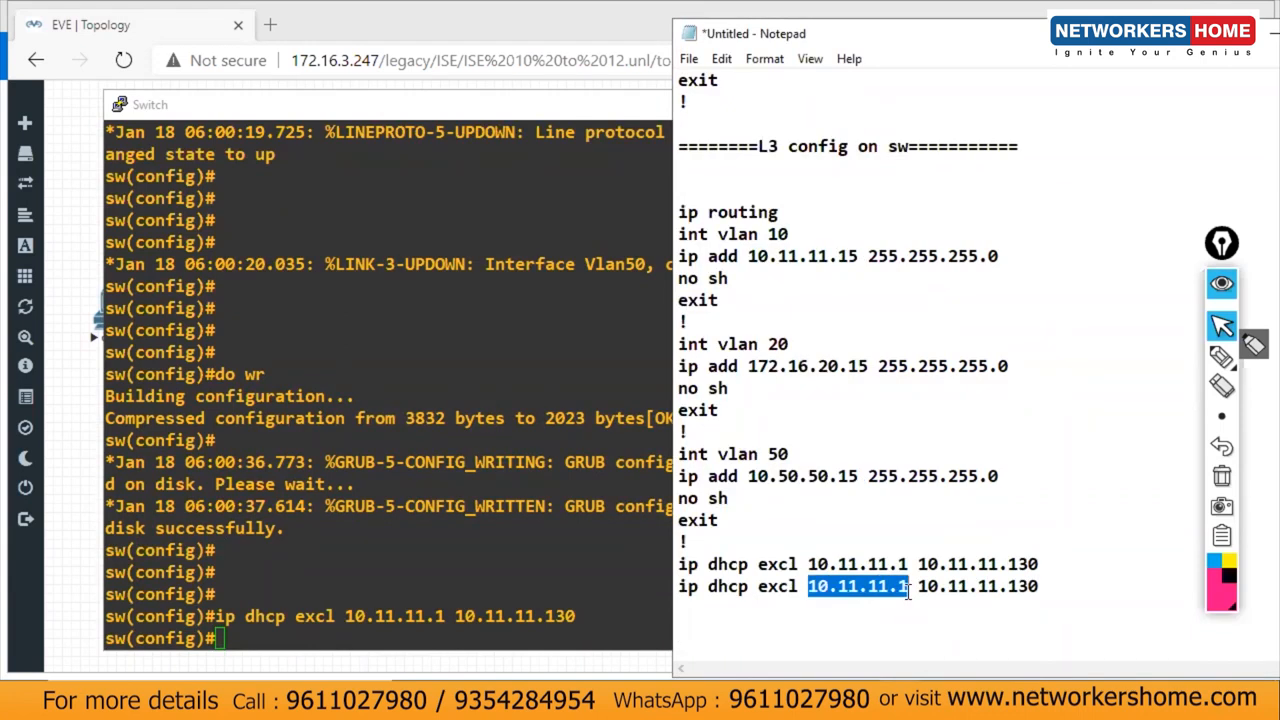
type("17")
type("2.16")
type(".20.")
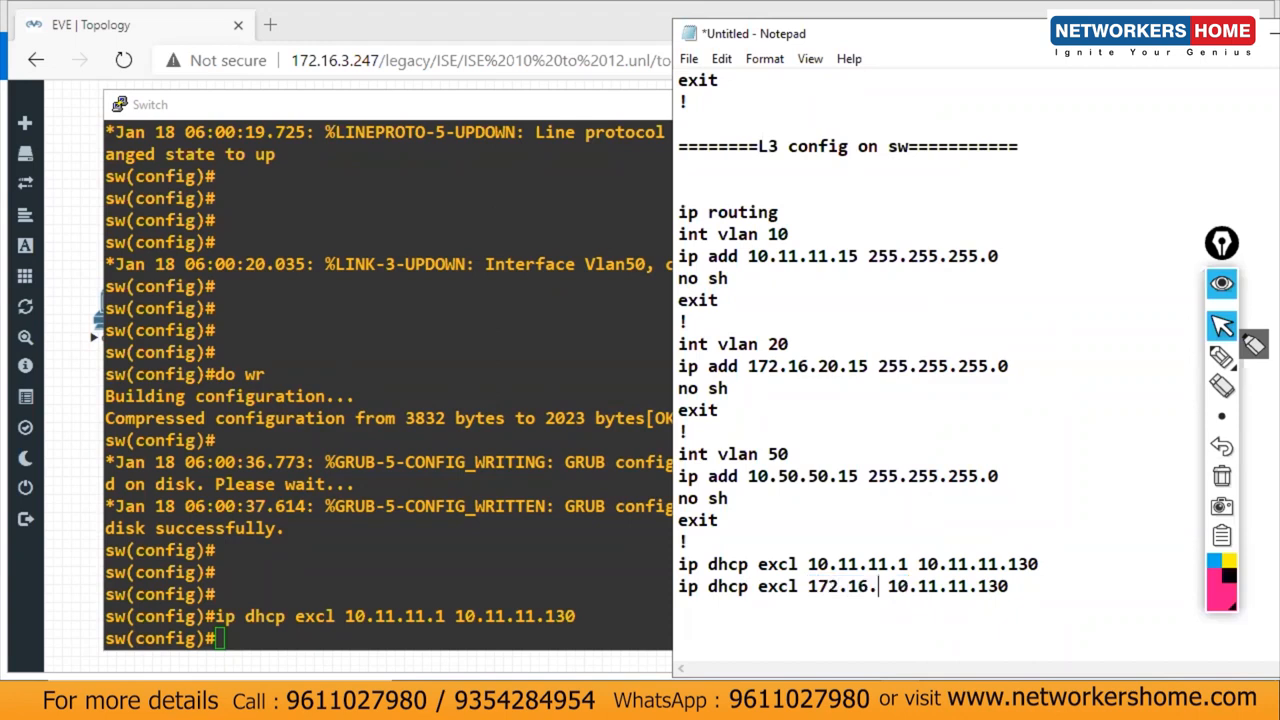
type("1")
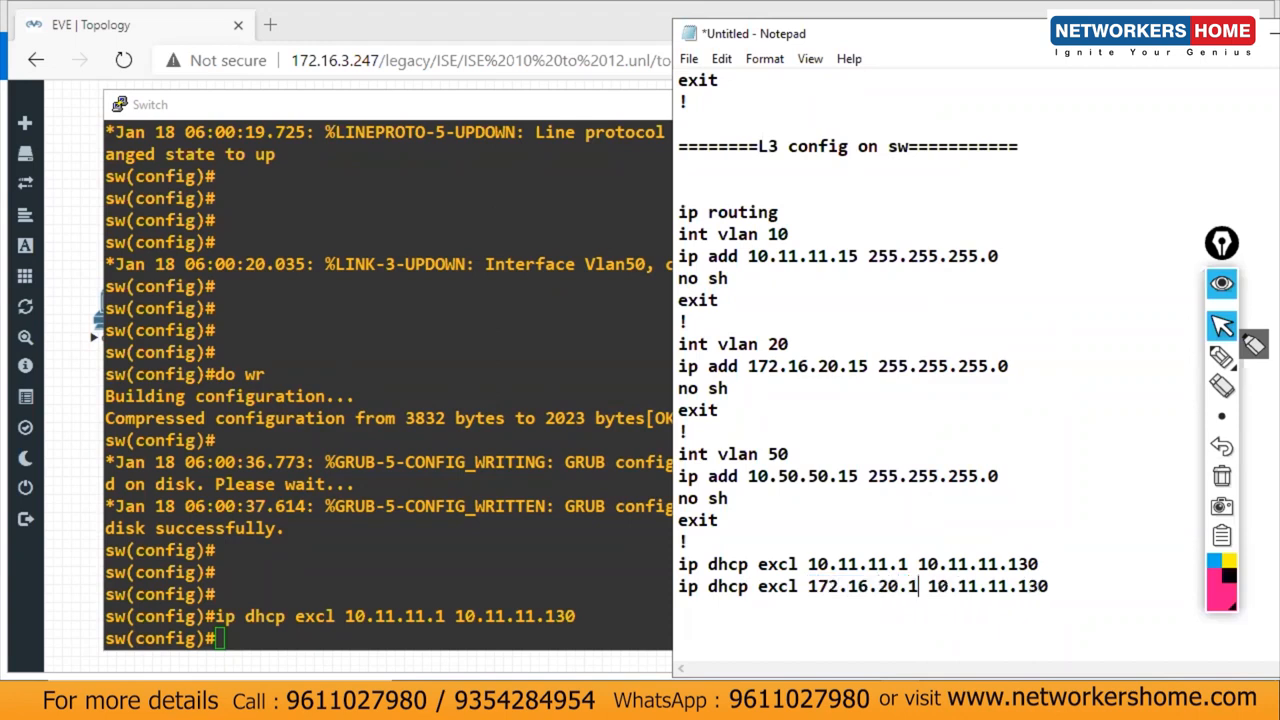
left_click_drag(1055, 582, 925, 577)
type("172.16.")
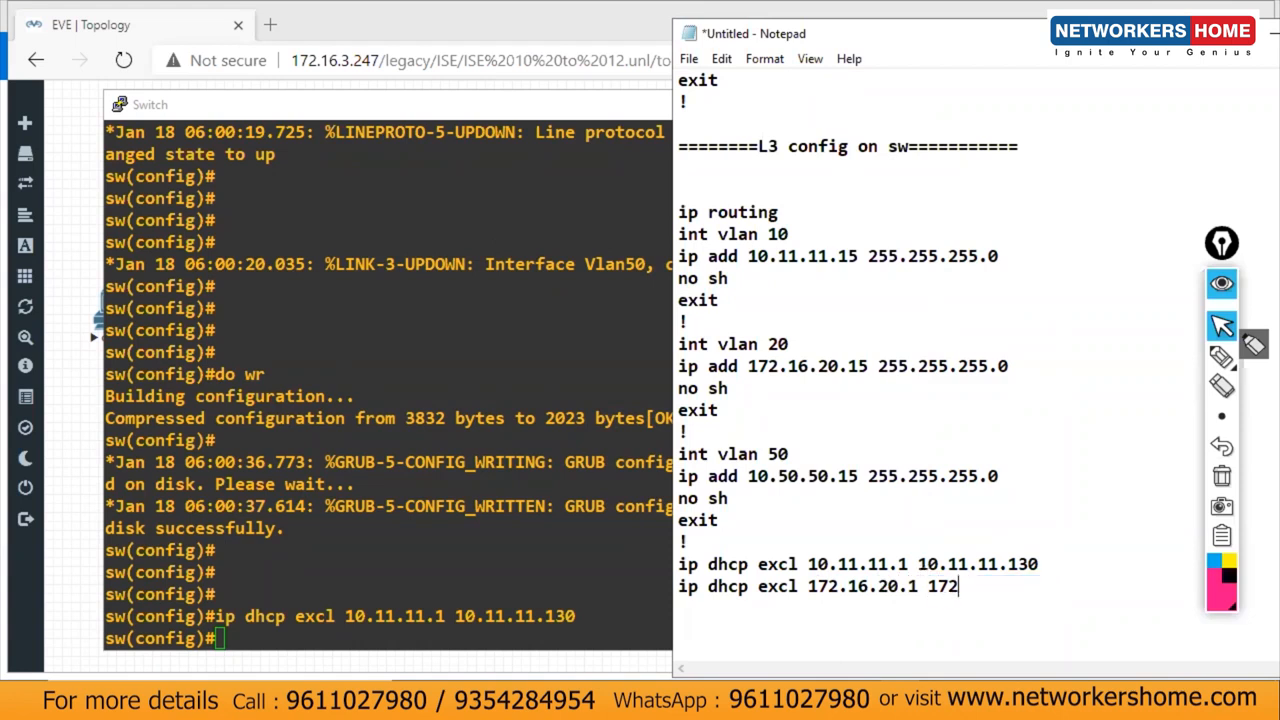
type("20.15")
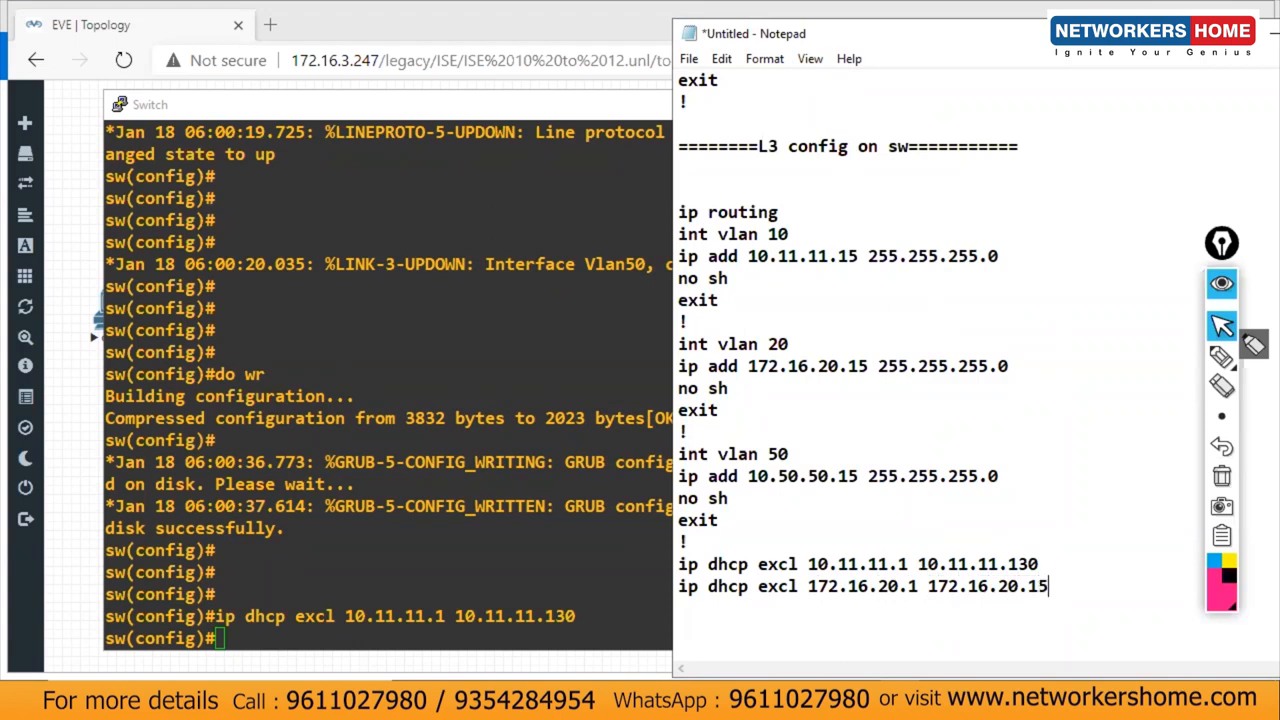
key("Return")
type("ip")
key("BackSpace")
key("BackSpace")
Step: Search Google for 'test internet speed' in a new tab, then run and close the speed test
left_click(274, 30)
type("foo")
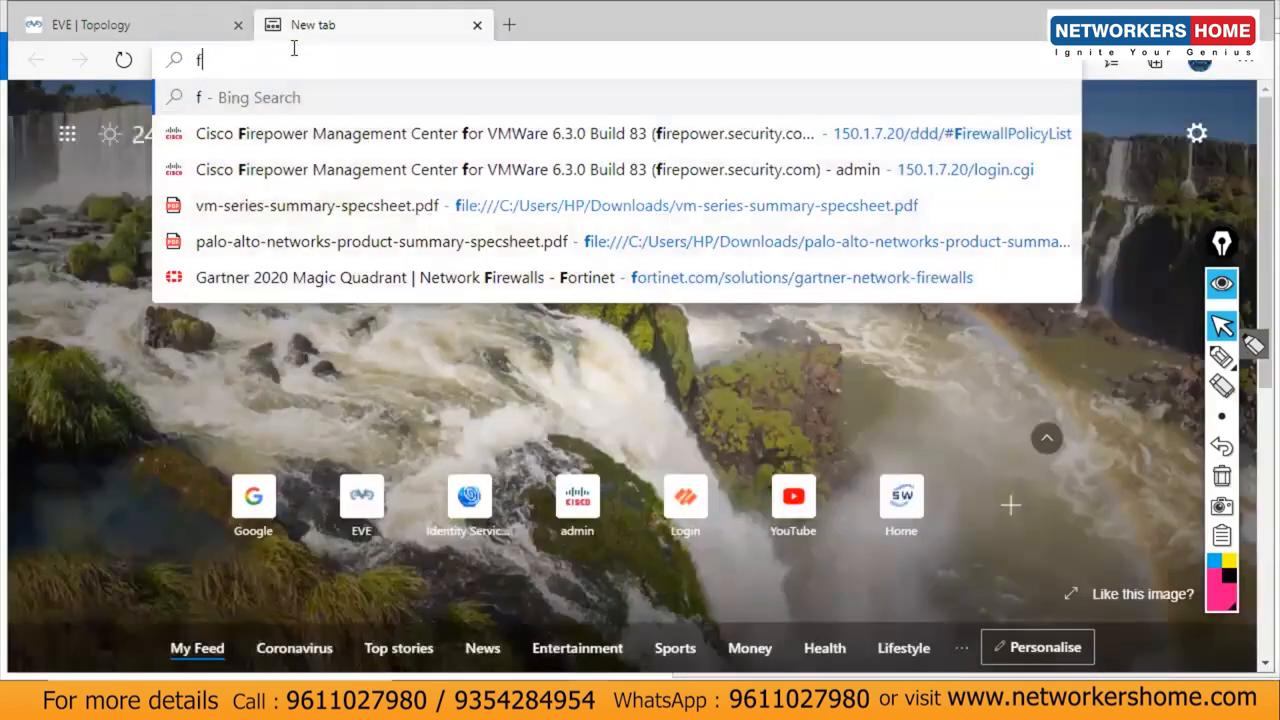
key("BackSpace")
key("BackSpace")
key("BackSpace")
type("google.com")
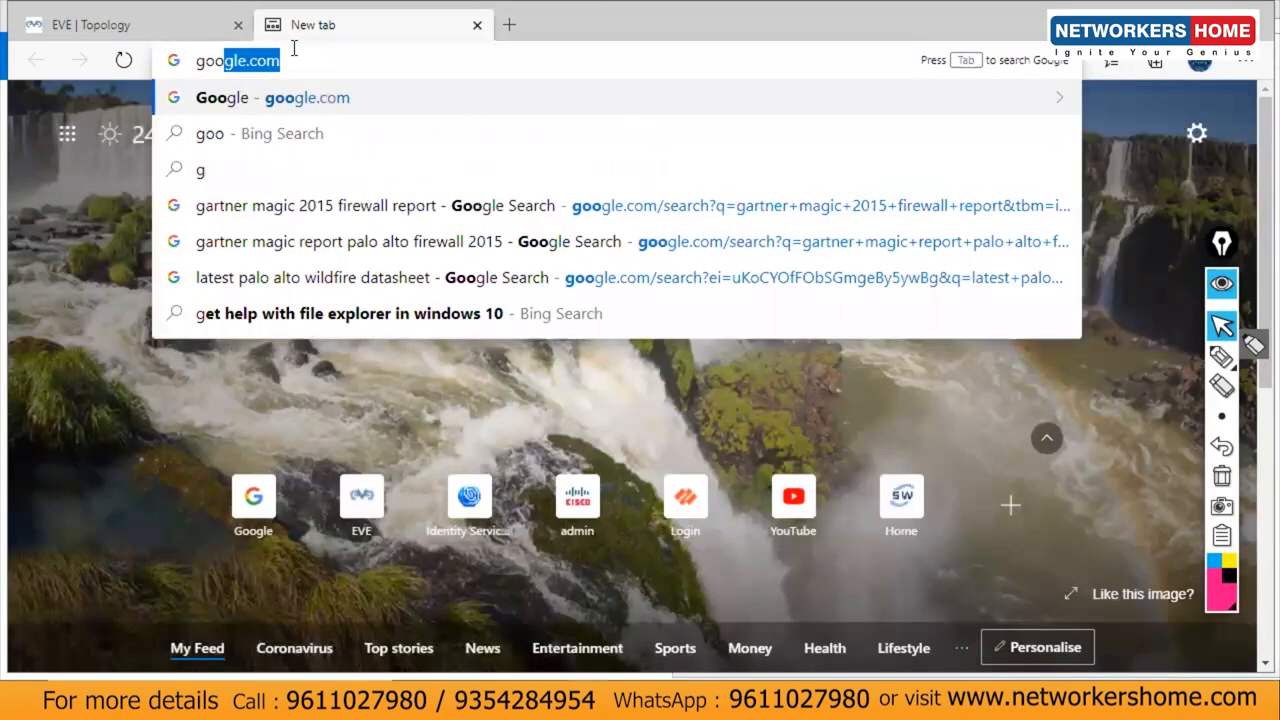
key("Return")
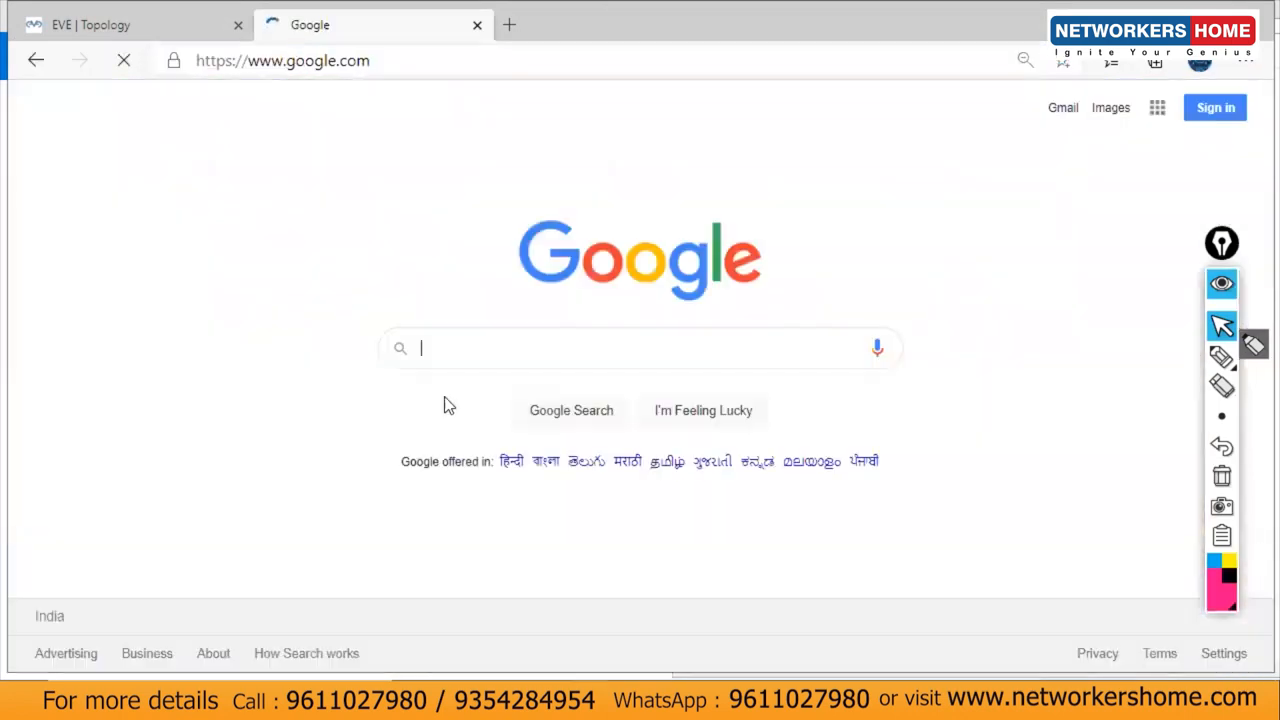
type("test ")
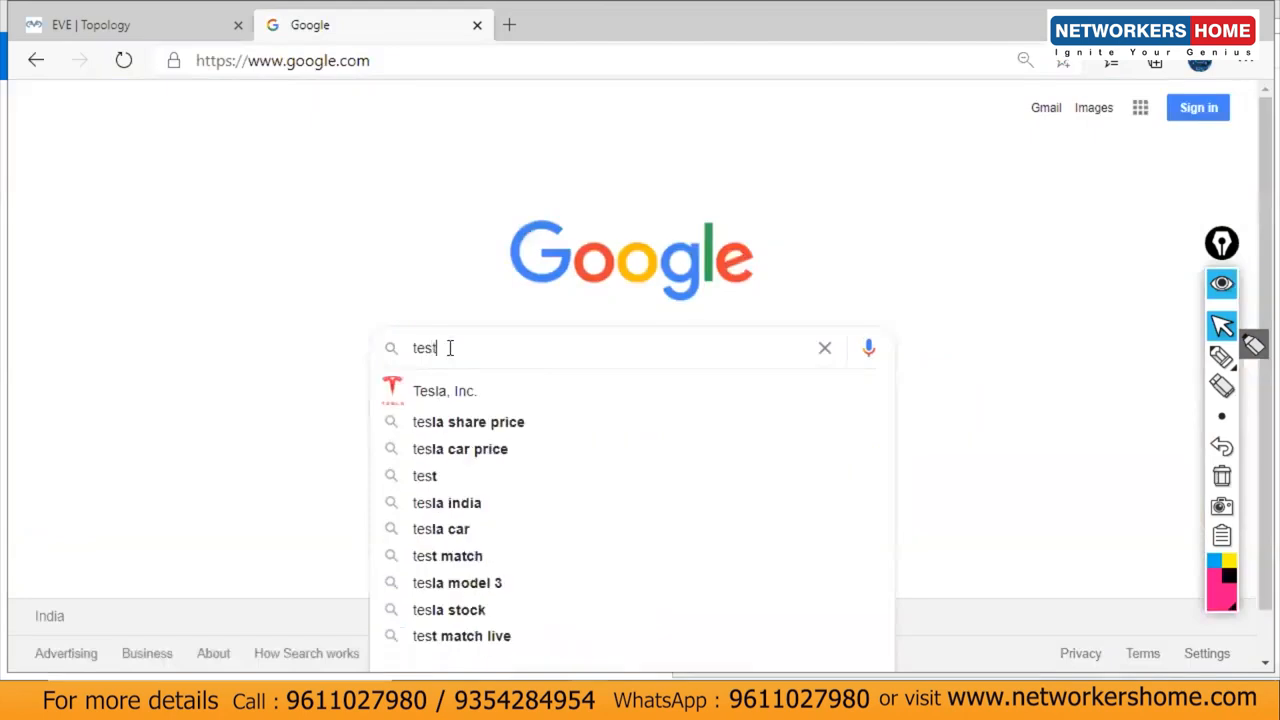
type("inter")
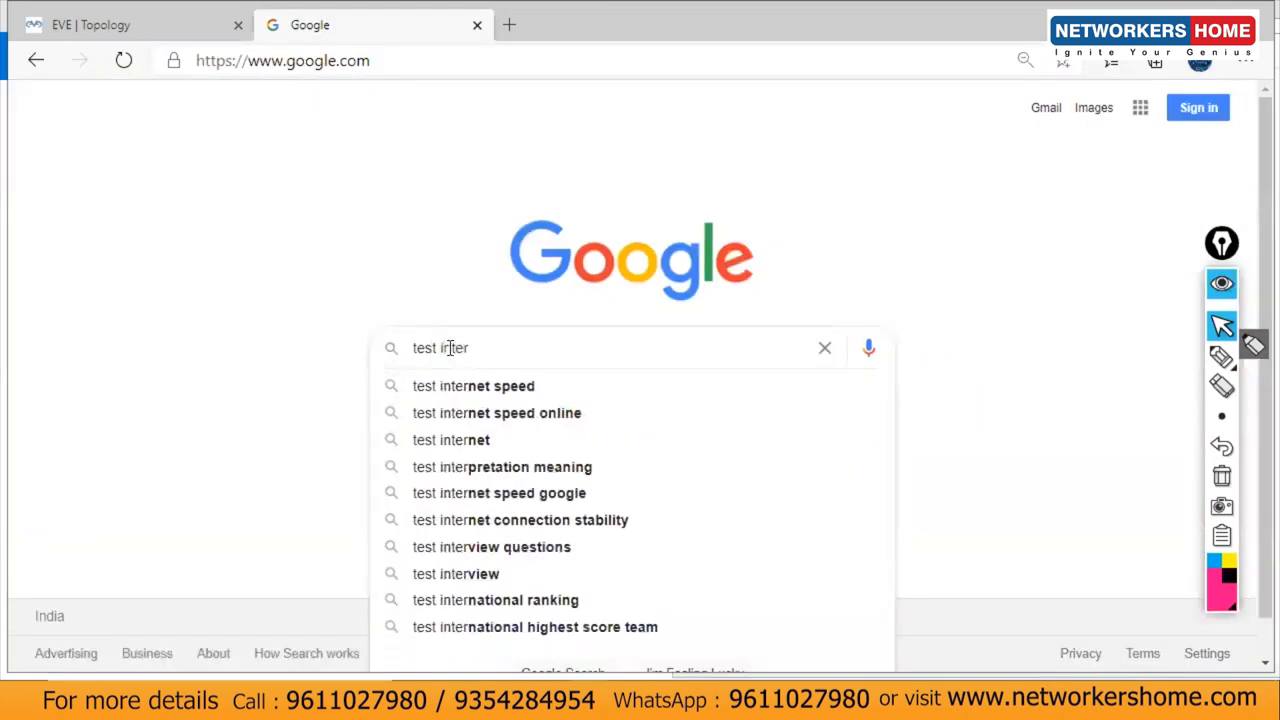
key("Down")
key("Return")
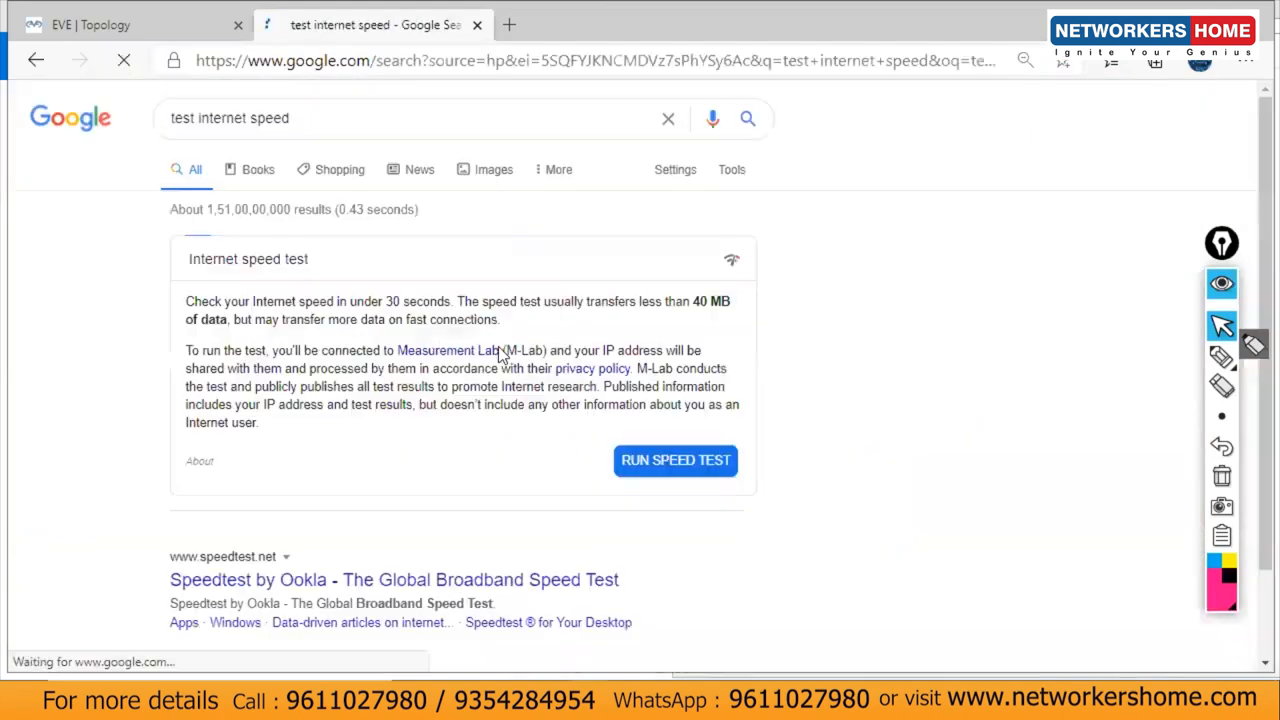
left_click(654, 478)
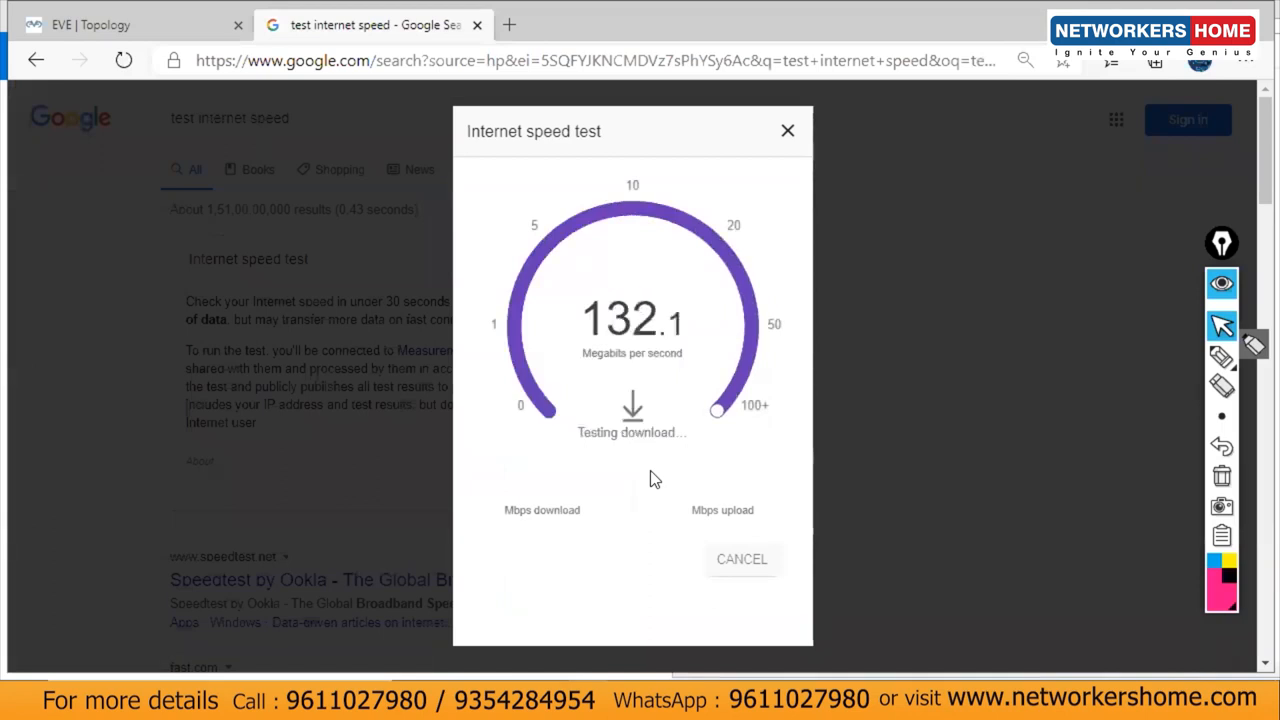
left_click(788, 131)
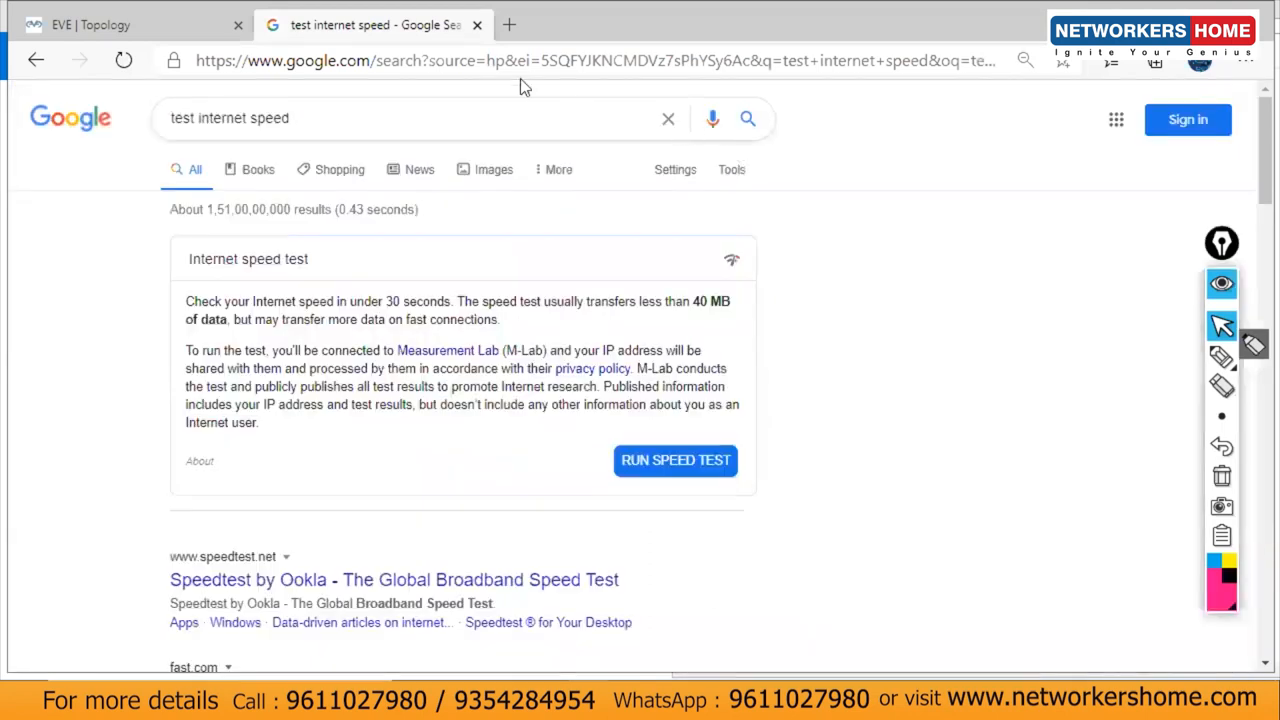
Step: Close the Google tab and bring the Notepad config notes back up
left_click(477, 25)
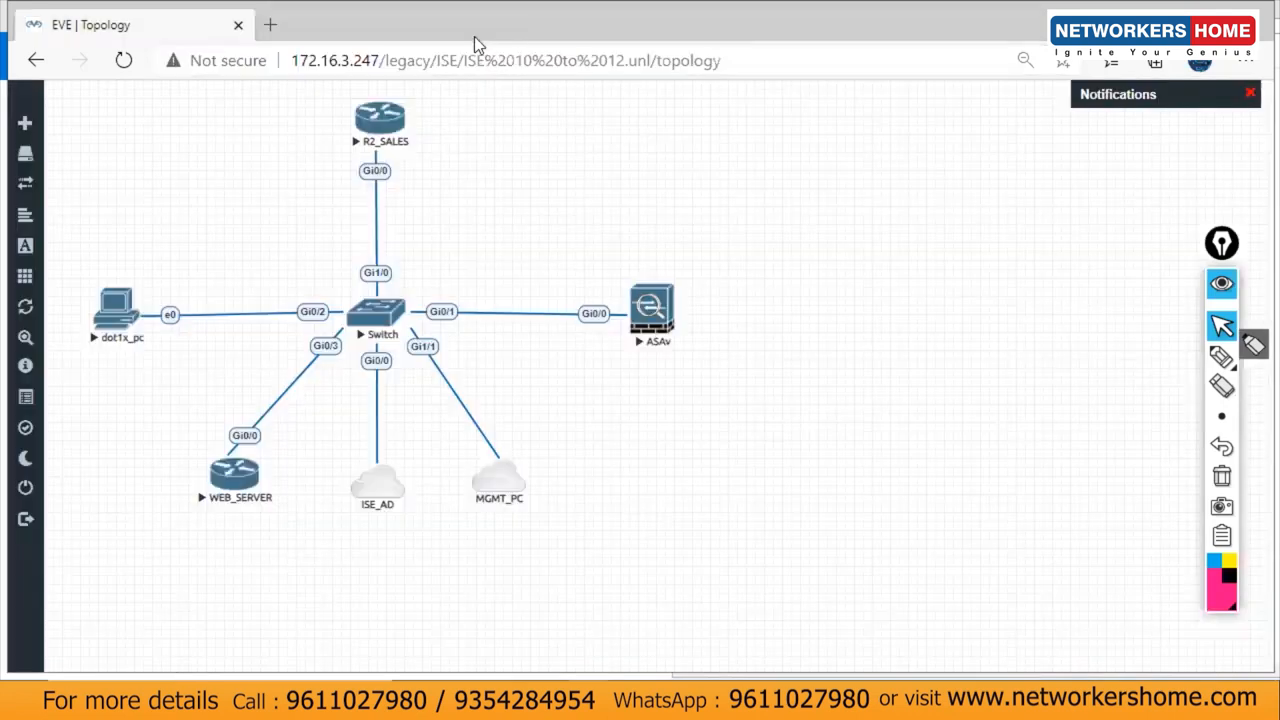
left_click(868, 700)
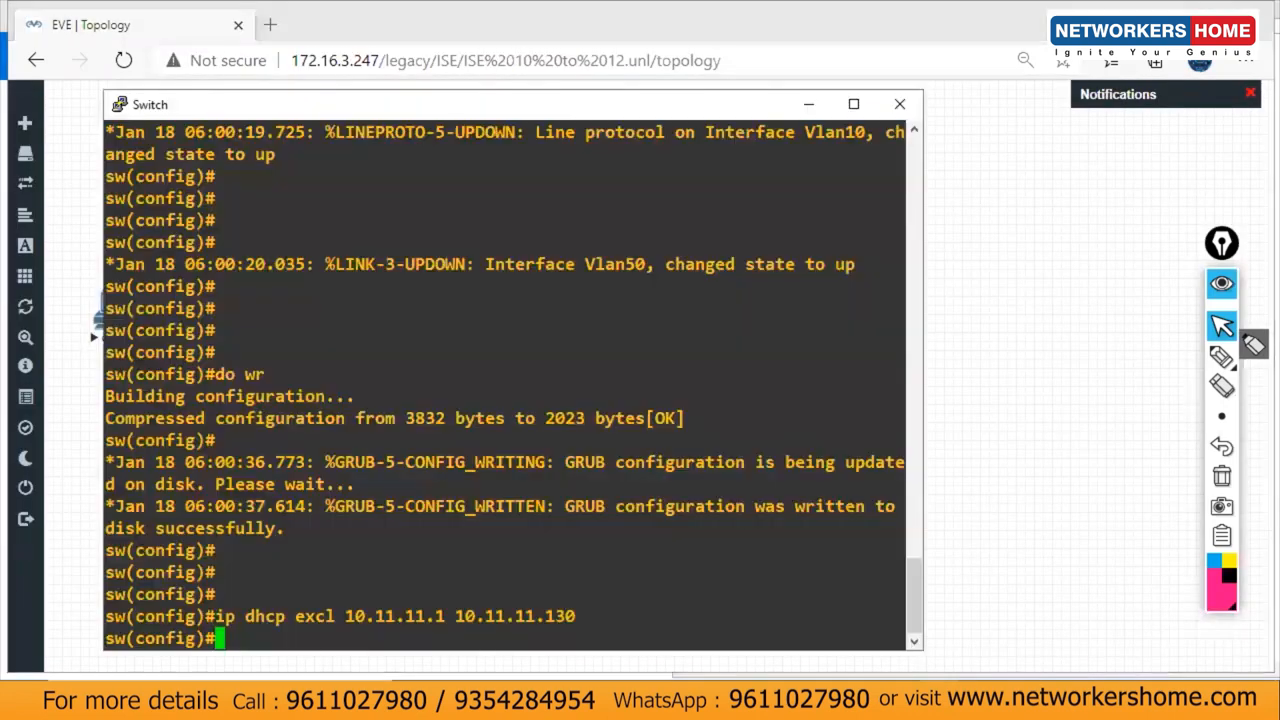
left_click(880, 700)
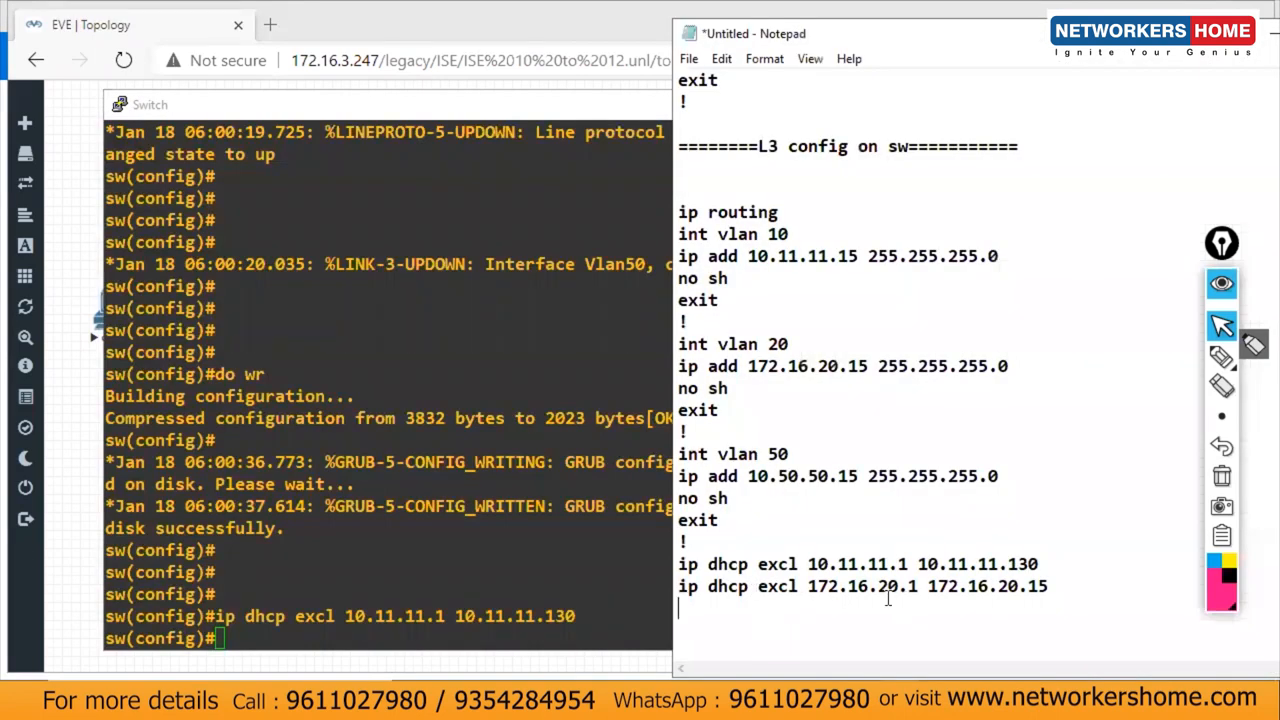
Step: Add 'ip dhcp excl 10.50.50.1 10.50.50.15' followed by a '!' separator line
key("ctrl+v")
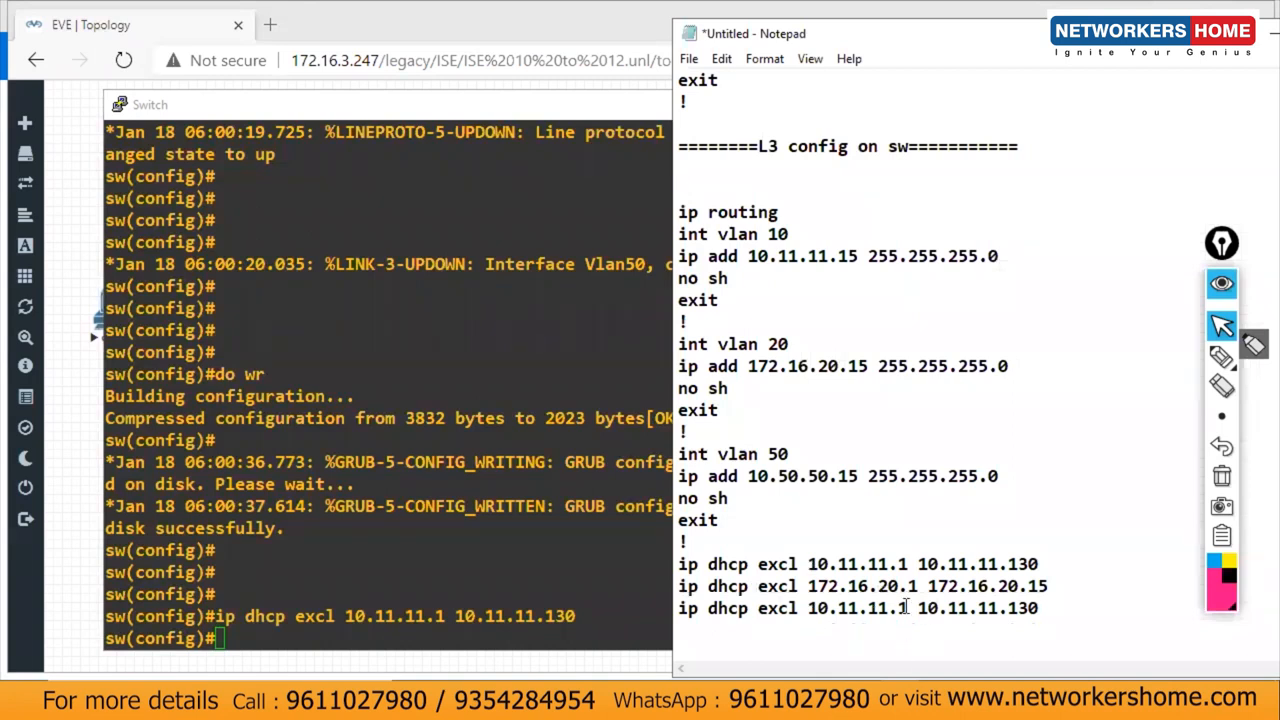
left_click_drag(907, 608, 842, 604)
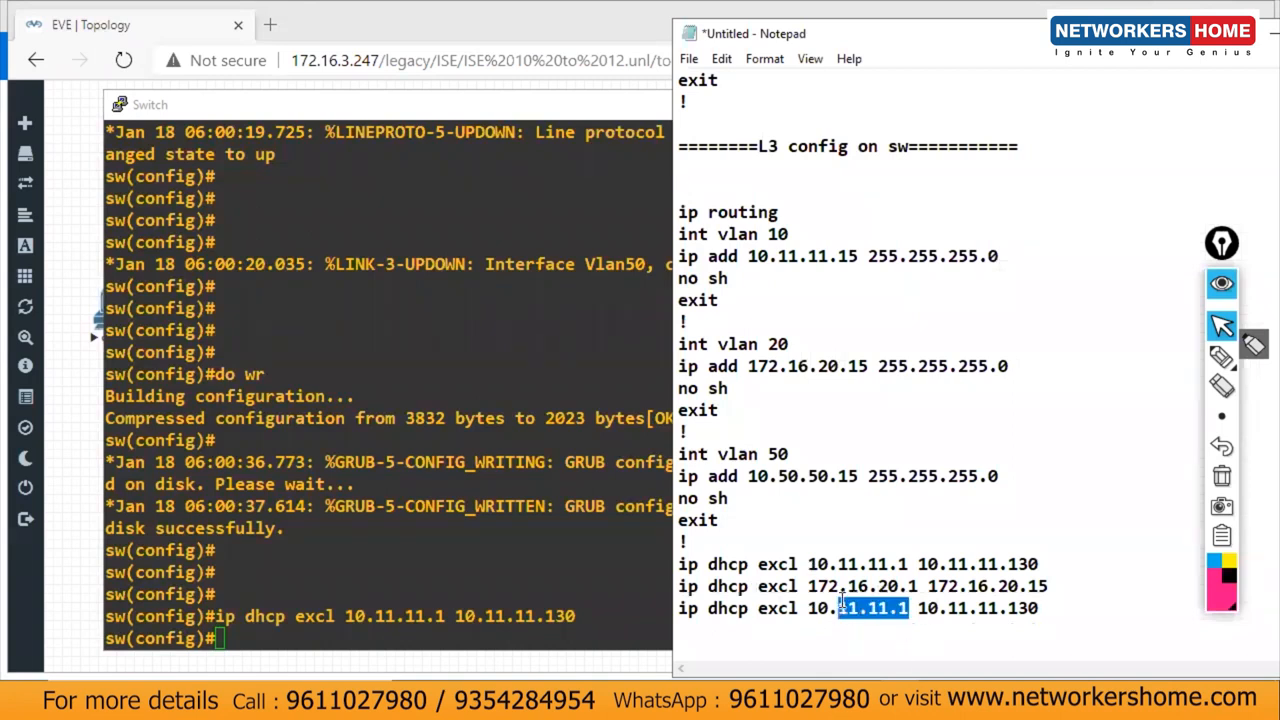
type("50.5")
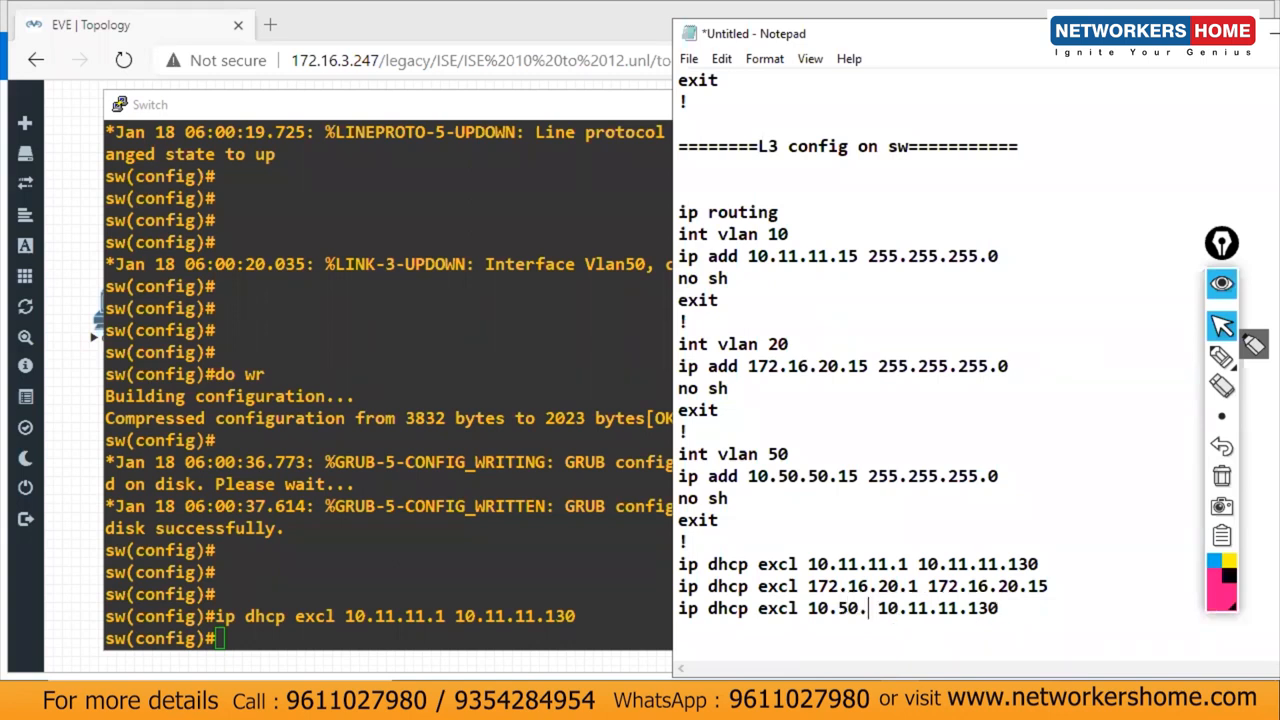
type("0.1")
left_click(928, 622)
double_click(920, 608)
type("10.")
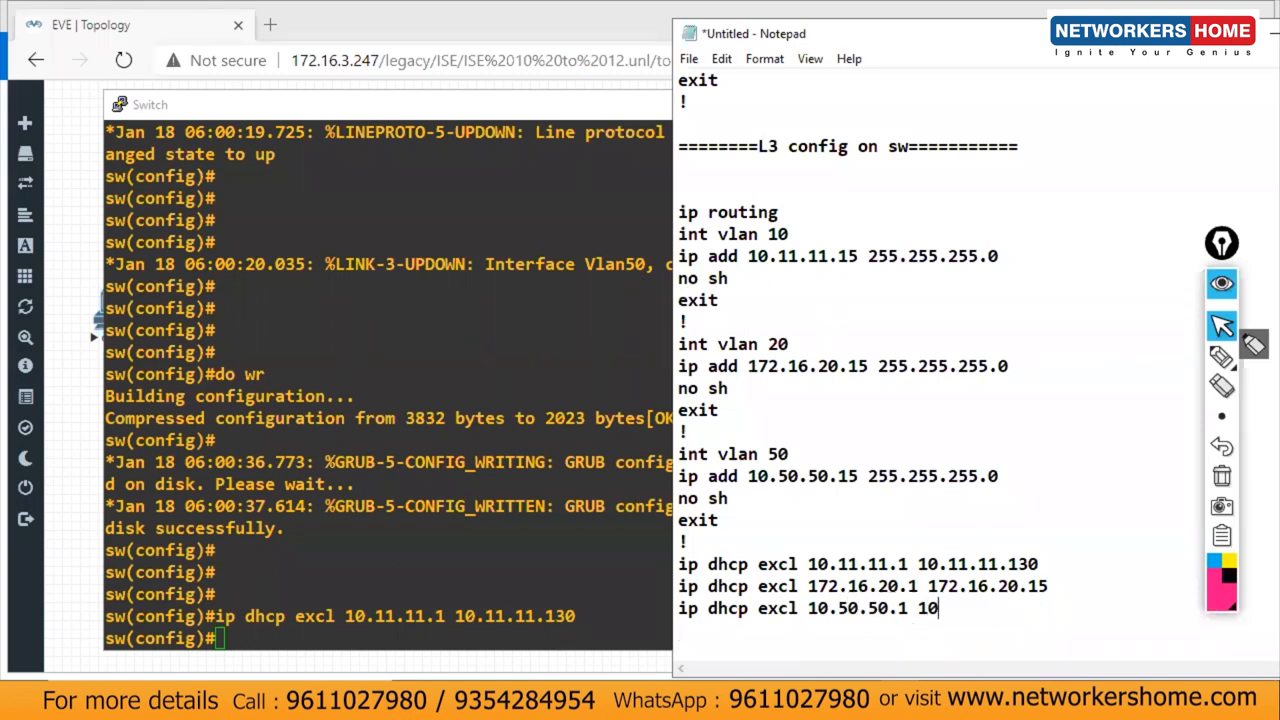
type("50.50.15")
left_click(884, 640)
type("!")
key("Return")
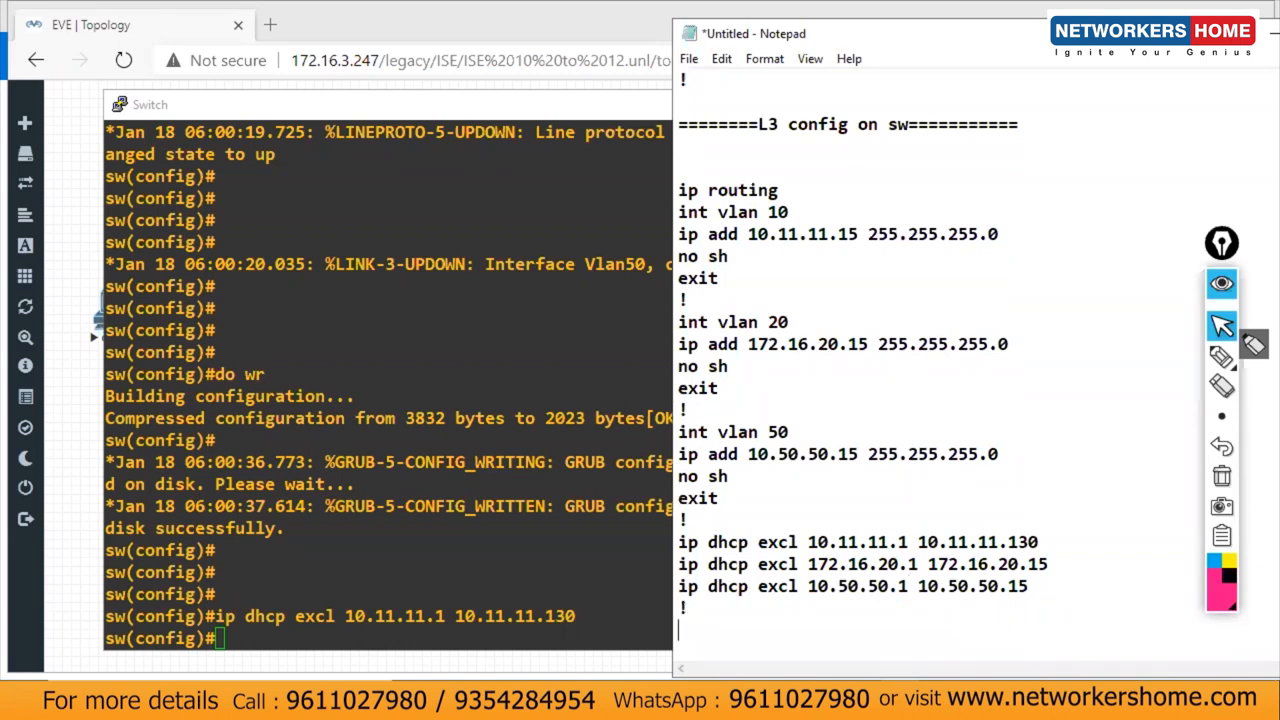
Step: Write 'ip dhcp pool VLAN10' with 'network 10.11.11.0 255.255.255.0' beneath it
type("ip dhcp pool ")
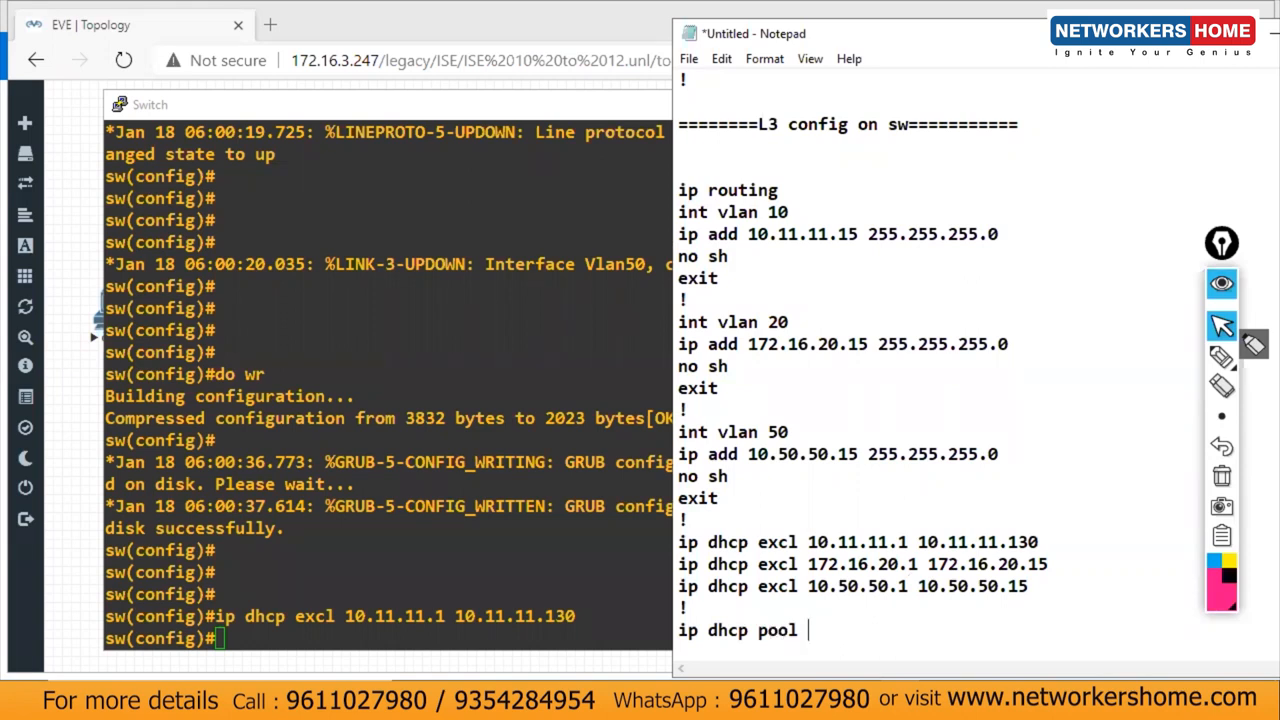
type("VLAN!)")
key("BackSpace")
key("BackSpace")
type("10")
key("Return")
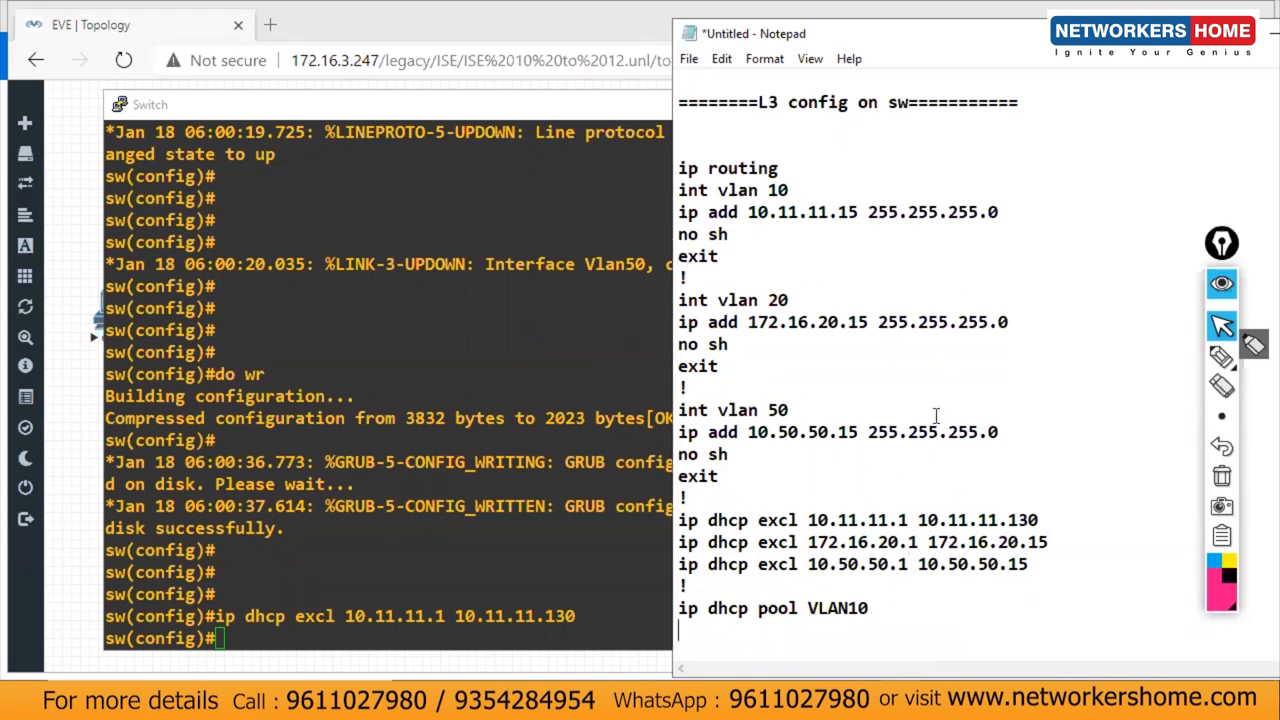
left_click(752, 213)
type("network 10.11.11.0")
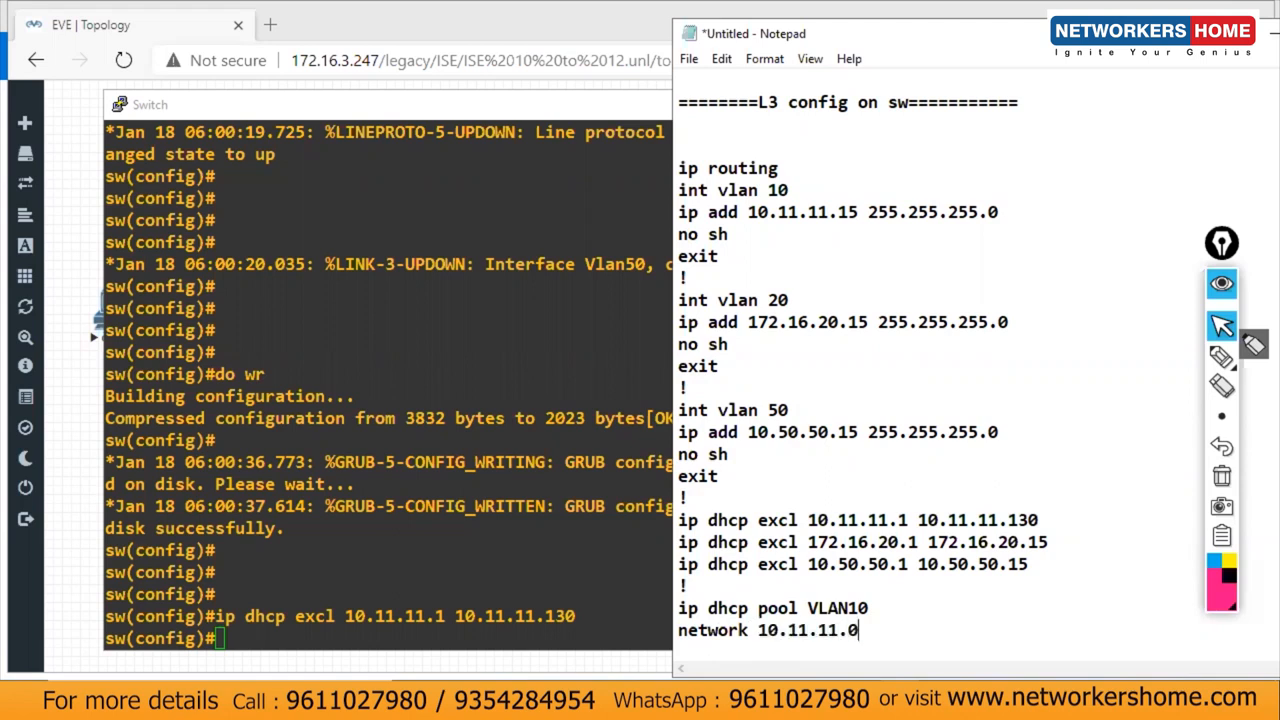
type(" 255.255")
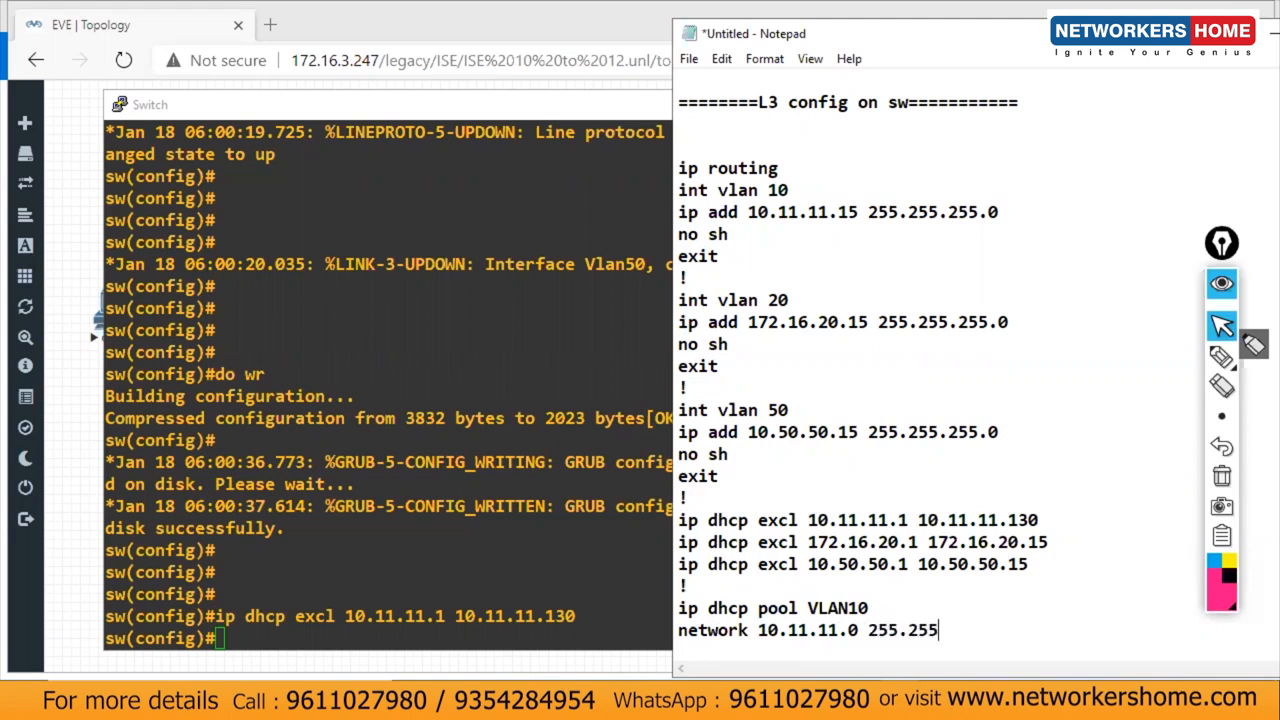
type(".255.0")
key("Return")
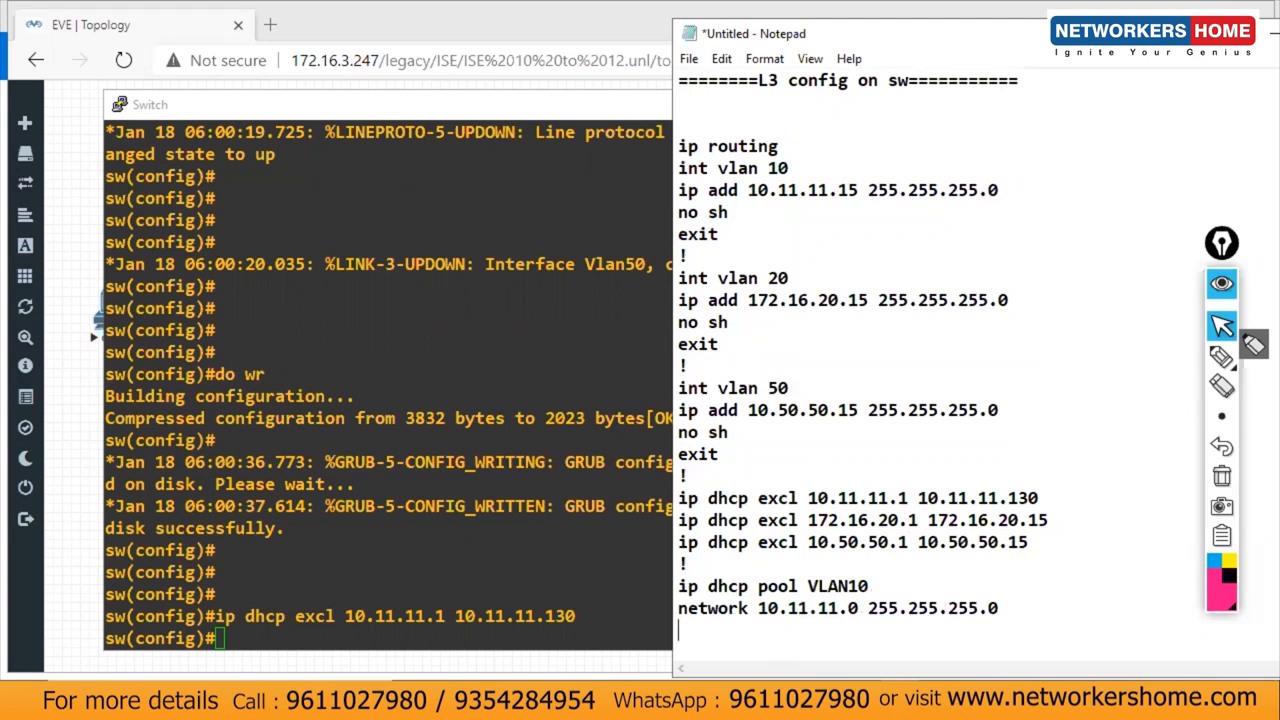
Step: Begin the default-router line, typing 'default-r'
type("defauk")
key("BackSpace")
type("l")
key("BackSpace")
type("t-")
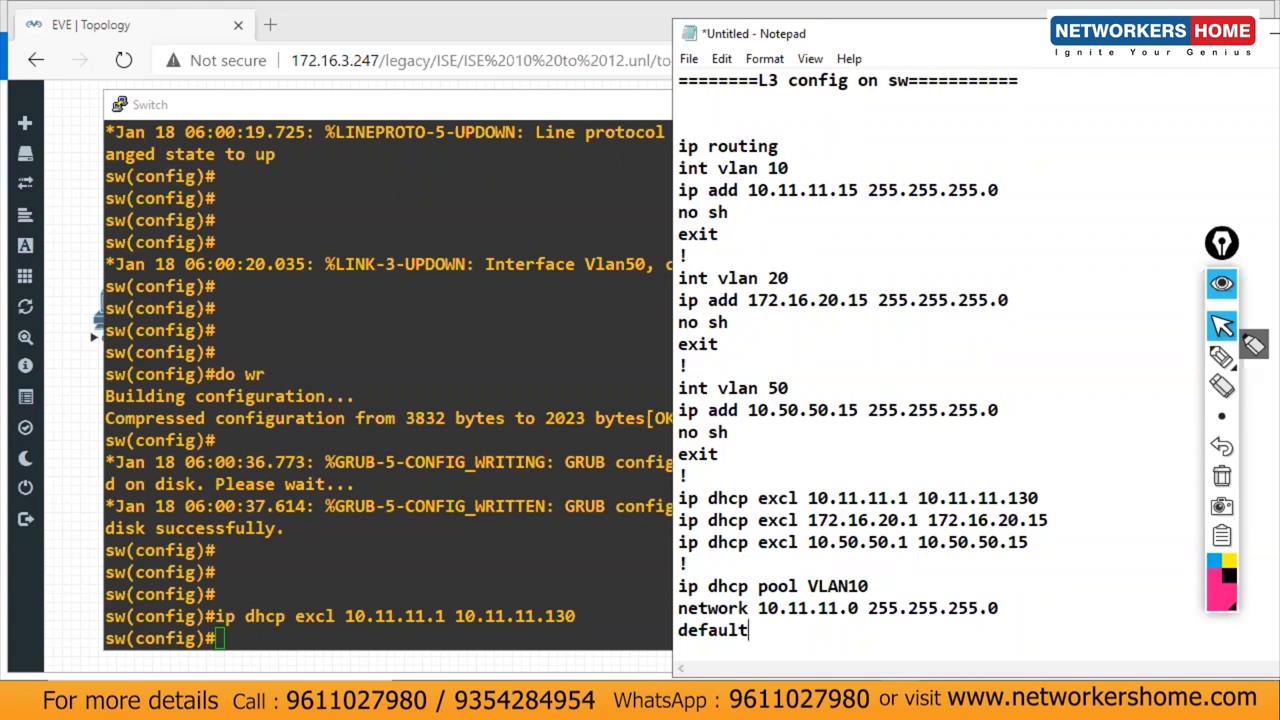
type("R")
key("BackSpace")
type("r")
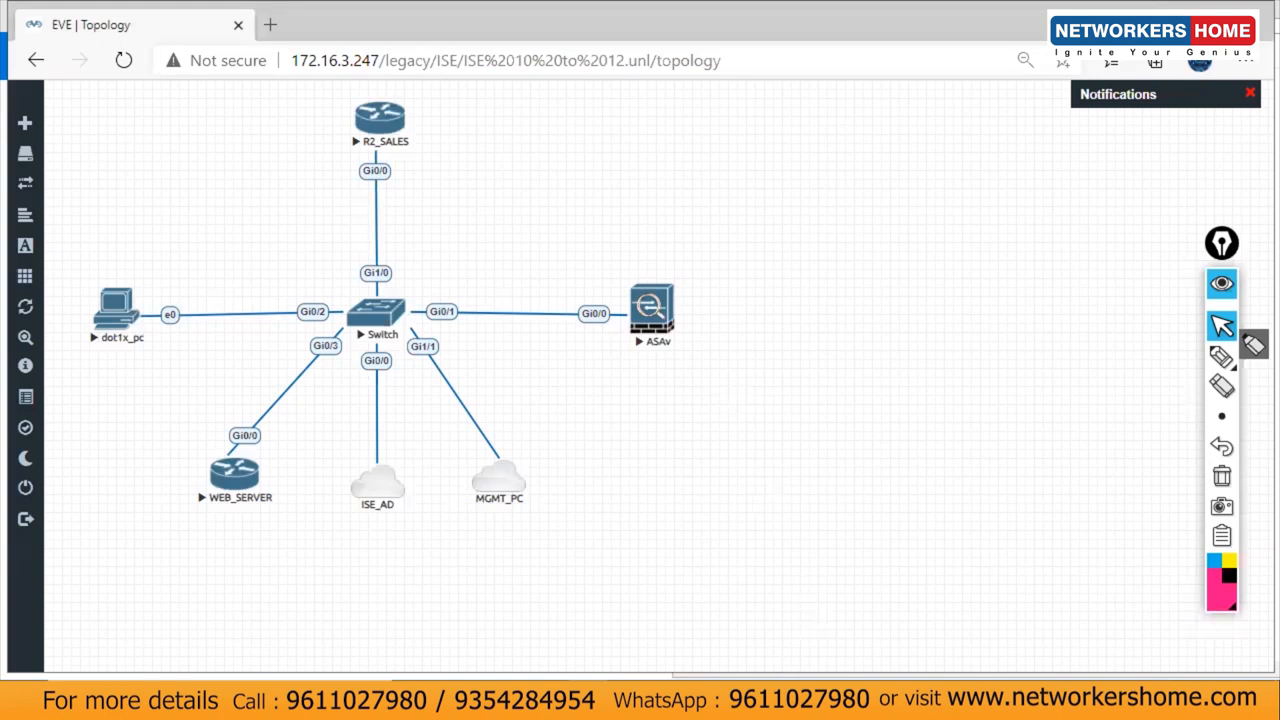
Step: Highlight the switch .15 and ASA inside .10 addresses in Paint, then clear the marks and minimize
left_click(623, 698)
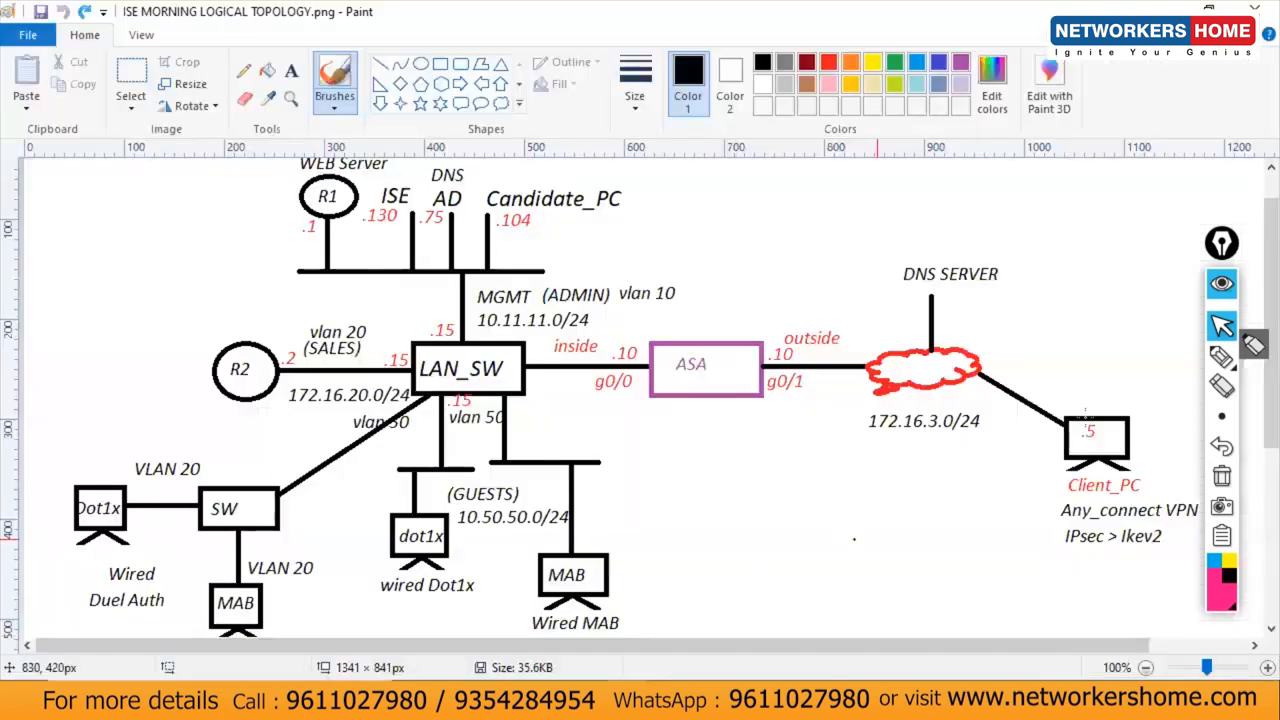
left_click(1220, 358)
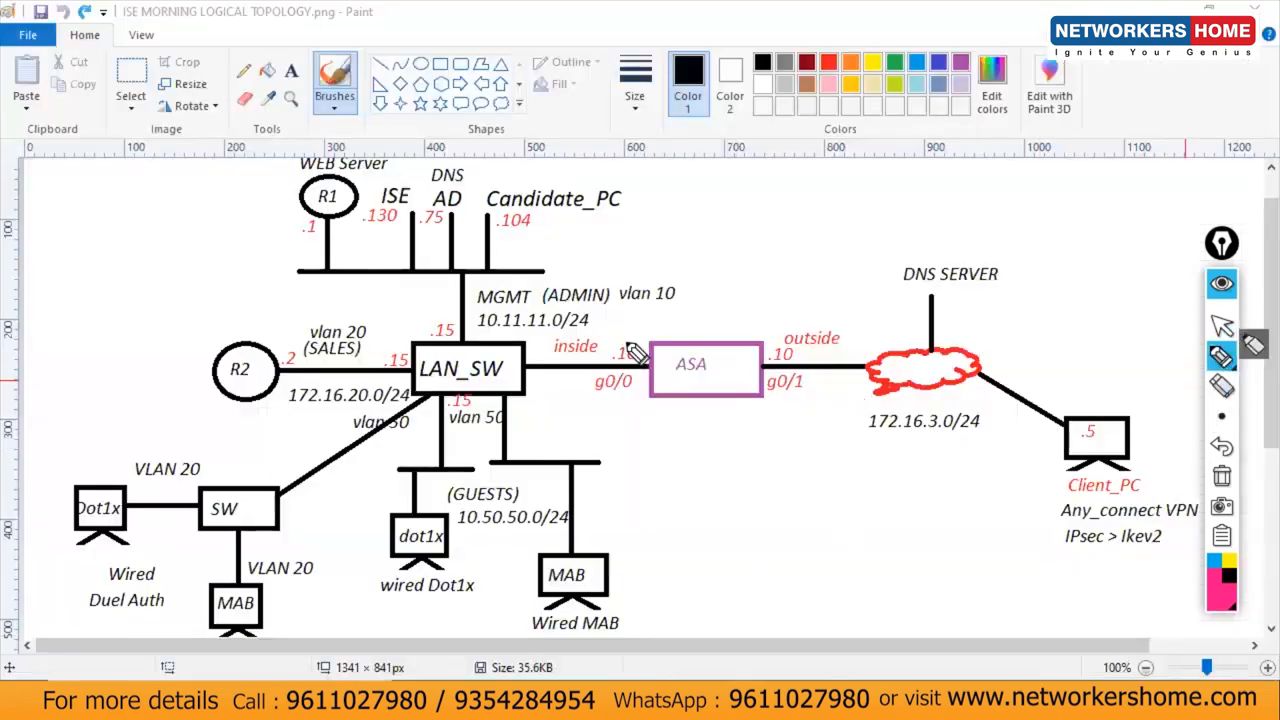
left_click_drag(638, 352, 636, 348)
left_click_drag(458, 318, 460, 315)
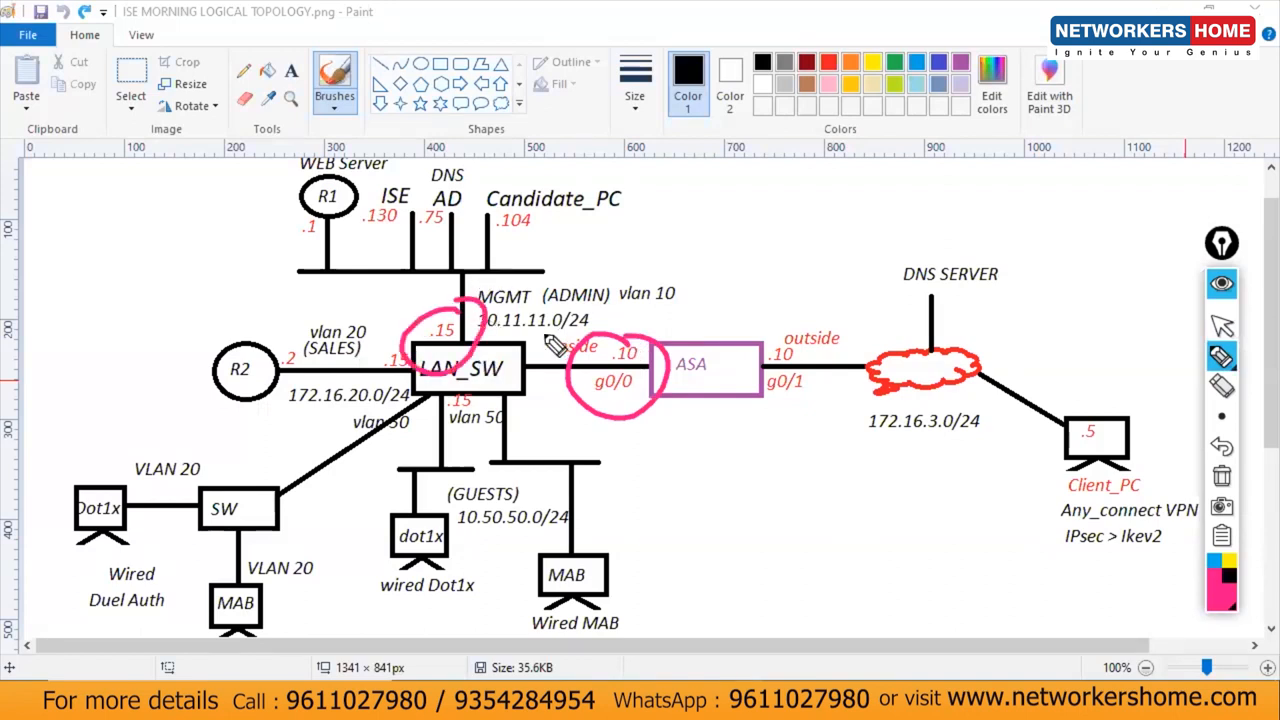
mouse_move(458, 270)
left_mouse_down()
mouse_move(600, 366)
mouse_move(641, 373)
left_mouse_up()
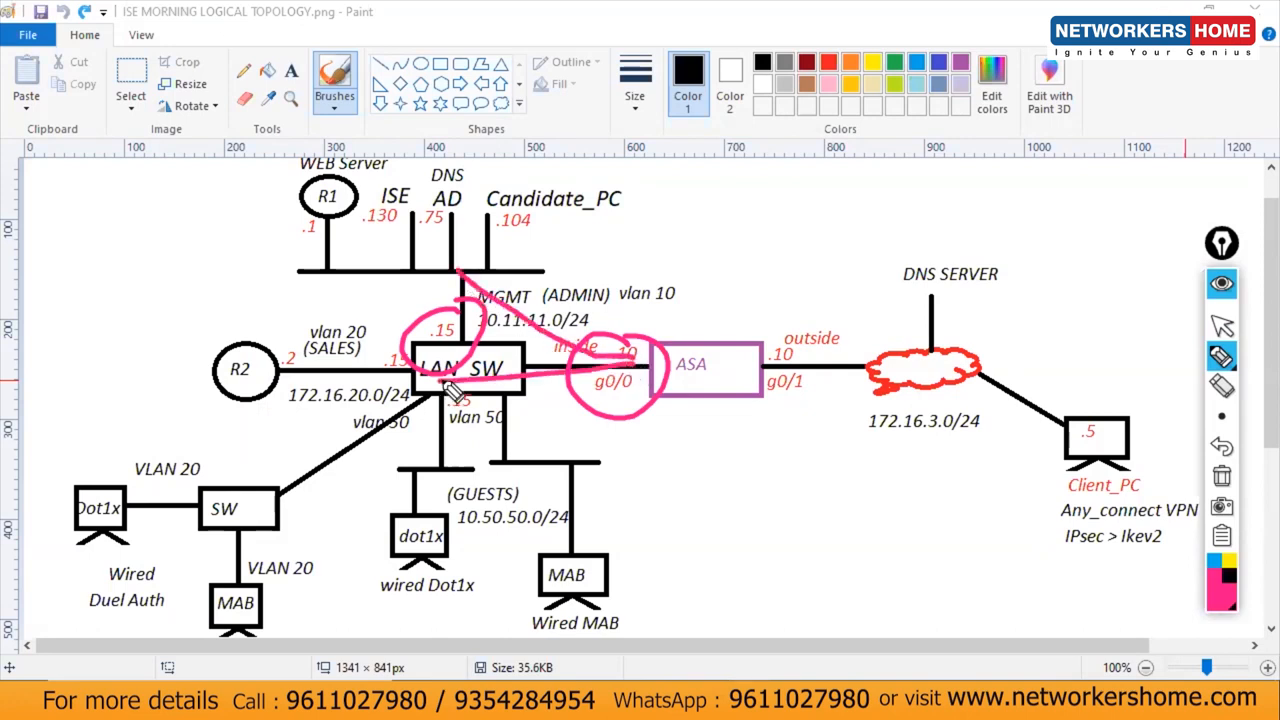
left_click(1222, 476)
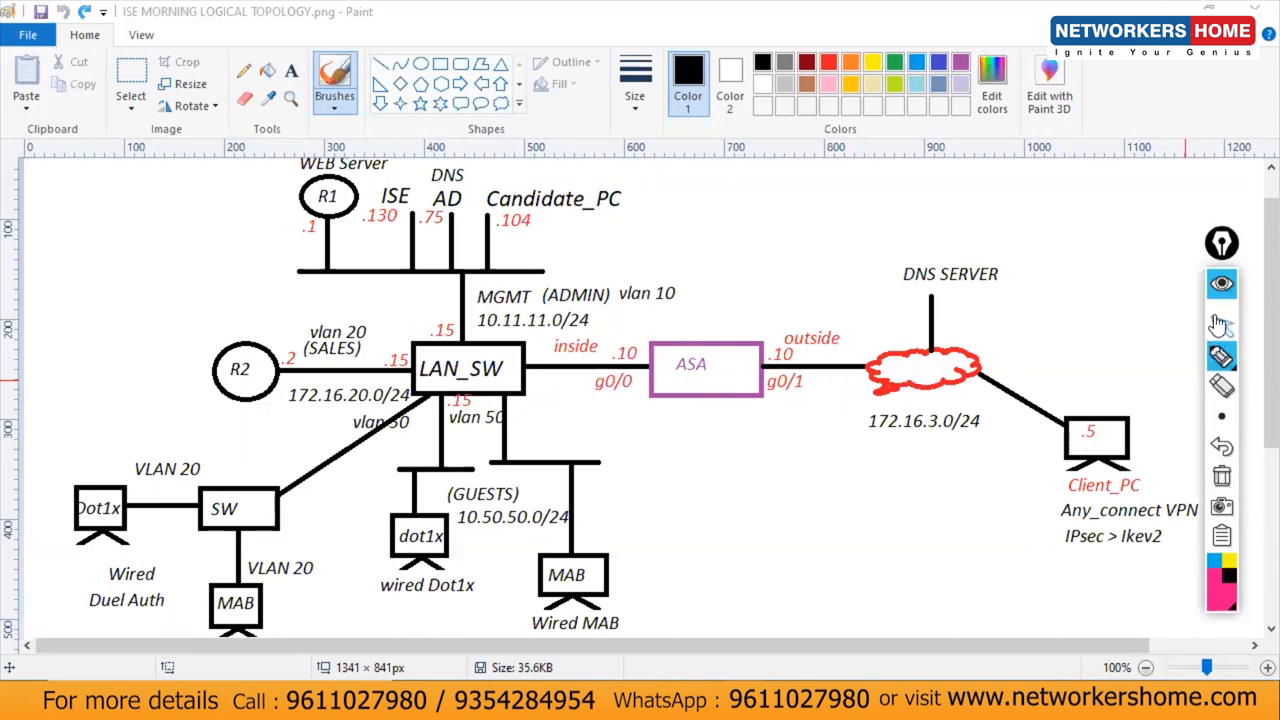
left_click(1222, 326)
left_click(1163, 6)
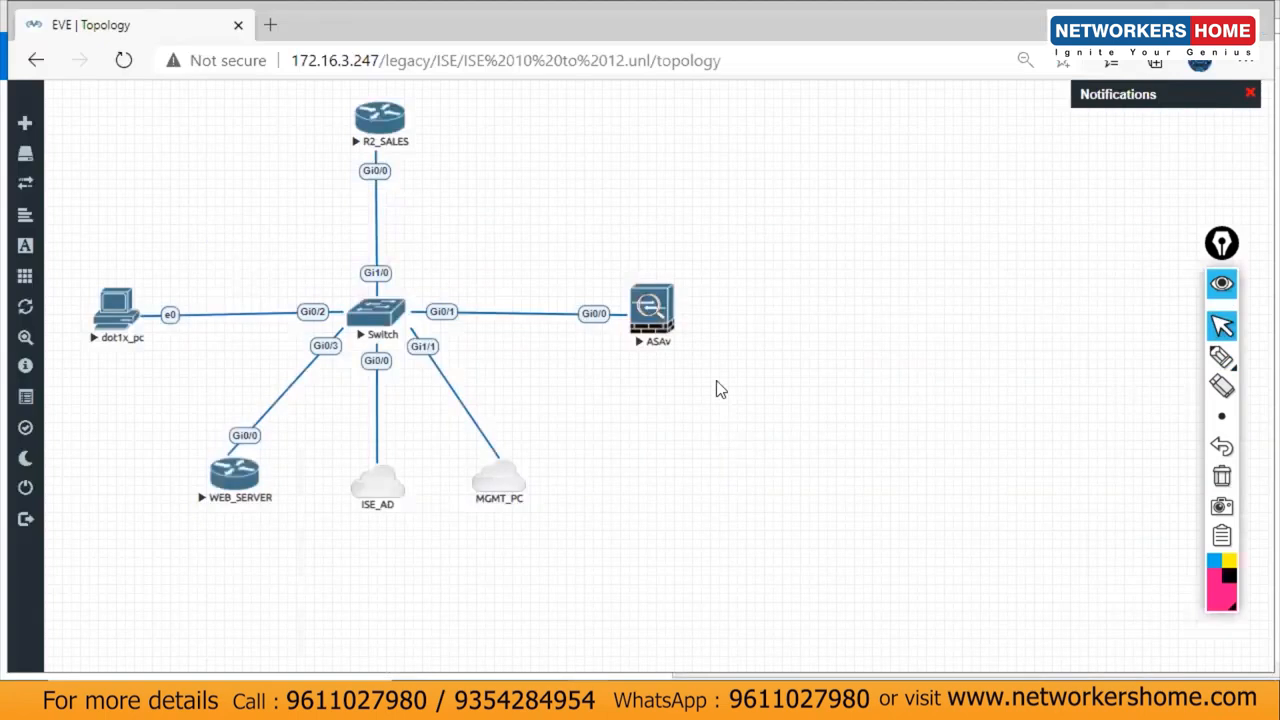
Step: Complete the VLAN10 pool with default router 10.11.11.10, dns 10.11.11.75, 'exit' and '!'
left_click(893, 676)
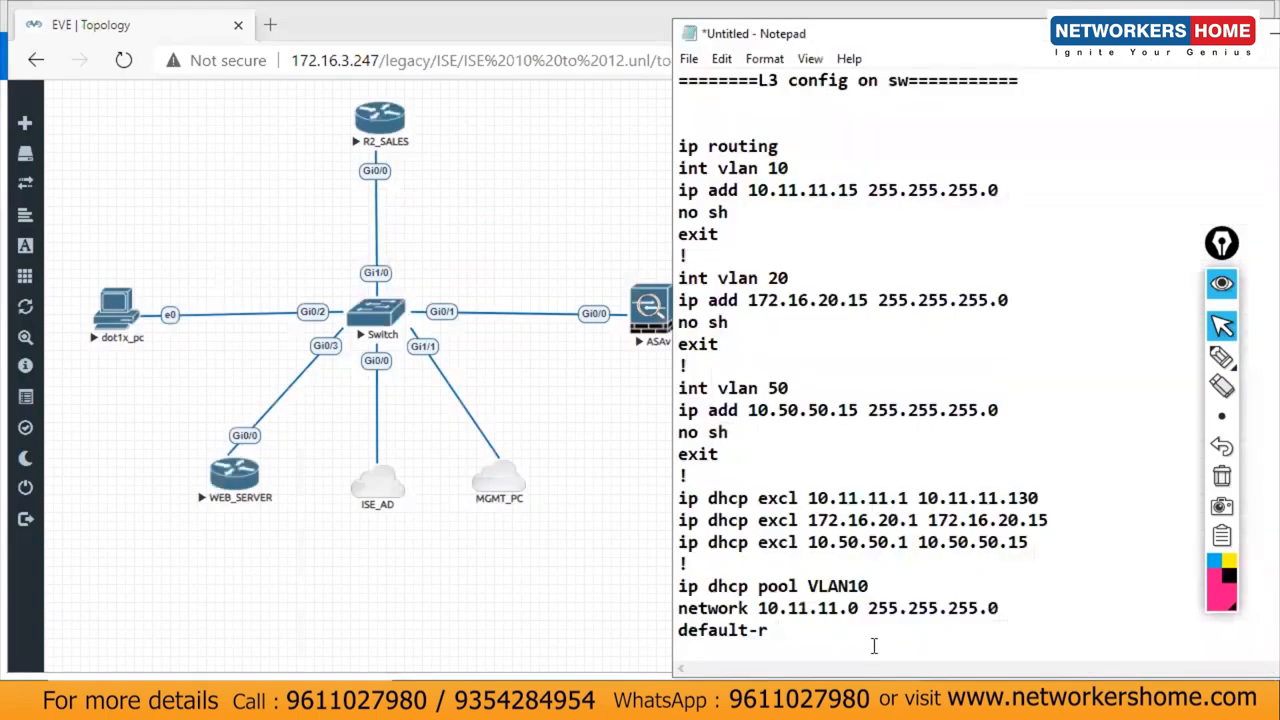
type("10.11.11.10")
key("Return")
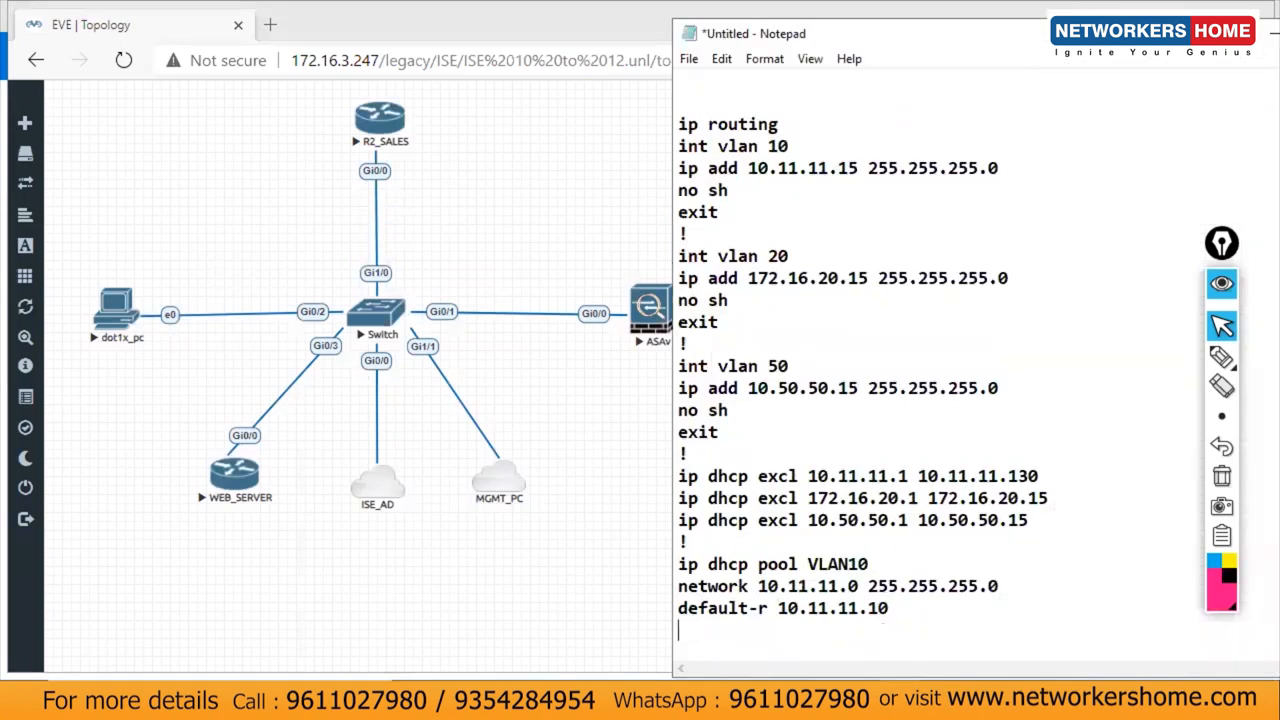
type("dns 10.11.11.75")
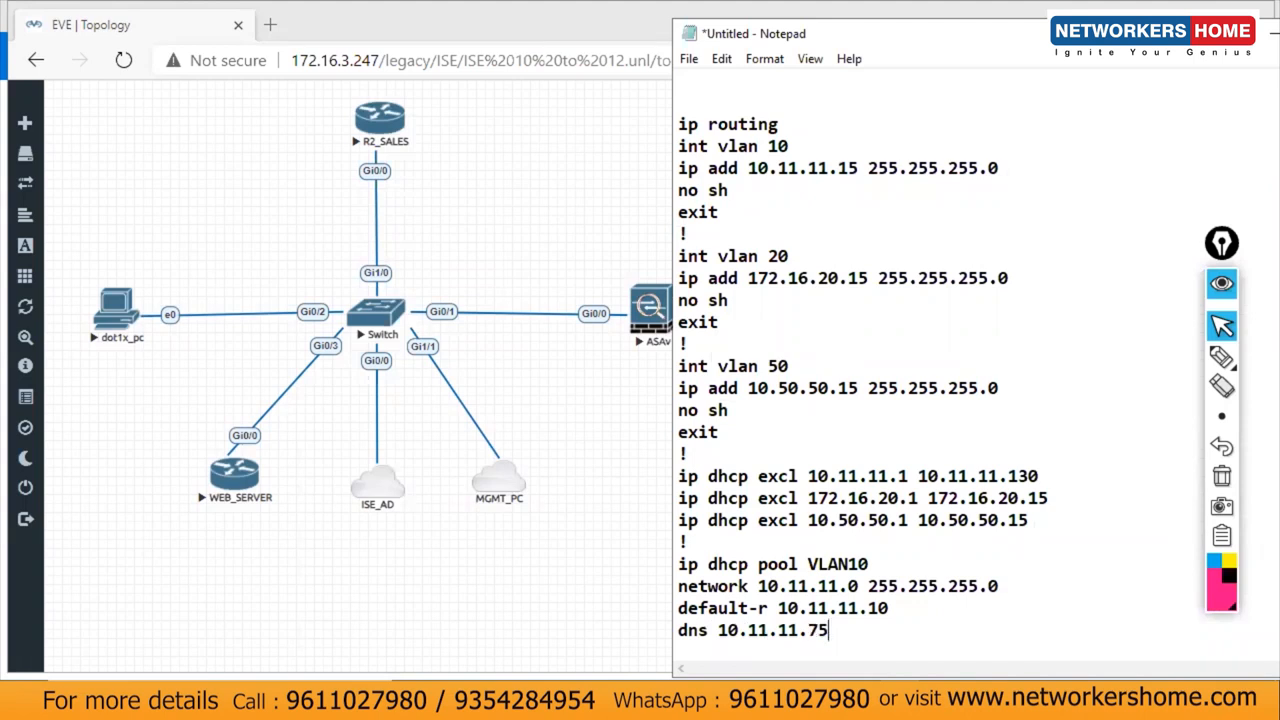
key("Return")
type("exit")
key("Return")
type("!")
key("Return")
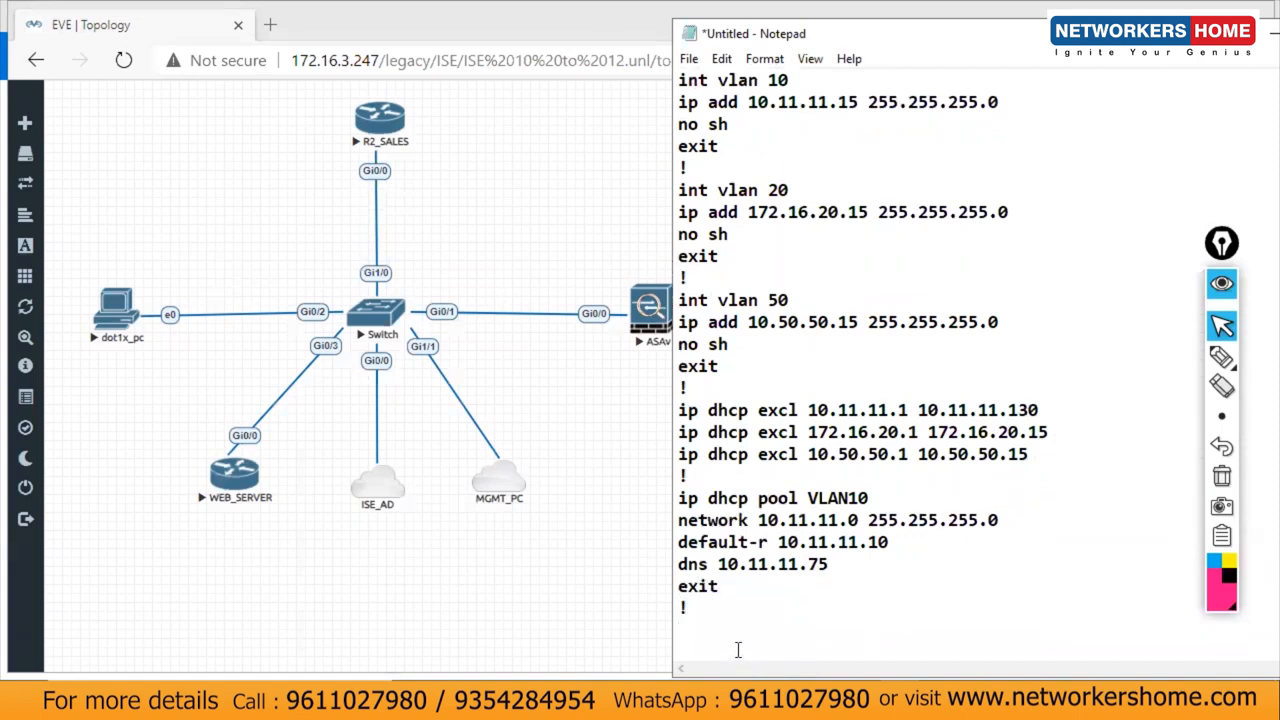
Step: Paste the VLAN10 pool block from the notes into the Switch console
left_click_drag(688, 608, 662, 495)
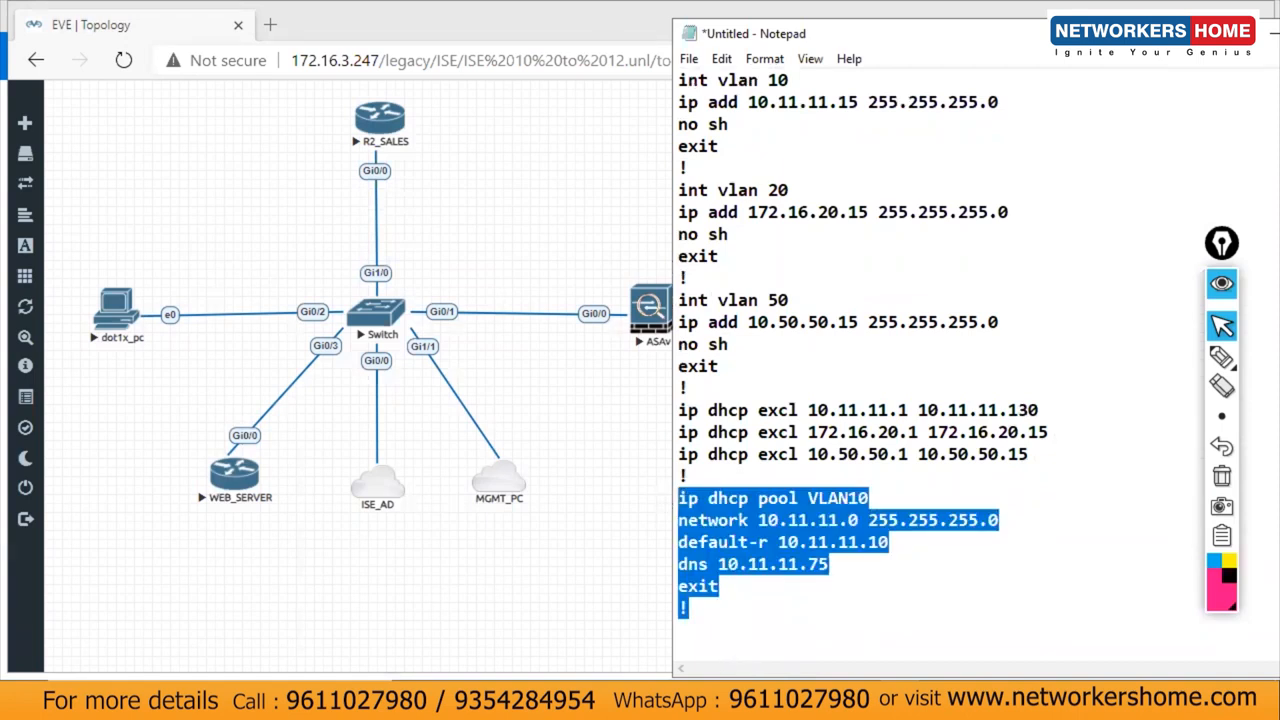
left_click(935, 698)
right_click(656, 521)
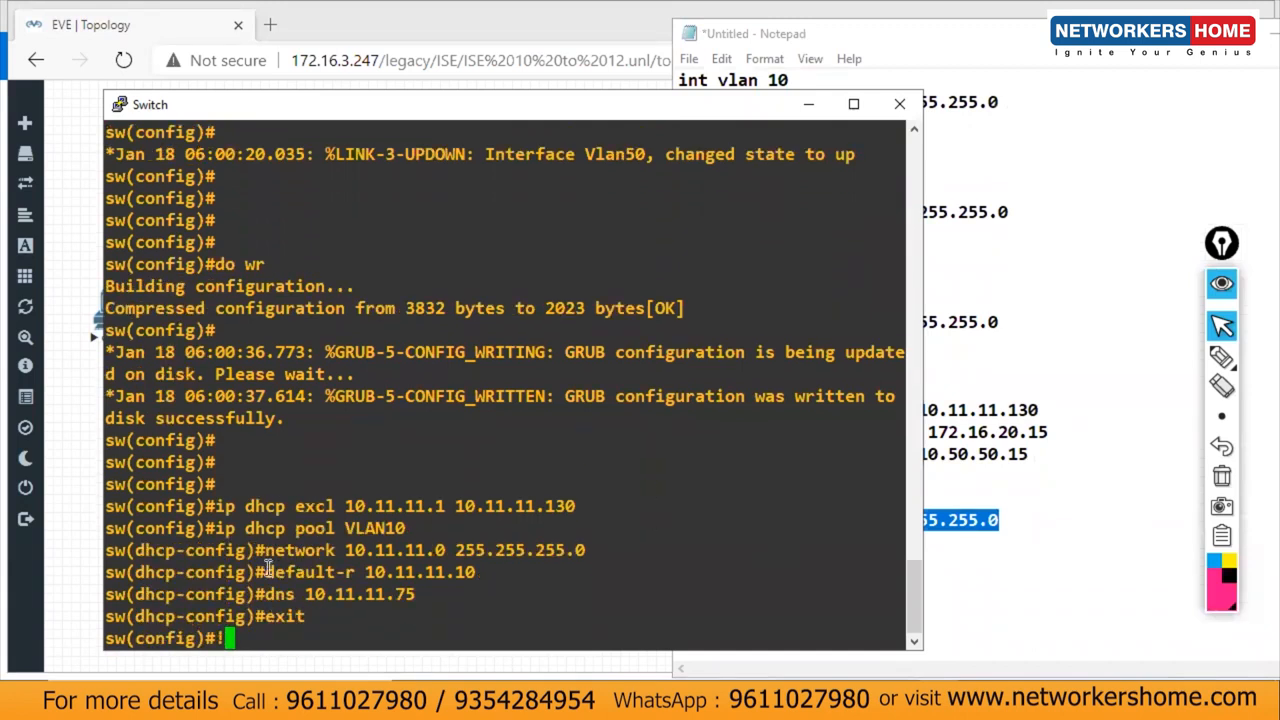
Step: Re-enter 'ip dhcp pool VLAN10' at the switch prompt to enter pool configuration mode
left_click_drag(266, 572, 326, 572)
left_click(326, 572)
key("Return")
key("Return")
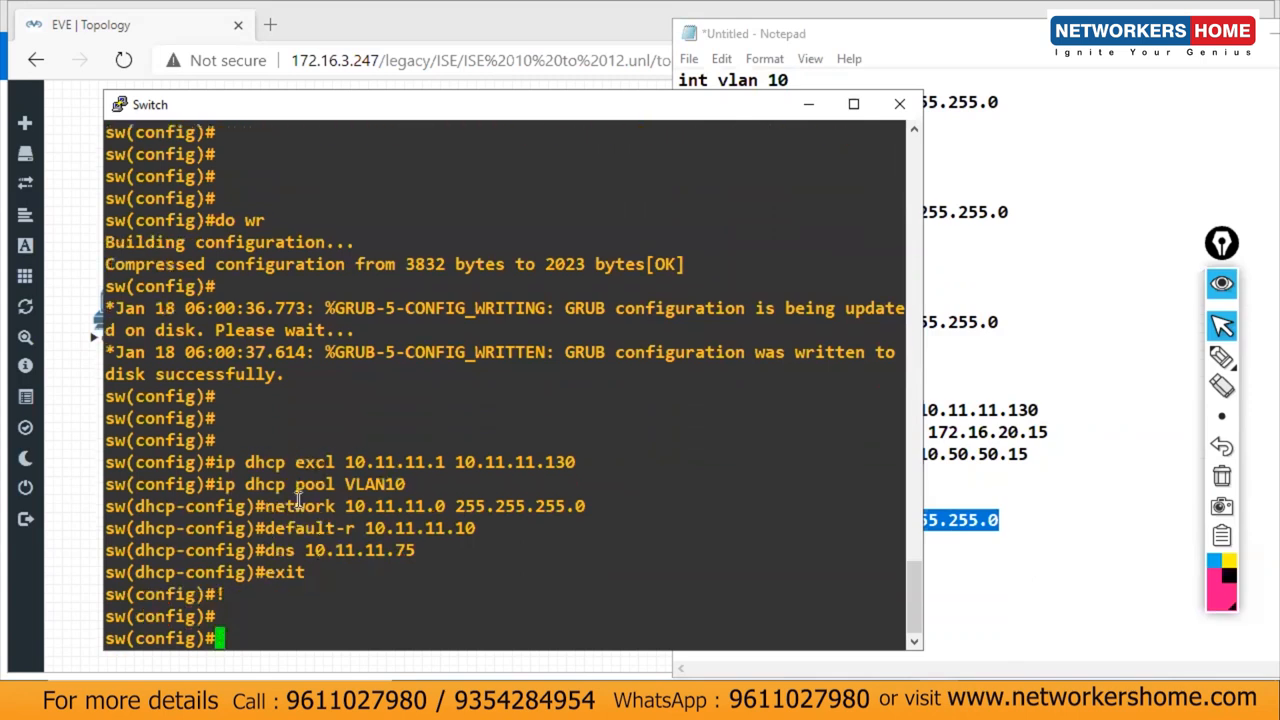
left_click_drag(214, 484, 404, 484)
right_click(404, 484)
key("Return")
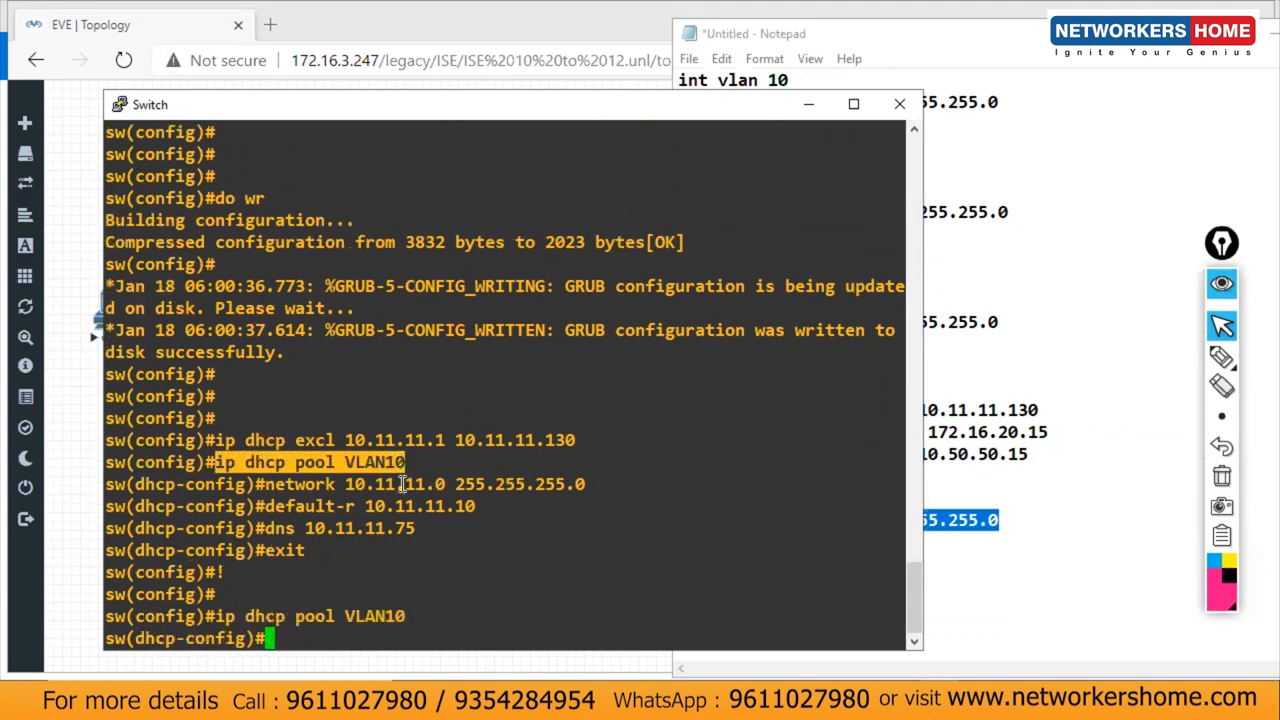
Step: List the pool help, then the d-commands (default-router, dns-server, domain-name)
type("?")
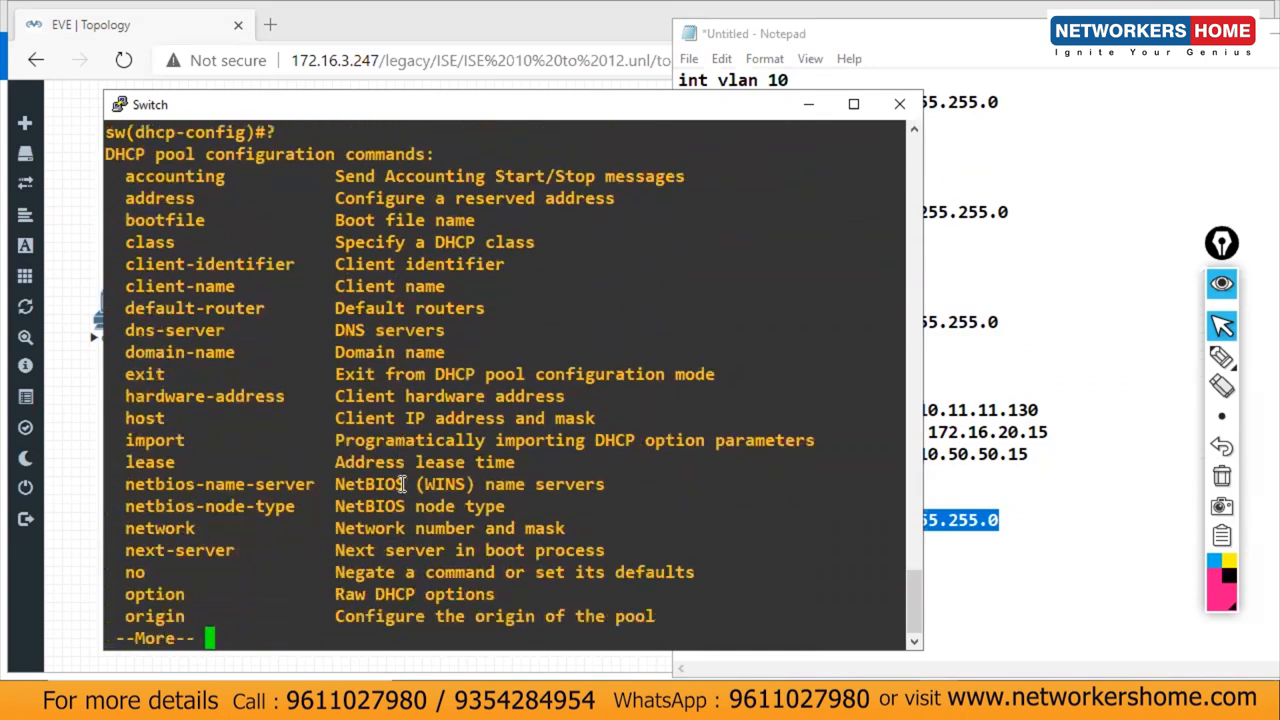
key("space")
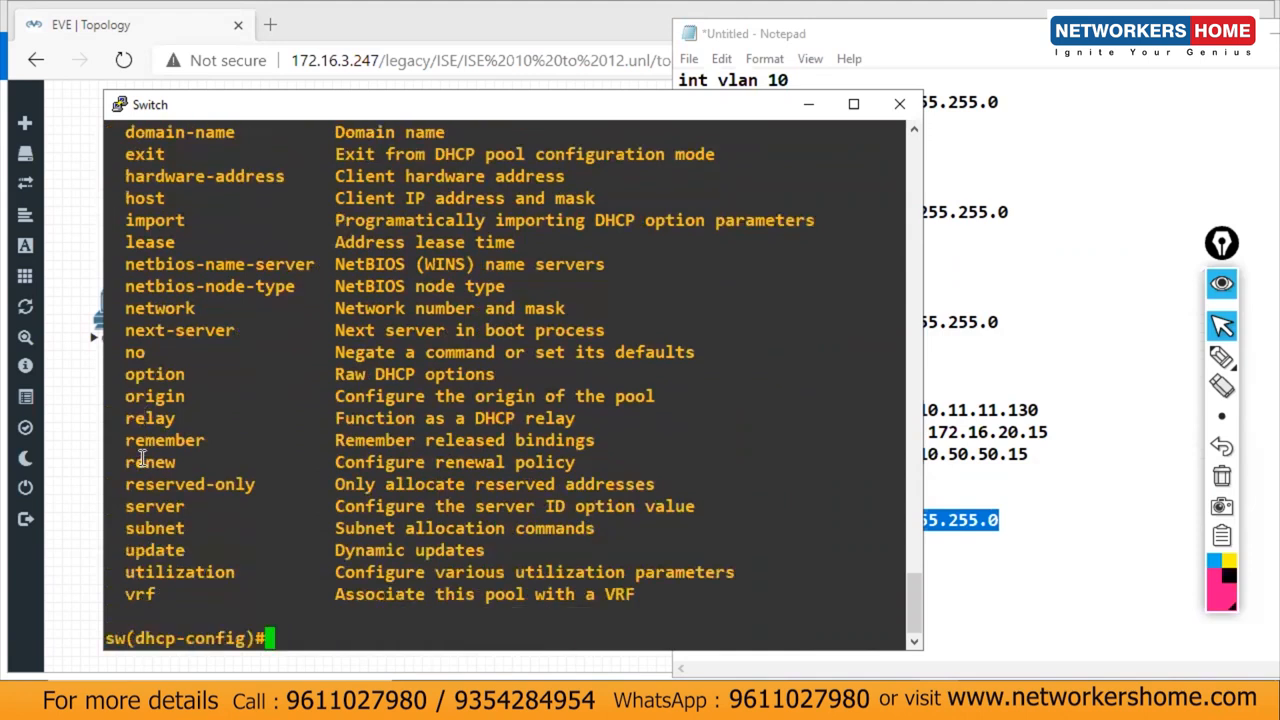
type("d?")
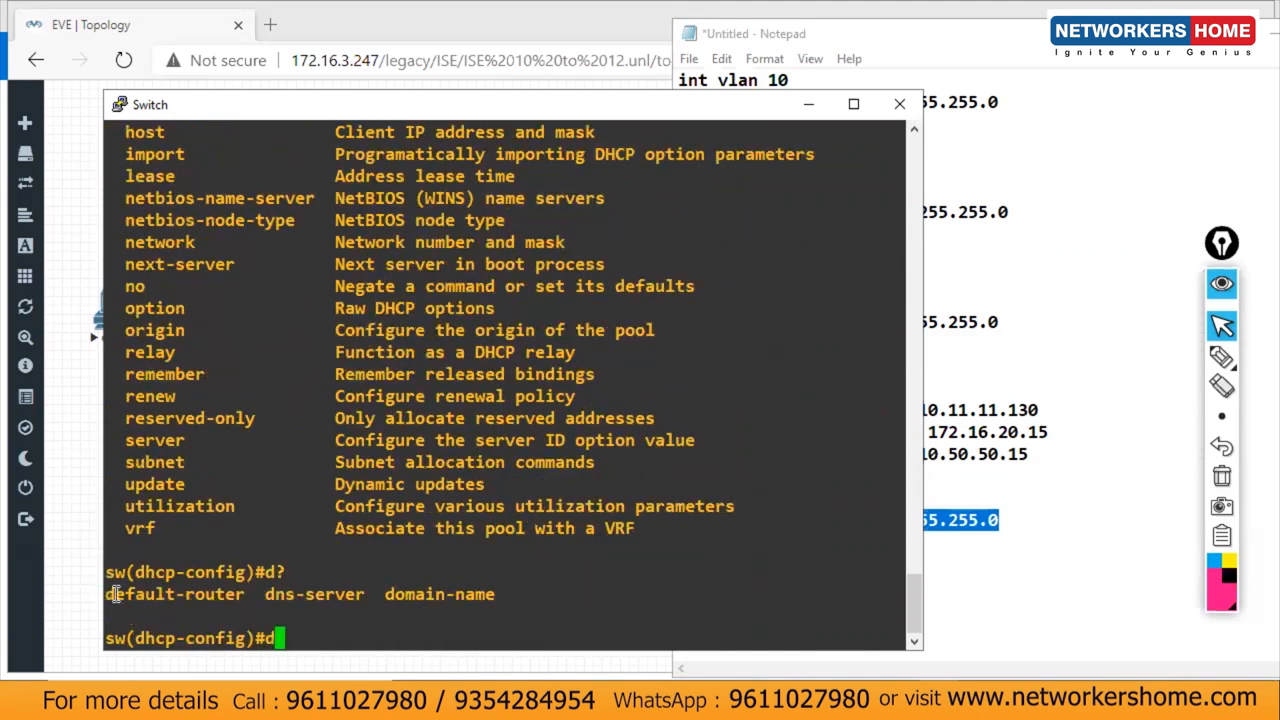
left_click_drag(107, 592, 242, 596)
left_click(242, 598)
key("BackSpace")
Step: Shorten 'default-r' to 'default' in the VLAN10 pool notes
left_click(968, 478)
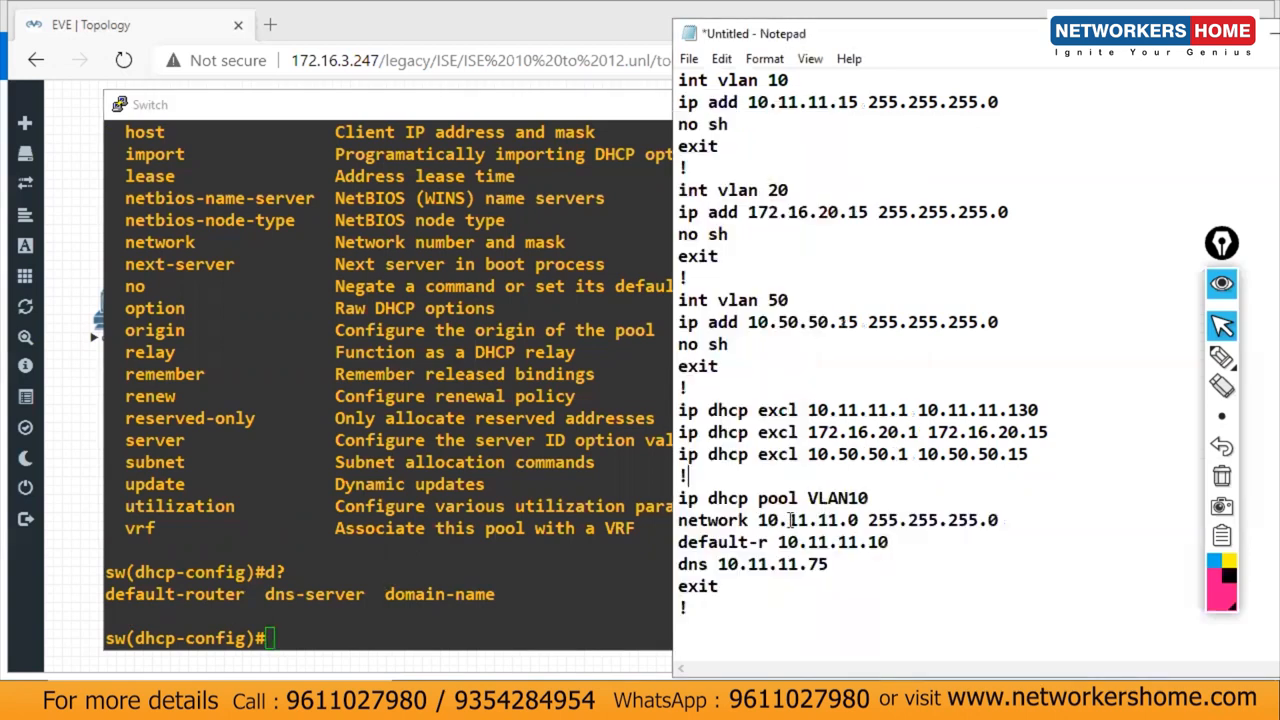
left_click_drag(767, 541, 750, 545)
key("BackSpace")
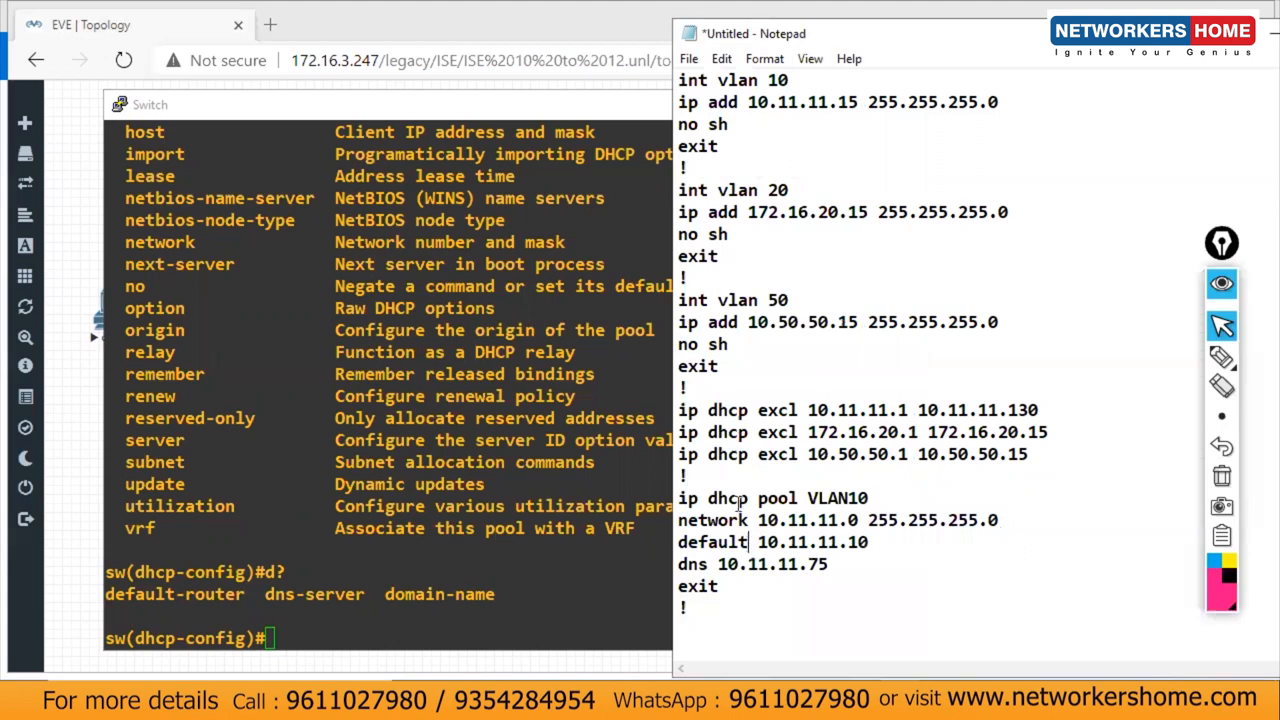
Step: Paste a second copy of the VLAN10 pool block at the end of the notes
left_click(680, 497)
left_click(754, 608, "shift")
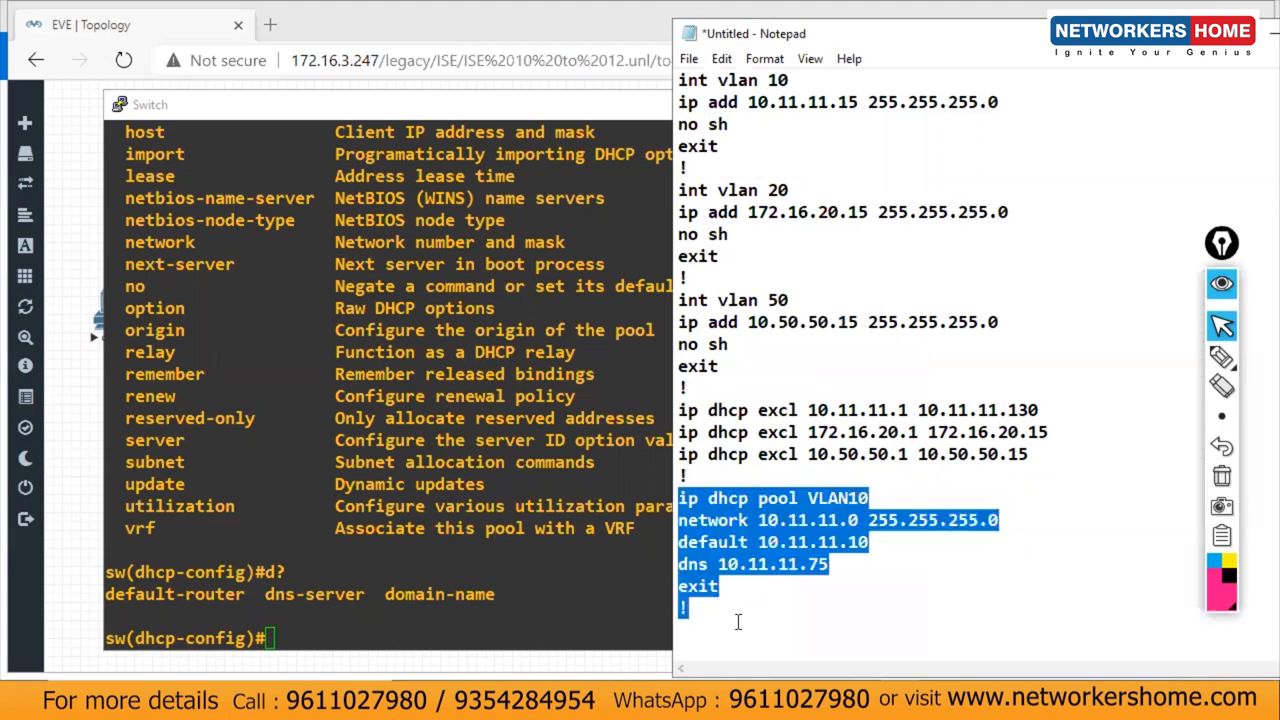
key("ctrl+c")
left_click(738, 622)
key("ctrl+v")
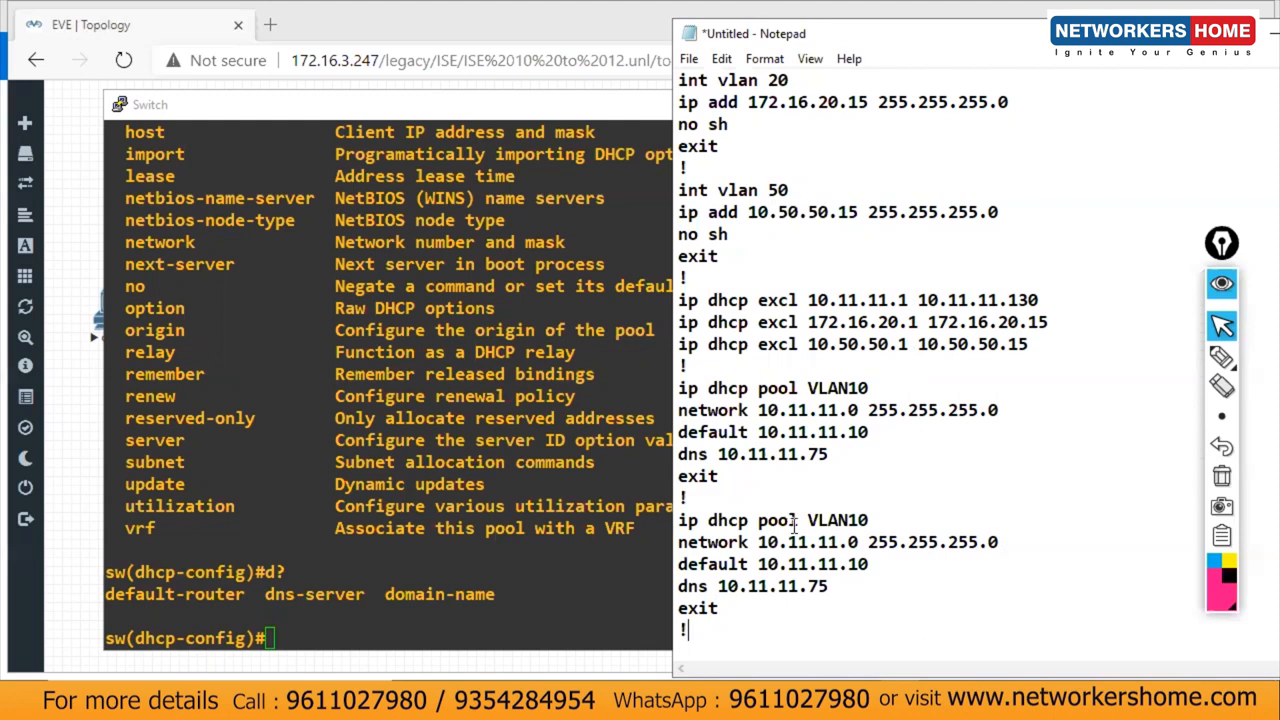
Step: Edit the copy to pool VLAN20, network 172.16.20.0 and default router 172.16.20.15
left_click_drag(876, 515, 807, 519)
type("VLAN20")
double_click(764, 542)
type("17")
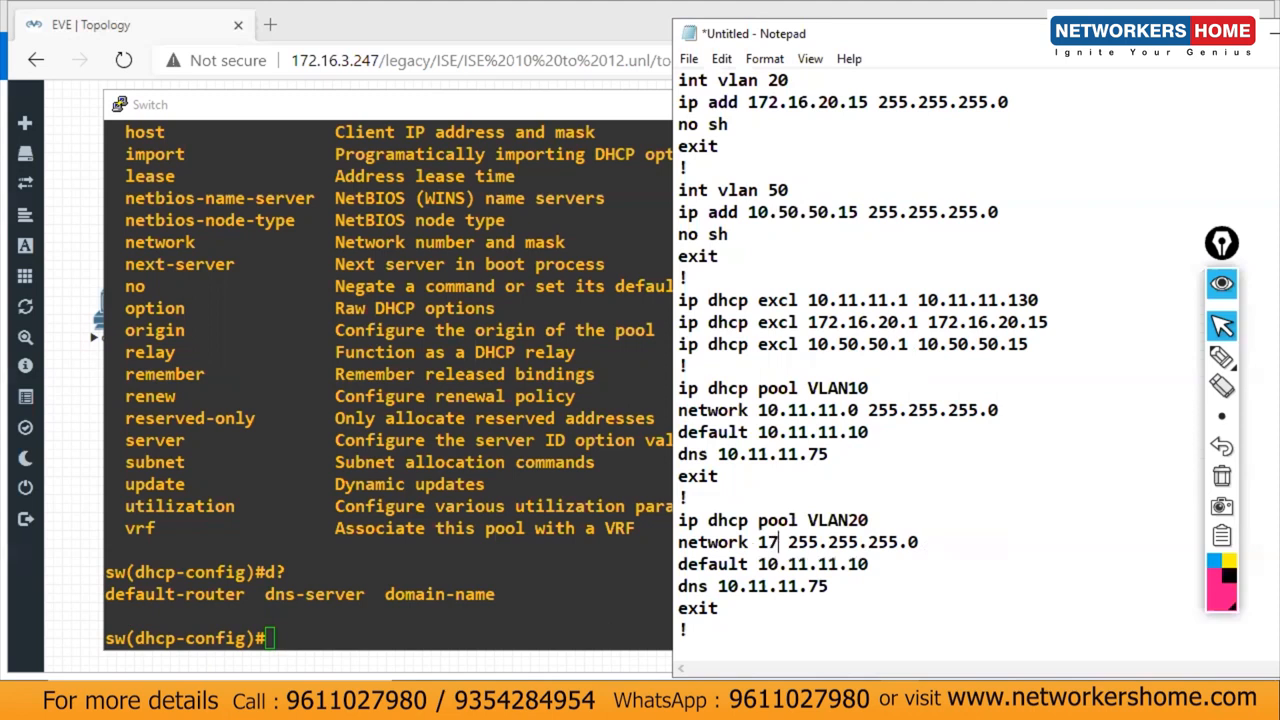
type("2.16")
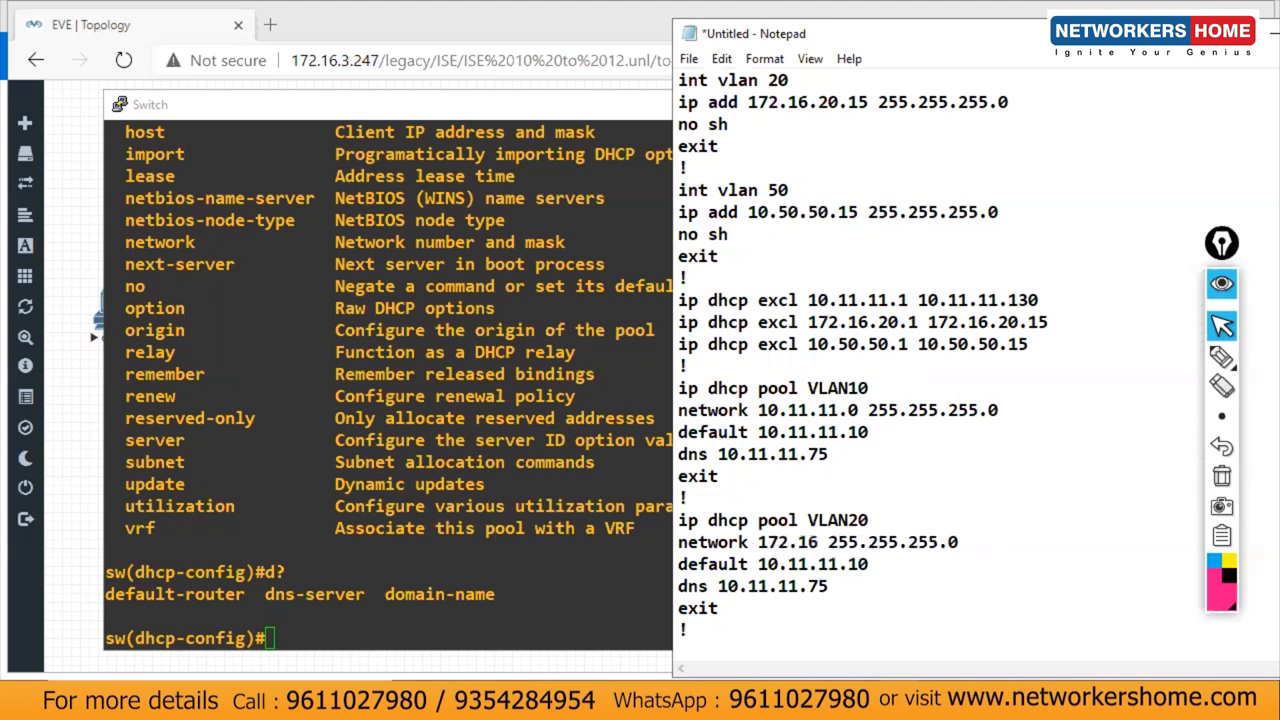
type(".20.0")
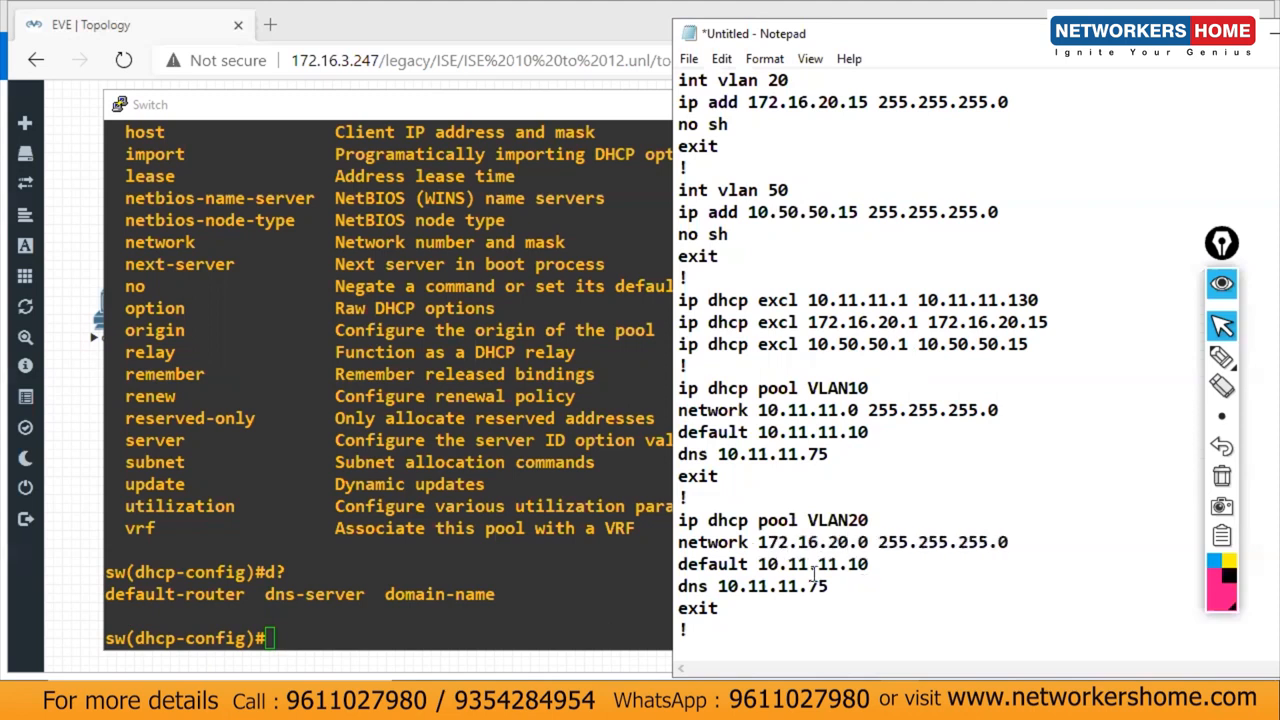
double_click(860, 566)
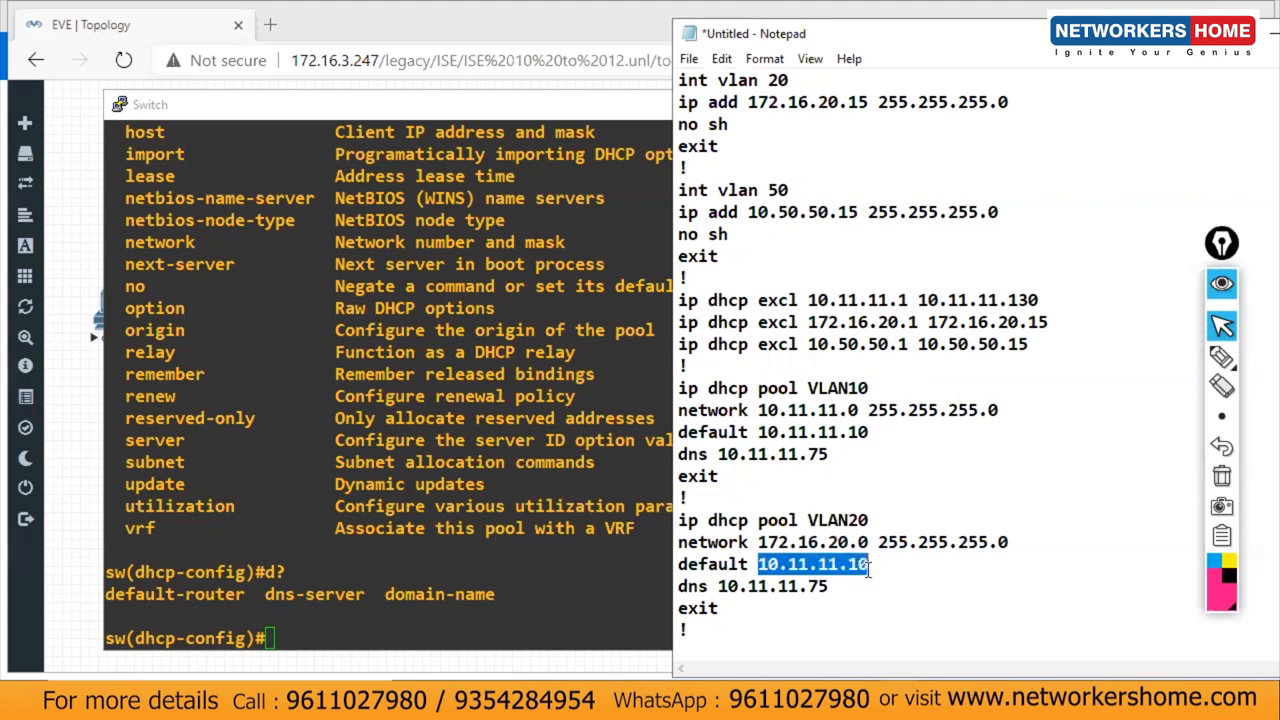
type("172.17")
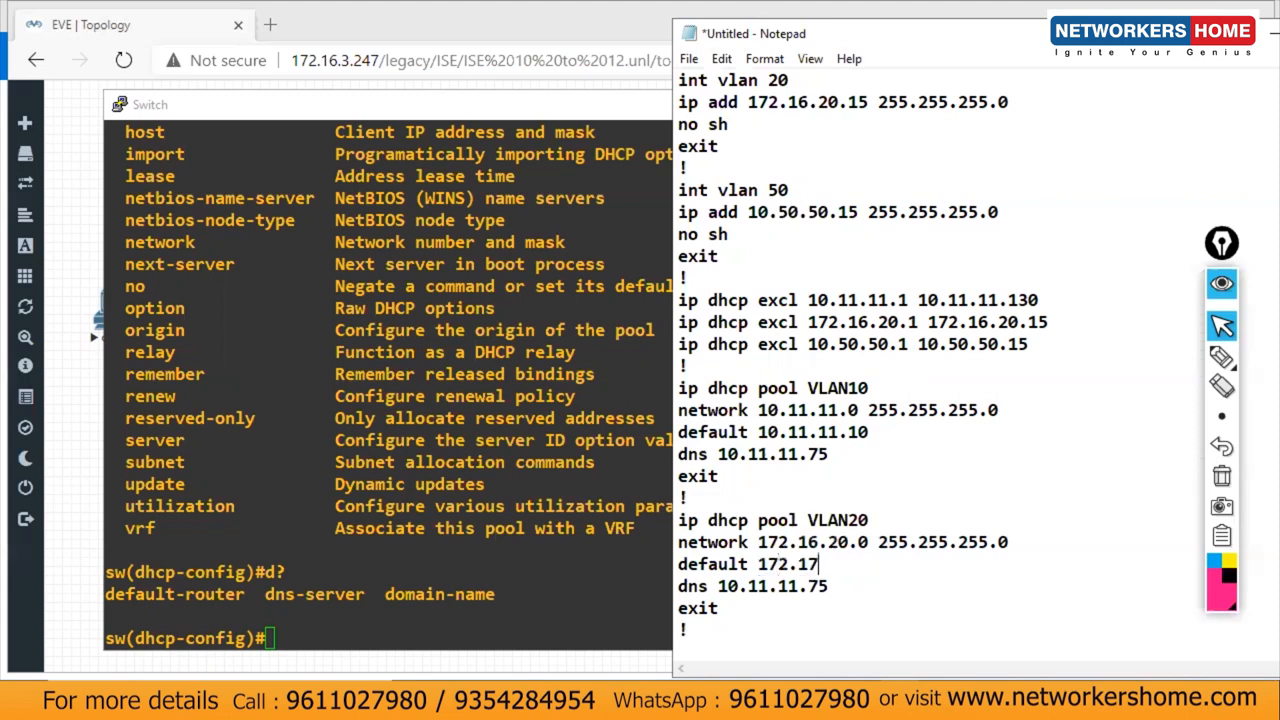
key("BackSpace")
type("6.20.15")
left_click(645, 530)
key("alt+Tab")
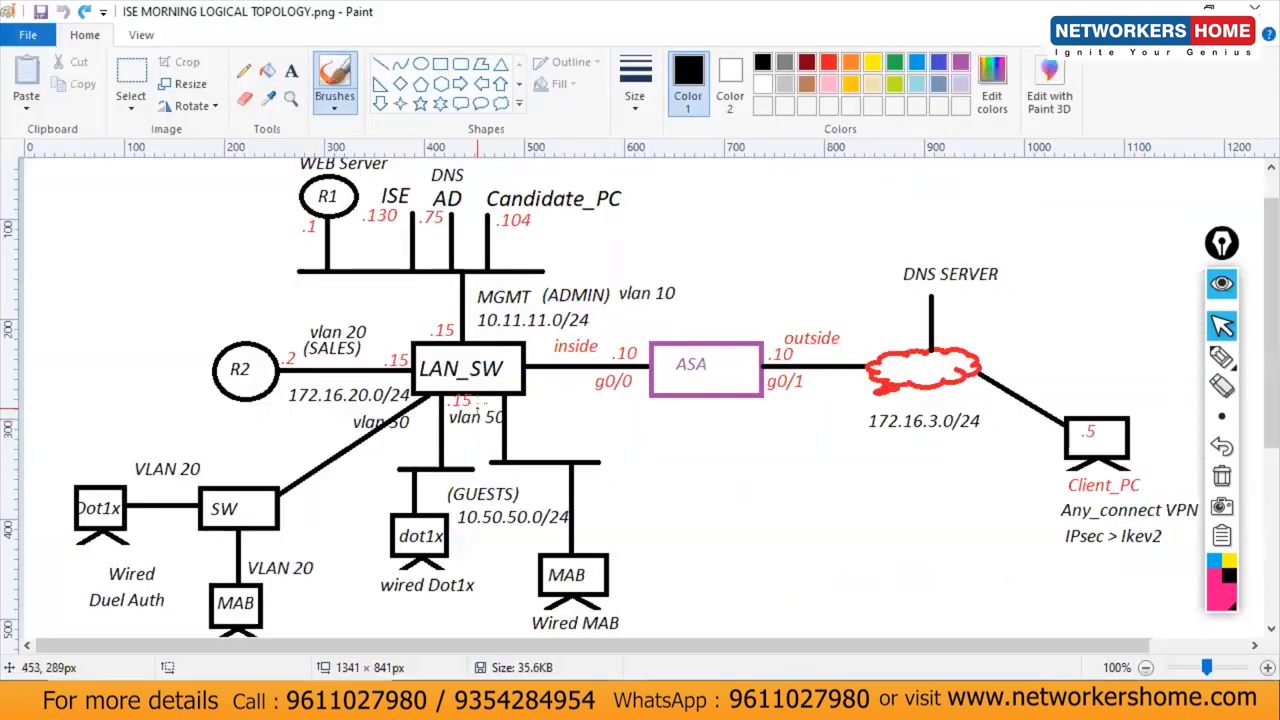
mouse_move(399, 346)
left_mouse_down()
mouse_move(402, 387)
mouse_move(521, 343)
mouse_move(645, 360)
mouse_move(625, 370)
mouse_move(657, 362)
left_mouse_up()
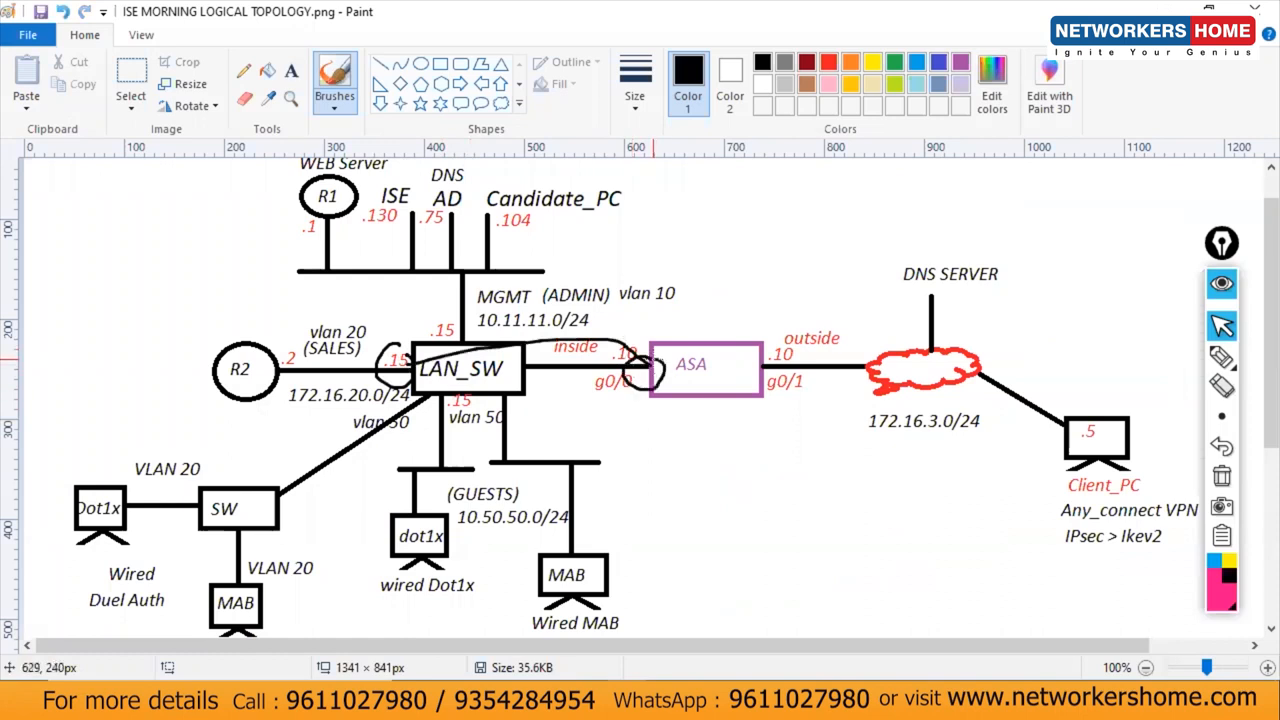
key("ctrl+z")
key("ctrl+z")
key("ctrl+z")
key("ctrl+z")
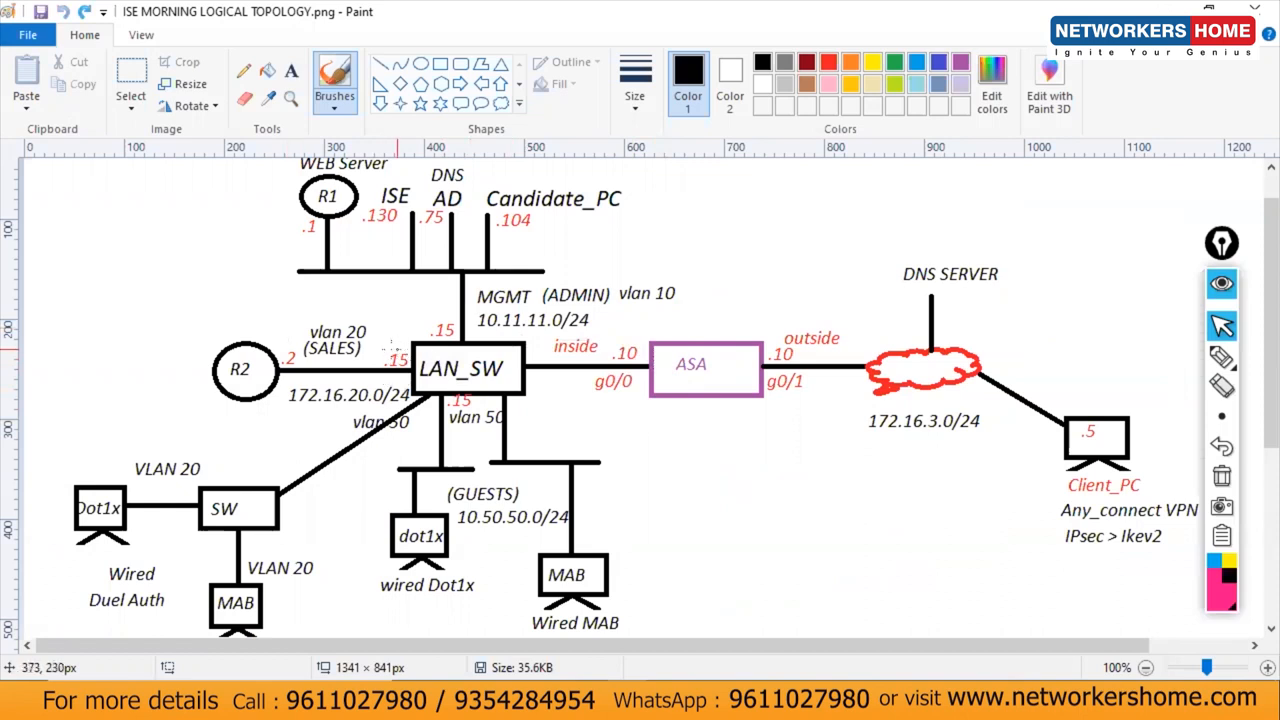
left_click_drag(380, 380, 372, 357)
mouse_move(282, 375)
left_mouse_down()
mouse_move(389, 374)
mouse_move(464, 318)
left_mouse_up()
left_click_drag(444, 394, 502, 445)
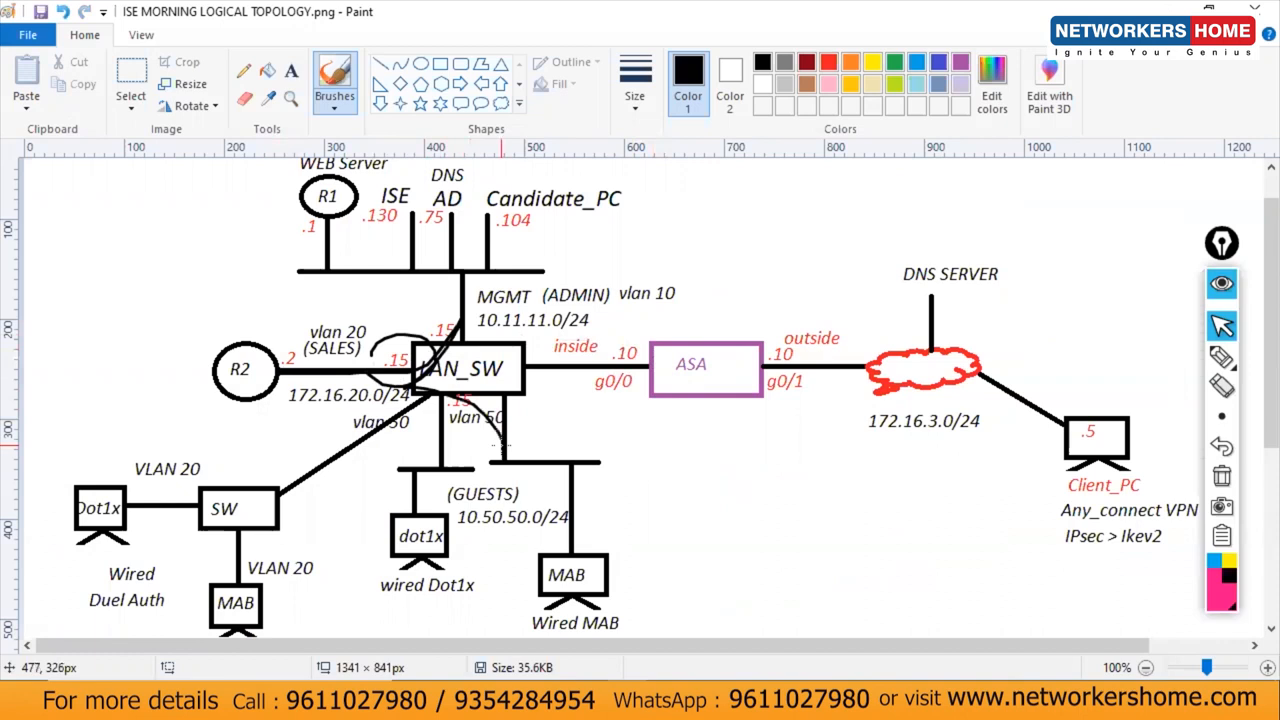
key("ctrl+z")
key("ctrl+z")
key("ctrl+z")
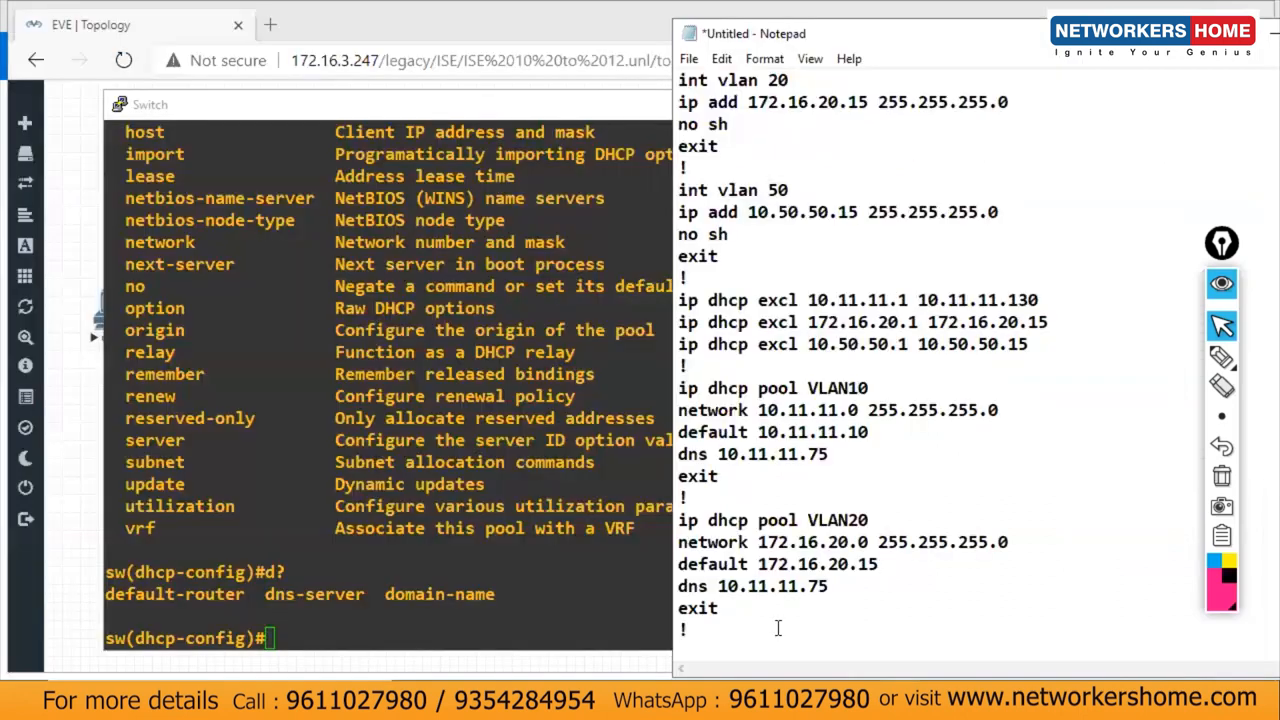
Step: Paste another copy of the VLAN10 pool block below the VLAN20 pool
left_click_drag(838, 585, 680, 590)
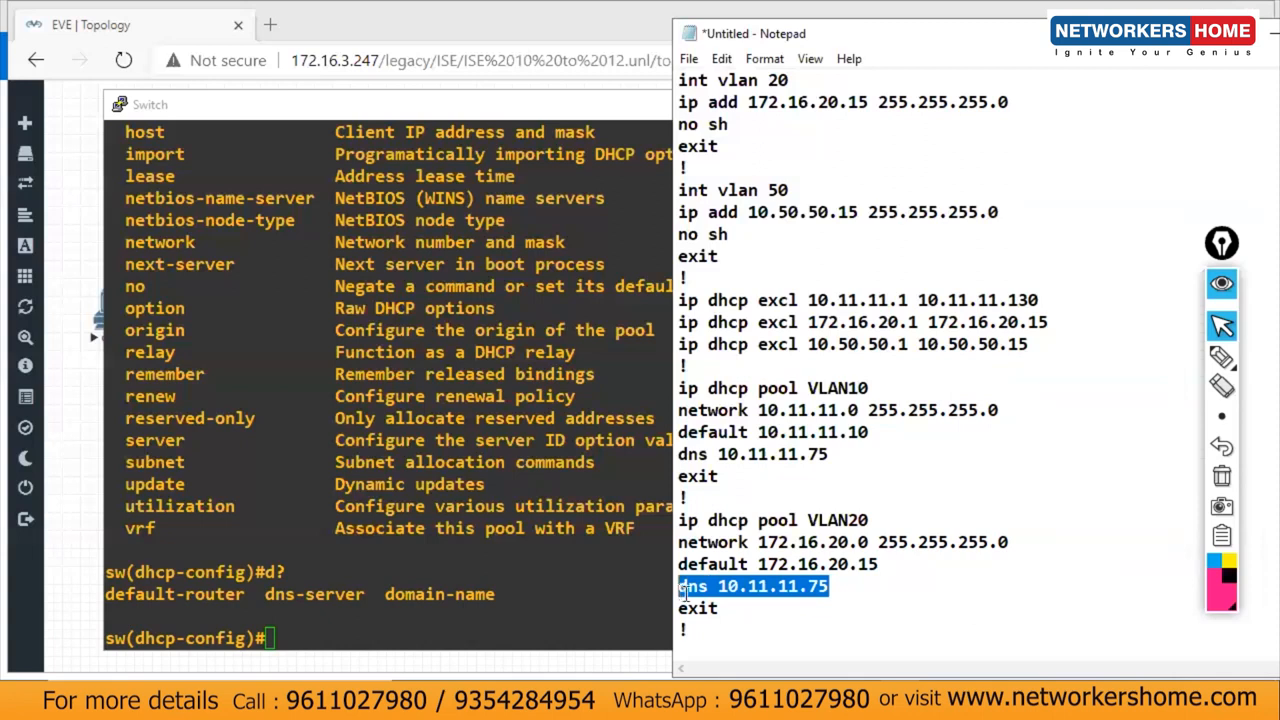
left_click_drag(763, 543, 852, 588)
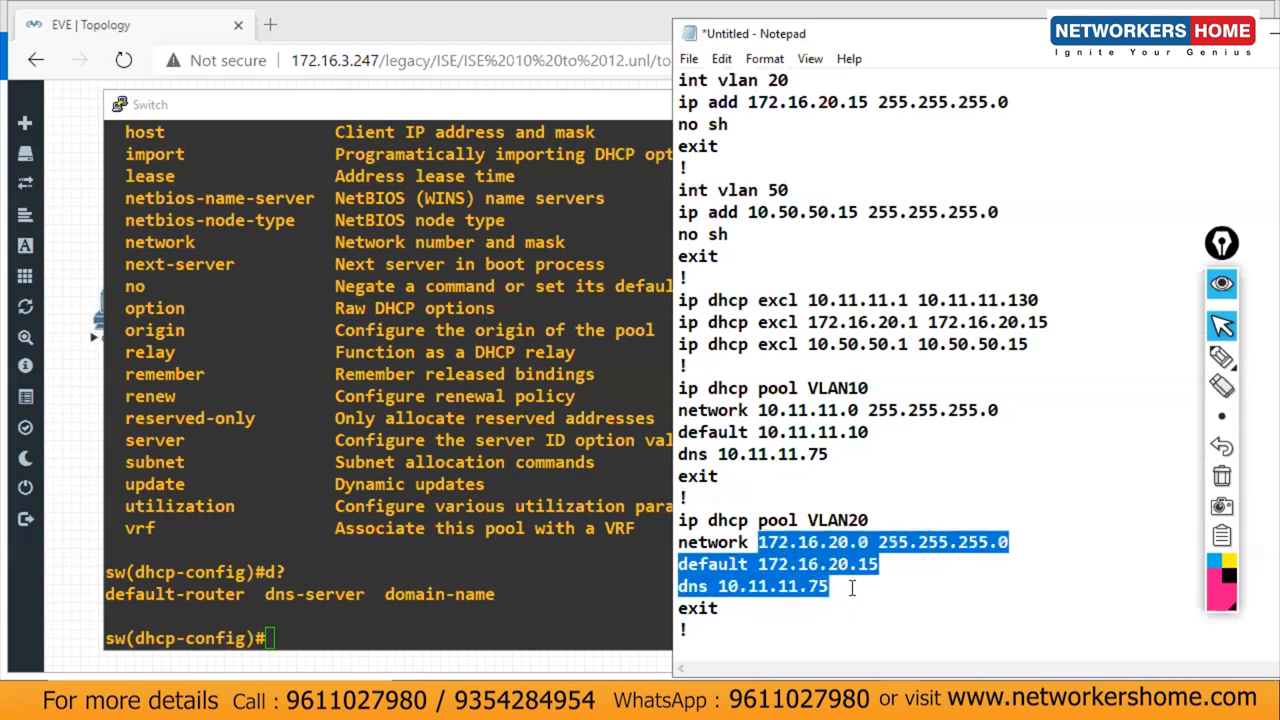
left_click(852, 588)
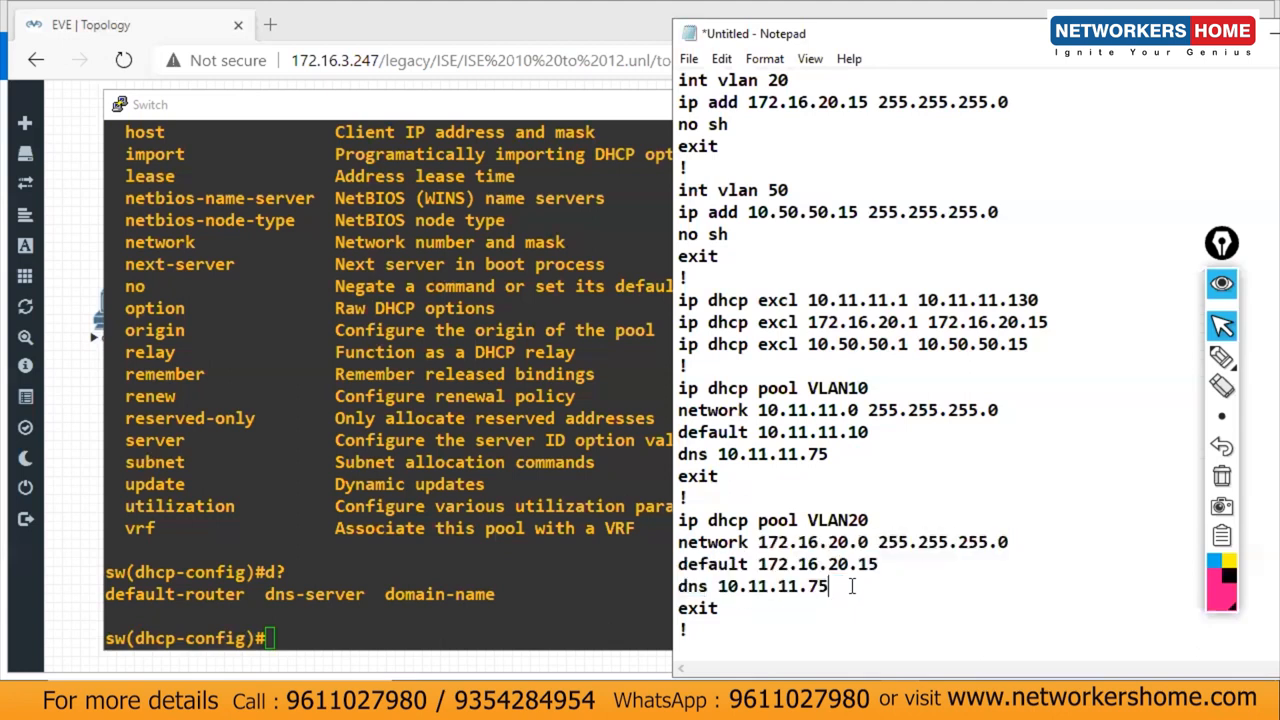
left_click(772, 626)
key("Return")
key("ctrl+v")
Step: Rename the copied pool to VLAN50 and change its network to 10.50.50.0
left_click(885, 520)
key("BackSpace")
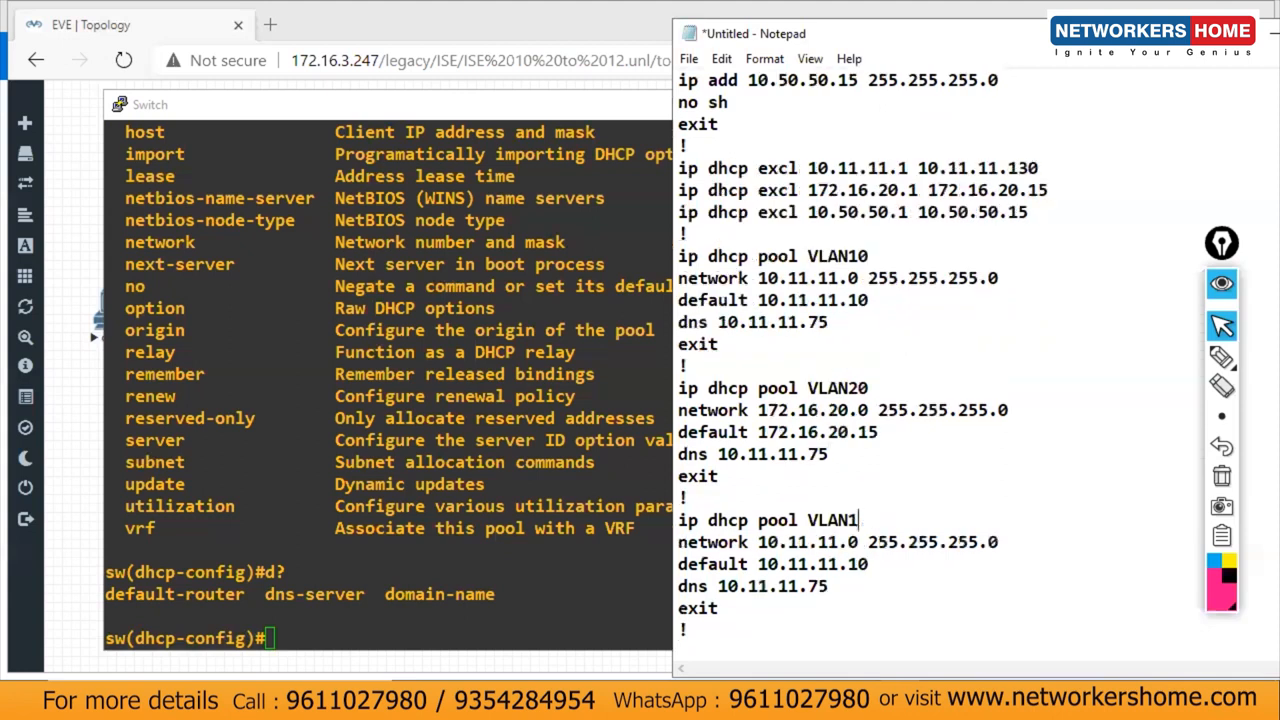
key("BackSpace")
type("50")
left_click_drag(858, 545, 790, 545)
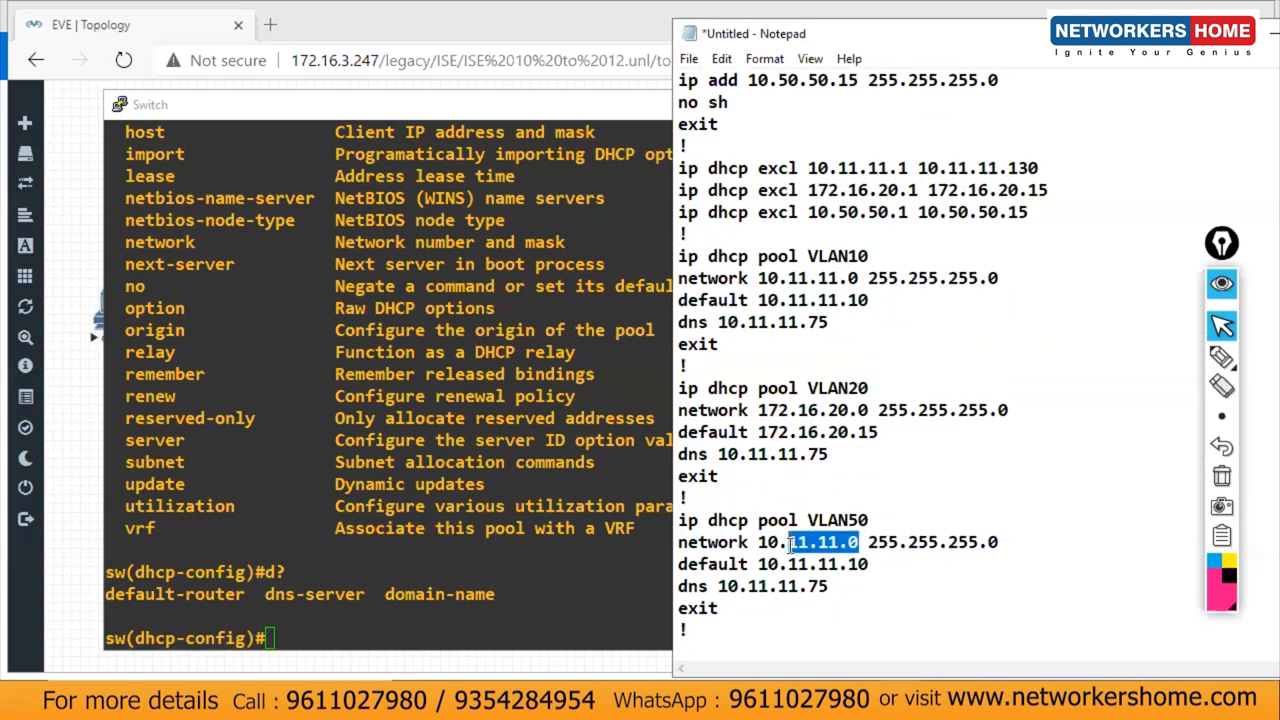
type("50.")
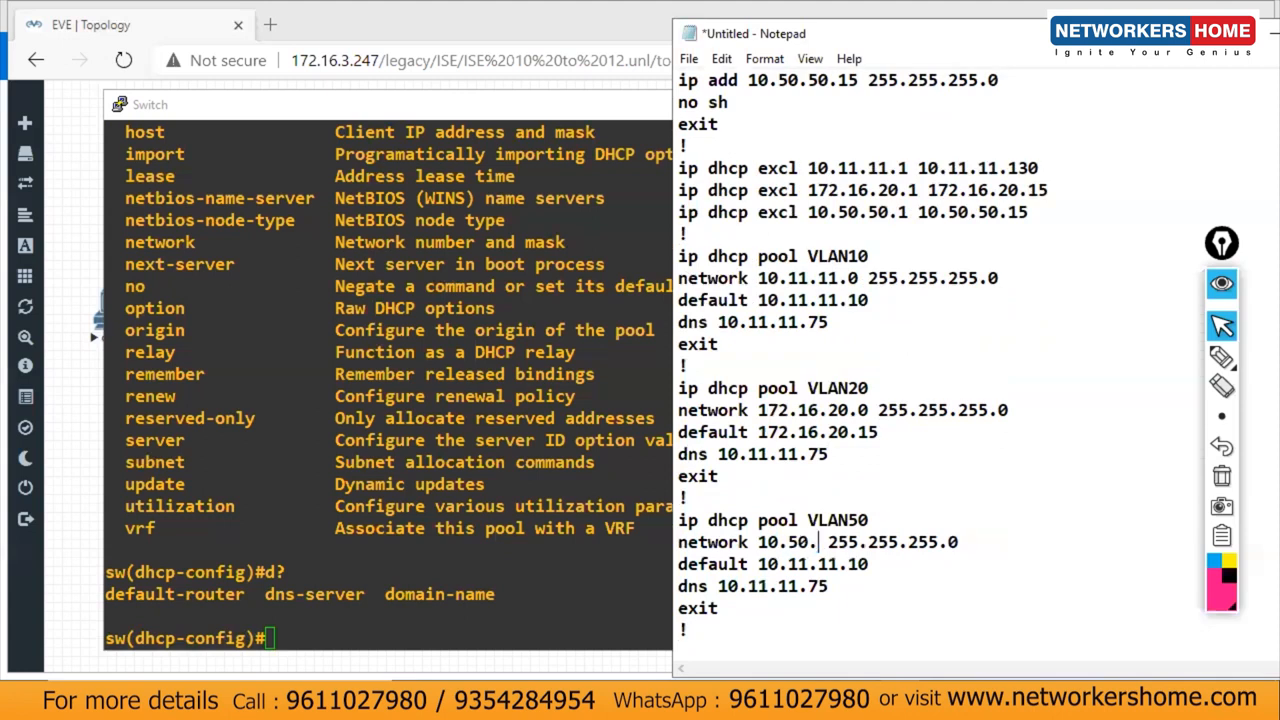
type("50.0")
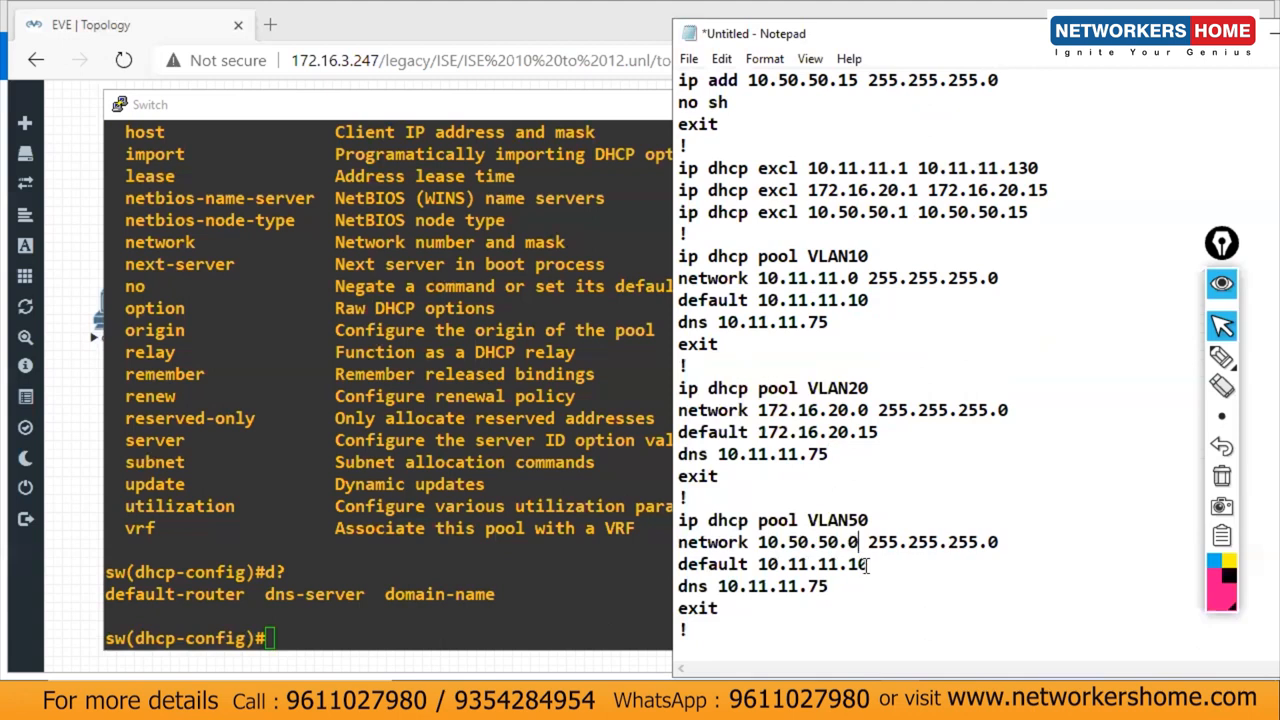
Step: Set the VLAN50 default router to 10.50.50.15 and select the VLAN20 and VLAN50 blocks
left_click(750, 568)
key("shift+End")
left_click(762, 567)
key("shift+End")
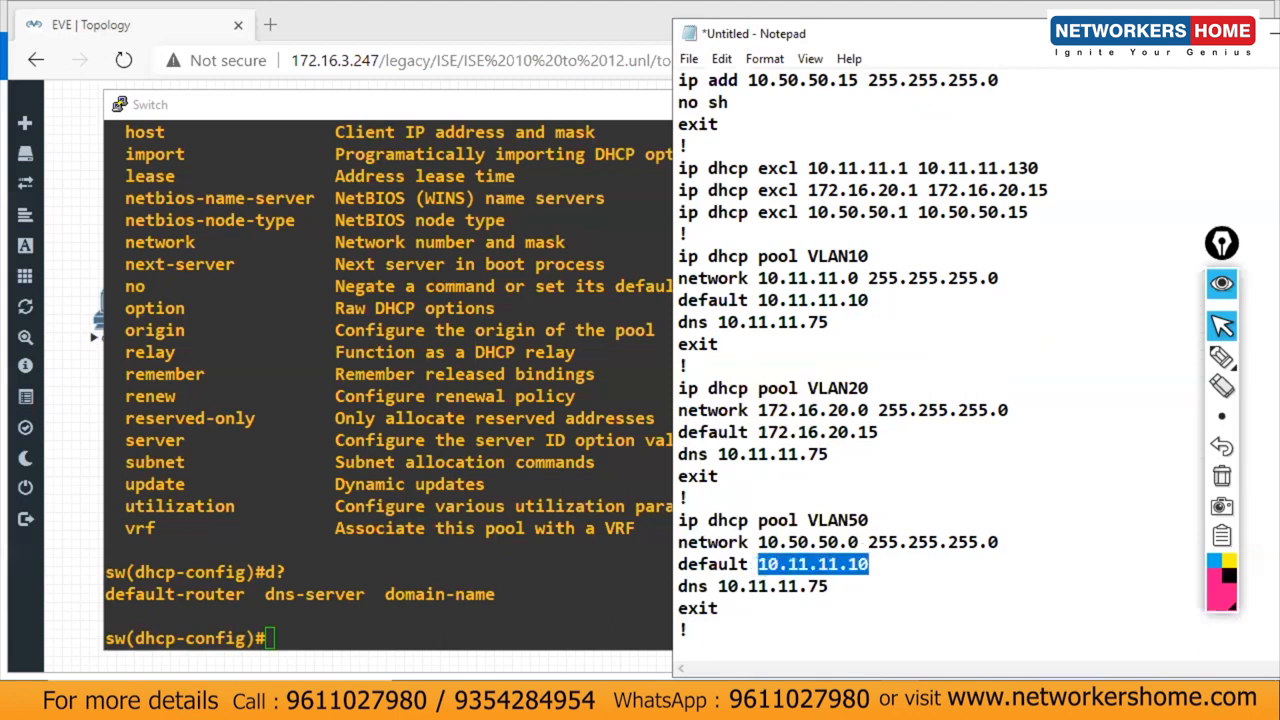
type("10.50.50.")
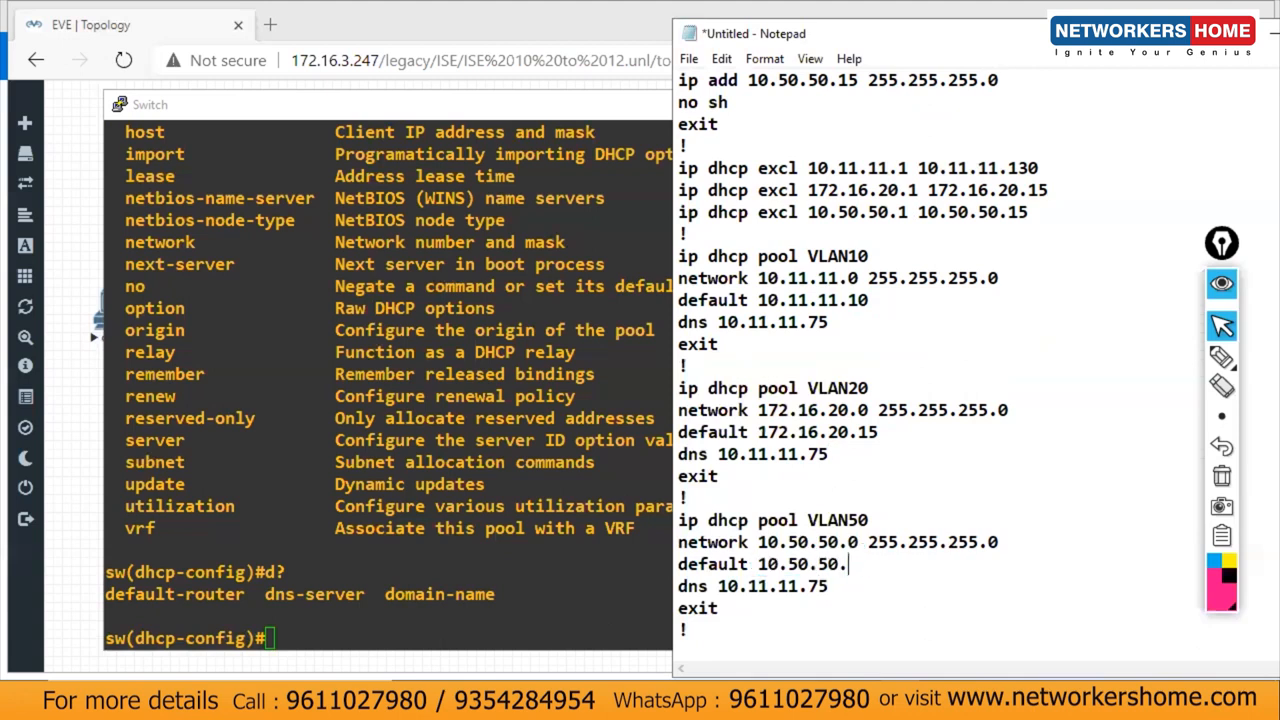
type("0")
key("BackSpace")
type("15")
left_click_drag(720, 642, 677, 484)
left_click_drag(658, 357, 658, 360)
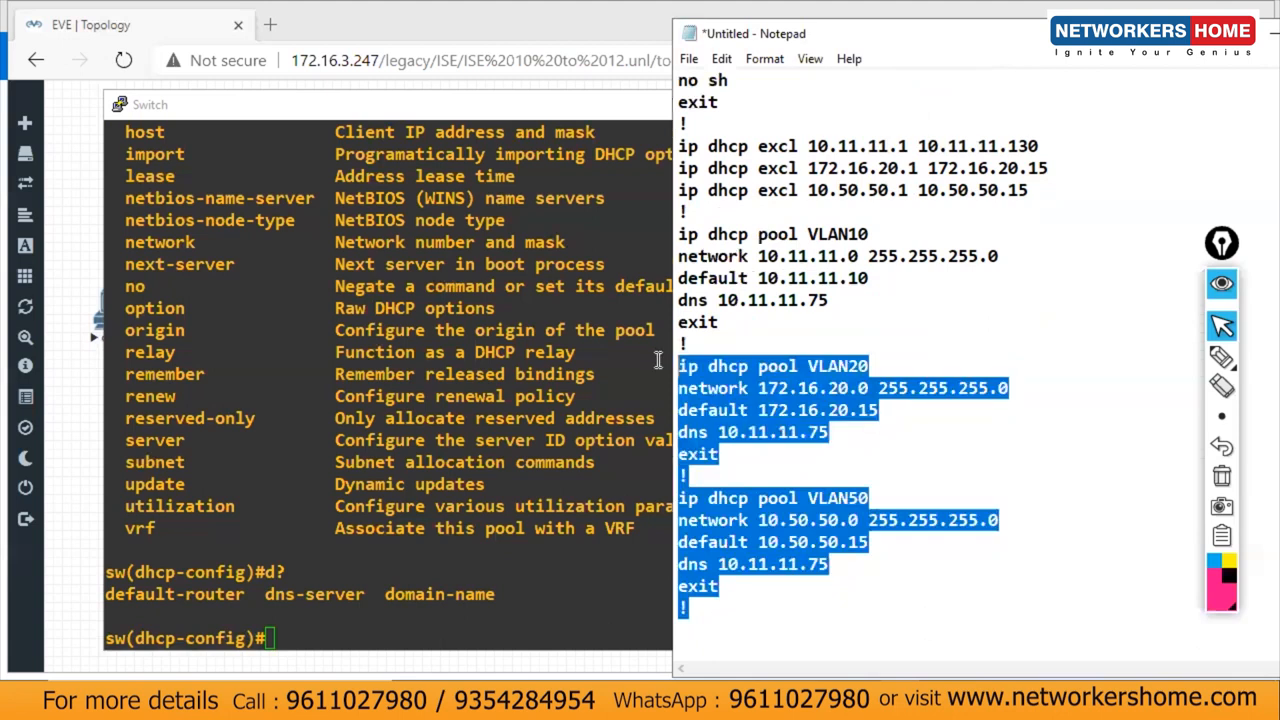
Step: Paste the VLAN20 and VLAN50 pool commands into the Switch console
left_click(444, 543)
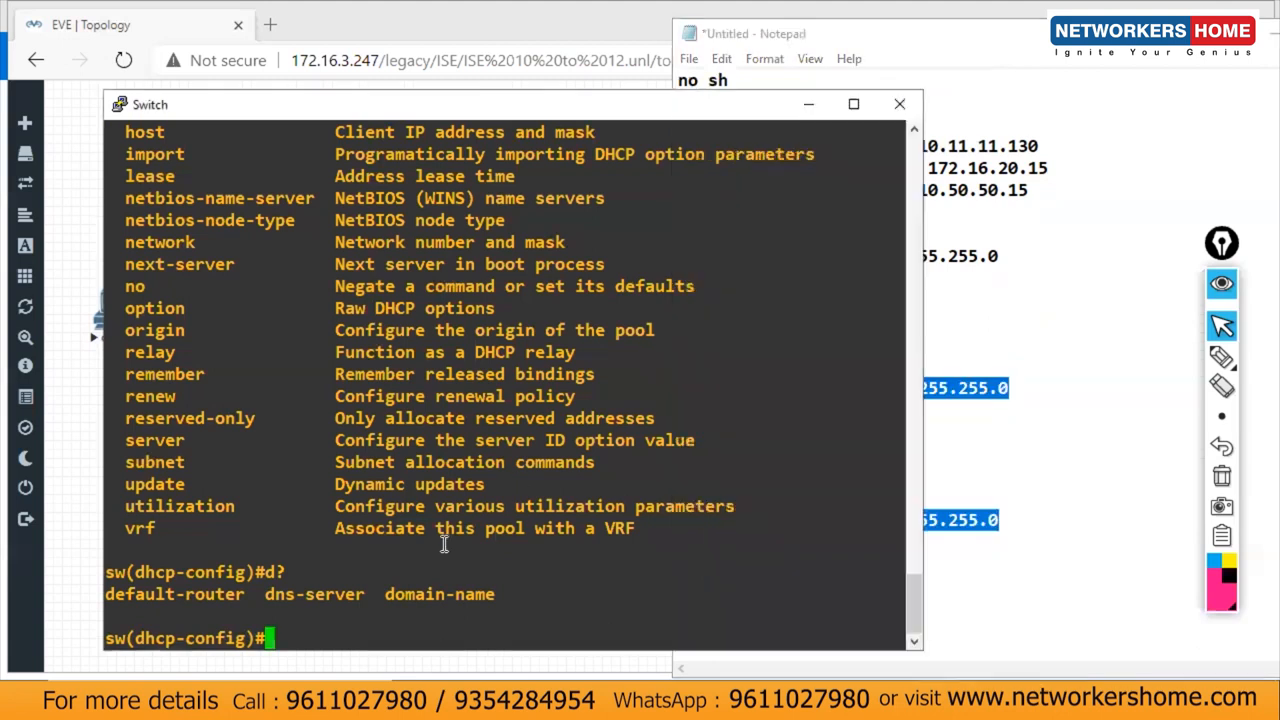
right_click(444, 543)
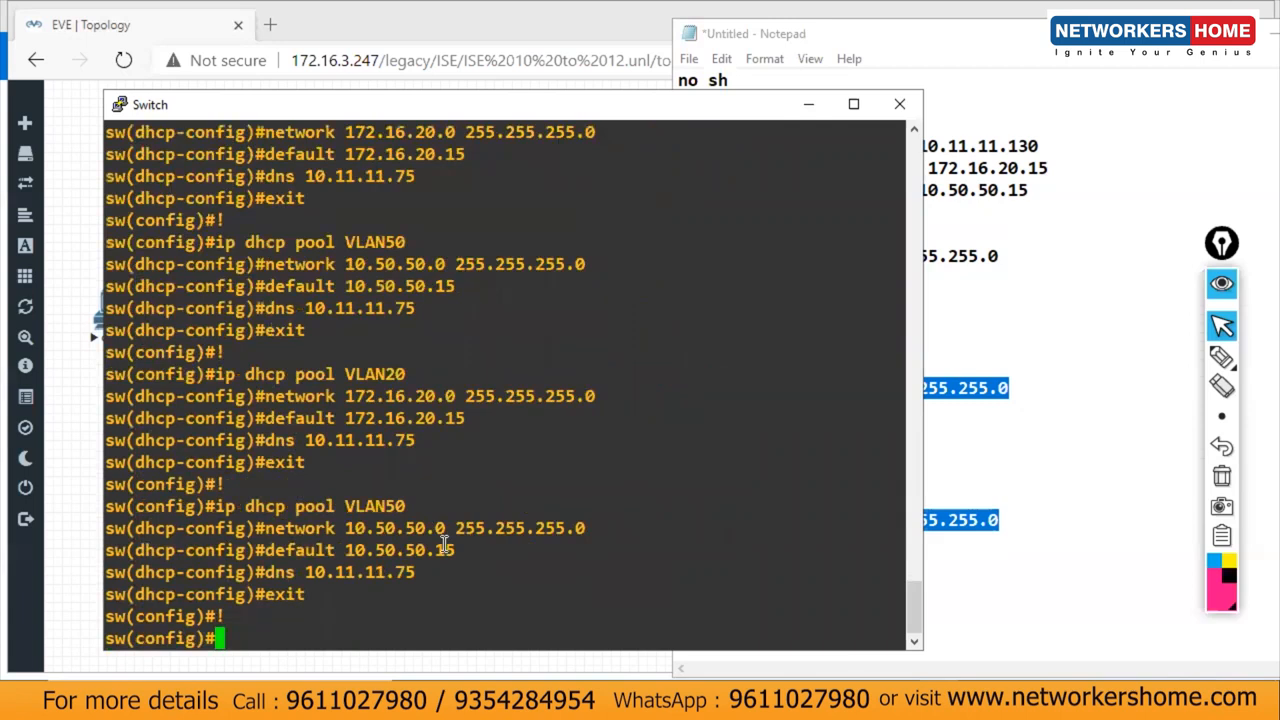
key("Return")
Step: Leave configuration mode with 'end' and save the switch config with 'wr'
key("Return")
key("Return")
key("Return")
key("Return")
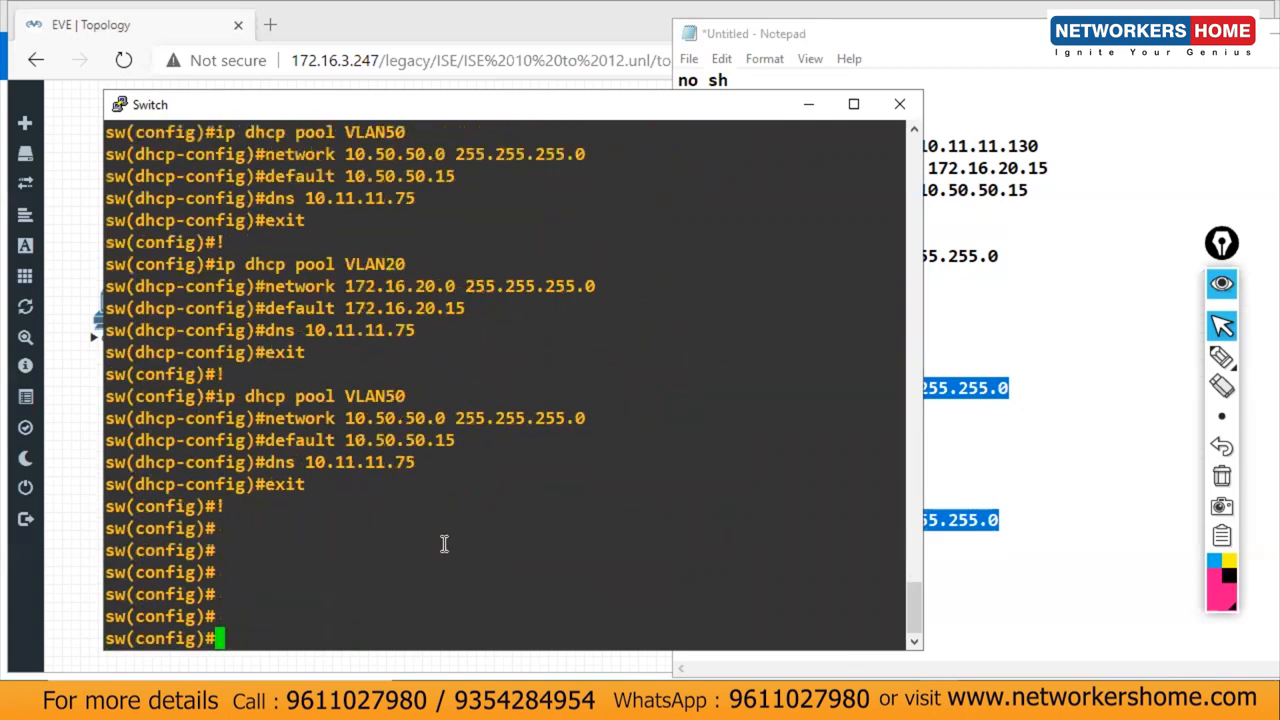
type("end")
key("Return")
type("wr")
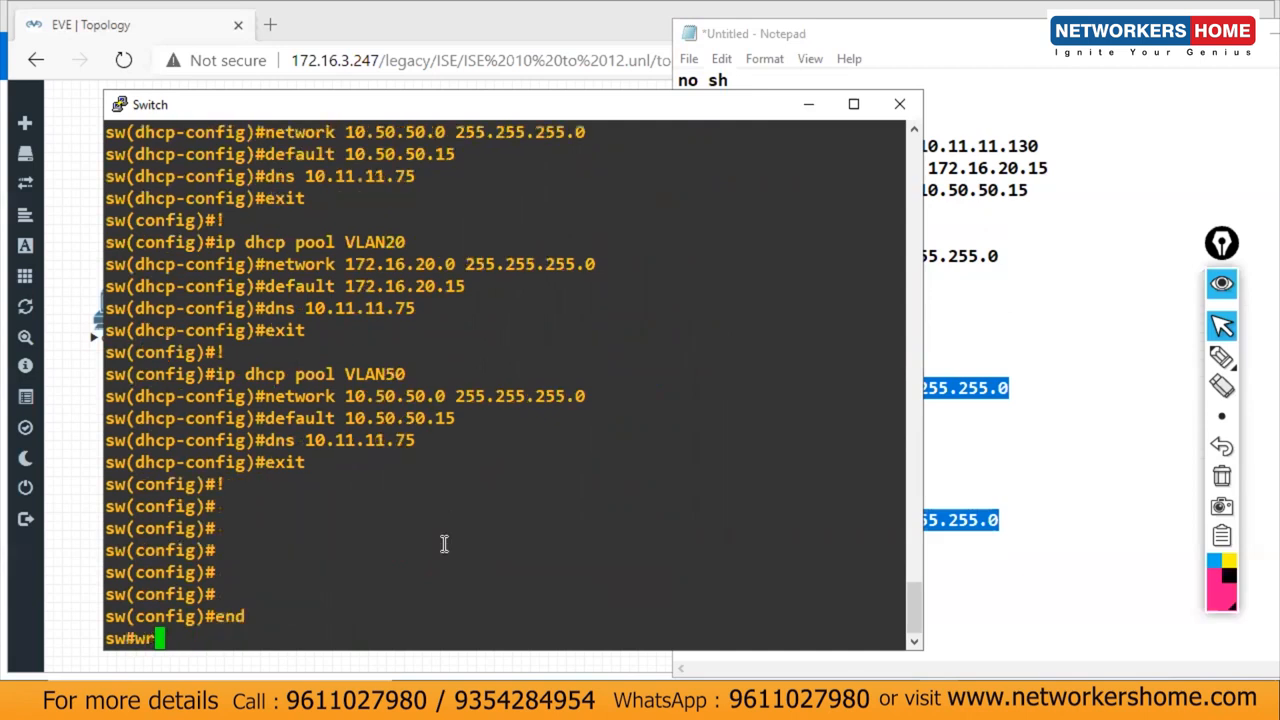
key("Return")
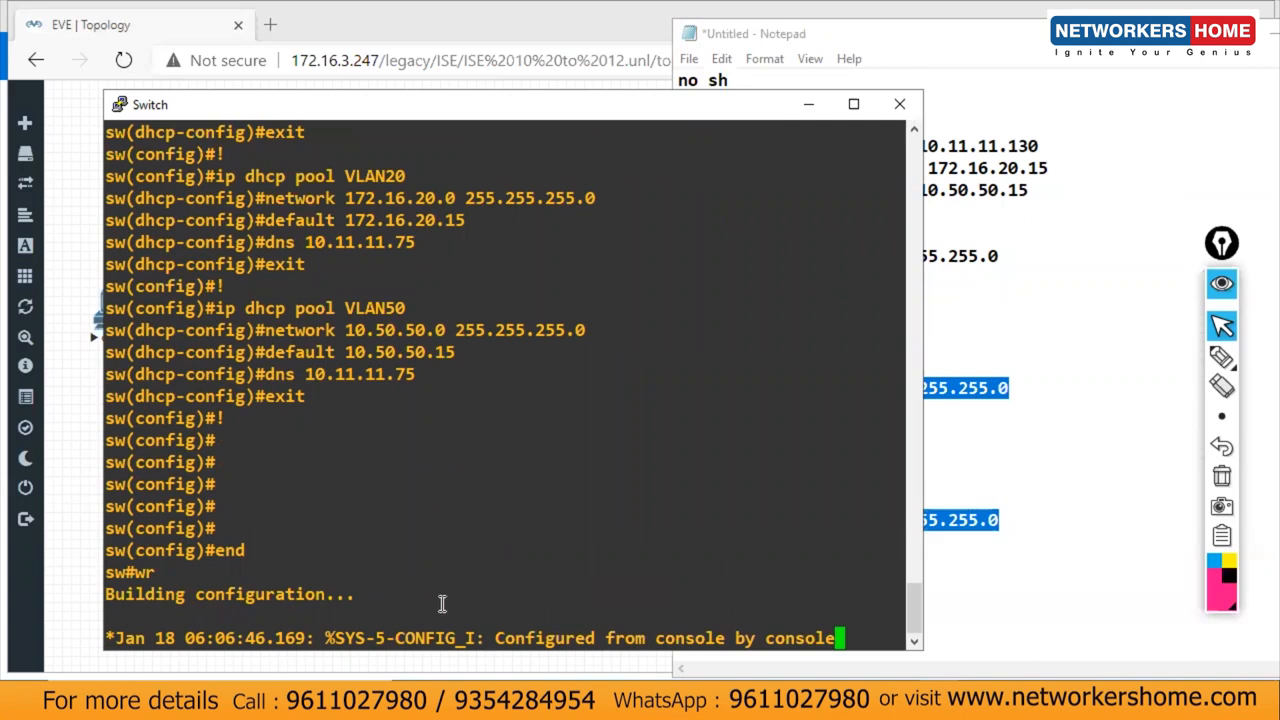
key("Return")
key("Return")
key("Return")
key("Return")
key("Return")
key("Return")
key("Return")
key("Return")
key("Return")
key("Return")
key("Return")
key("Return")
key("Return")
key("Return")
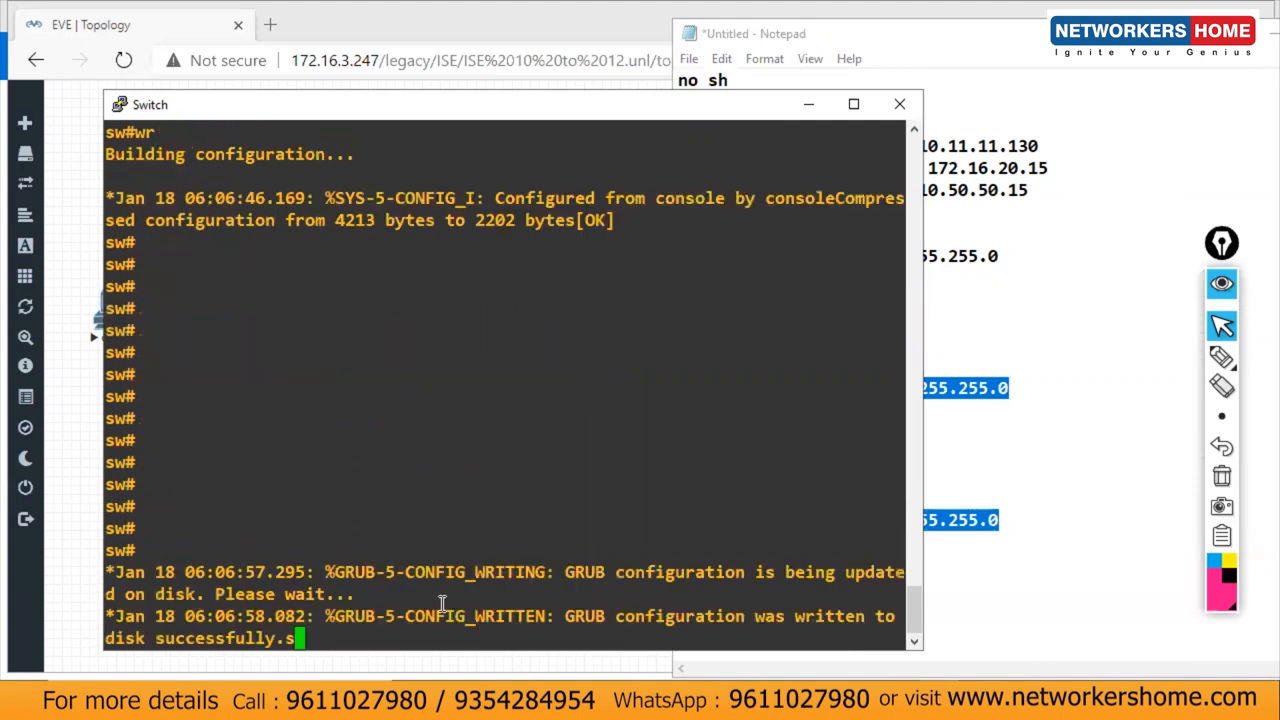
key("Return")
Step: Run sh ip int brief and sh ip dhcp pool on the switch
type("sh ip")
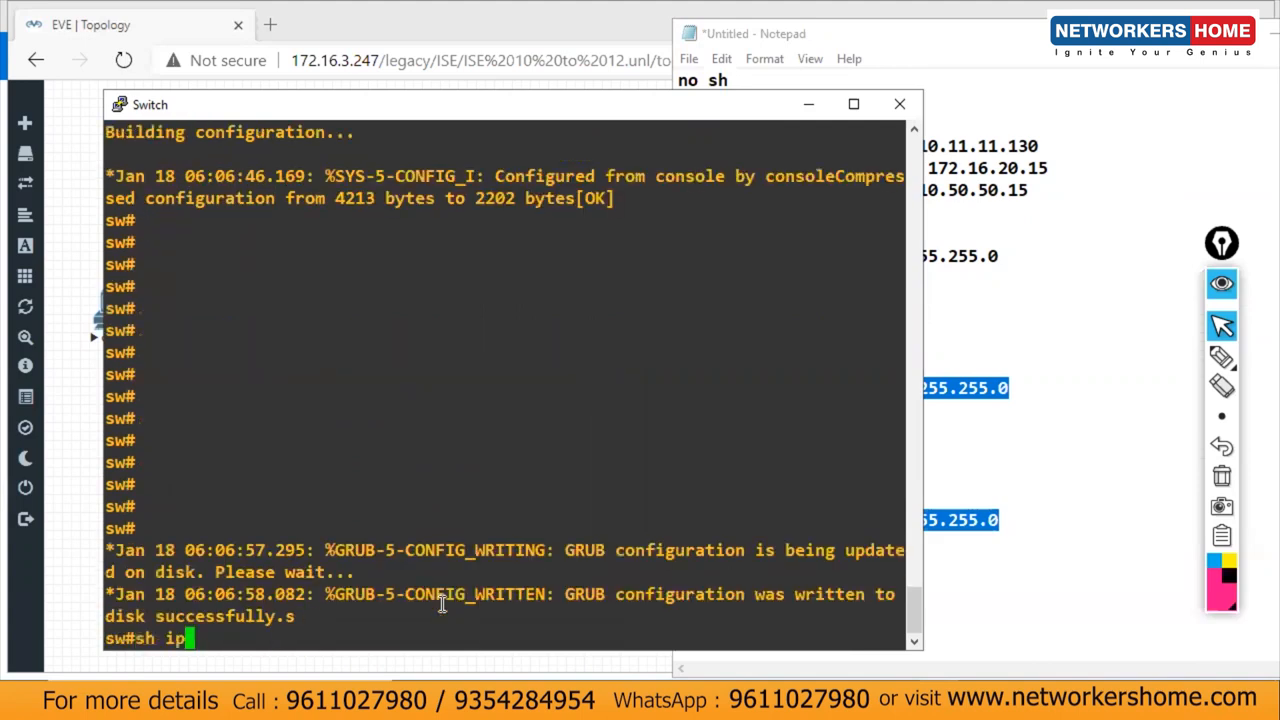
type(" int br")
type("i")
key("Tab")
key("Return")
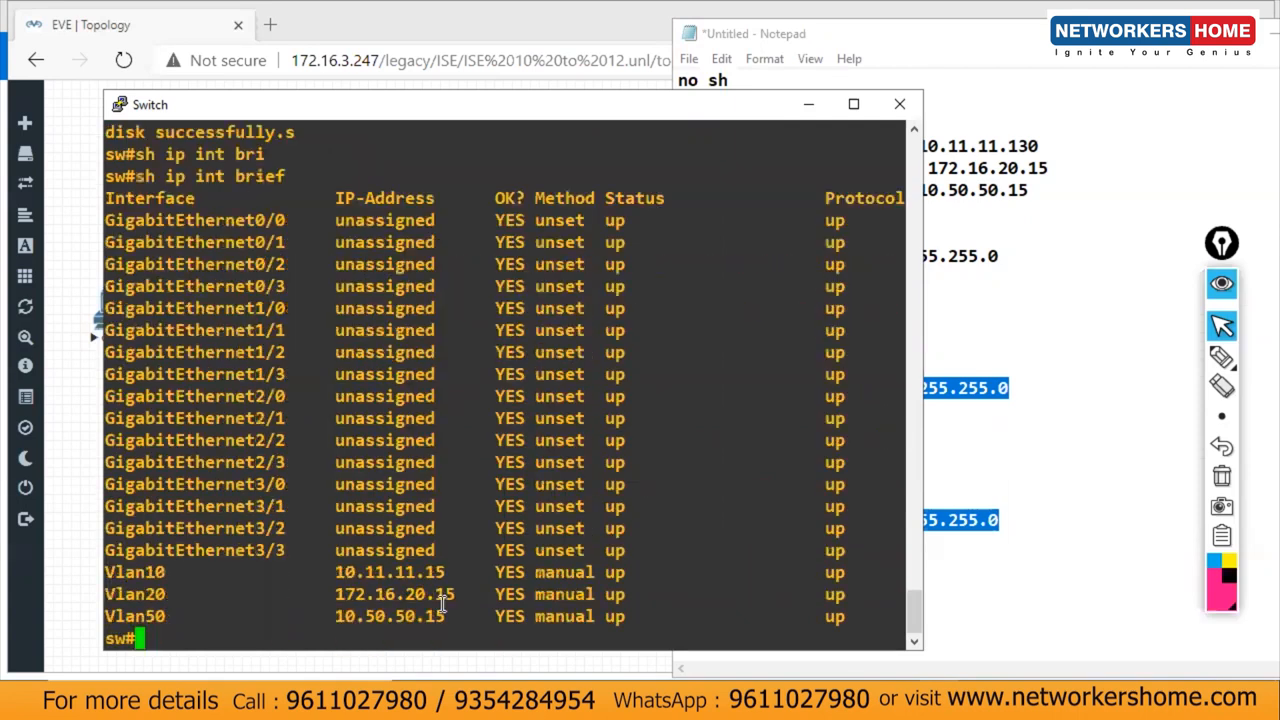
type("sh ip dhc")
key("Tab")
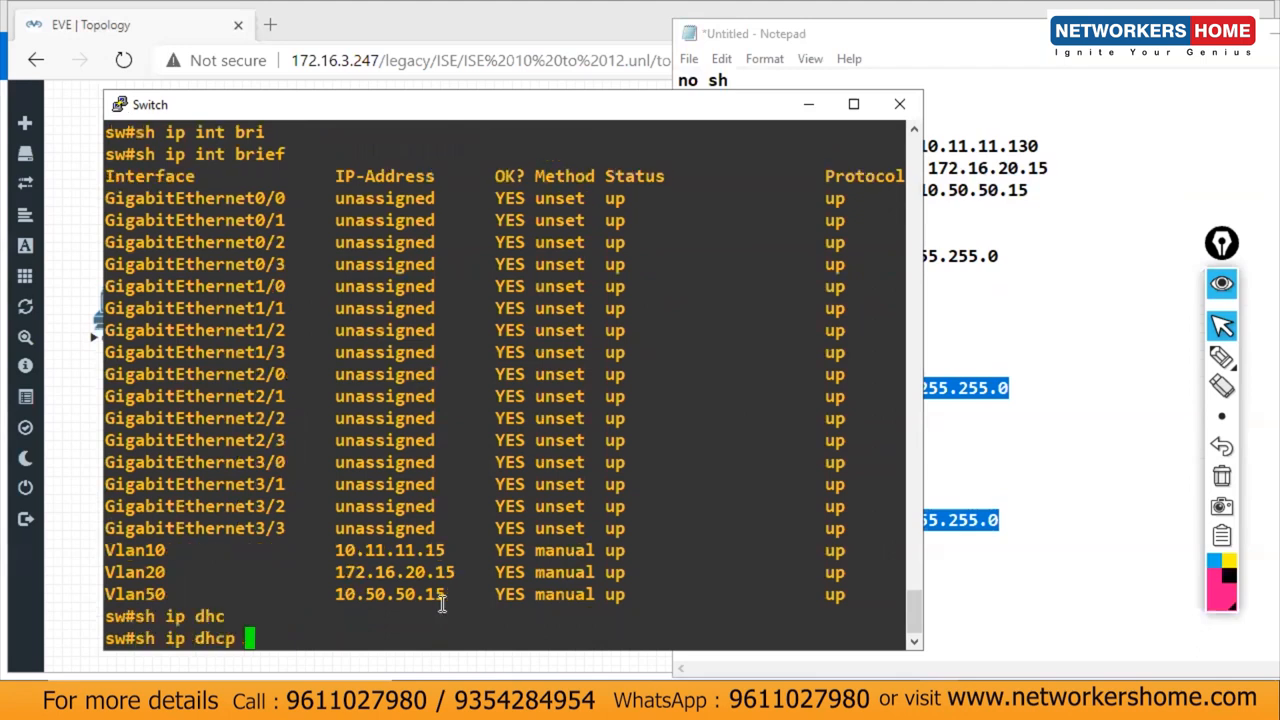
type("pool")
key("Return")
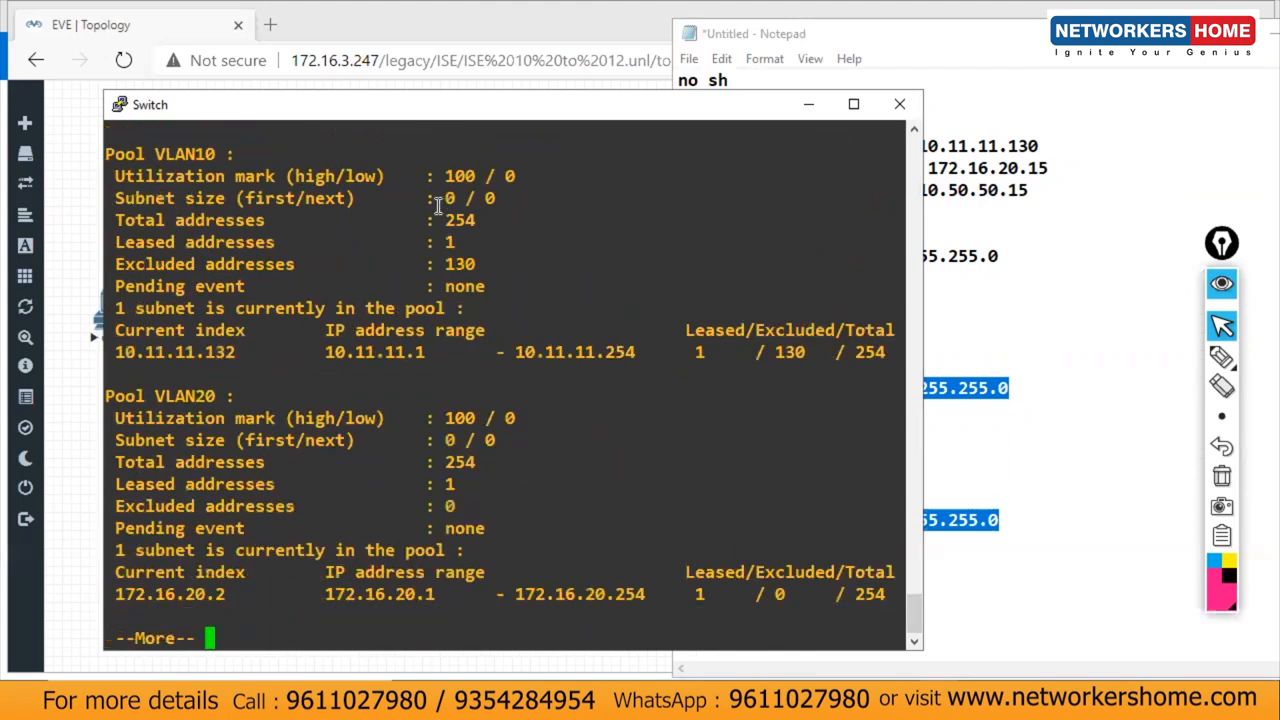
Step: Review the VLAN10 pool details and the VLAN10, VLAN20 and VLAN50 interface addresses
left_click_drag(444, 165, 746, 391)
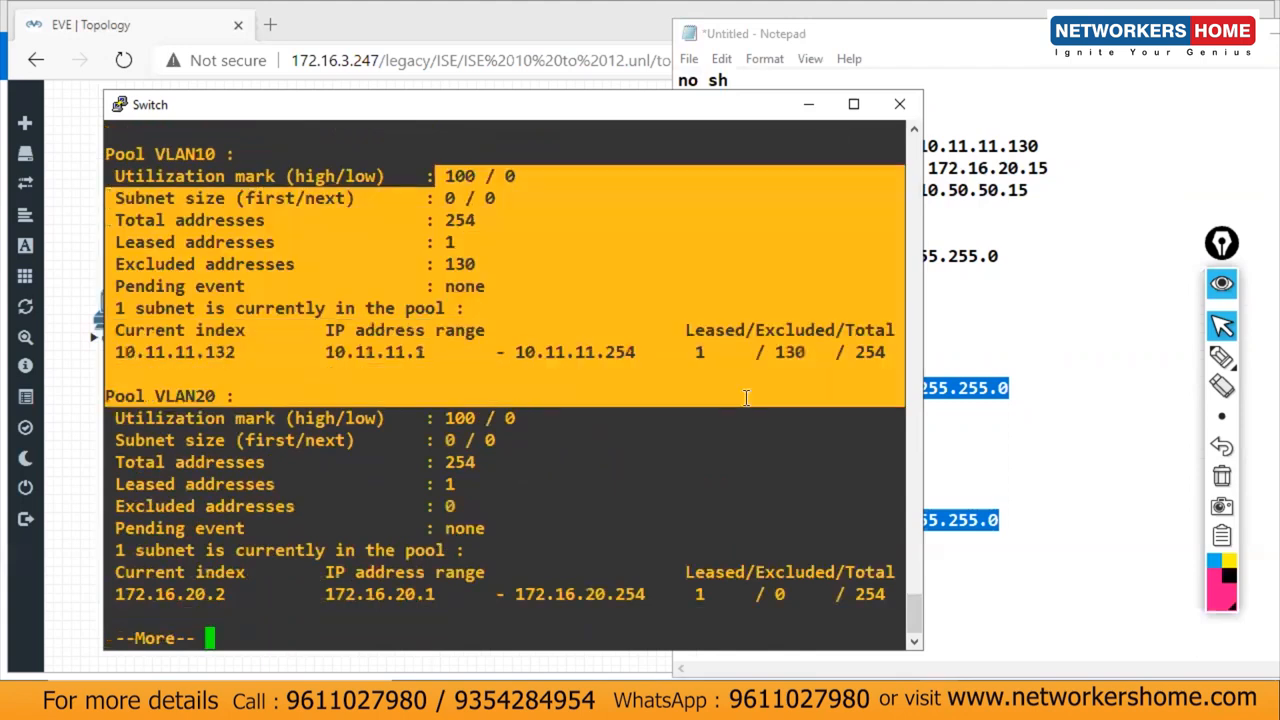
left_click(368, 340)
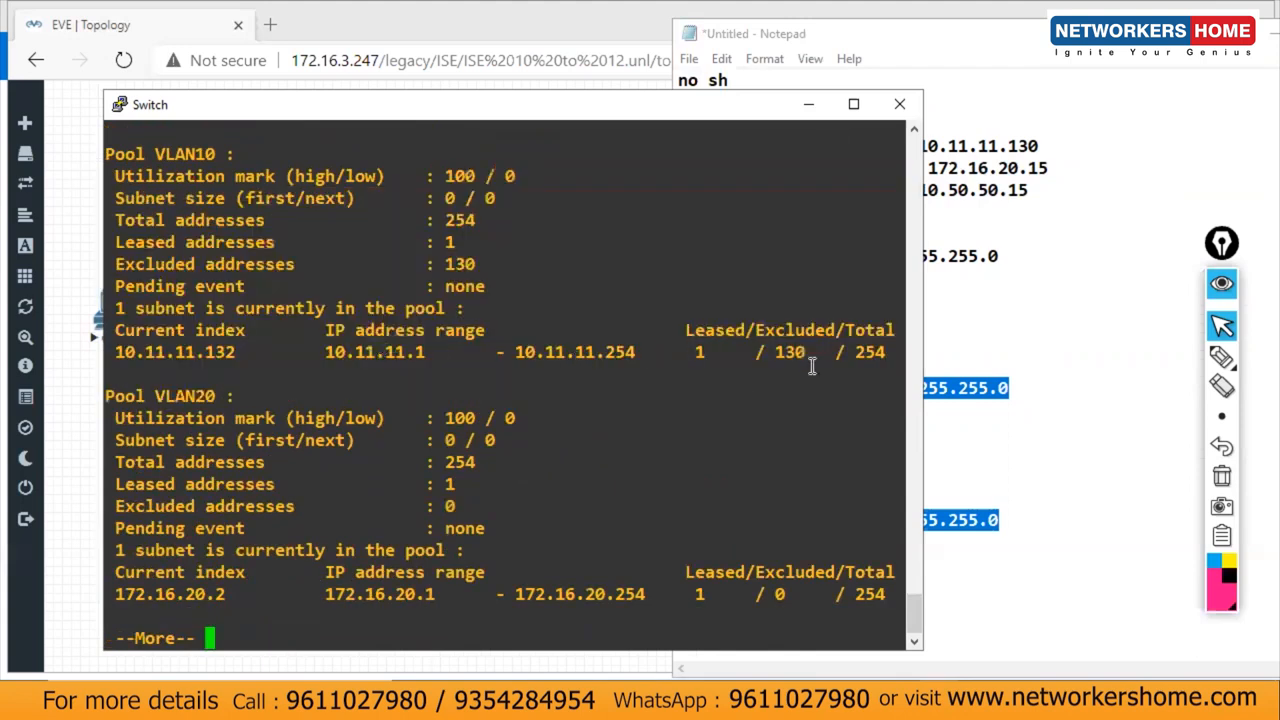
key("space")
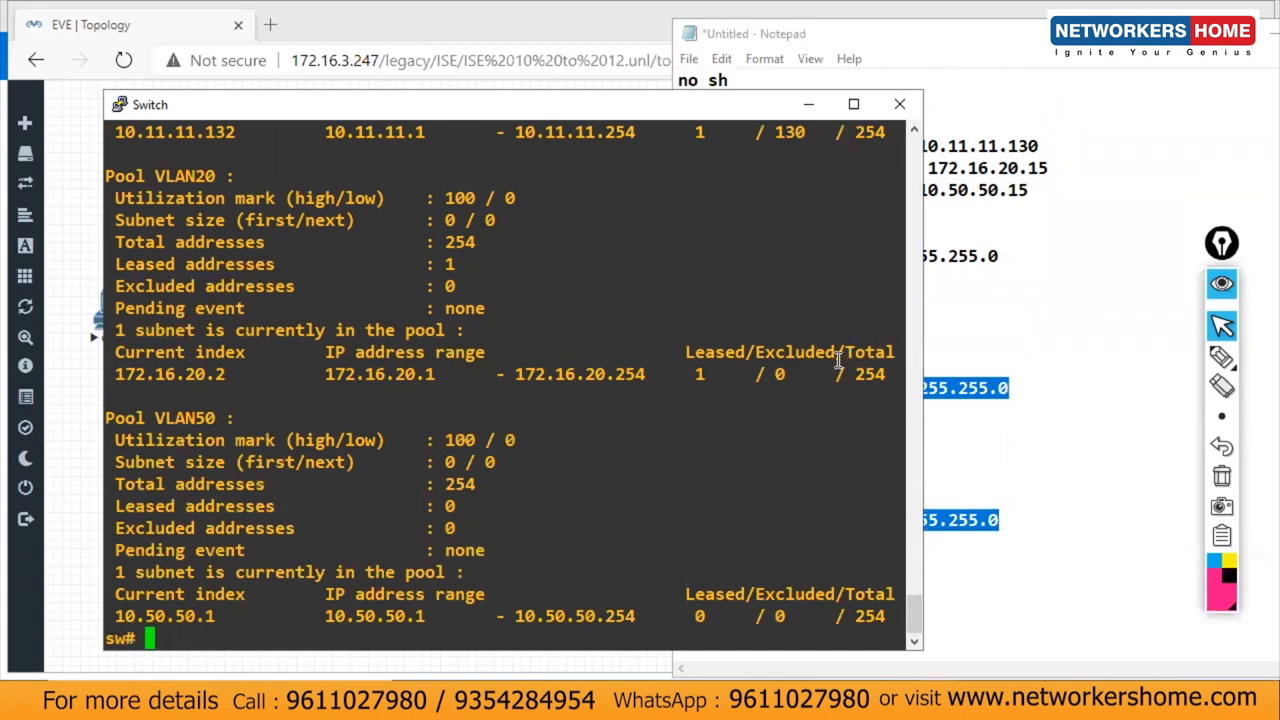
scroll(910, 574, "up", 2)
scroll(910, 580, "up", 12)
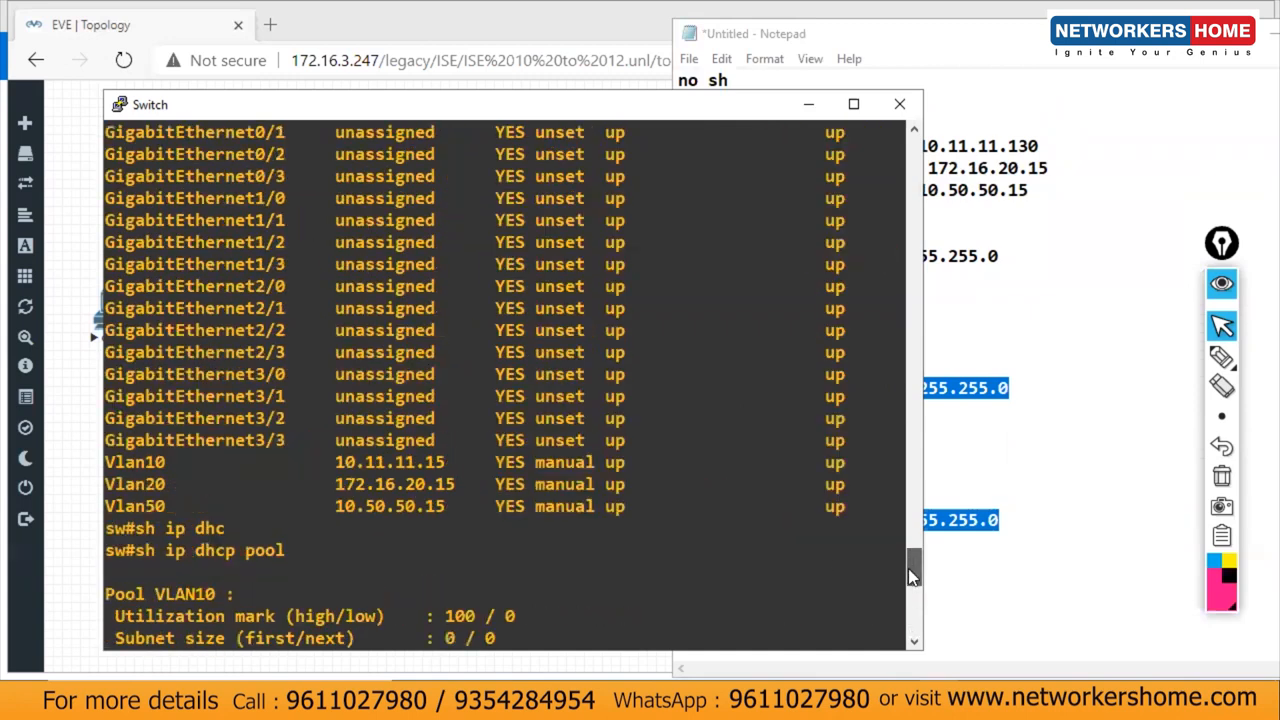
left_click_drag(337, 460, 454, 528)
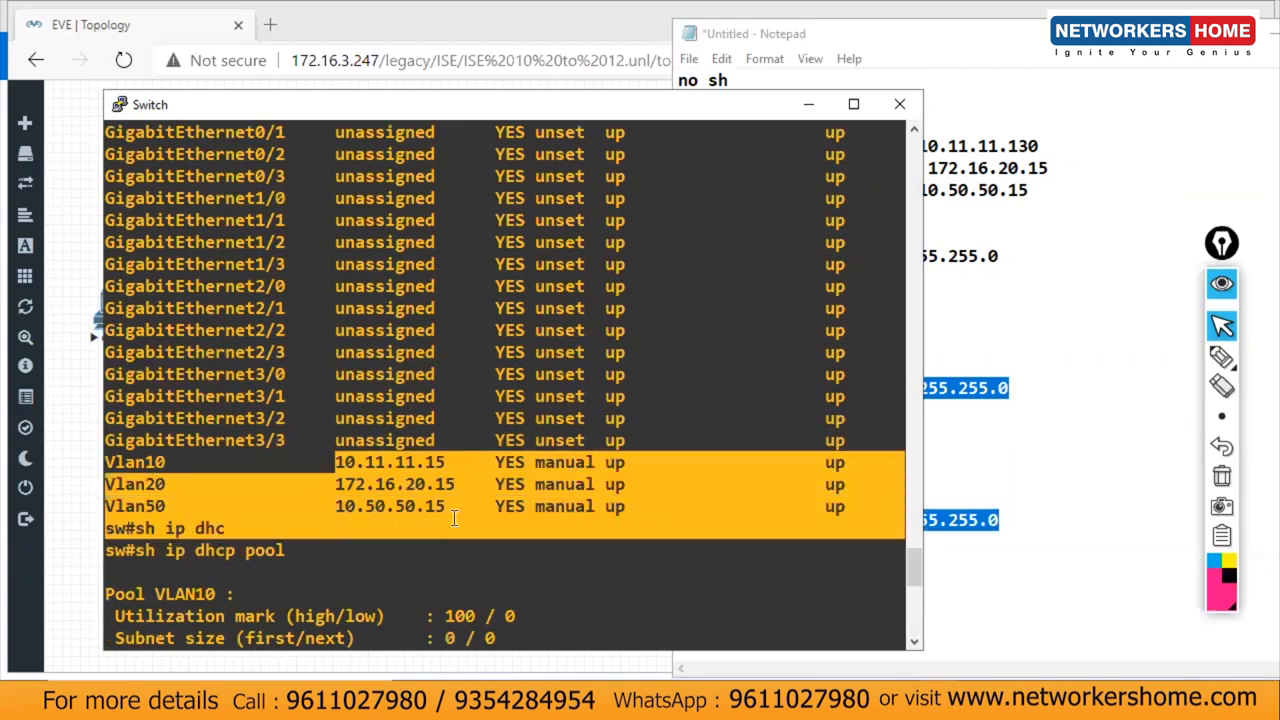
left_click(454, 518)
Step: Add a line of equals signs as a separator at the end of the Notepad switch notes
left_click(822, 104)
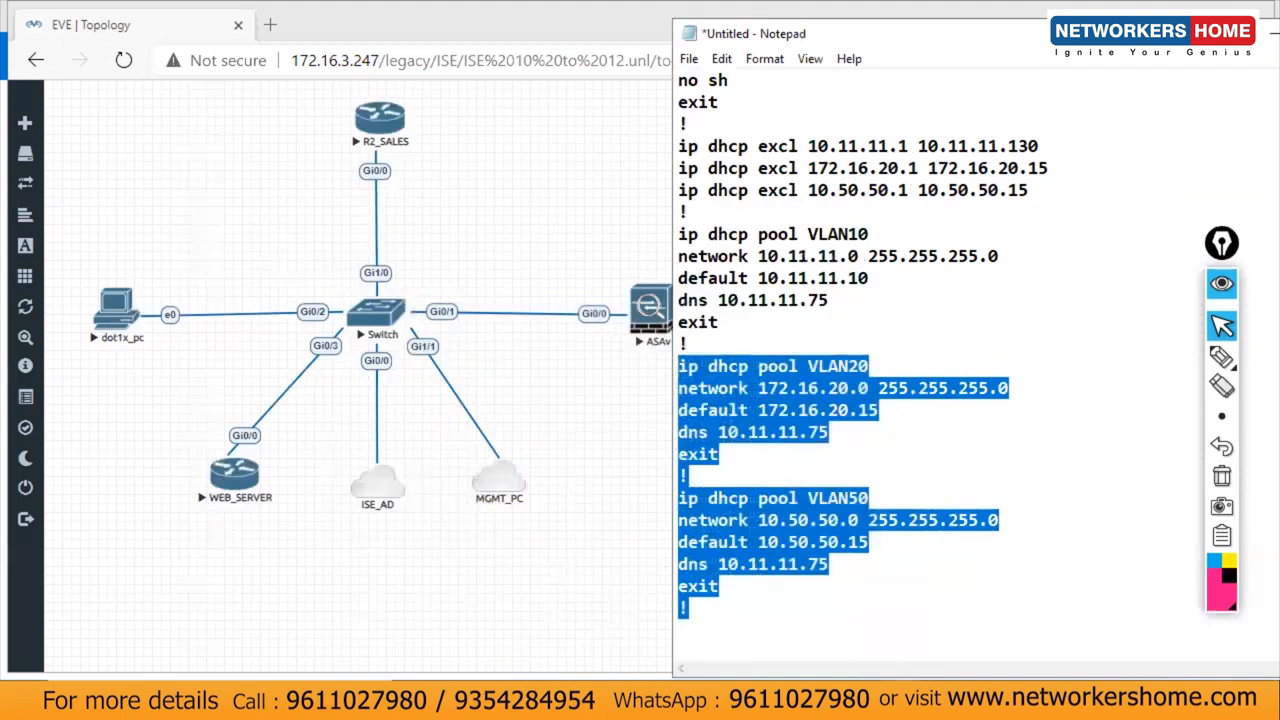
left_click(776, 624)
key("Return")
type("=")
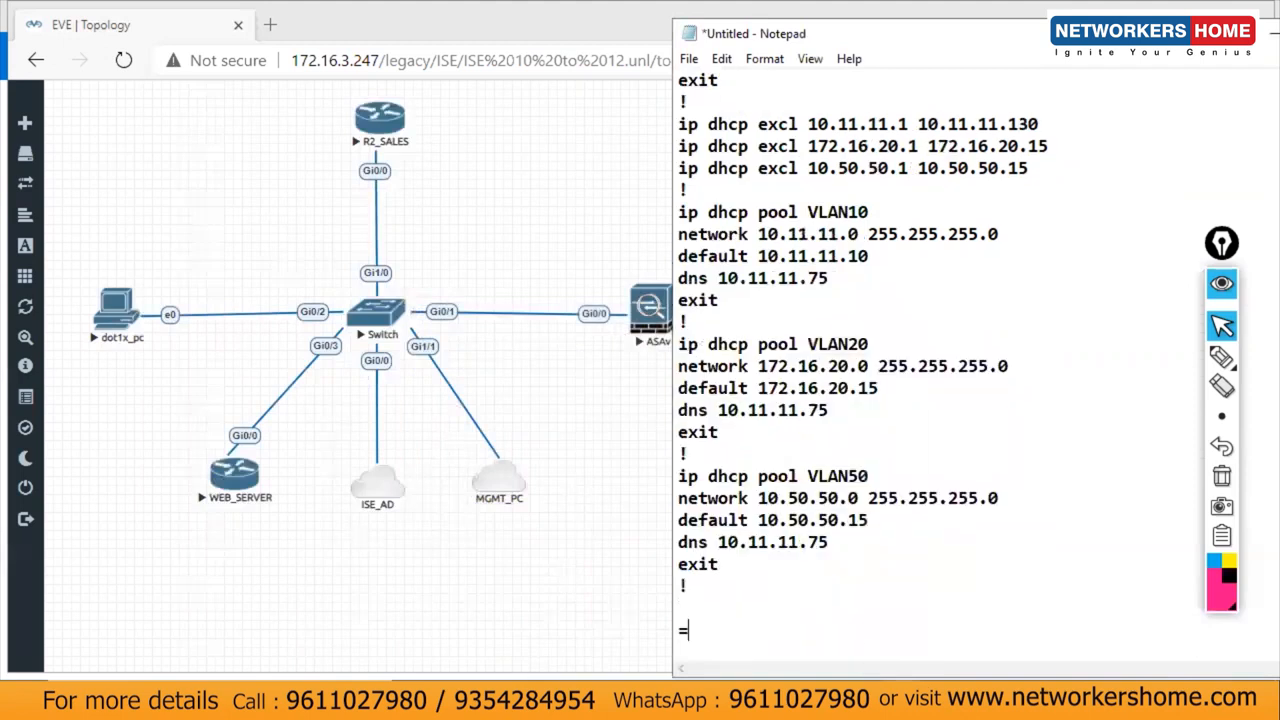
type("===========================================================")
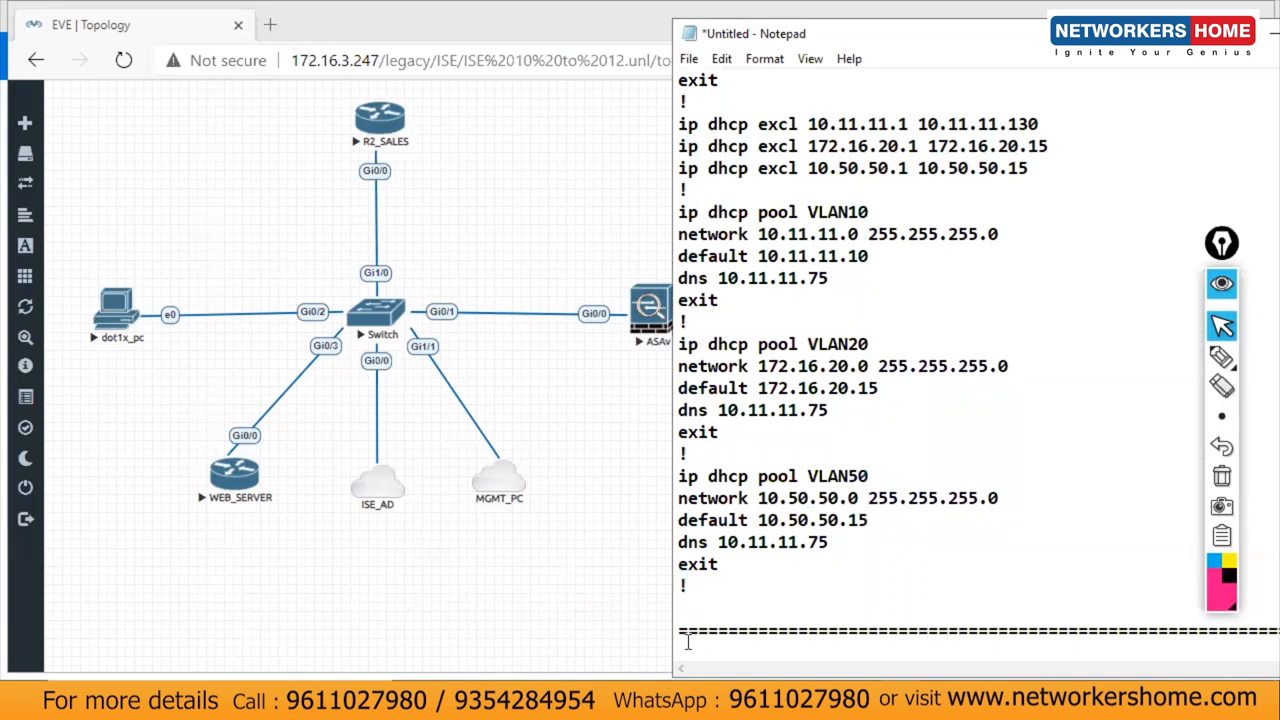
Step: Show the switch's command history with sh his and select the two show commands
left_click(602, 700)
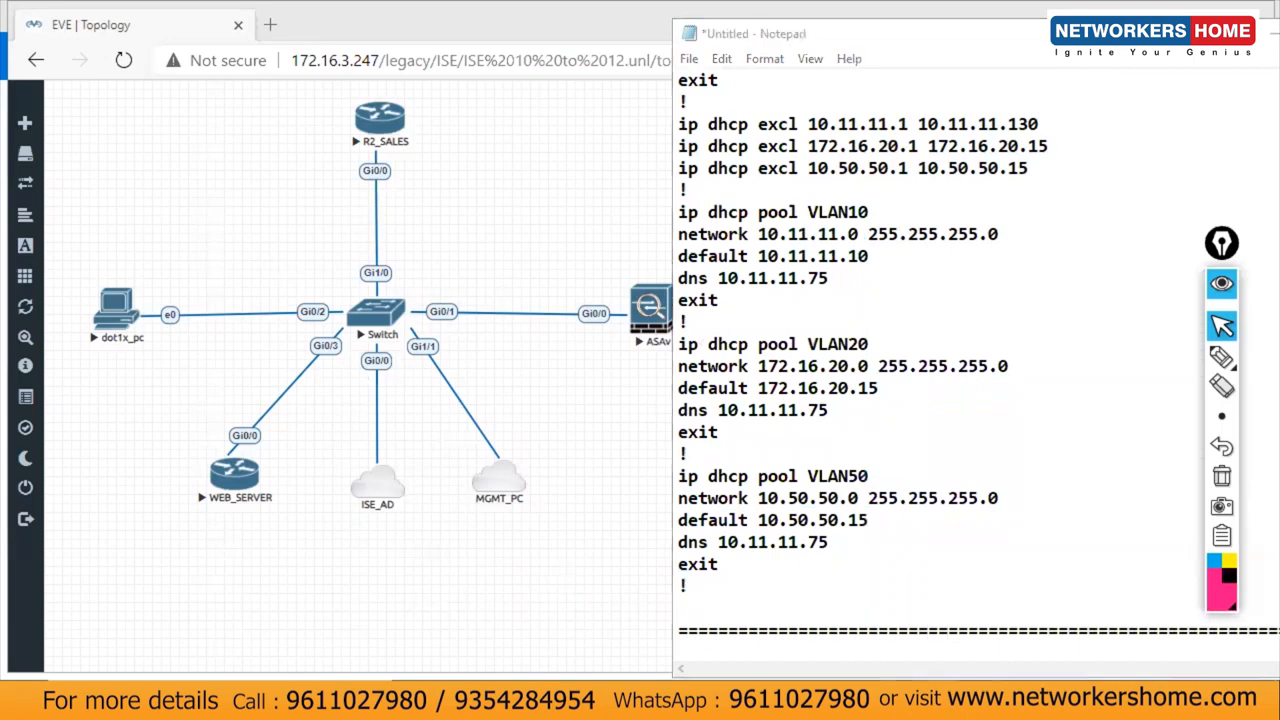
key("Return")
key("Return")
key("Return")
key("Return")
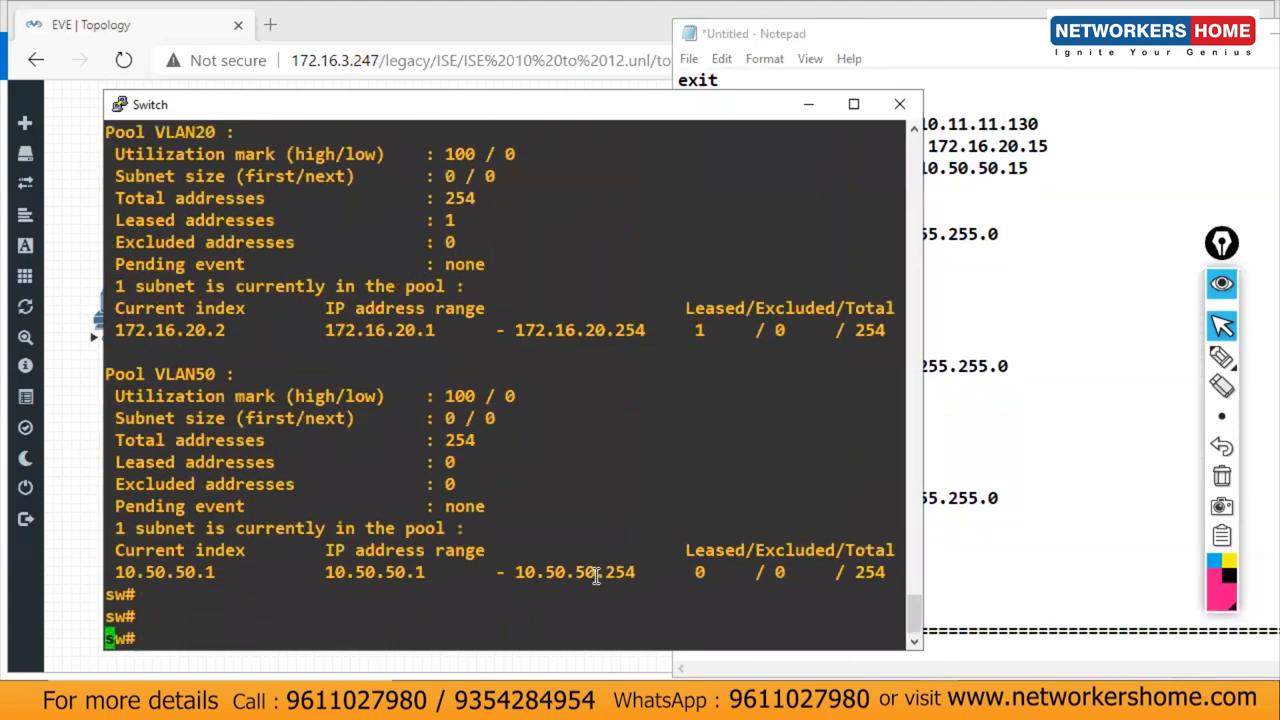
type("sh ")
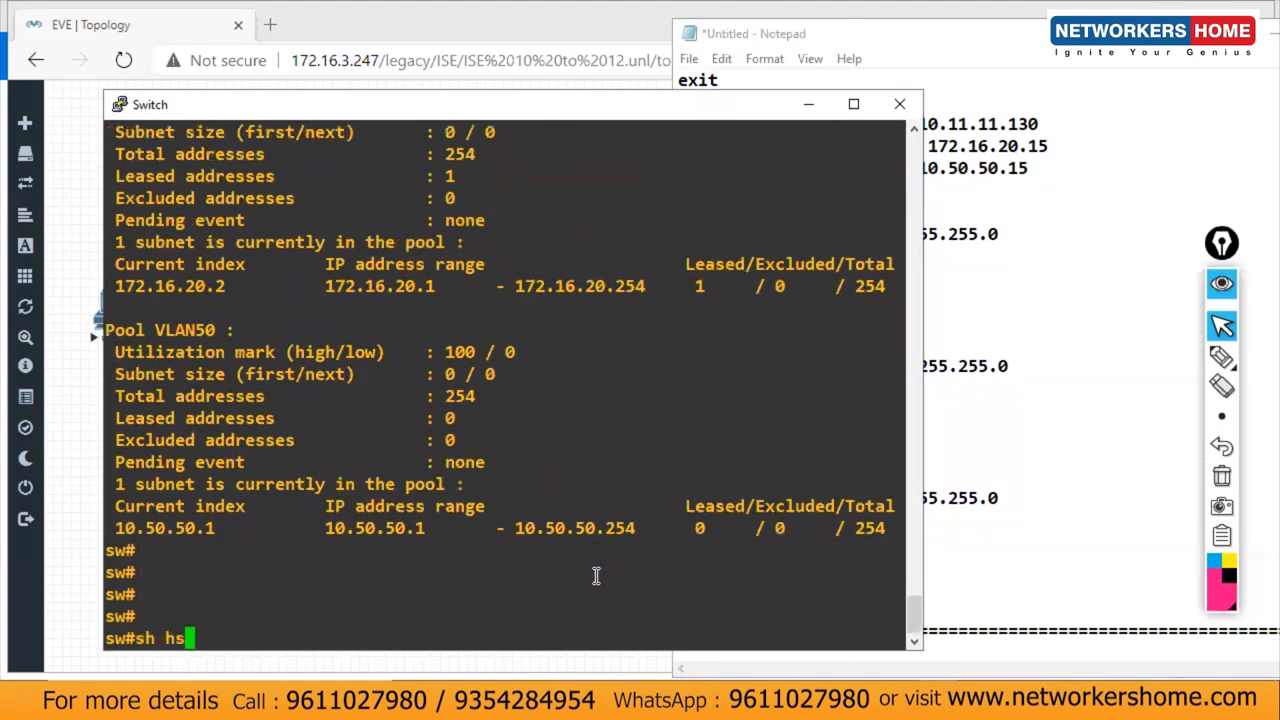
type("his")
key("Return")
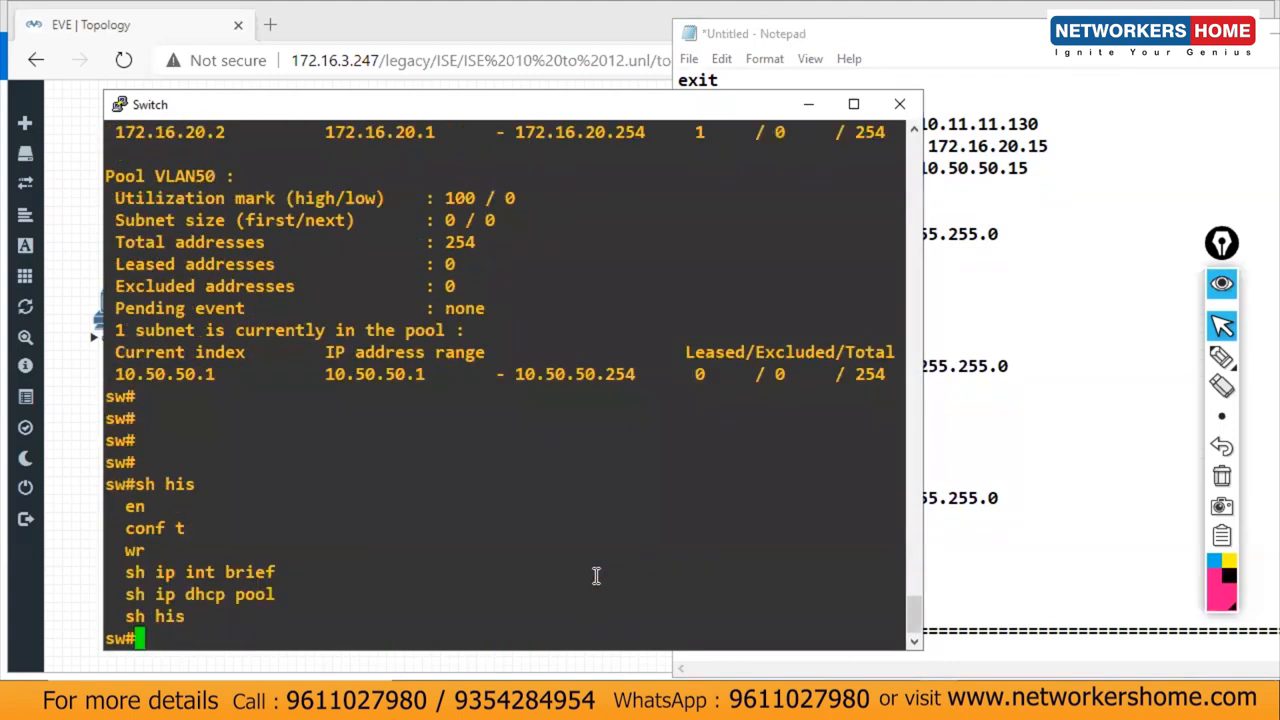
left_click_drag(121, 568, 285, 603)
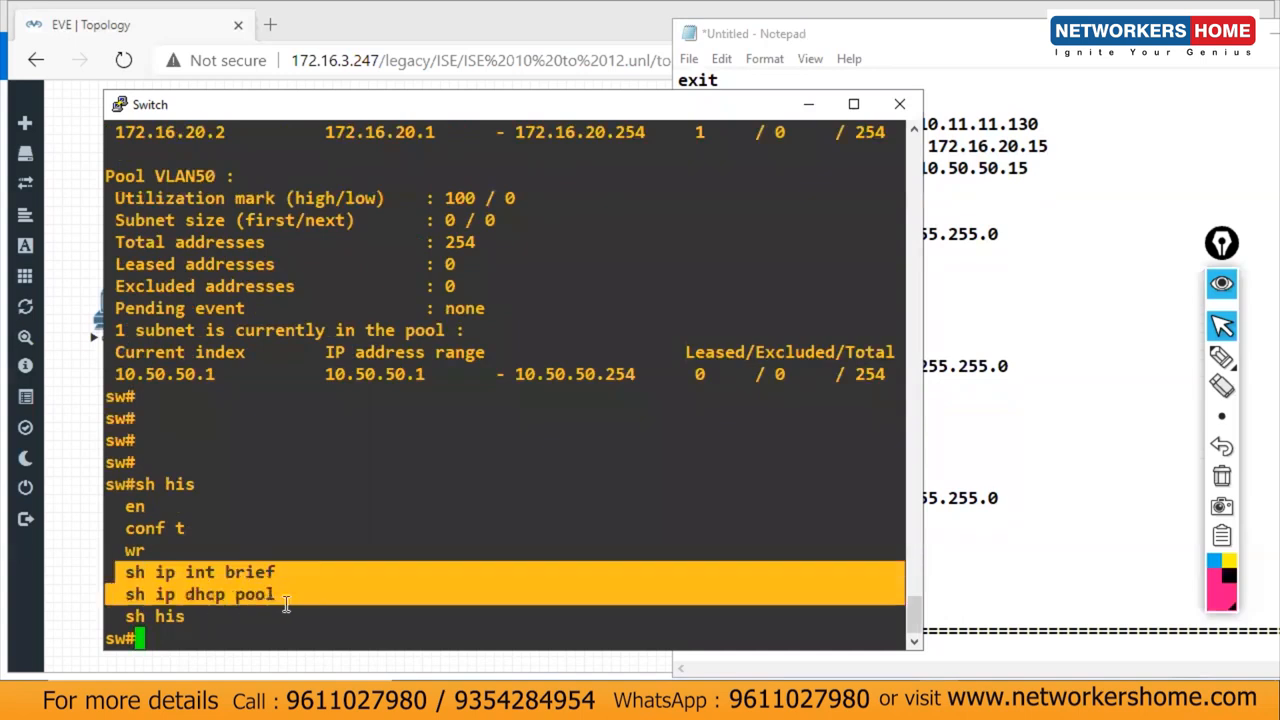
Step: Paste sh ip int brief and sh ip dhcp pool into the notes after the last DHCP block
left_click(1036, 596)
key("Return")
key("Return")
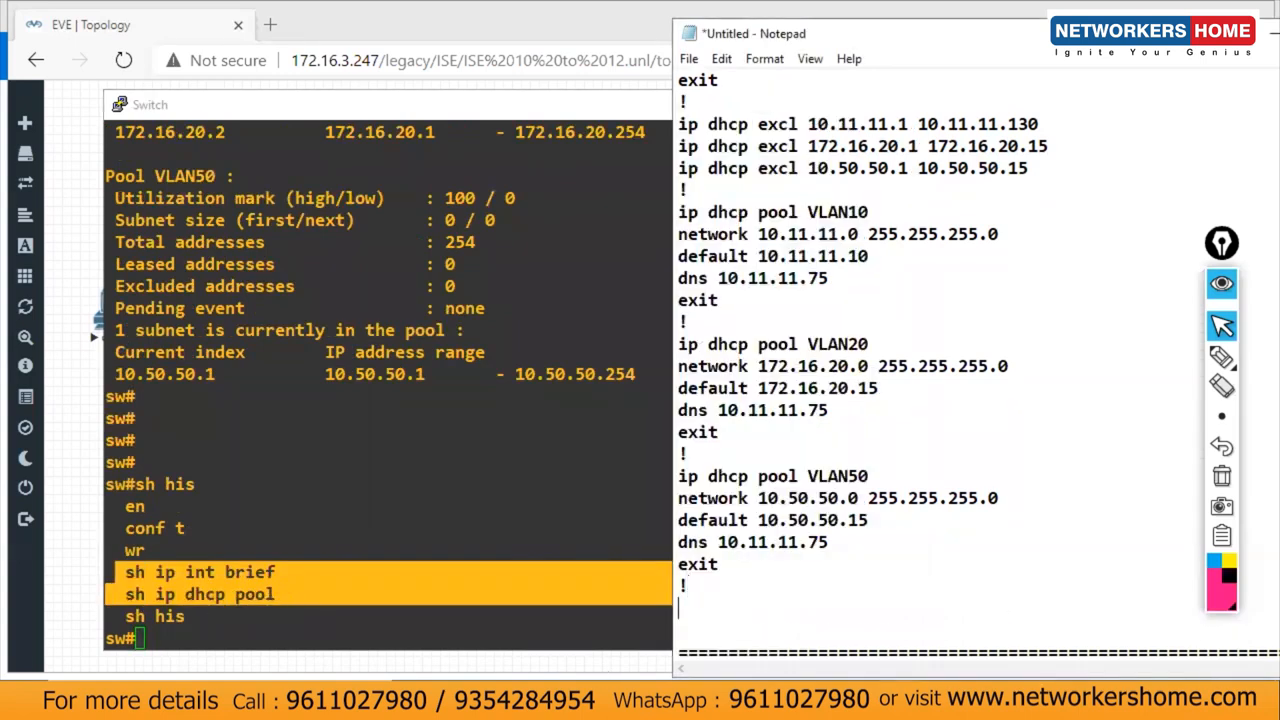
type("sh ip int brief   sh ip dhcp pool")
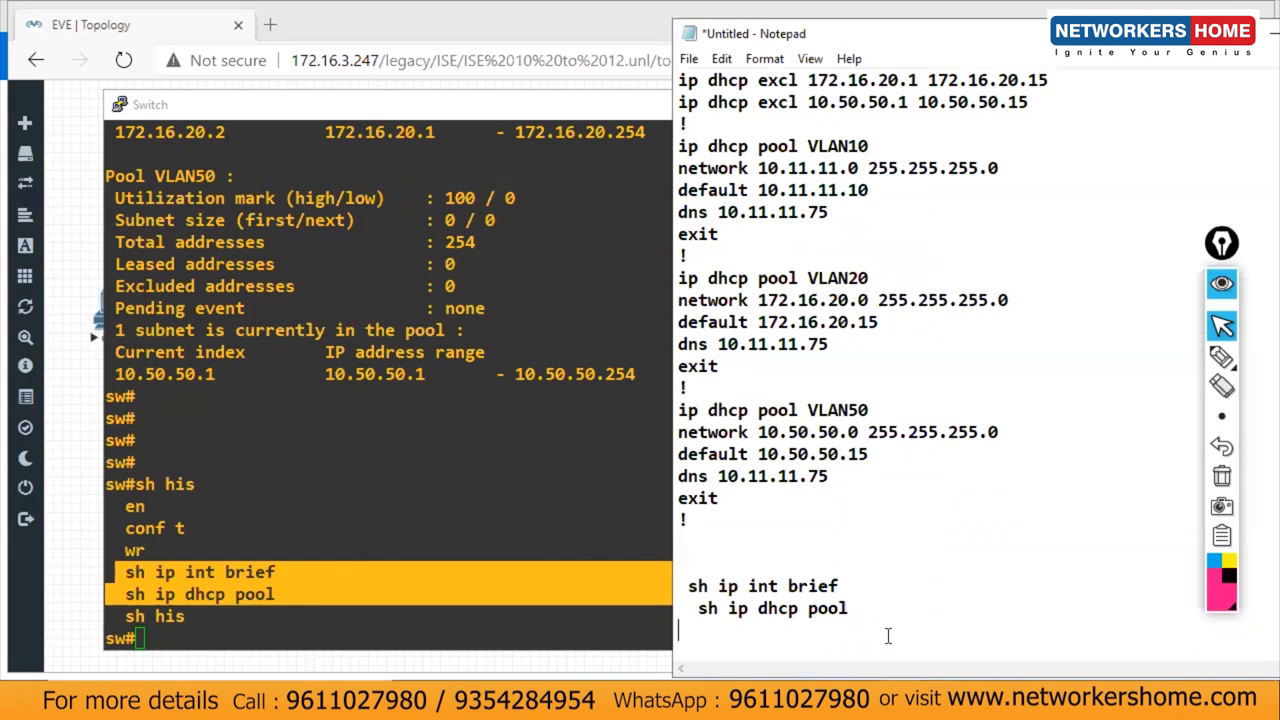
key("Down")
key("Down")
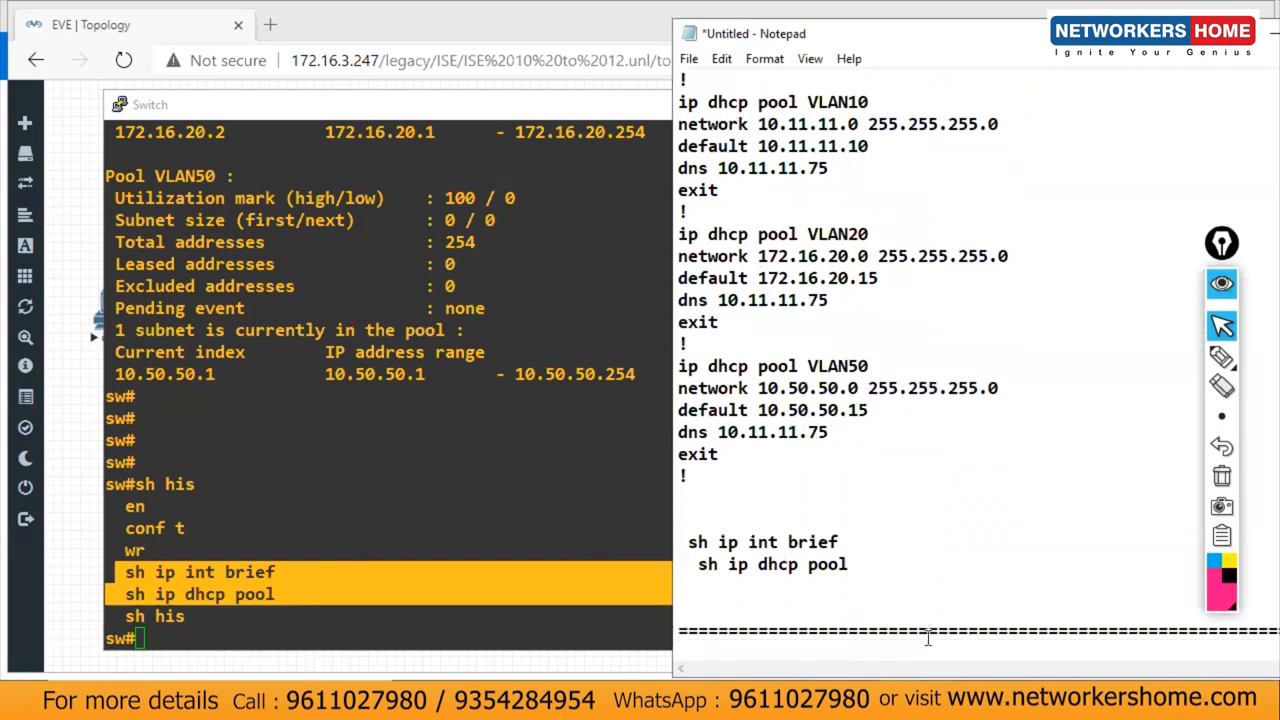
left_click(1170, 636)
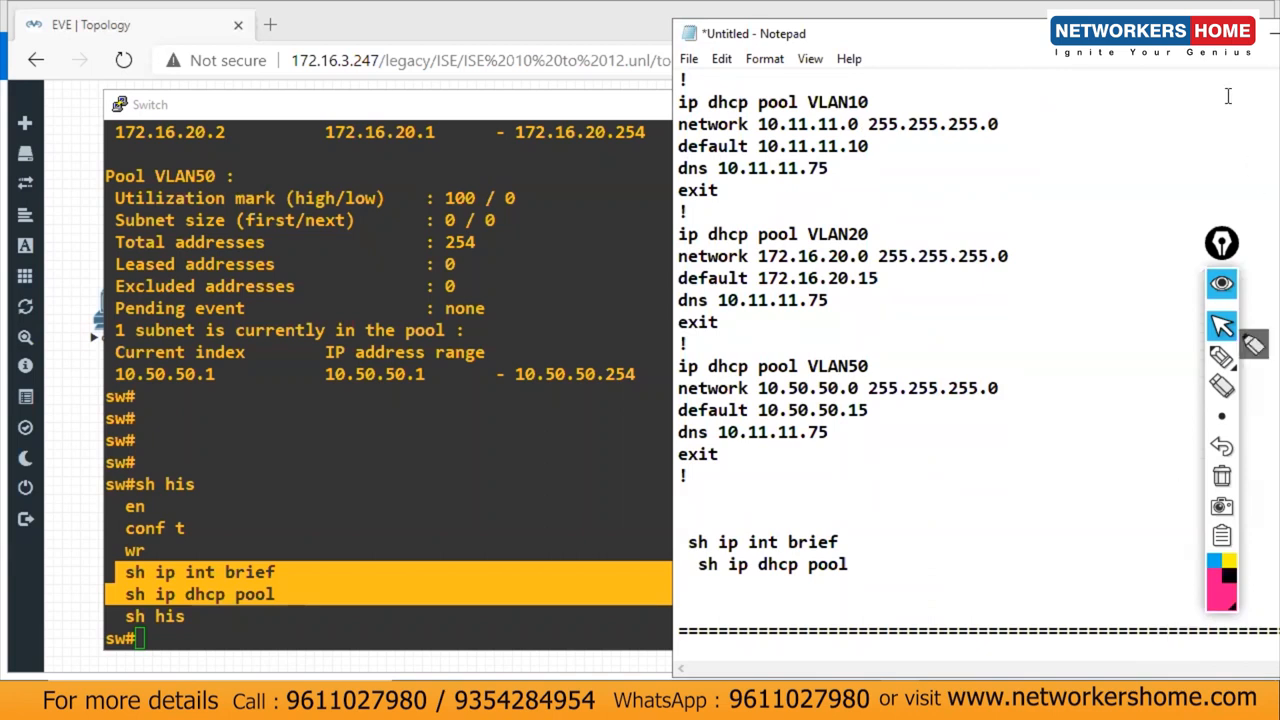
Step: Add an empty line below the separator and start saving the notes with Ctrl+S
left_click_drag(1190, 34, 1117, 27)
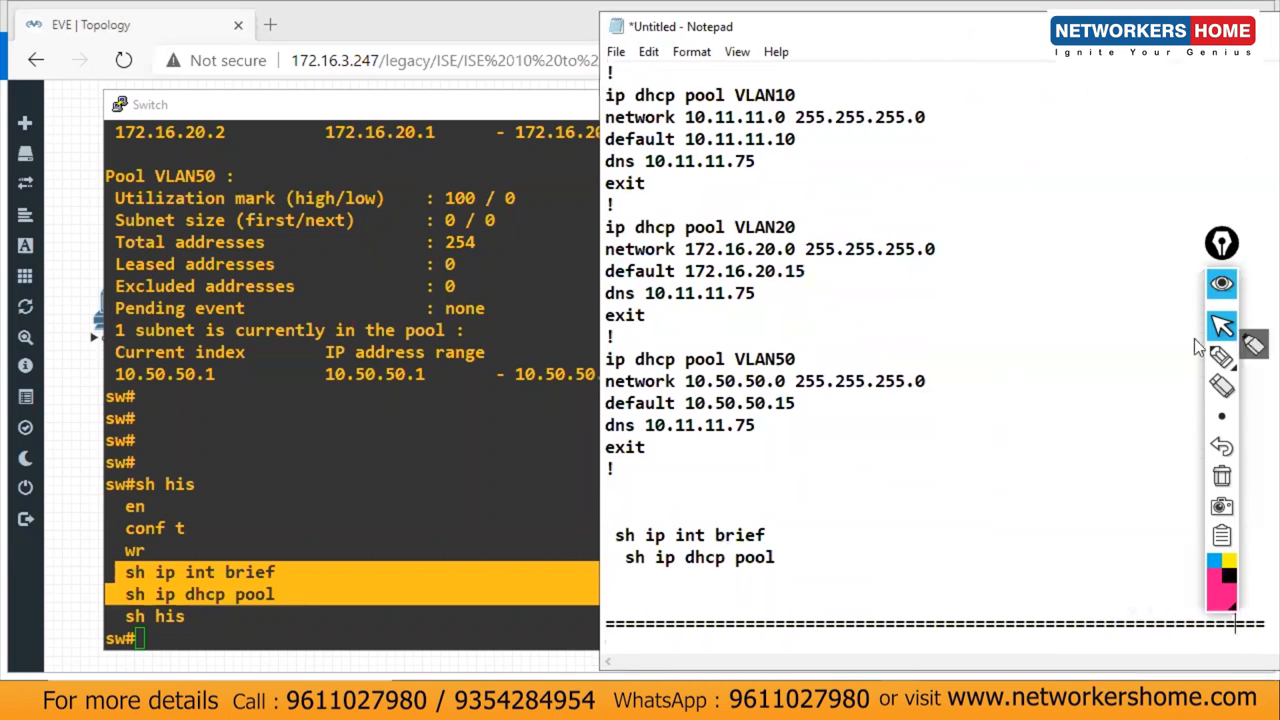
left_click(1259, 615)
key("Return")
key("Return")
key("Return")
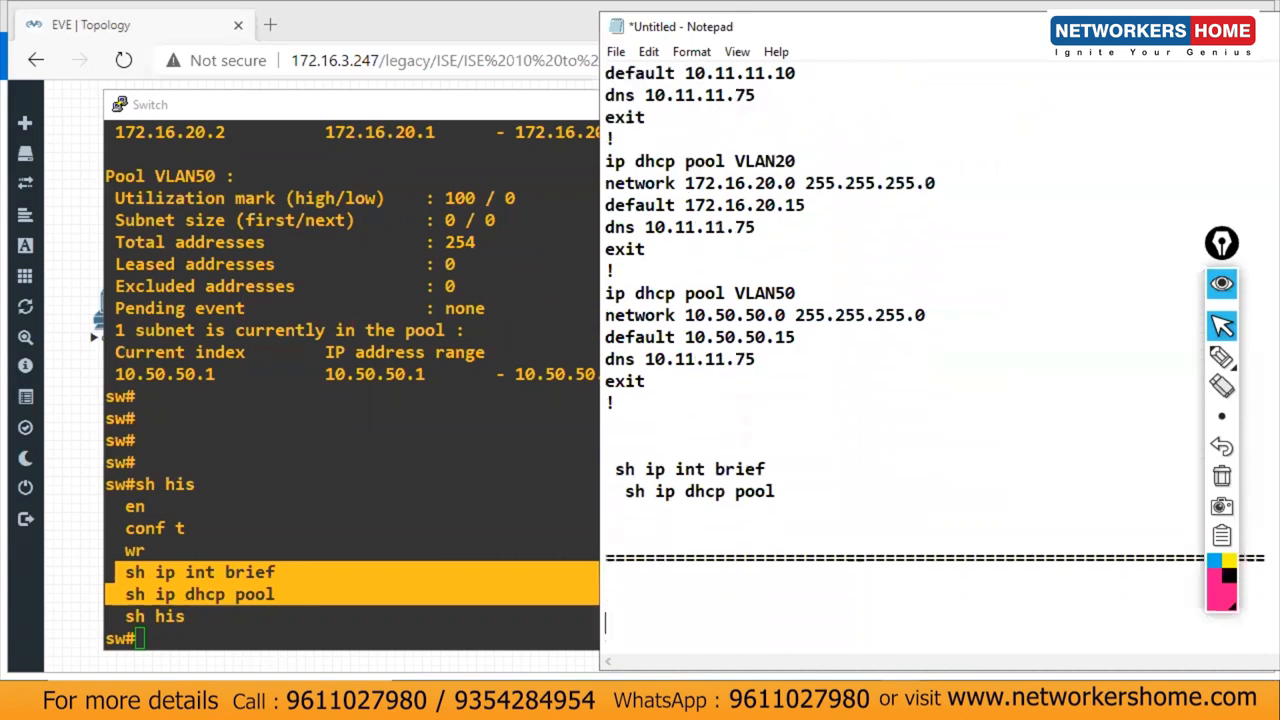
key("ctrl+s")
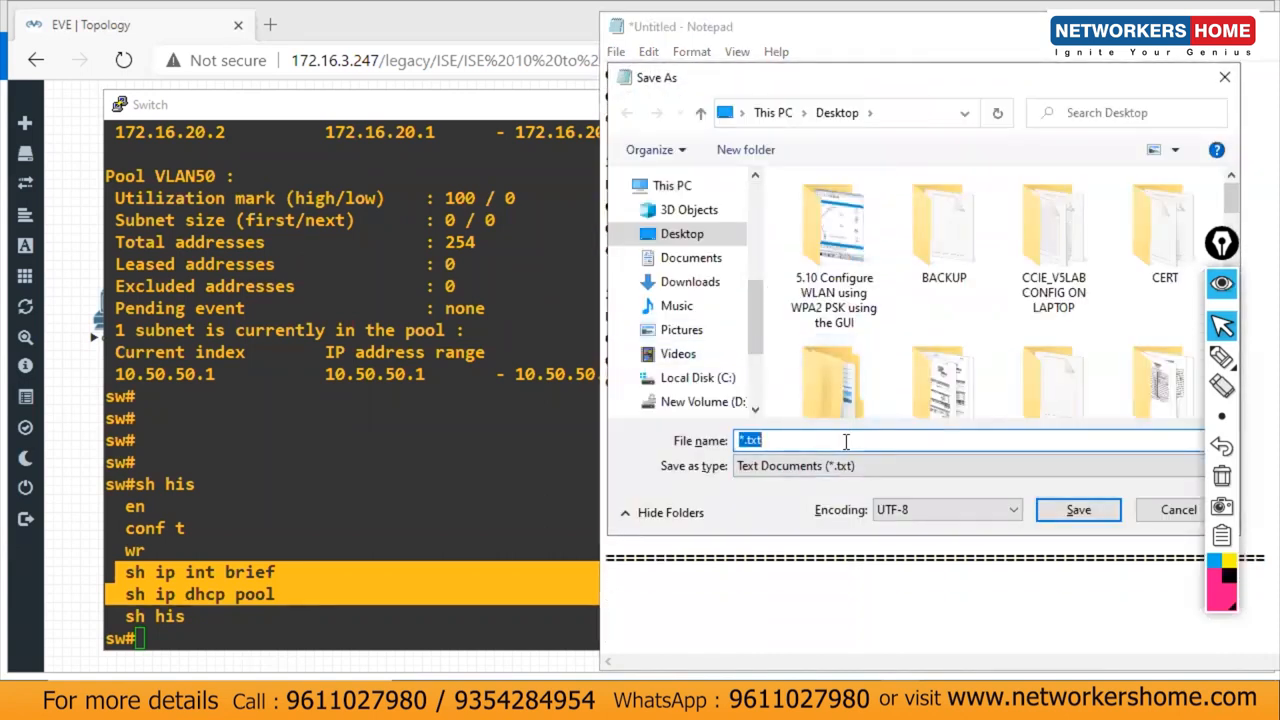
Step: Save the notes as 'ISE_CONFIG 10 to 12', minimize the switch console, and select the AD_DNS VM
type("ISE_")
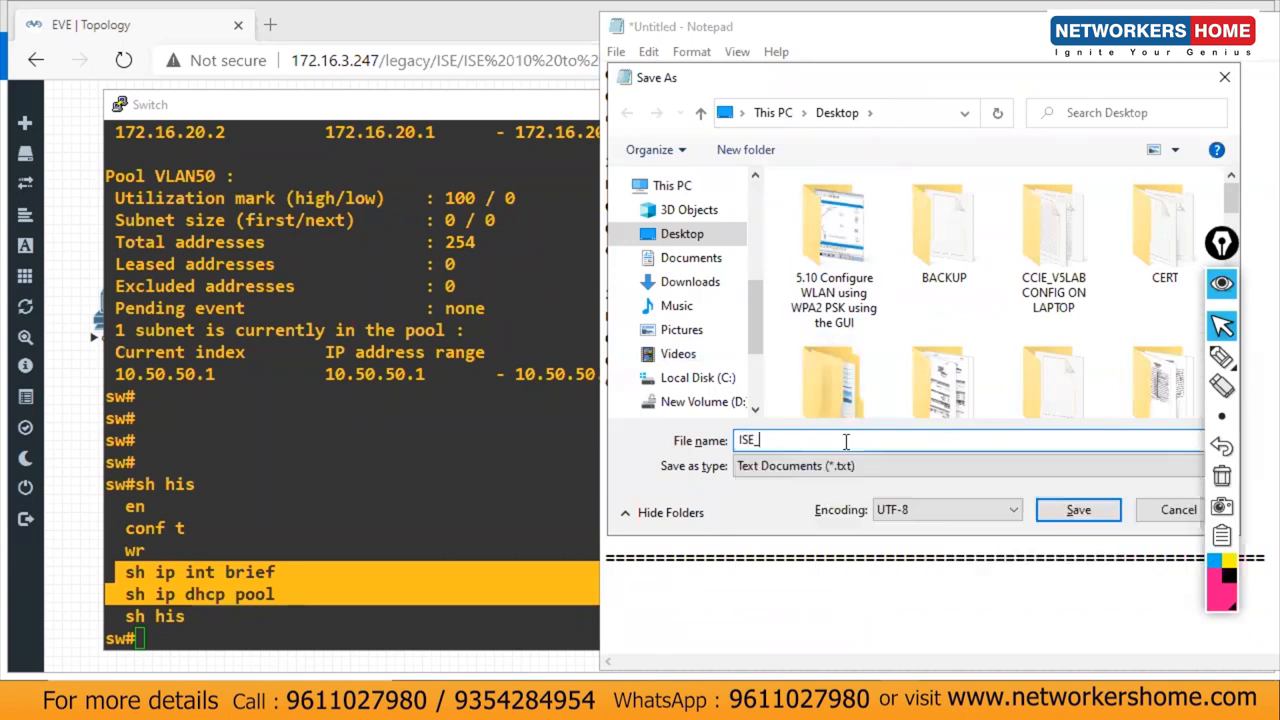
type("CONFIG 10 to 12")
key("Return")
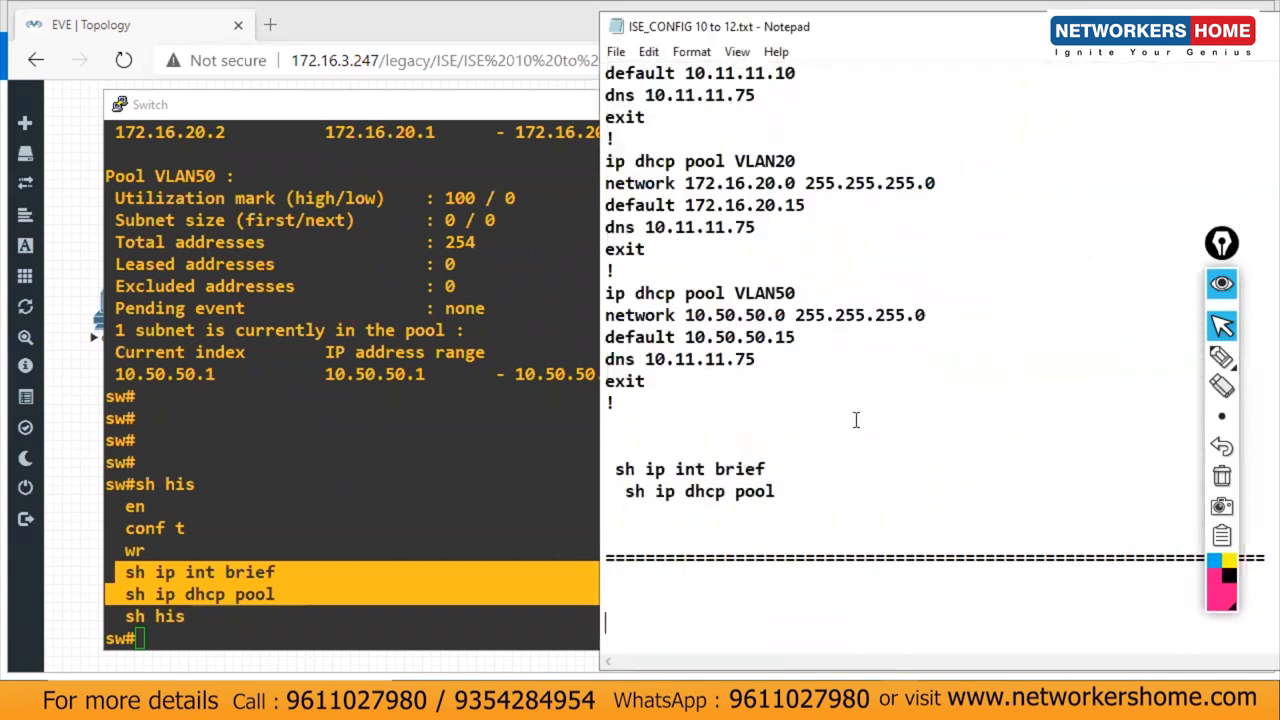
left_click(522, 418)
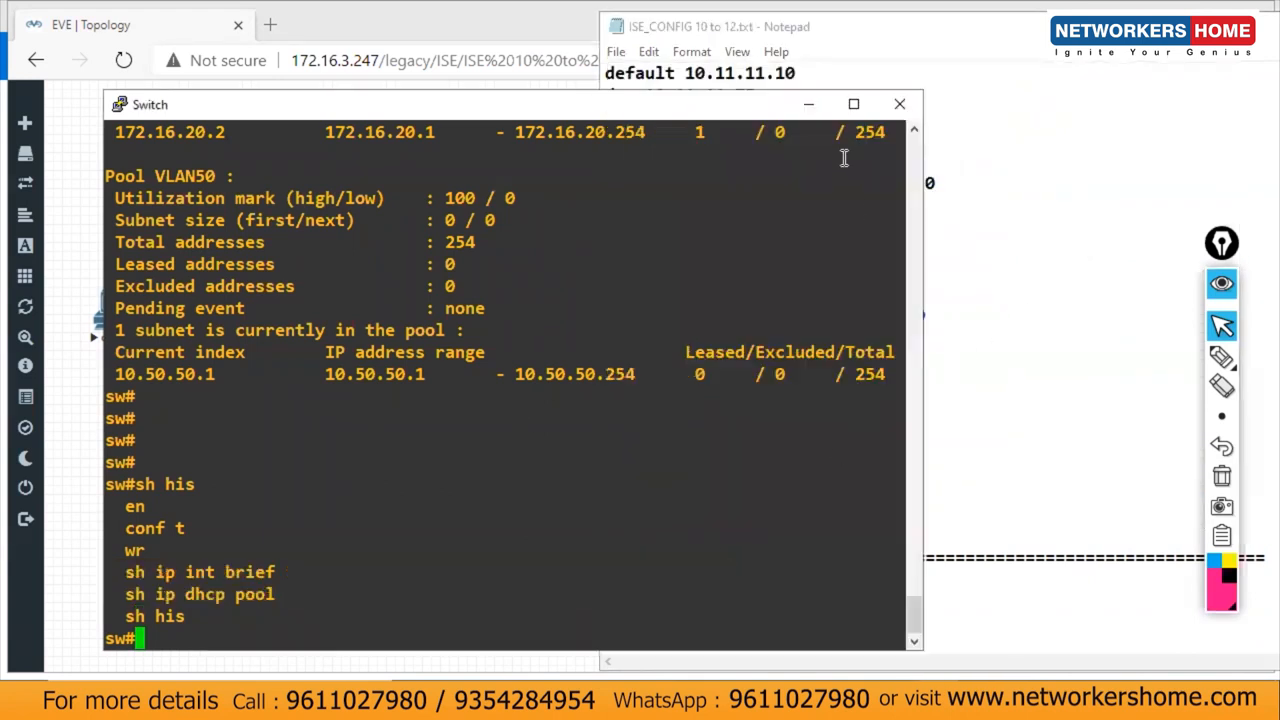
left_click(808, 104)
mouse_move(703, 705)
left_click(957, 588)
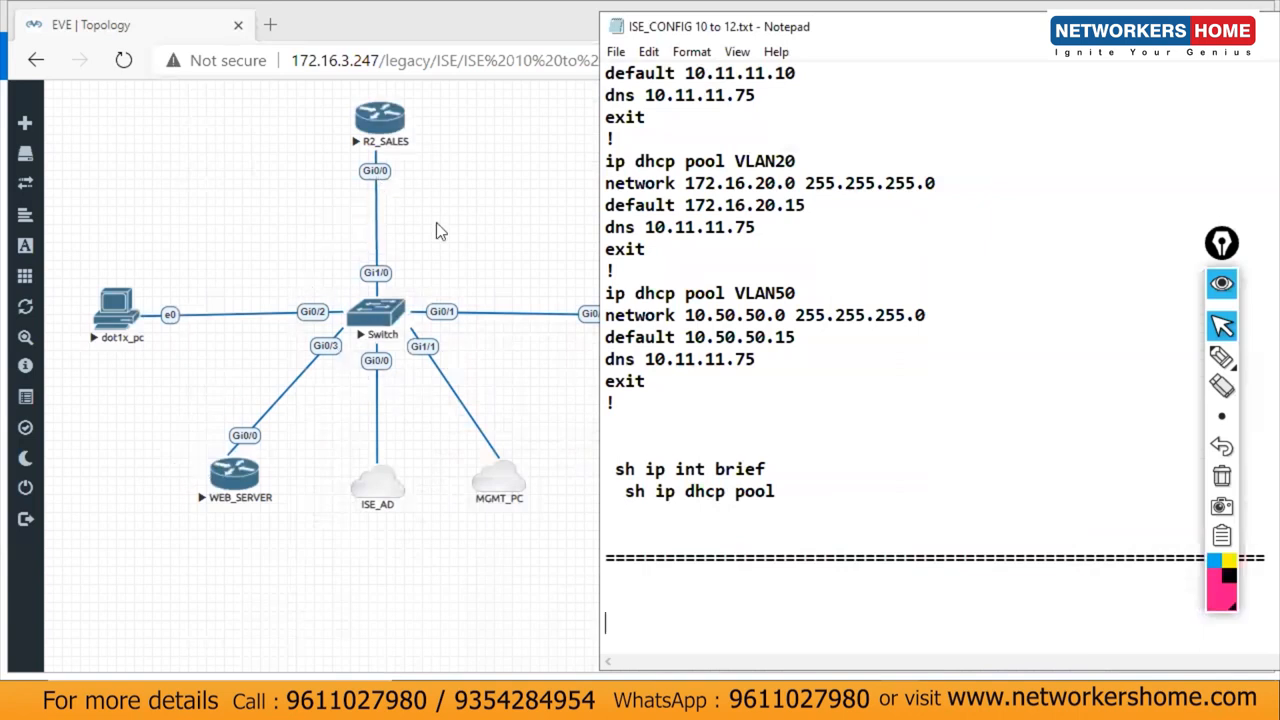
Step: Label a new WEB SERVER section in the notes
left_click(777, 560)
type("WE")
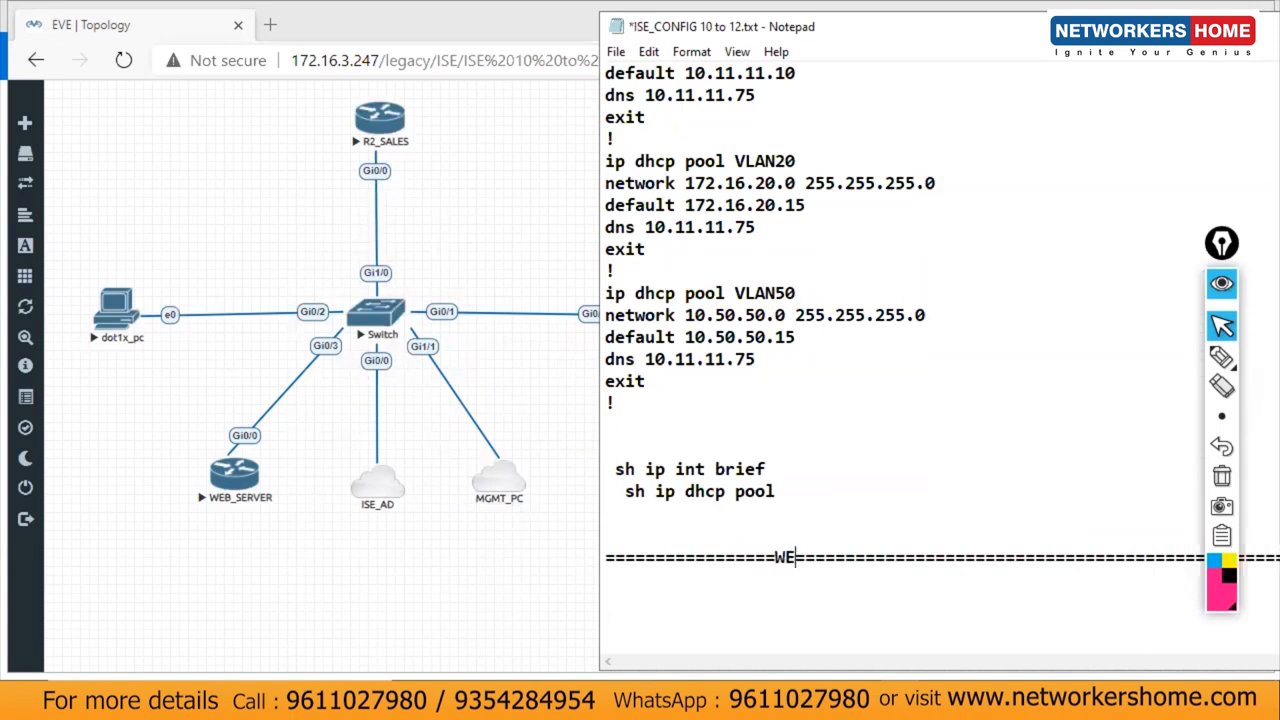
type("B SERVER")
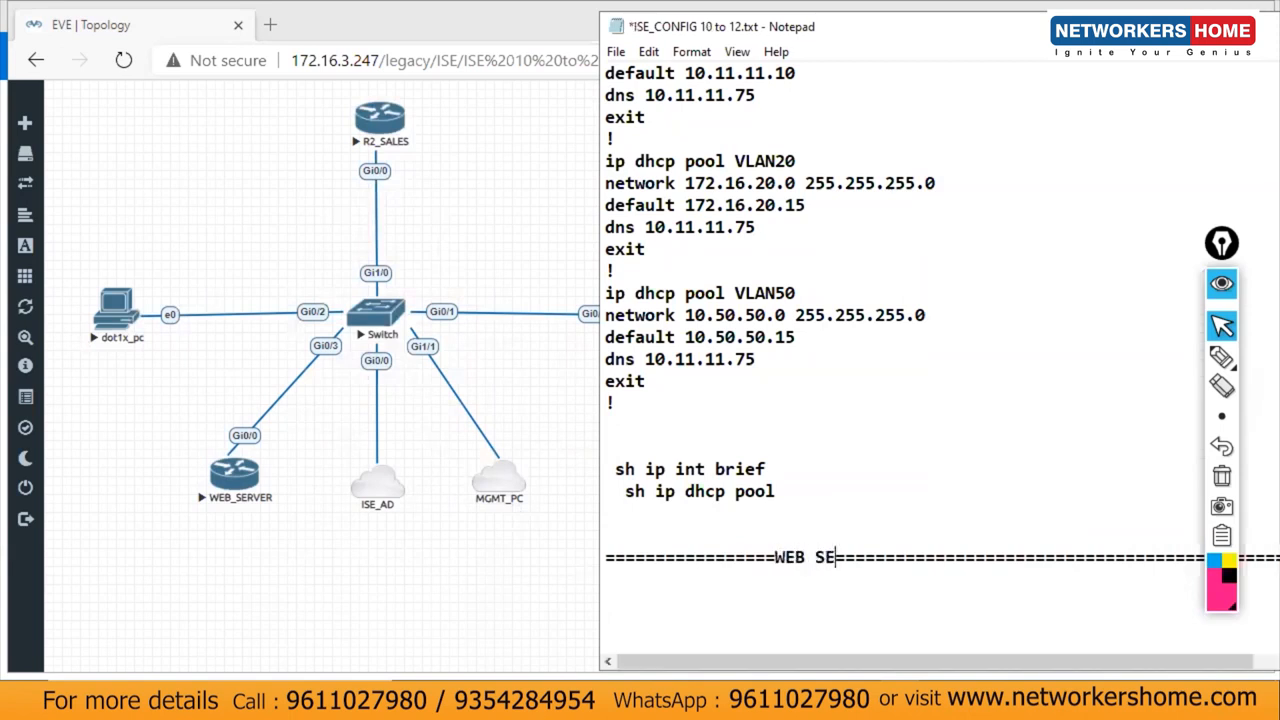
left_click(788, 588)
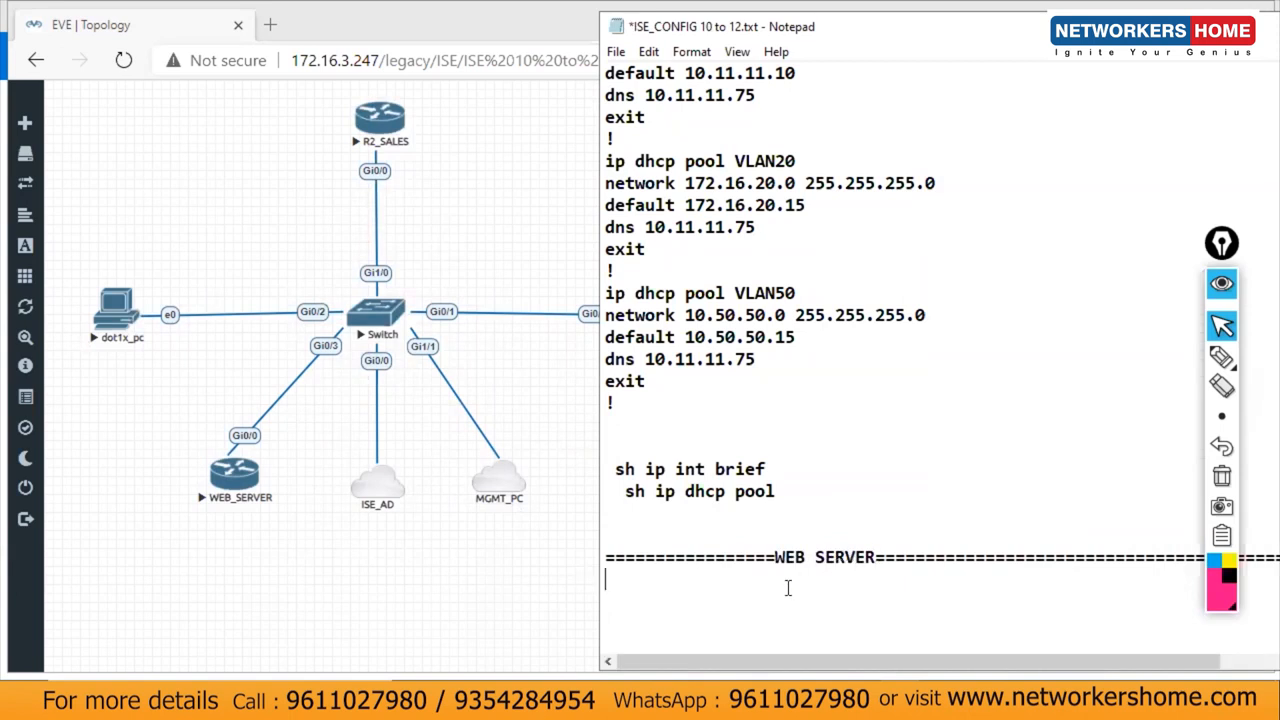
key("Return")
Step: Write conf t, hostname web, and g0/0 with address 10.11.11.1 255.255.255.0
type("en")
type("cinf t")
key("BackSpace")
key("BackSpace")
key("BackSpace")
key("BackSpace")
key("BackSpace")
type("onf t")
key("Return")
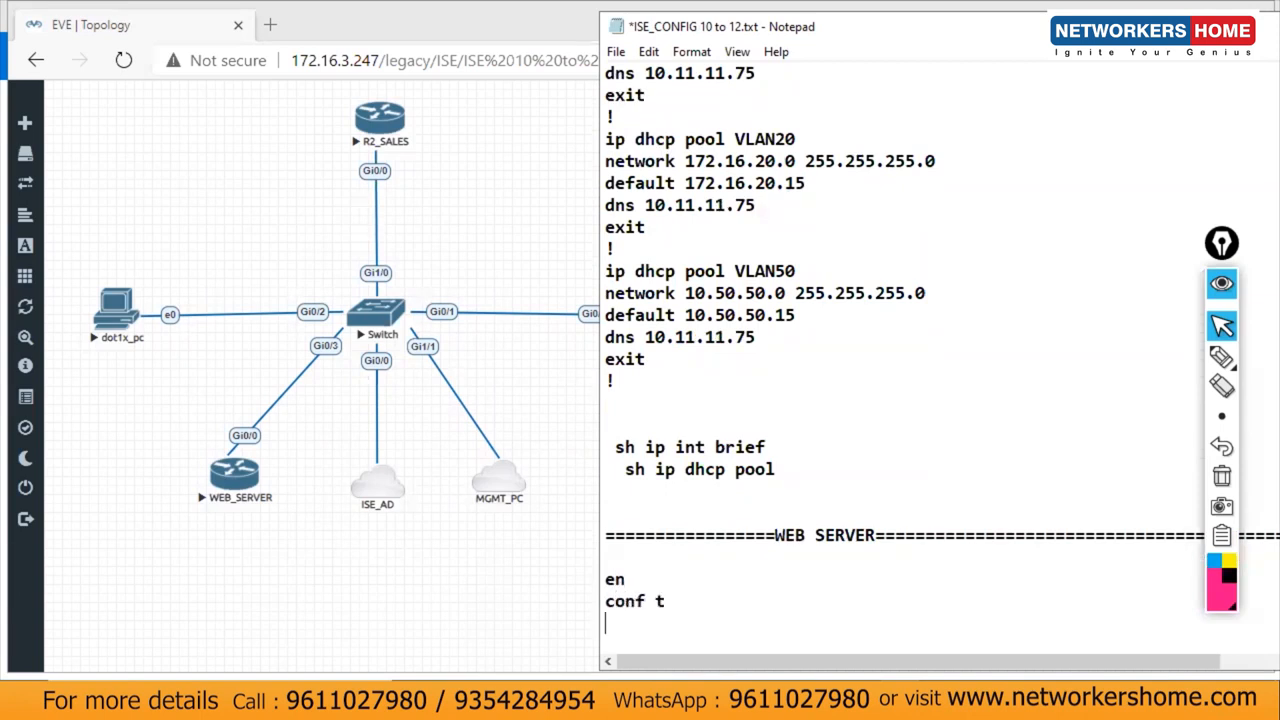
type("host web")
key("Return")
type("int g0/0")
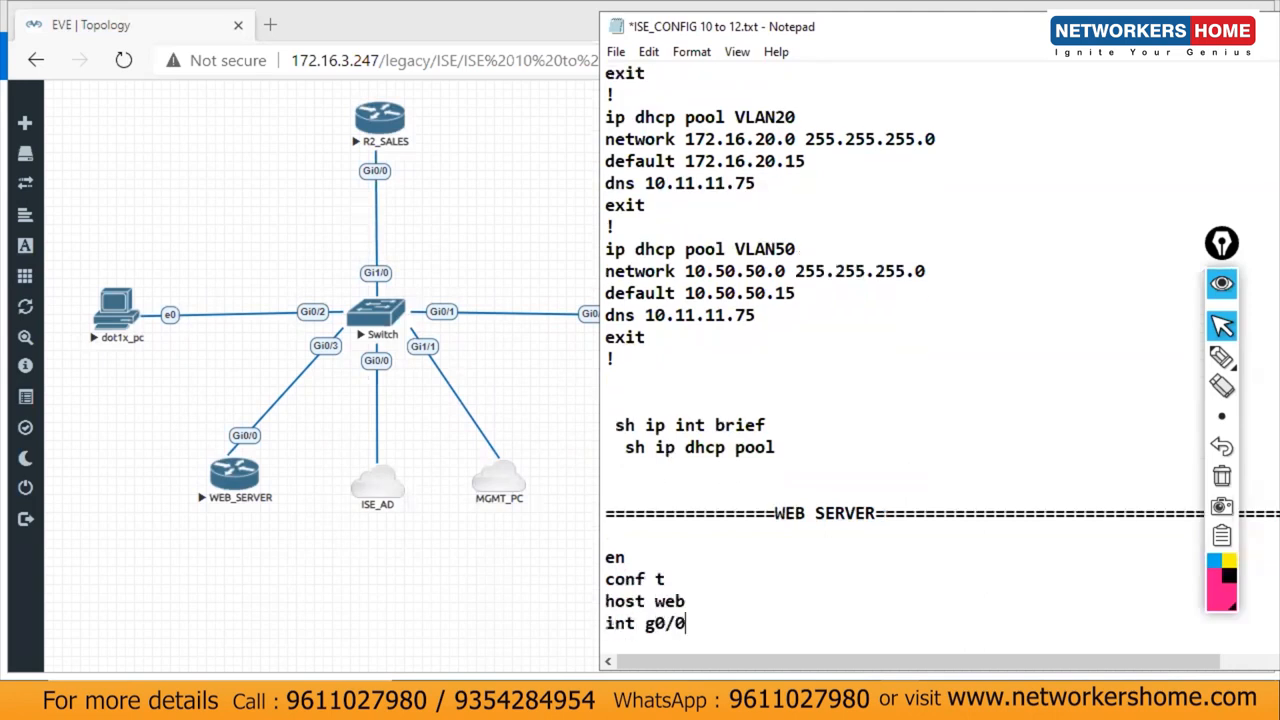
key("Return")
type("ipa")
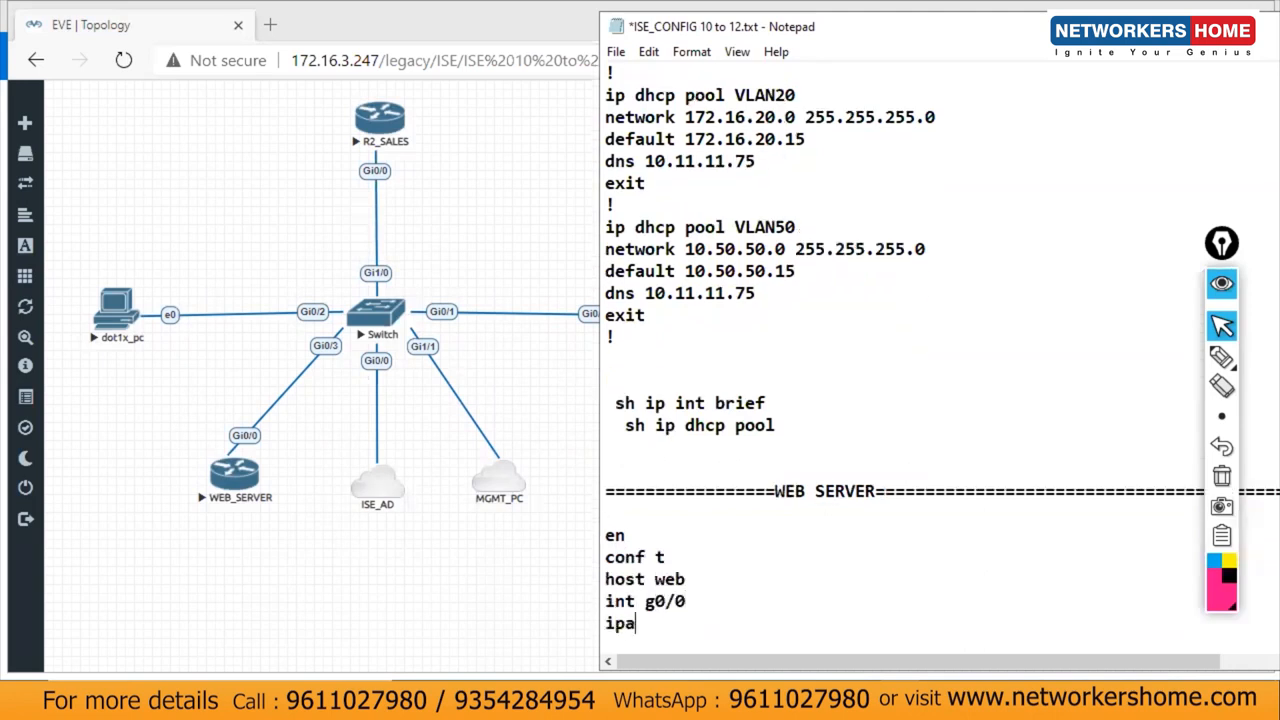
type("add 10.11.11.1 2")
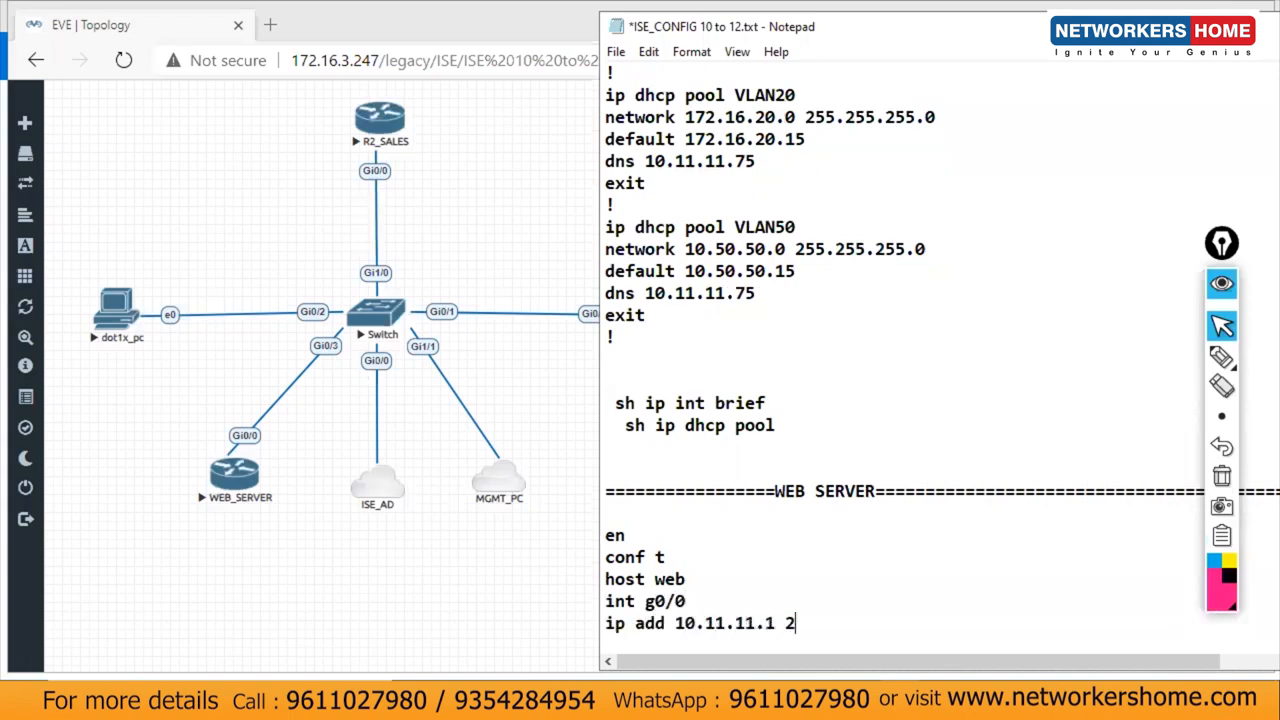
type("55.255.255.0")
key("Return")
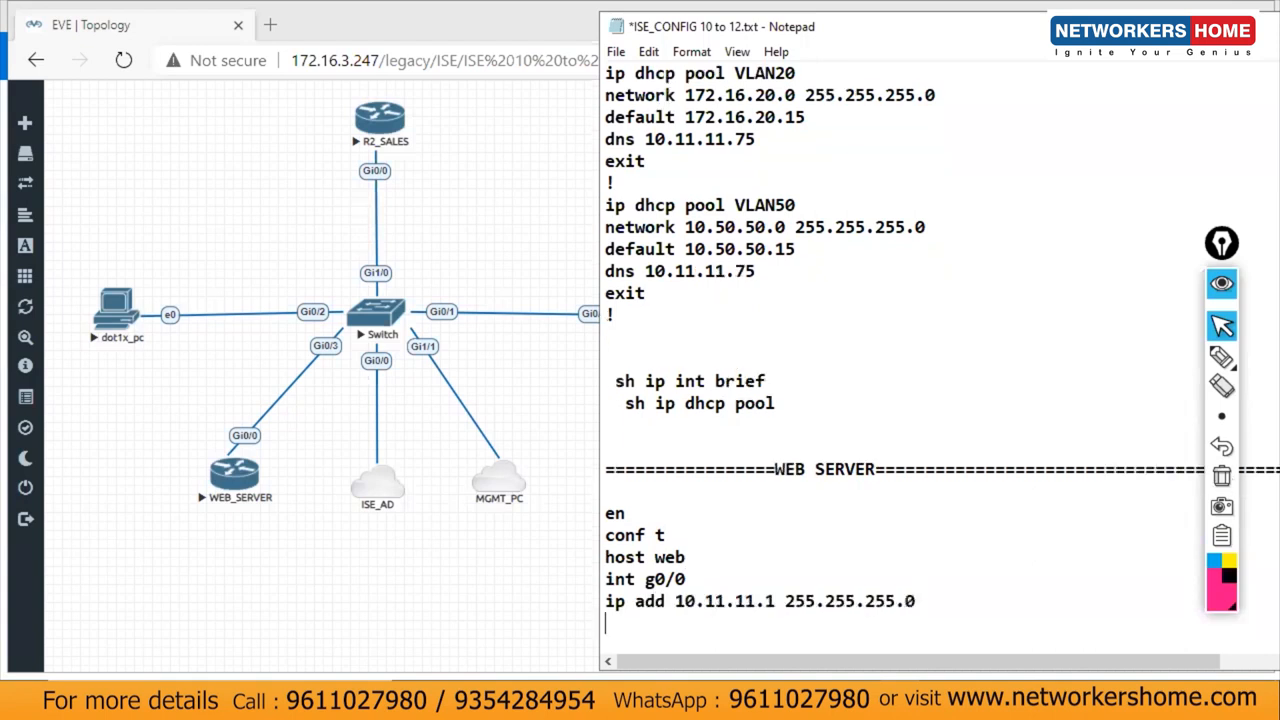
Step: Add no sh, exit, and a default route via 10.11.11.10
type("no sh")
key("Return")
type("exit")
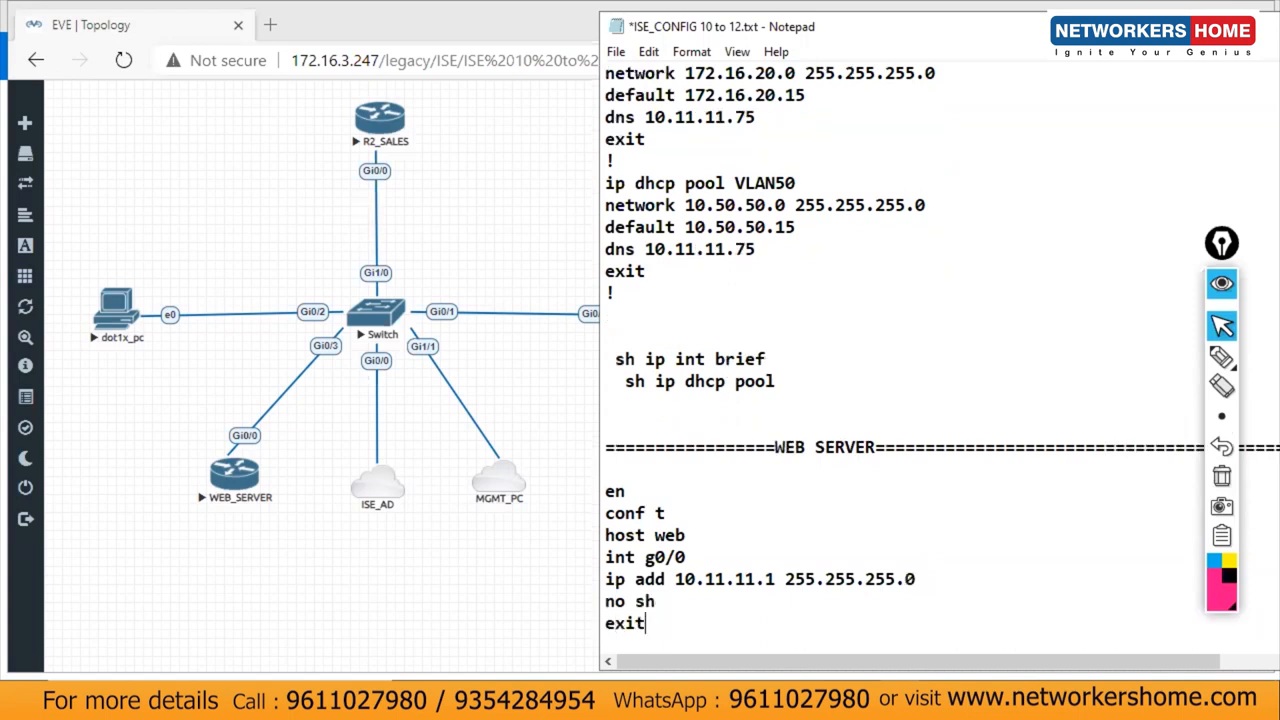
key("Return")
type("ip ro")
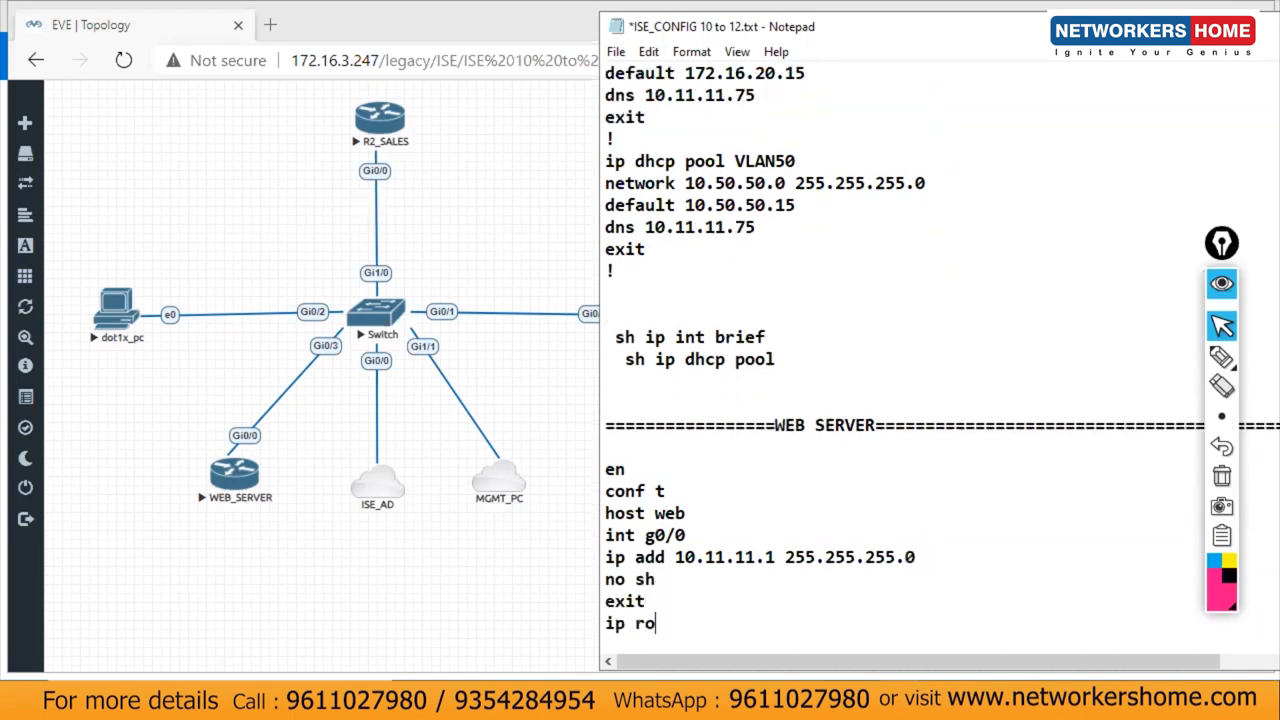
type("ute 0.0.0.0")
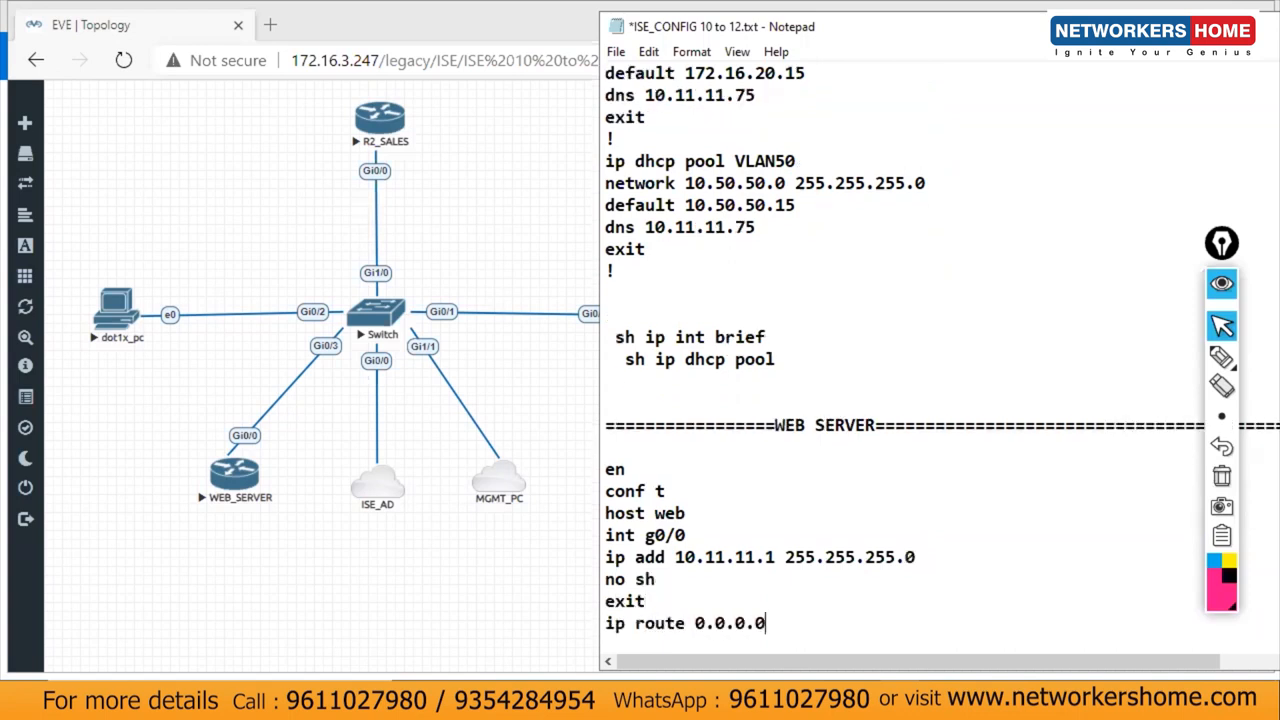
type(" 0.0.0.0 10.11.11.10")
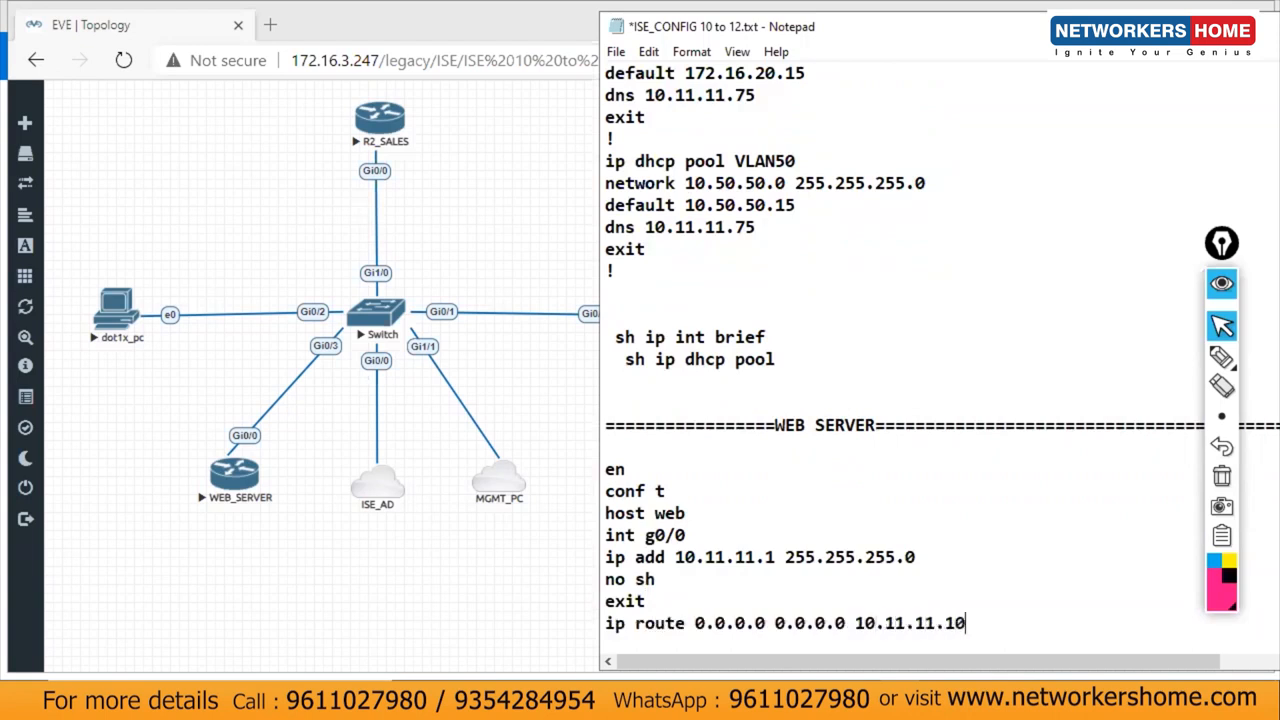
key("Return")
Step: Add ip http server and a privilege-15 admin user with a password, close with !, and select the block
type("!")
key("Return")
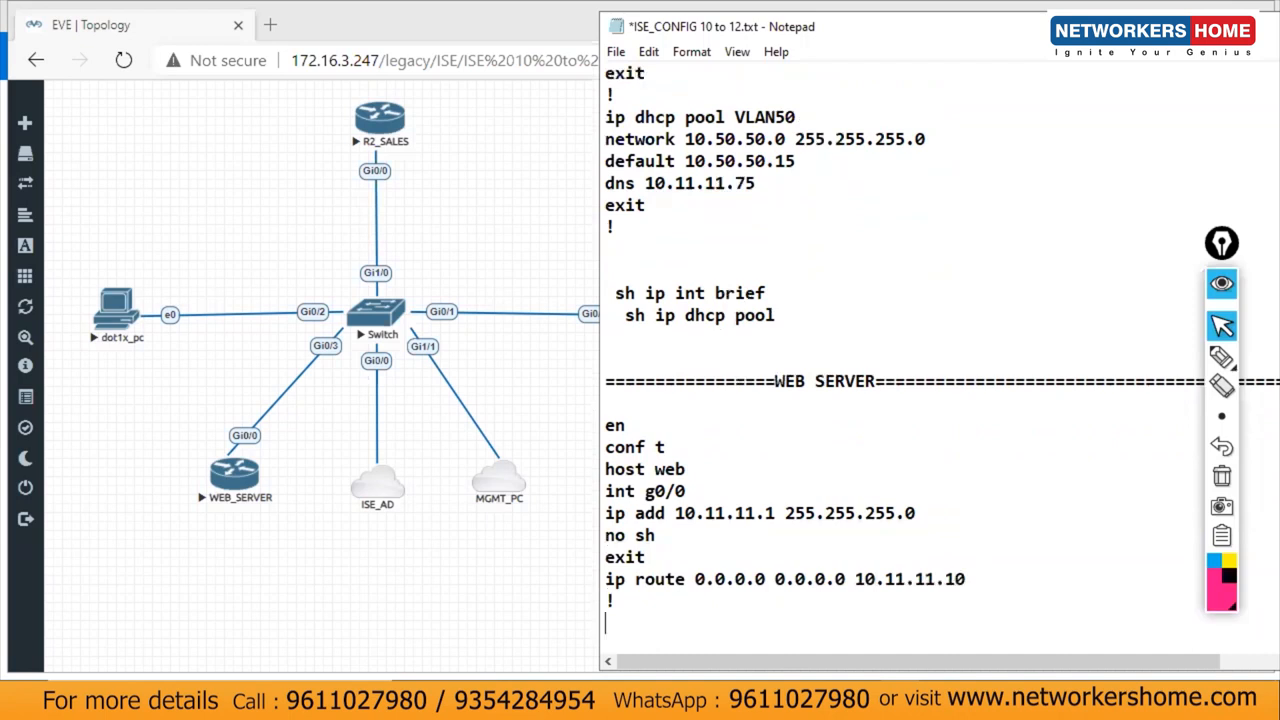
type("ip http server")
key("Return")
type("!")
key("Return")
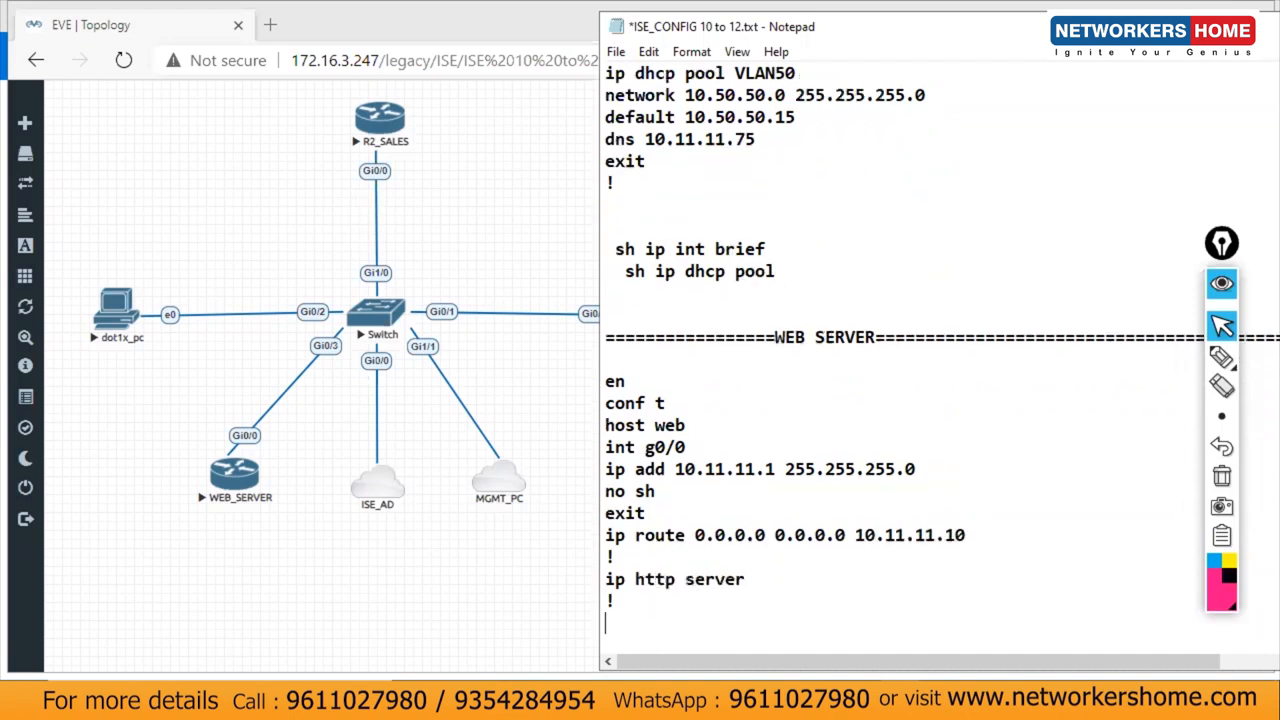
type("username ")
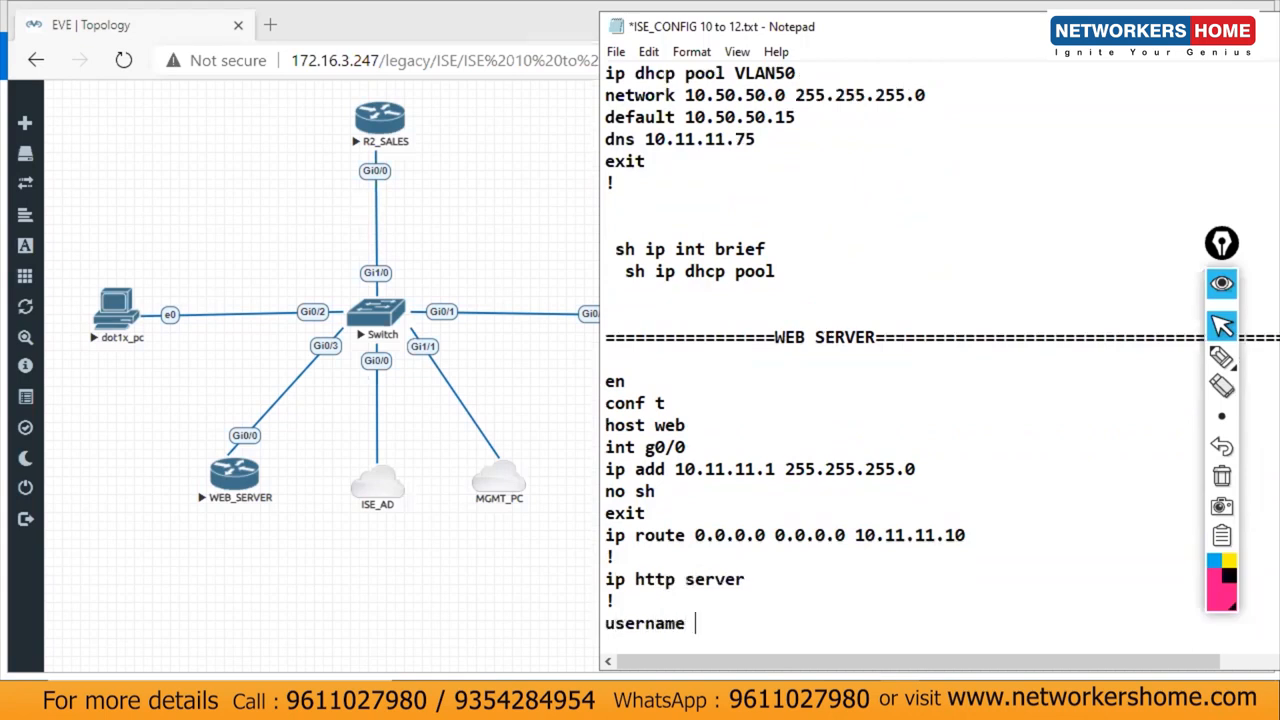
type("admin pri ")
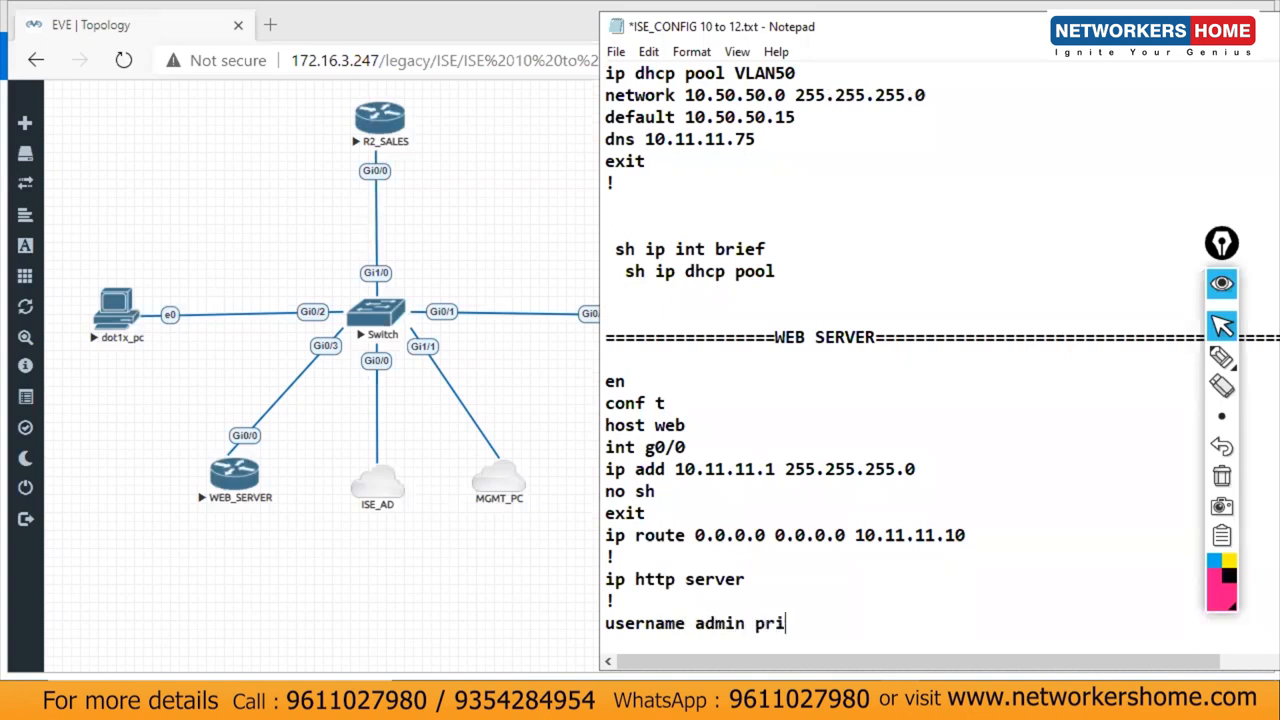
type("15 pass cisco")
key("Return")
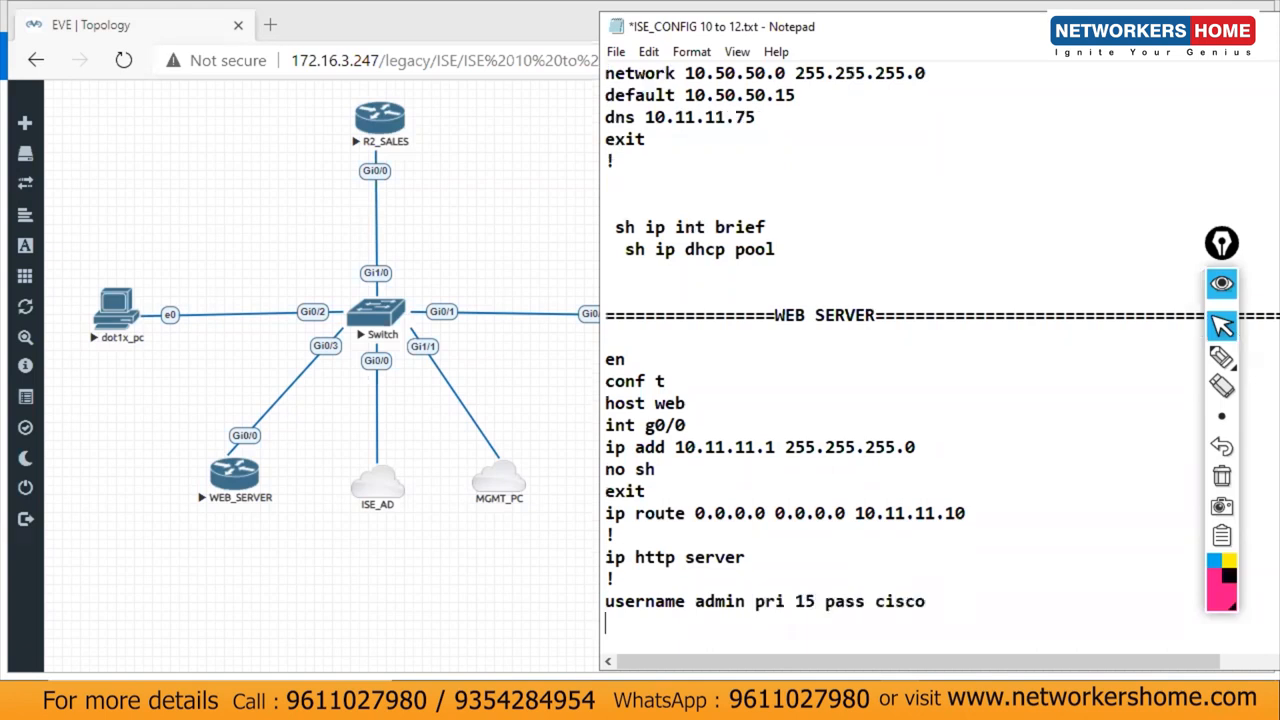
type("!")
key("Return")
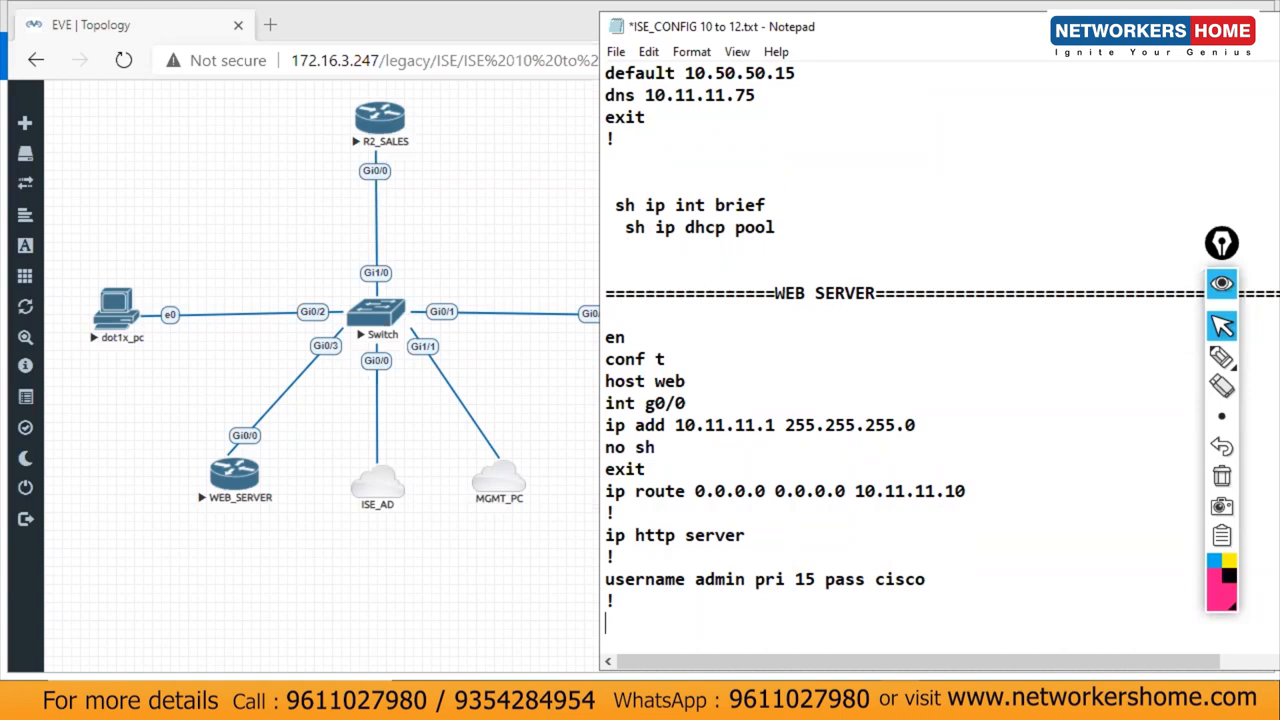
left_click_drag(698, 616, 560, 342)
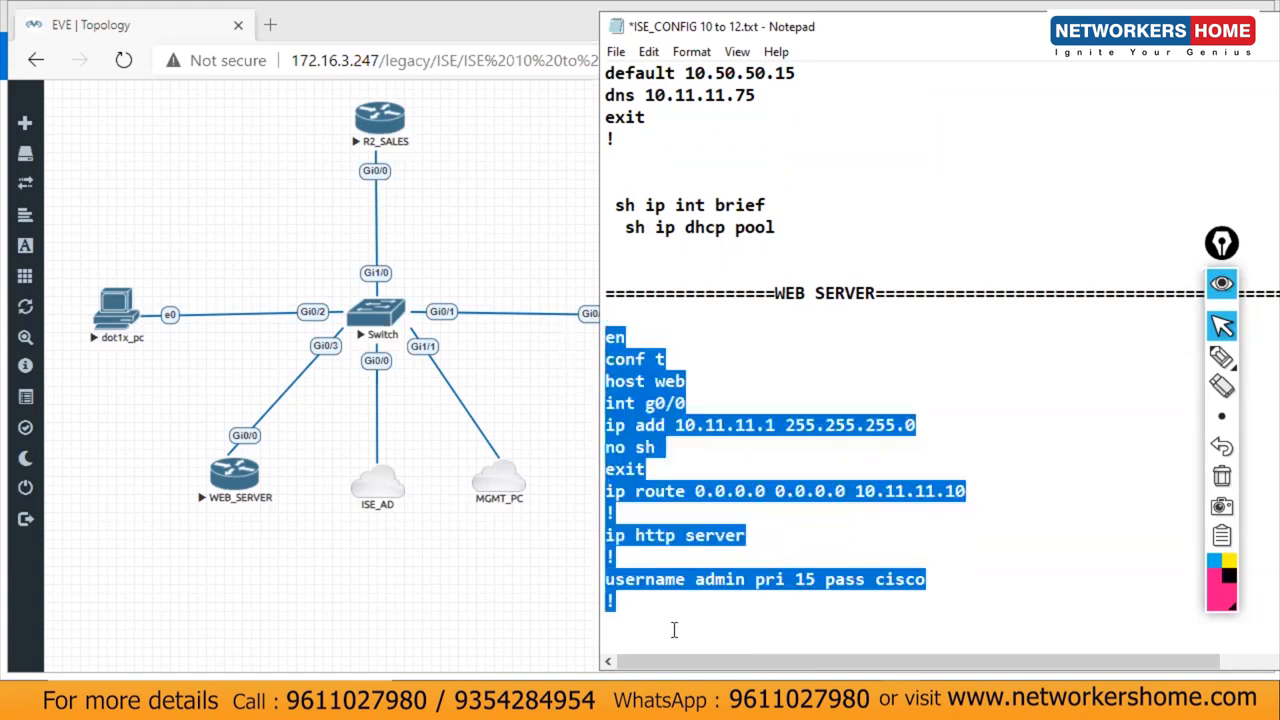
Step: Add an R2_SALES separator header at the end of the notes, removing a mistaken paste
left_click(674, 630)
key("Return")
type("===========================")
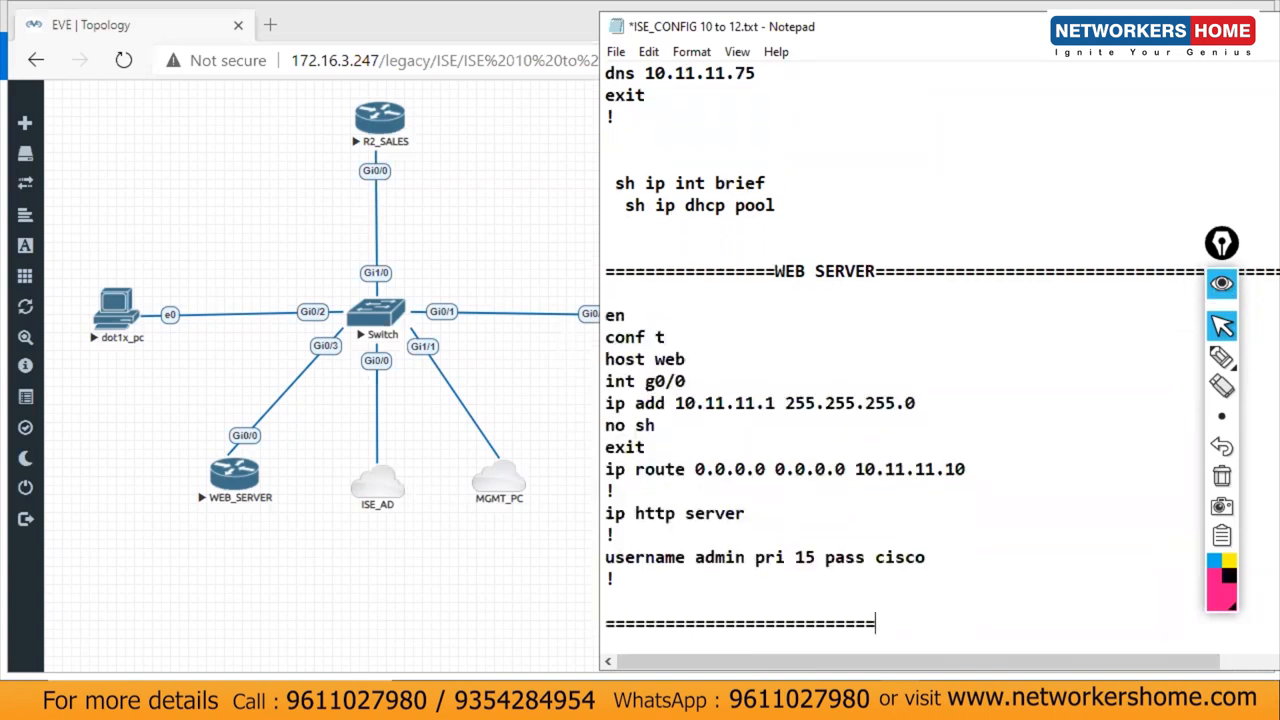
type("R2_SALES==============================")
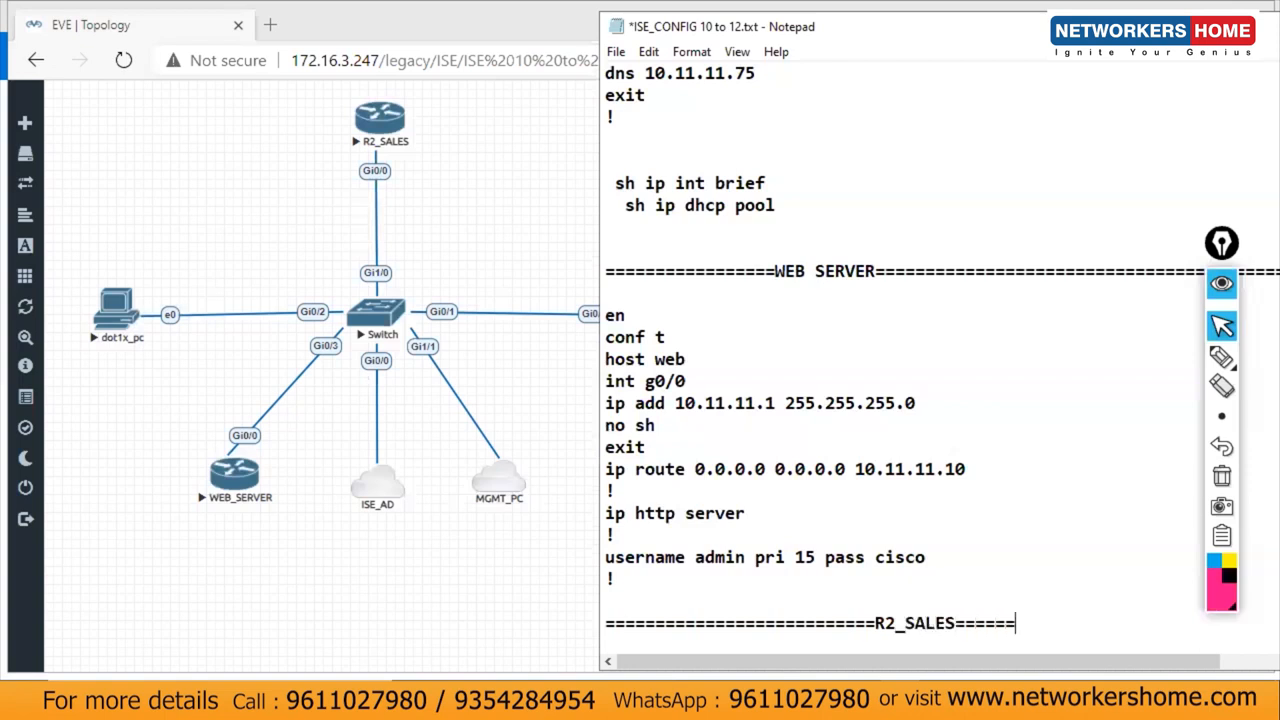
key("Return")
key("Return")
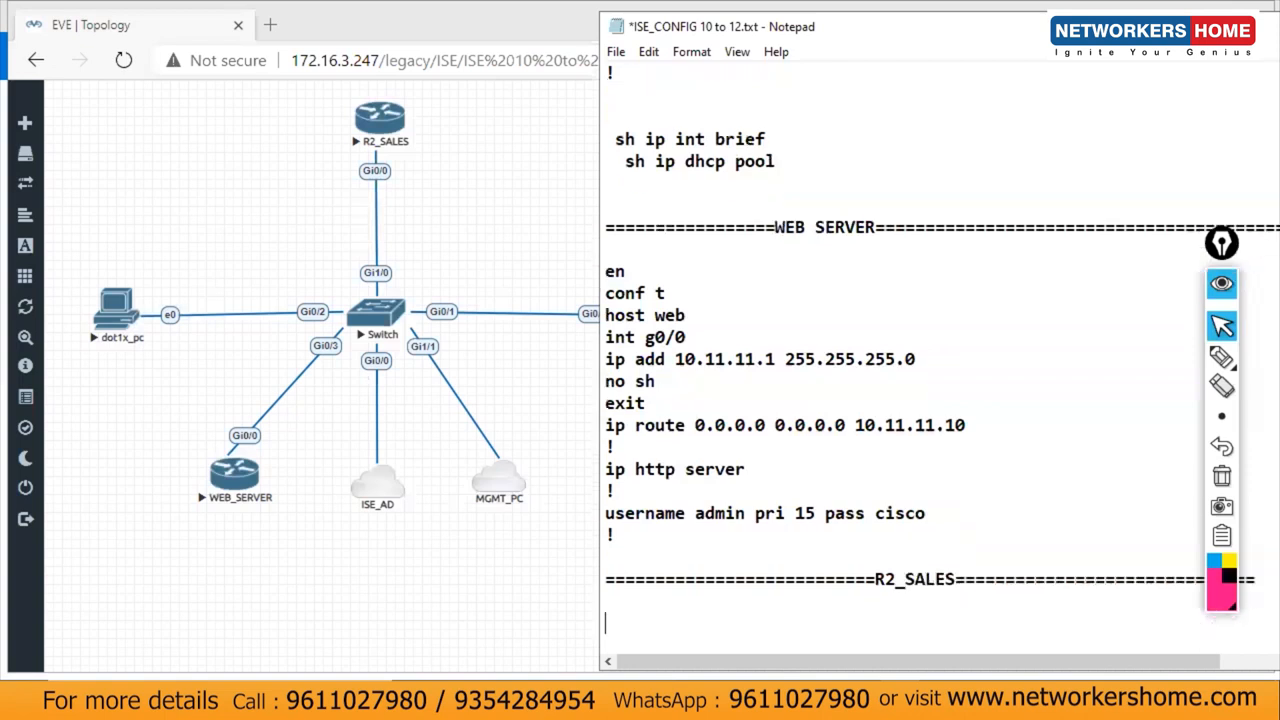
type("sh ip int brief   sh ip dhcp pool")
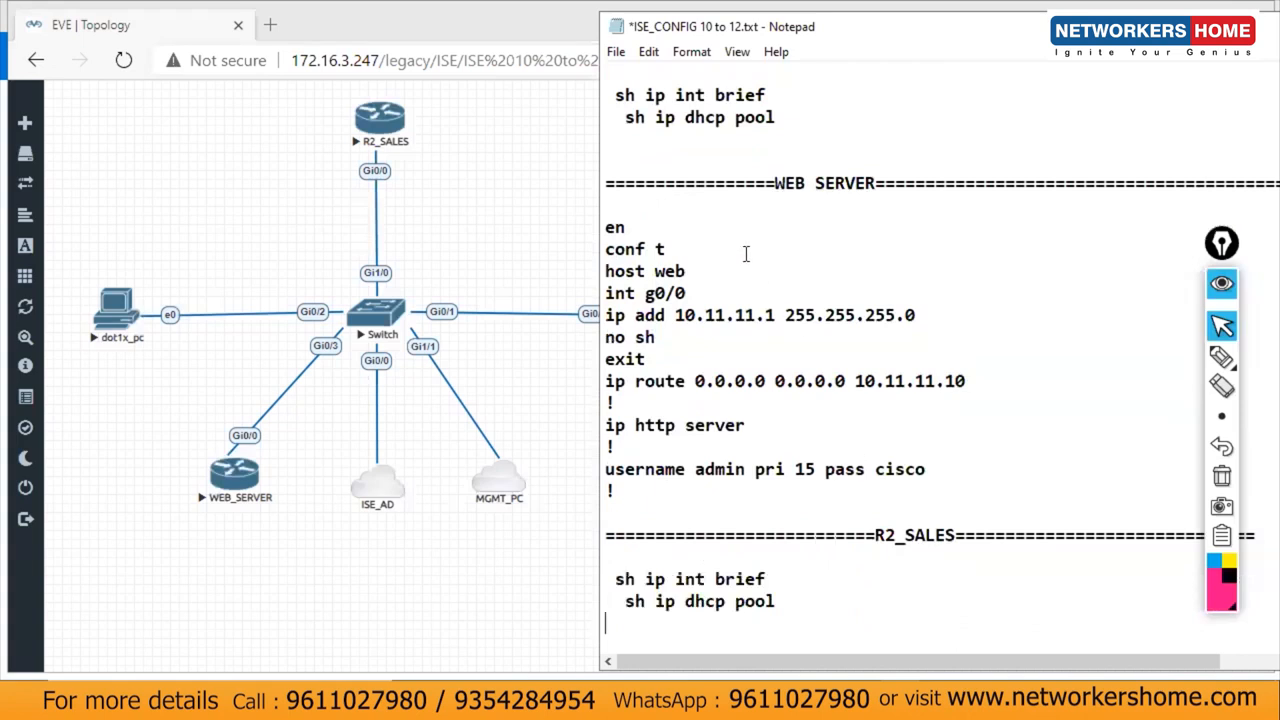
left_click_drag(778, 603, 601, 565)
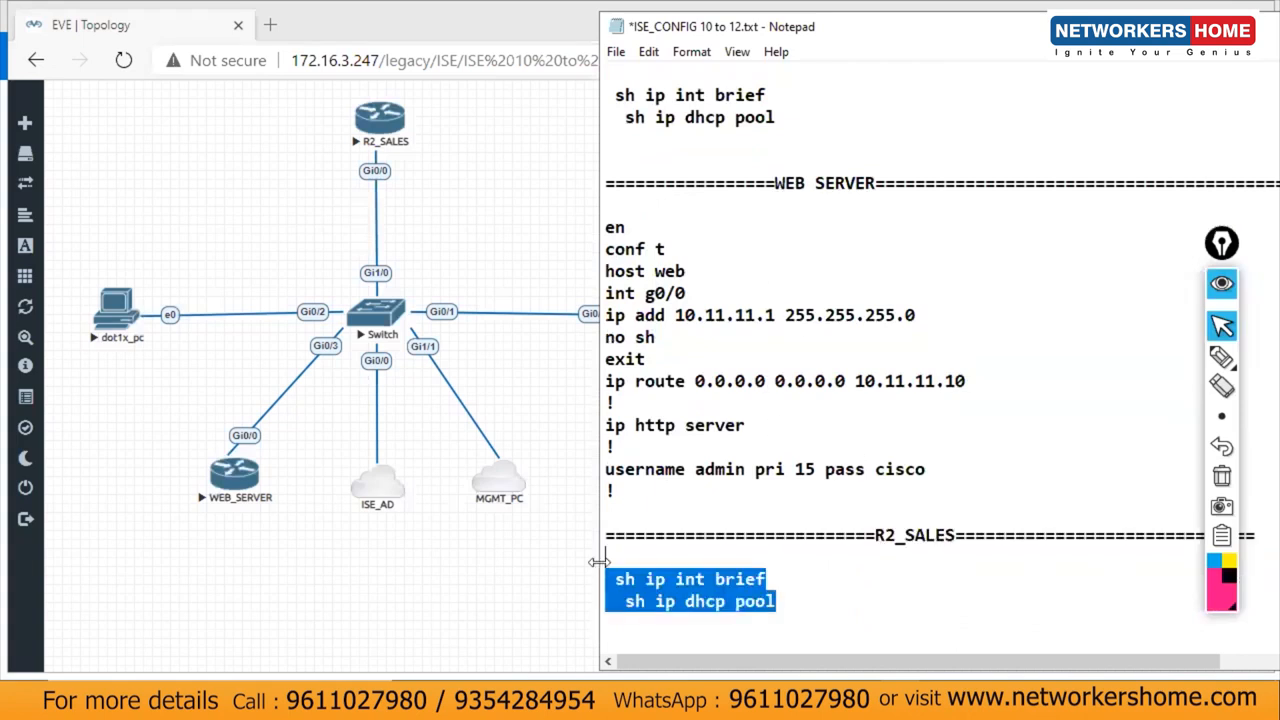
key("Delete")
Step: Reuse the web server block for R2: hostname R2, address 172.16.20.2, route via 172.16.20.15
left_click_drag(624, 423, 600, 246)
key("ctrl+c")
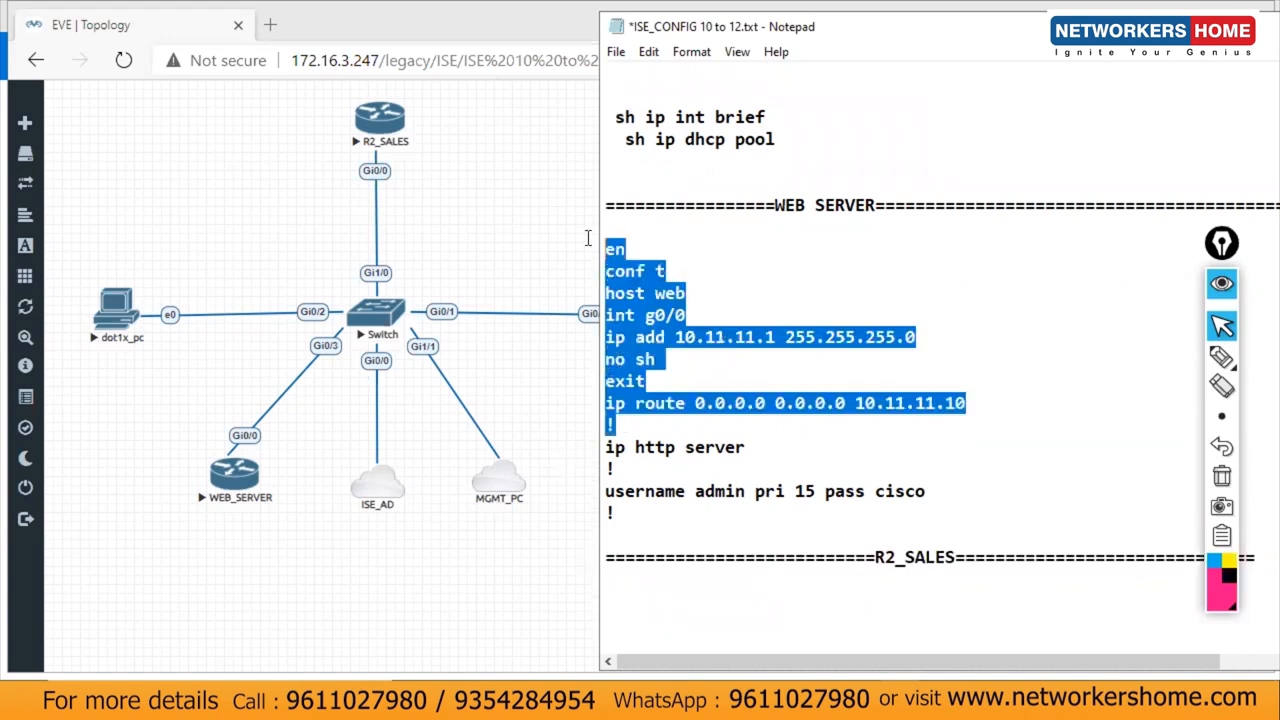
left_click(650, 594)
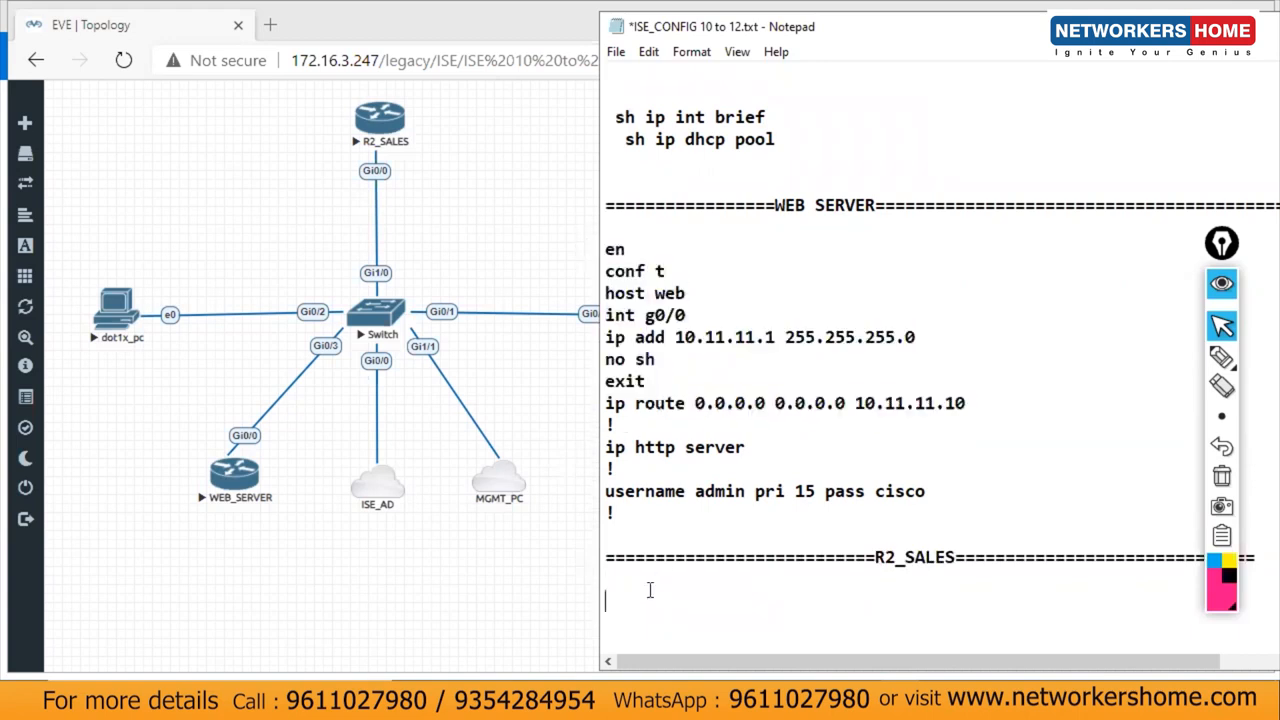
key("ctrl+v")
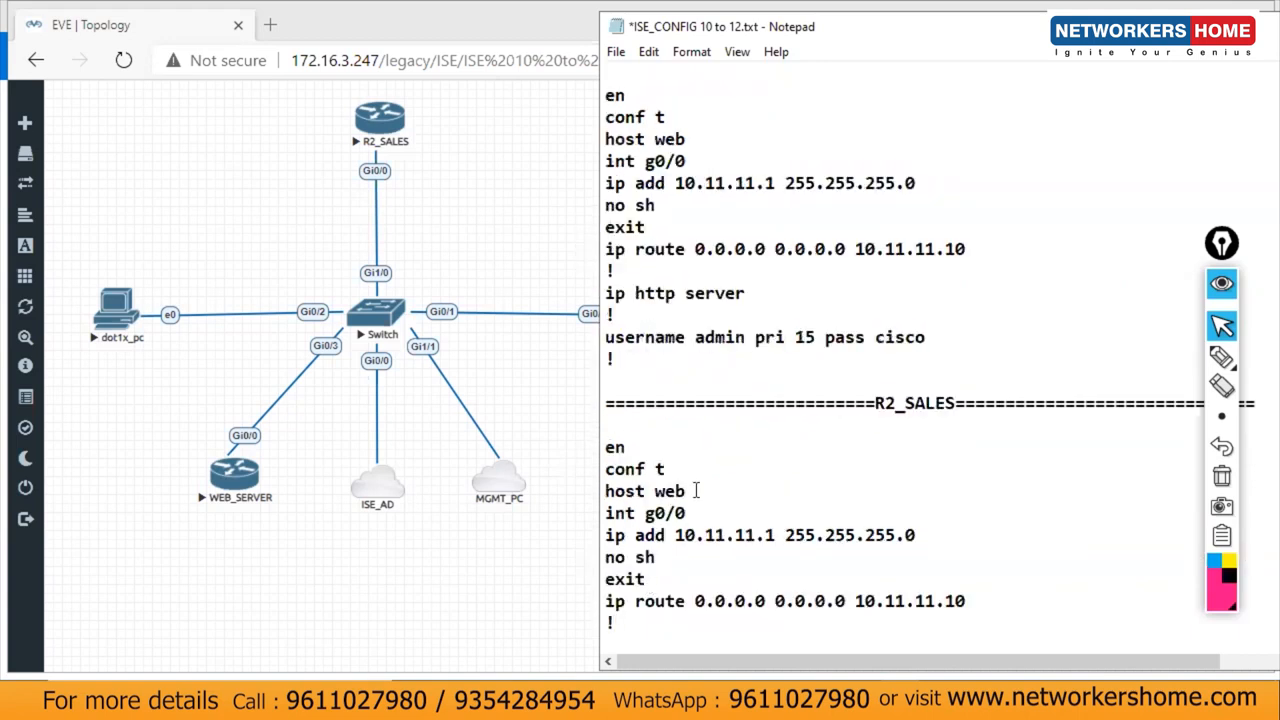
key("BackSpace")
key("BackSpace")
key("BackSpace")
type("R2")
left_click_drag(776, 535, 677, 537)
type("172.16")
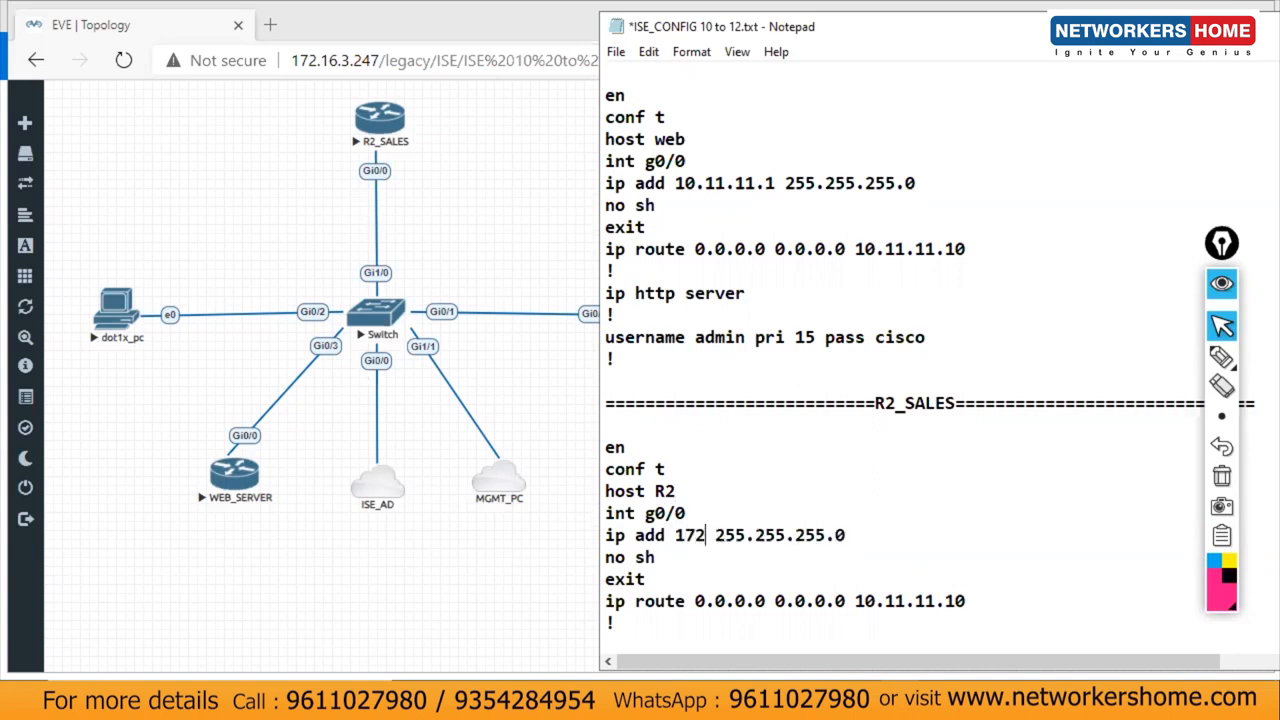
type(".20.")
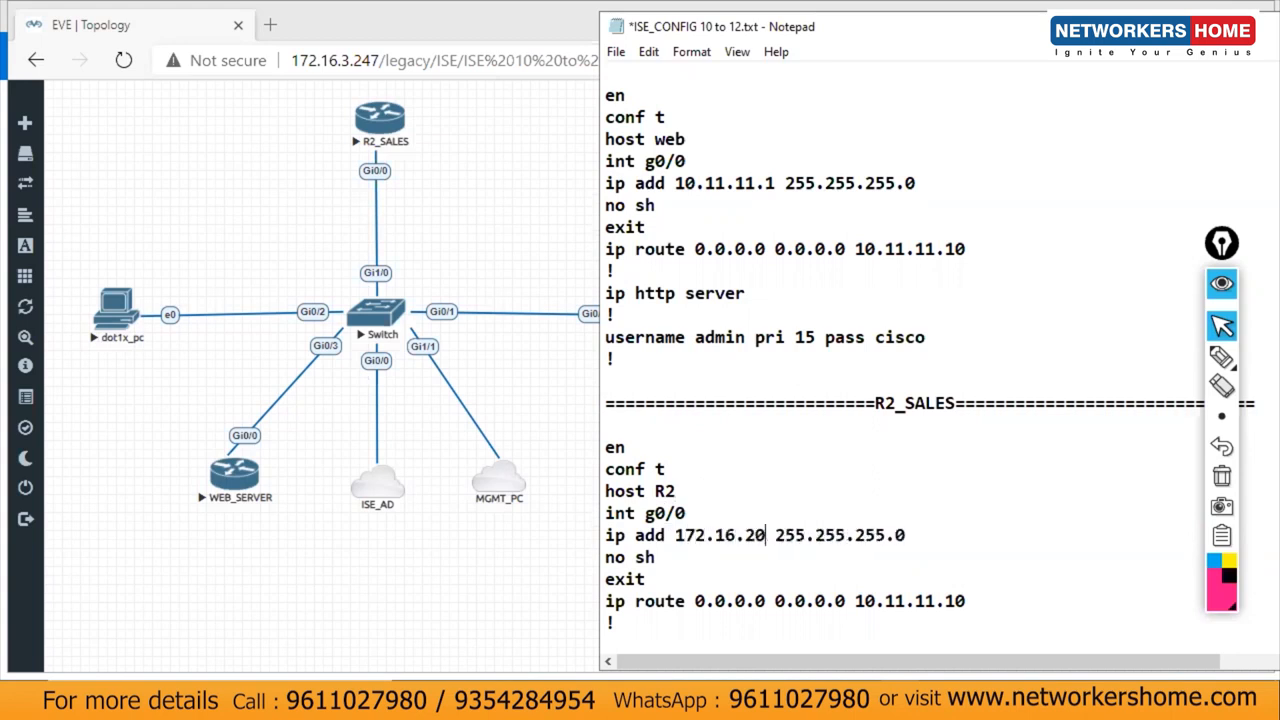
type("2")
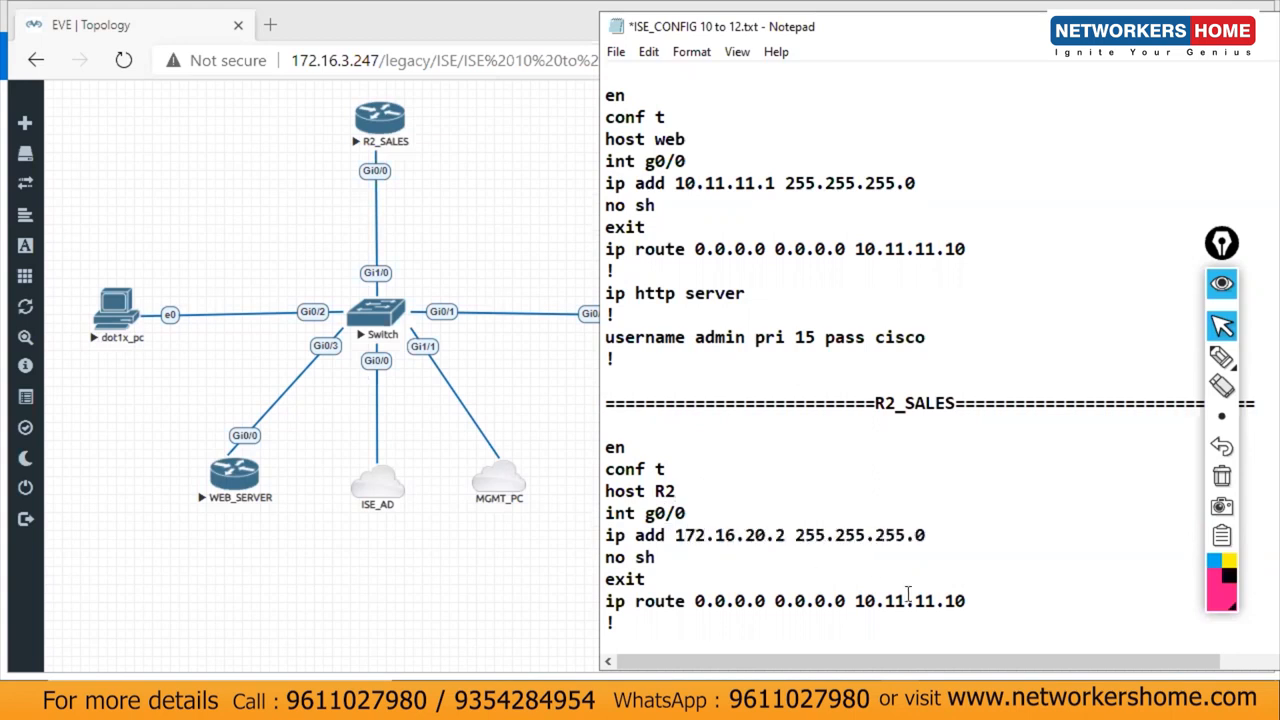
left_click_drag(966, 601, 852, 608)
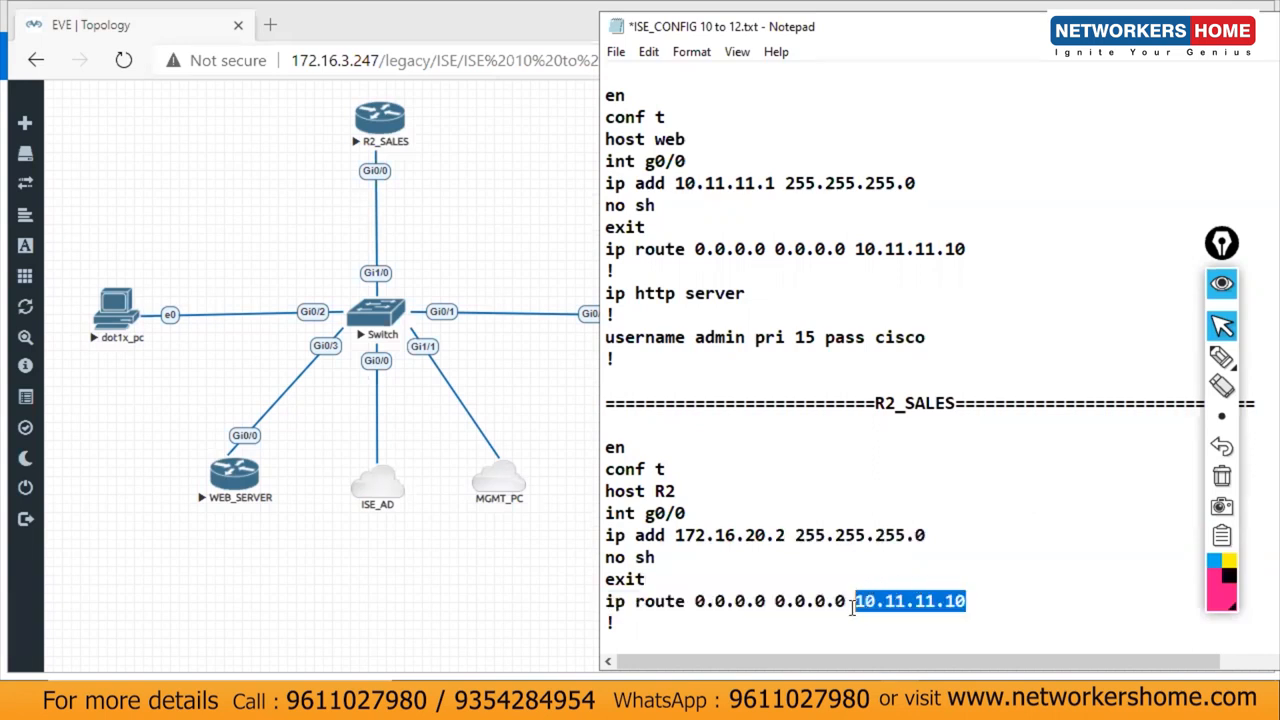
type("172.1")
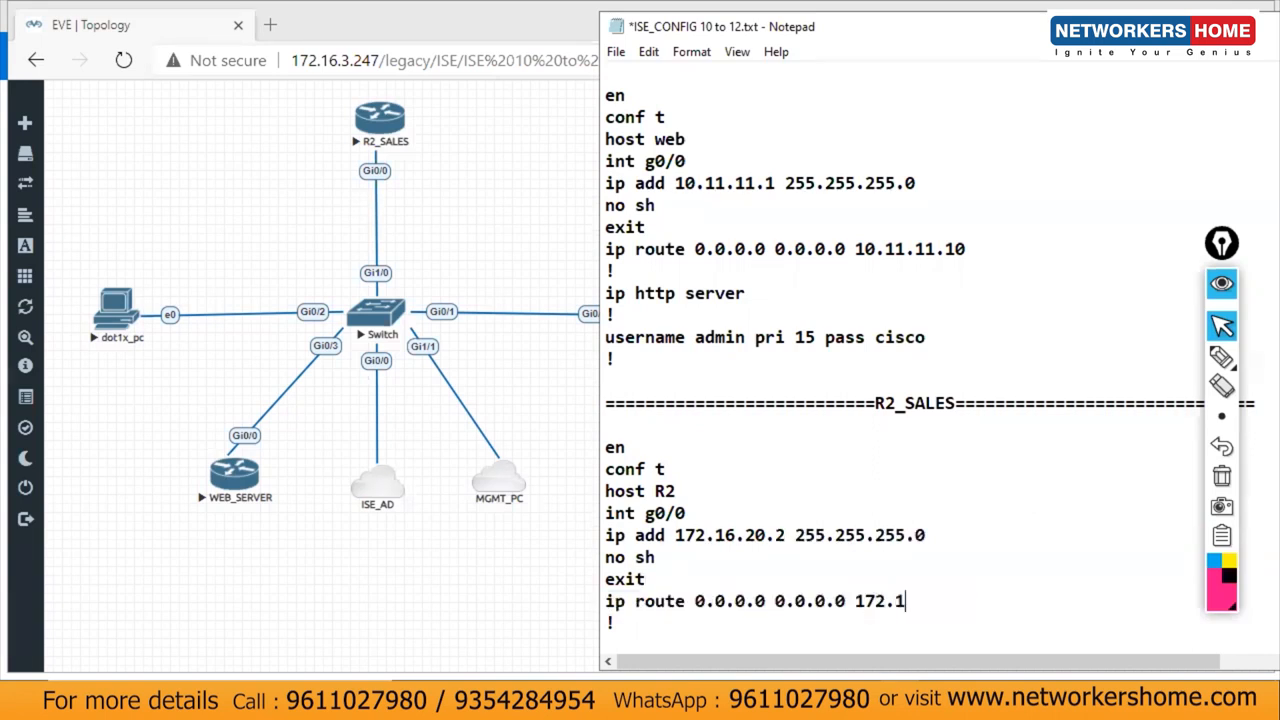
type("6.20.15")
Step: Add an ASA section separator line below the R2 block
left_click(719, 640)
key("Return")
type("==========================")
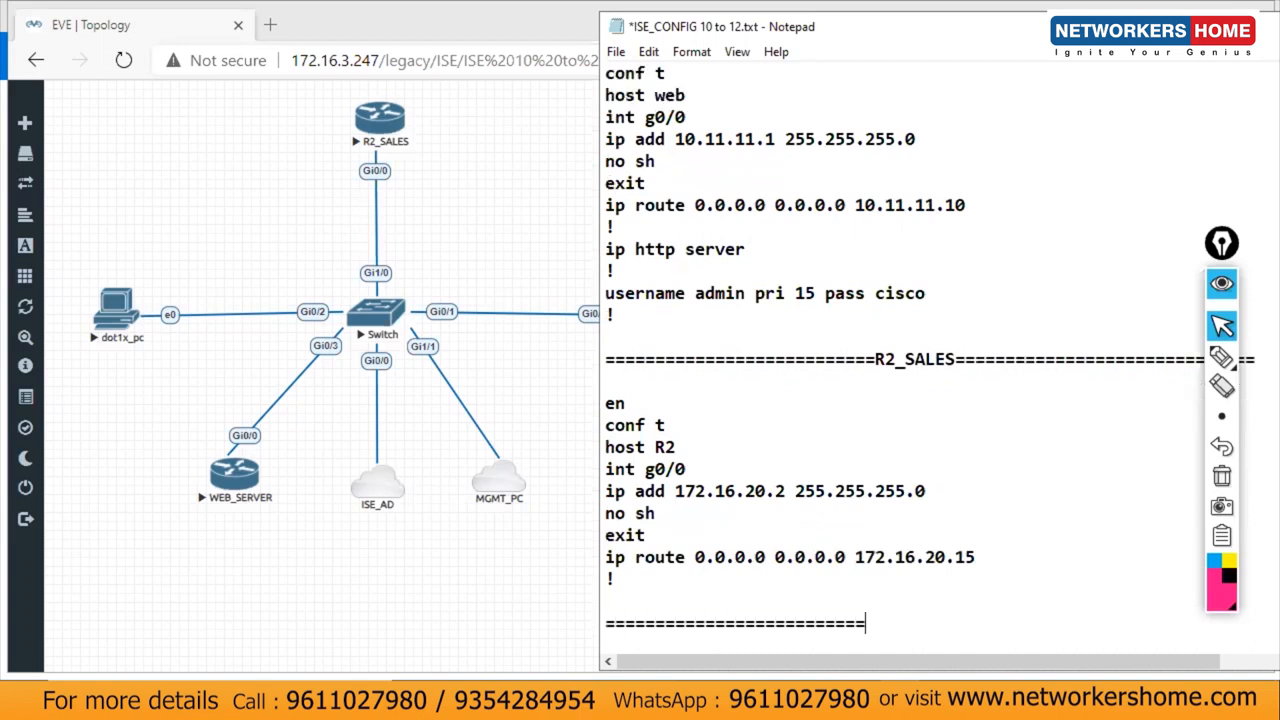
type("ASA=====================")
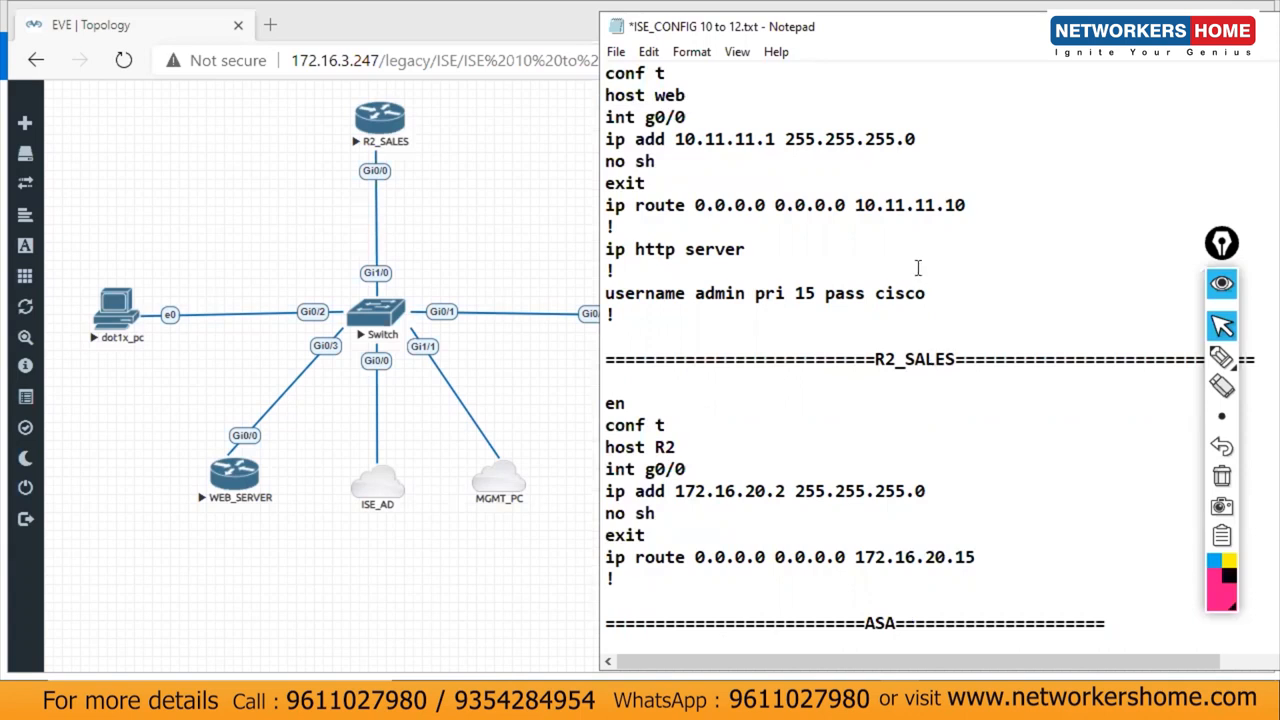
Step: Under the ASA header, write conf t, hostname ASA, int g0/0 and nameif inside
left_click_drag(983, 32, 1140, 36)
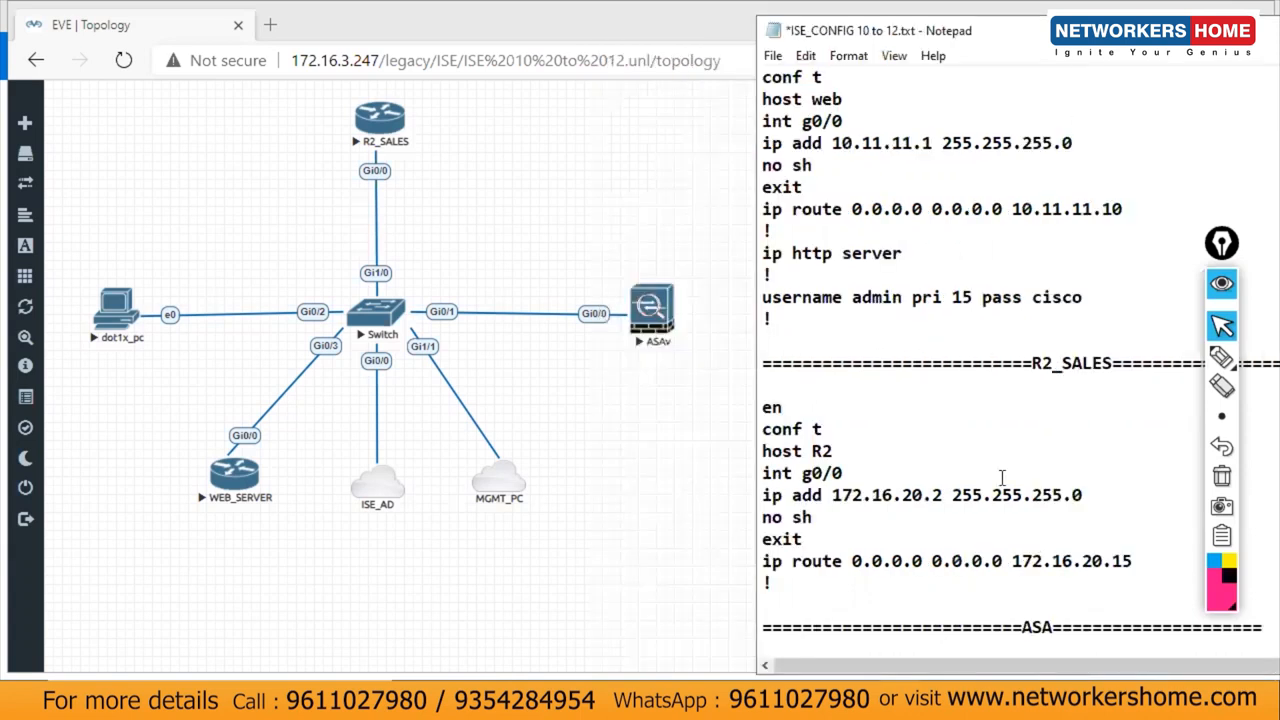
key("Return")
key("Return")
key("Return")
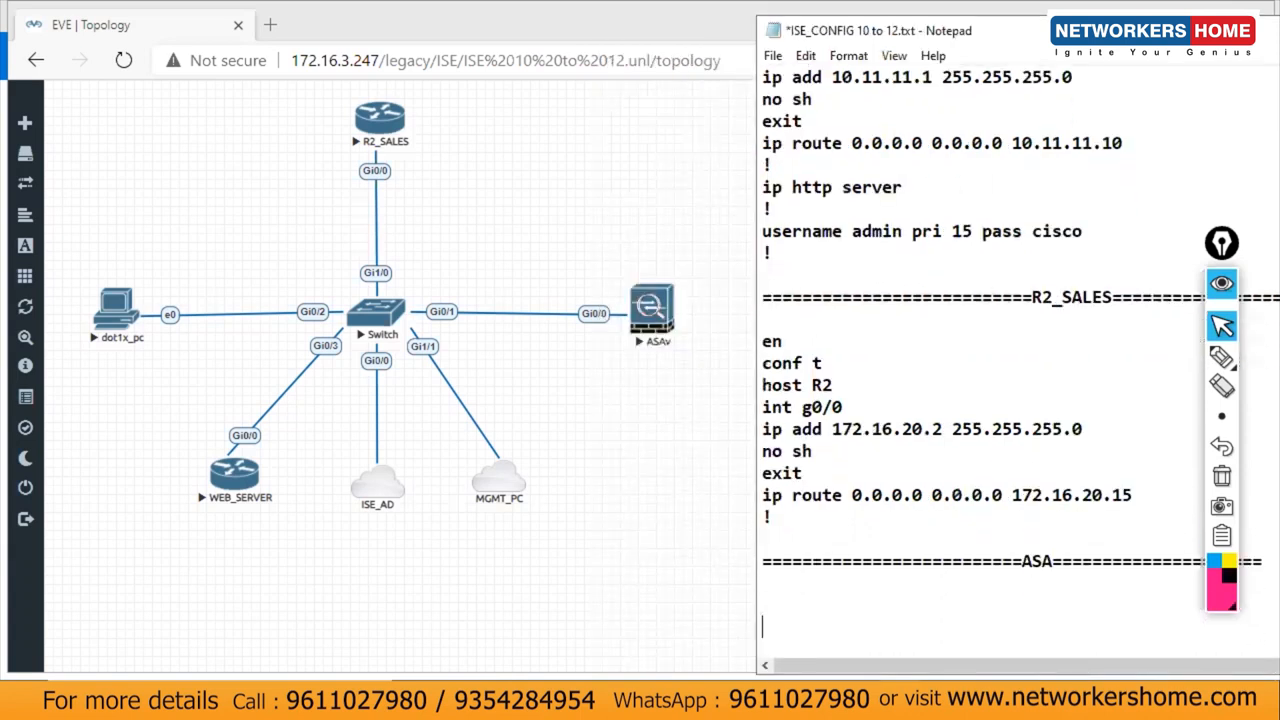
type("conf ")
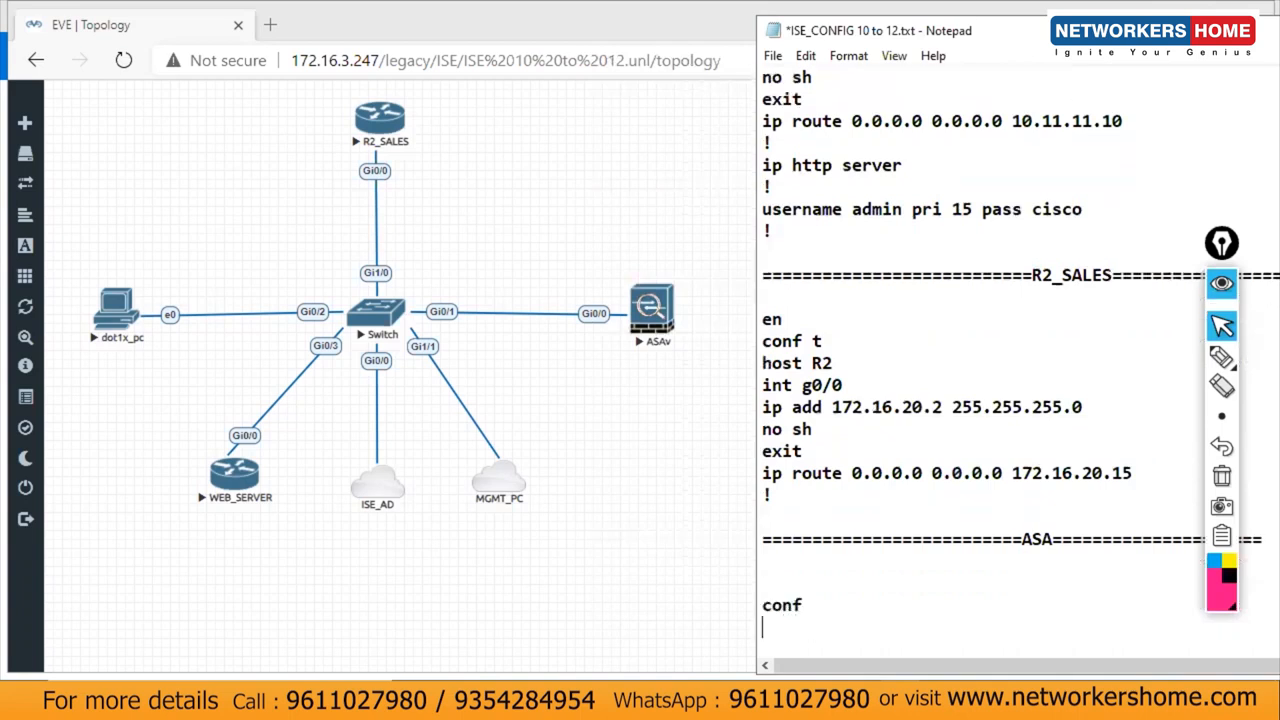
type("t")
type("hostbane")
key("BackSpace")
key("BackSpace")
key("BackSpace")
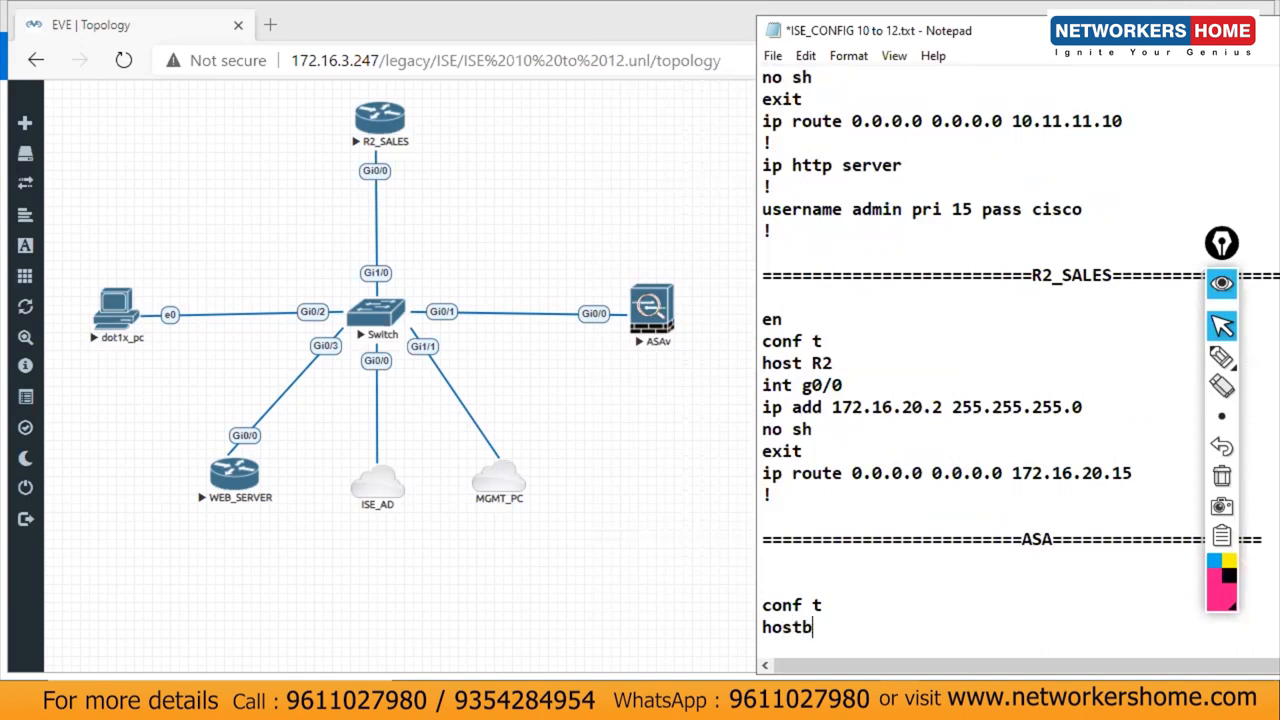
type("name ASA")
key("Return")
type("int g0/0")
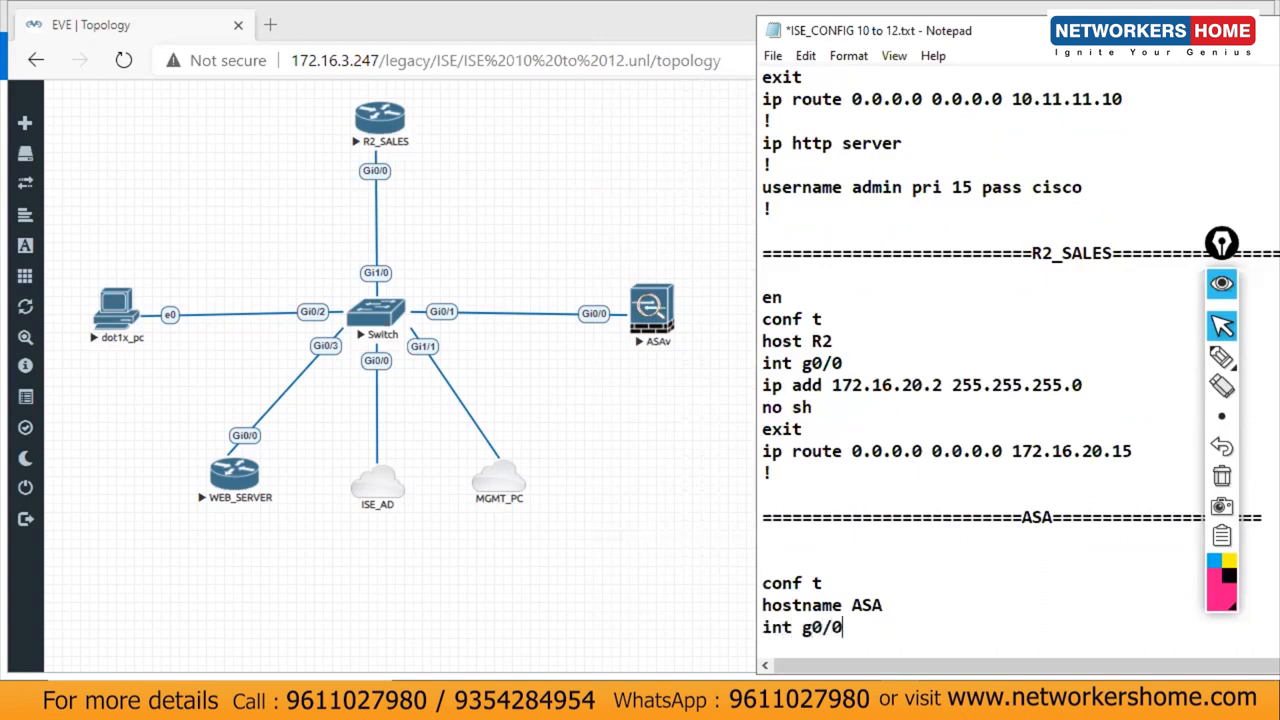
key("Return")
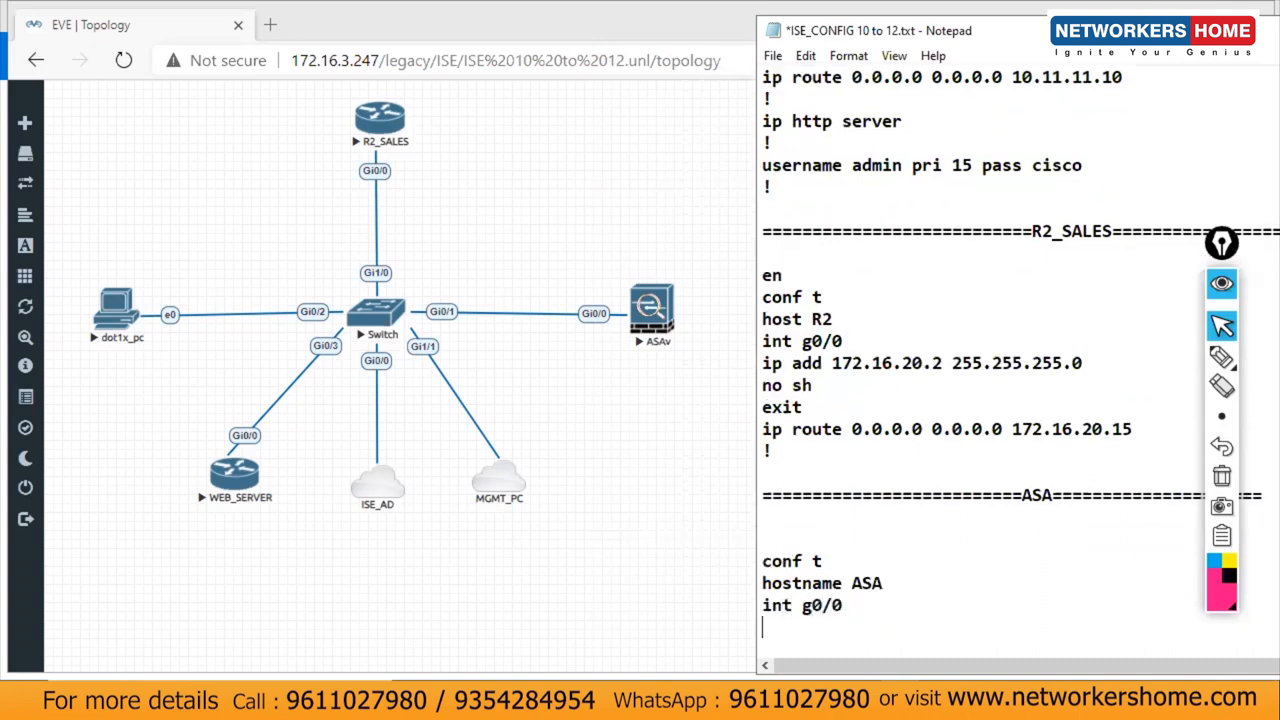
type("name")
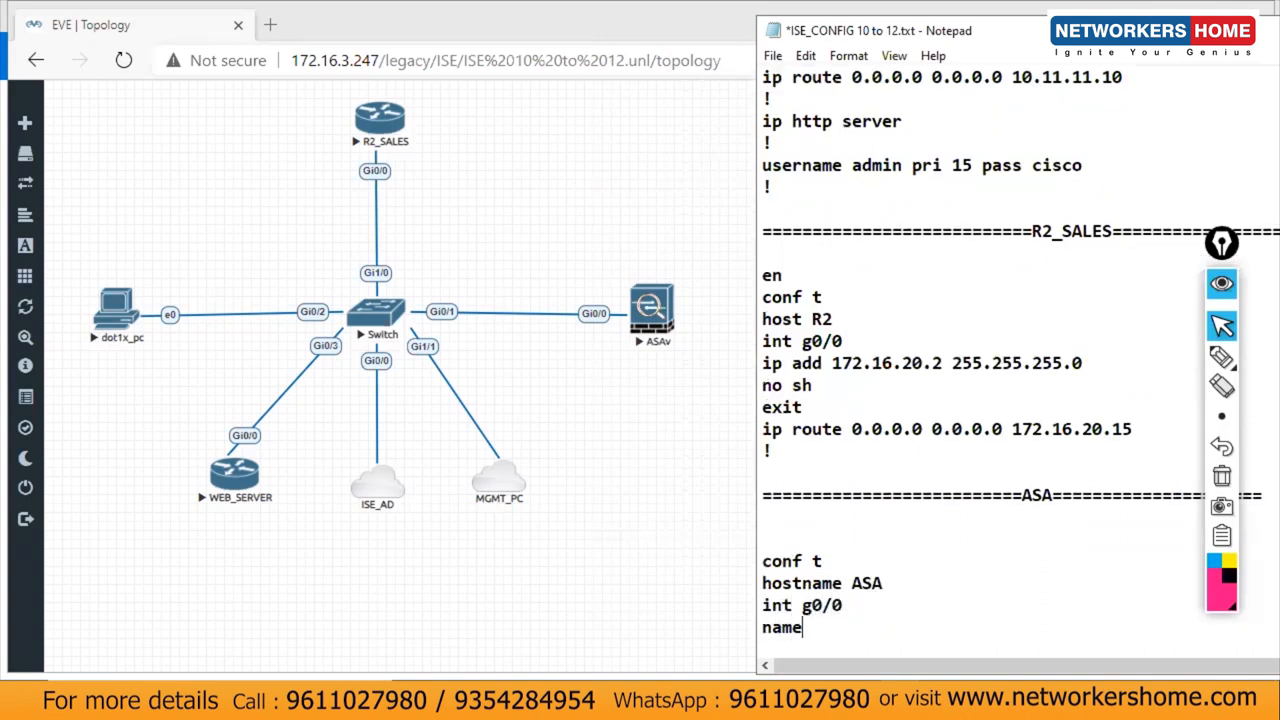
type("if inside")
key("Return")
Step: Add ip add 10.11.11.10 255.255.255.0, no sh, exit and !, then select the ASA block
type("ip add ")
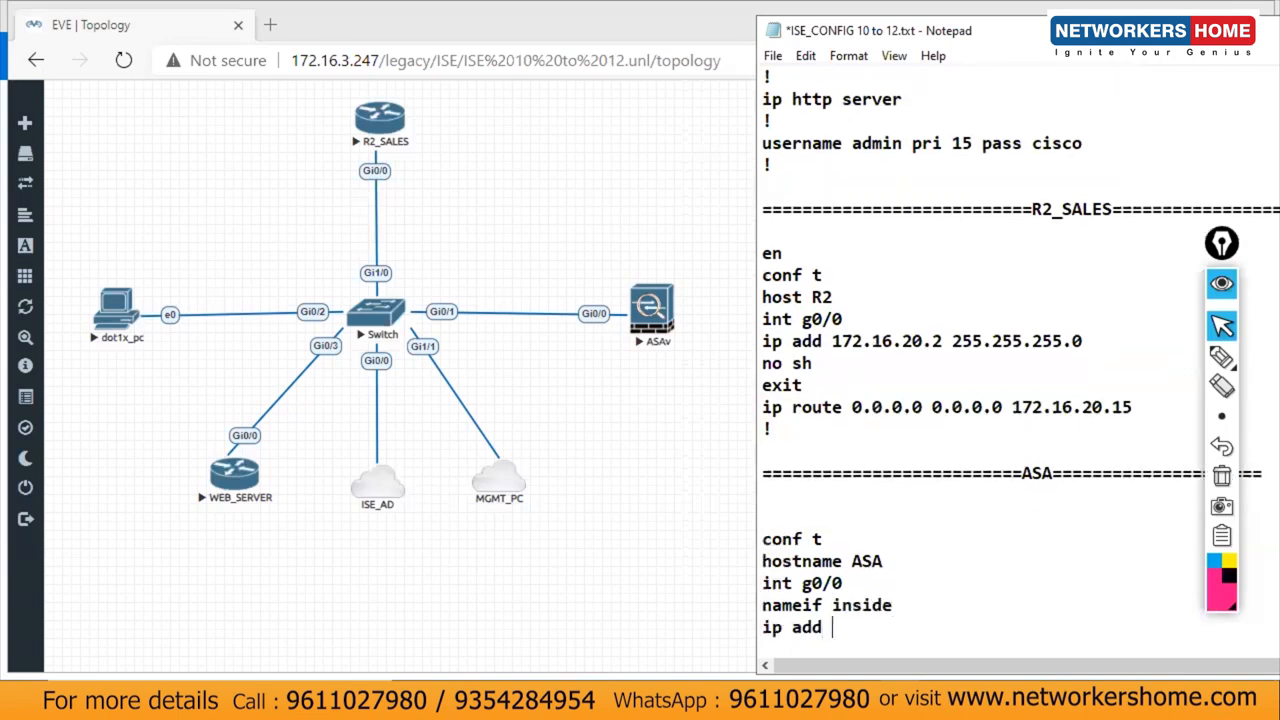
type("10.11.11.10 255.255.255.0")
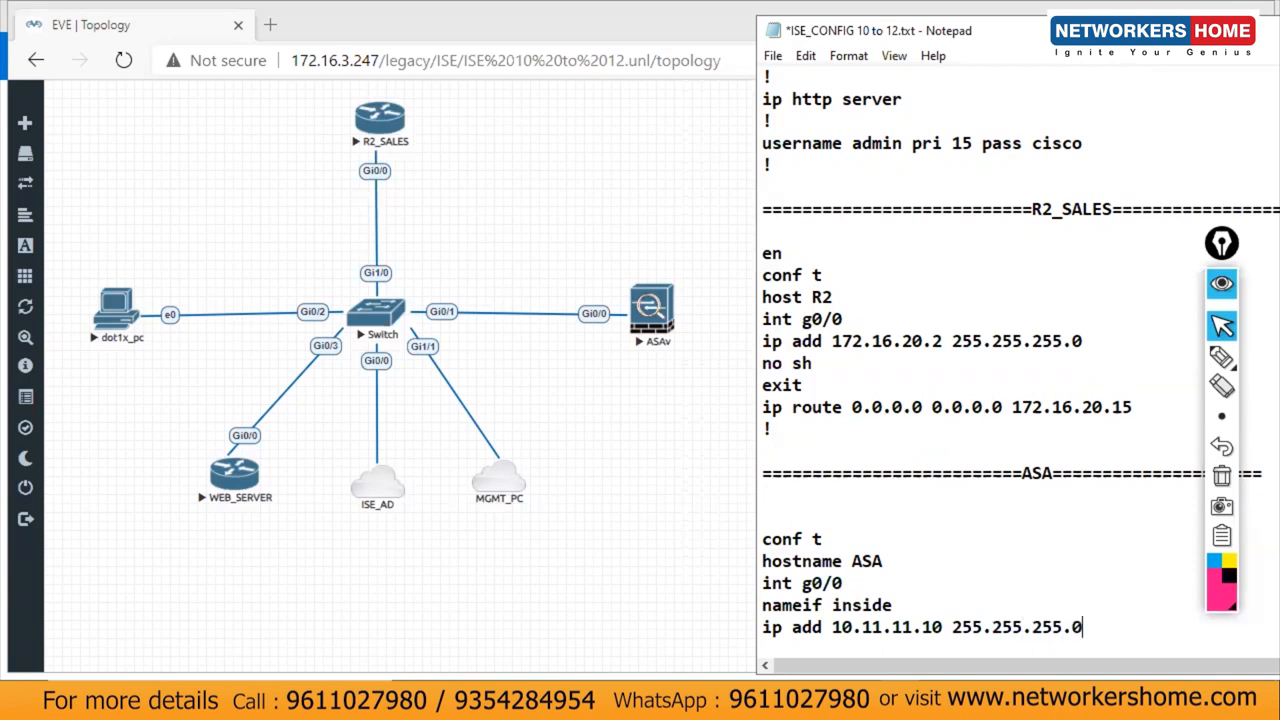
key("Return")
type("nos h")
key("BackSpace")
key("BackSpace")
key("BackSpace")
type("sh")
key("Return")
type("exit")
key("Return")
type("!")
key("Return")
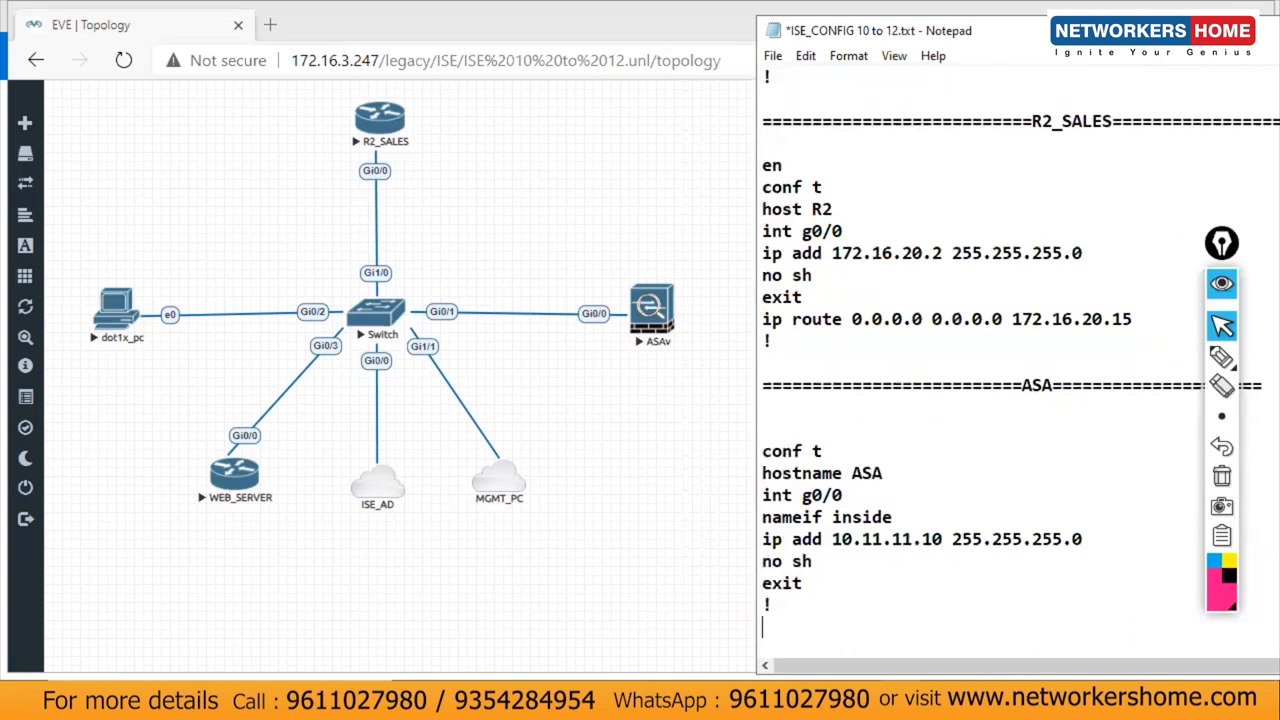
left_click_drag(896, 600, 708, 438)
key("ctrl+c")
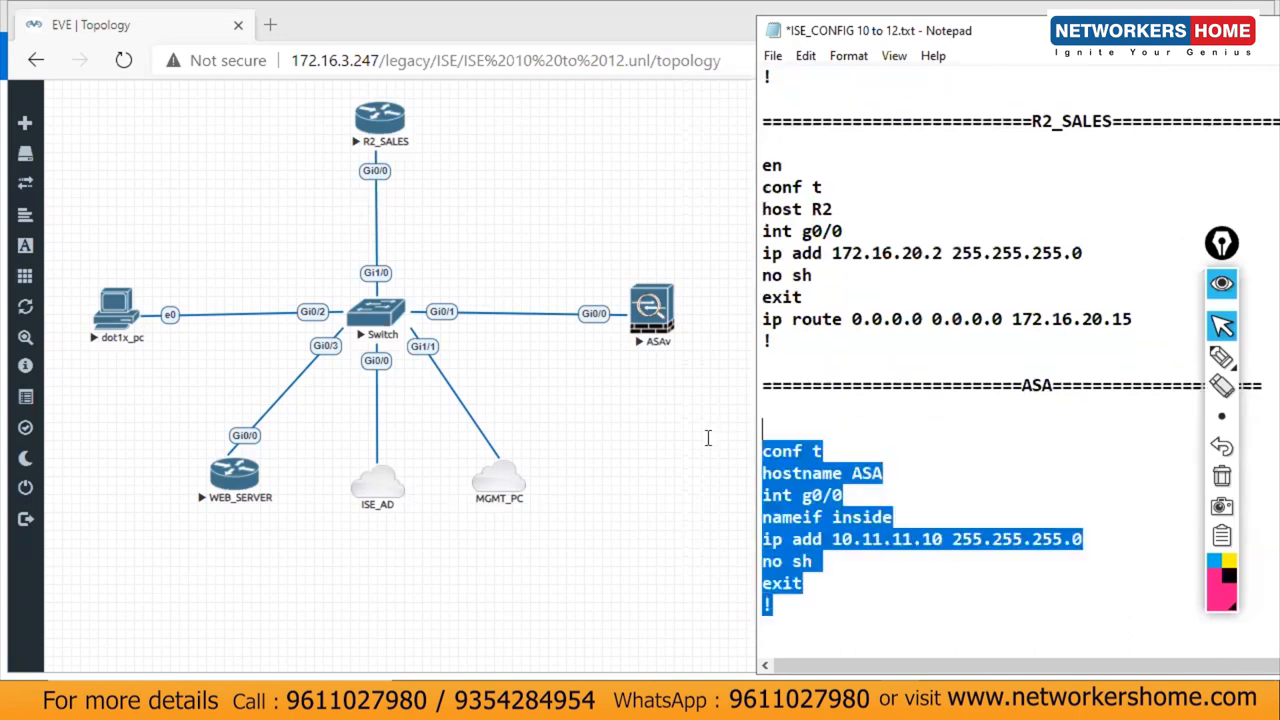
Step: In the ASAv console, paste the hostname ASA / inside 10.11.11.10 config in enable mode and save with wr
left_click(656, 328)
left_click(737, 169)
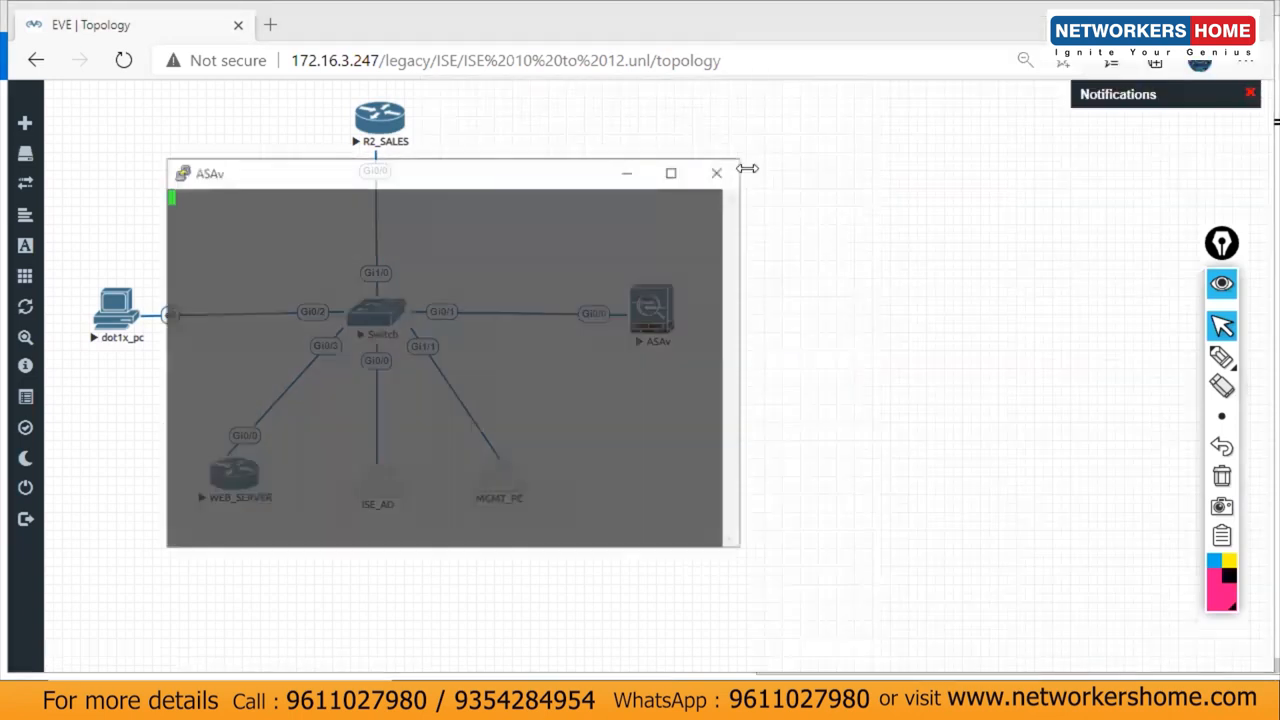
key("Return")
key("Return")
key("Return")
key("Return")
type("en")
key("Return")
key("Return")
key("Return")
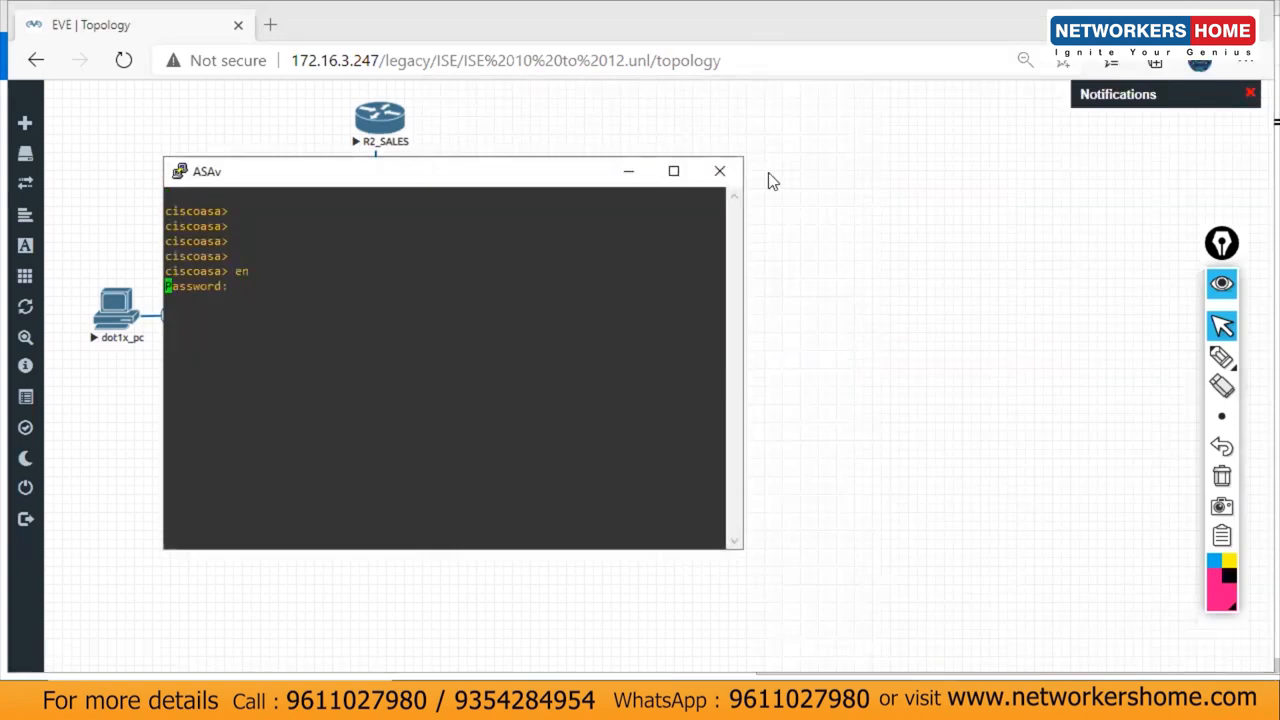
right_click(626, 251)
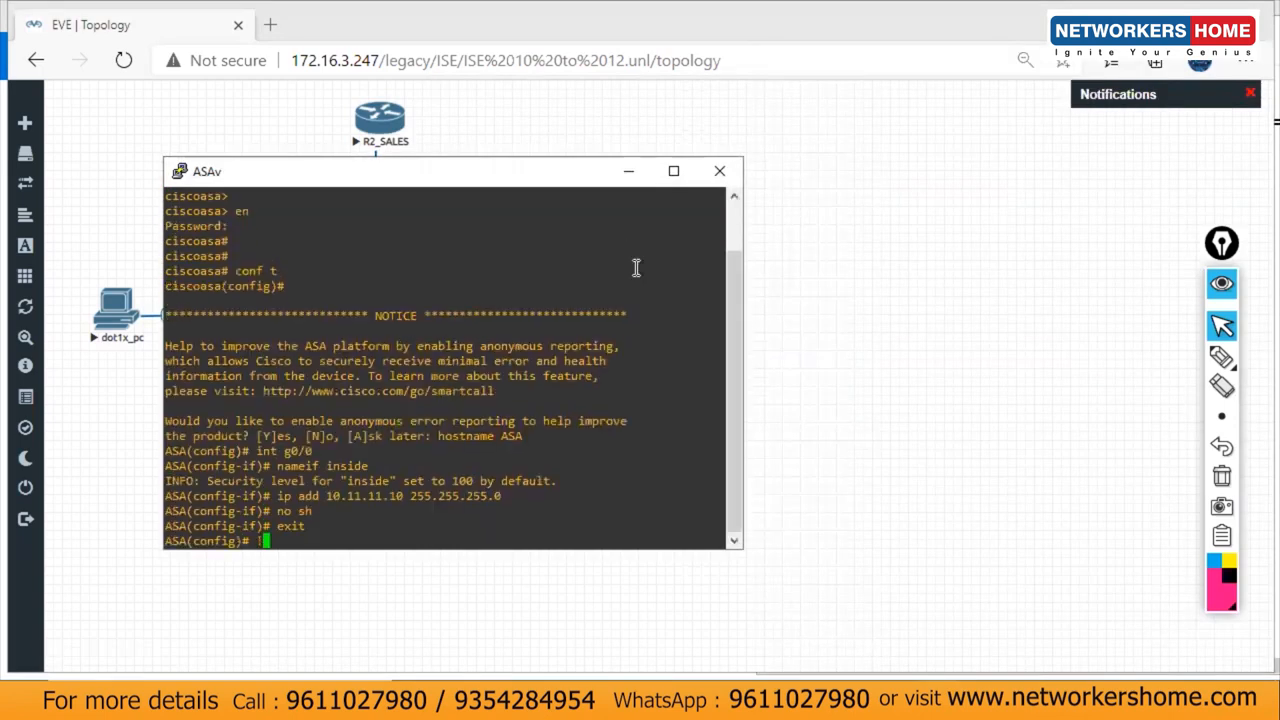
type("wr")
key("Return")
key("Return")
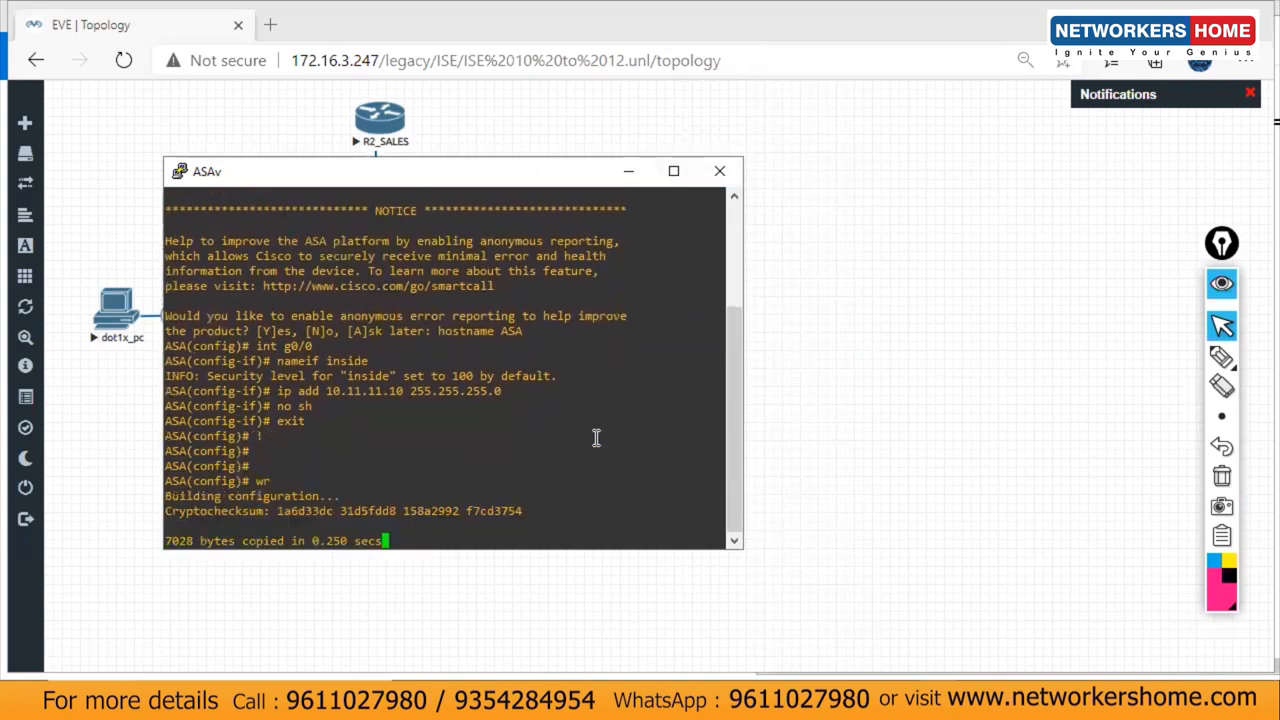
left_click(638, 174)
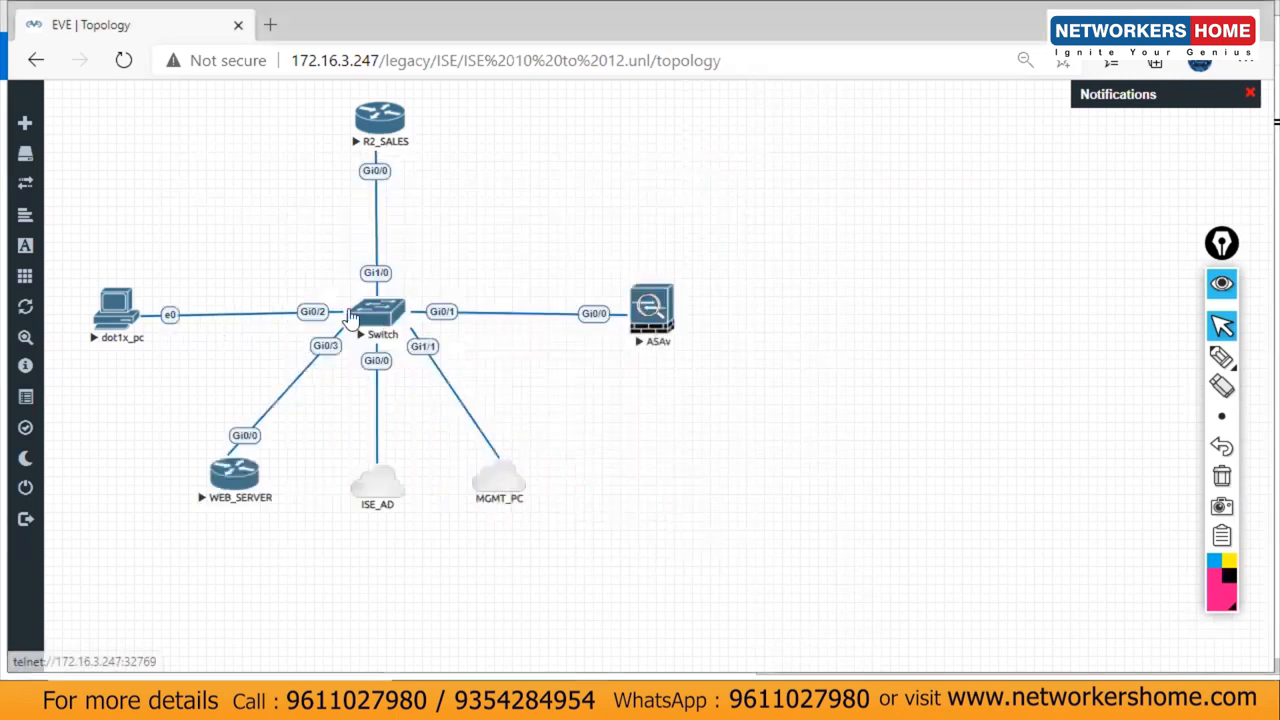
Step: Open the WEB_SERVER and R2_SALES consoles and decline the initial configuration dialog on both
left_click(250, 480)
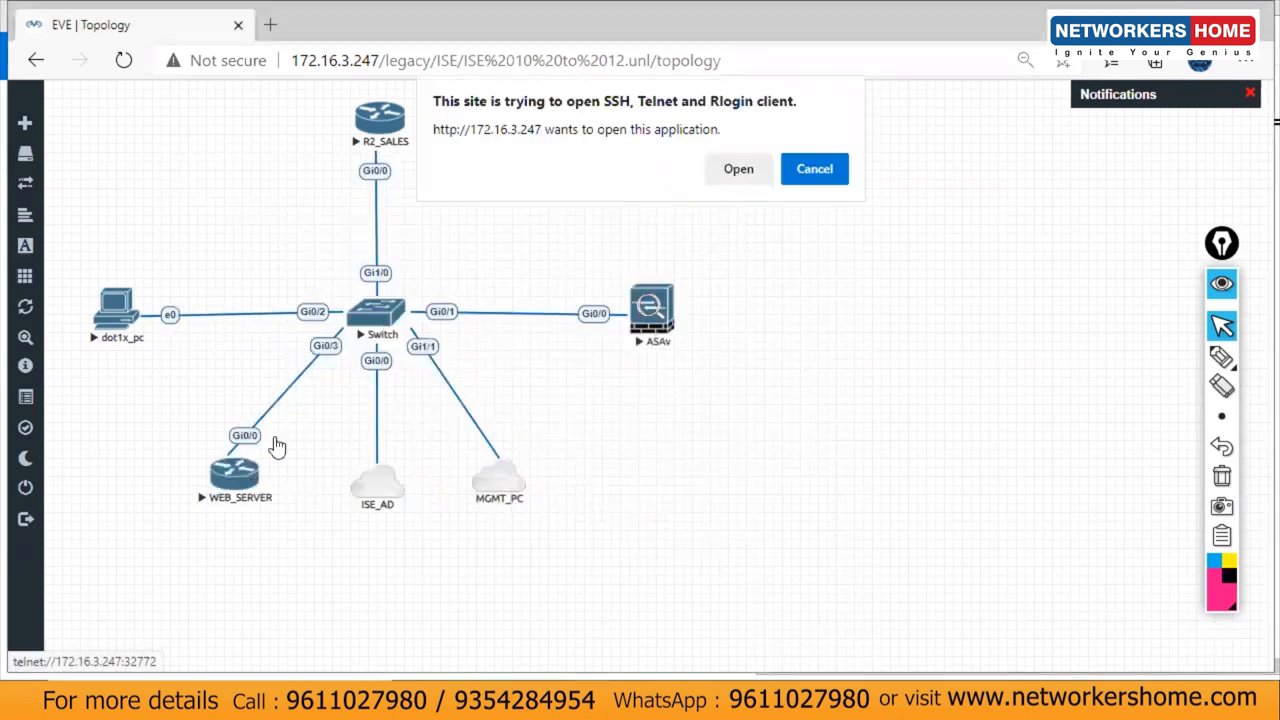
left_click(716, 174)
key("Return")
key("Return")
key("Return")
key("Return")
type("no")
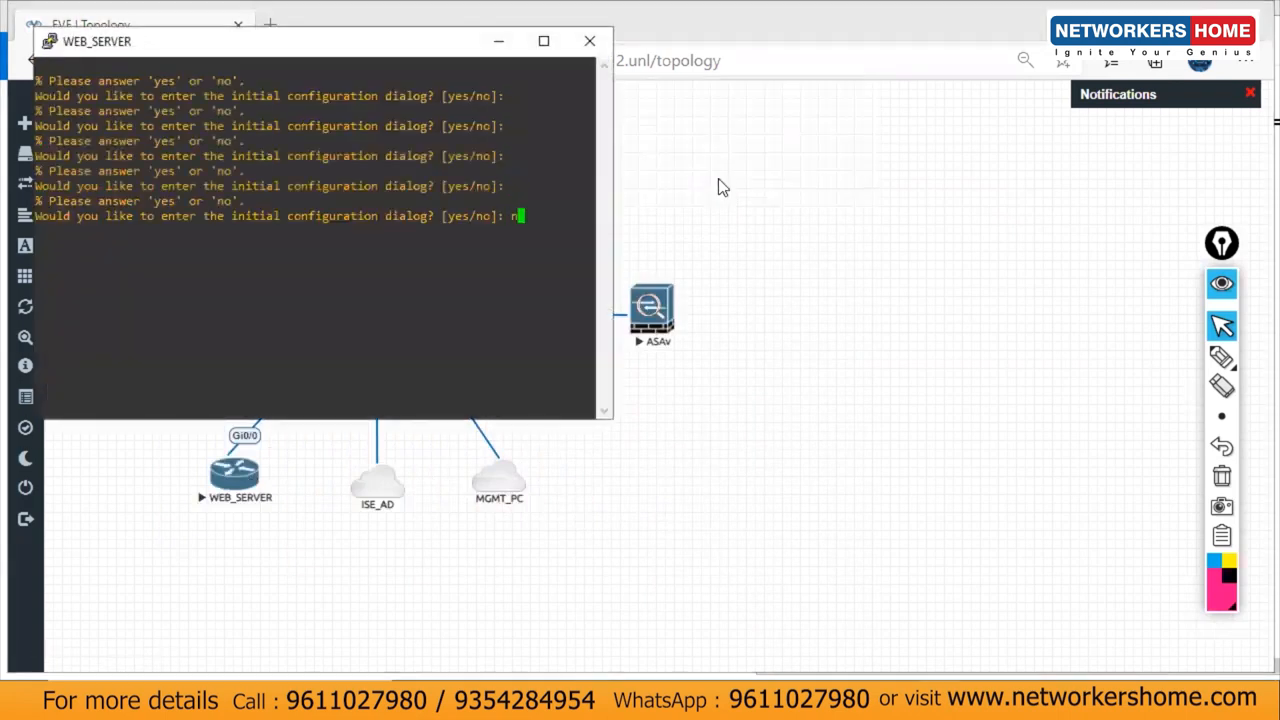
left_click(762, 378)
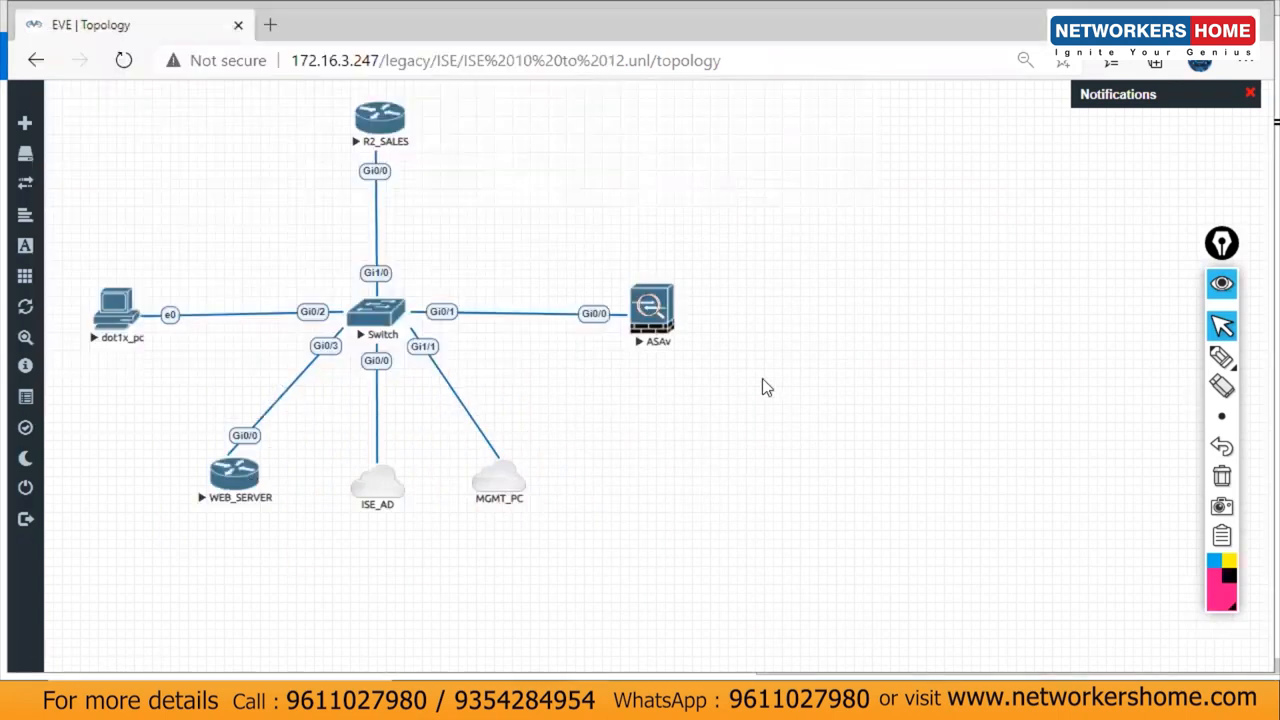
left_click(380, 118)
left_click(752, 176)
key("Return")
key("Return")
key("Return")
type("o")
key("Return")
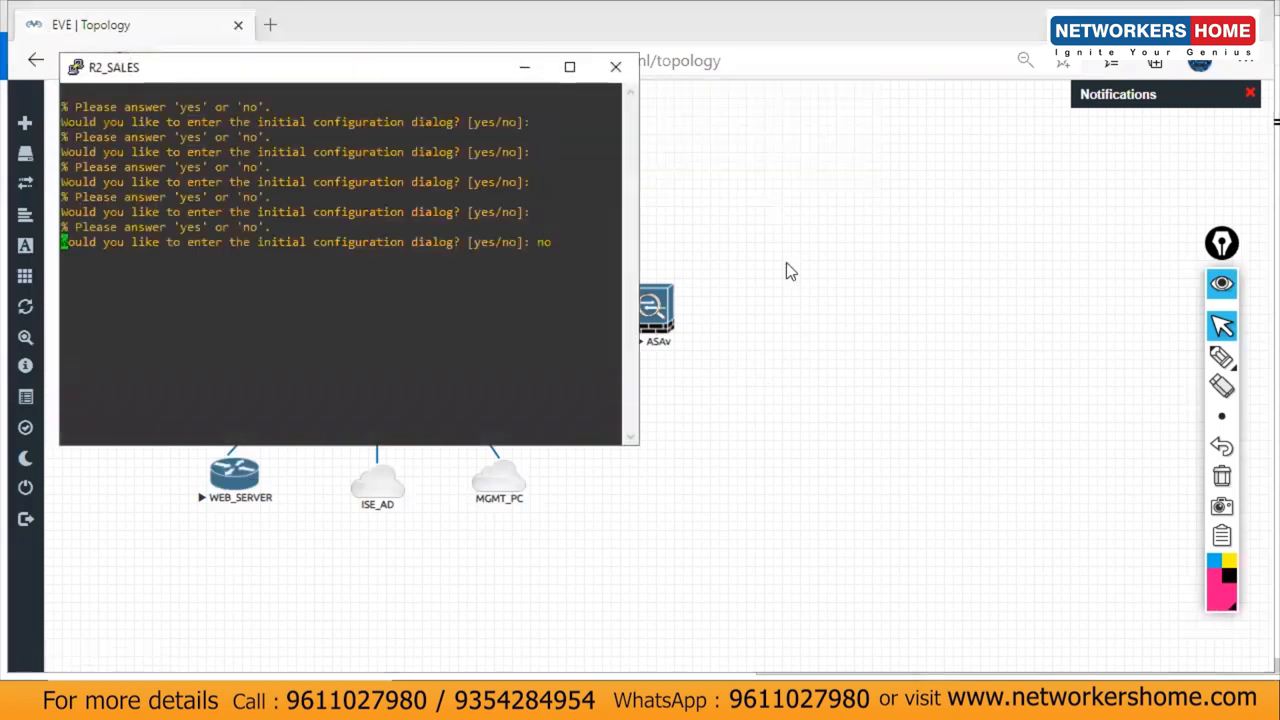
Step: Paste the R2_SALES block from Notepad into the R2_SALES console, then minimize it
key("alt+Tab")
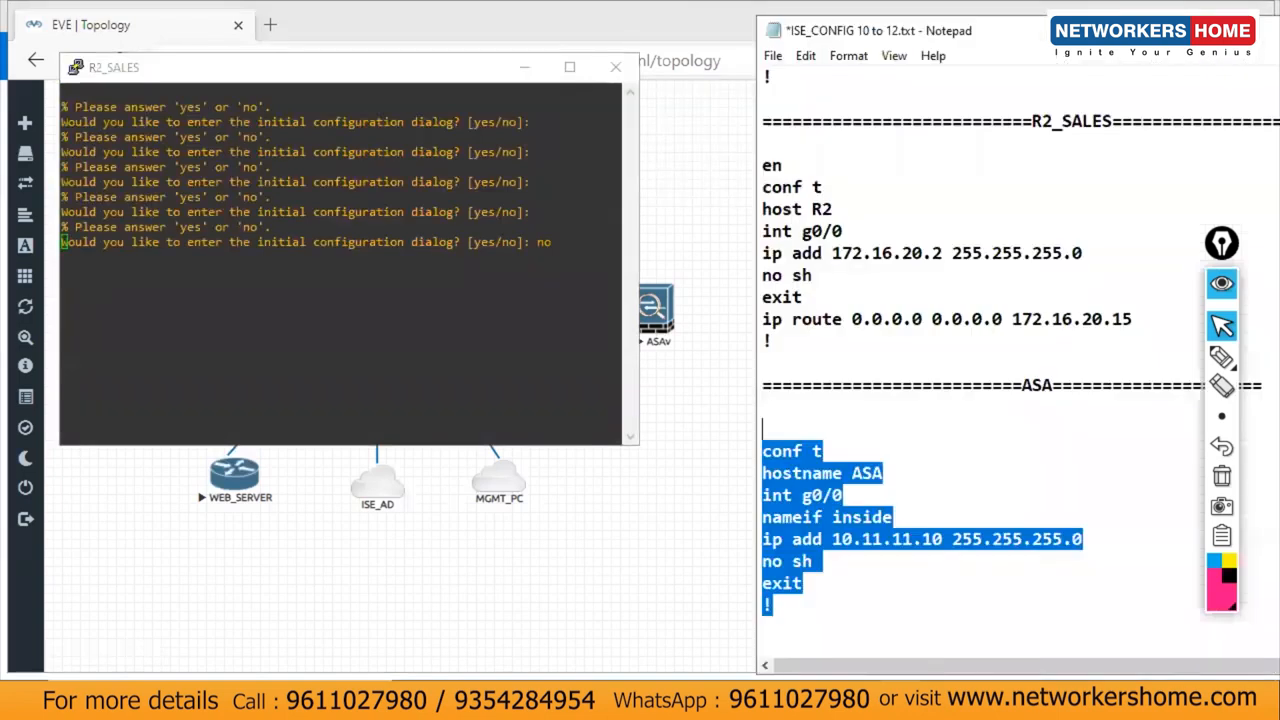
left_click_drag(785, 341, 707, 170)
key("ctrl+c")
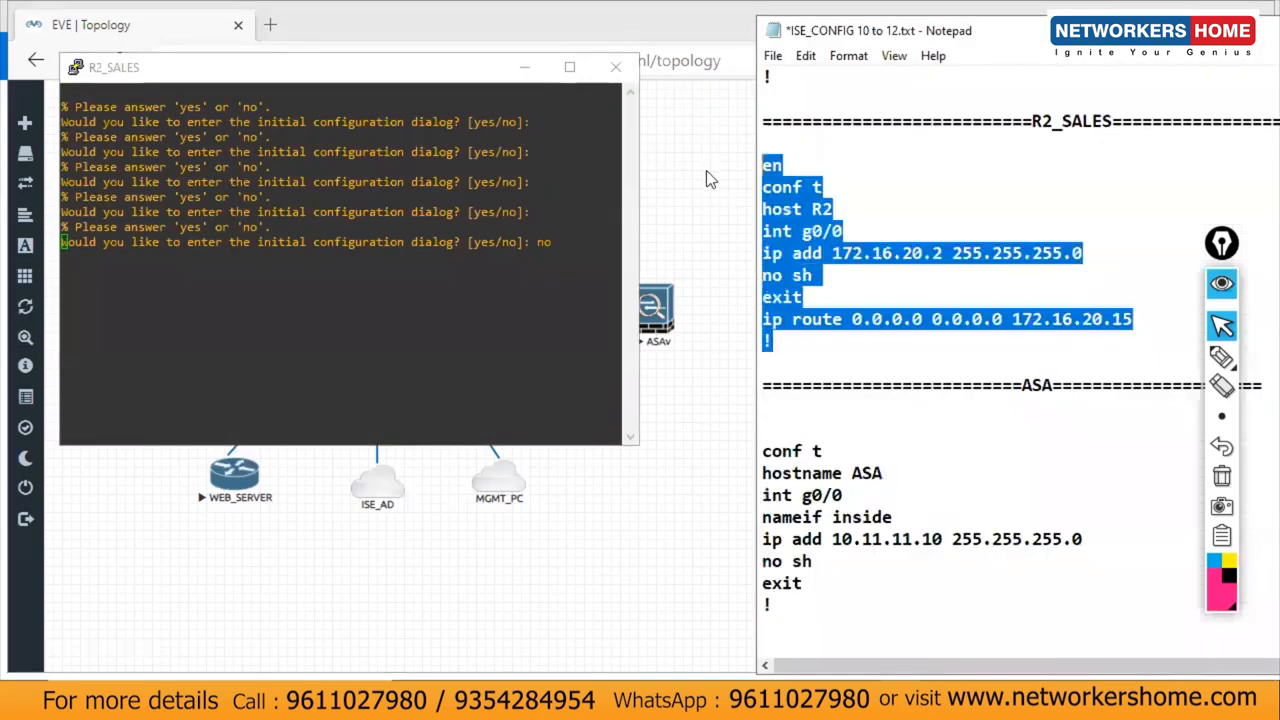
left_click(1003, 700)
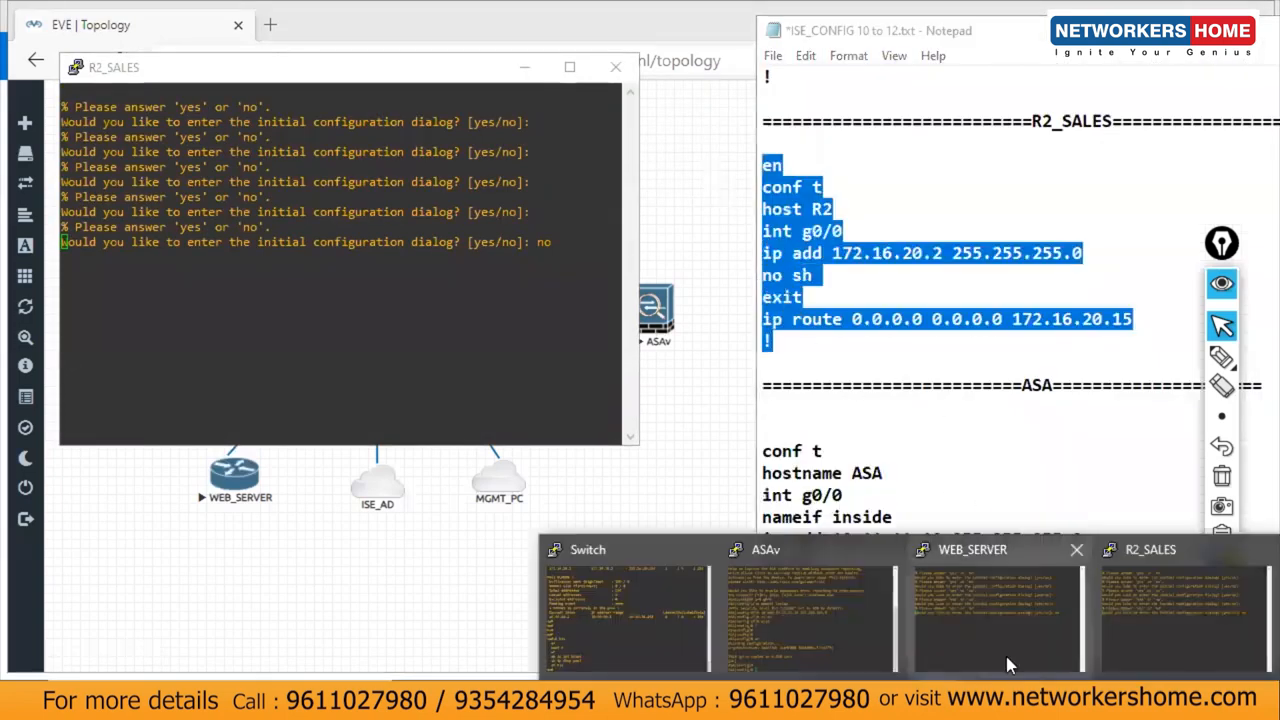
left_click(1133, 618)
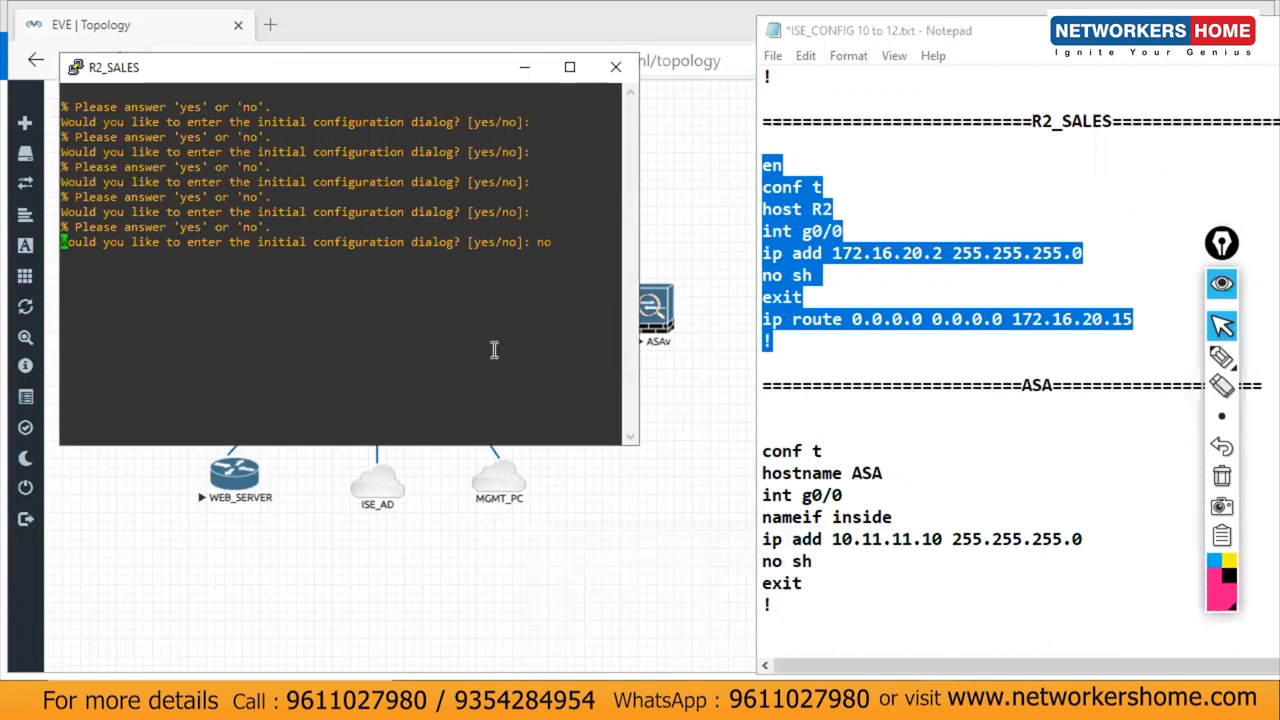
key("Return")
key("Return")
key("Return")
key("Return")
key("Return")
key("Return")
key("Return")
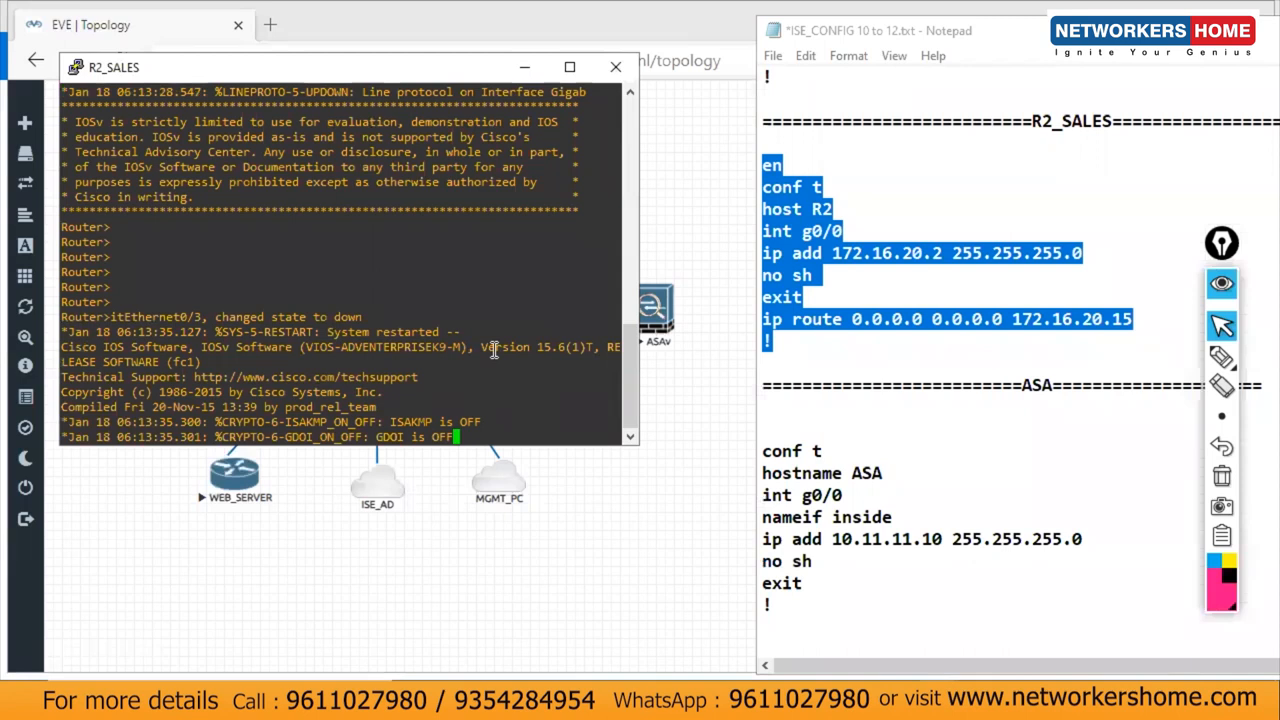
key("Return")
key("Return")
key("Return")
key("Return")
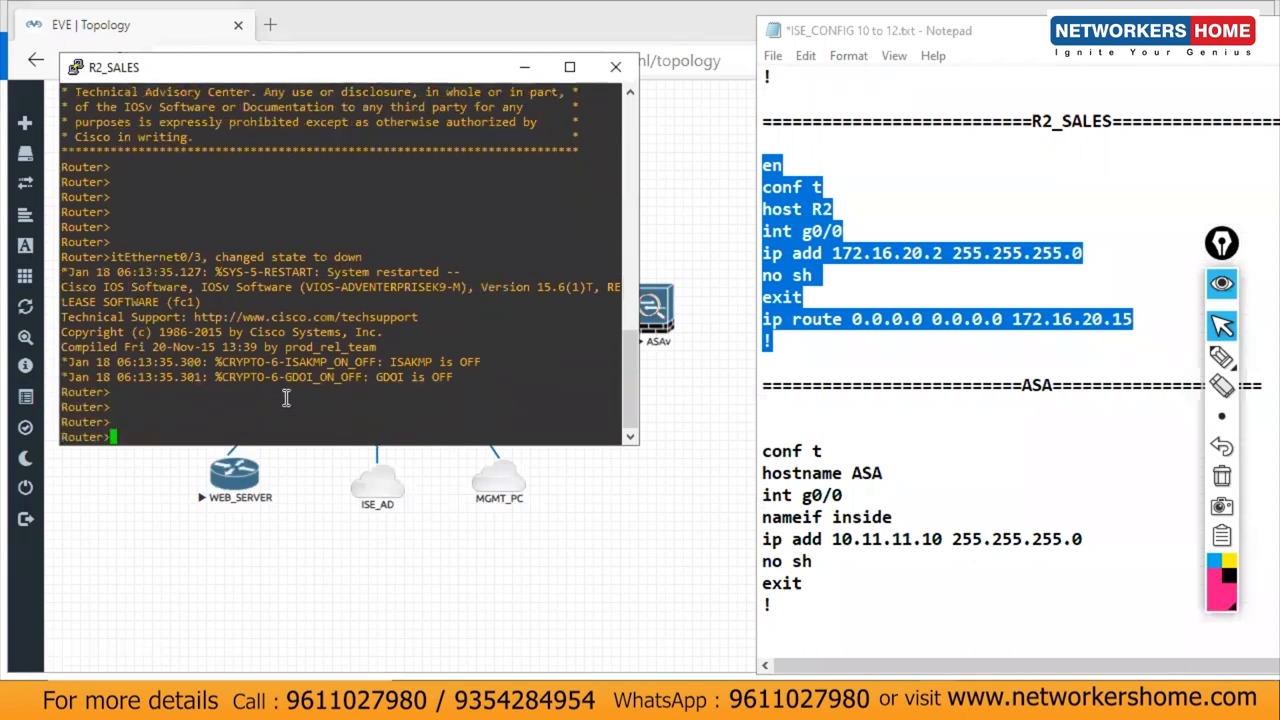
right_click(286, 398)
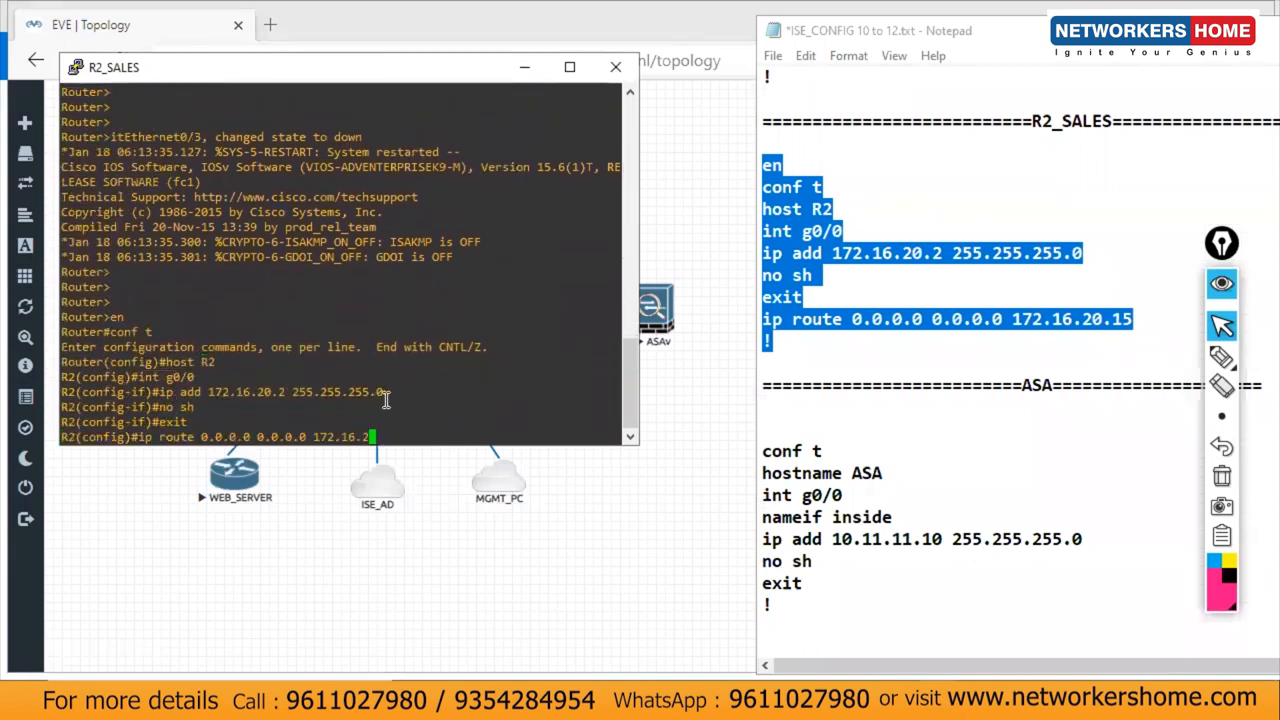
left_click(526, 67)
left_click_drag(786, 105, 736, 288)
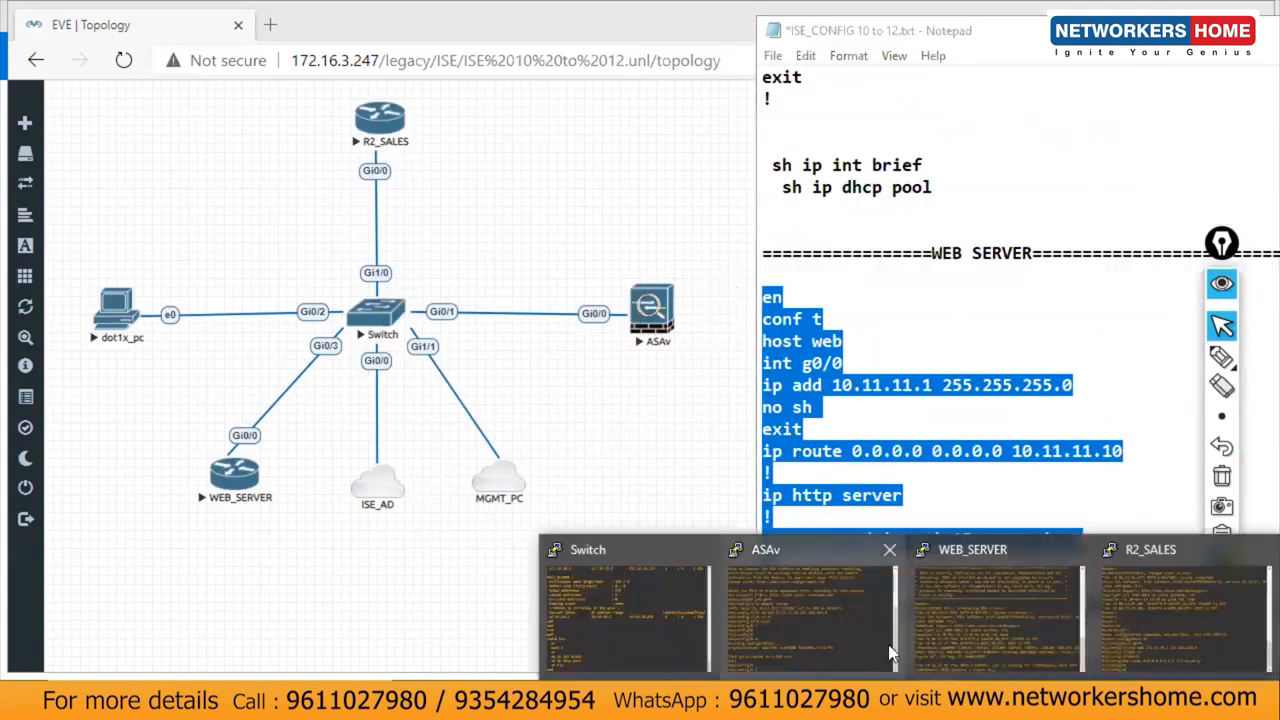
Step: Paste the WEB SERVER configuration into the WEB_SERVER console and save it with do wr
left_click(966, 612)
key("Return")
key("Return")
key("Return")
key("Return")
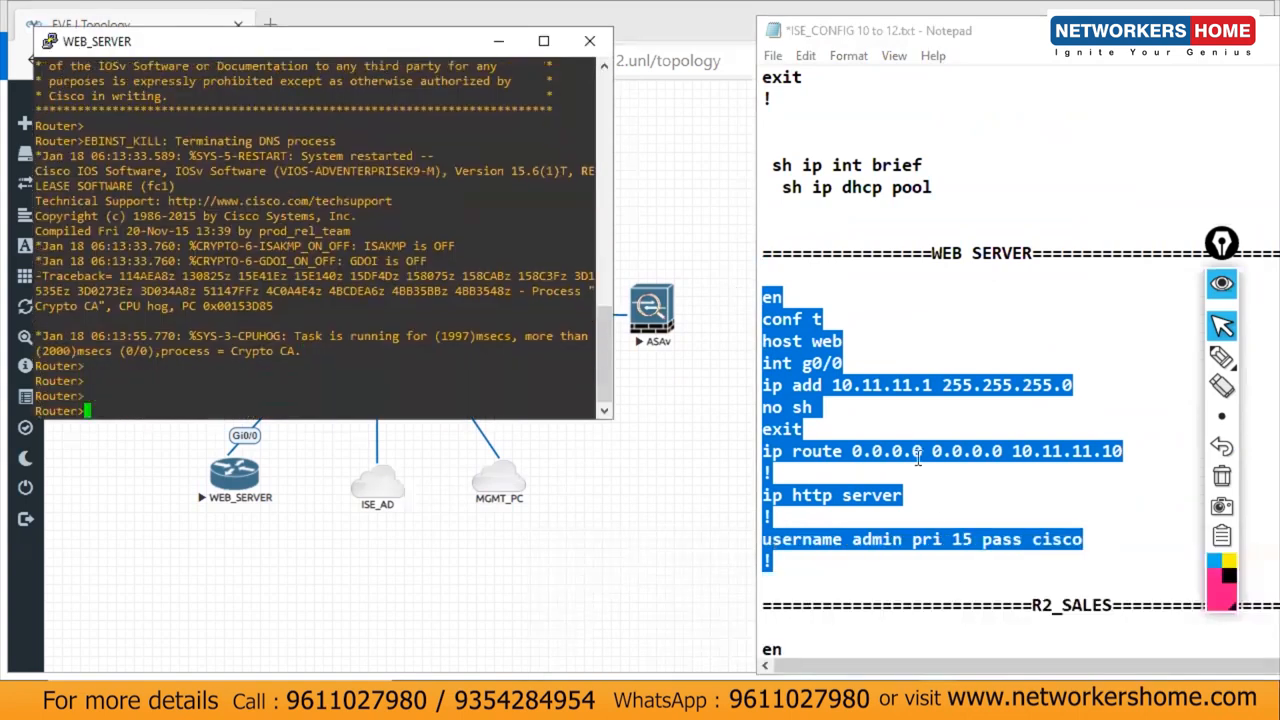
right_click(489, 348)
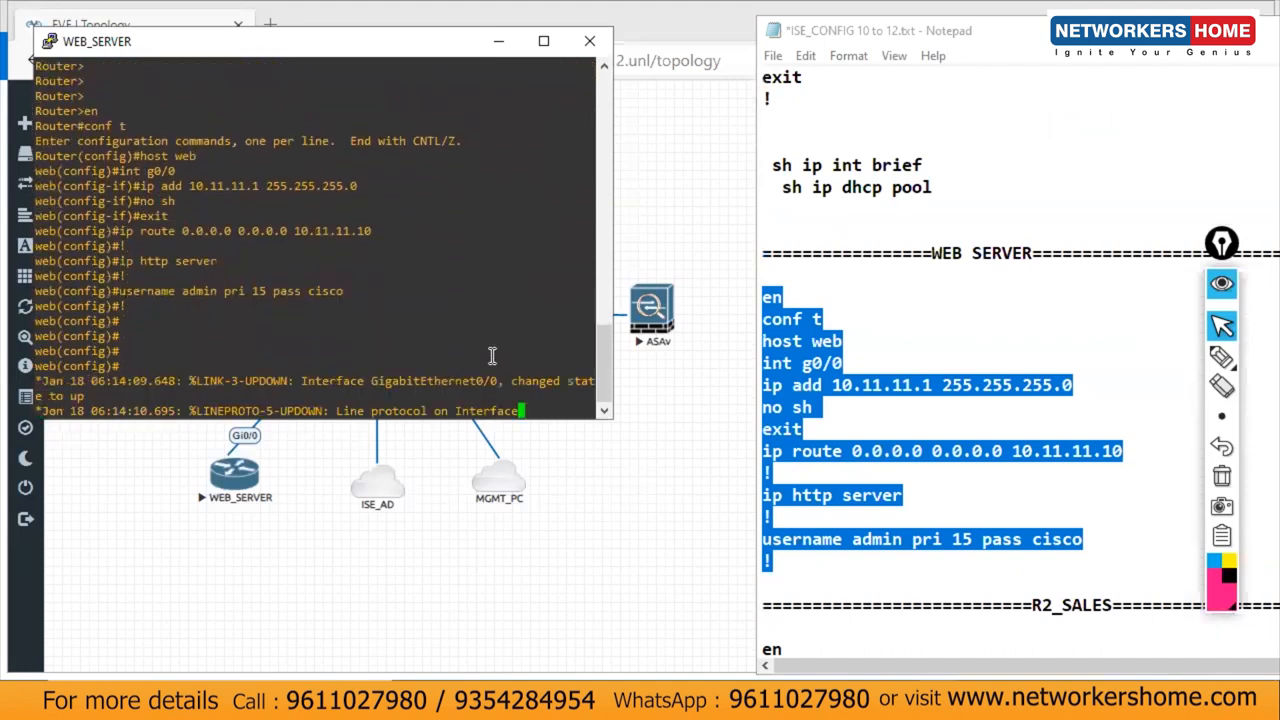
type("do wr")
key("Return")
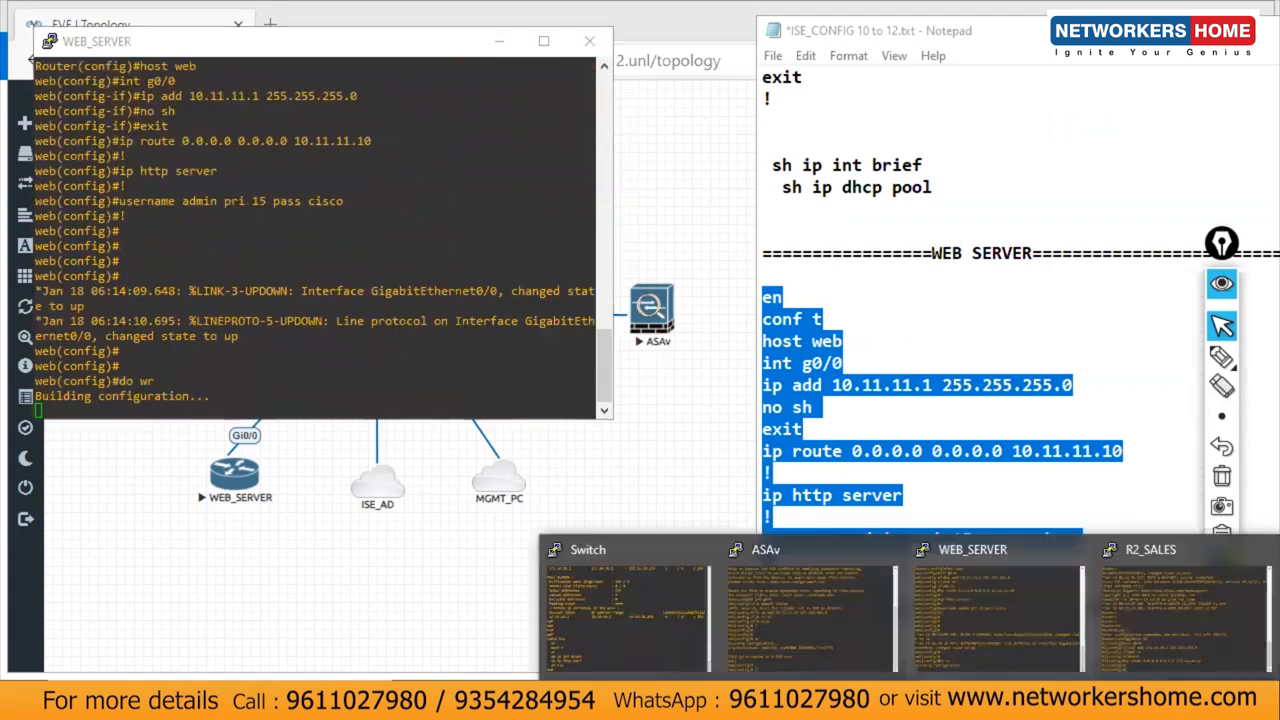
Step: Save the R2_SALES running configuration with do wr
left_click(1166, 602)
key("Return")
key("Return")
key("Return")
key("Return")
key("Return")
type("do wr")
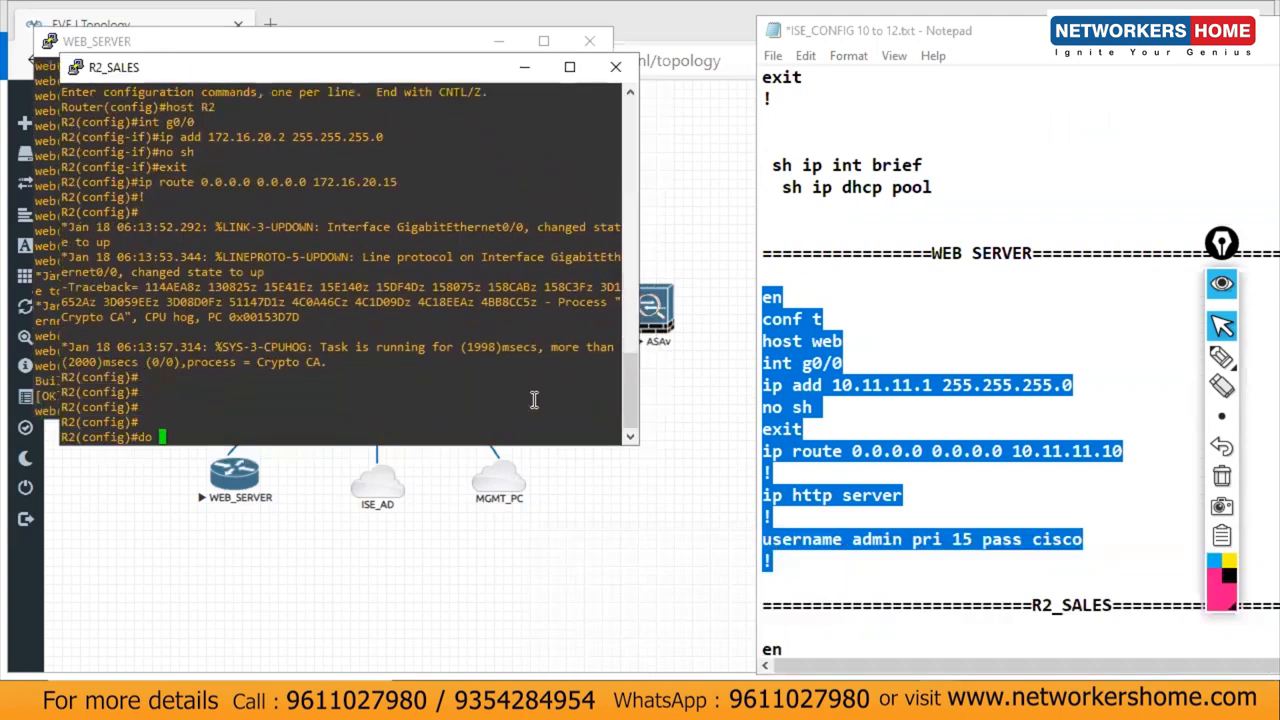
key("Return")
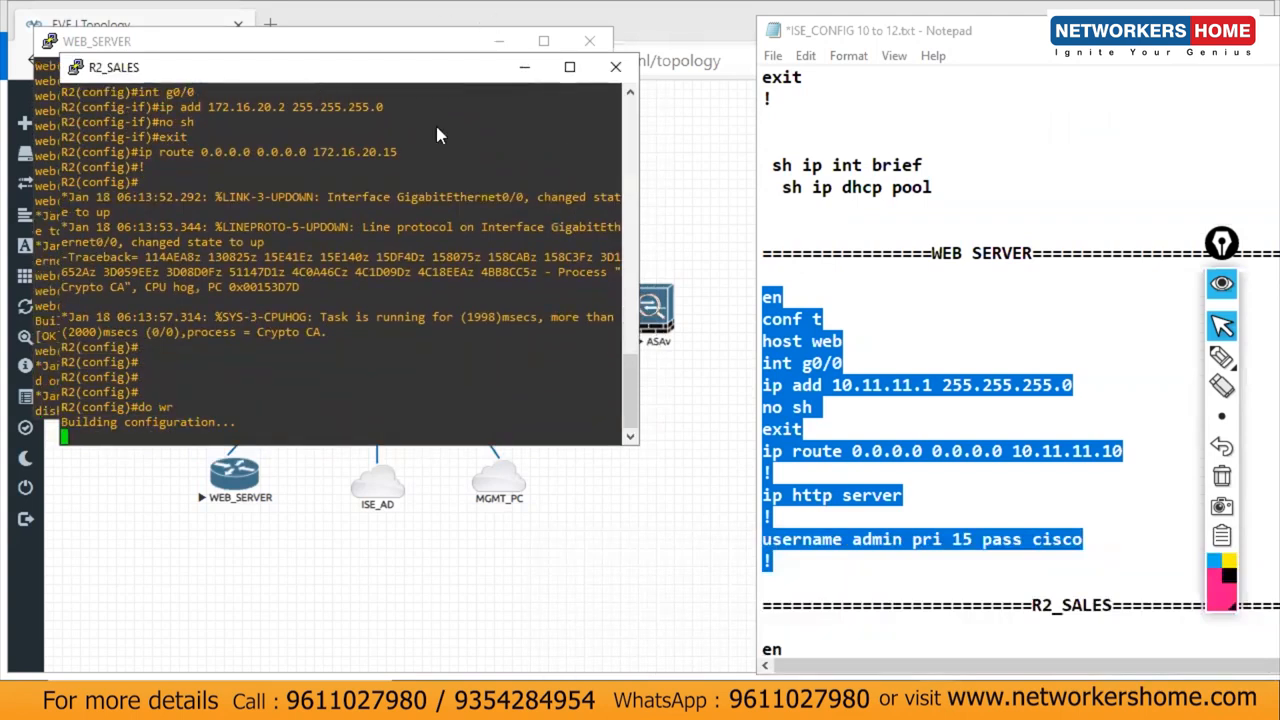
Step: Minimize the R2_SALES and WEB_SERVER consoles and save the Notepad config file
left_click(524, 67)
left_click(499, 41)
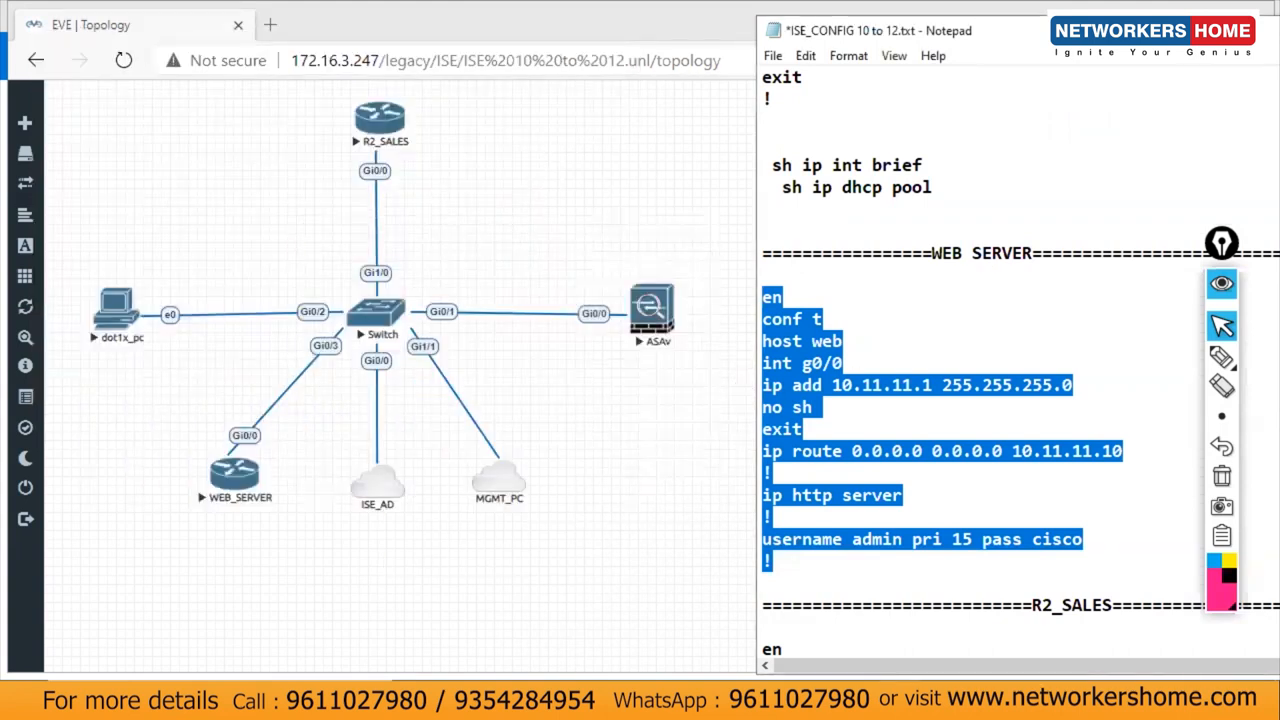
left_click_drag(1228, 31, 1064, 26)
left_click(1076, 190)
key("ctrl+s")
Step: Minimize the config file and switch to the ISE1 VM, now configuring the system after 532 packages
left_click(1197, 25)
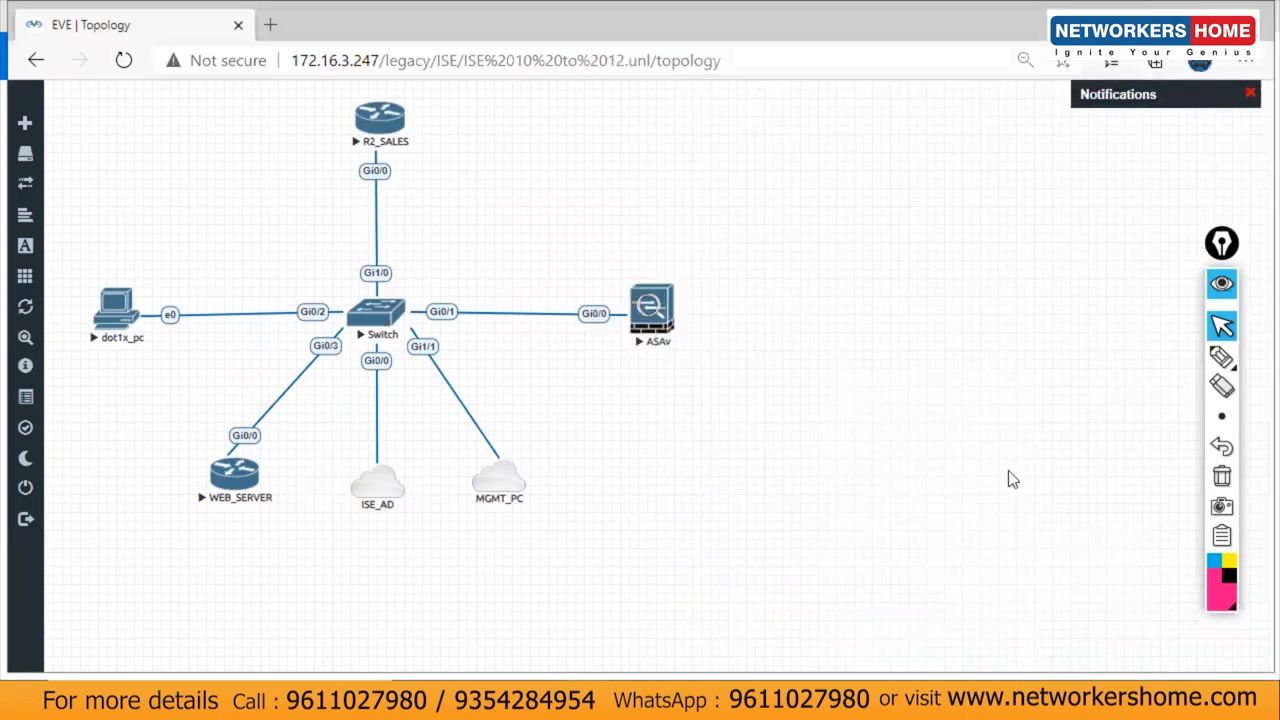
mouse_move(707, 705)
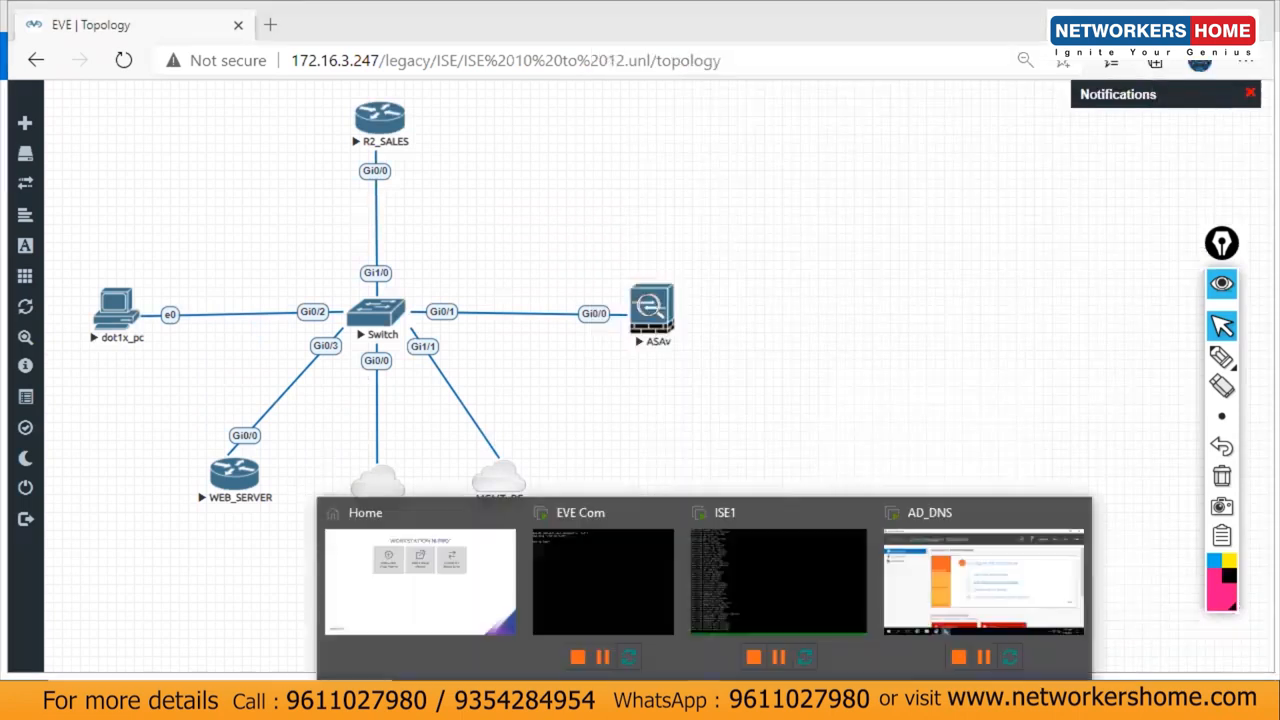
left_click(837, 560)
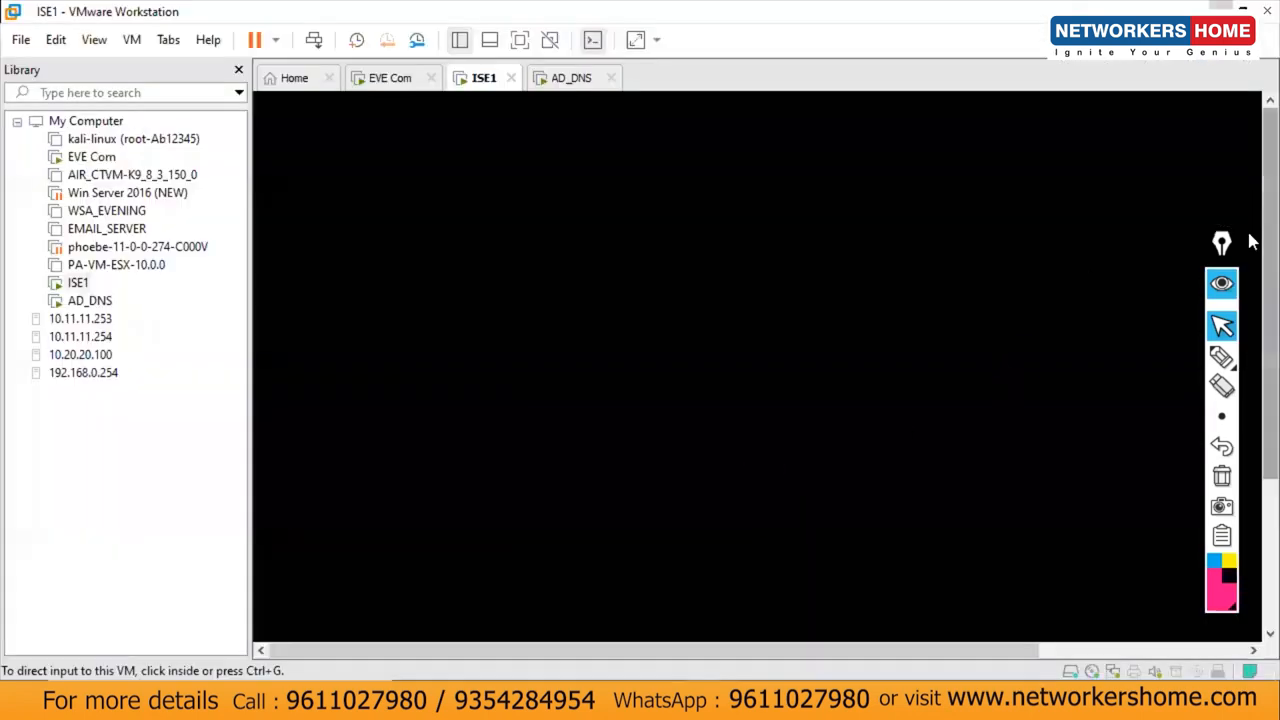
left_click(1000, 380)
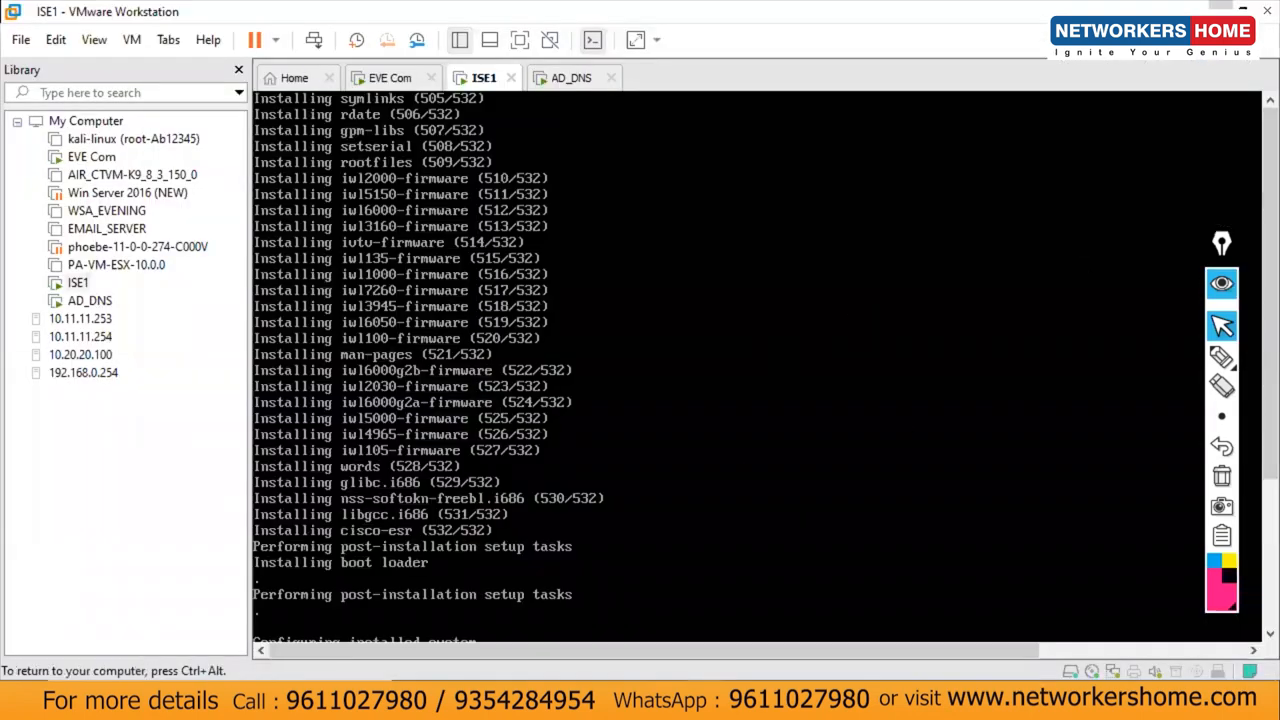
key("ctrl+alt")
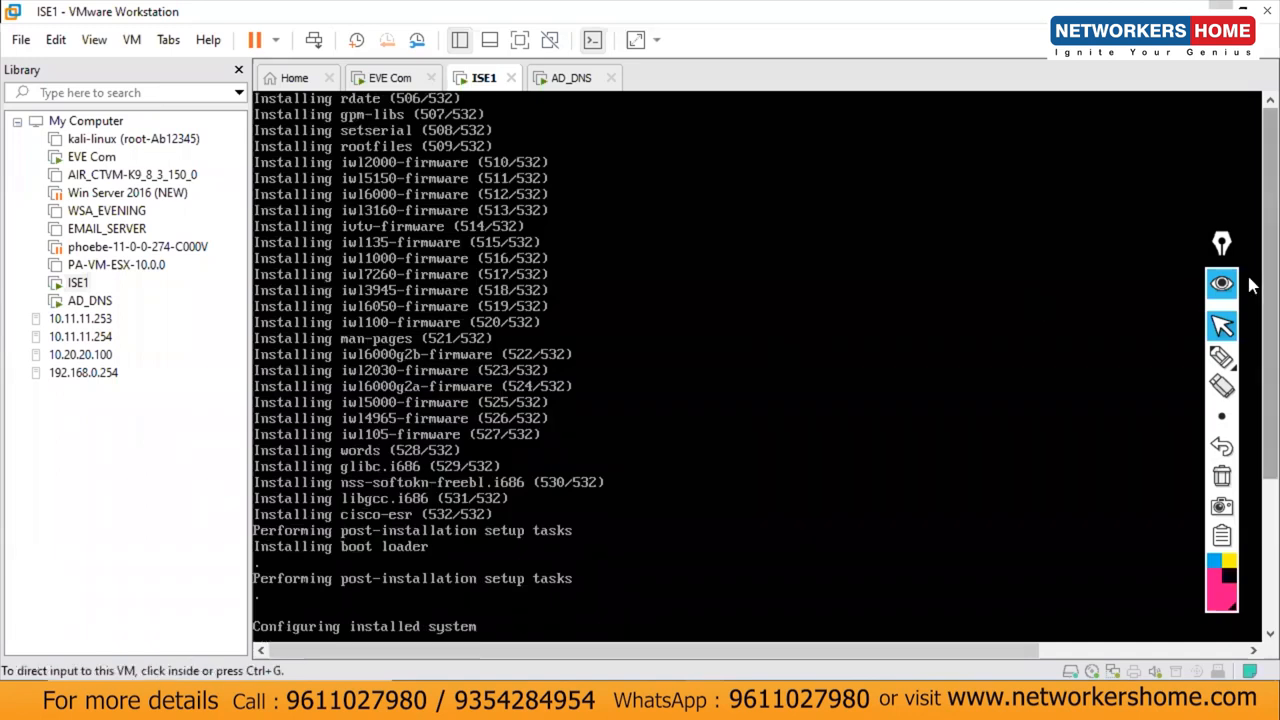
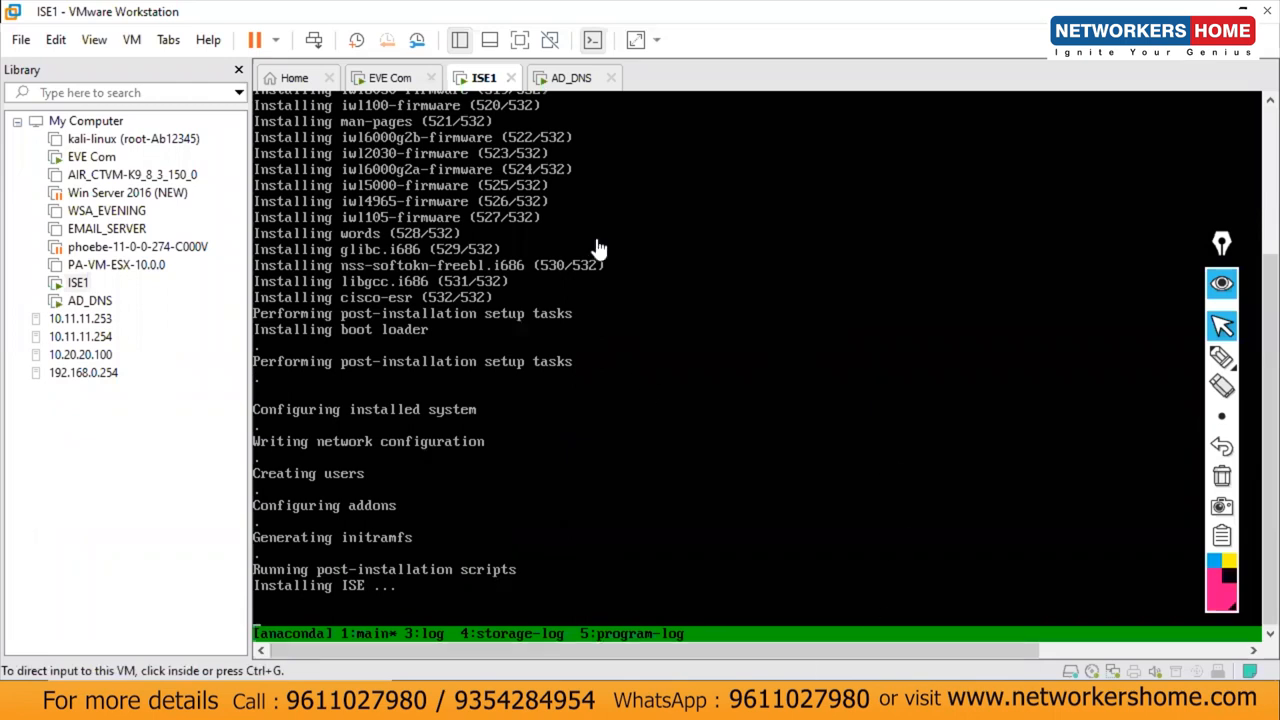
Step: Switch to the AD_DNS virtual machine's console in VMware Workstation
left_click(565, 88)
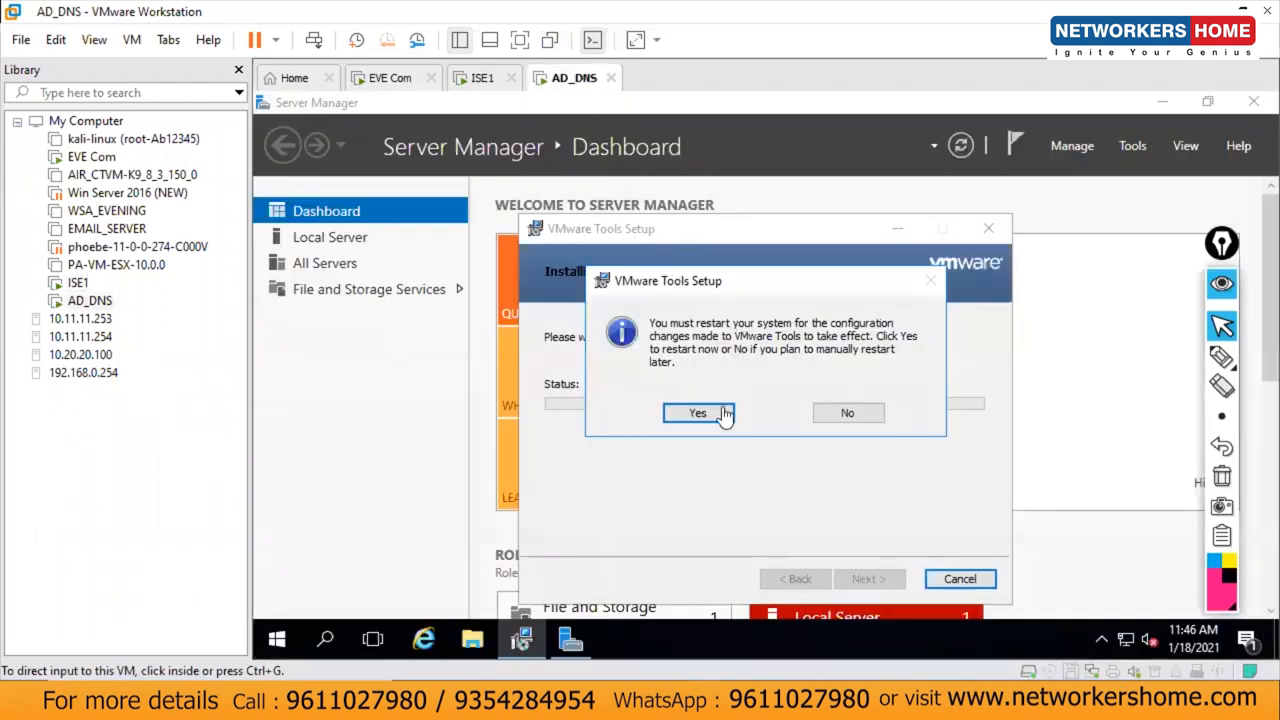
Step: Postpone the VMware Tools restart and disable IPv6 on the Ethernet0 adapter
left_click(874, 414)
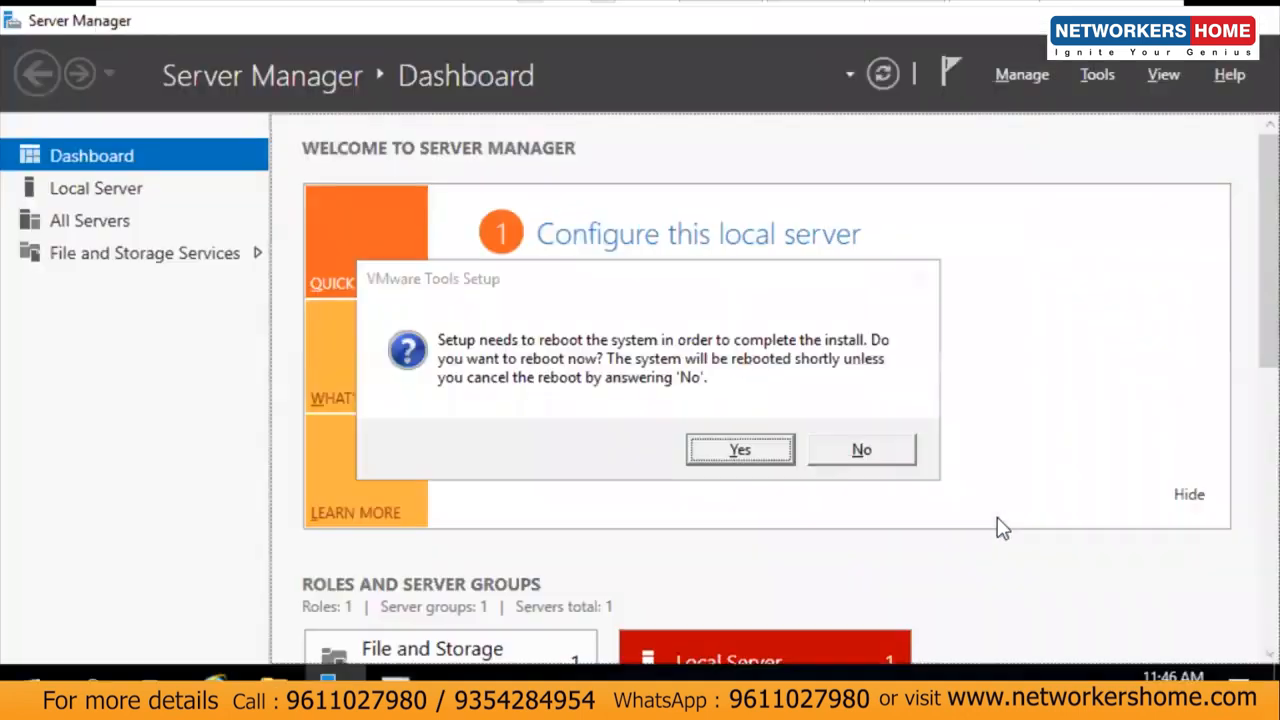
left_click(907, 452)
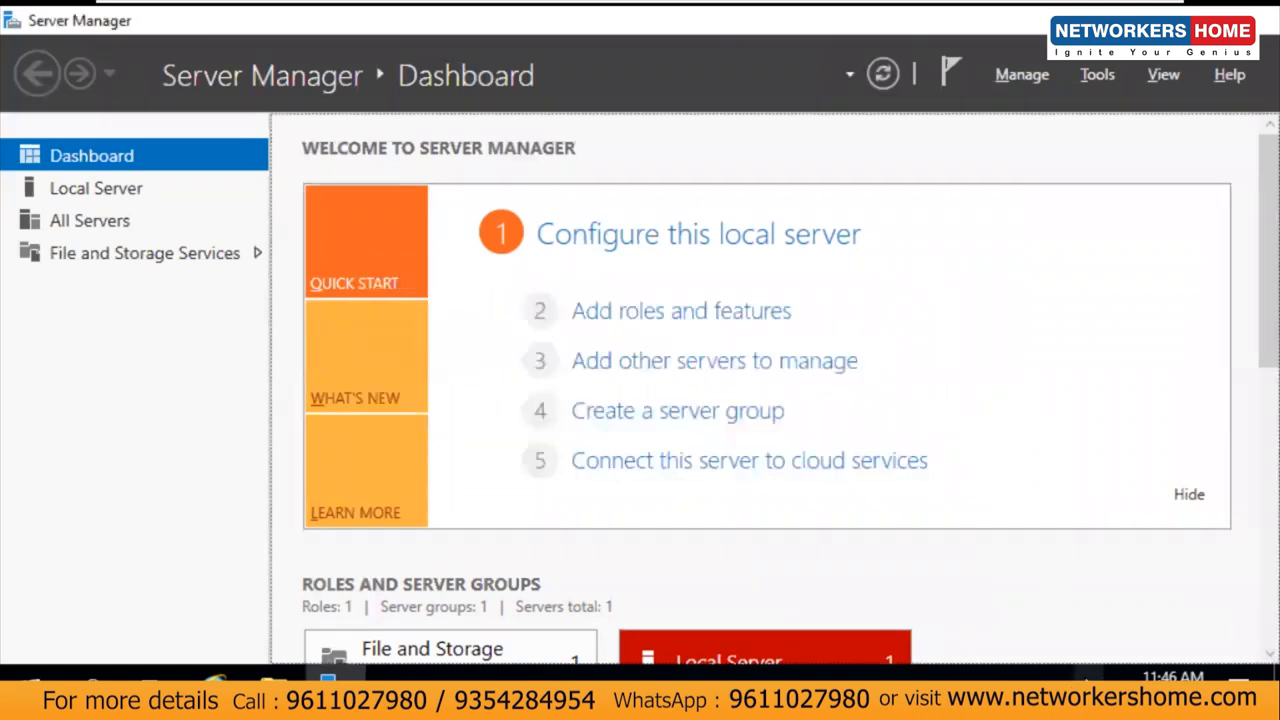
right_click(1090, 680)
left_click(1095, 664)
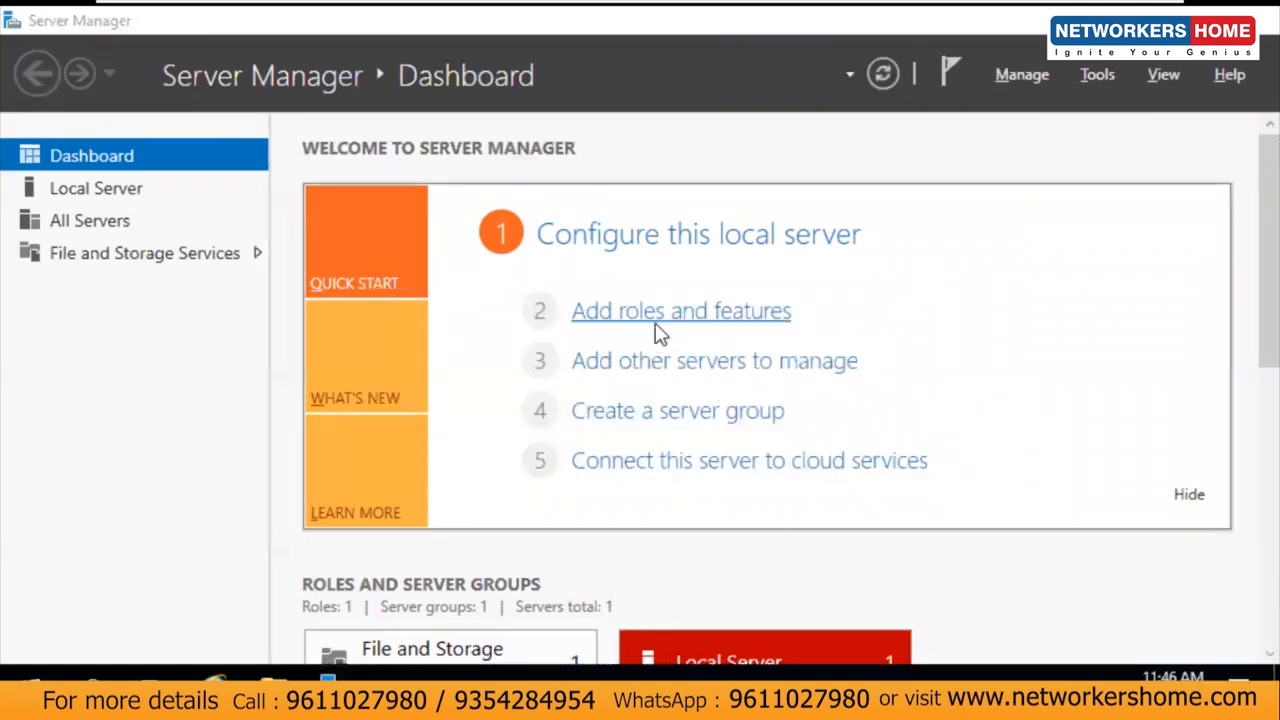
left_click(957, 214)
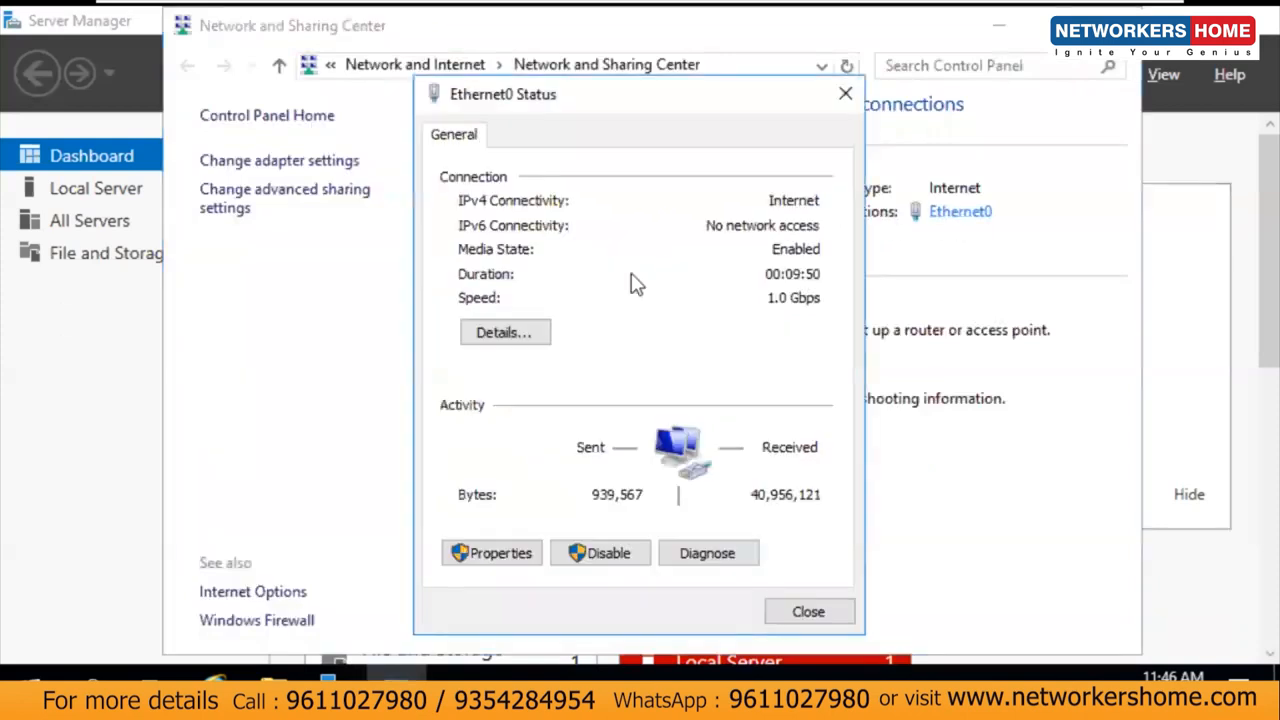
left_click(473, 556)
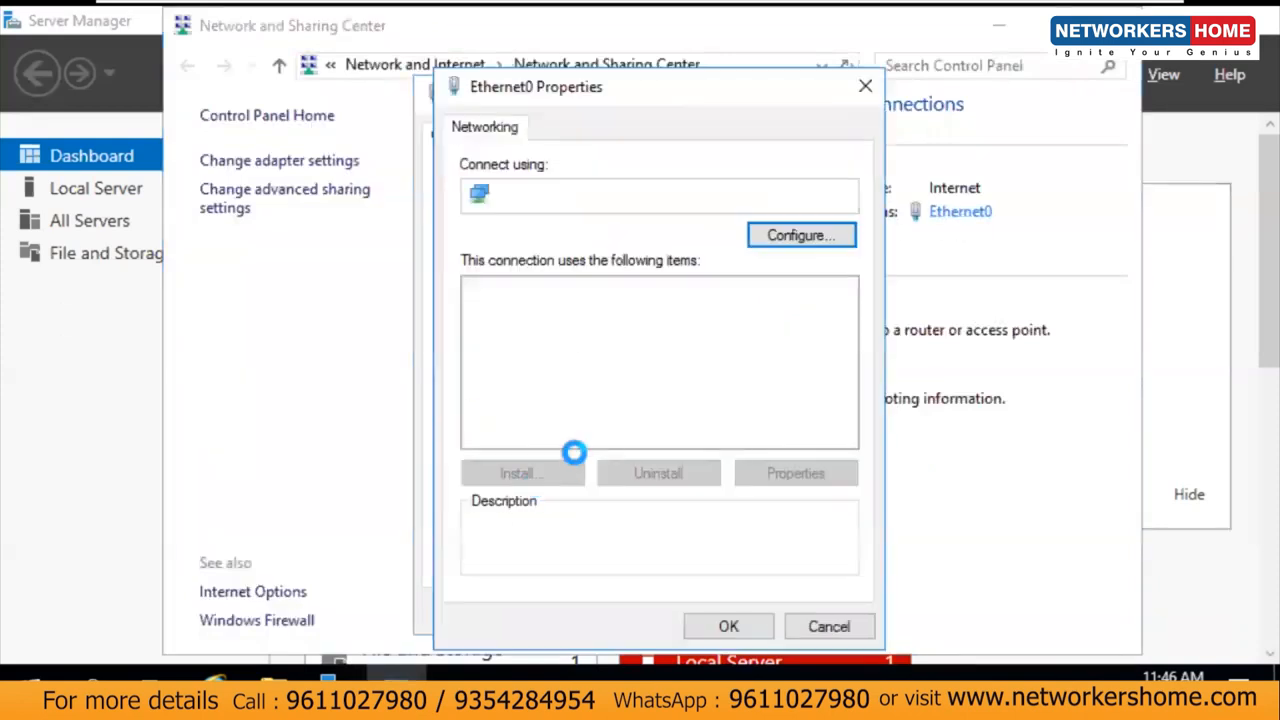
left_click(477, 415)
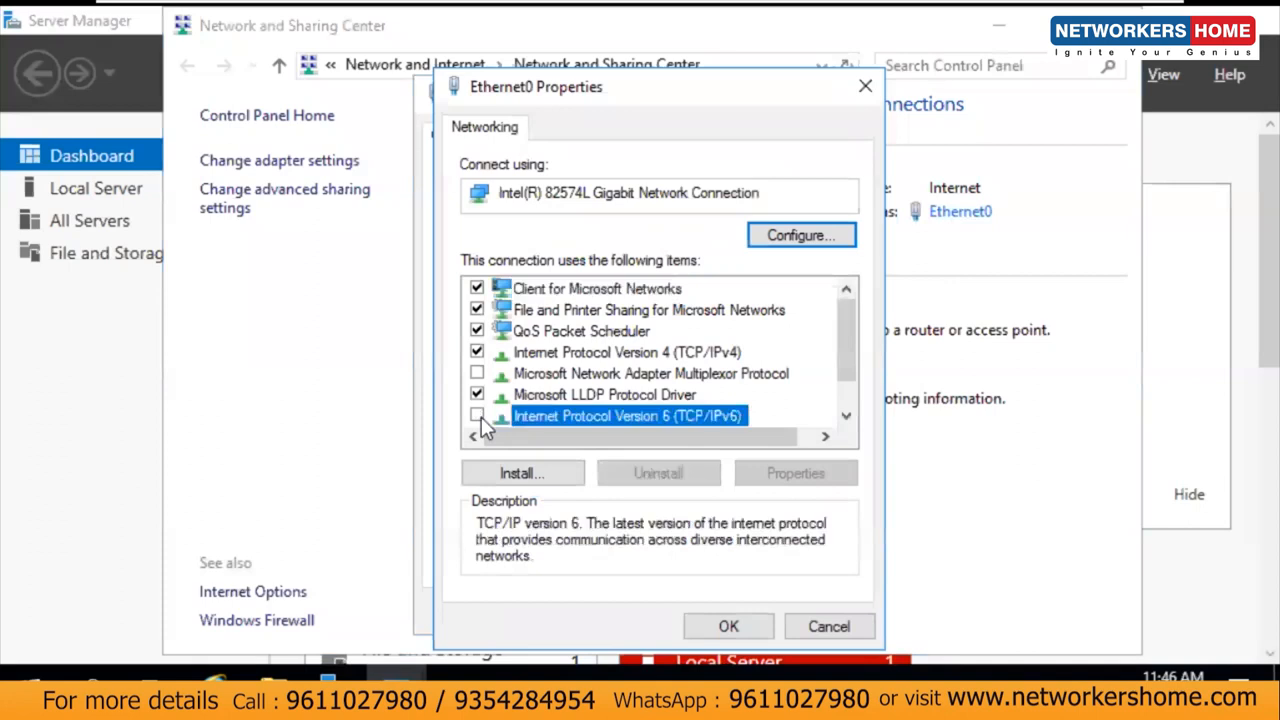
Step: Set Ethernet0 to static IPv4 address 10.11.11.75 with subnet mask 255.255.255.0
double_click(575, 352)
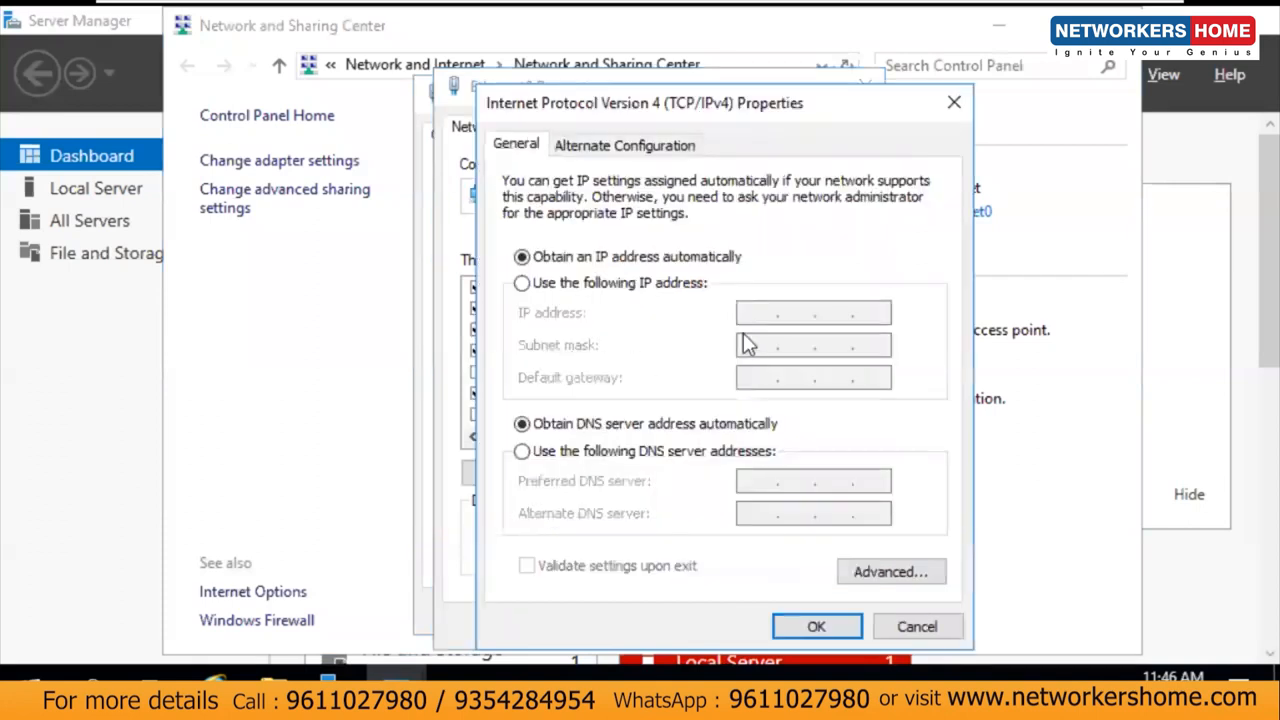
left_click(640, 284)
left_click(776, 316)
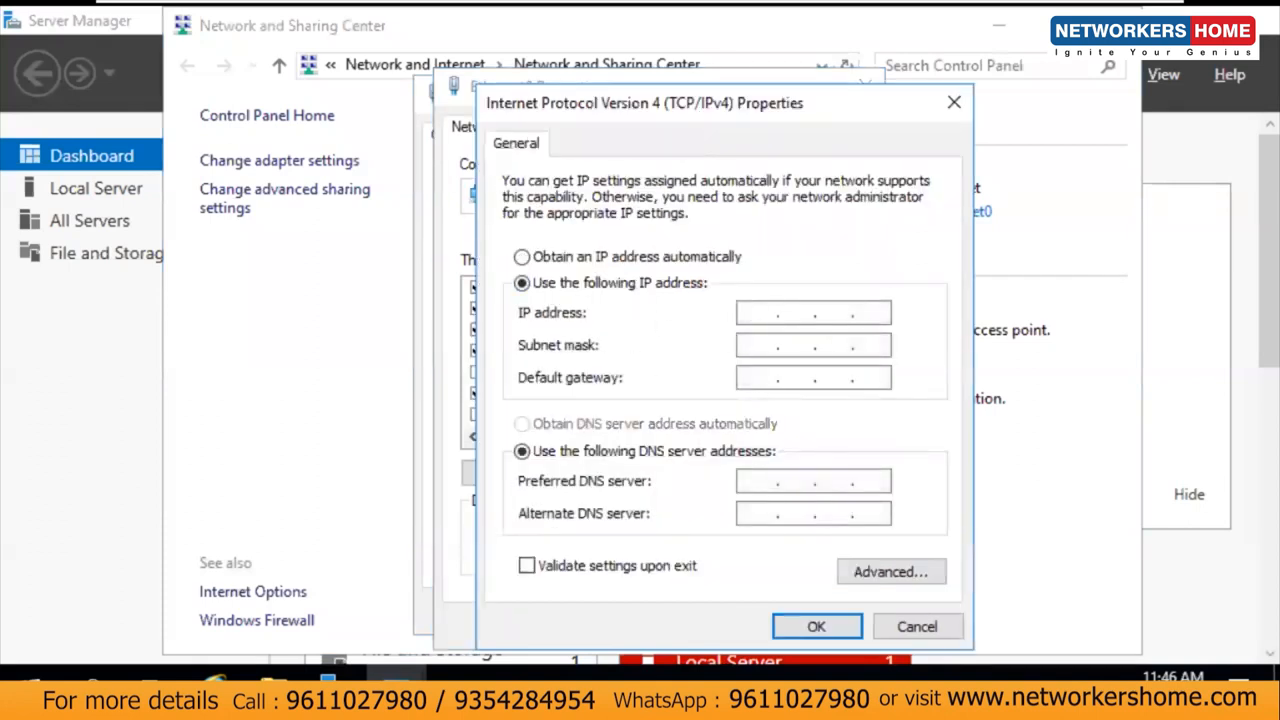
type("10.11.11.75")
key("Tab")
Step: Add gateway 10.11.11.10 and DNS server 10.11.11.75, then apply the adapter settings
key("Tab")
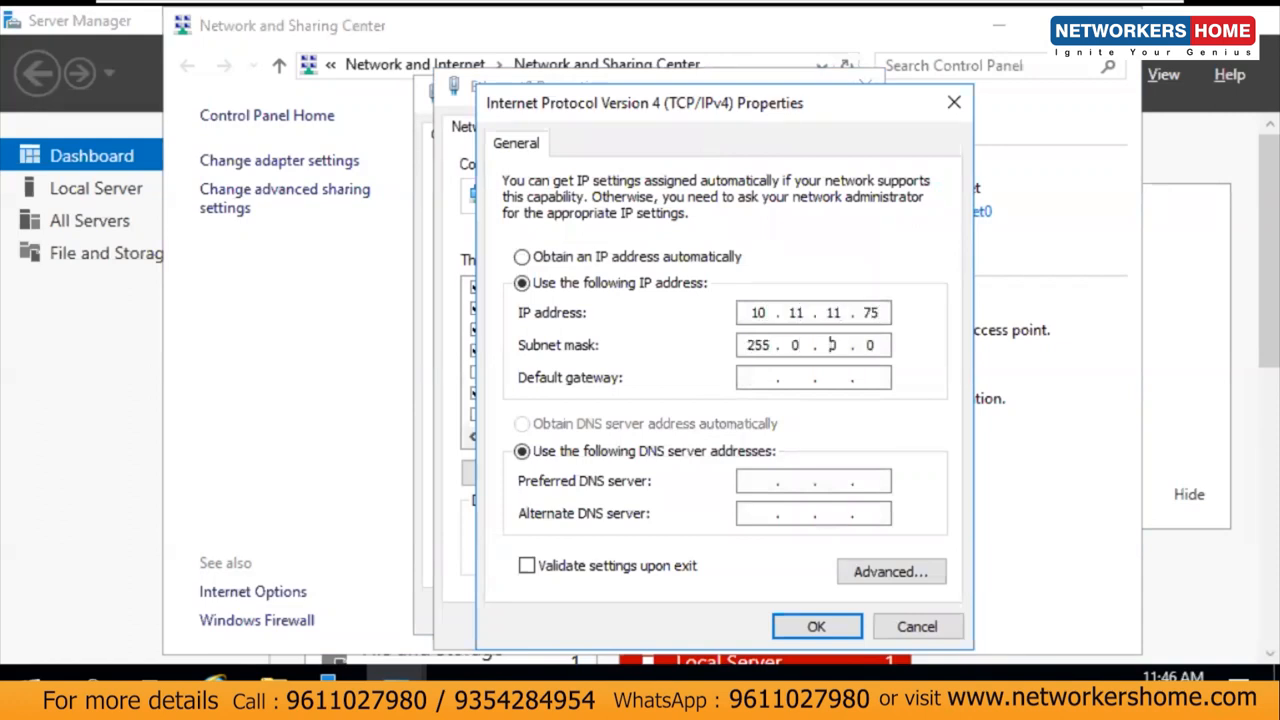
type("26")
key("BackSpace")
type("25525")
left_click(856, 434)
key("BackSpace")
type("510.11.11.1")
key("Tab")
key("Tab")
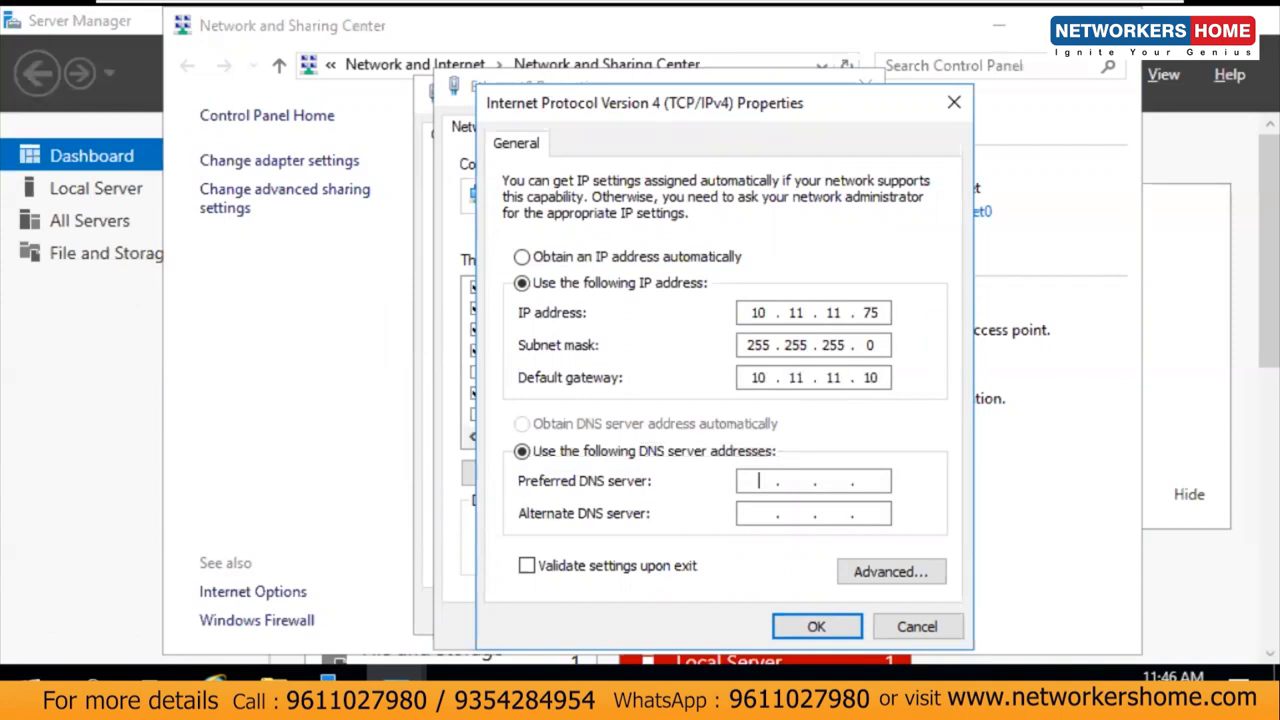
type("10 . 11 . 11 . 75")
left_click(814, 624)
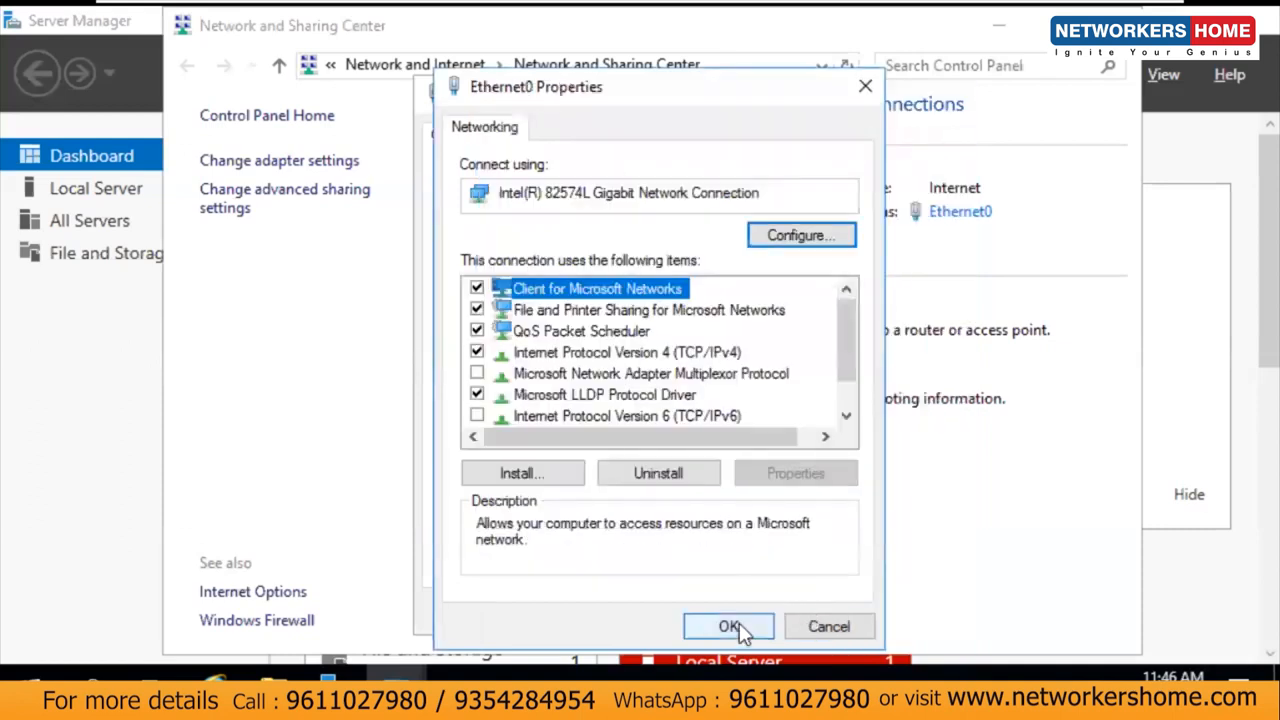
left_click(737, 621)
left_click(800, 615)
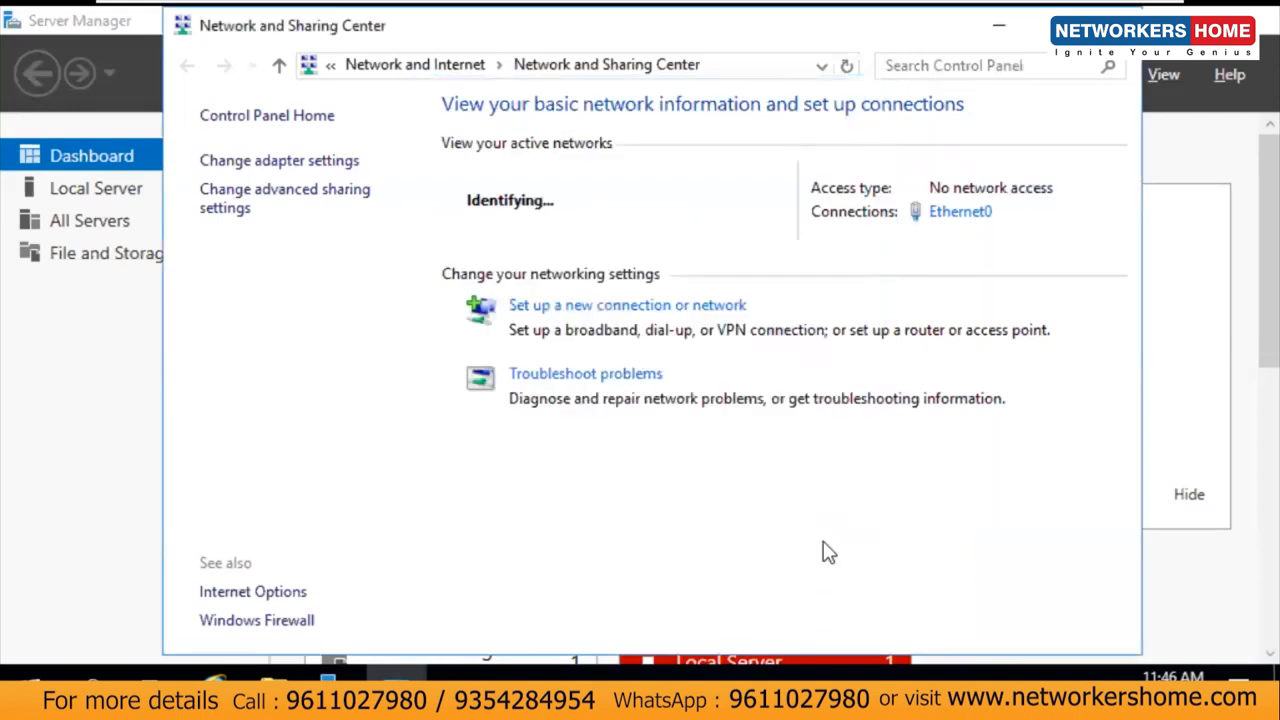
Step: Turn off Windows Firewall for private and public networks, then minimize Server Manager
left_click(272, 622)
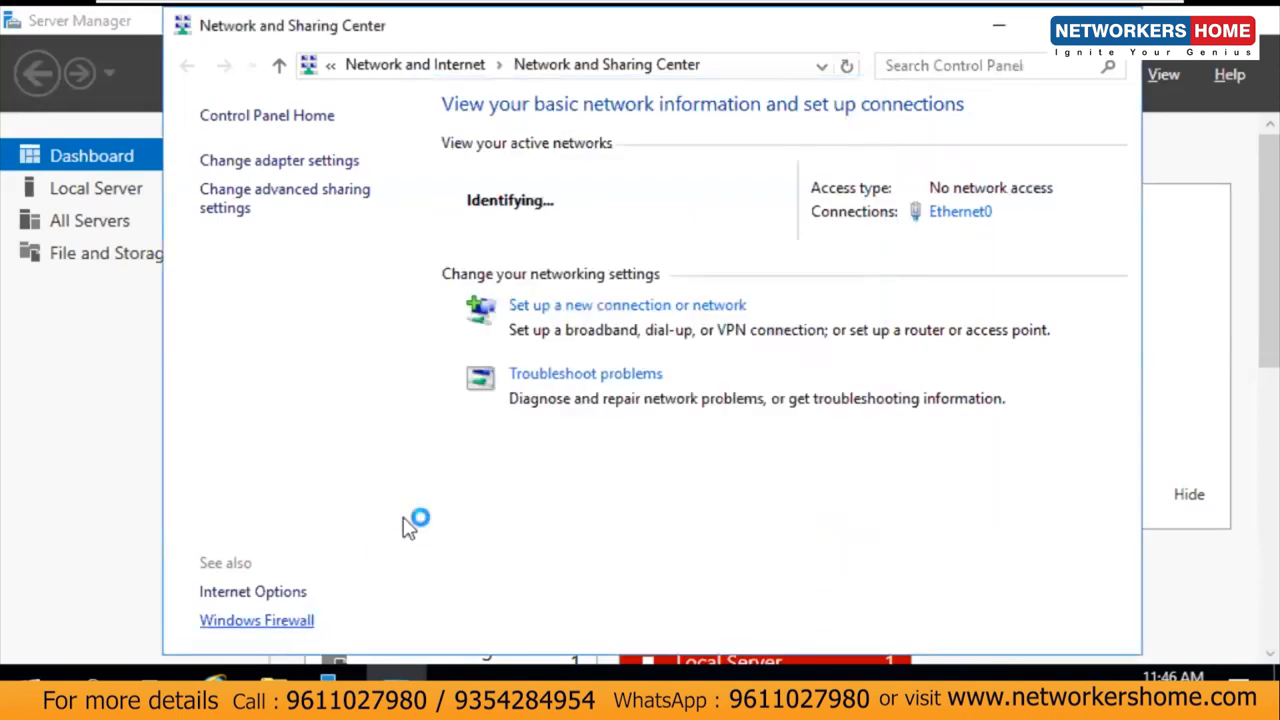
left_click(280, 242)
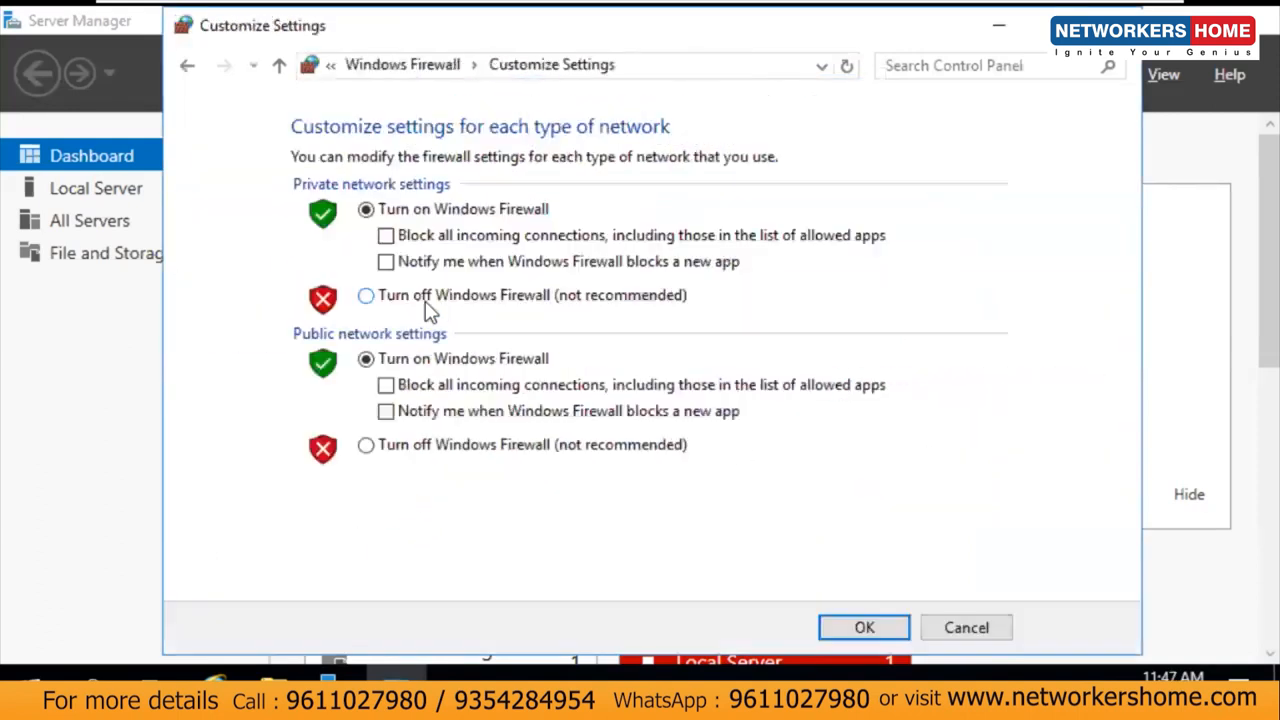
left_click(397, 447)
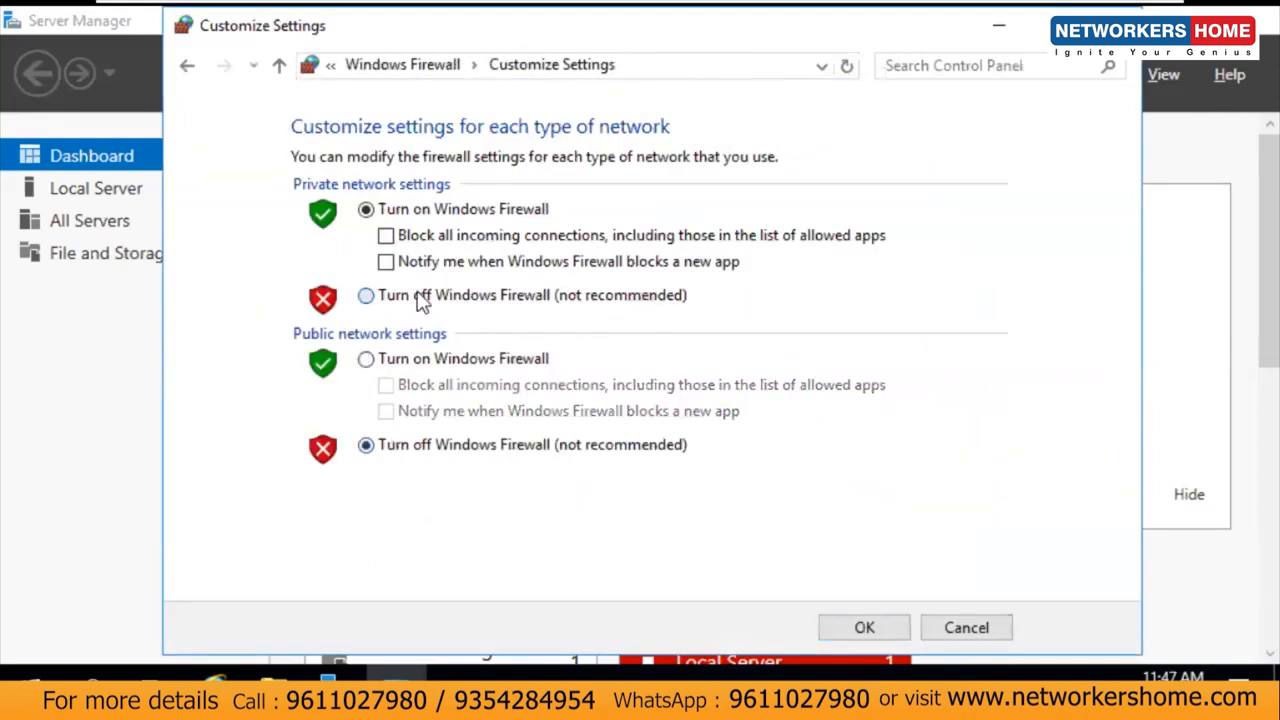
left_click(422, 297)
left_click(864, 628)
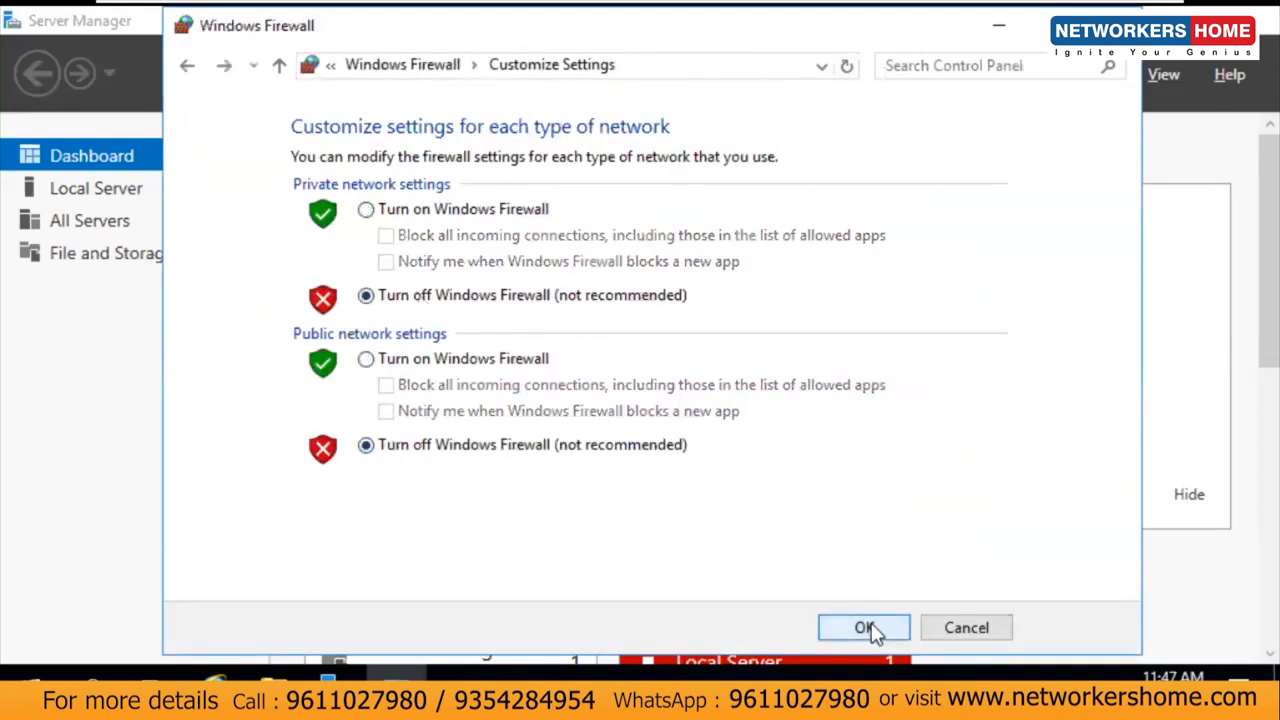
left_click(1114, 25)
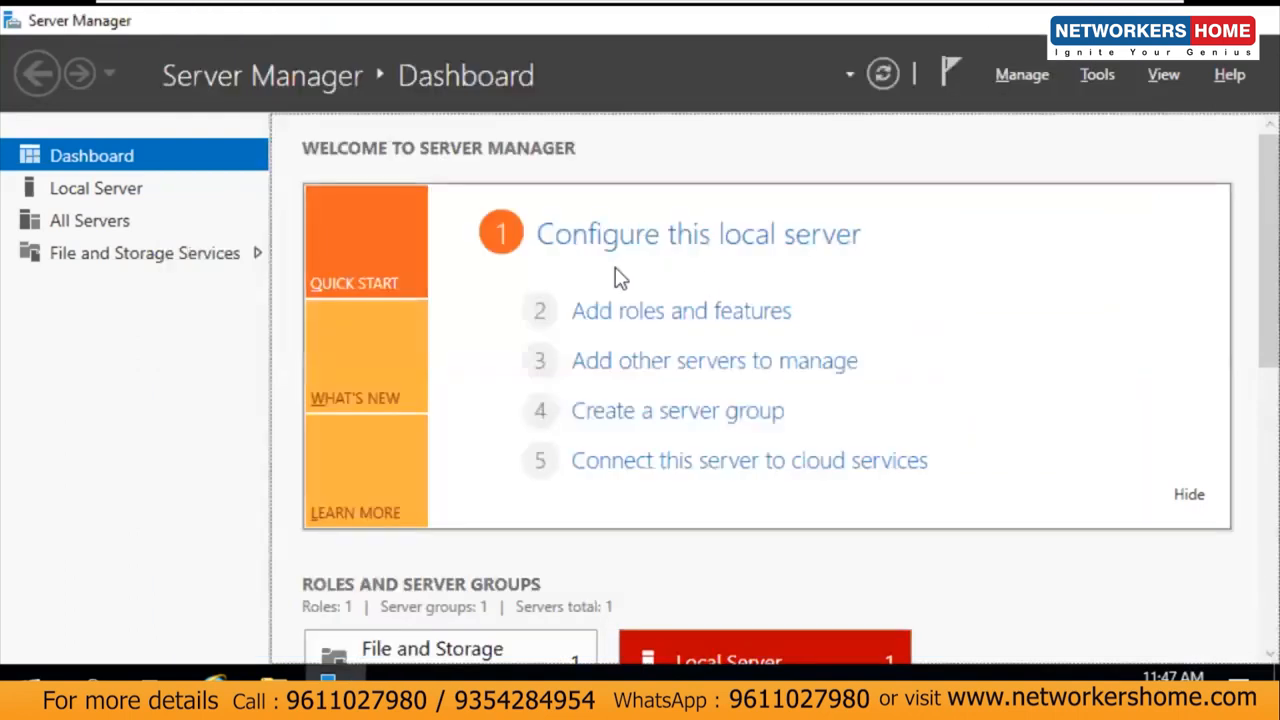
left_click(1134, 21)
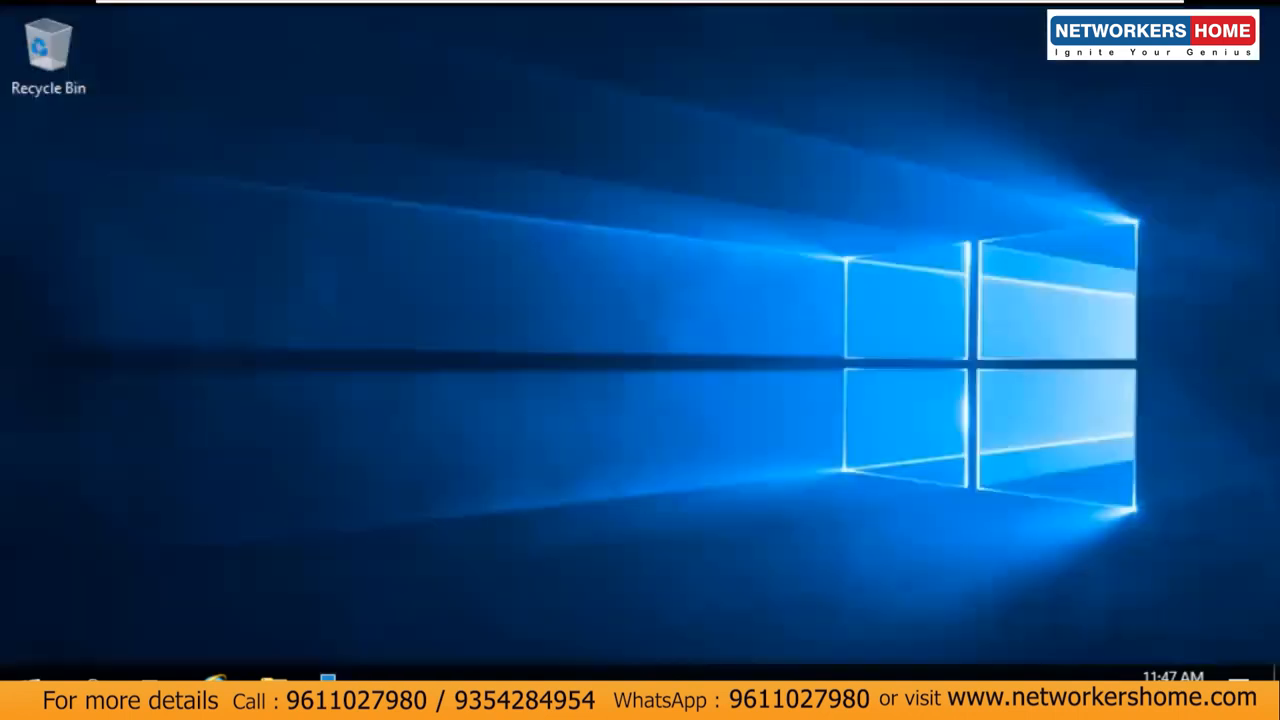
Step: Set the display resolution to 1280 × 720 in Advanced display settings and keep the change
right_click(788, 270)
left_click(872, 477)
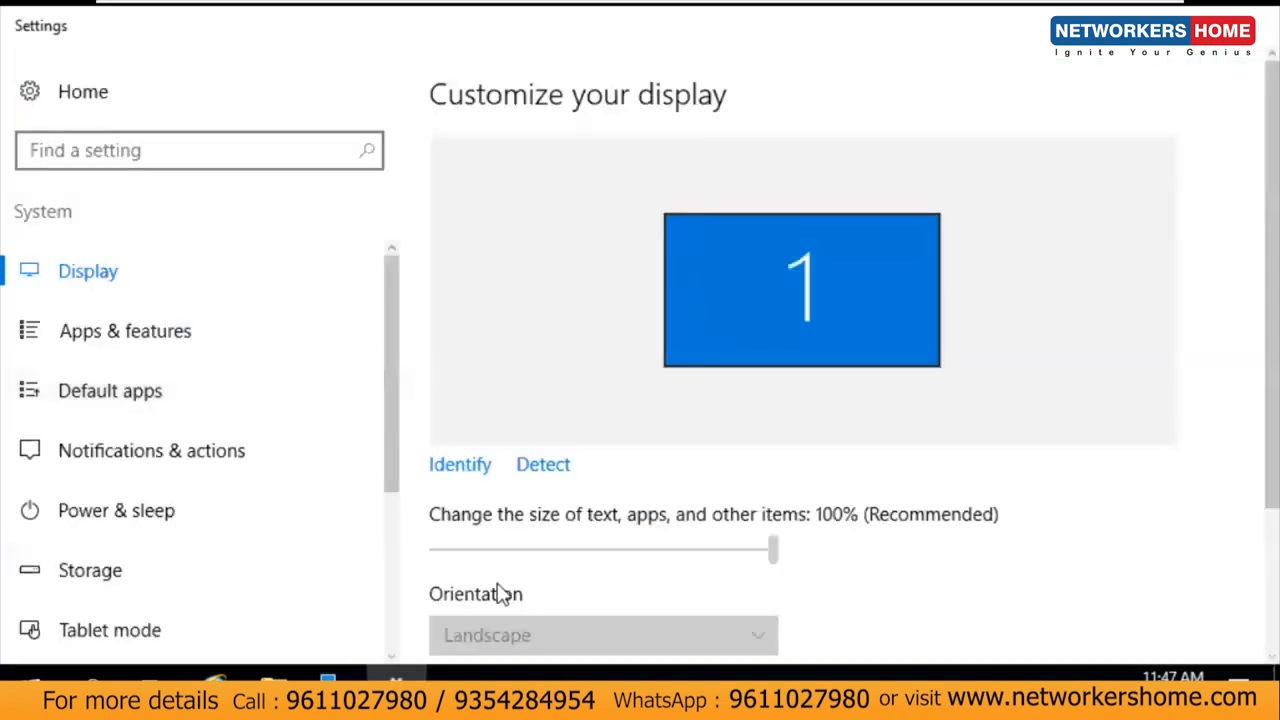
scroll(1237, 300, "down", 2)
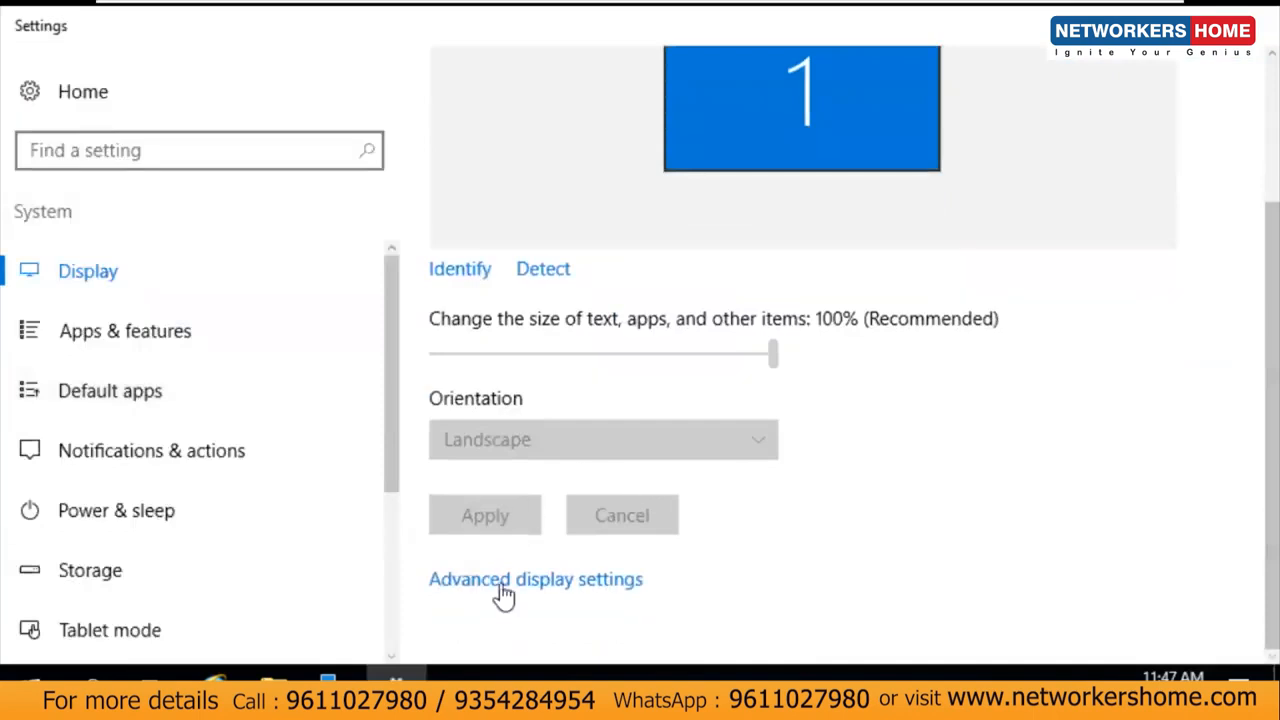
left_click(509, 593)
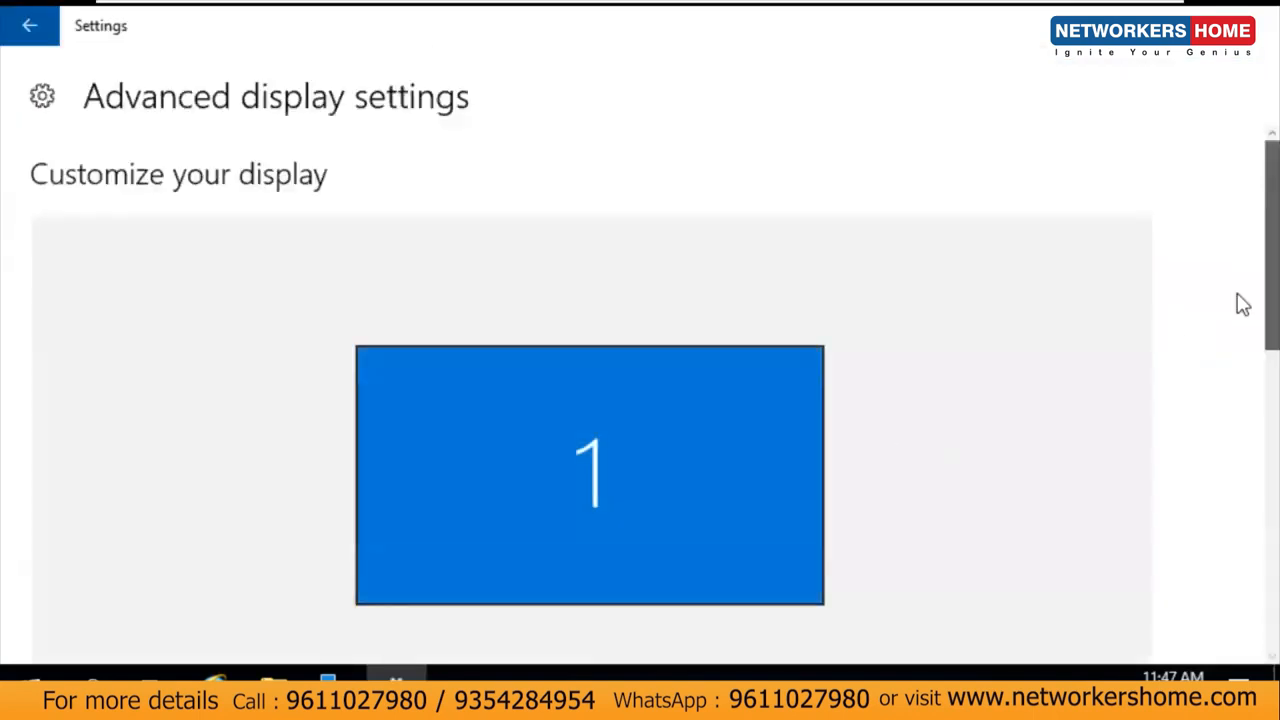
scroll(1239, 360, "down", 5)
left_click(177, 342)
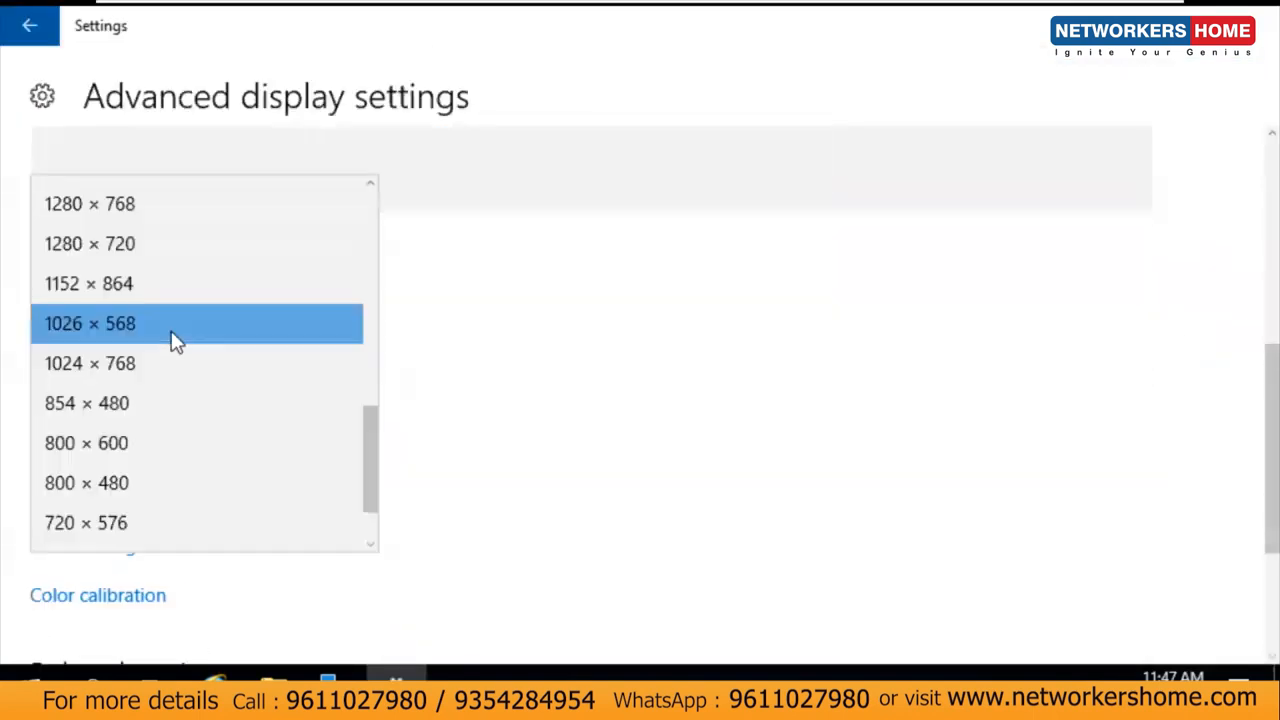
left_click(126, 246)
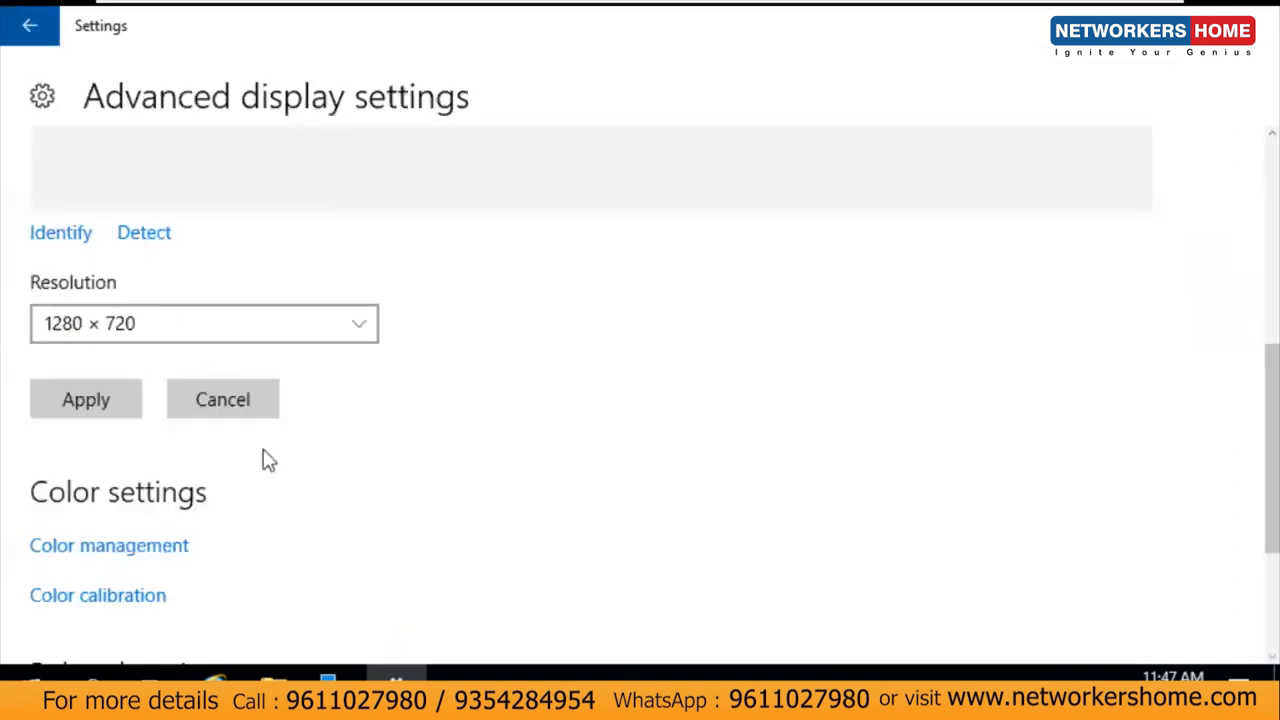
left_click(65, 405)
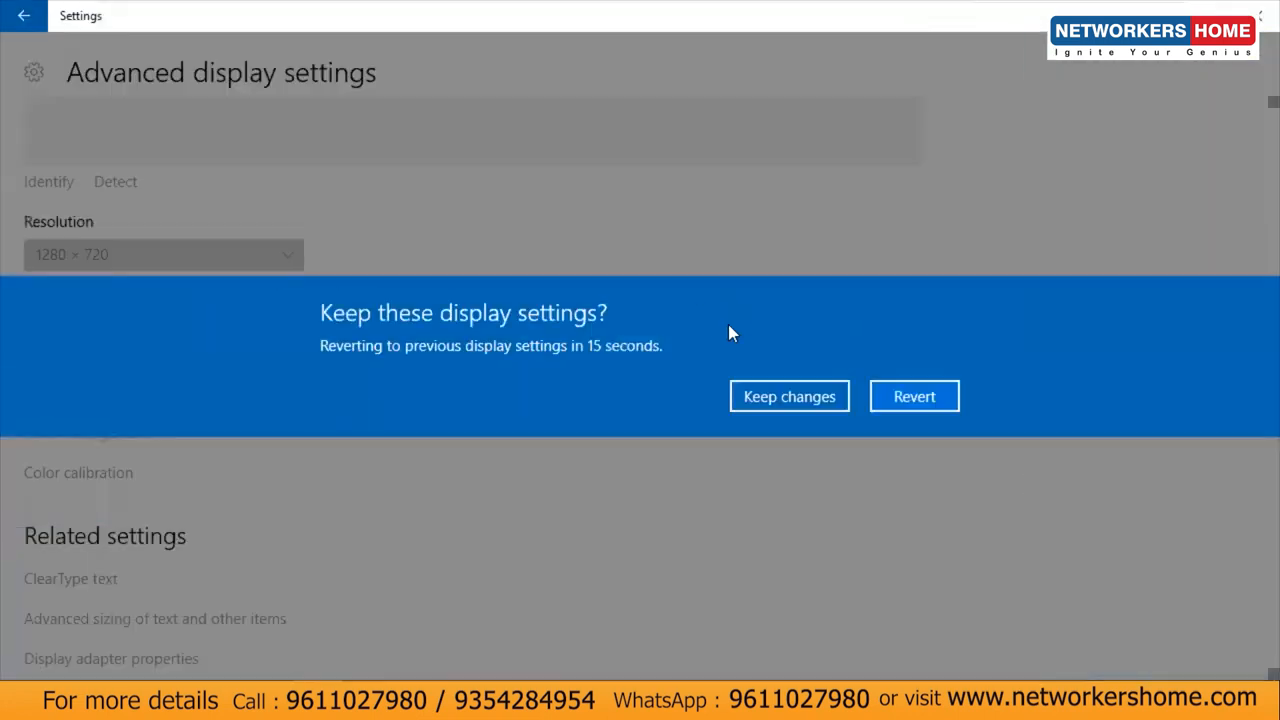
left_click(758, 400)
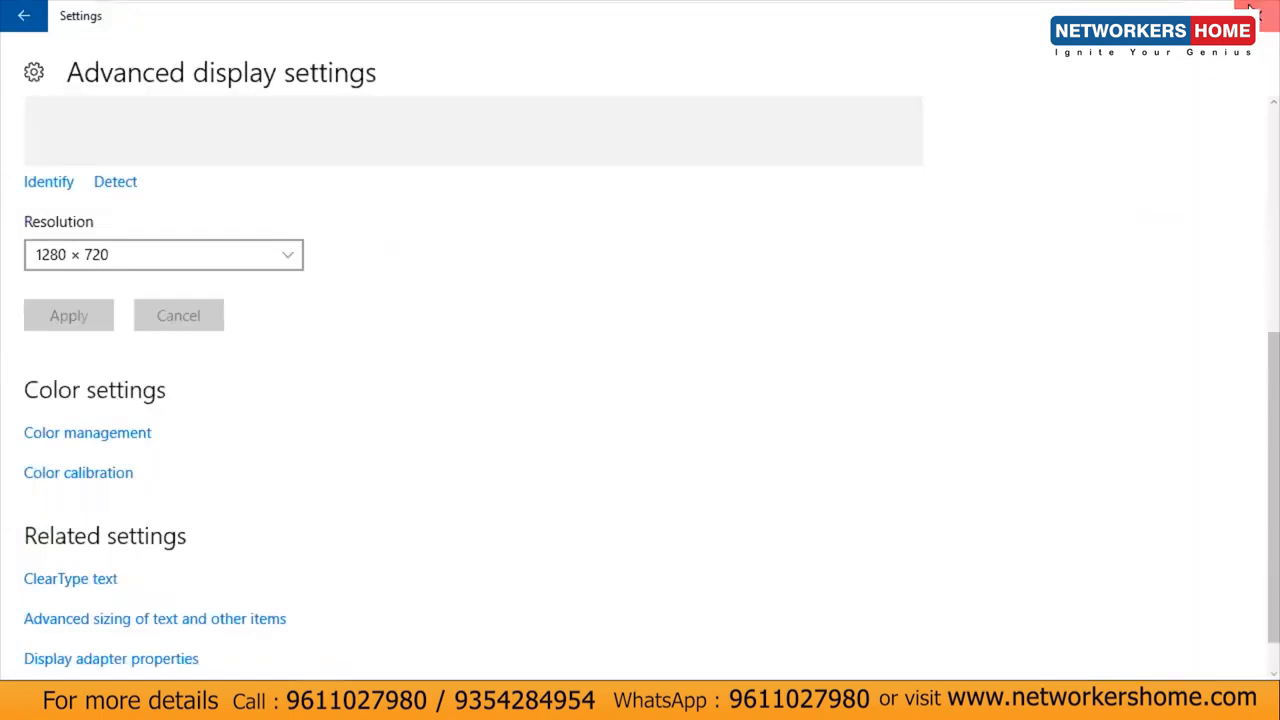
left_click(1252, 8)
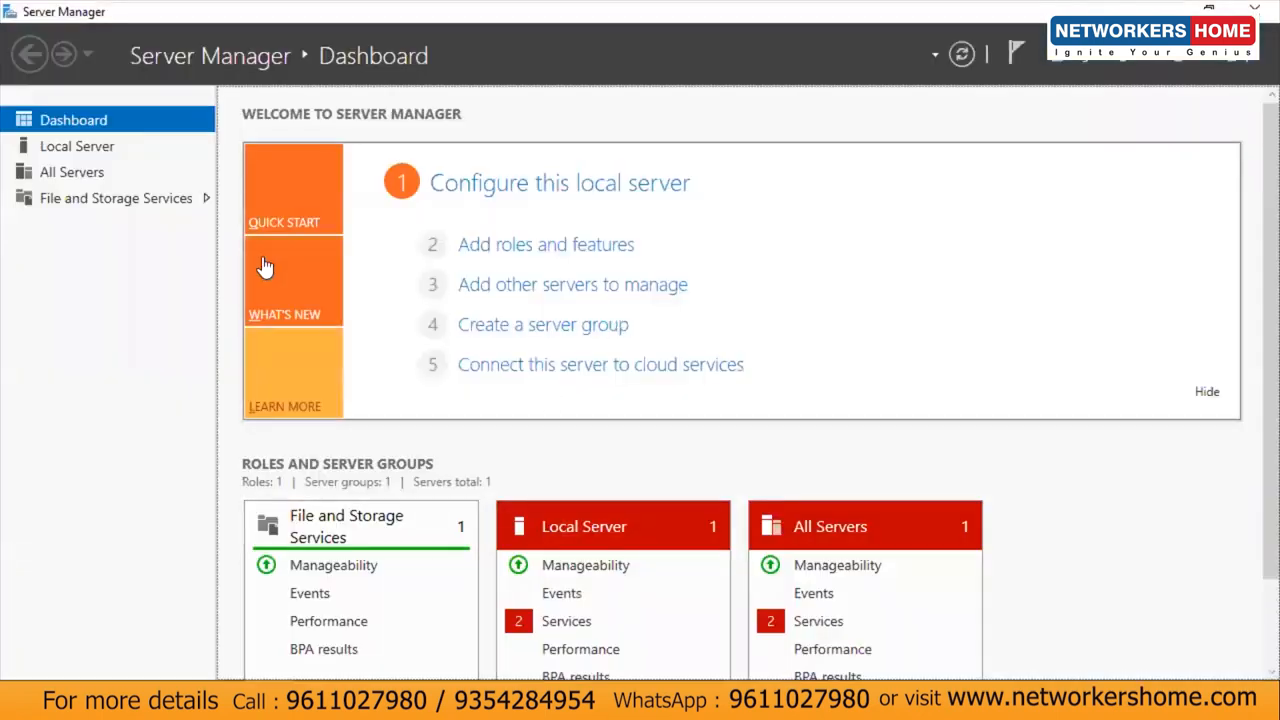
Step: Rename the local server's computer name to AD and choose Restart Later
left_click(63, 147)
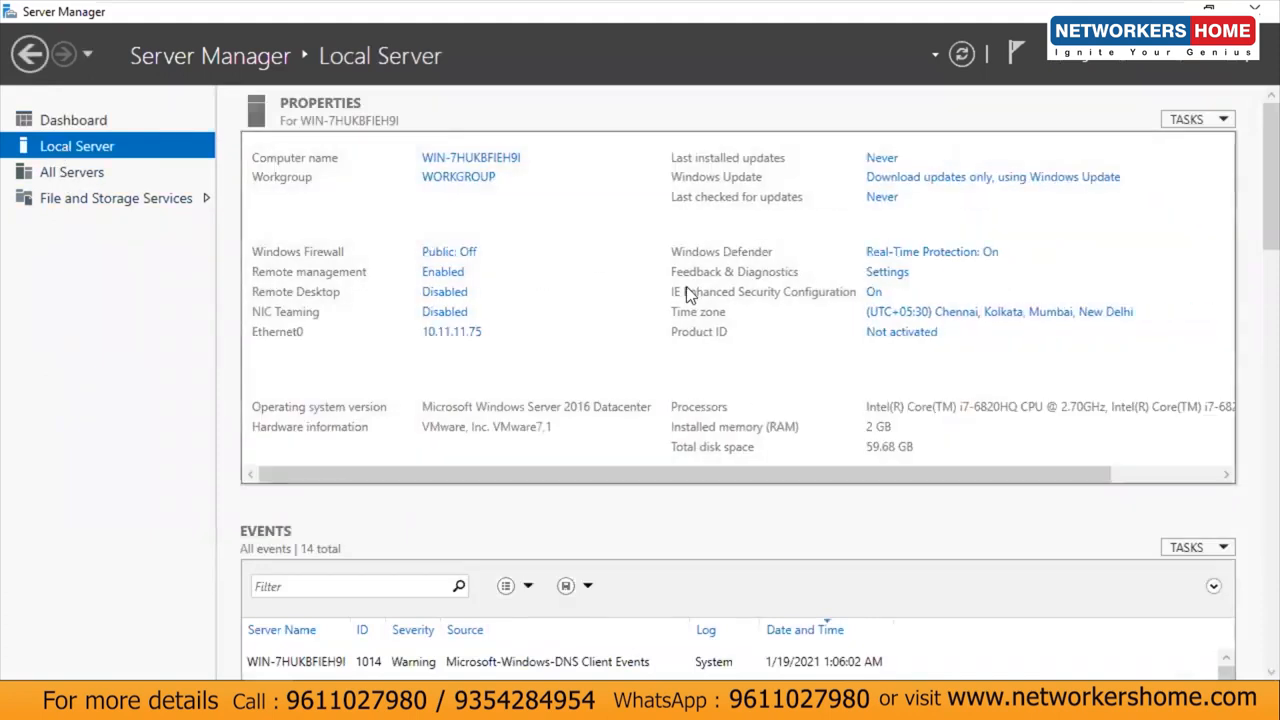
left_click(469, 160)
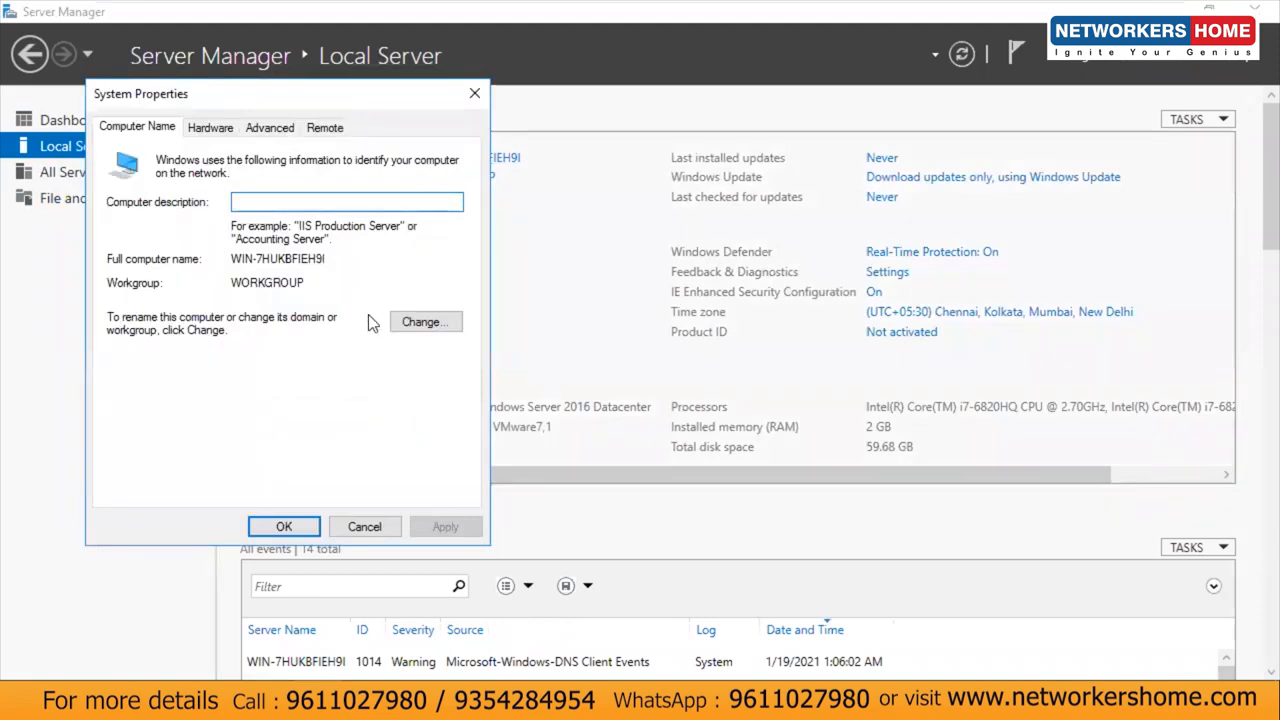
left_click(422, 322)
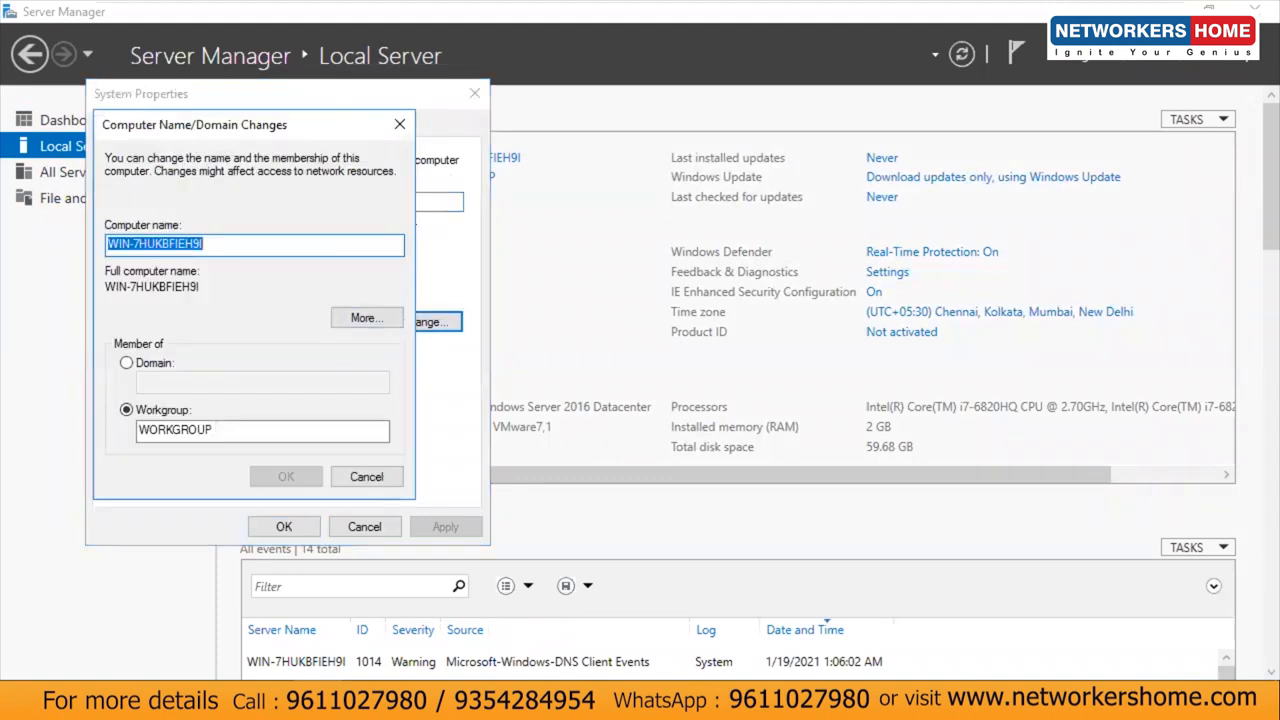
type("AD")
left_click(288, 472)
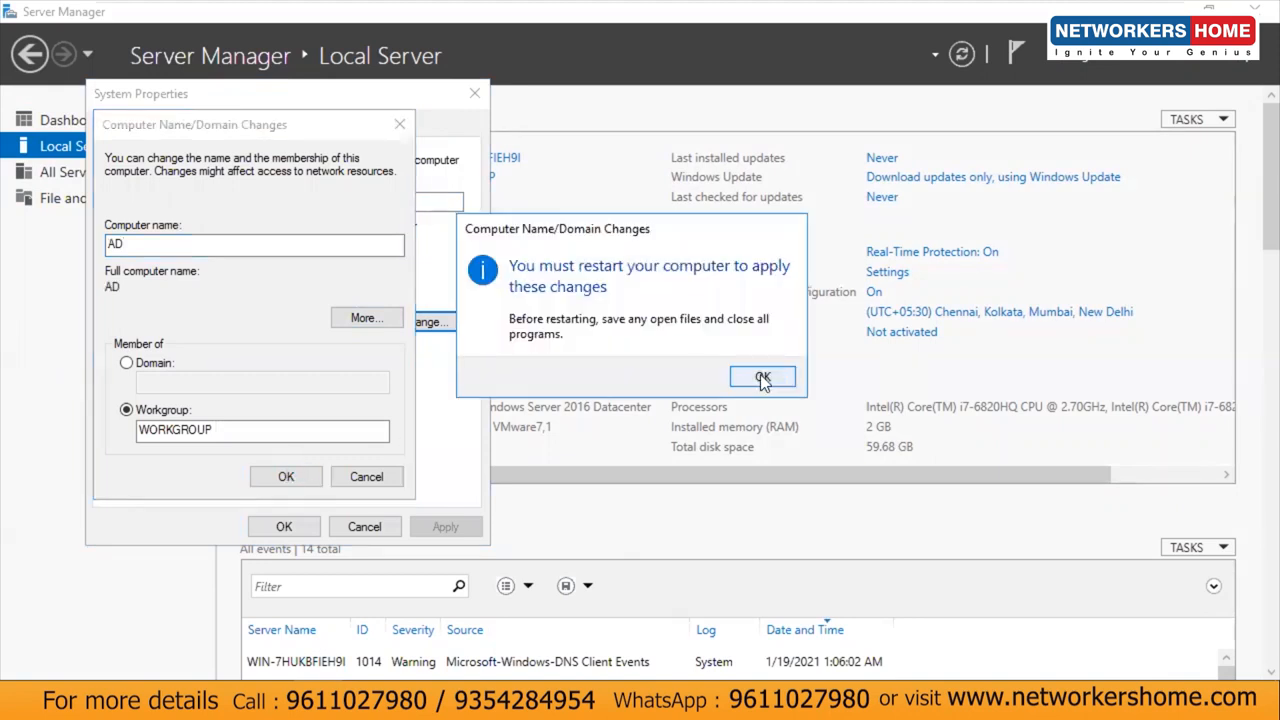
left_click(762, 378)
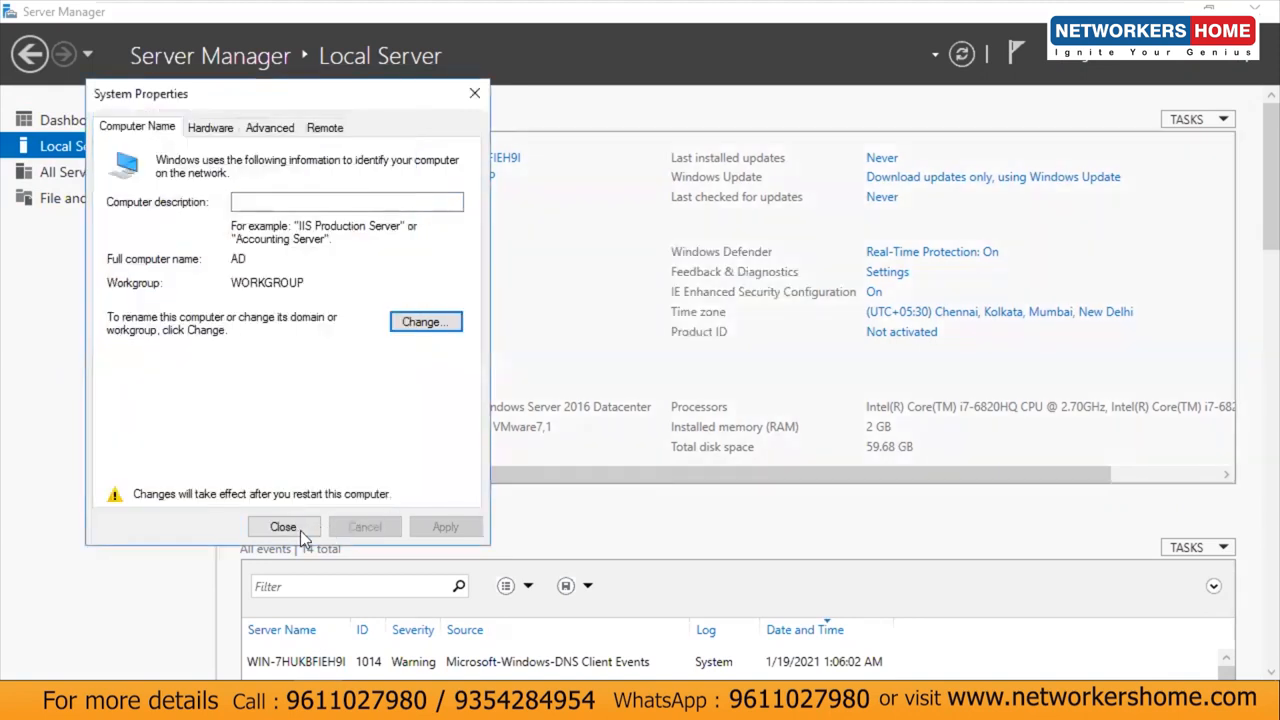
left_click(300, 530)
left_click(754, 372)
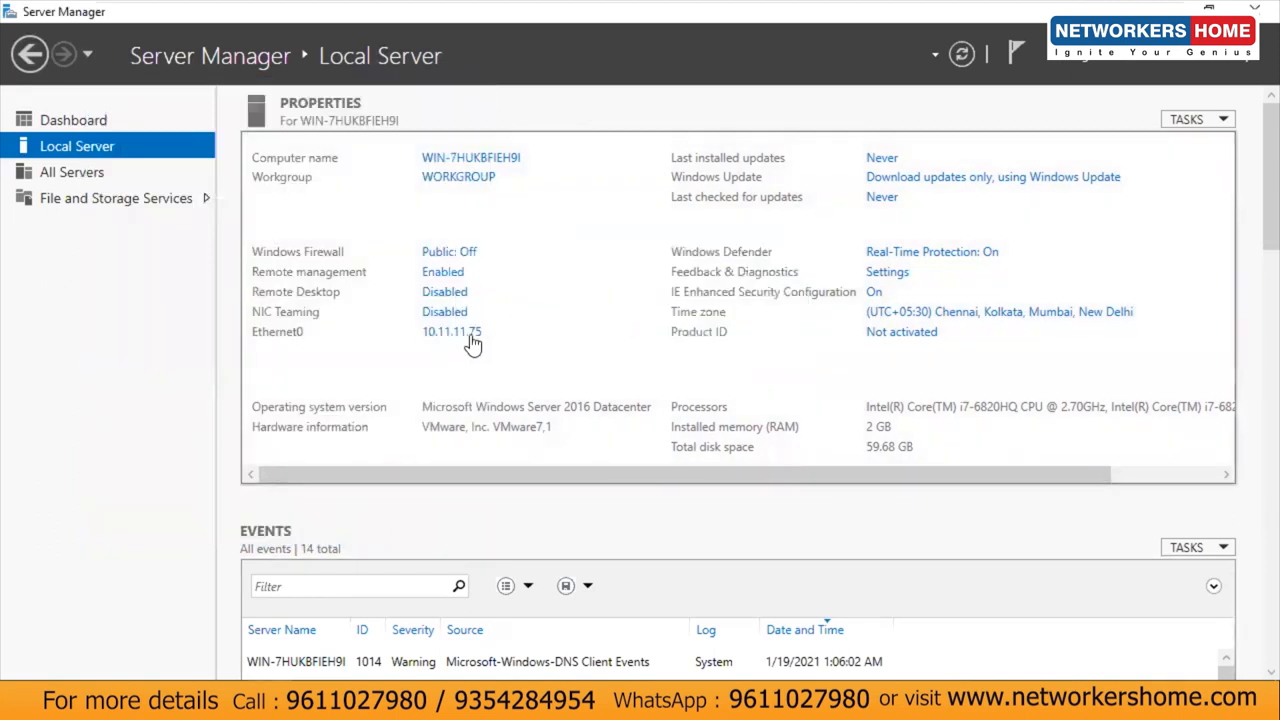
Step: Turn IE Enhanced Security Configuration off for Administrators and Users
left_click(875, 294)
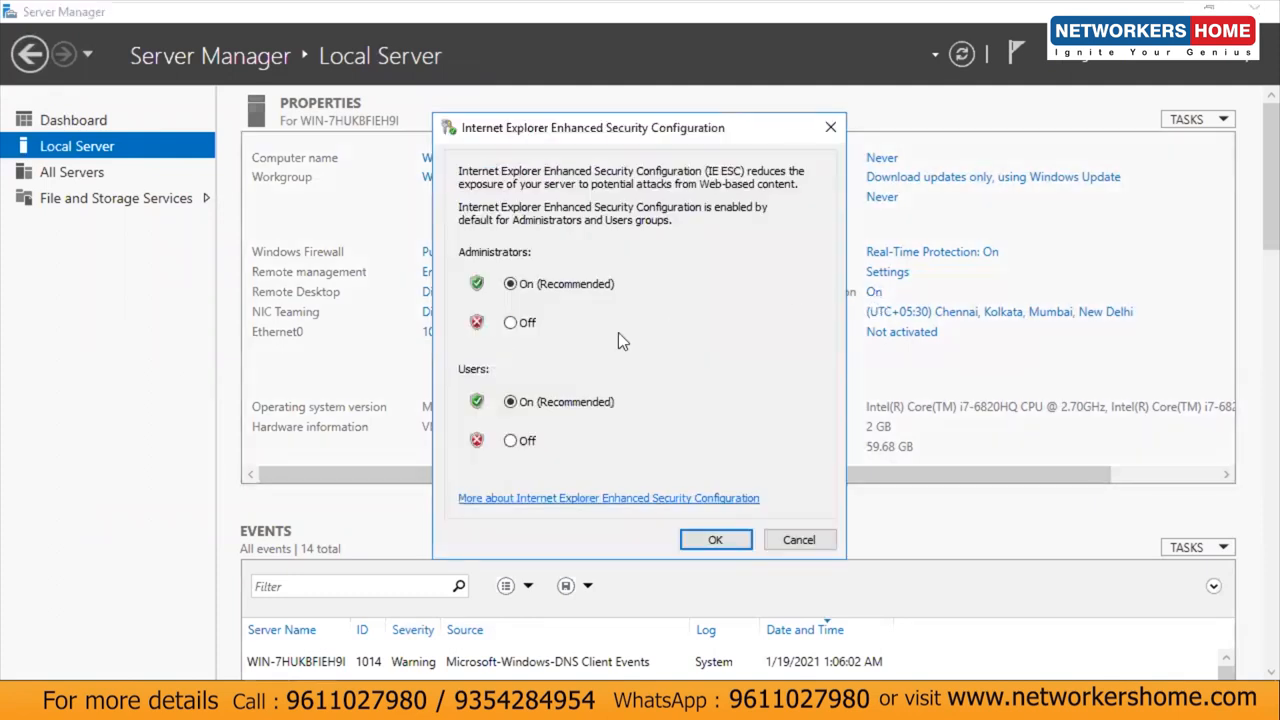
left_click(511, 322)
left_click(512, 440)
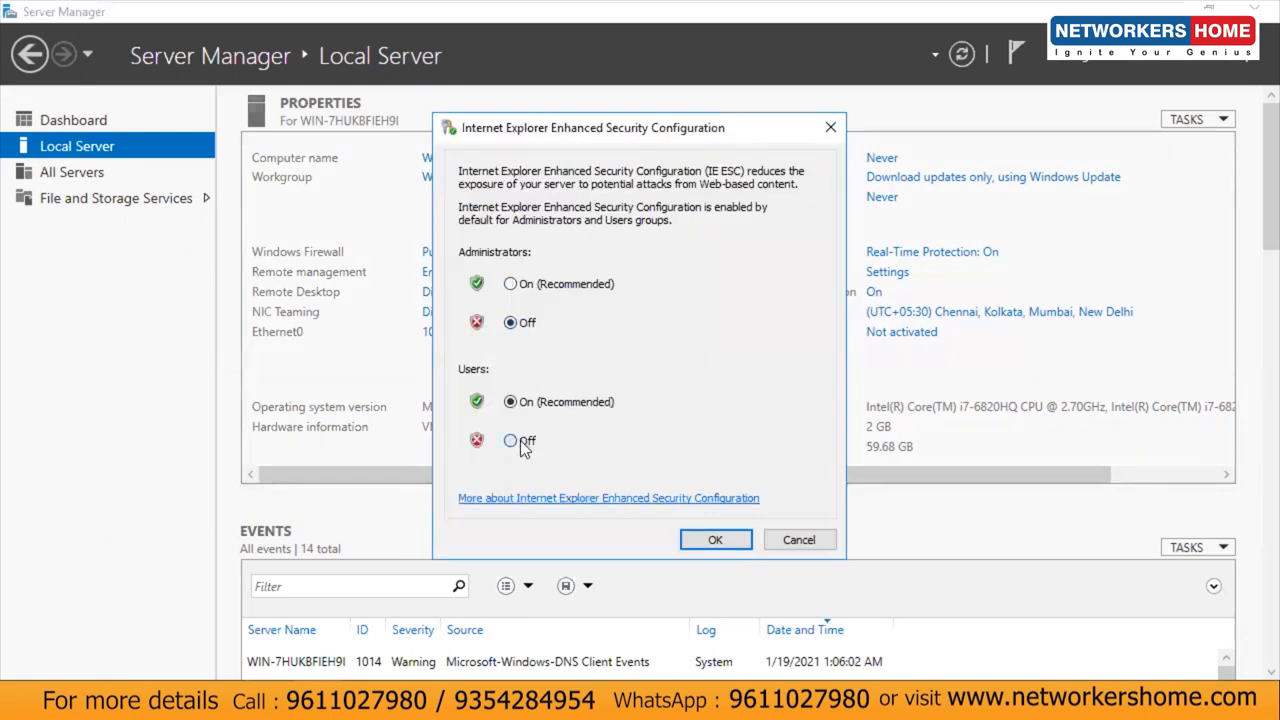
left_click(712, 537)
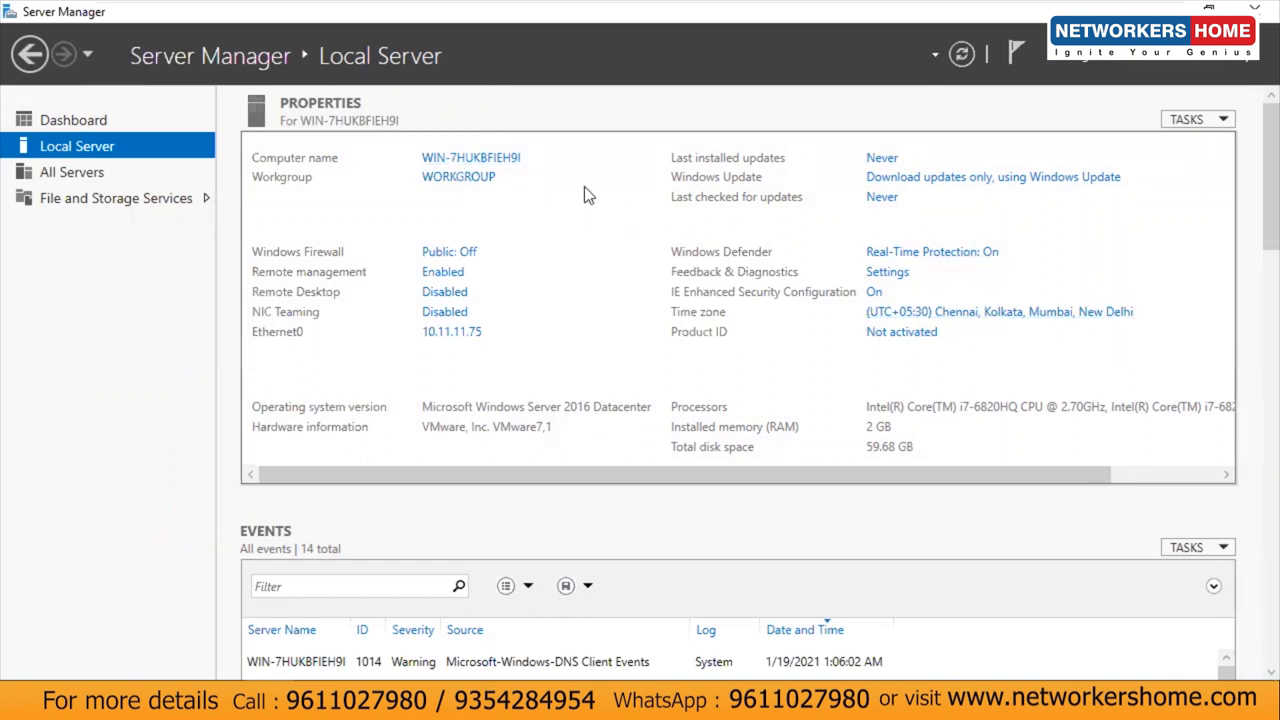
Step: Switch off Windows Defender real-time and cloud-based protection
left_click(114, 171)
left_click(107, 152)
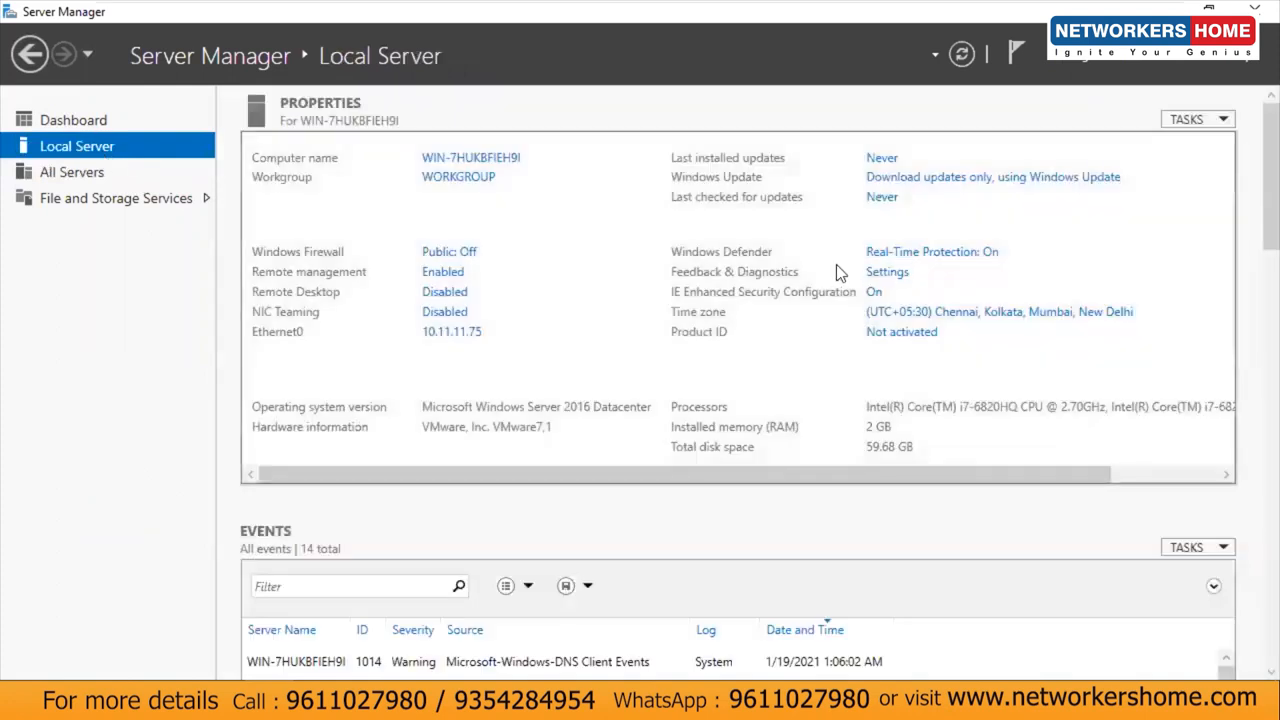
left_click(944, 253)
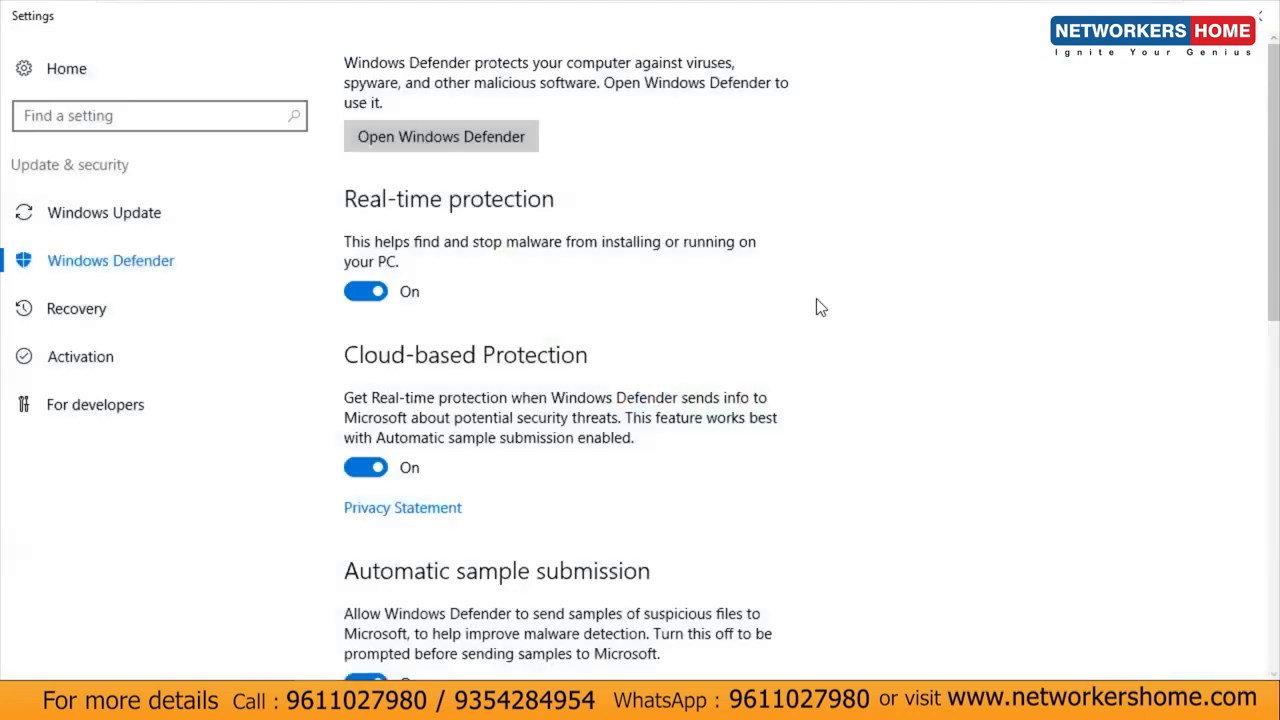
left_click(366, 291)
left_click(366, 467)
left_click(1257, 14)
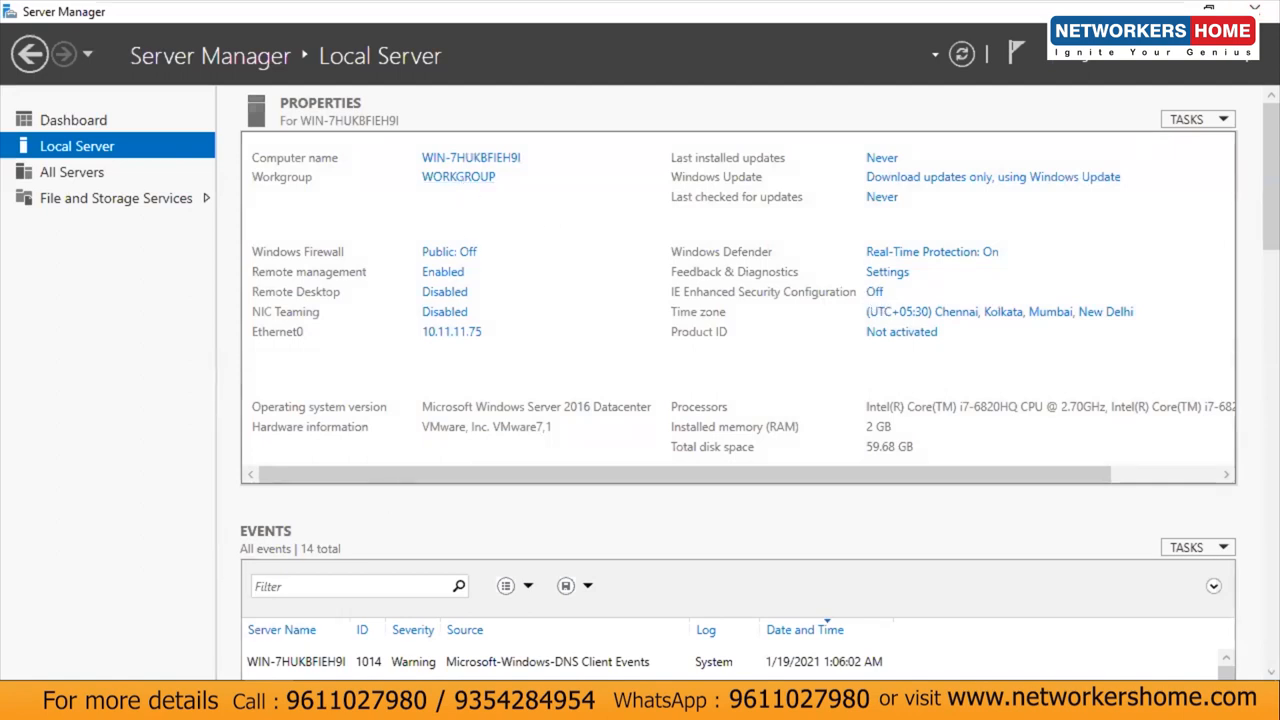
Step: Open Control Panel from search and show its items as large icons, maximized
left_click(24, 700)
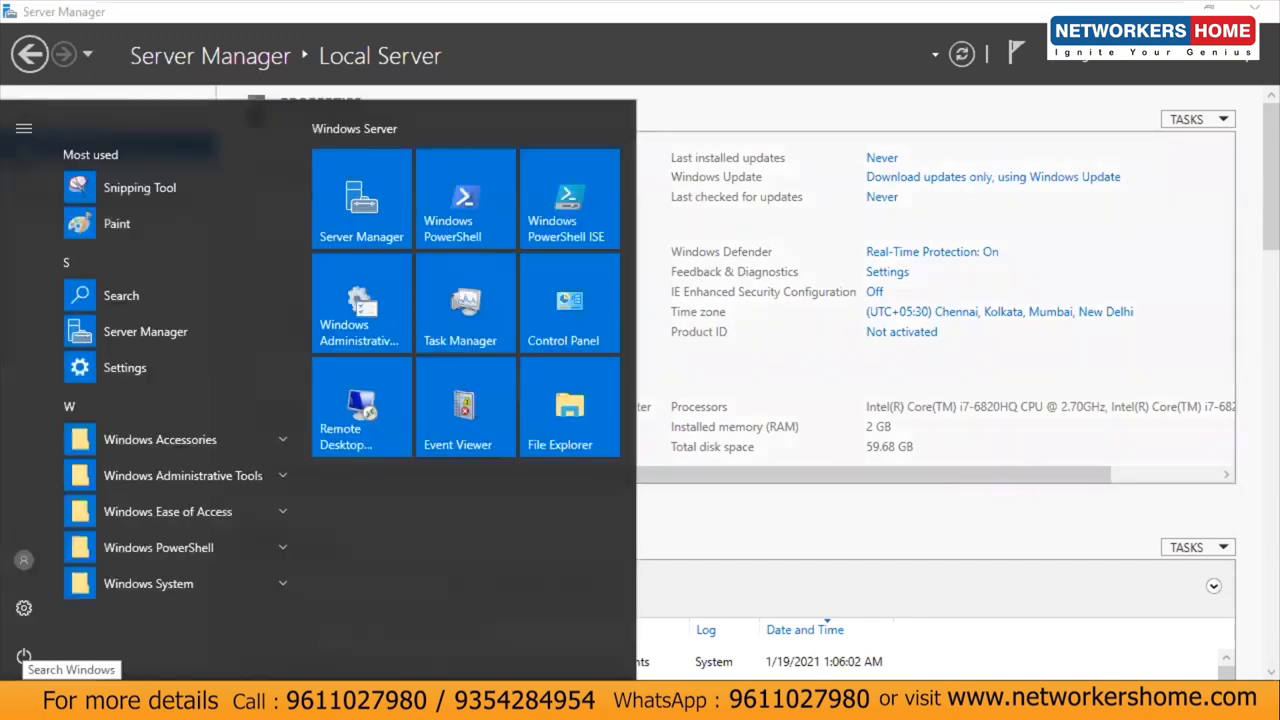
type("conte\\\\")
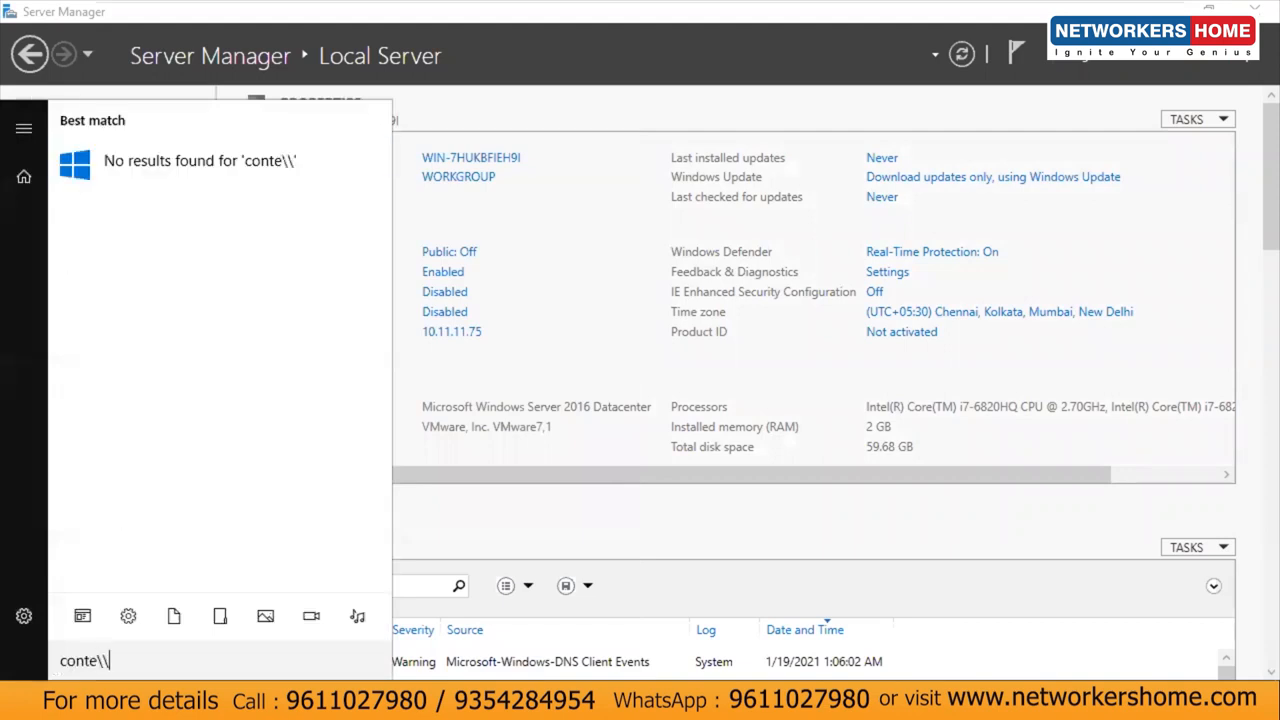
key("BackSpace")
key("BackSpace")
key("BackSpace")
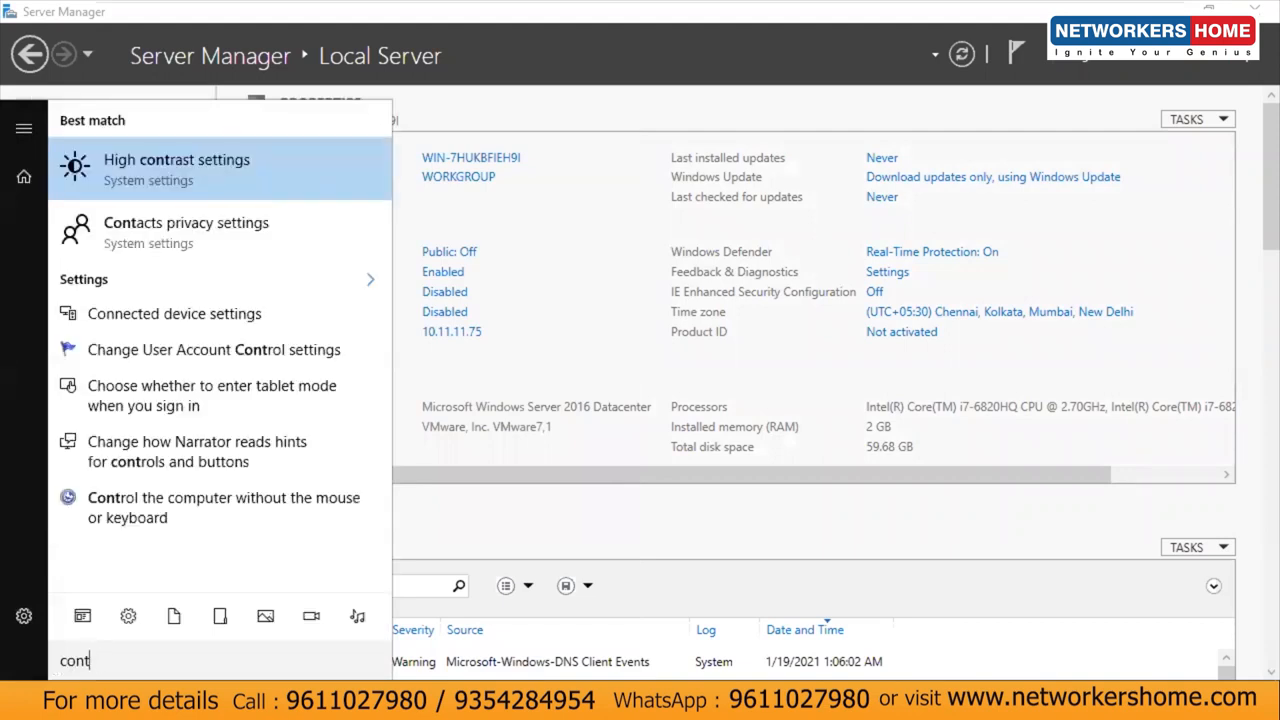
type("rol")
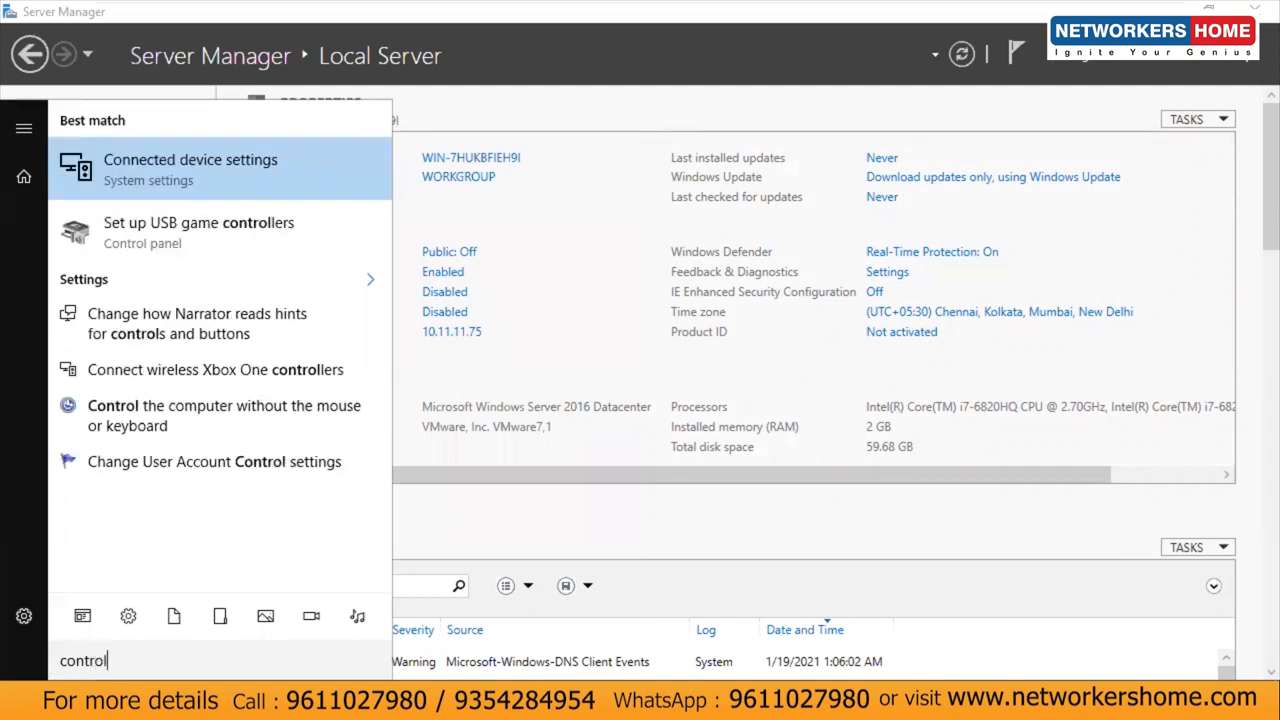
type(" pa")
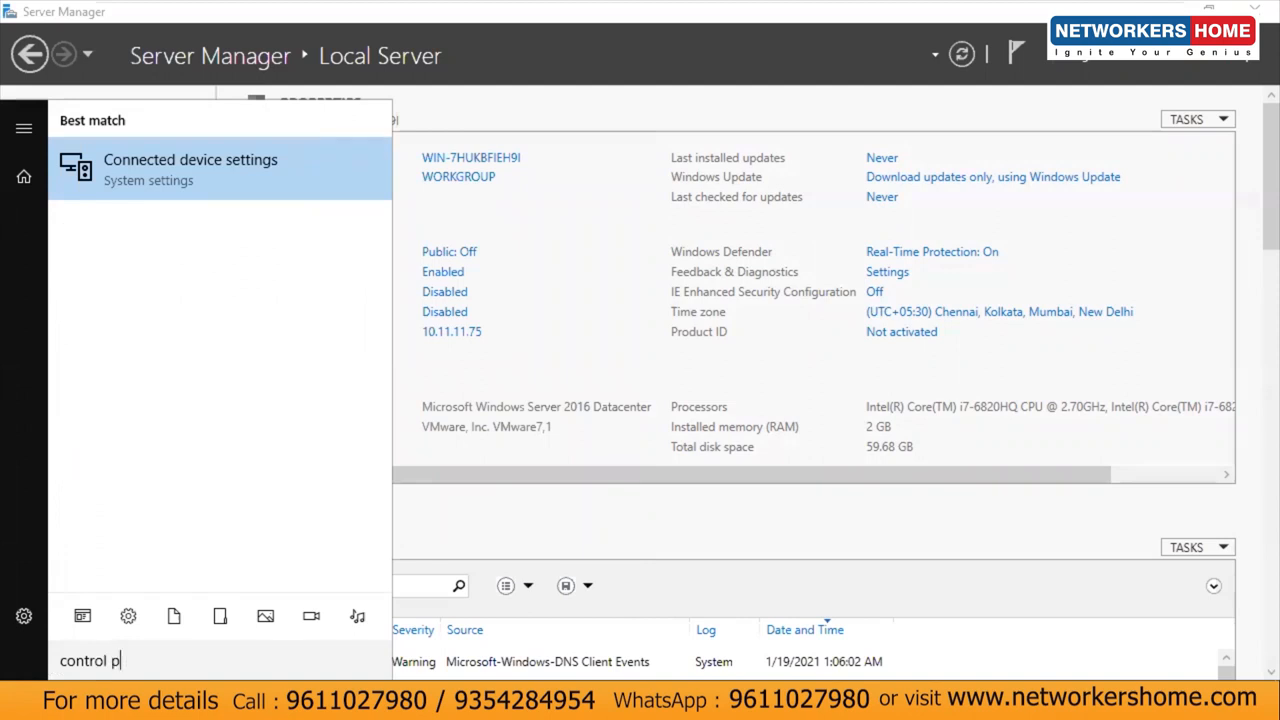
key("BackSpace")
key("BackSpace")
key("BackSpace")
key("BackSpace")
key("BackSpace")
key("BackSpace")
key("BackSpace")
key("BackSpace")
key("BackSpace")
key("BackSpace")
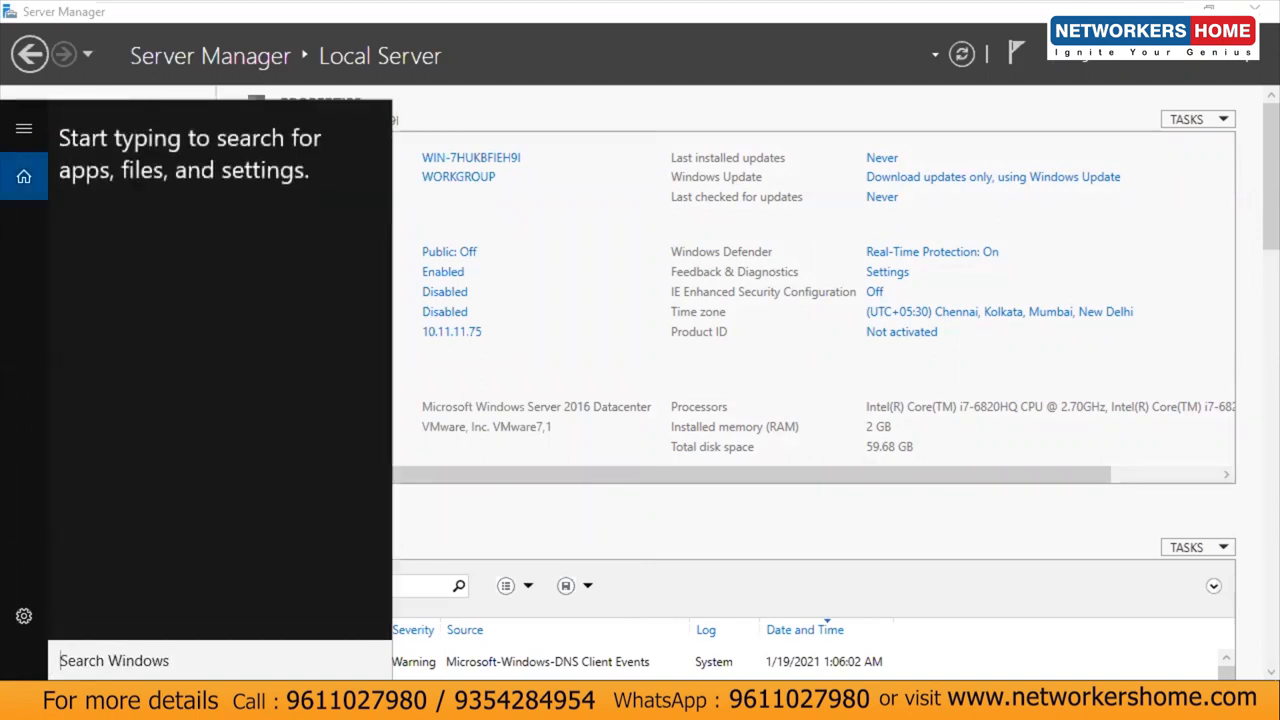
key("Escape")
key("super")
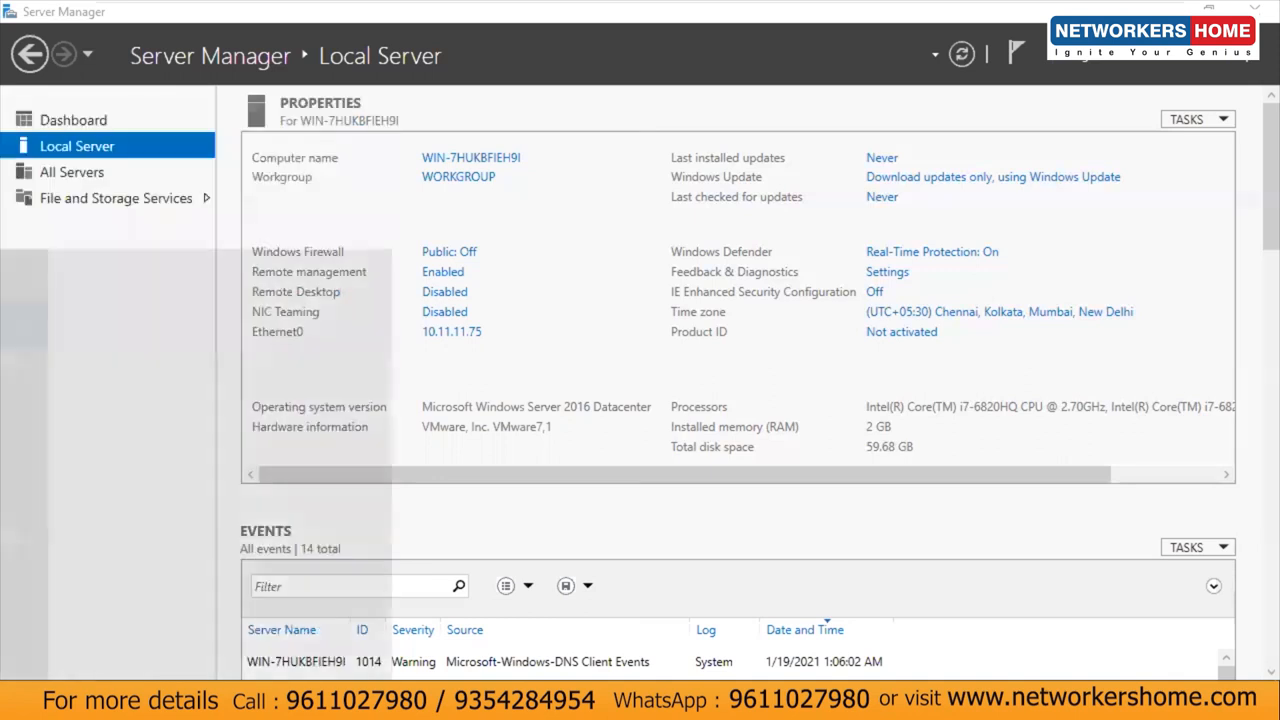
type("contr")
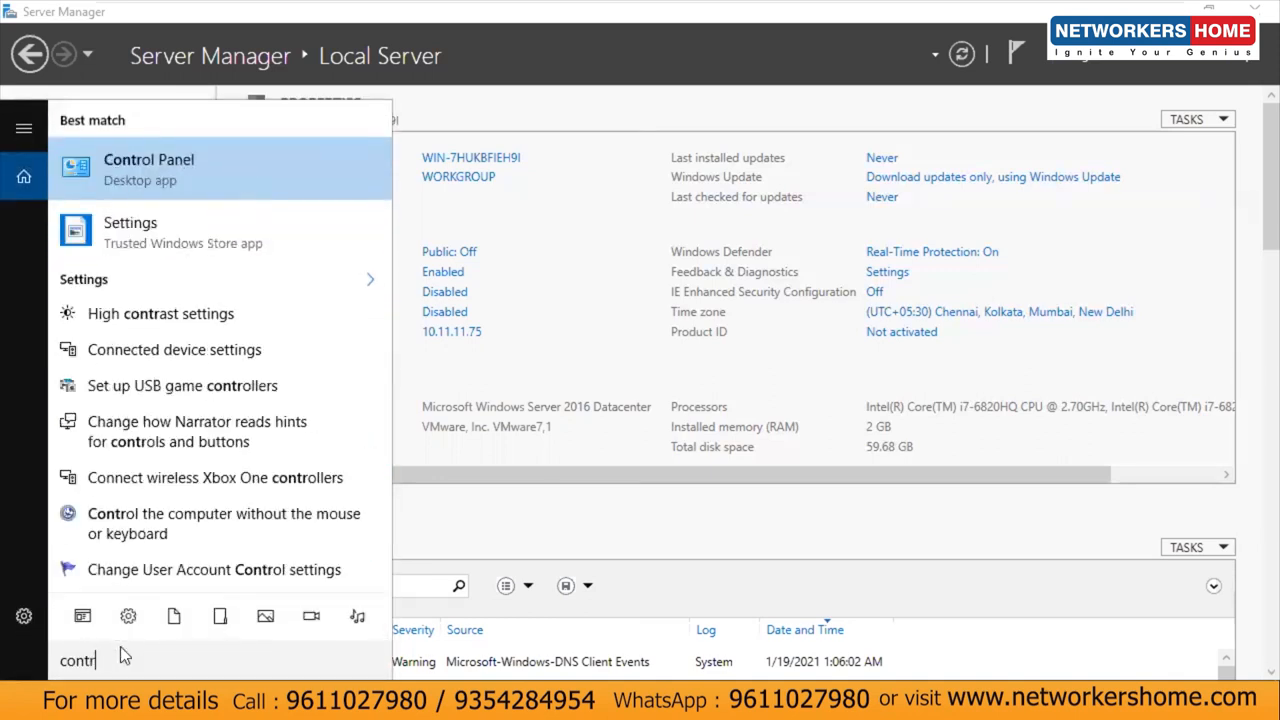
key("Return")
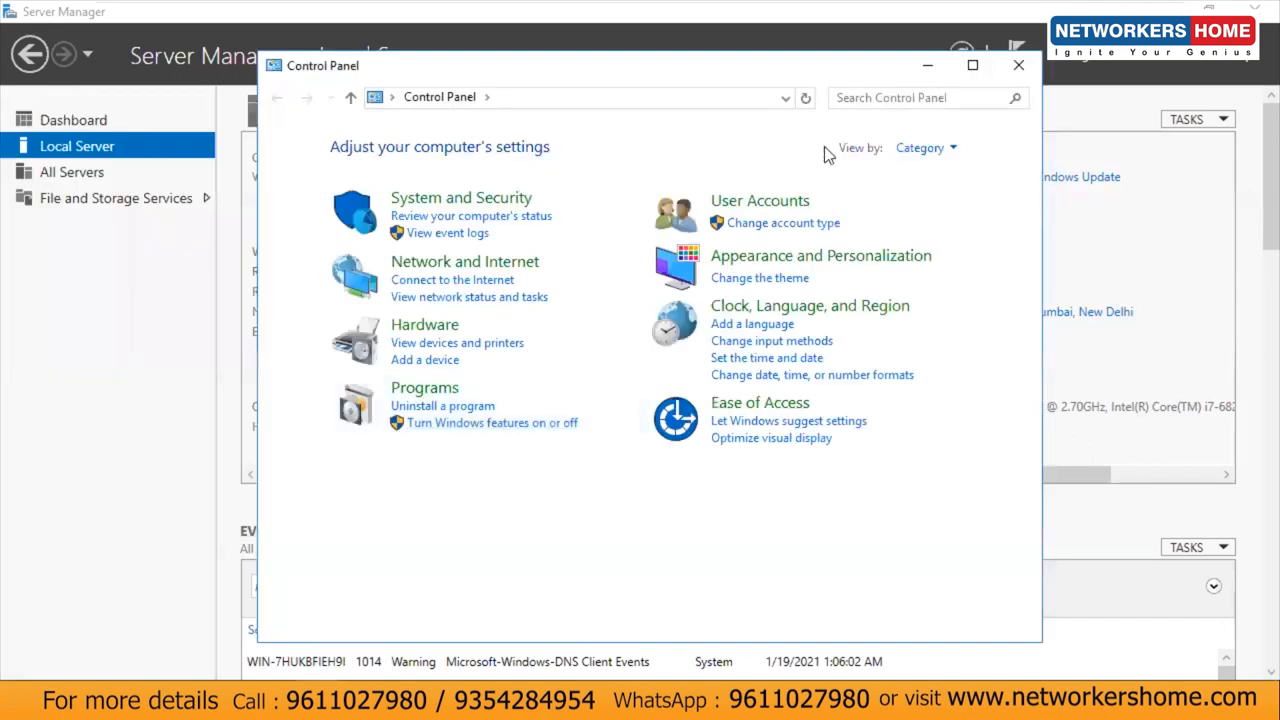
left_click(922, 147)
left_click(949, 203)
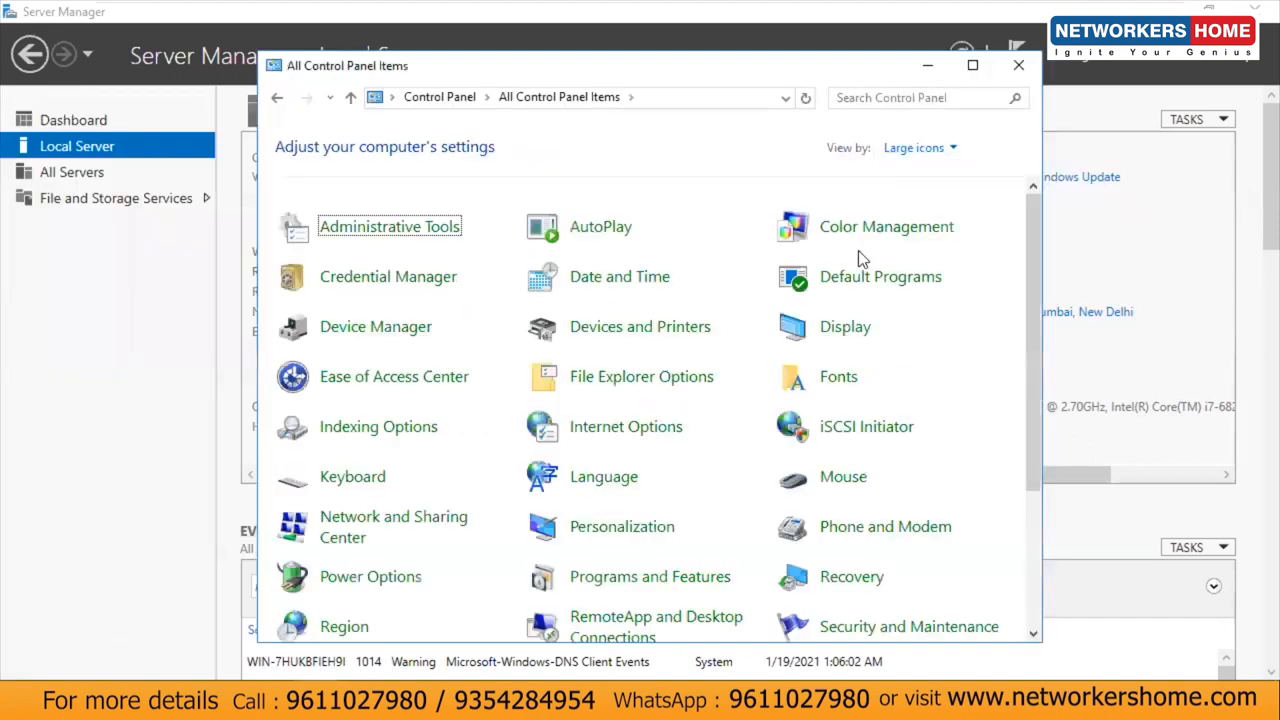
left_click(972, 65)
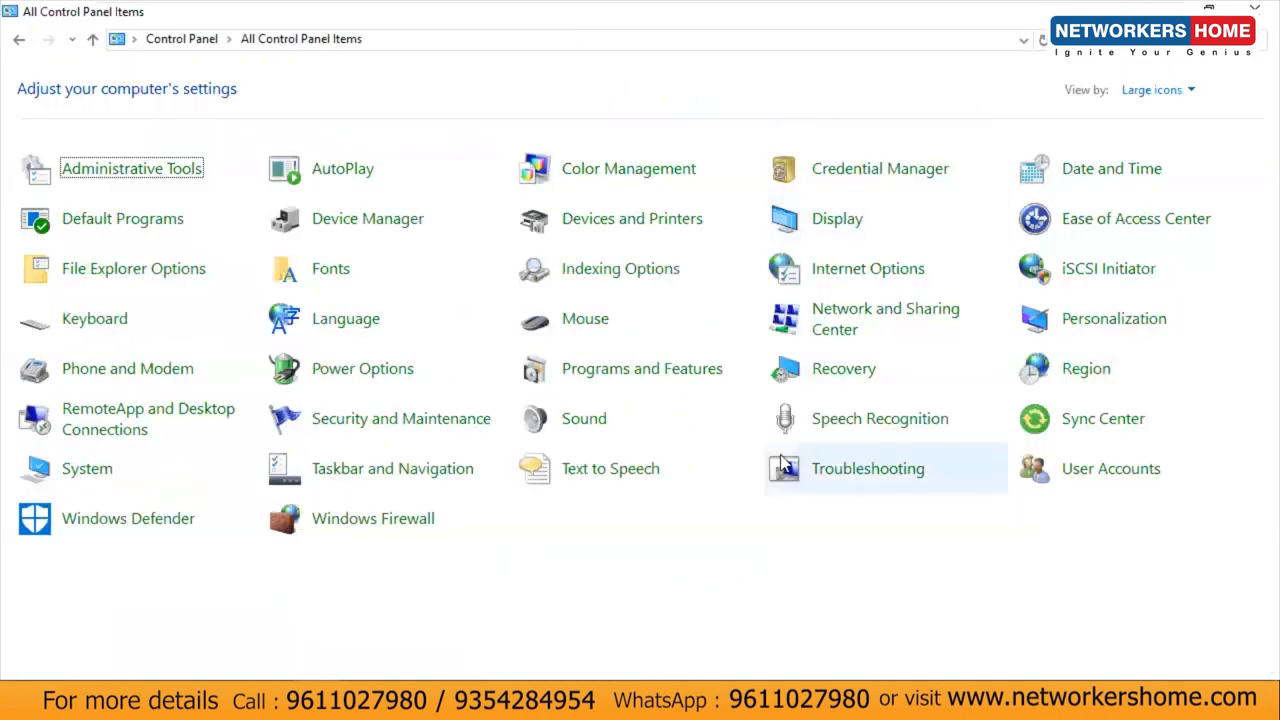
Step: In User Accounts, create a password and hint for the local administrator account
left_click(1058, 475)
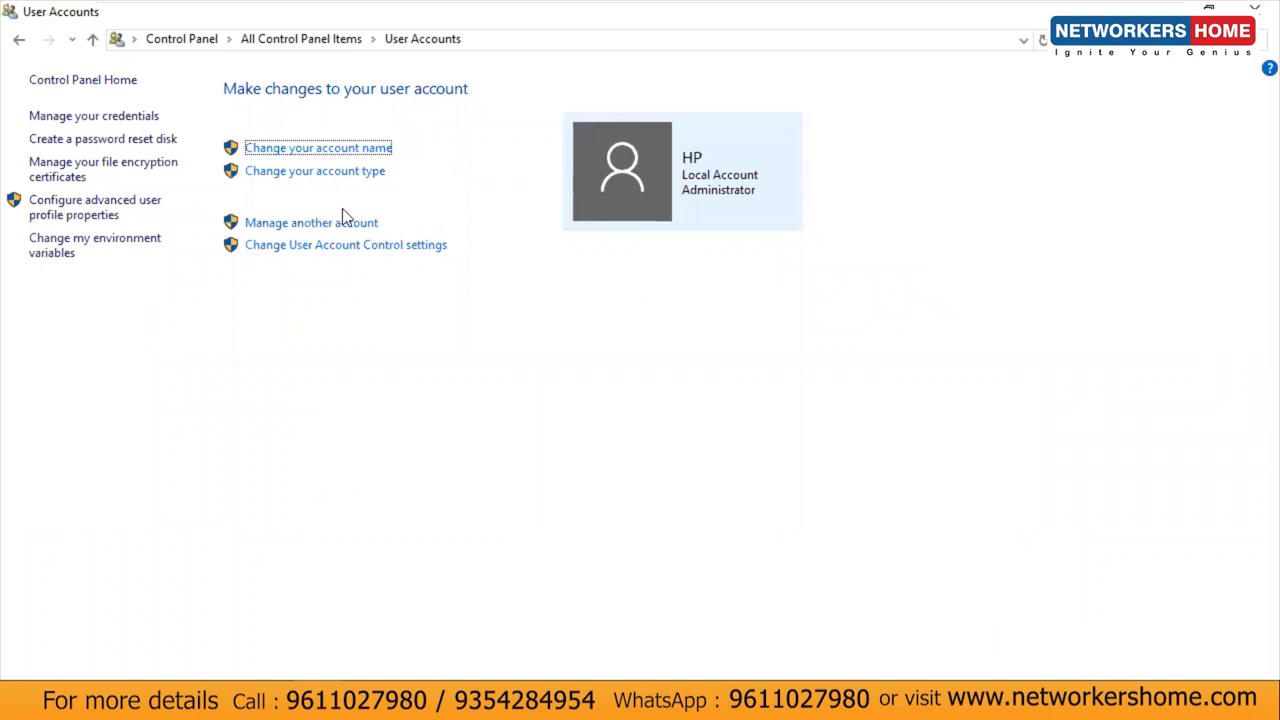
left_click(311, 226)
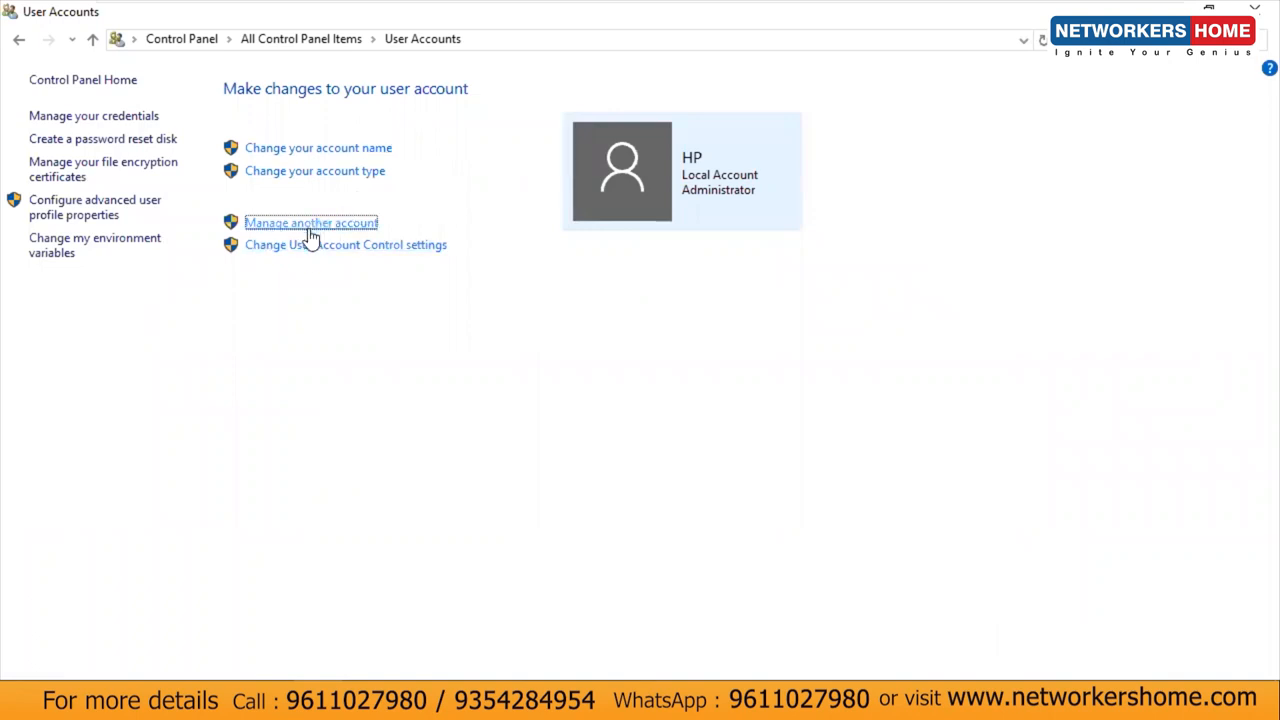
left_click(510, 140)
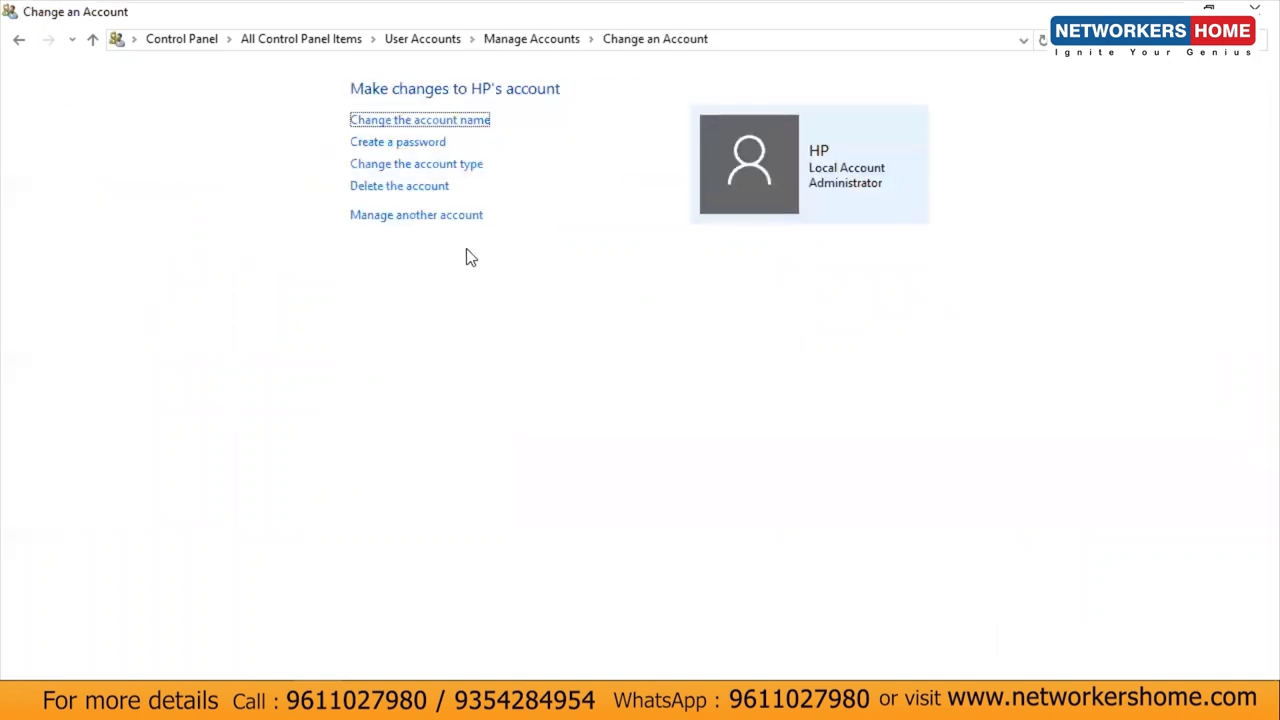
left_click(397, 144)
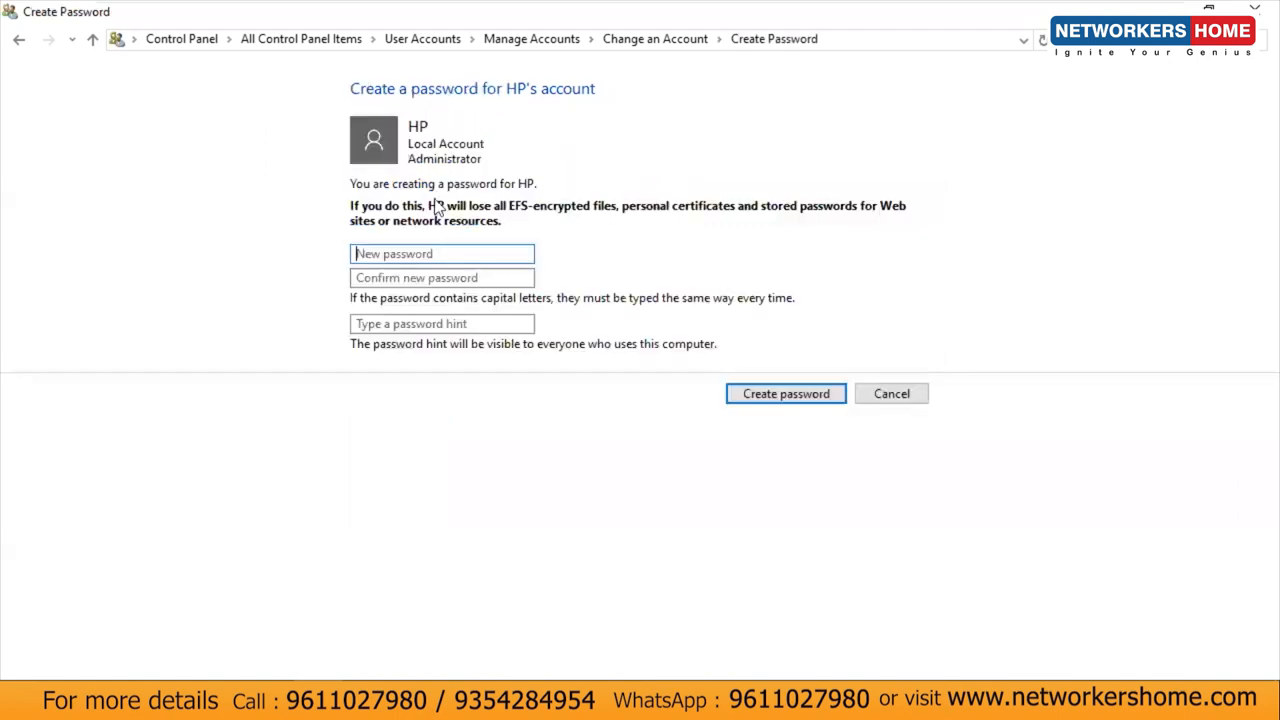
left_click(412, 272)
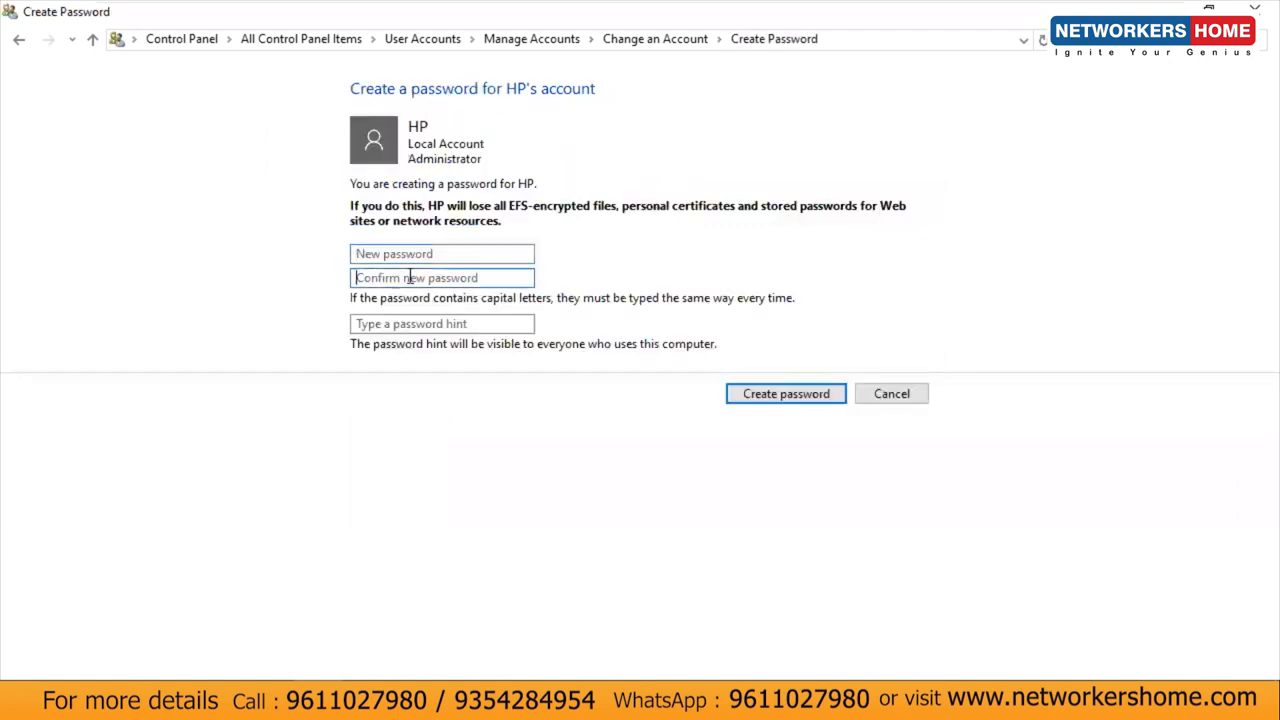
left_click(425, 251)
type("••••••••")
key("Tab")
type("•••••••")
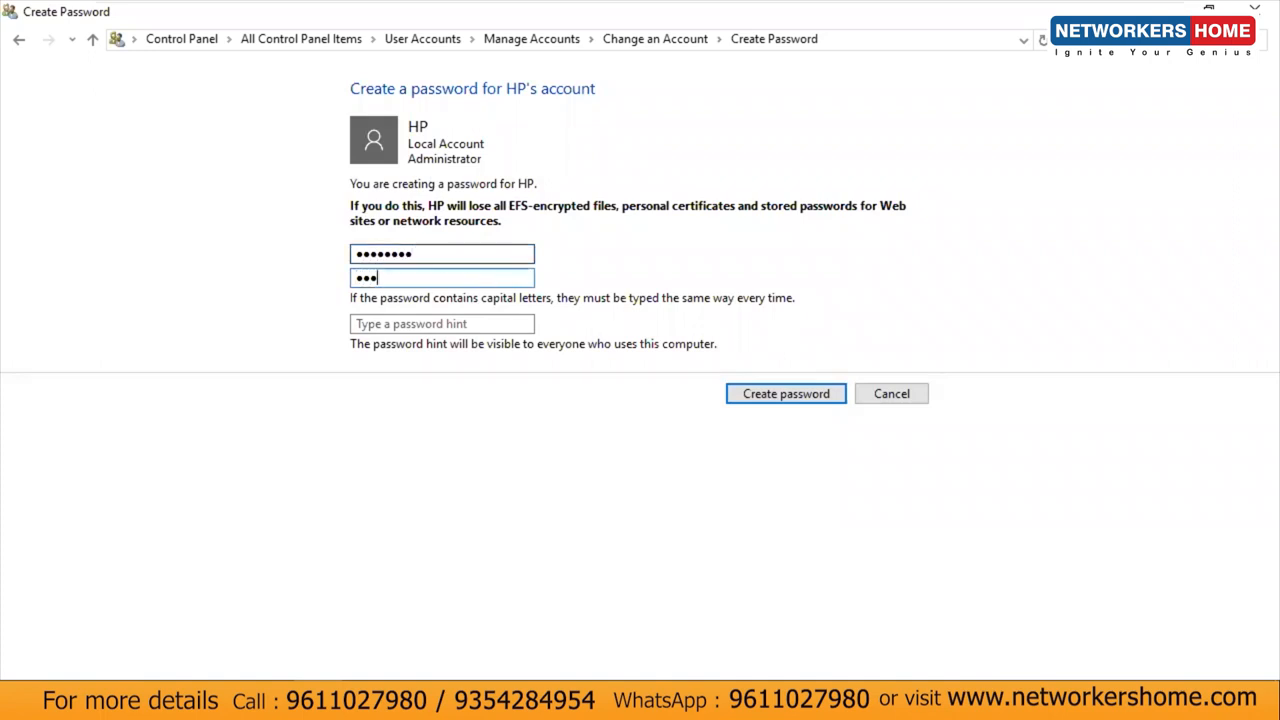
type("•")
key("Tab")
type("Clsc0123")
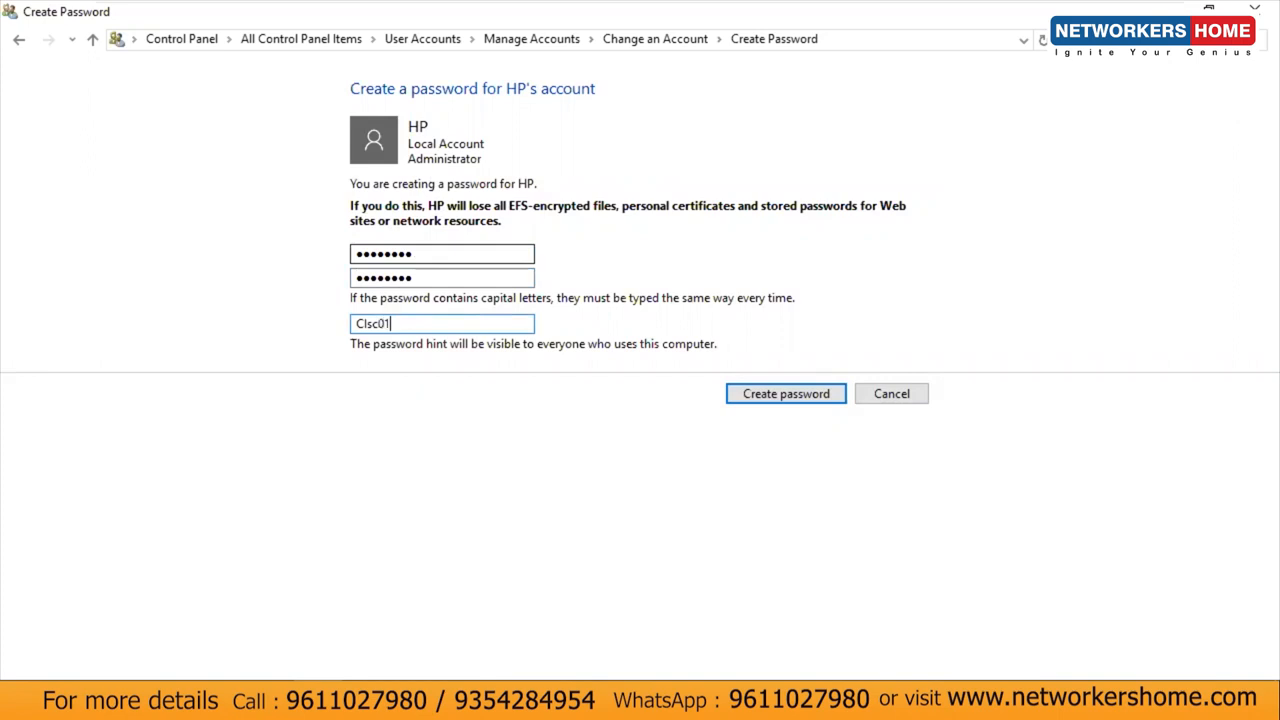
left_click(786, 394)
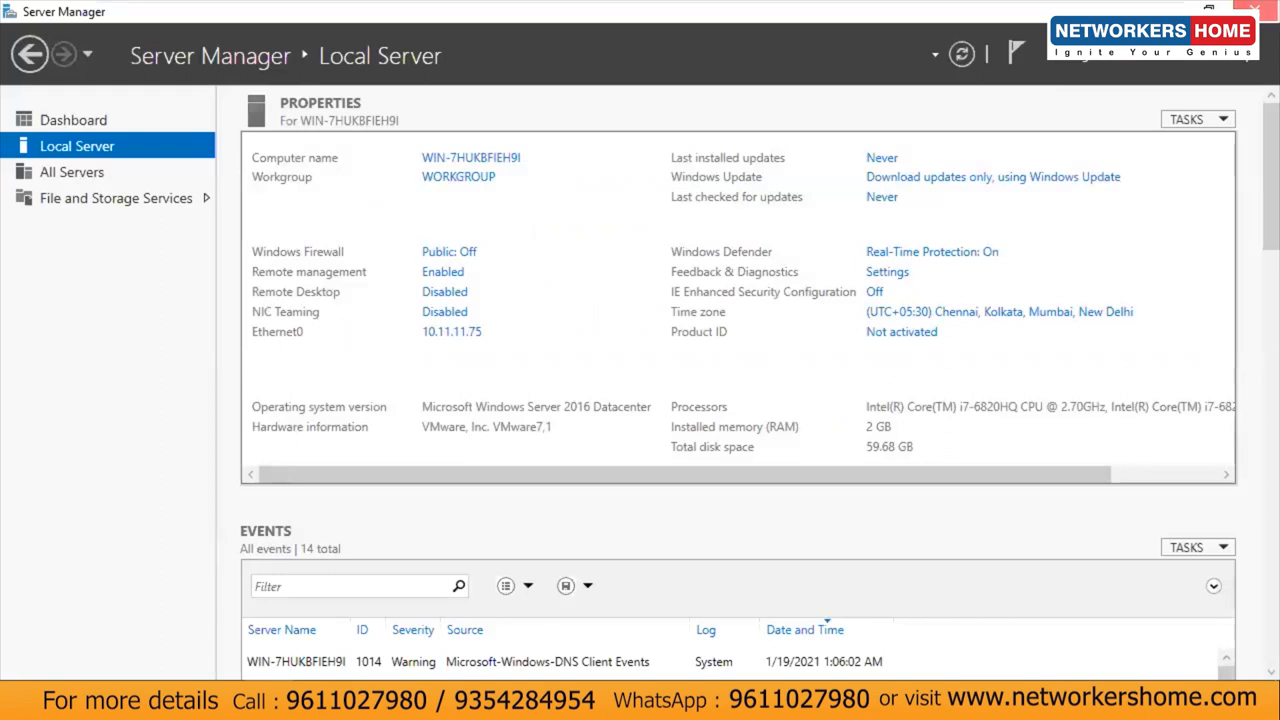
Step: Close Server Manager and restart the server with the reason Other (Unplanned)
left_click(1254, 10)
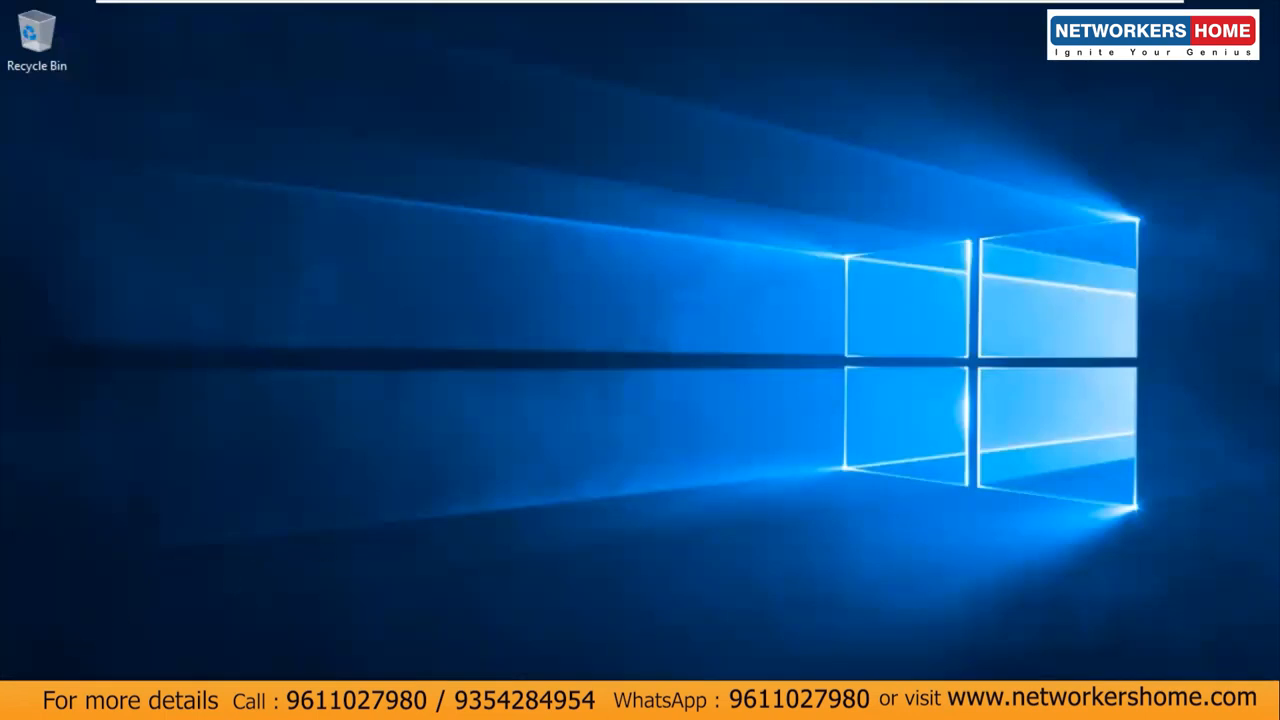
key("super")
left_click(40, 657)
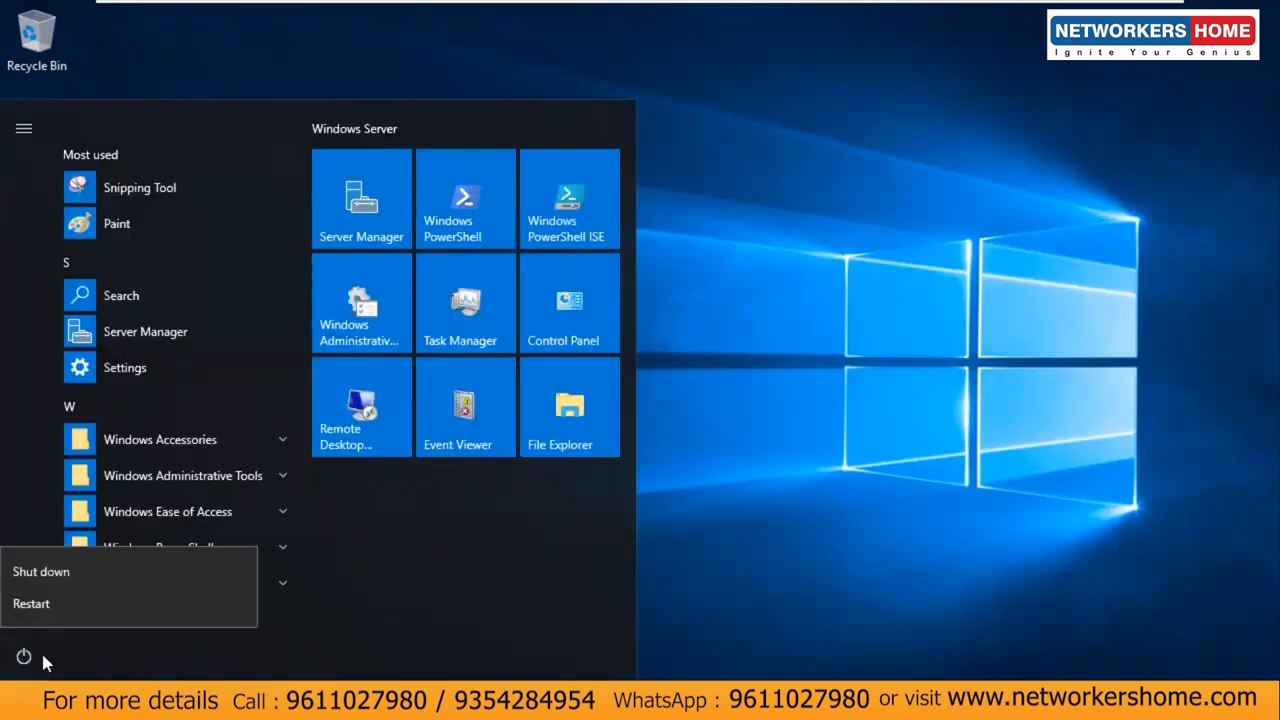
left_click(82, 606)
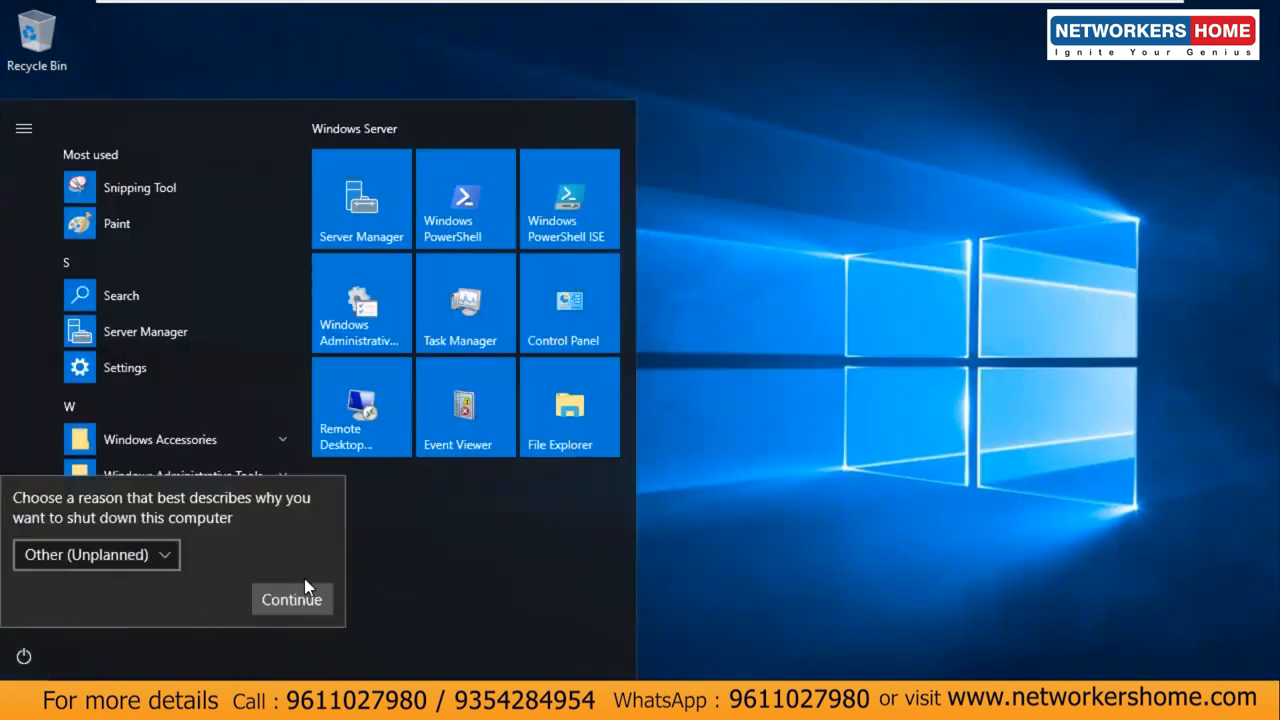
left_click(290, 600)
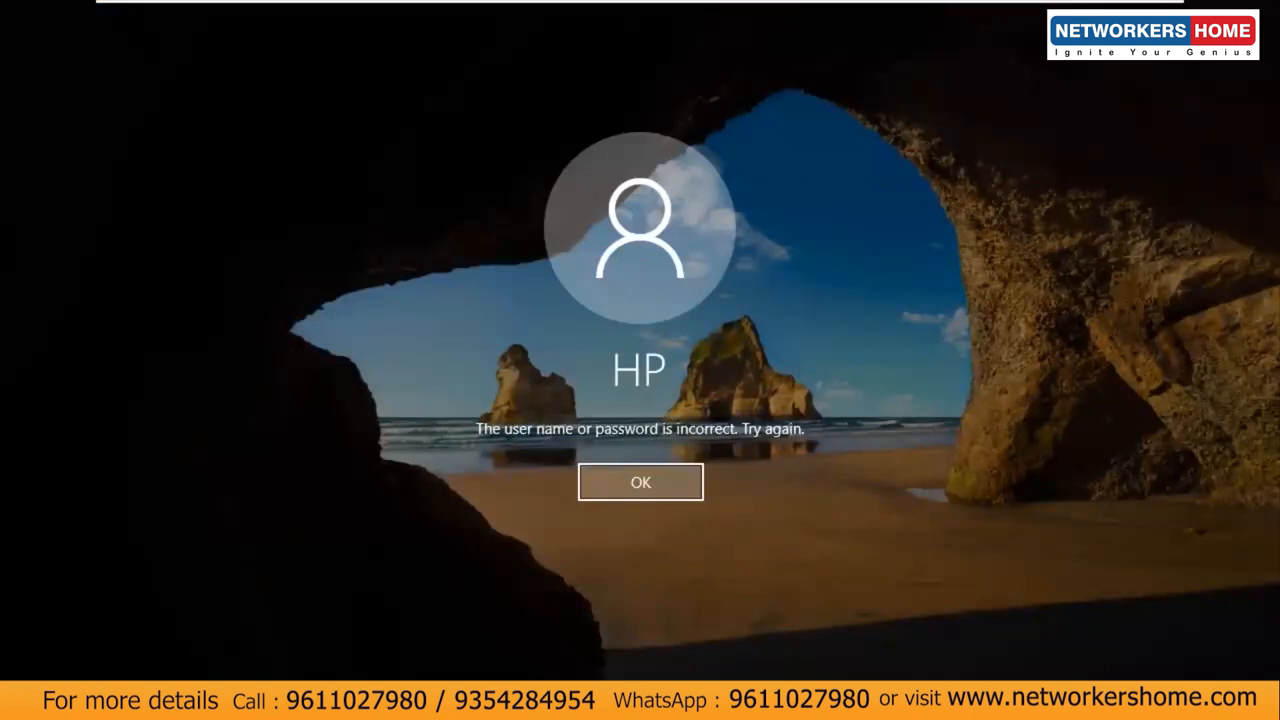
Step: Dismiss the sign-in error and set a new password for the Administrator account
left_click(674, 484)
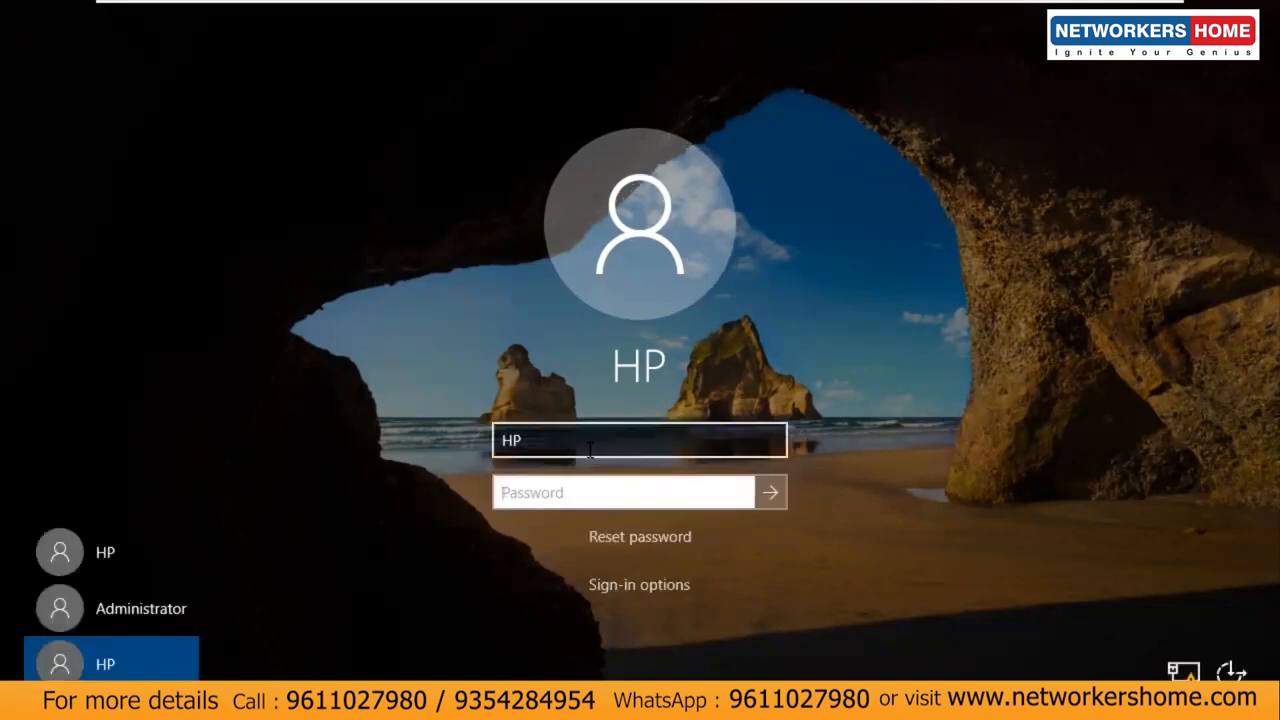
left_click(168, 610)
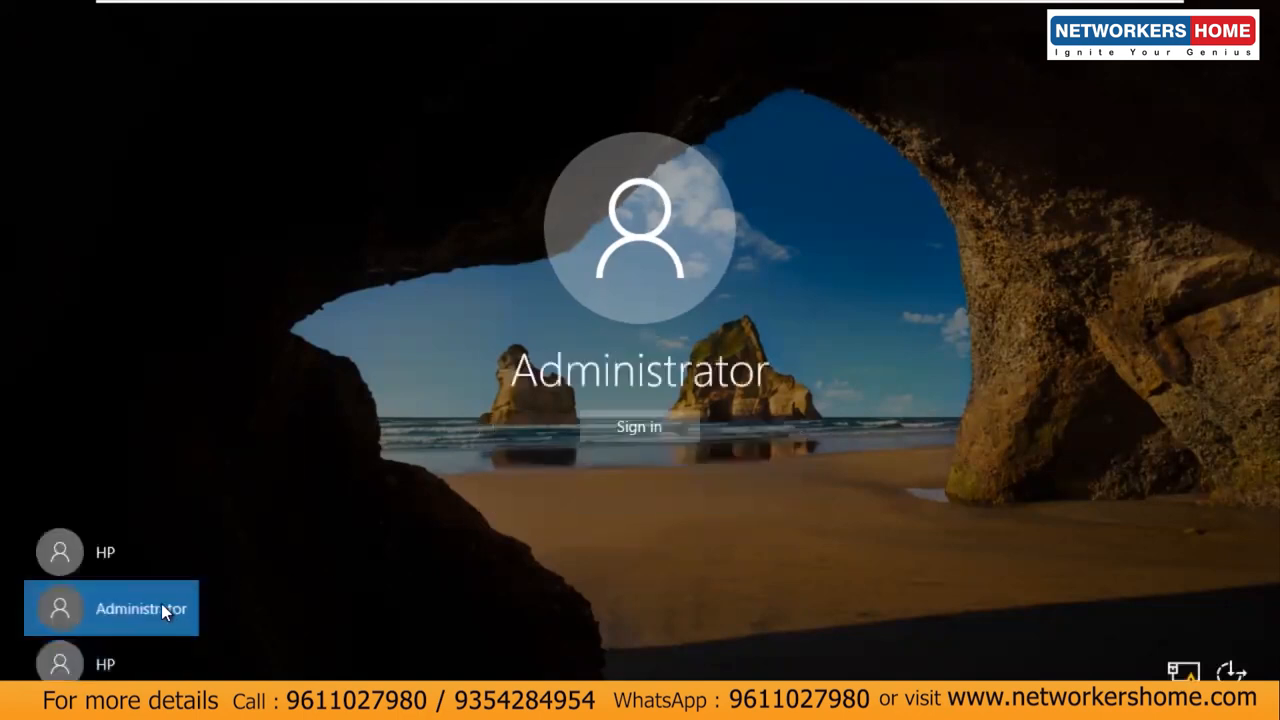
left_click(639, 429)
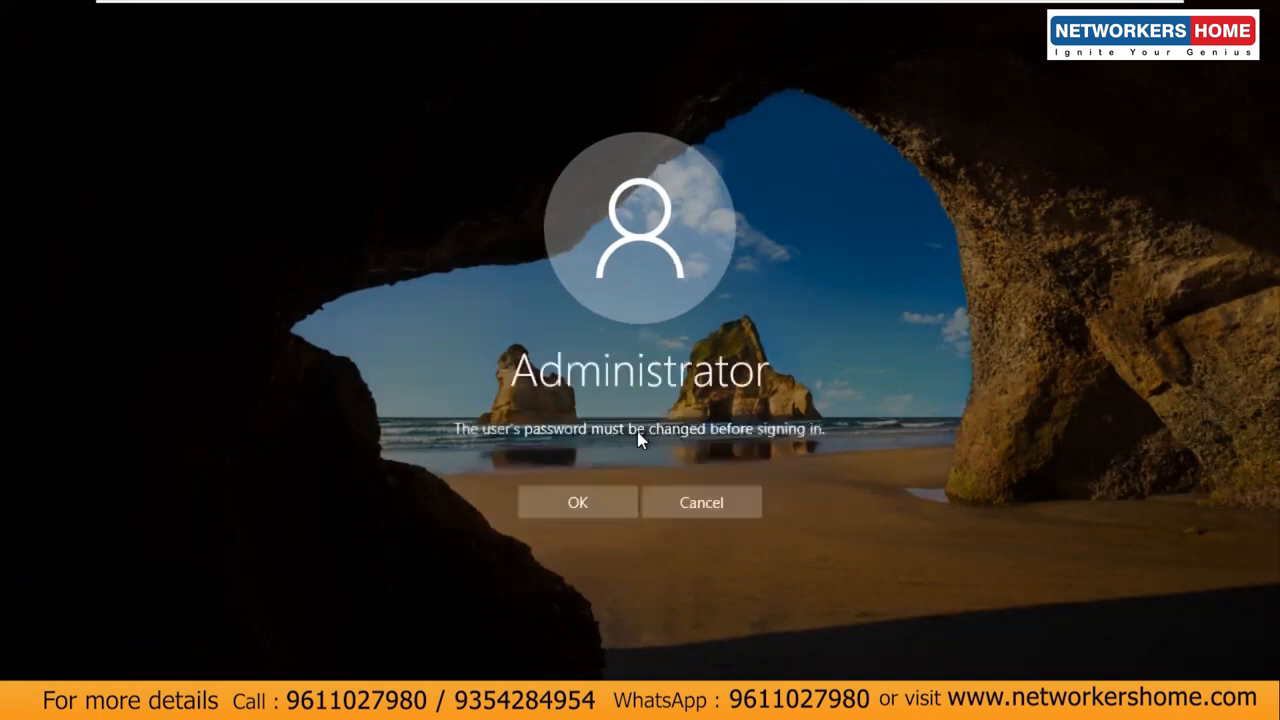
left_click(591, 495)
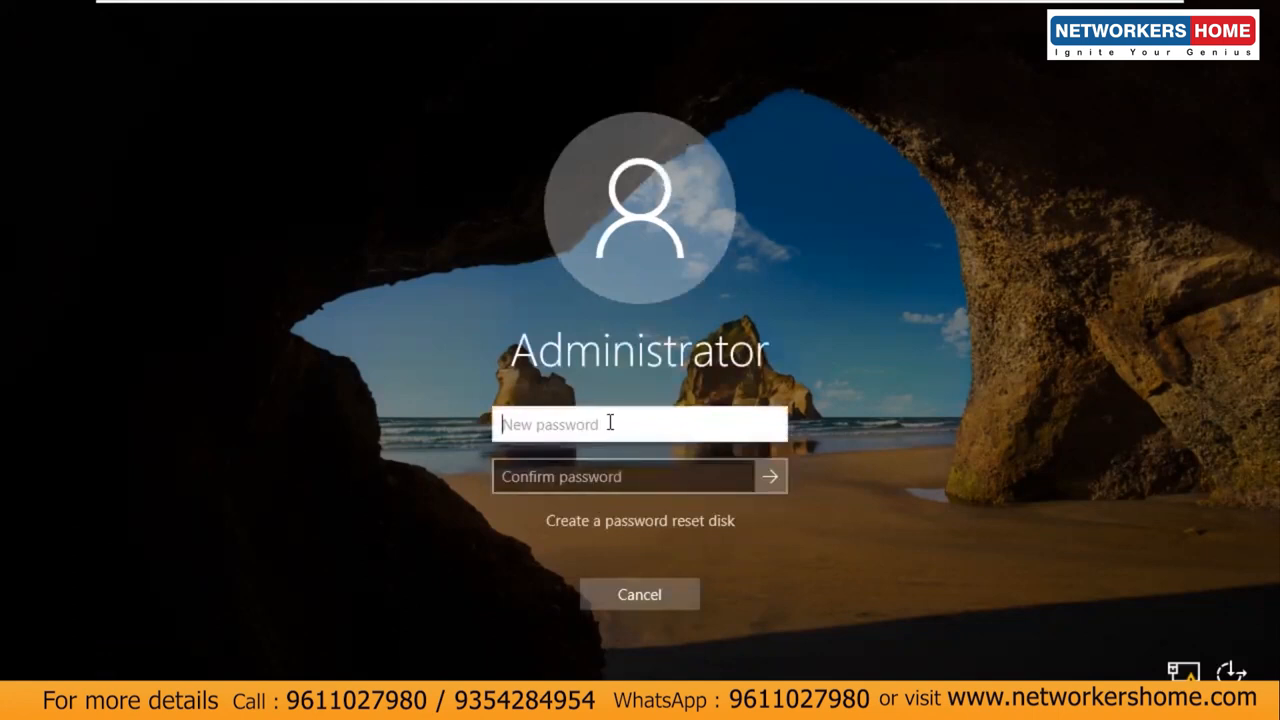
type("P@ssw0rd")
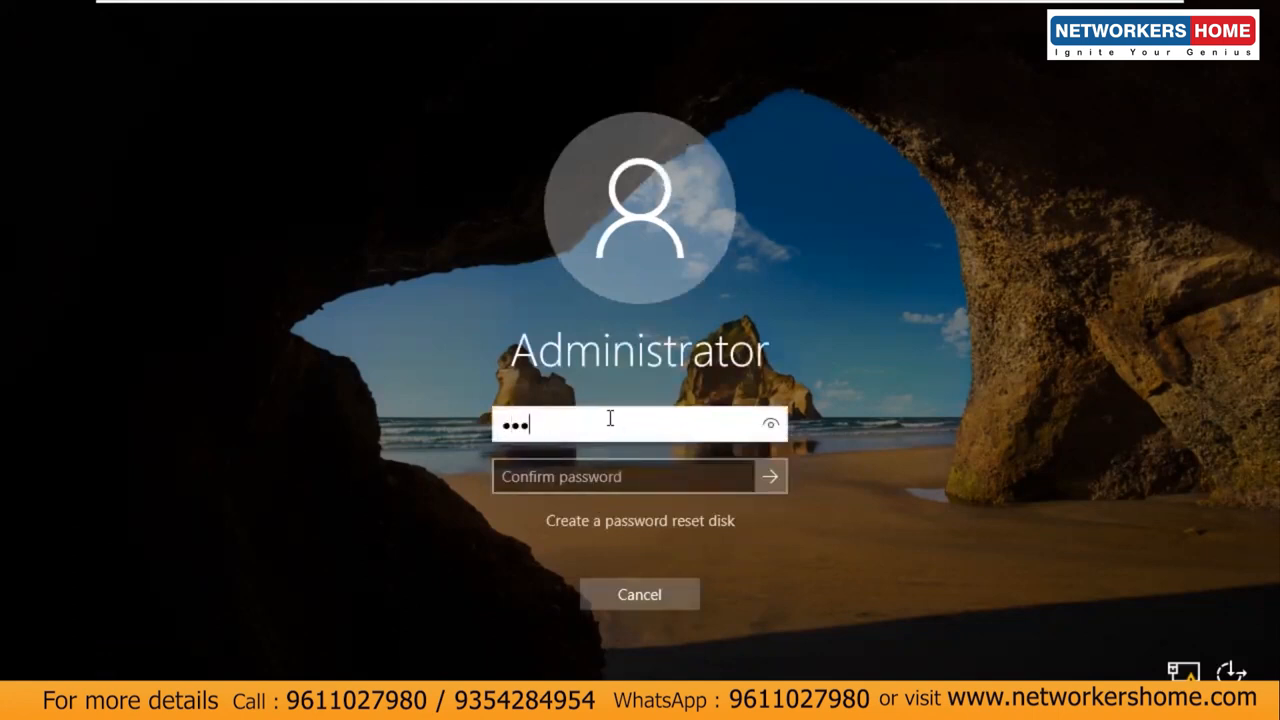
key("Tab")
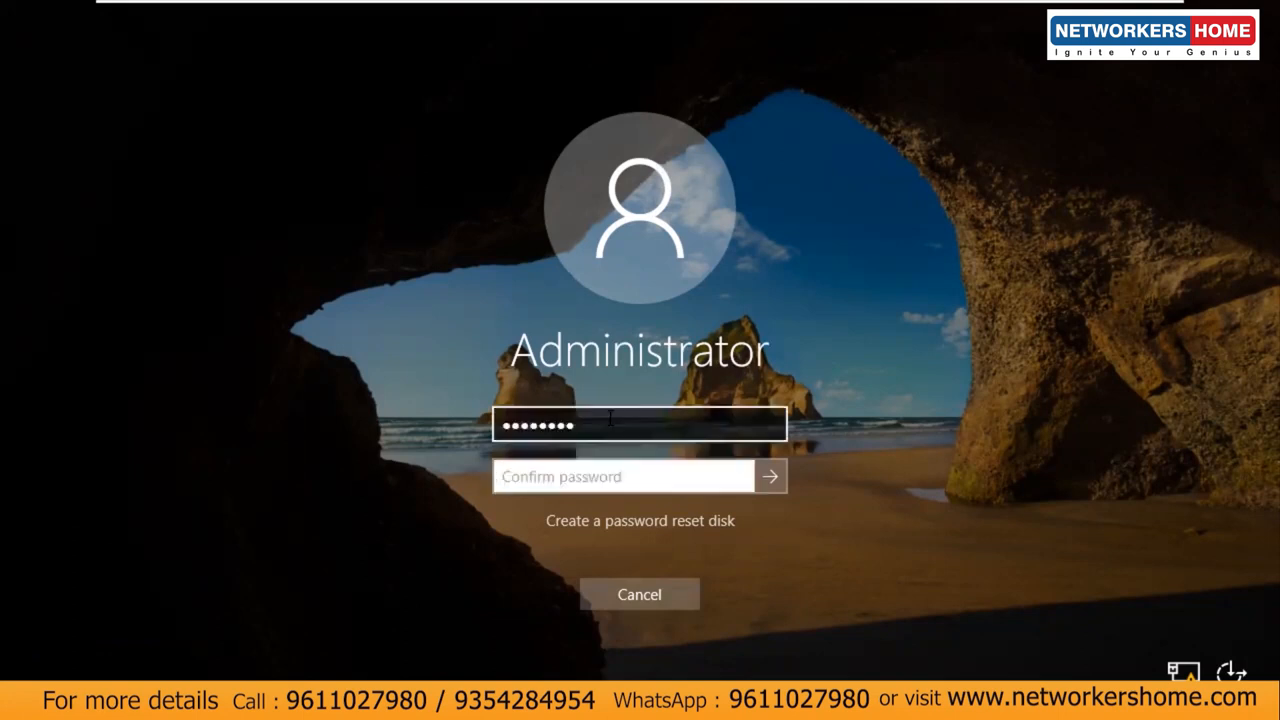
type("P@ssw0rd")
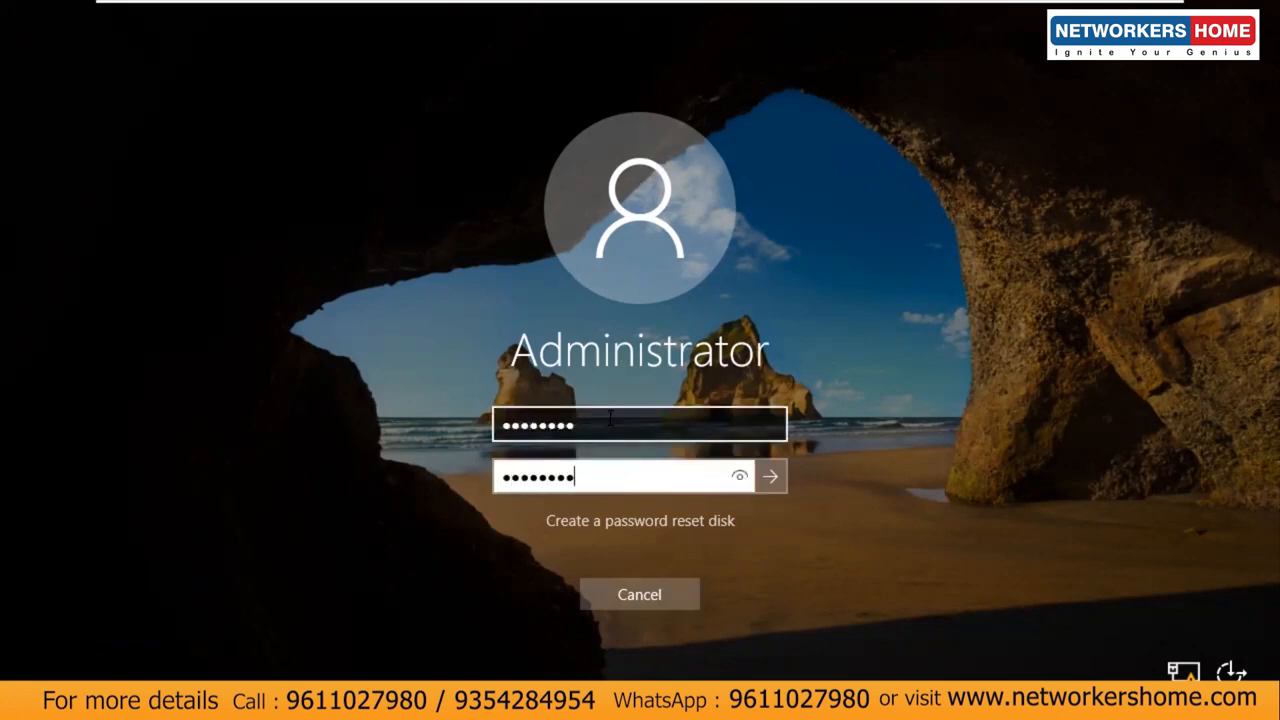
key("Return")
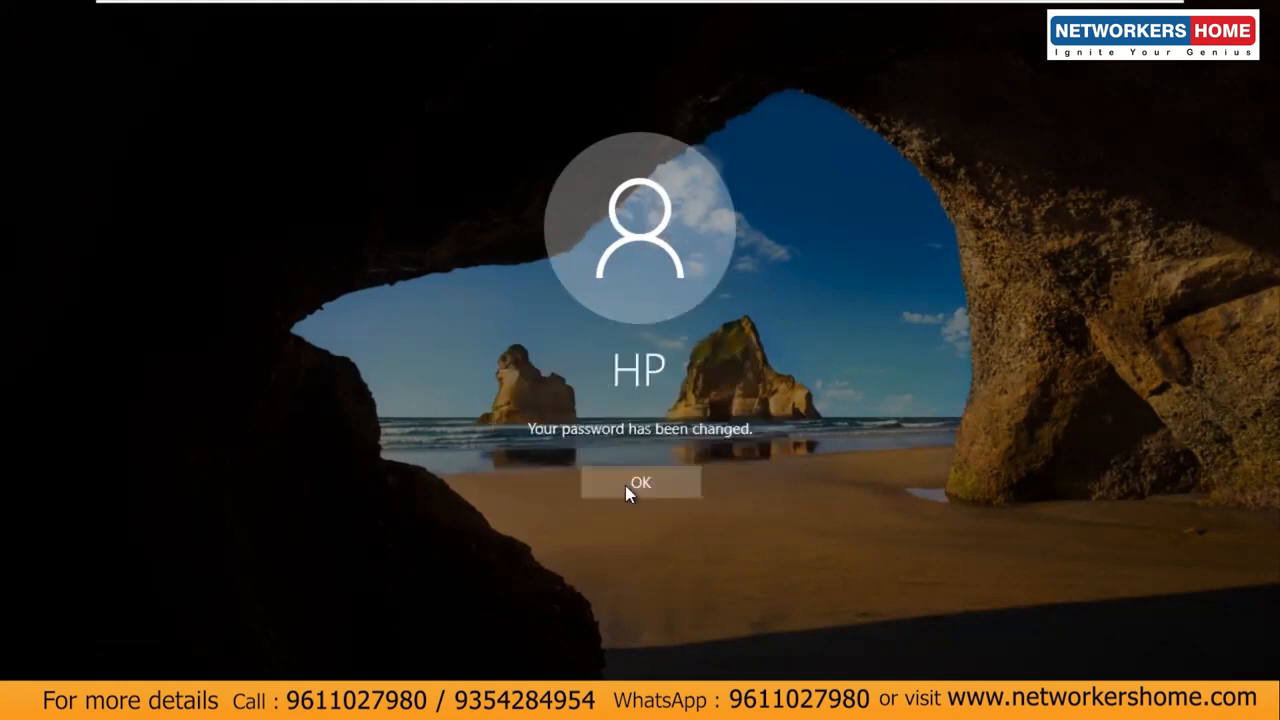
left_click(645, 487)
Step: Sign in as administrator with the new password and close Server Manager
left_click(620, 454)
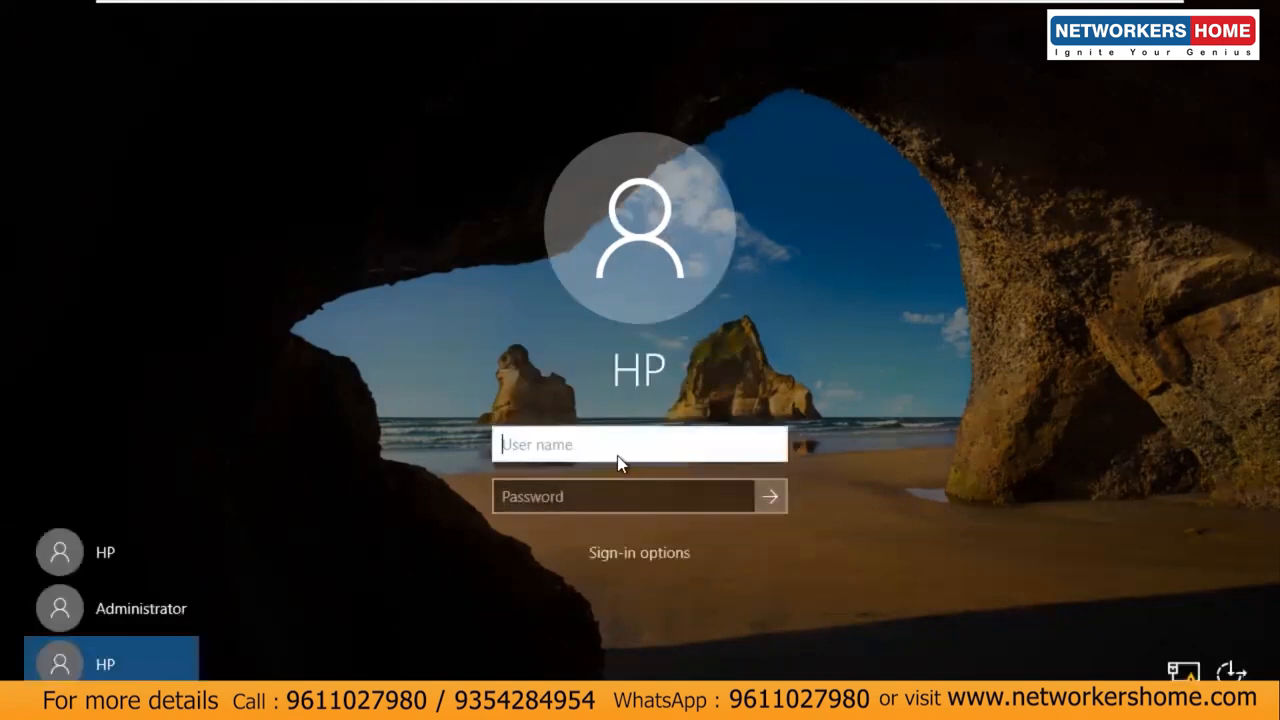
type("administrator")
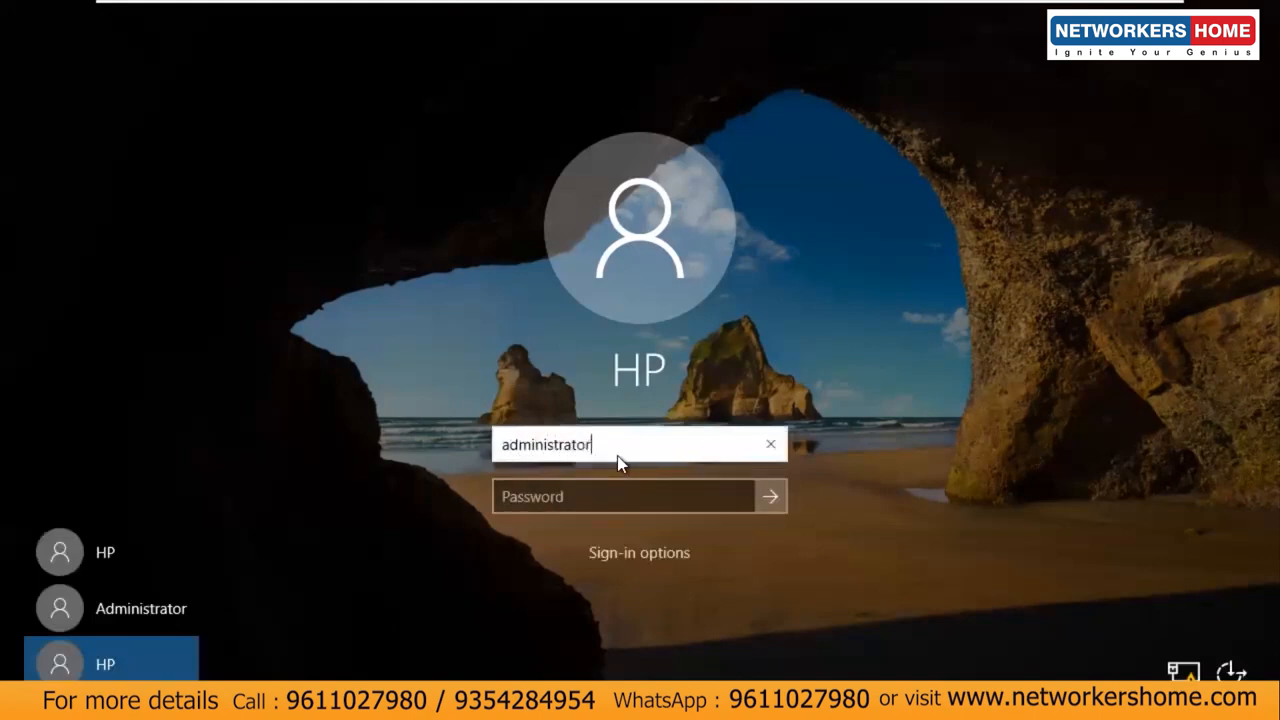
key("Tab")
type("P@ssw0rd")
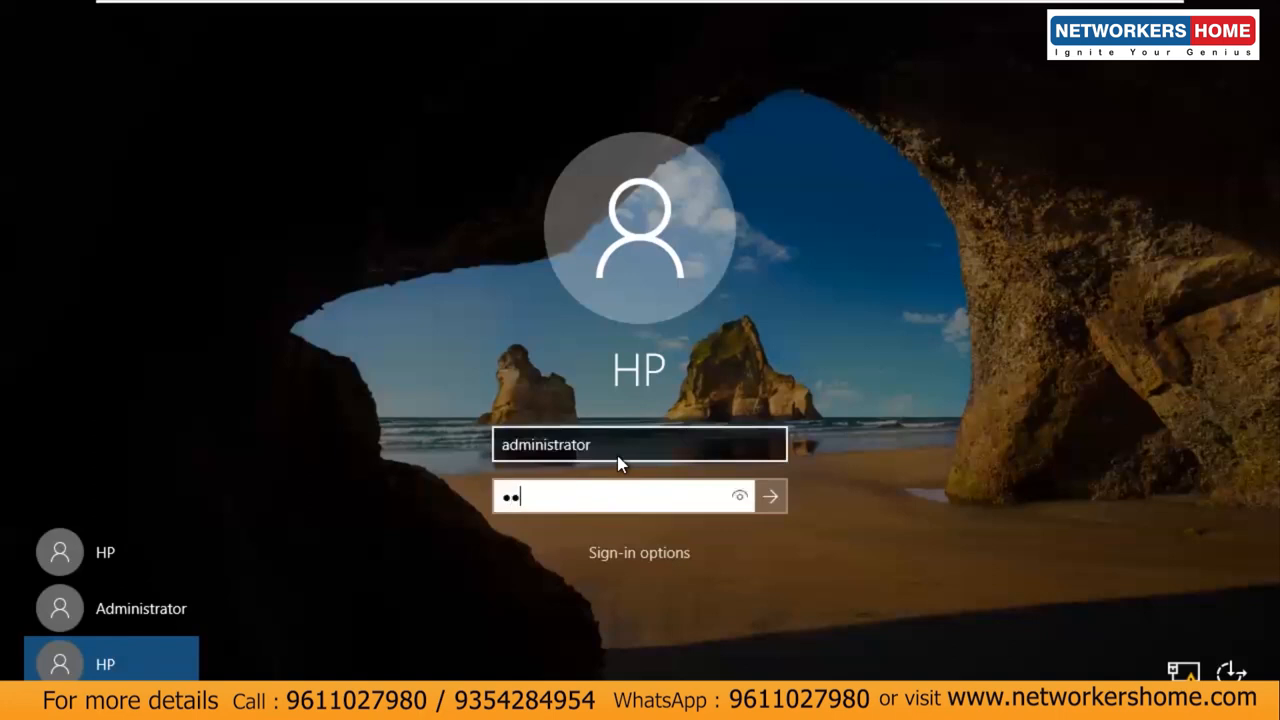
key("Return")
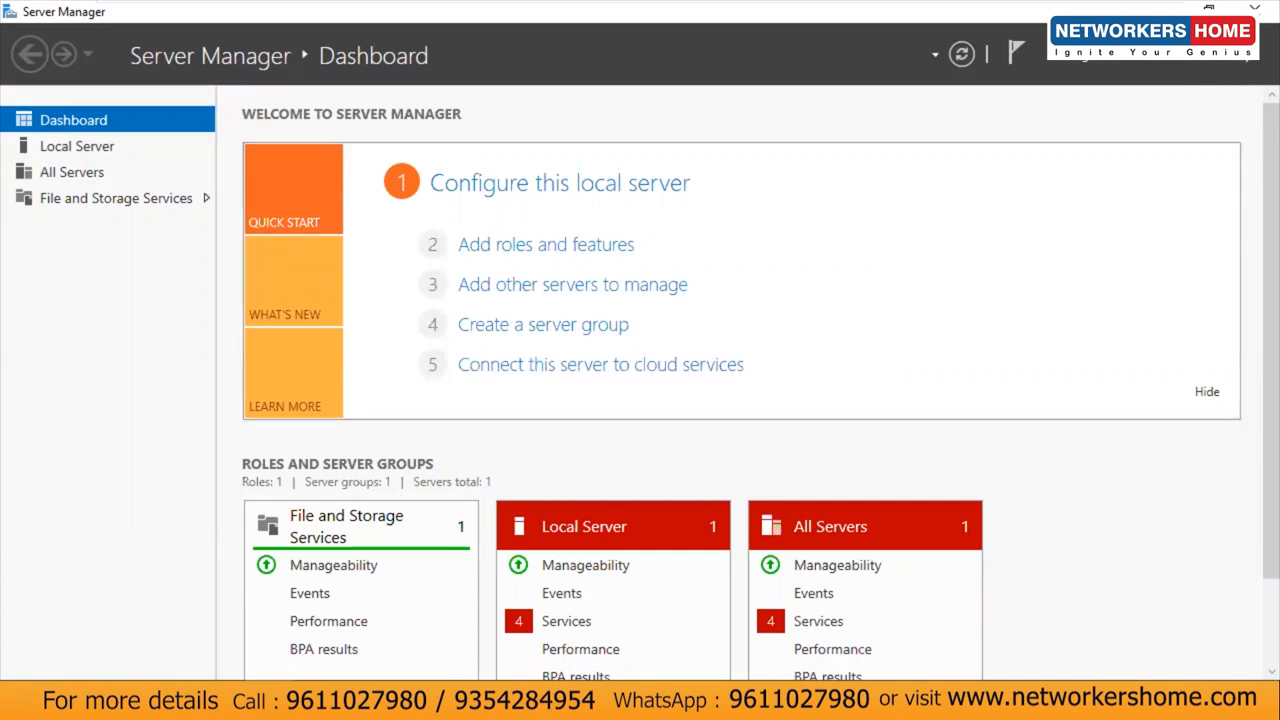
left_click(1255, 8)
mouse_move(1104, 4)
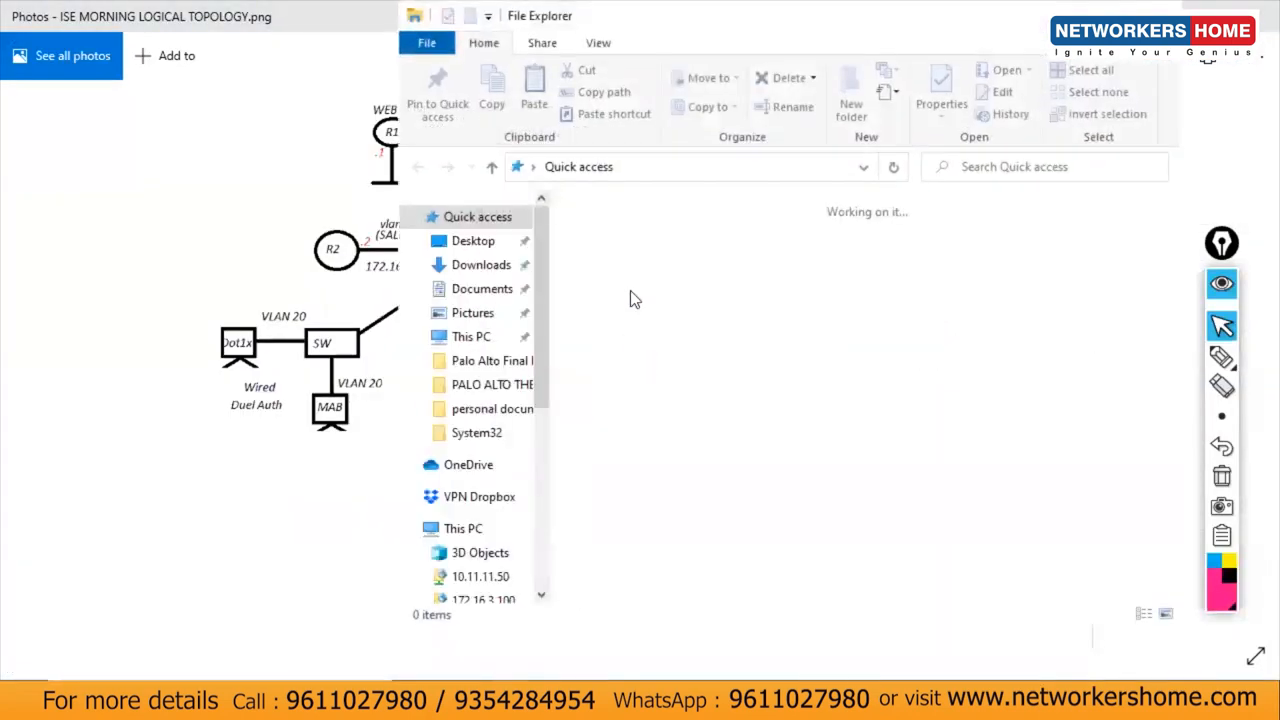
Step: Open 1.PNG from Desktop > CCIE LAB DETAILS > SPOTO PHYSICAL CONFIG SOLUTION > 4.3 in Photos
left_click(1113, 5)
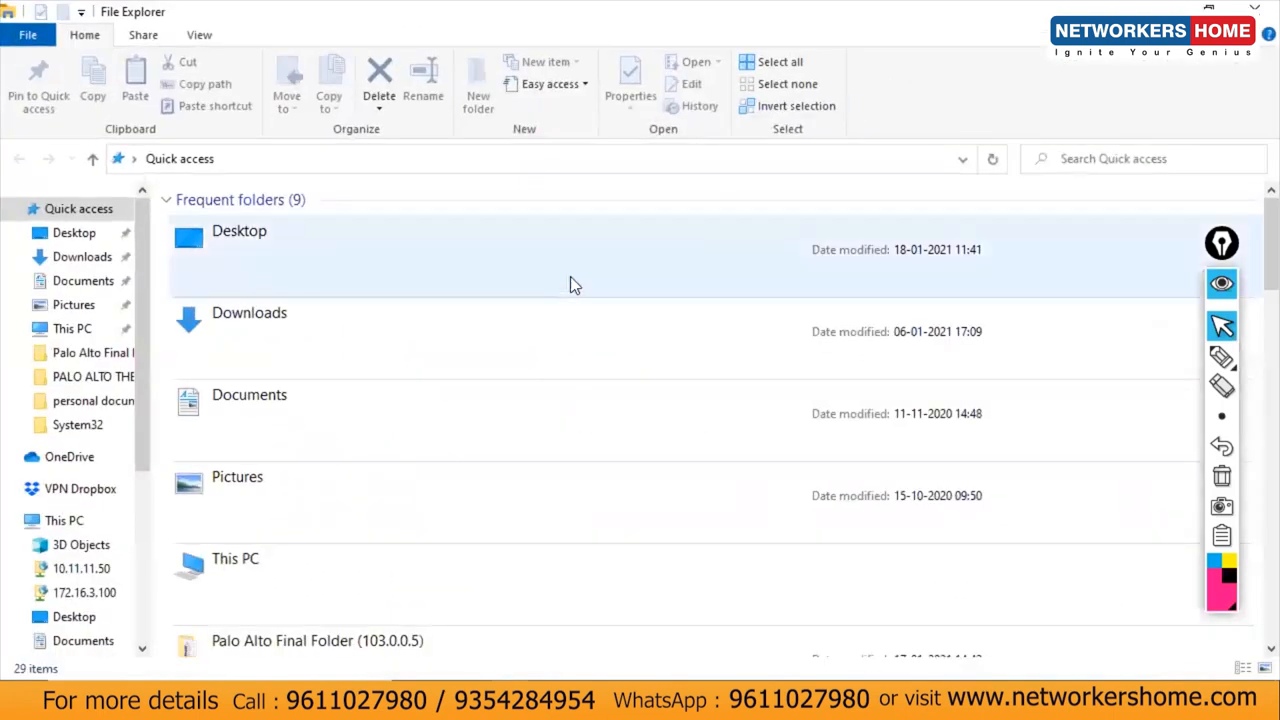
left_click(84, 240)
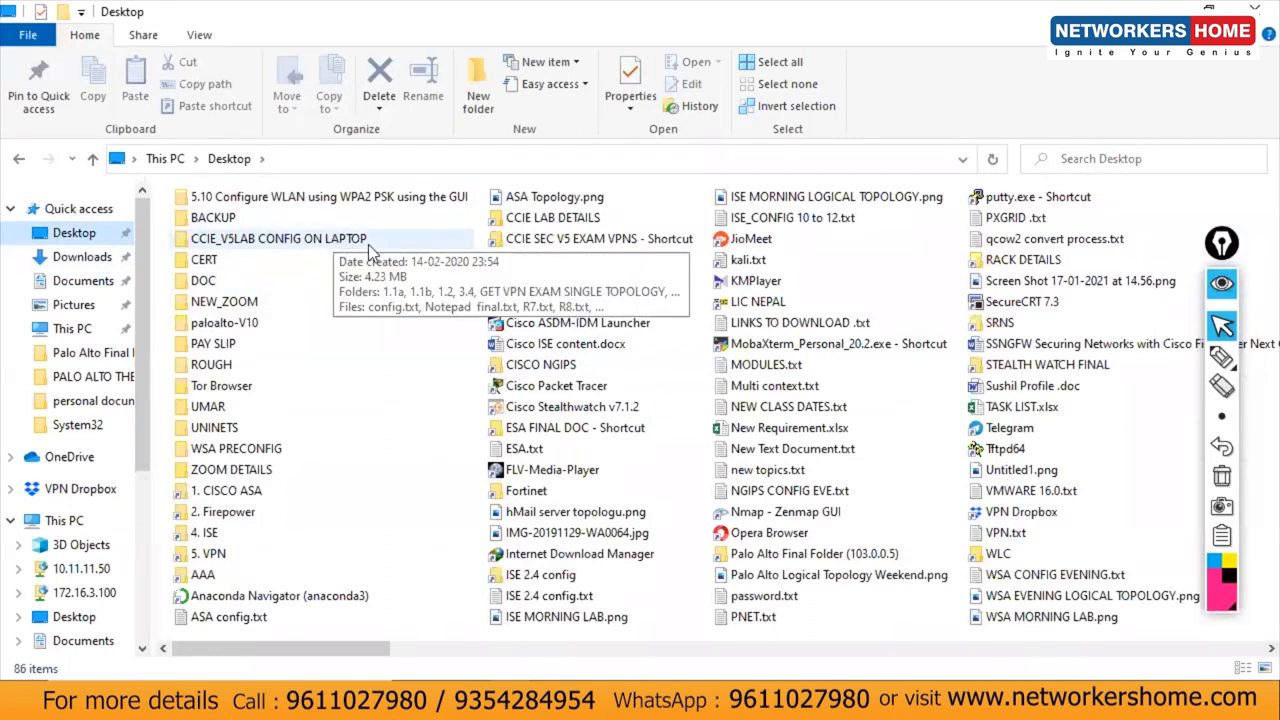
double_click(540, 217)
double_click(250, 268)
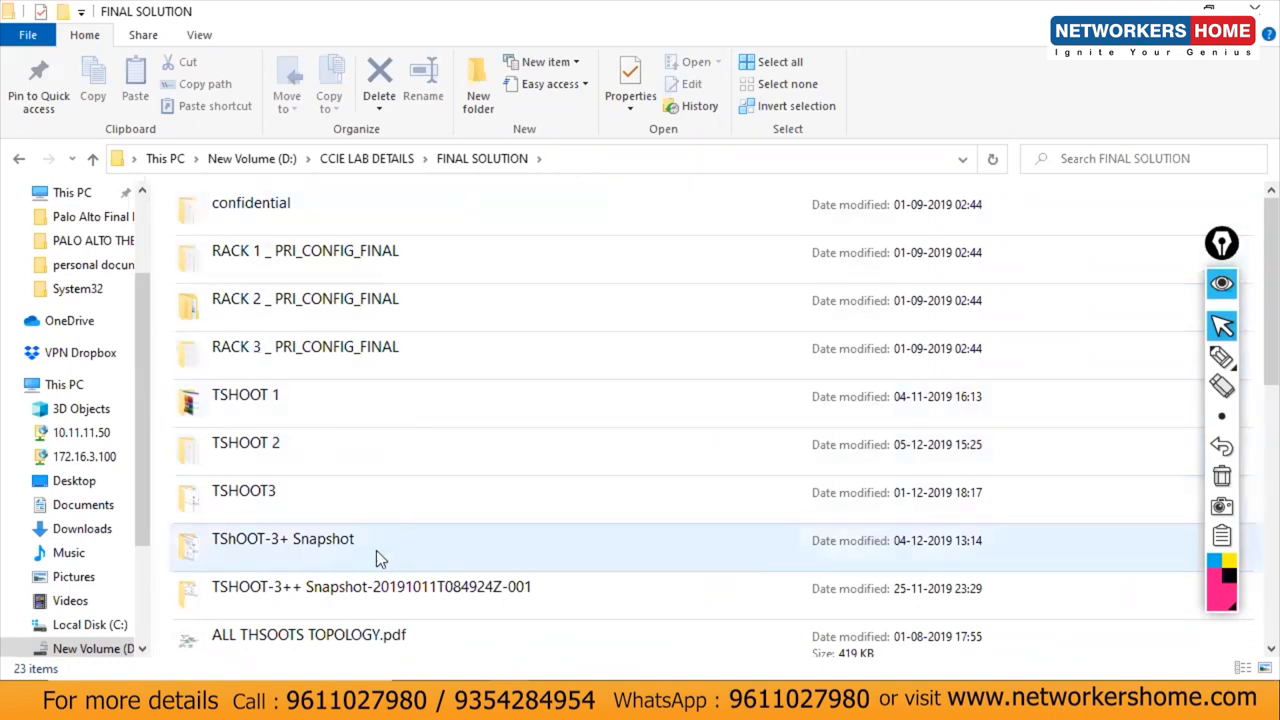
left_click(93, 158)
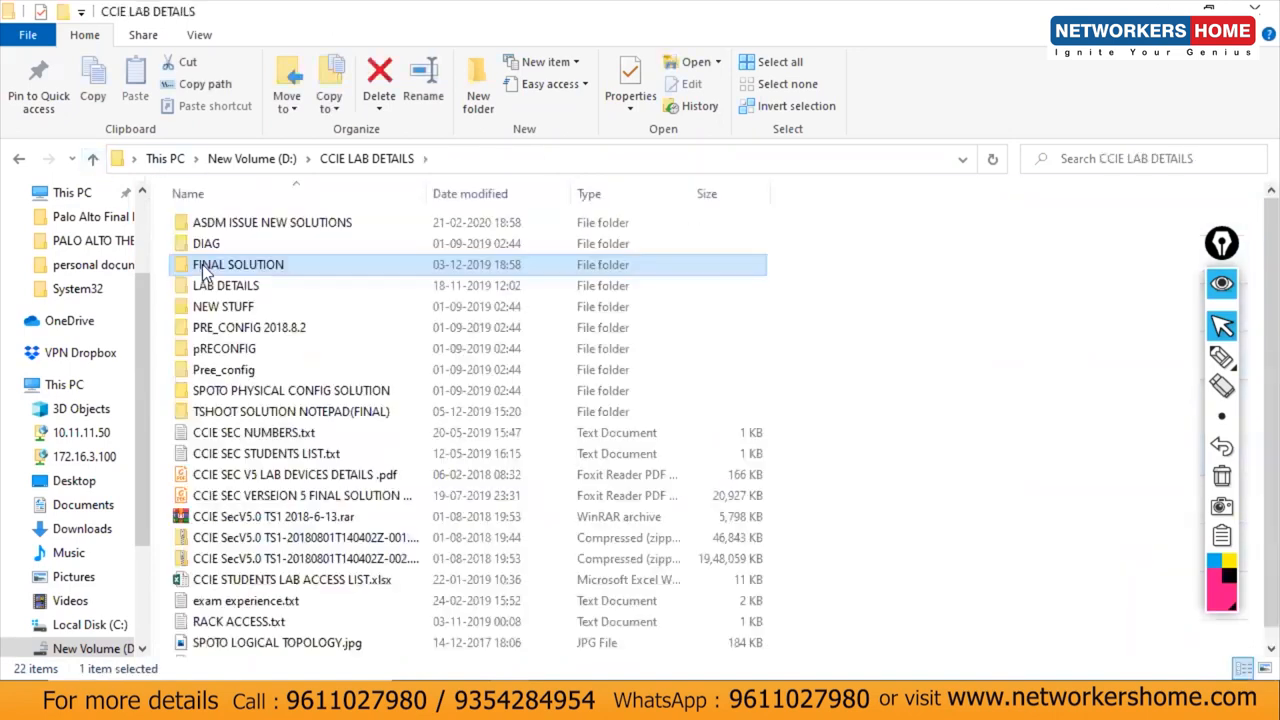
double_click(286, 391)
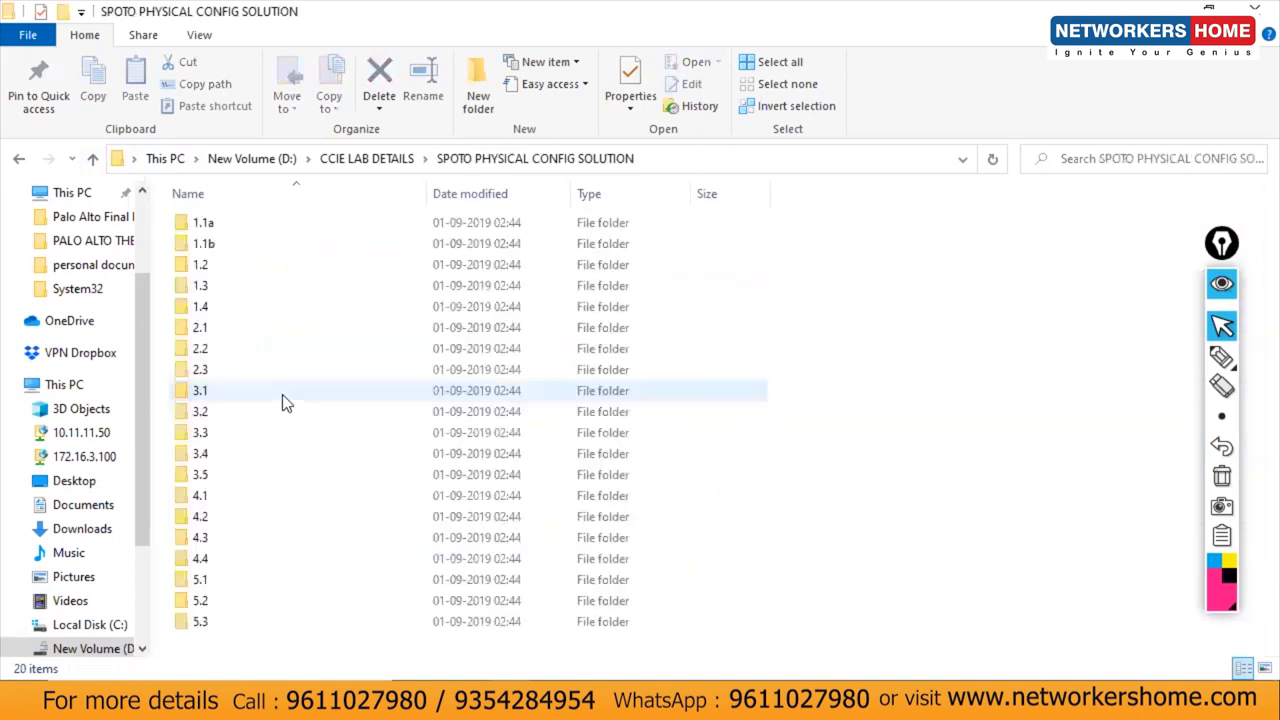
double_click(214, 537)
left_click(248, 260)
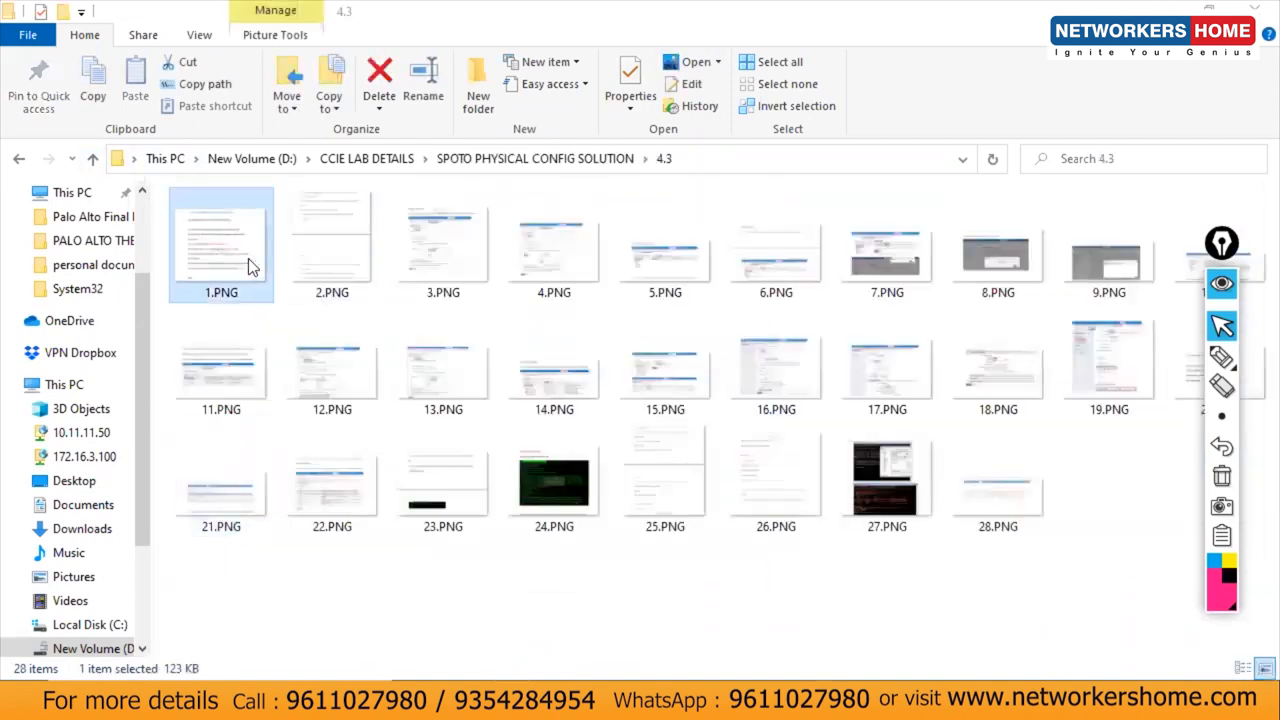
double_click(249, 260)
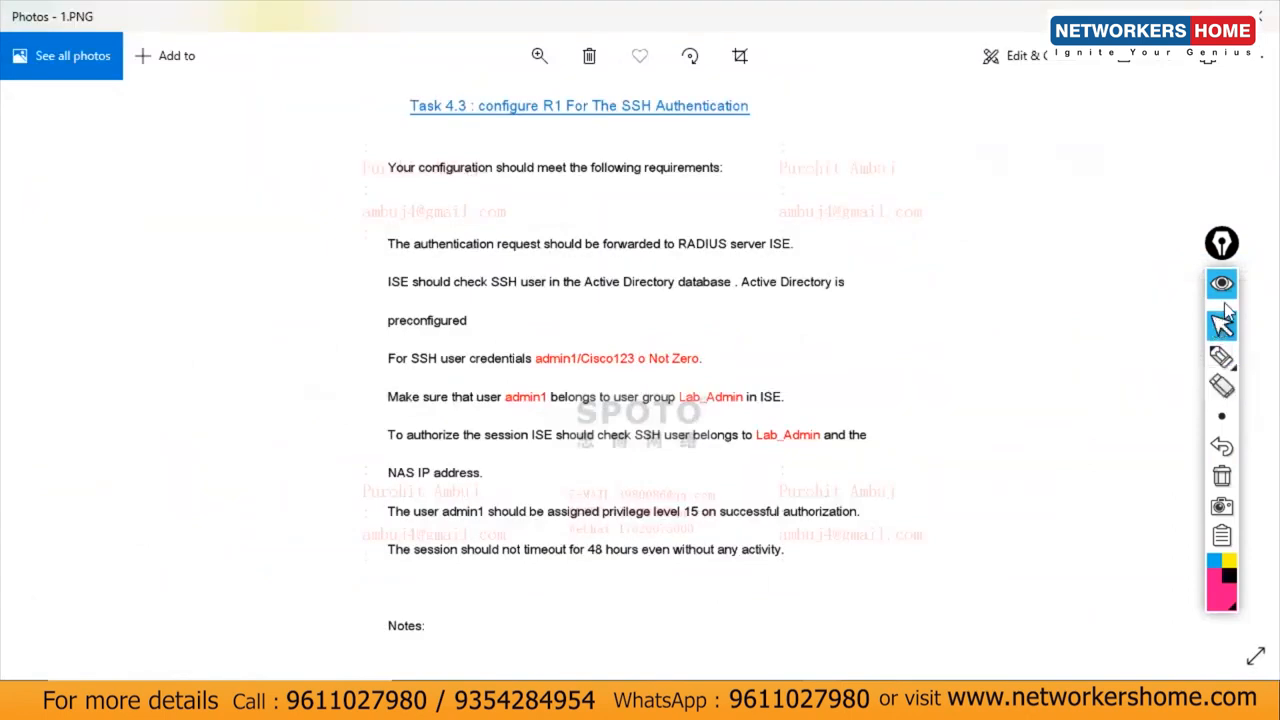
left_click(1221, 356)
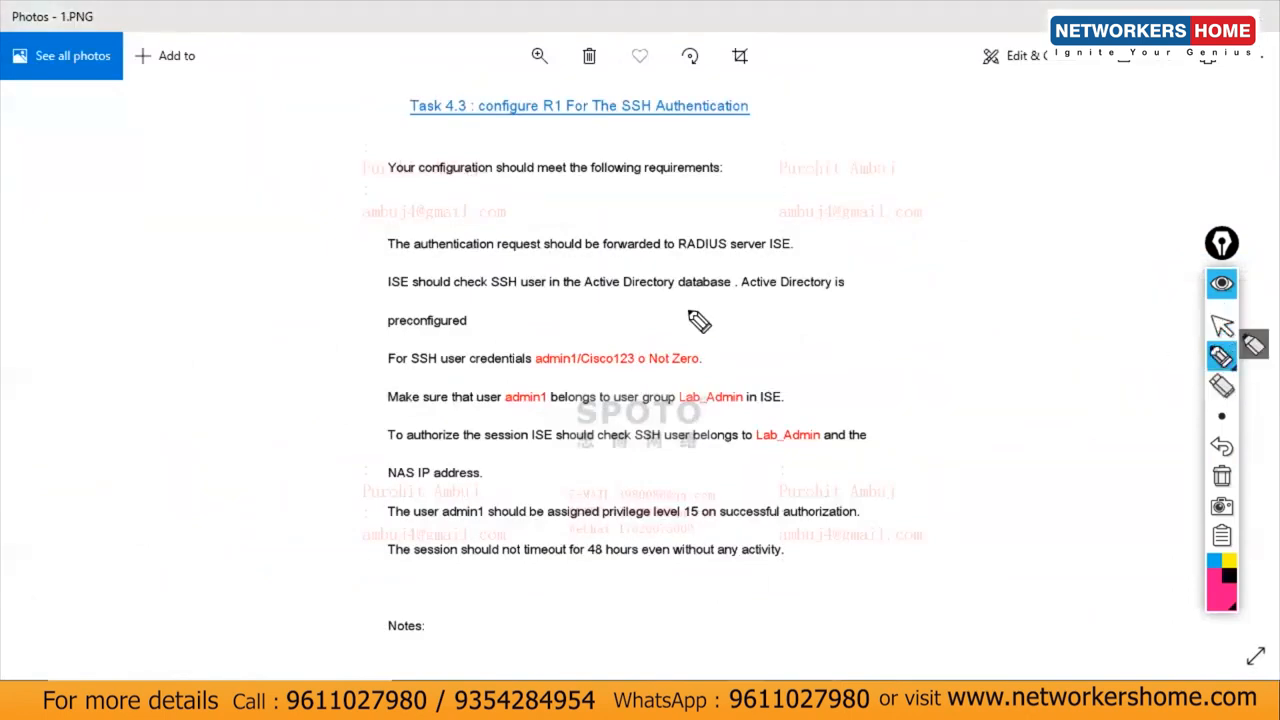
left_click_drag(390, 258, 790, 256)
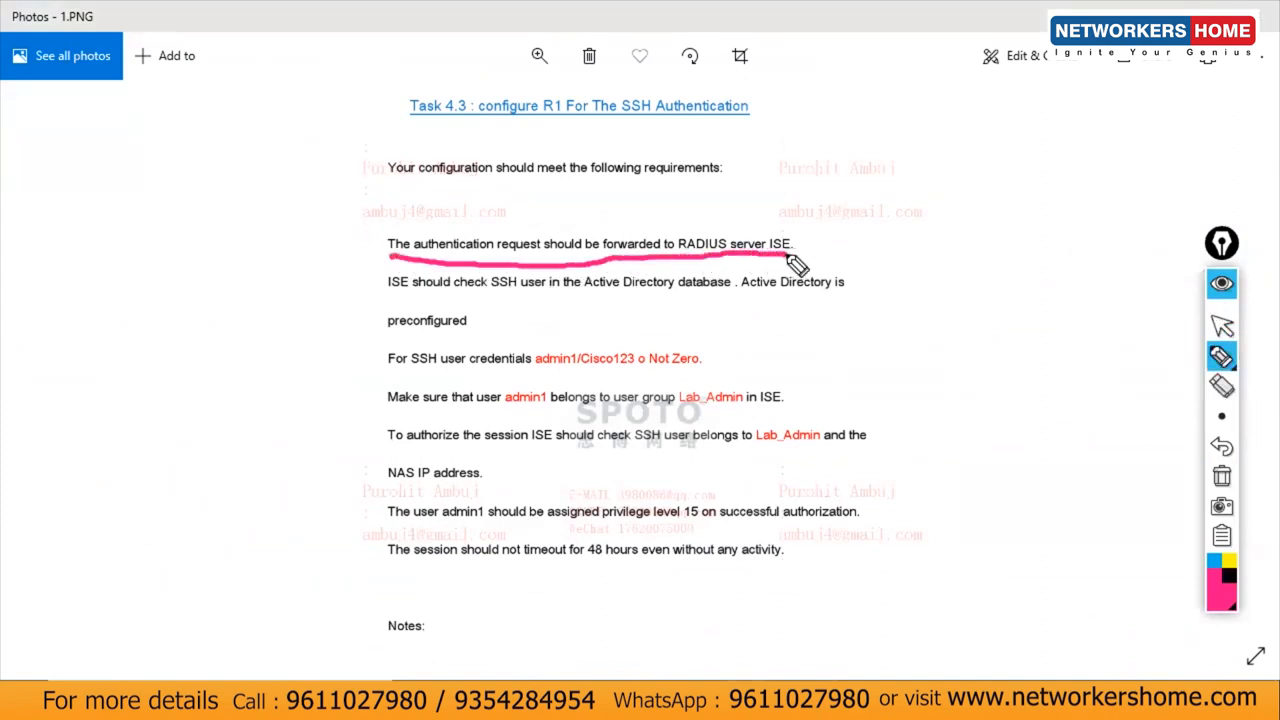
left_click_drag(383, 293, 752, 296)
left_click_drag(421, 339, 536, 320)
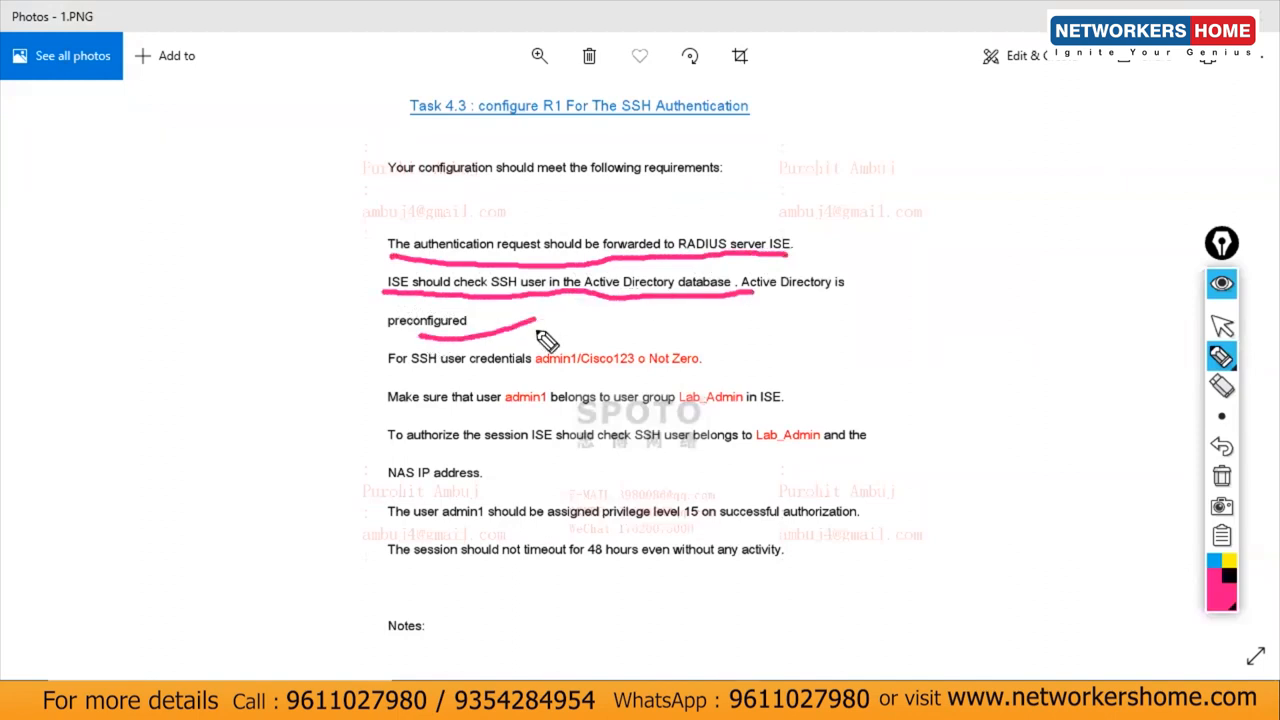
left_click_drag(389, 376, 697, 377)
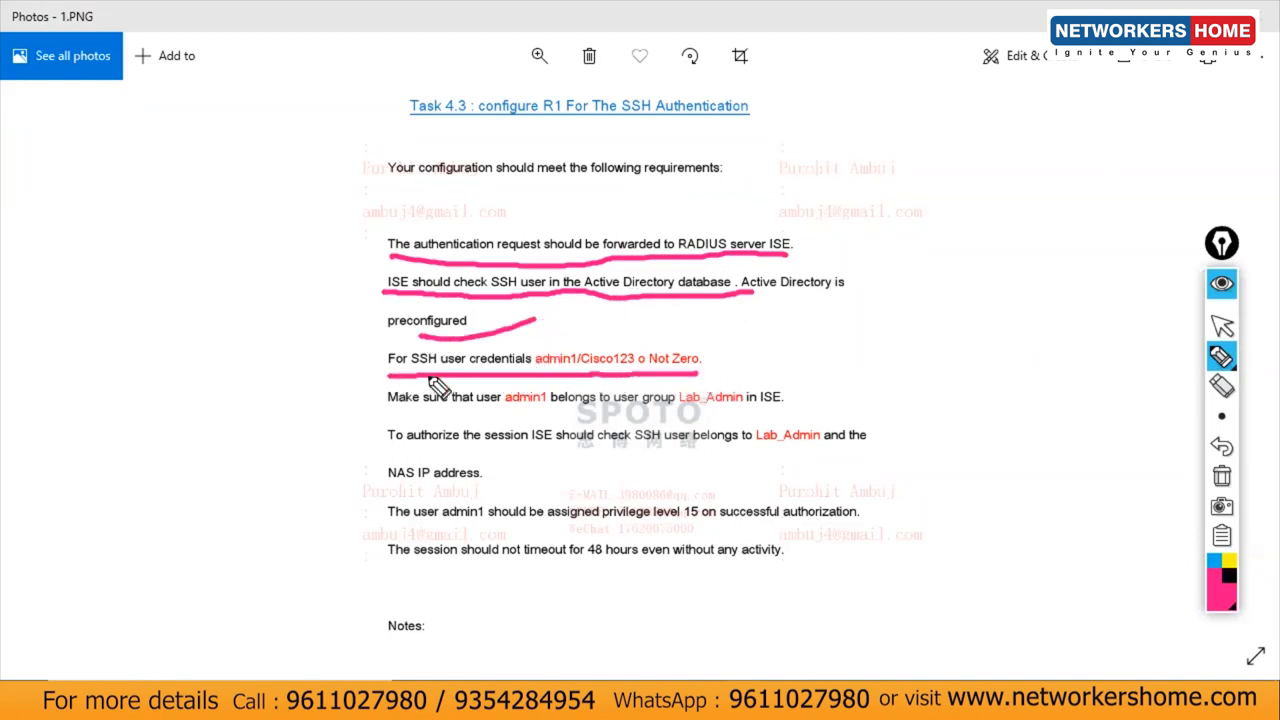
mouse_move(387, 409)
left_mouse_down()
mouse_move(704, 418)
mouse_move(842, 382)
left_mouse_up()
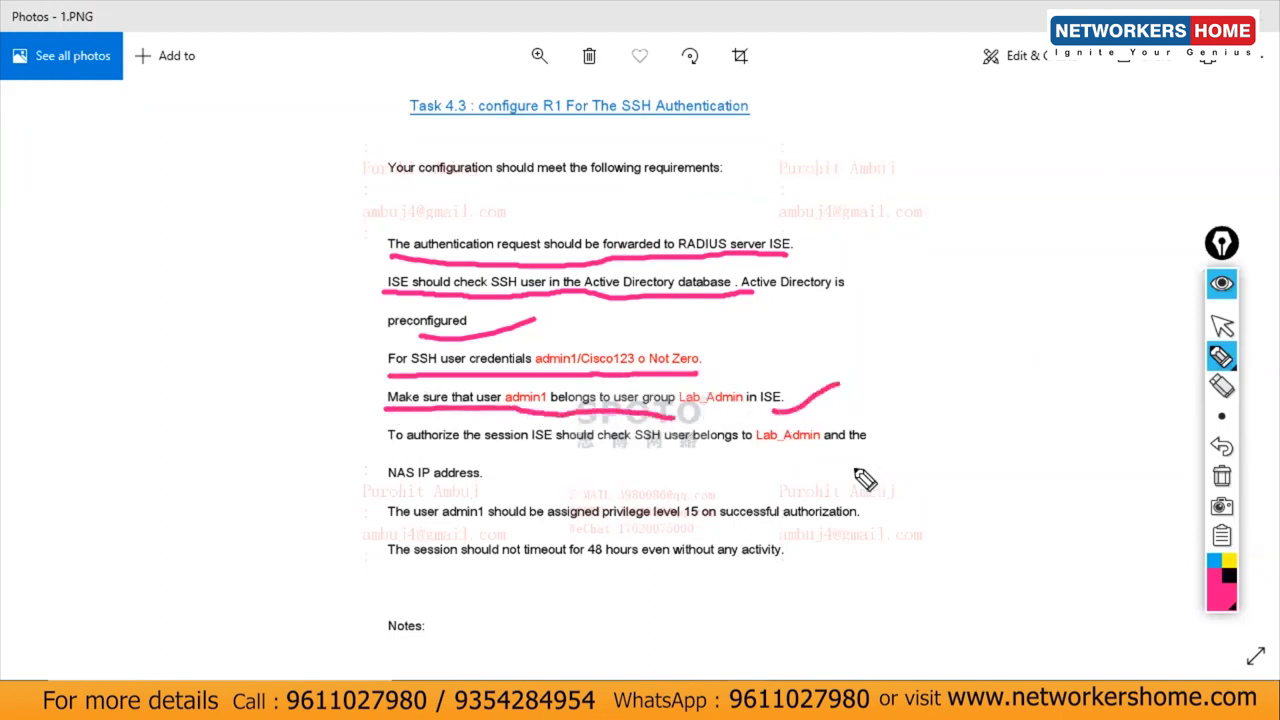
left_click(1222, 476)
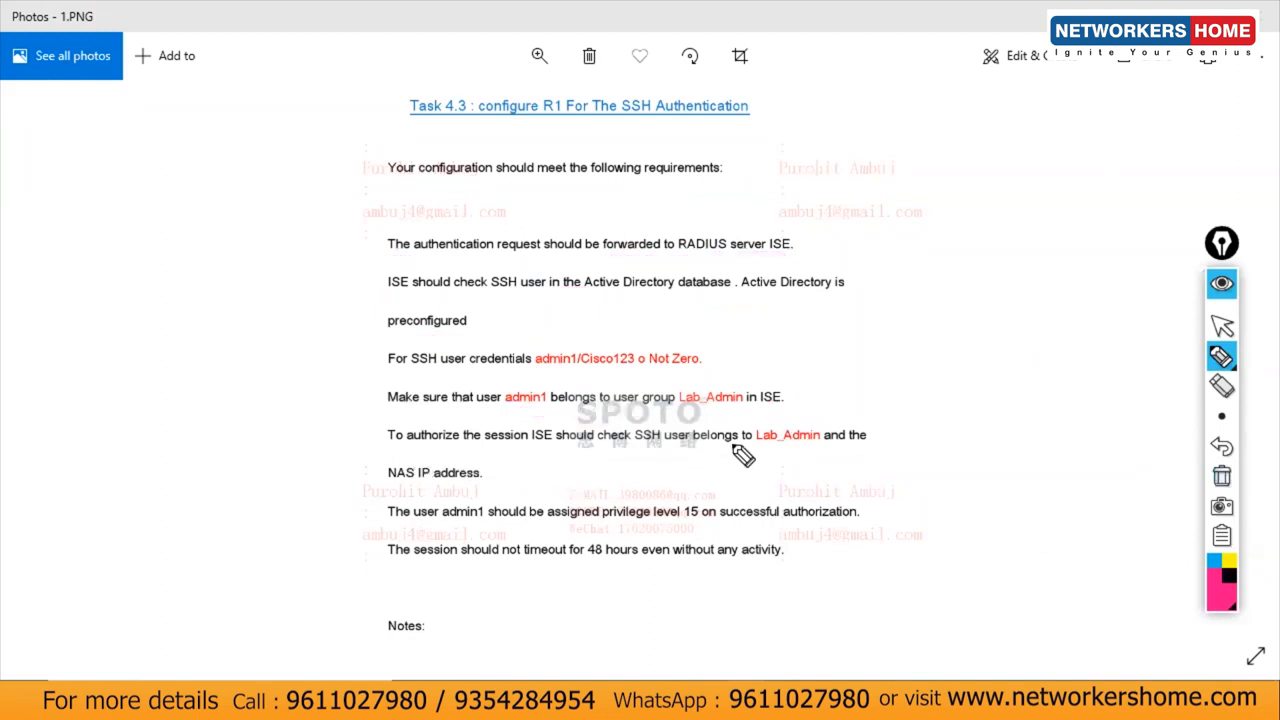
left_click_drag(800, 447, 852, 431)
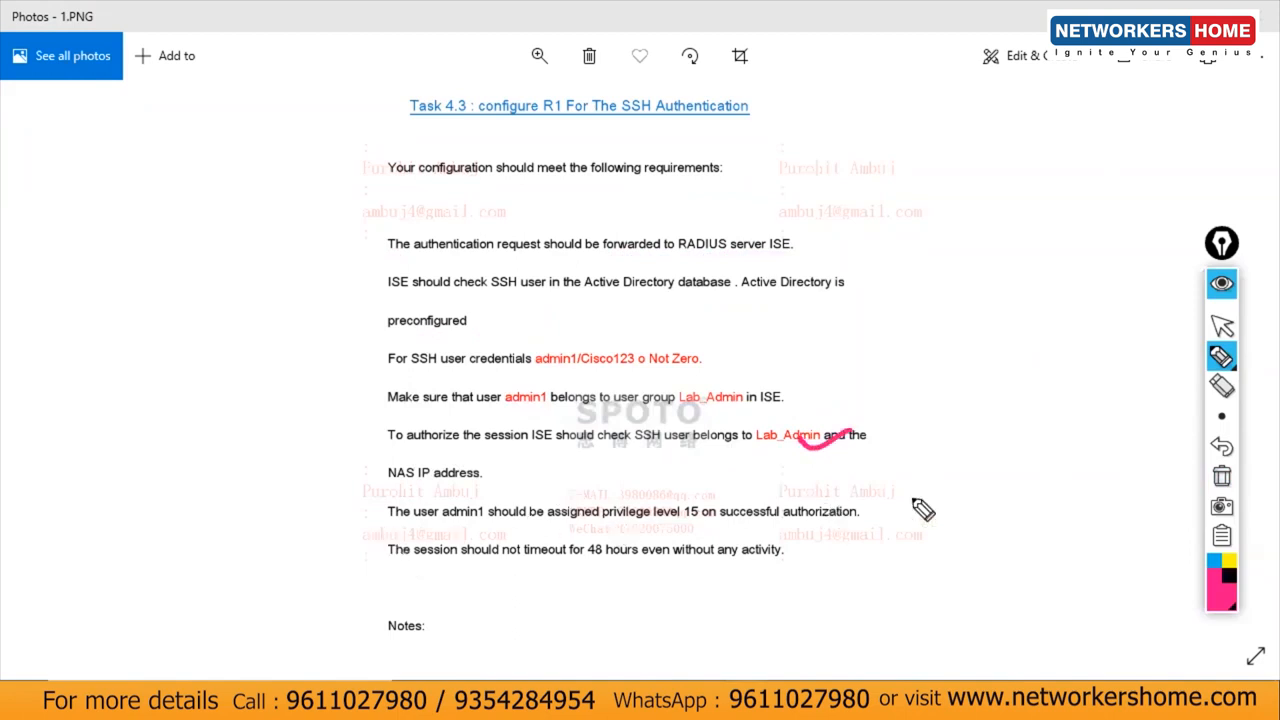
left_click(1220, 478)
left_click(1222, 326)
Step: Open the next task page, 2.PNG, and zoom in on its requirements text
key("Right")
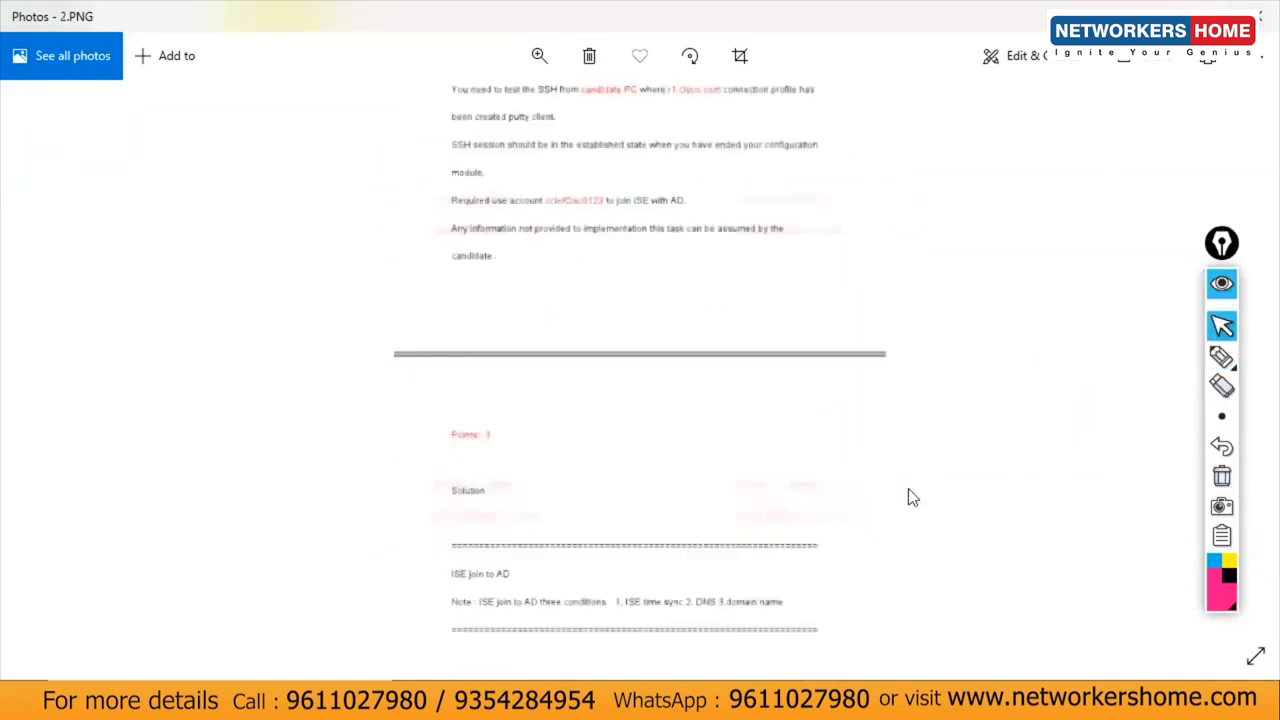
scroll(878, 290, "up", 5)
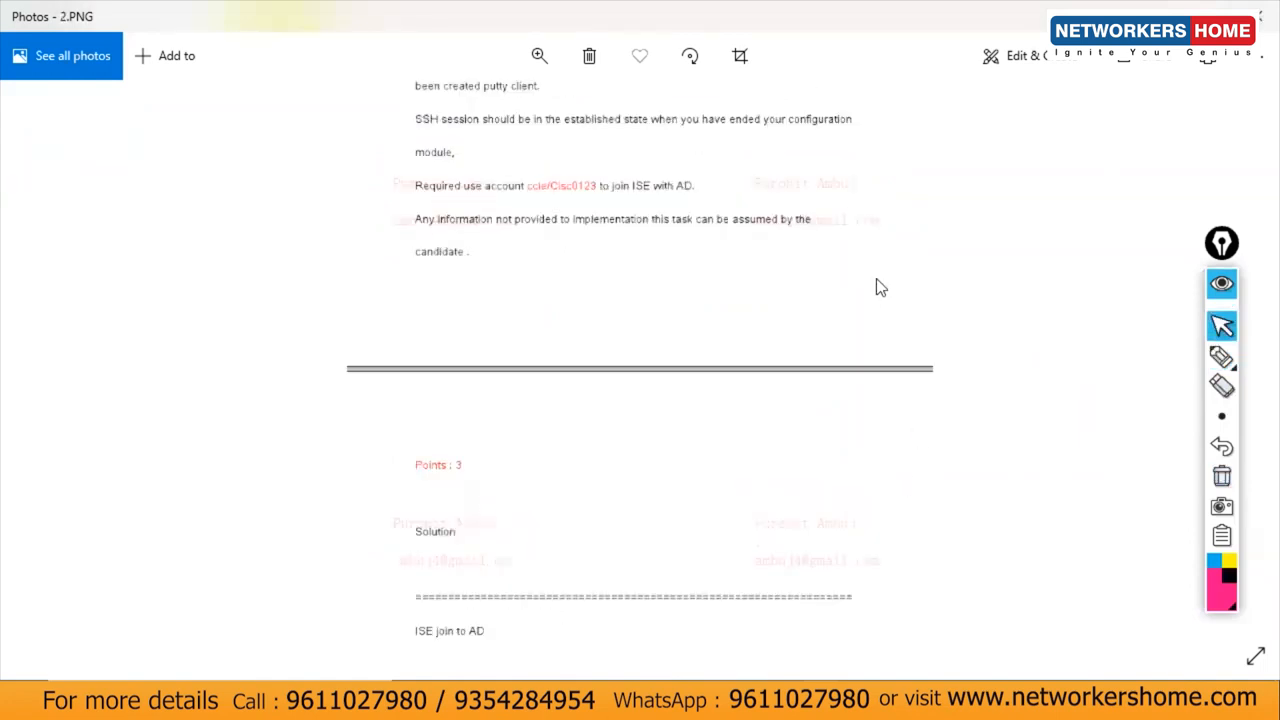
left_click_drag(896, 512, 926, 434)
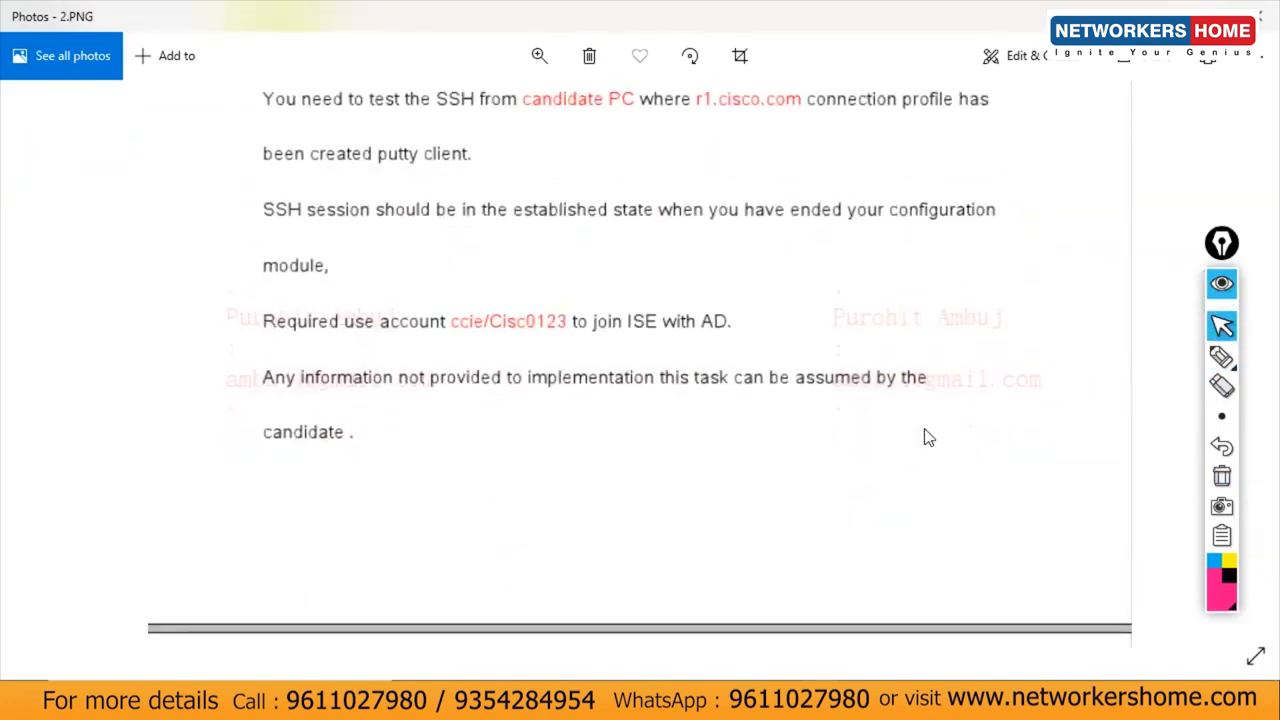
Step: Underline the AD-join account credentials and the 'join ISE with AD' phrase in ink, then clear the marks
left_click(1222, 357)
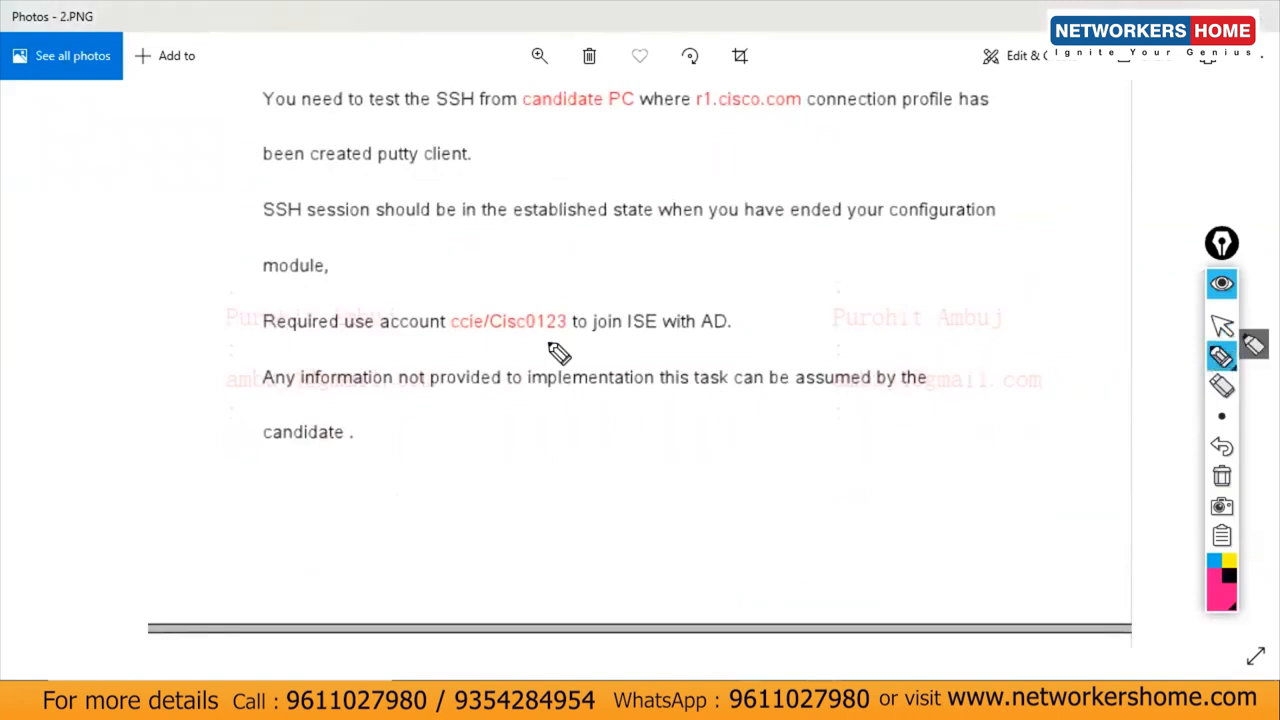
left_click_drag(206, 336, 268, 341)
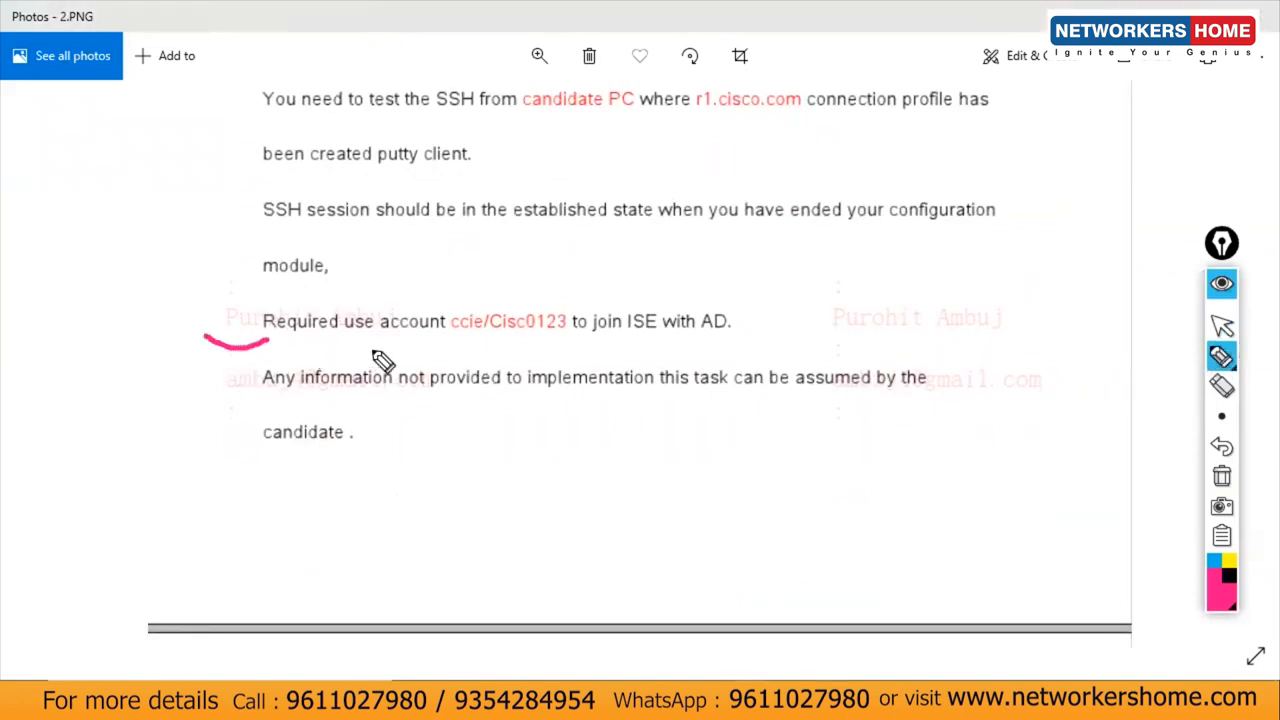
left_click_drag(441, 341, 567, 340)
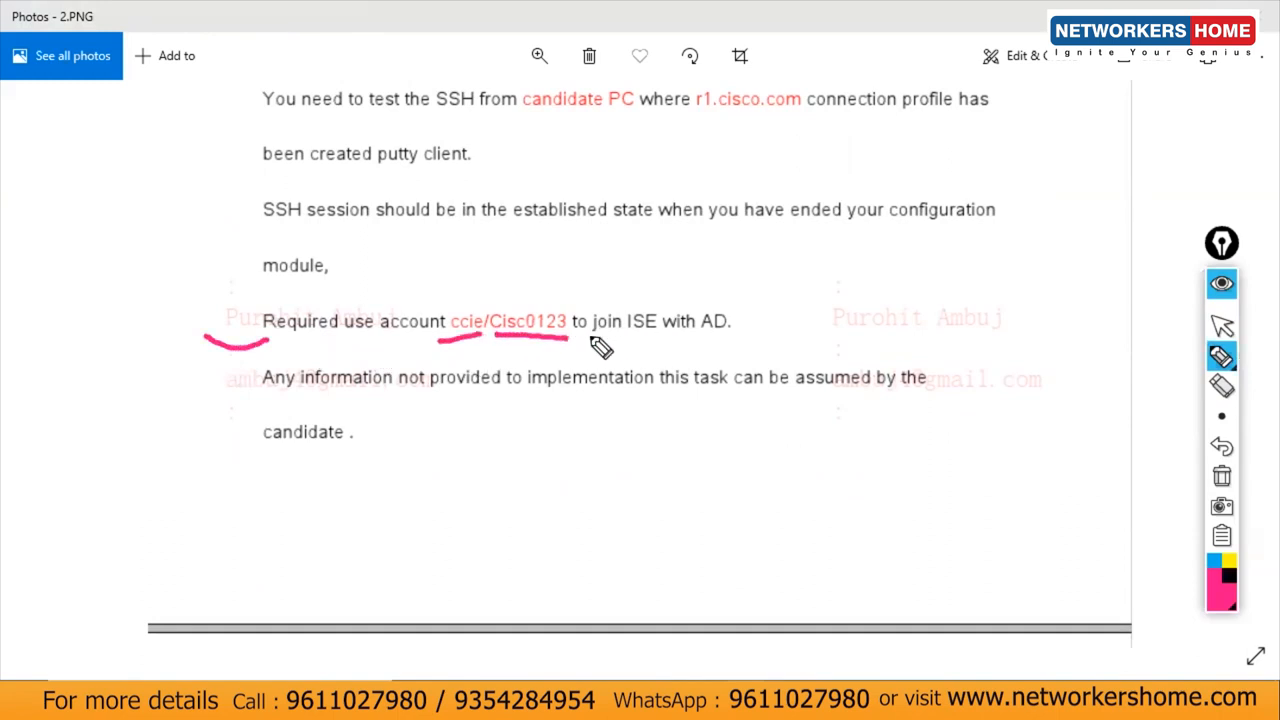
left_click_drag(590, 338, 704, 336)
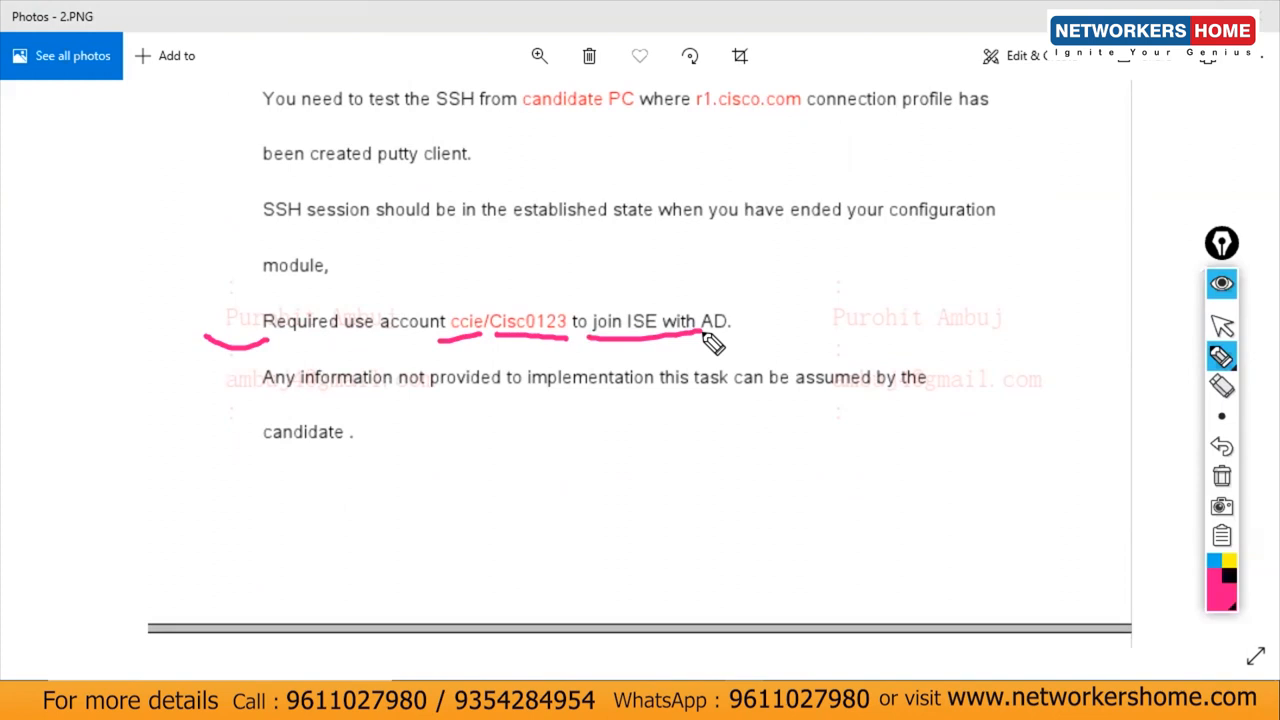
left_click_drag(490, 339, 552, 335)
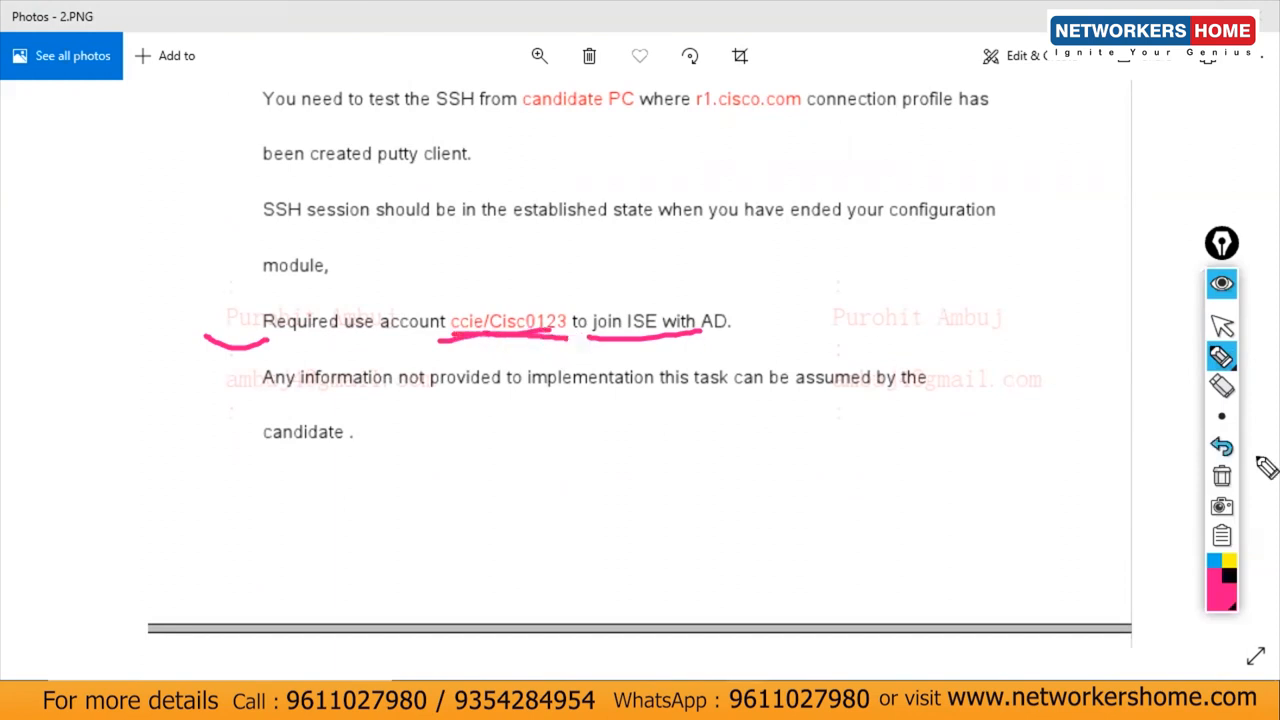
left_click(1222, 477)
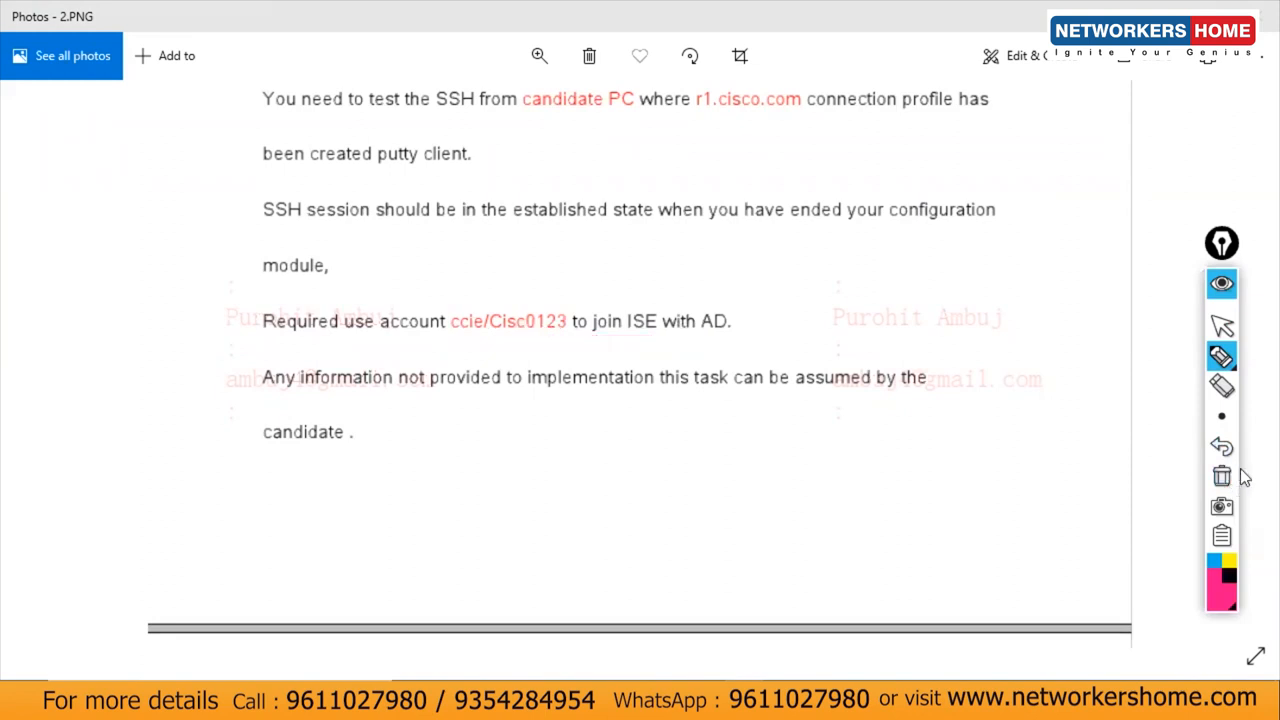
left_click_drag(442, 335, 553, 329)
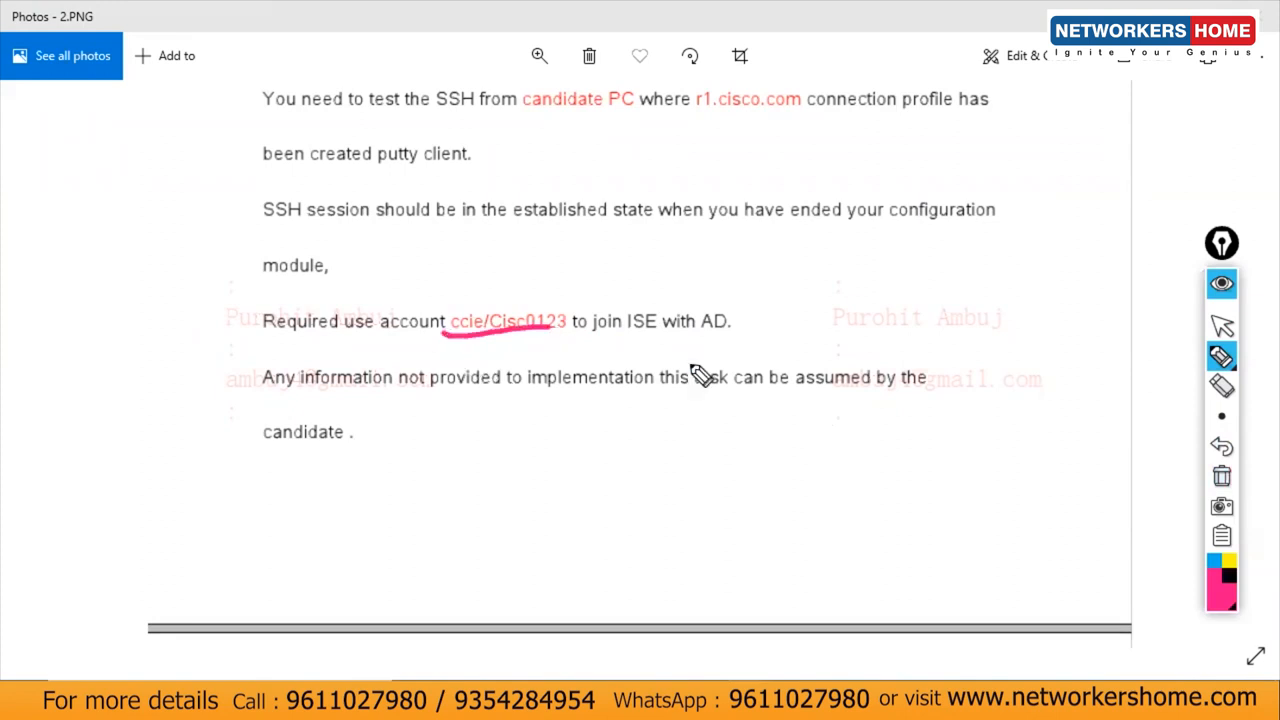
left_click(1234, 479)
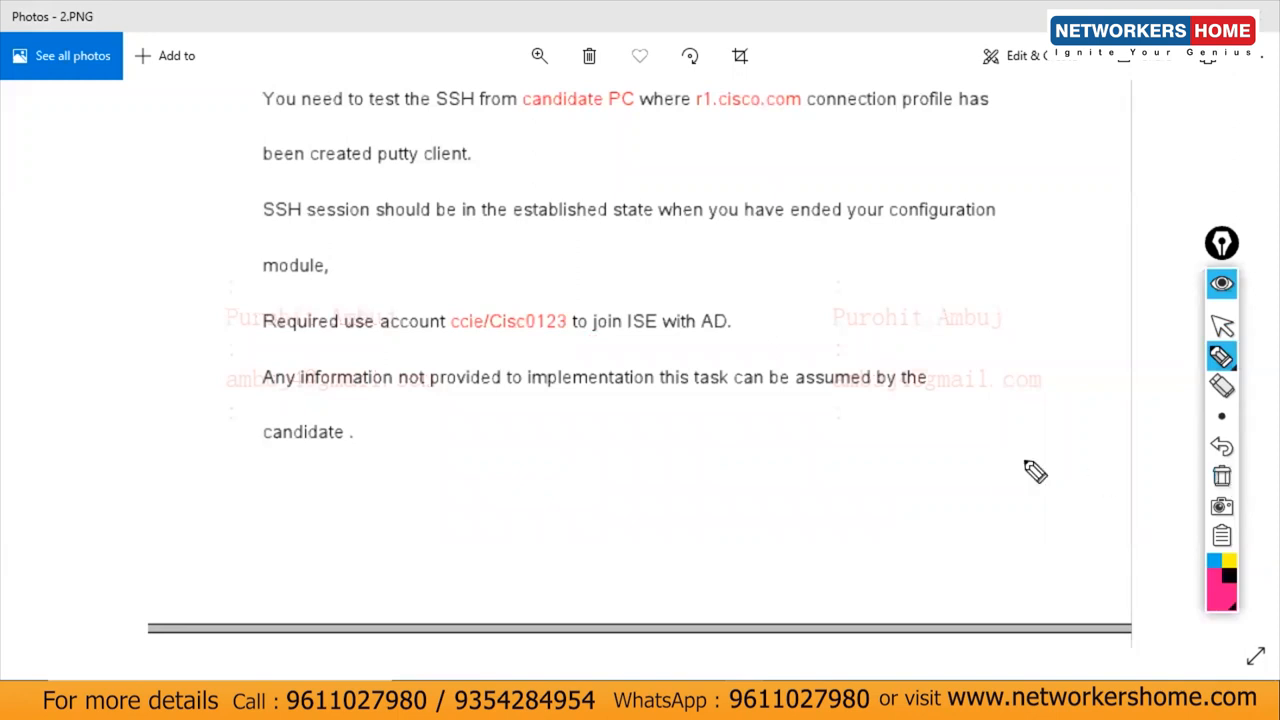
Step: Underline the required account credentials again and erase the ink each time
left_click_drag(412, 344, 534, 334)
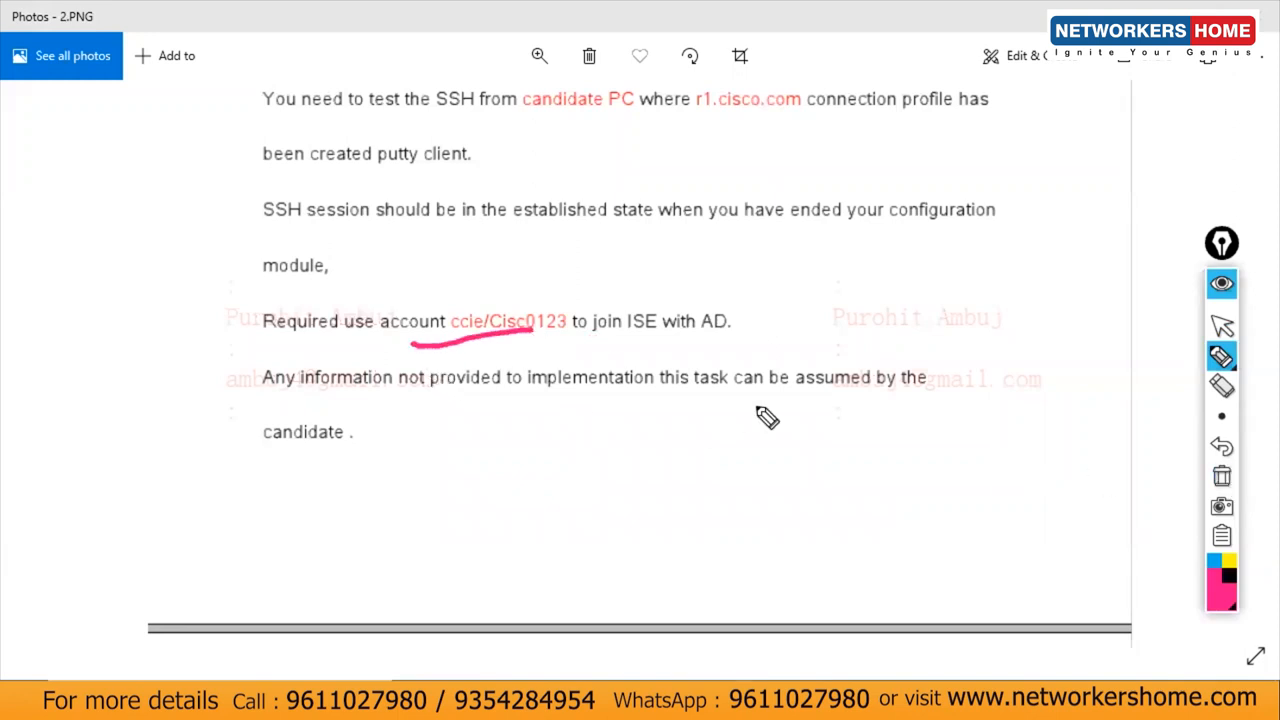
left_click(1222, 476)
mouse_move(430, 333)
left_mouse_down()
mouse_move(497, 330)
mouse_move(578, 350)
left_mouse_up()
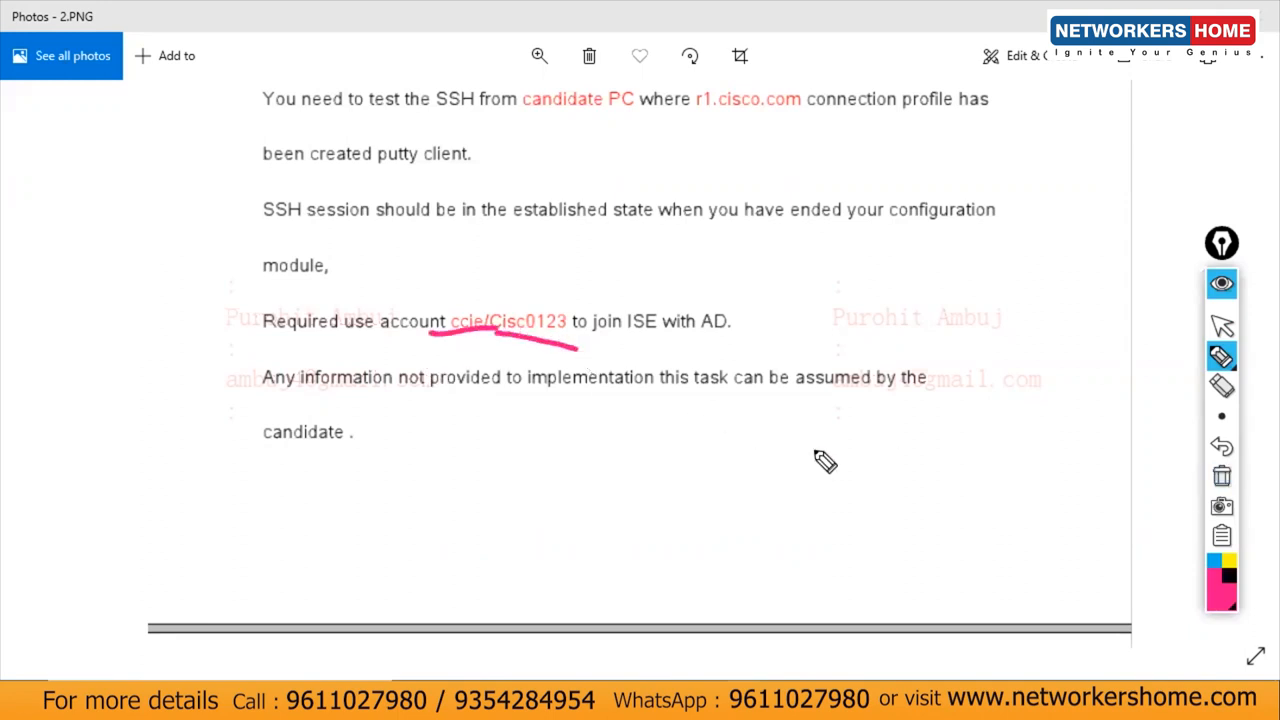
left_click(1222, 476)
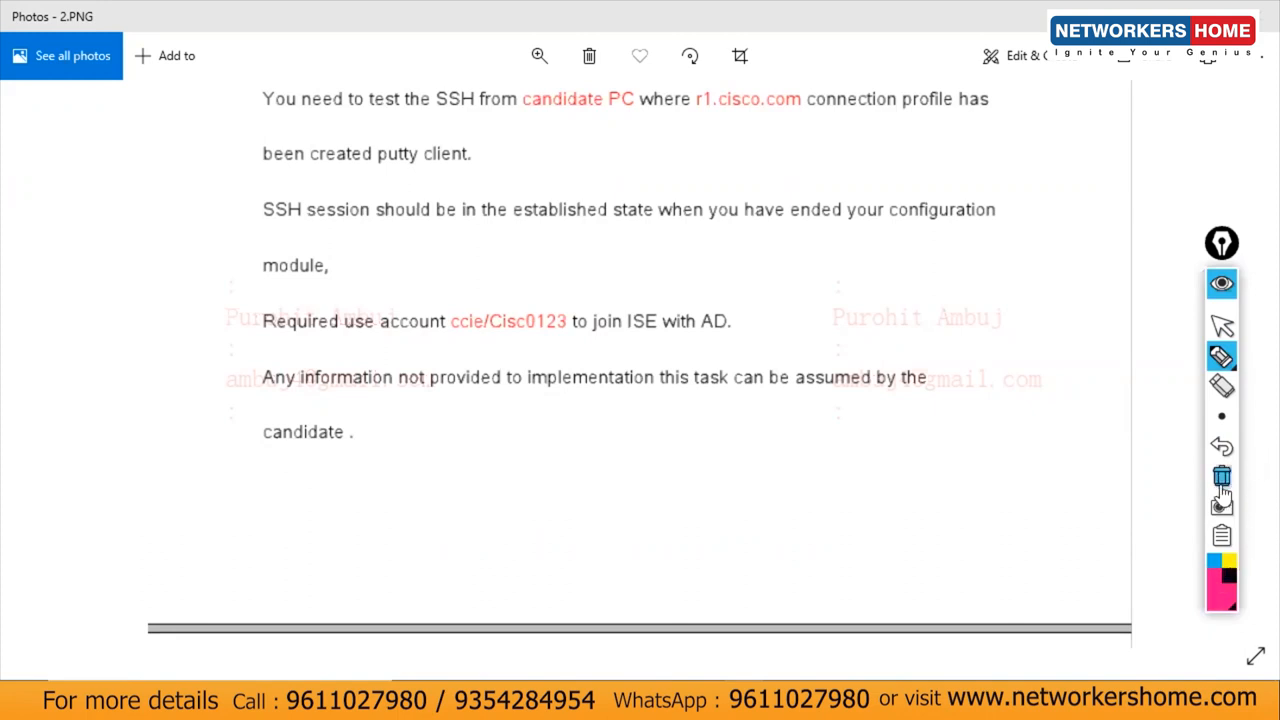
Step: Leave ink mode and close the 2.PNG image in Photos
left_click(1222, 326)
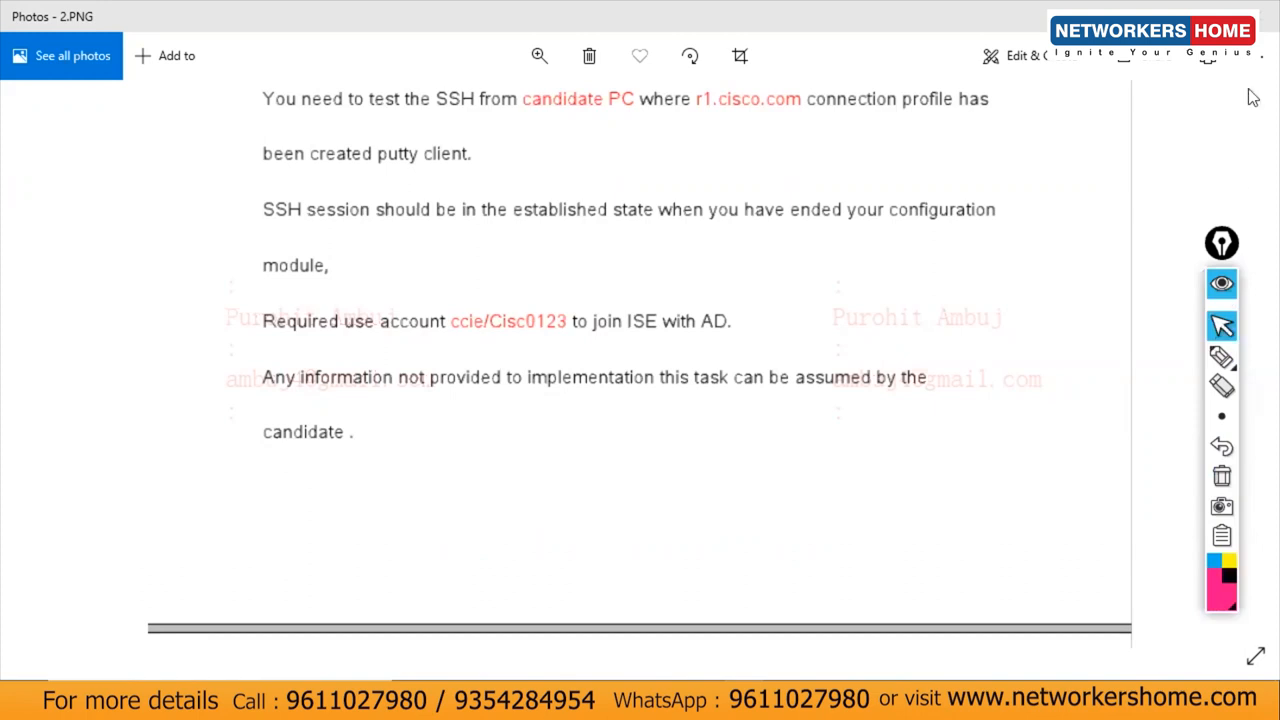
left_click(1262, 14)
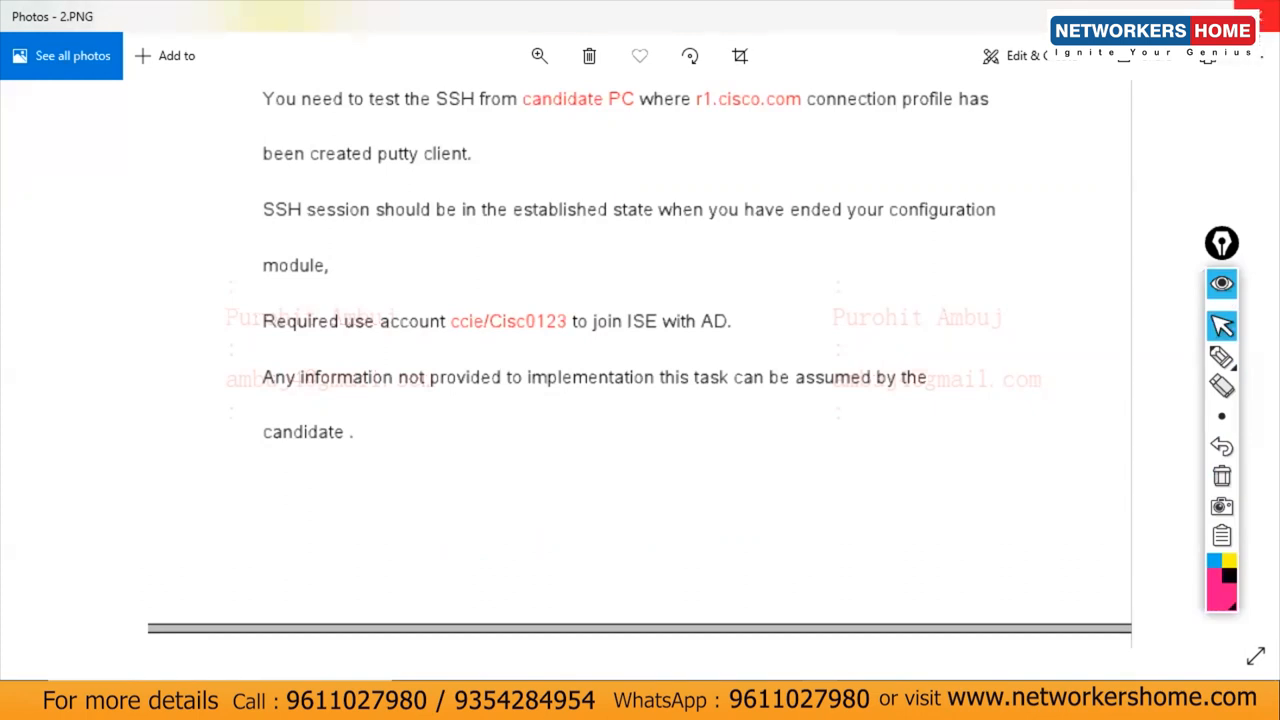
left_click(1262, 14)
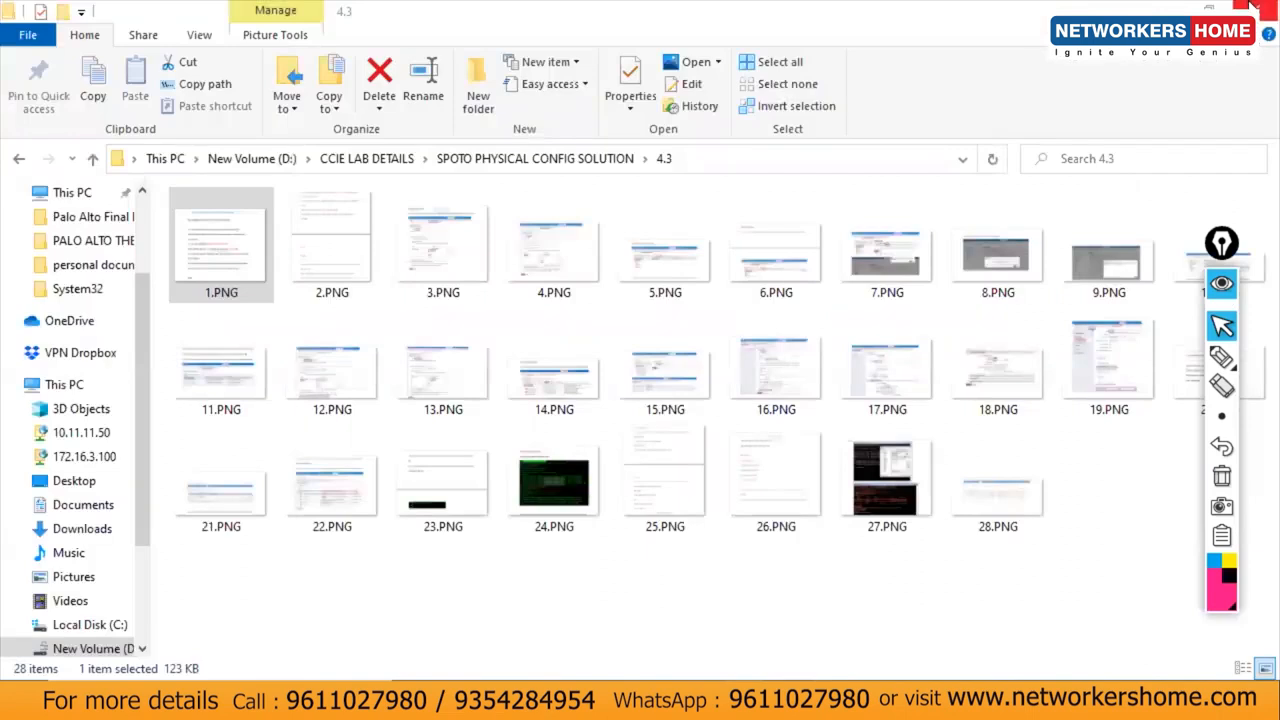
Step: Close File Explorer, minimise the topology diagram, and open the Windows search panel in the AD_DNS VM
left_click(1256, 8)
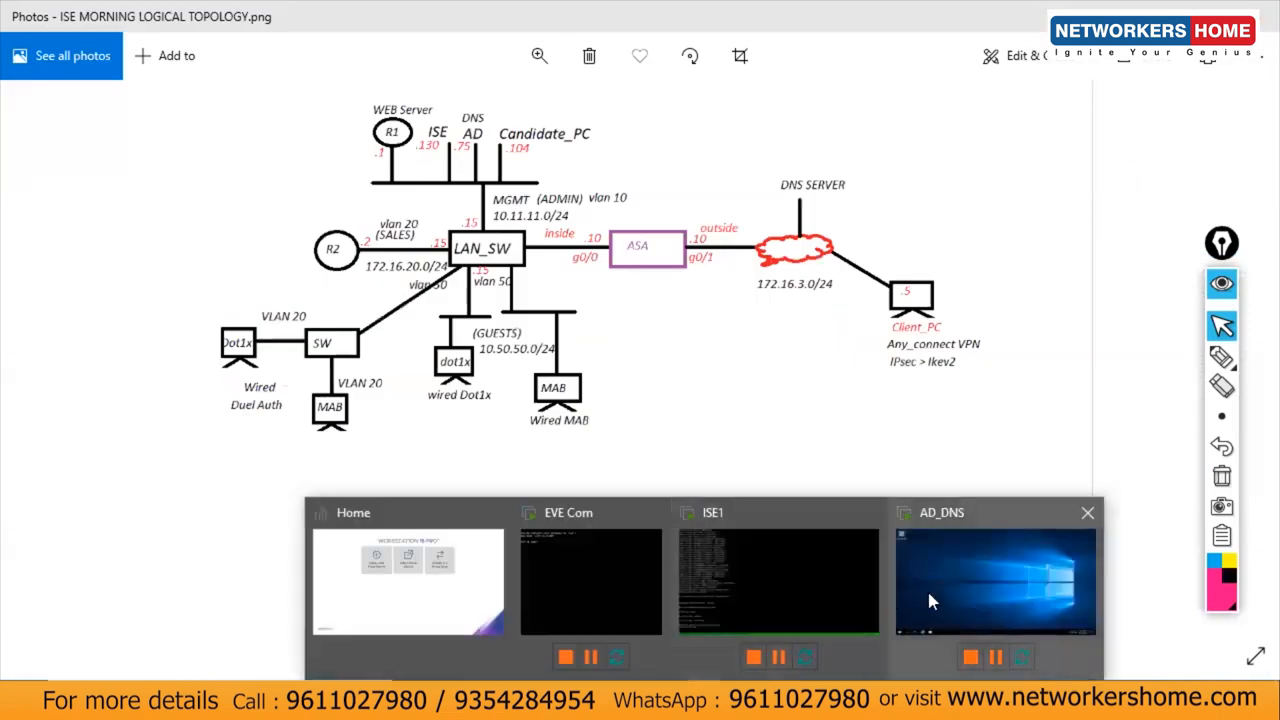
left_click(930, 600)
mouse_move(1020, 9)
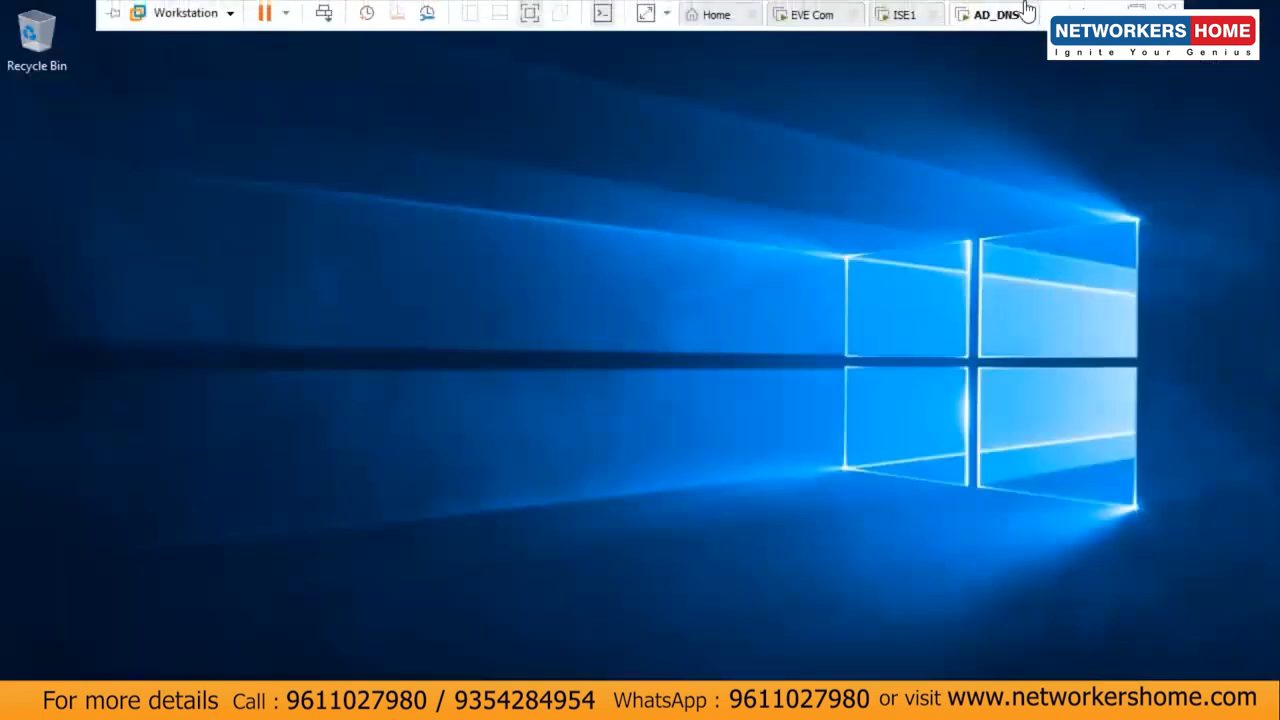
left_click(1107, 8)
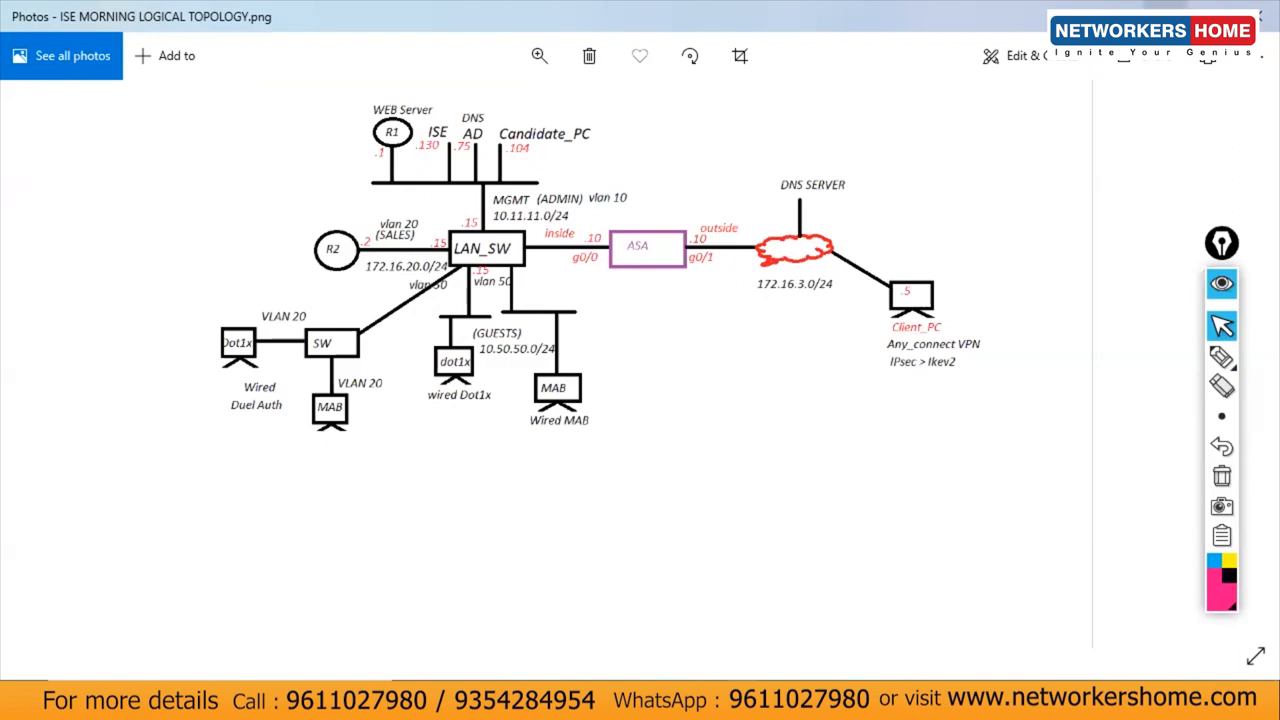
left_click(1163, 8)
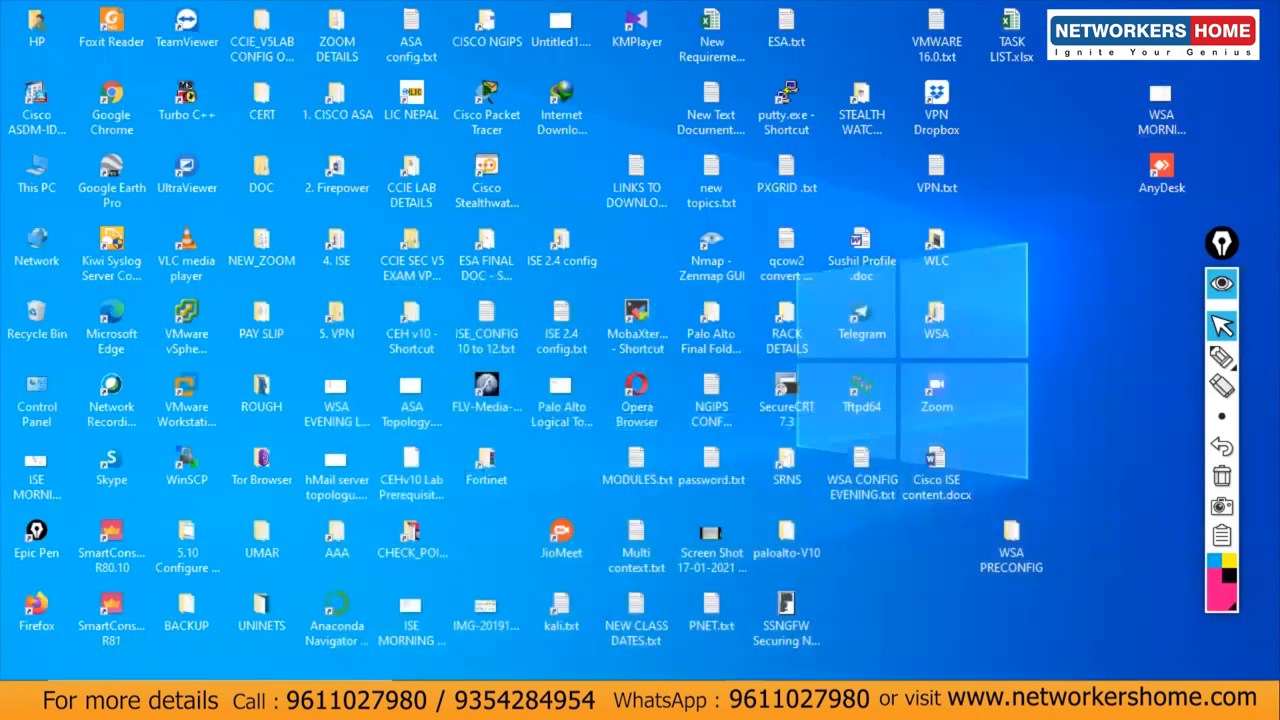
left_click(934, 597)
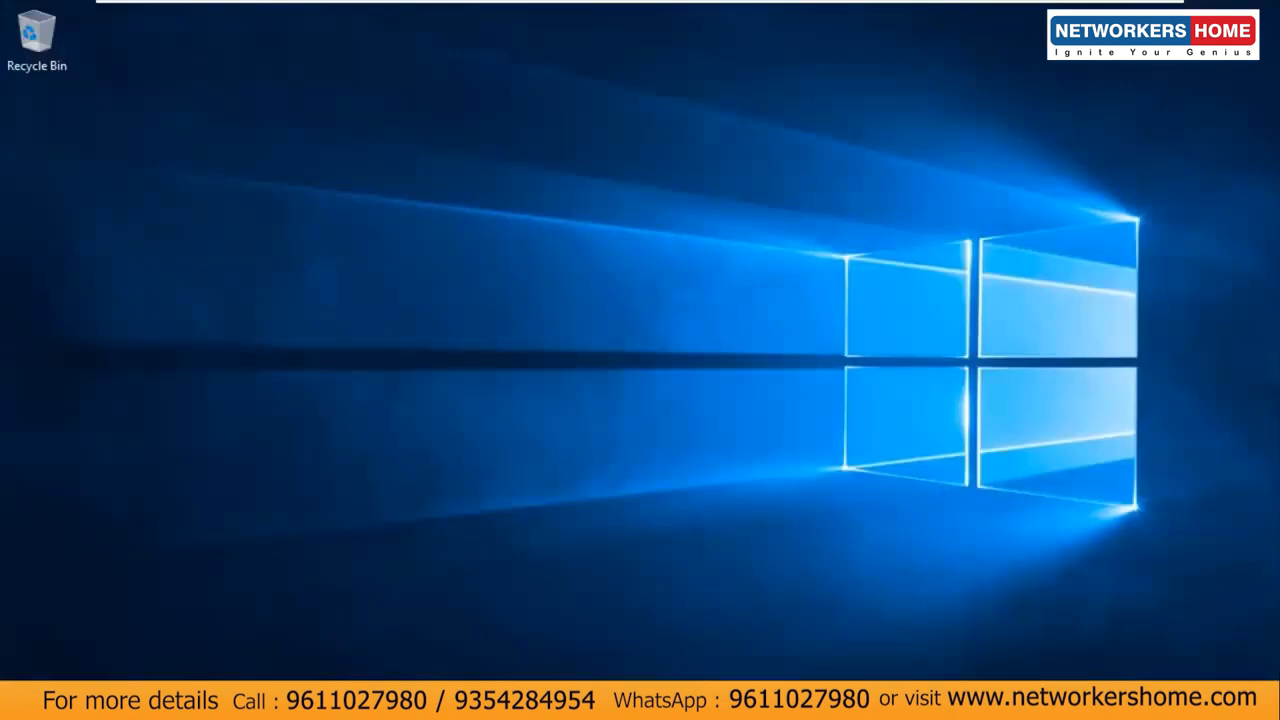
key("super")
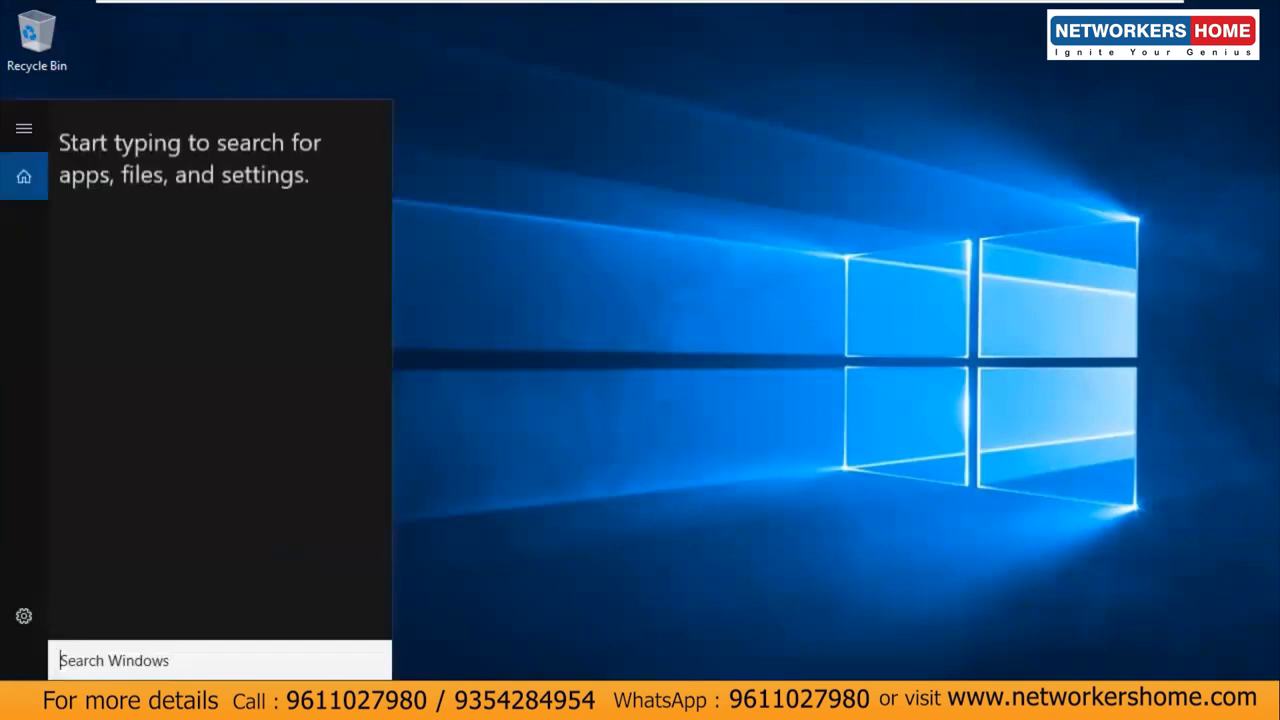
Step: Launch Server Manager from Start, view Local Server, then start Add roles and features from the Dashboard
left_click(22, 699)
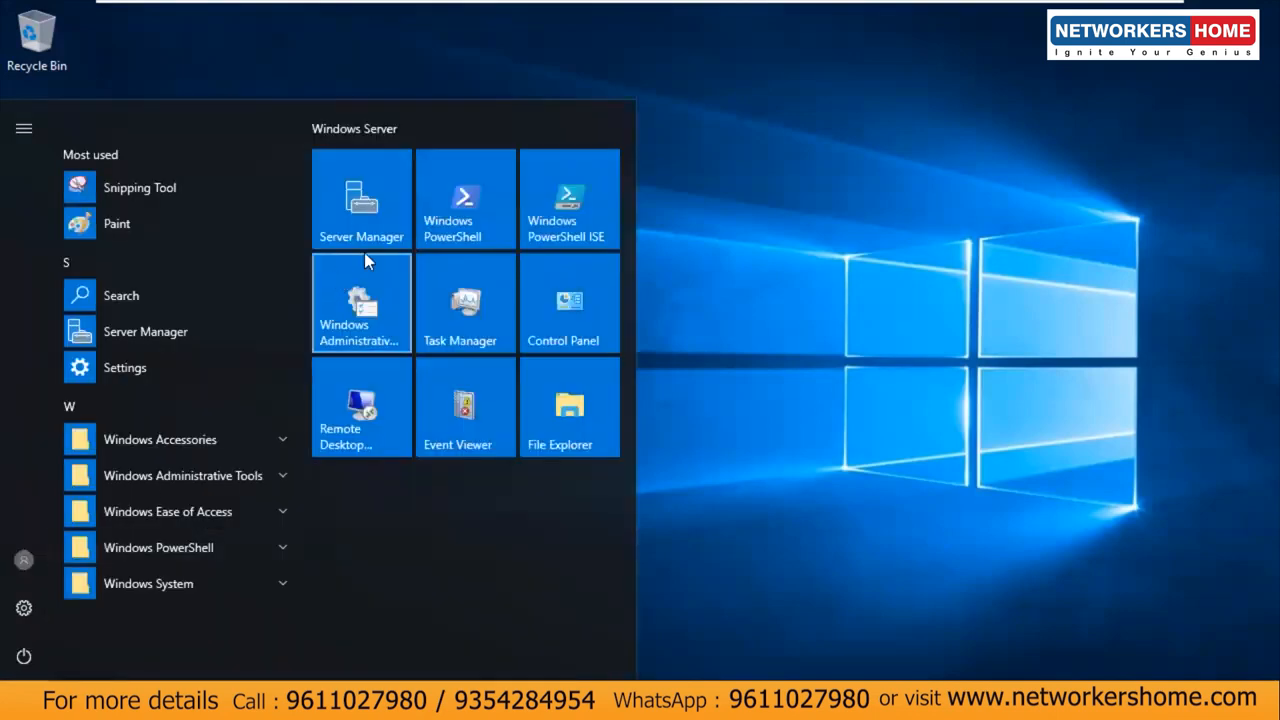
left_click(374, 206)
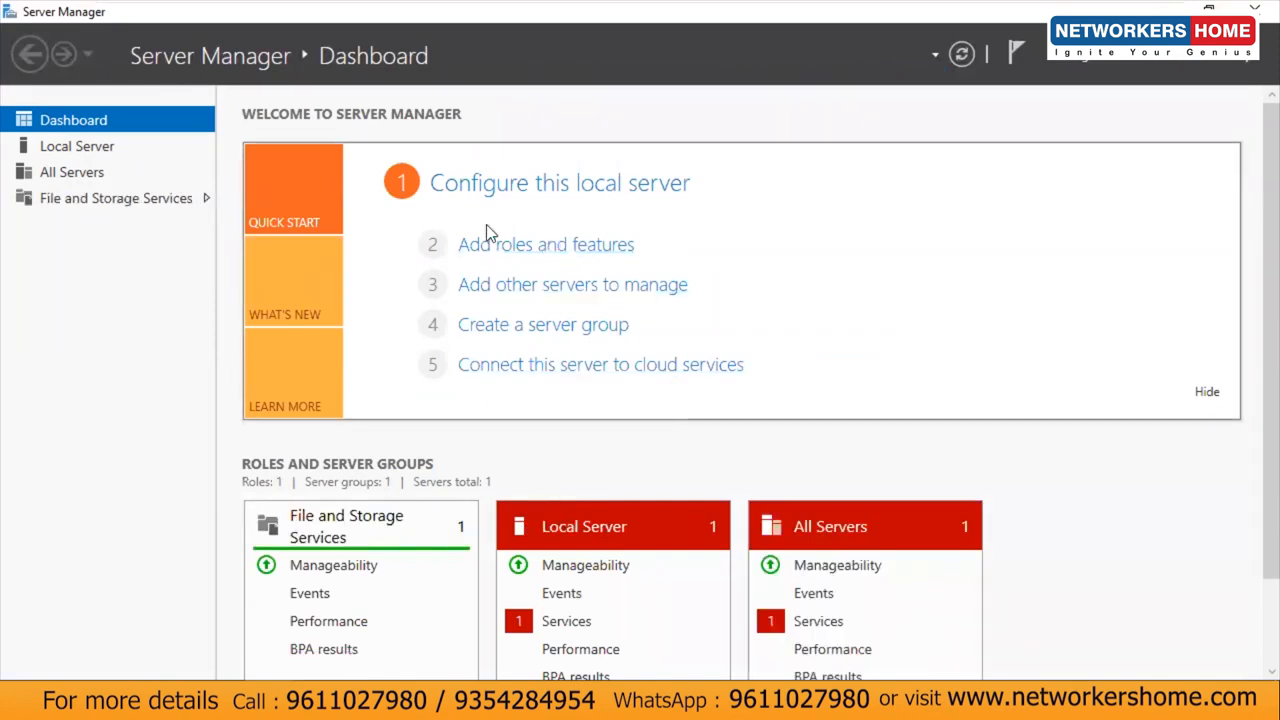
left_click(78, 152)
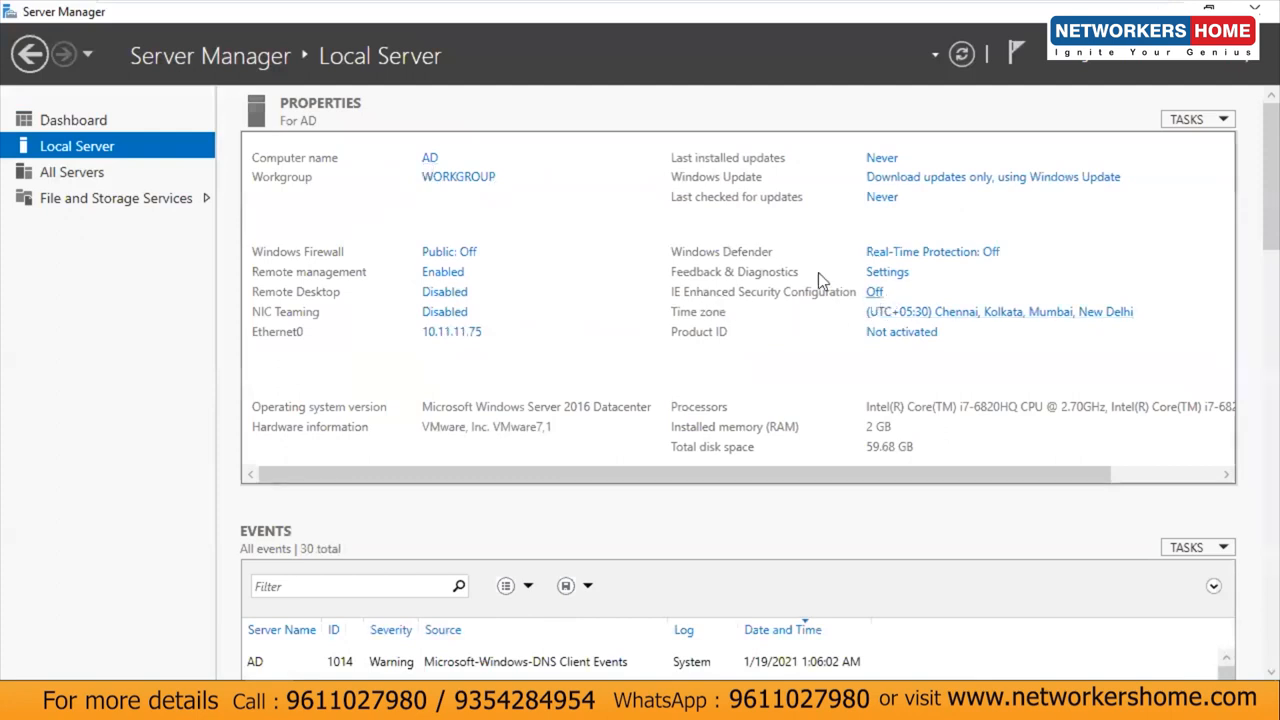
left_click(88, 124)
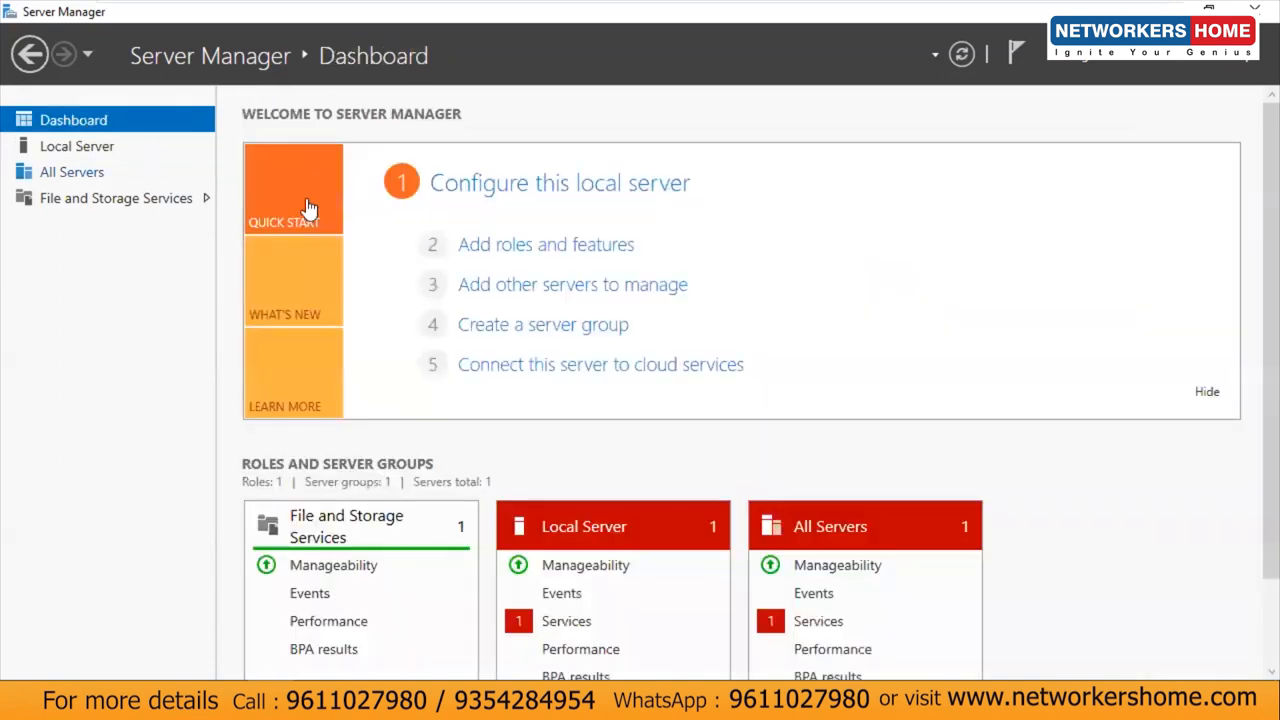
left_click(492, 248)
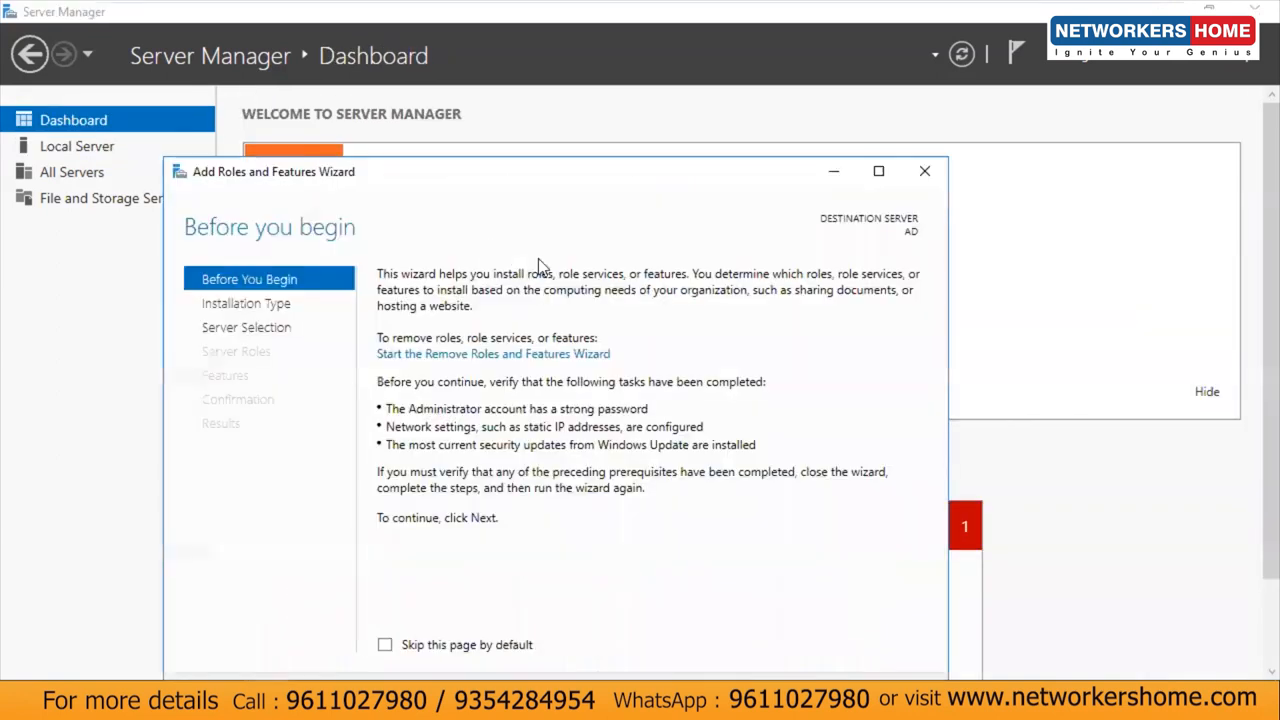
Step: Advance to Server Roles for server AD and tick Active Directory Domain Services and DNS Server with their features
left_click_drag(640, 163, 652, 90)
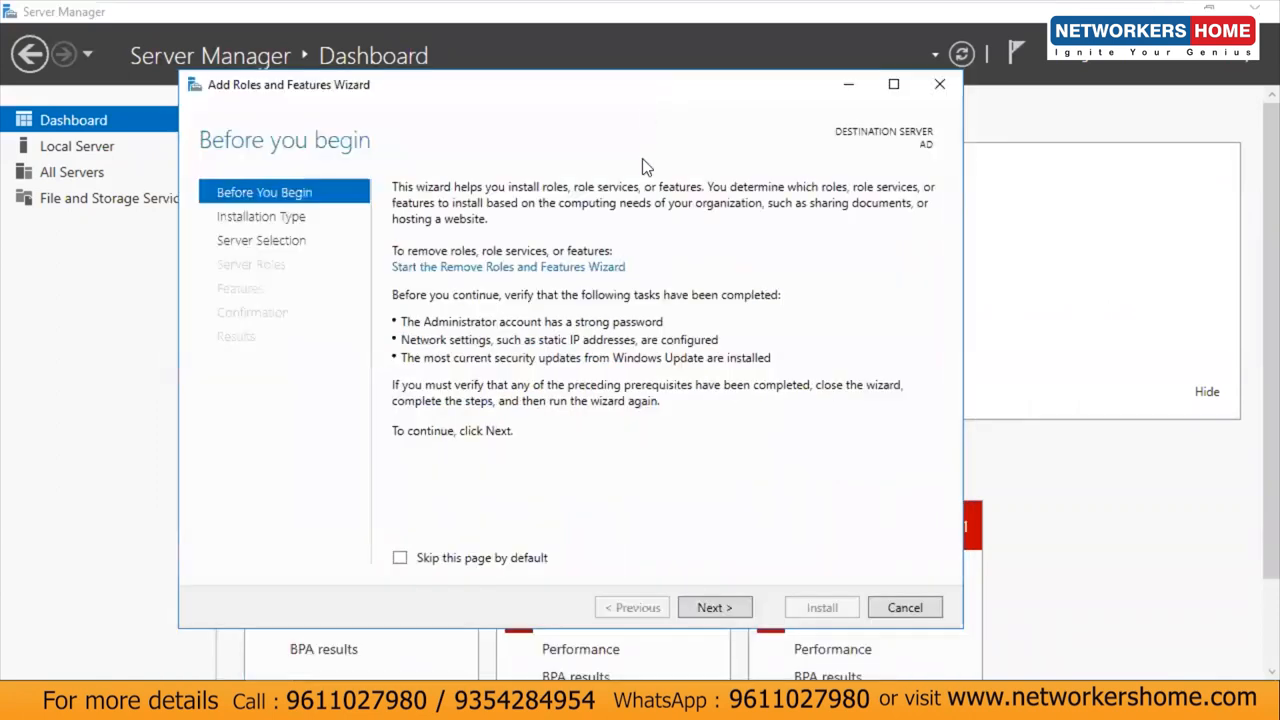
left_click(714, 609)
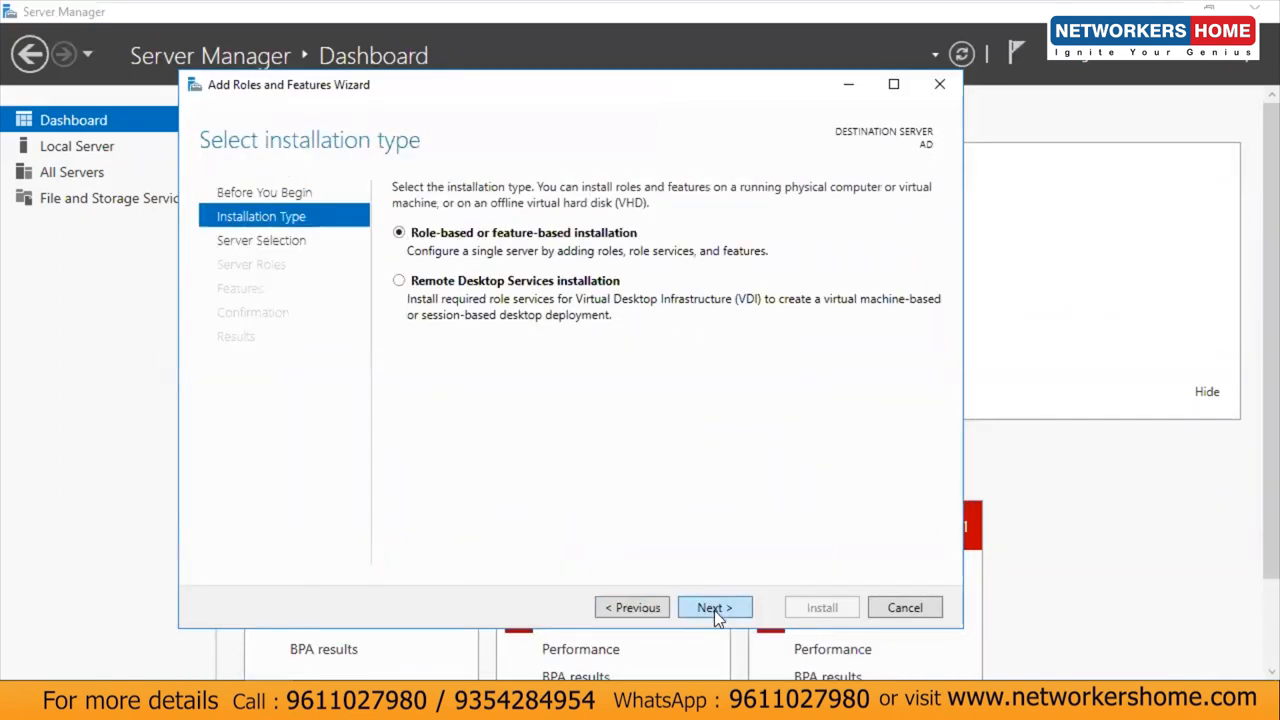
left_click(714, 610)
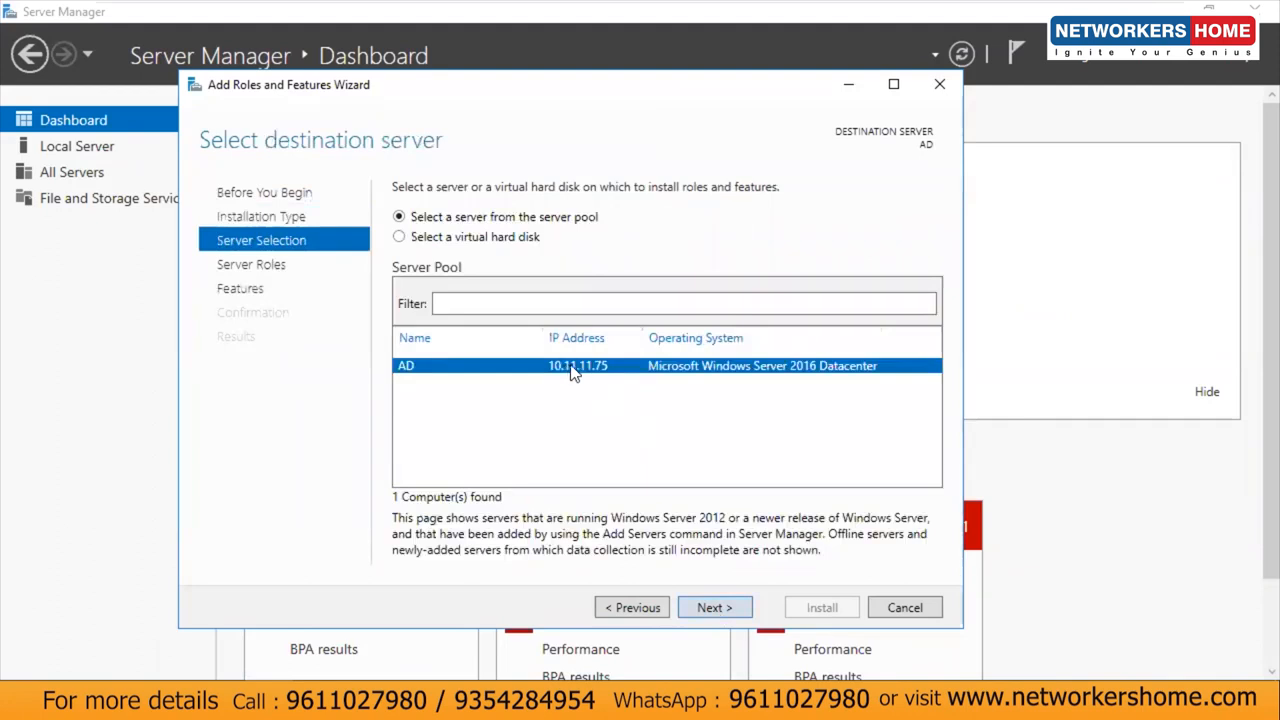
left_click(706, 612)
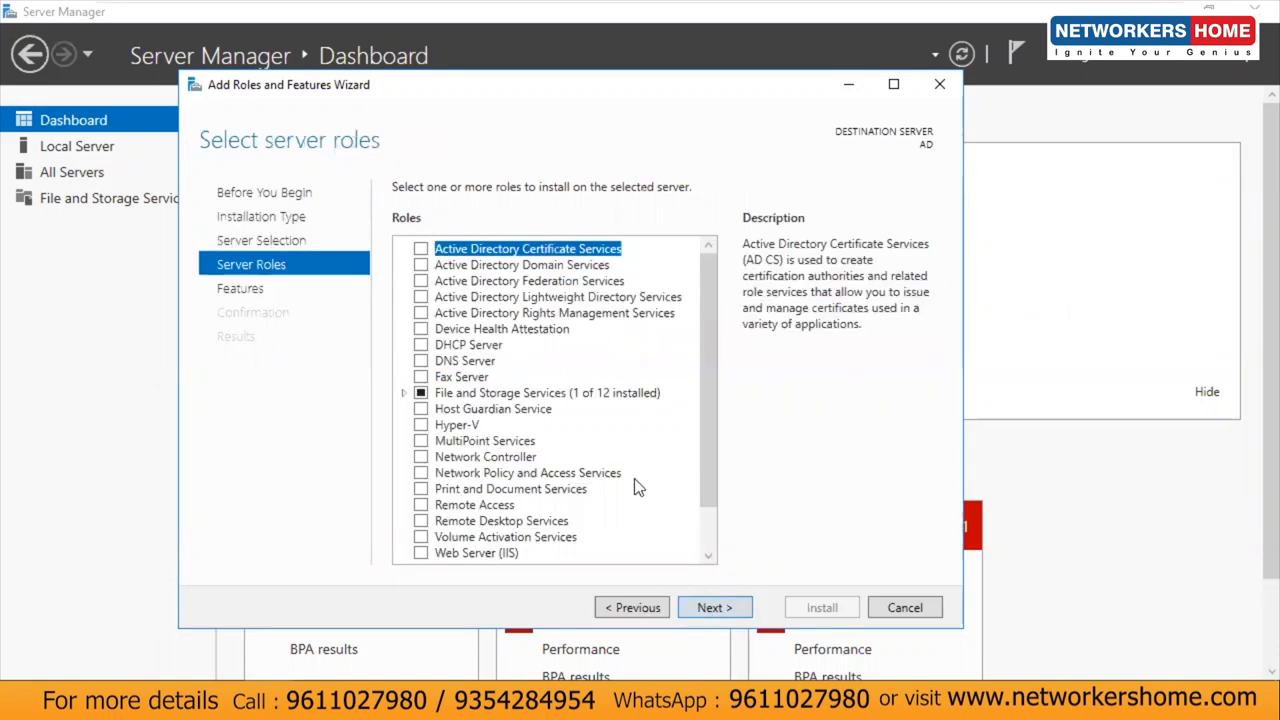
left_click(413, 265)
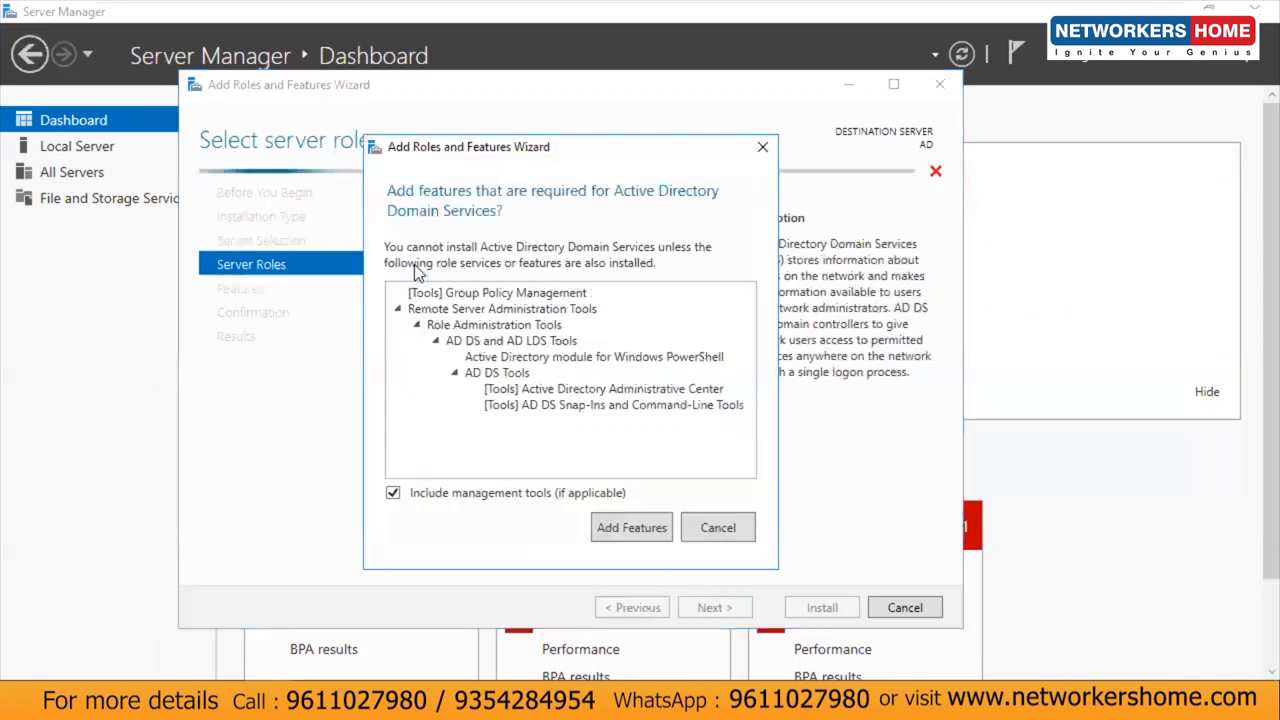
left_click(632, 530)
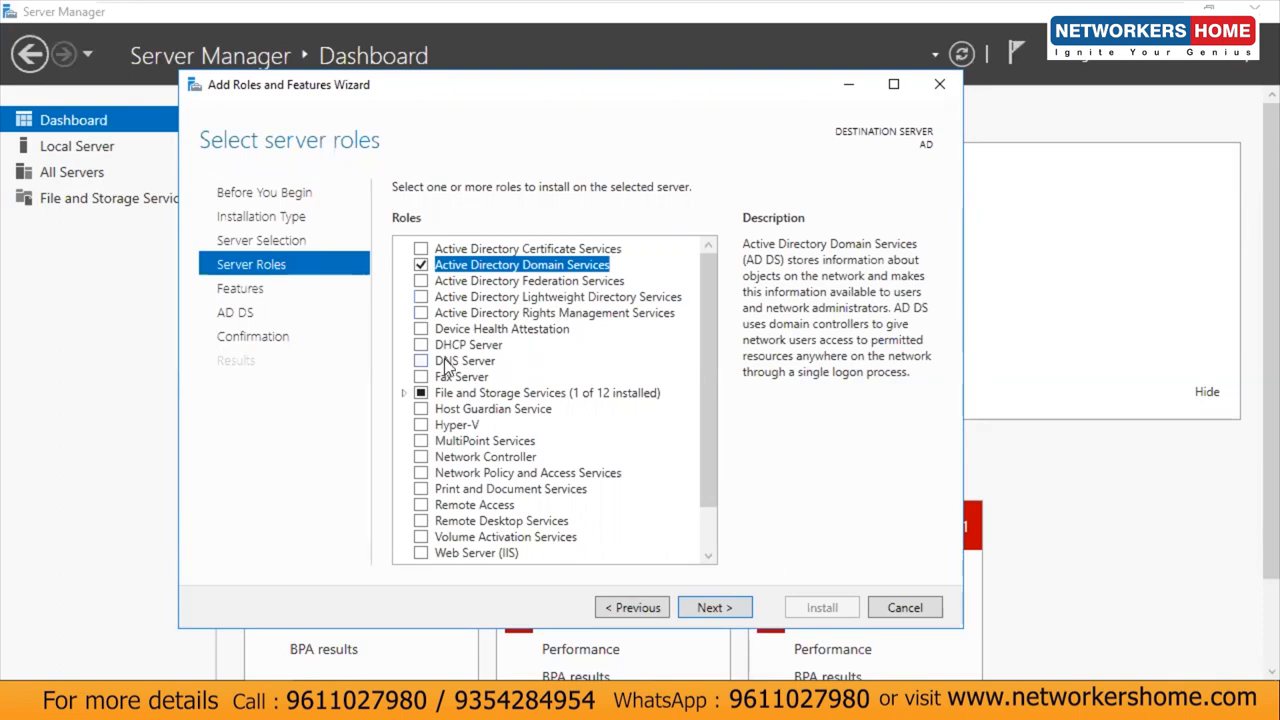
left_click(428, 361)
left_click(640, 505)
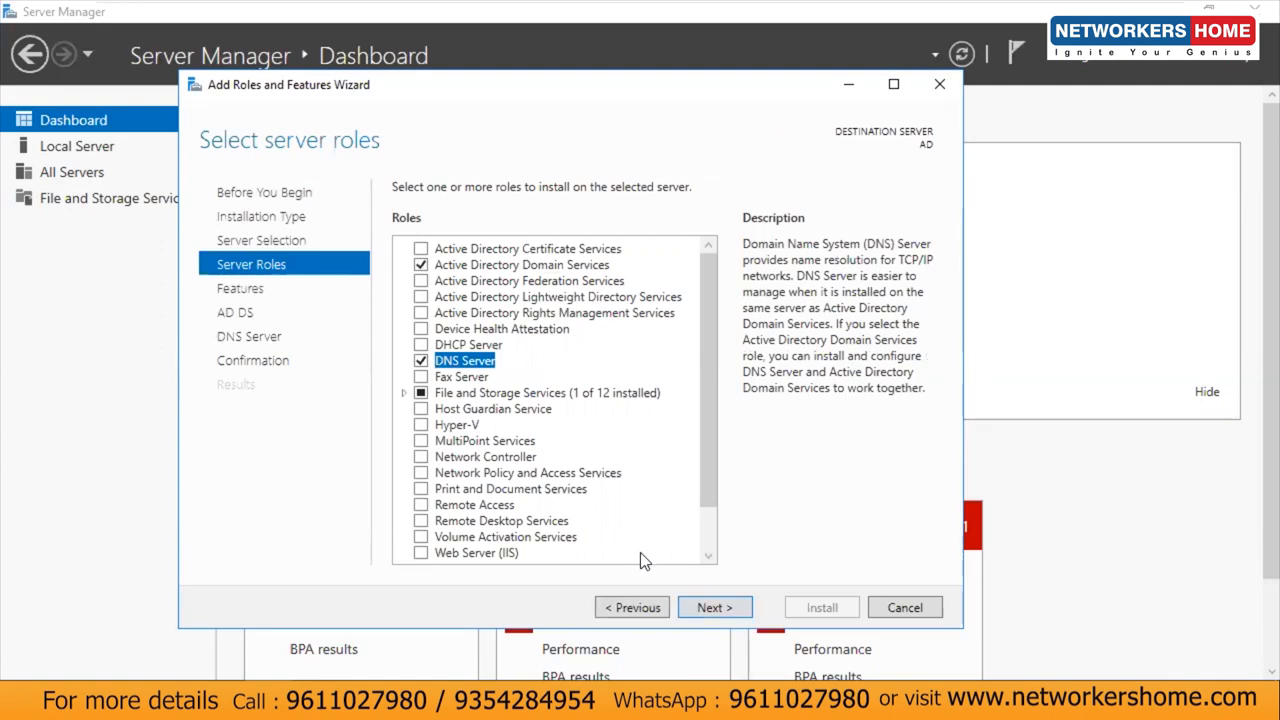
Step: Move through Features and the AD DS notes to Confirmation and start the installation
left_click(713, 608)
left_click(714, 607)
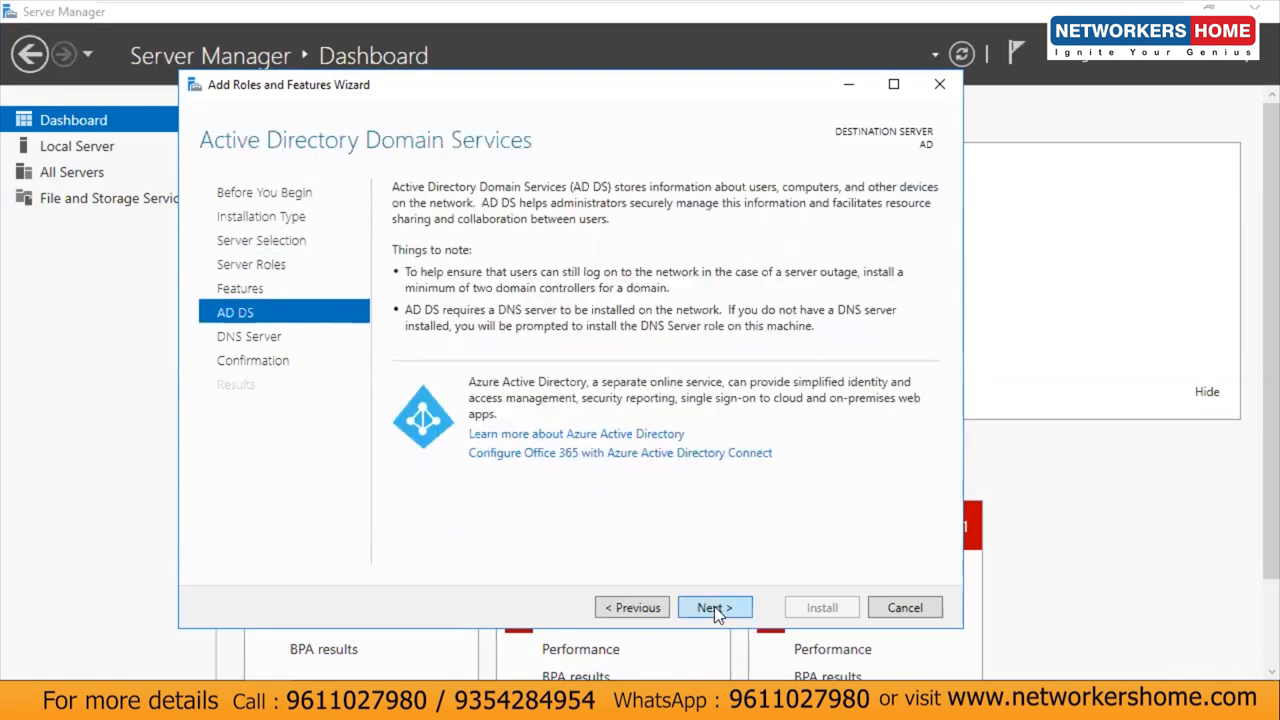
left_click(714, 607)
left_click(714, 608)
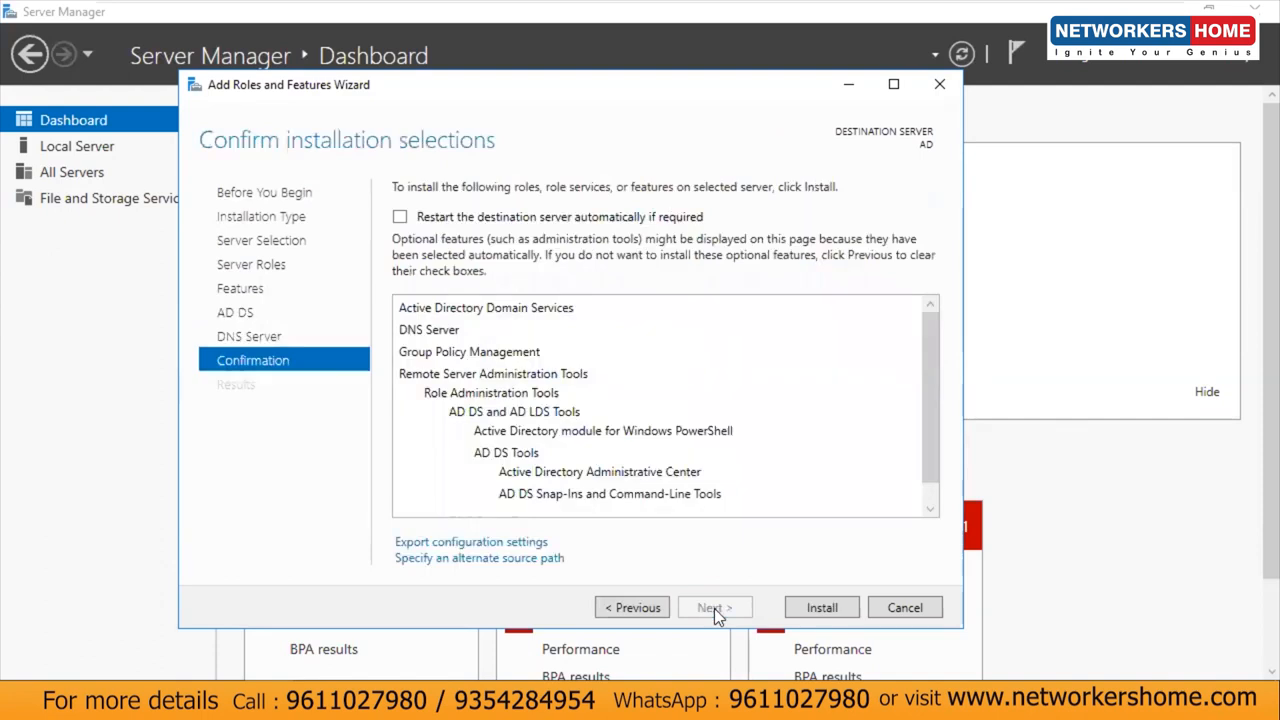
left_click(822, 608)
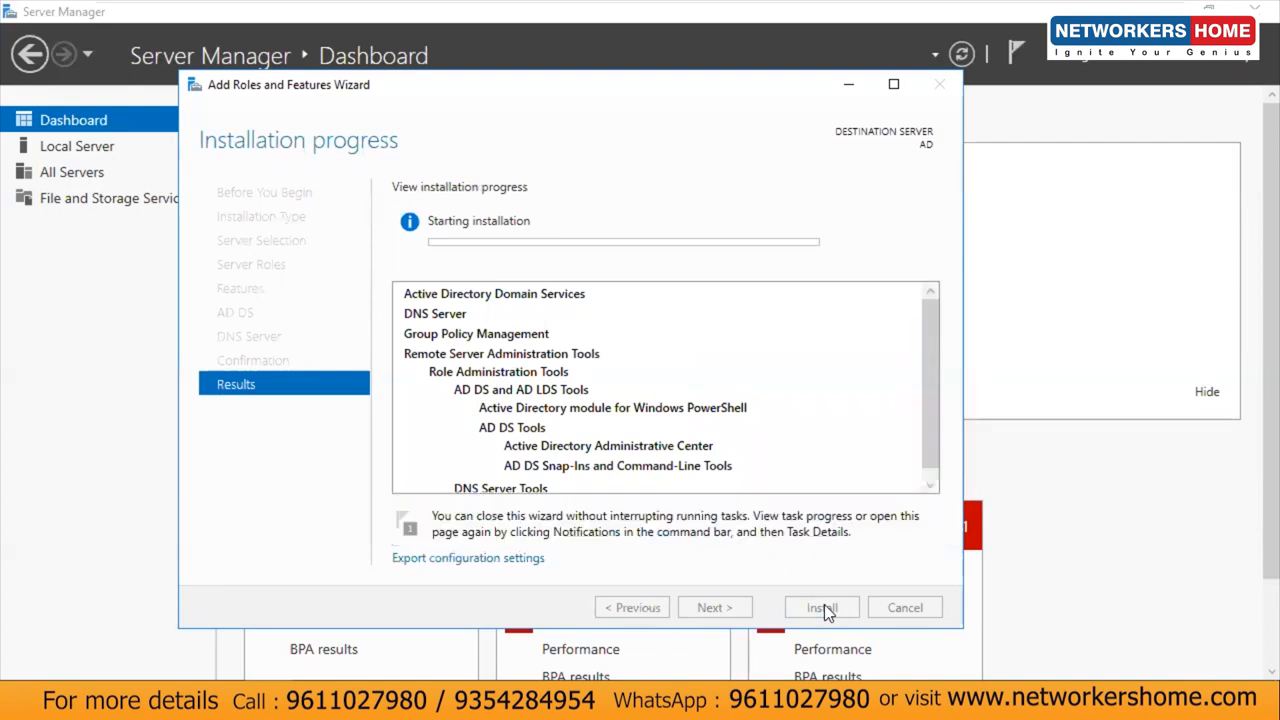
Step: Exit full screen, check the ISE1 console, return to AD_DNS, then bring up the ASAv console prompt
left_click(548, 8)
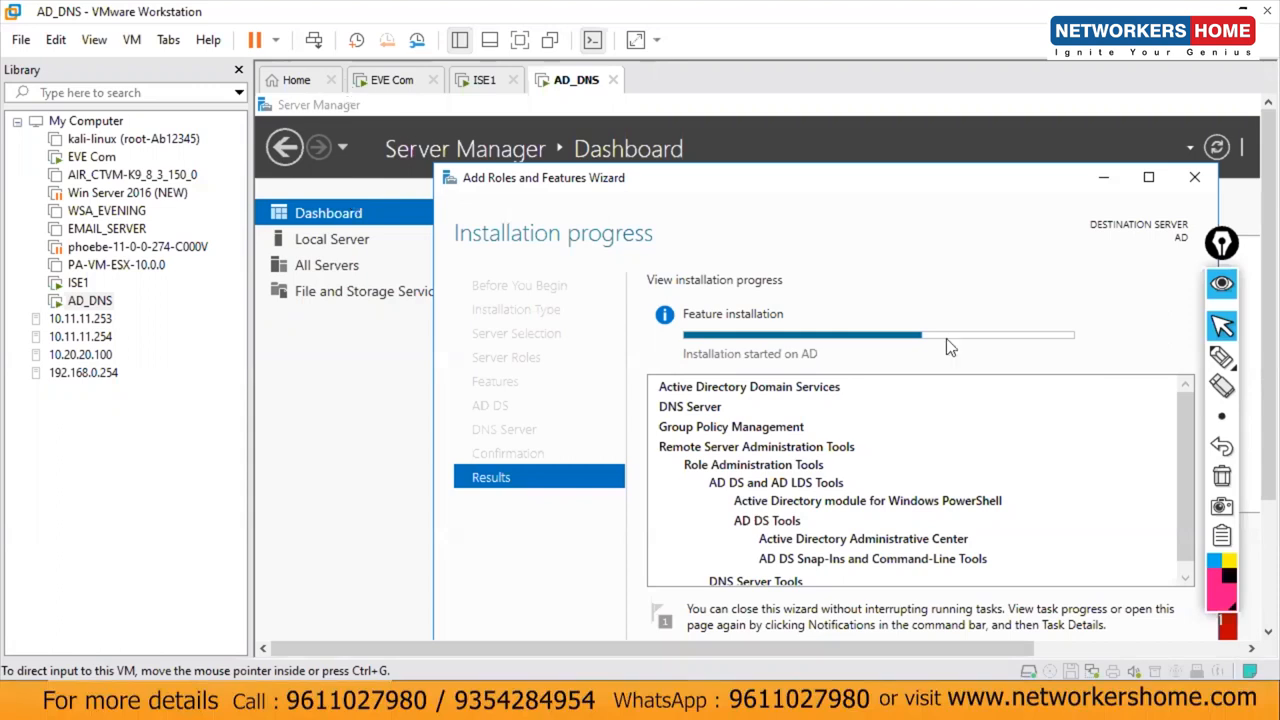
left_click_drag(844, 182, 796, 150)
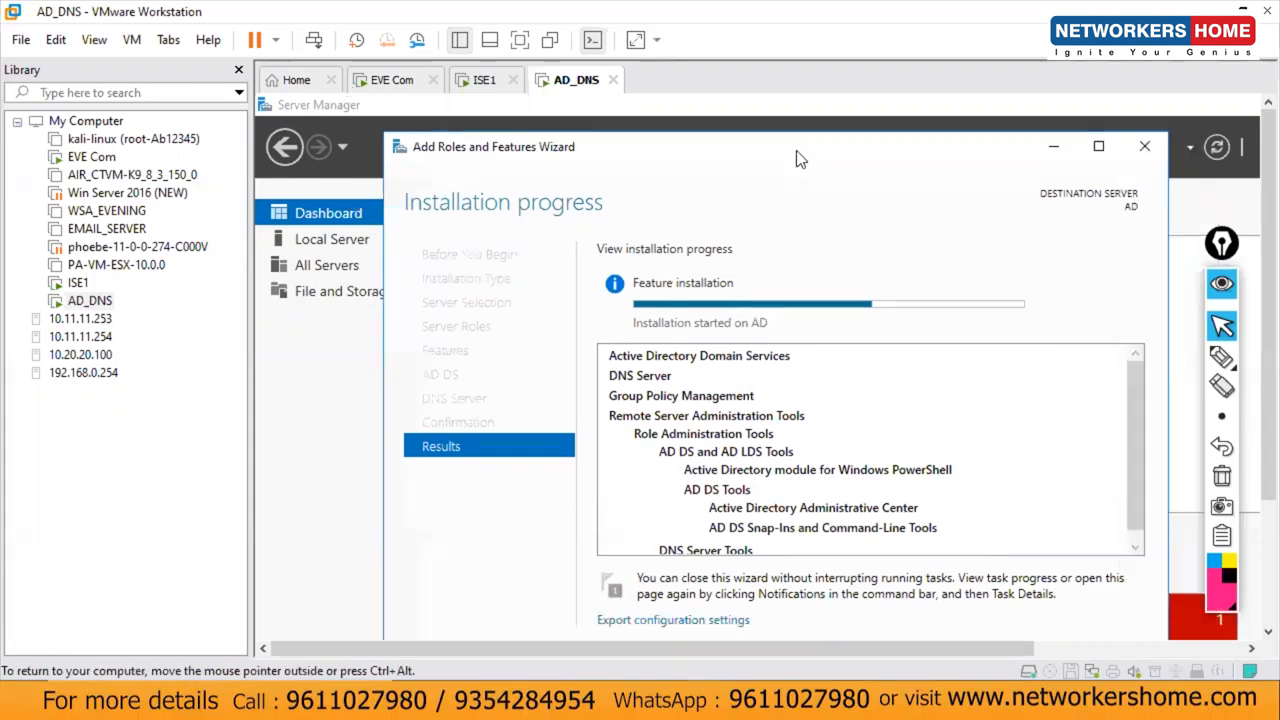
left_click(476, 80)
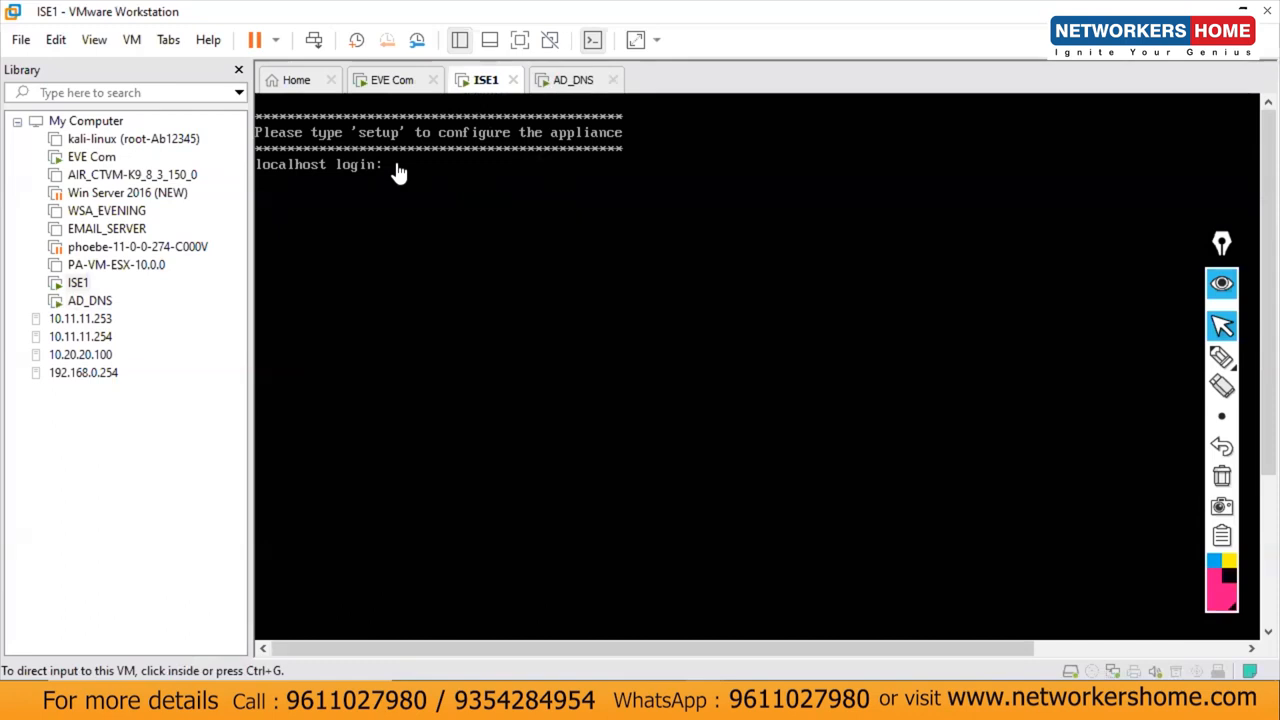
left_click(573, 80)
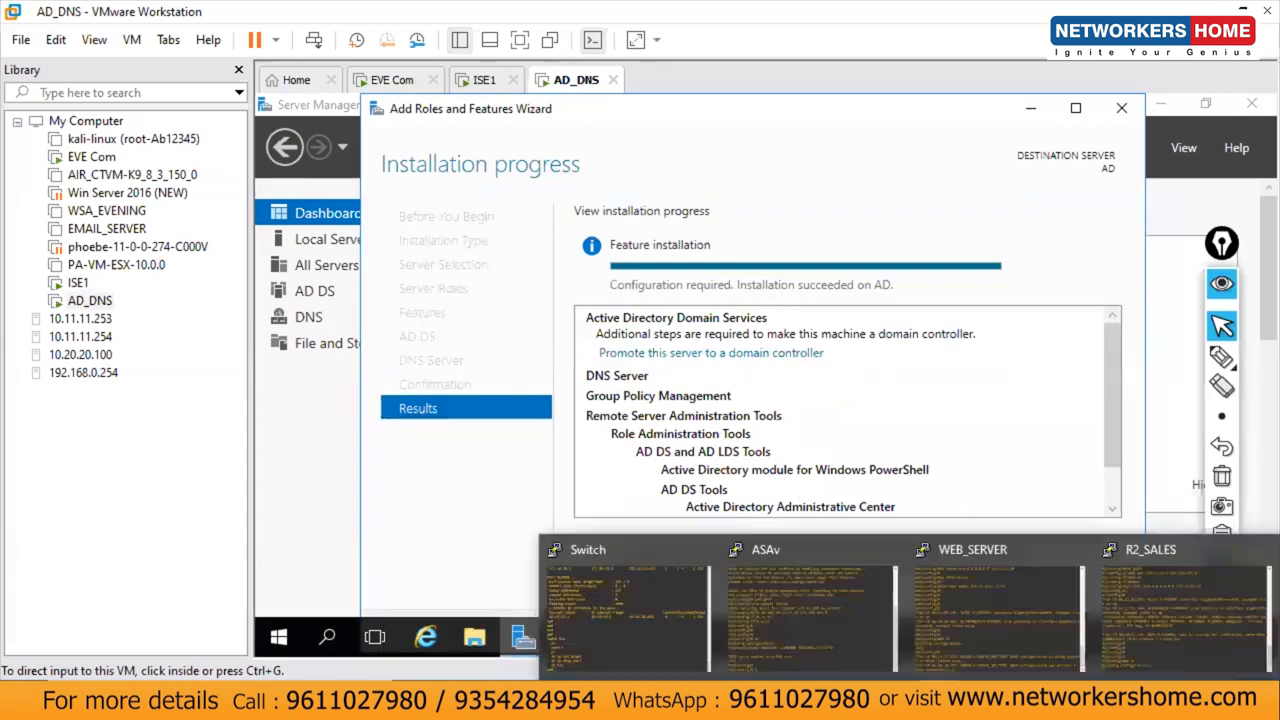
left_click(780, 586)
key("Return")
key("Return")
key("Return")
key("Return")
key("Return")
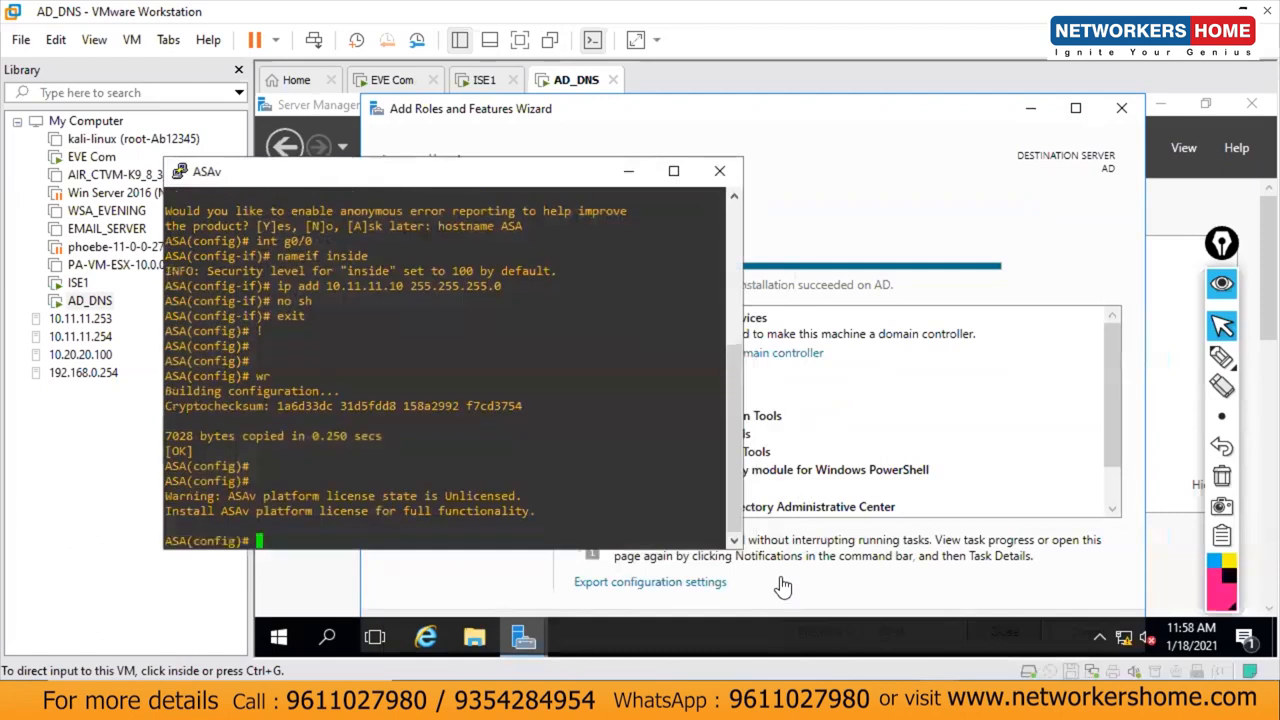
Step: Change the PuTTY ASAv console font to bold 14-point Consolas
right_click(531, 181)
left_click(615, 458)
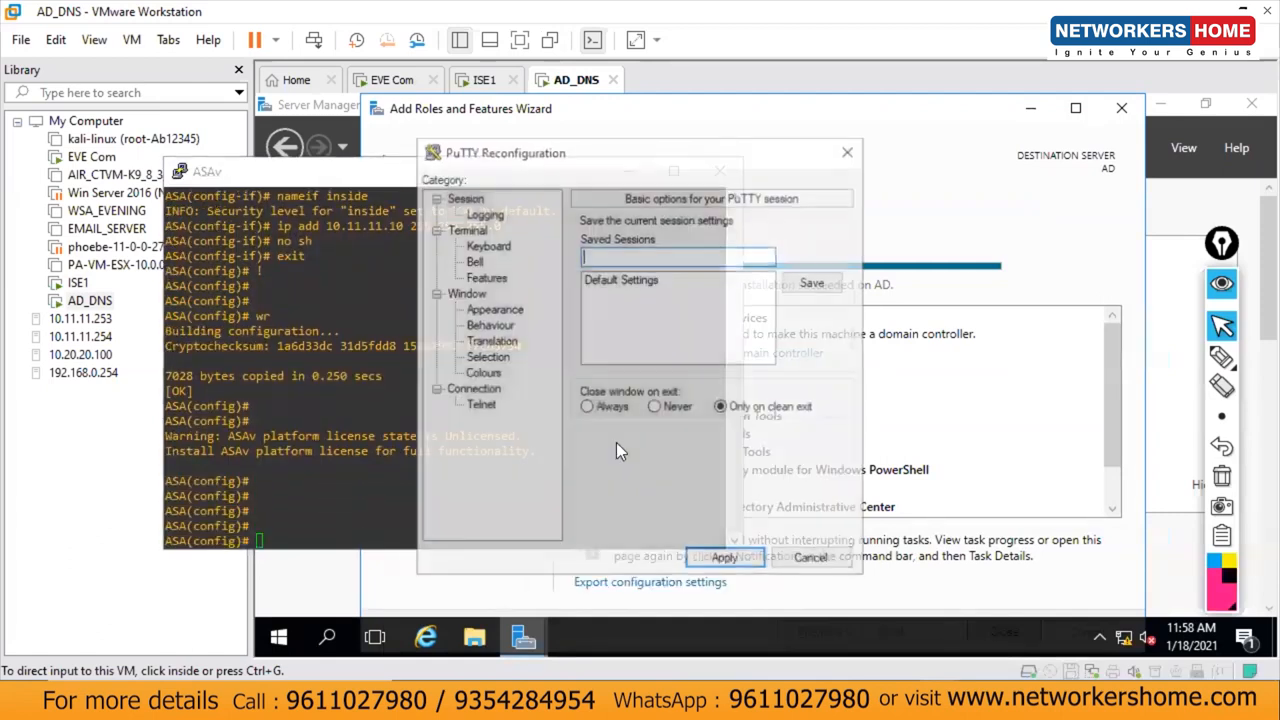
left_click(495, 309)
left_click(825, 338)
left_click(698, 328)
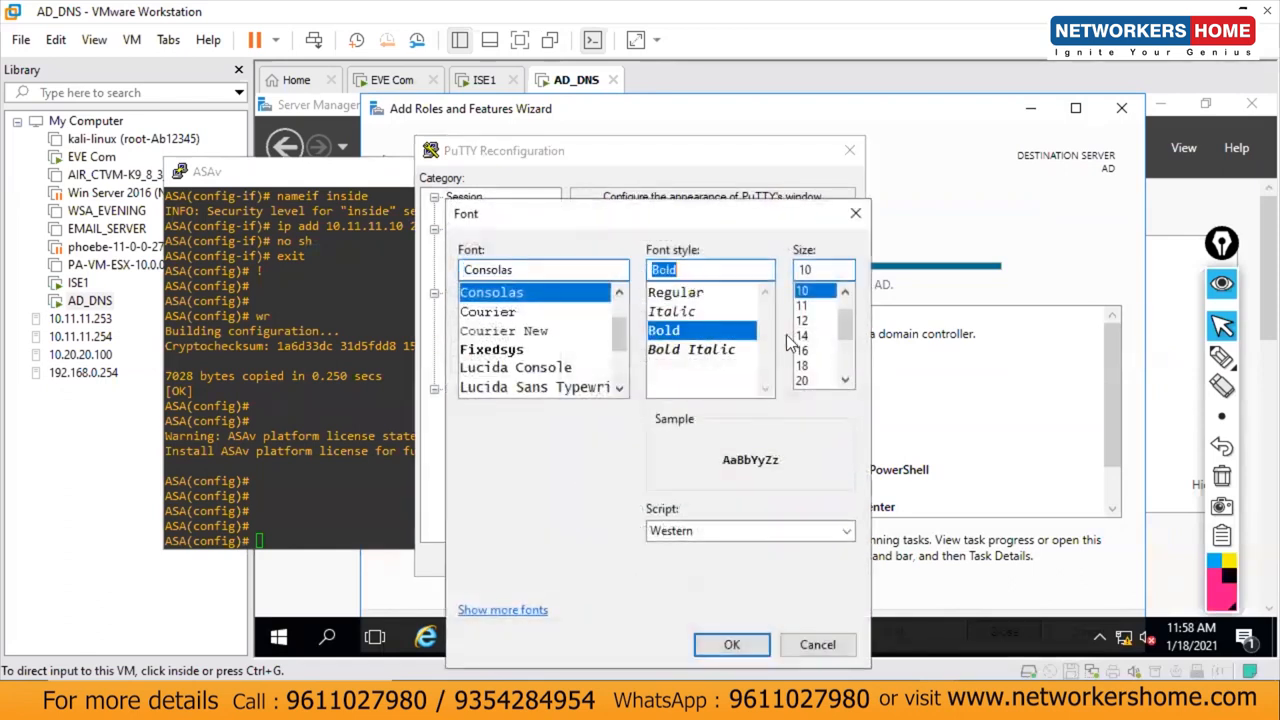
left_click(802, 335)
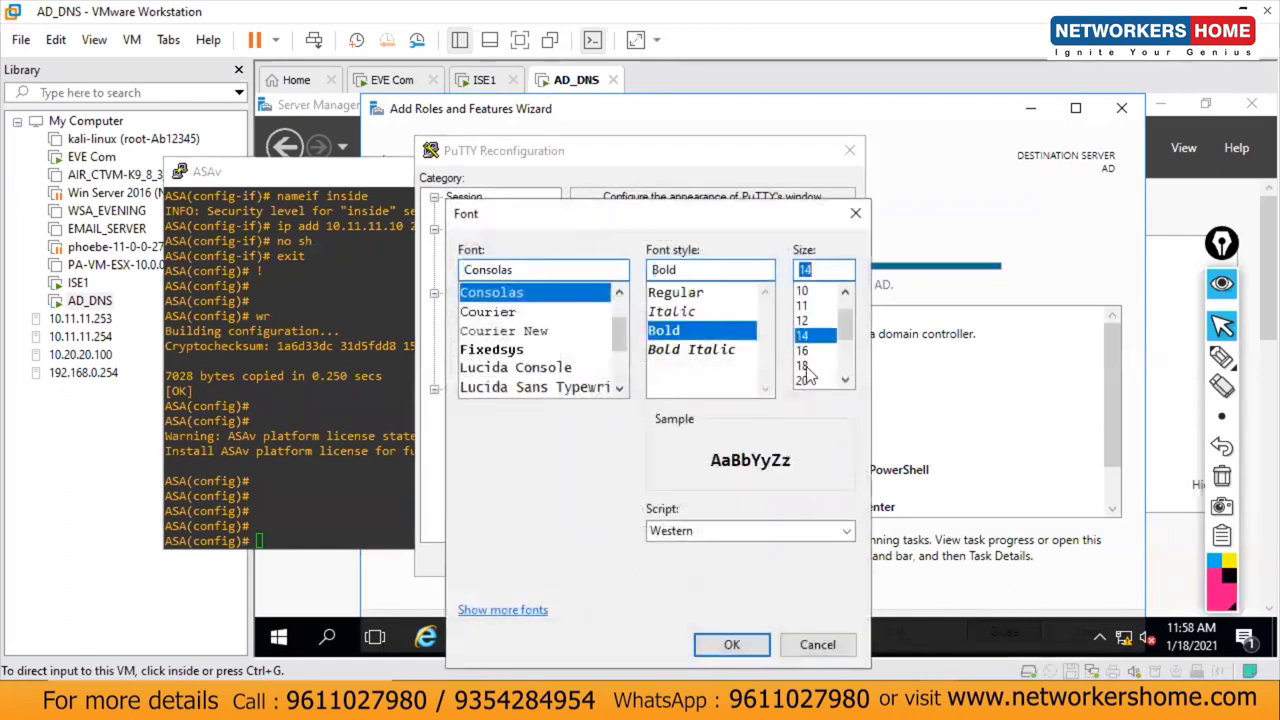
left_click(708, 644)
left_click(725, 560)
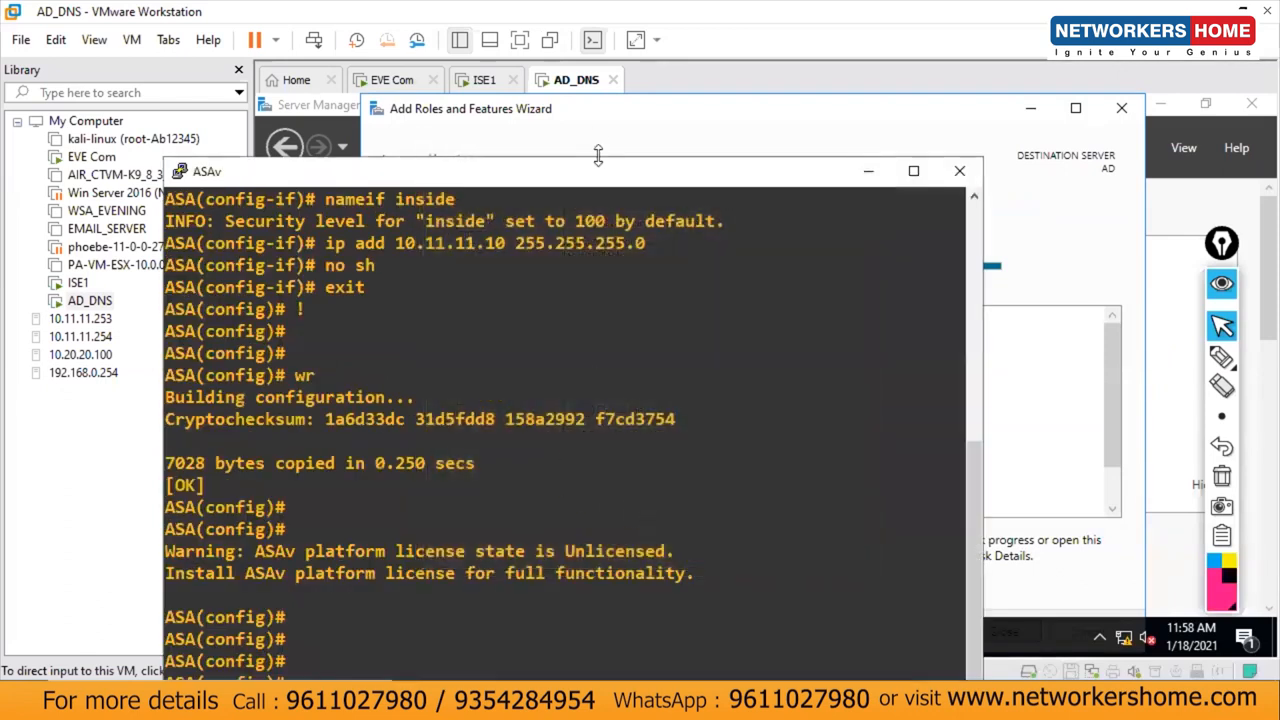
left_click_drag(588, 174, 565, 99)
Step: From the ASA, ping 10.11.11.1, 10.11.11.15 and 10.11.11.75
type("pi")
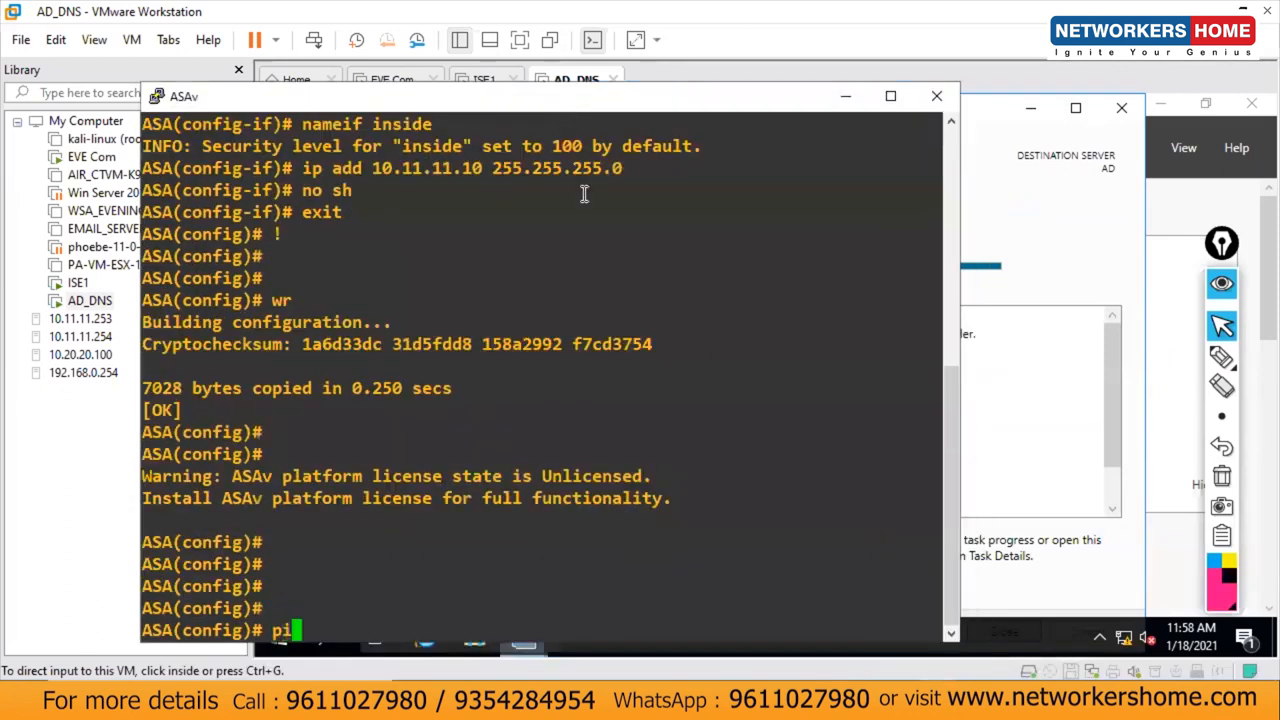
type("ng 10.11")
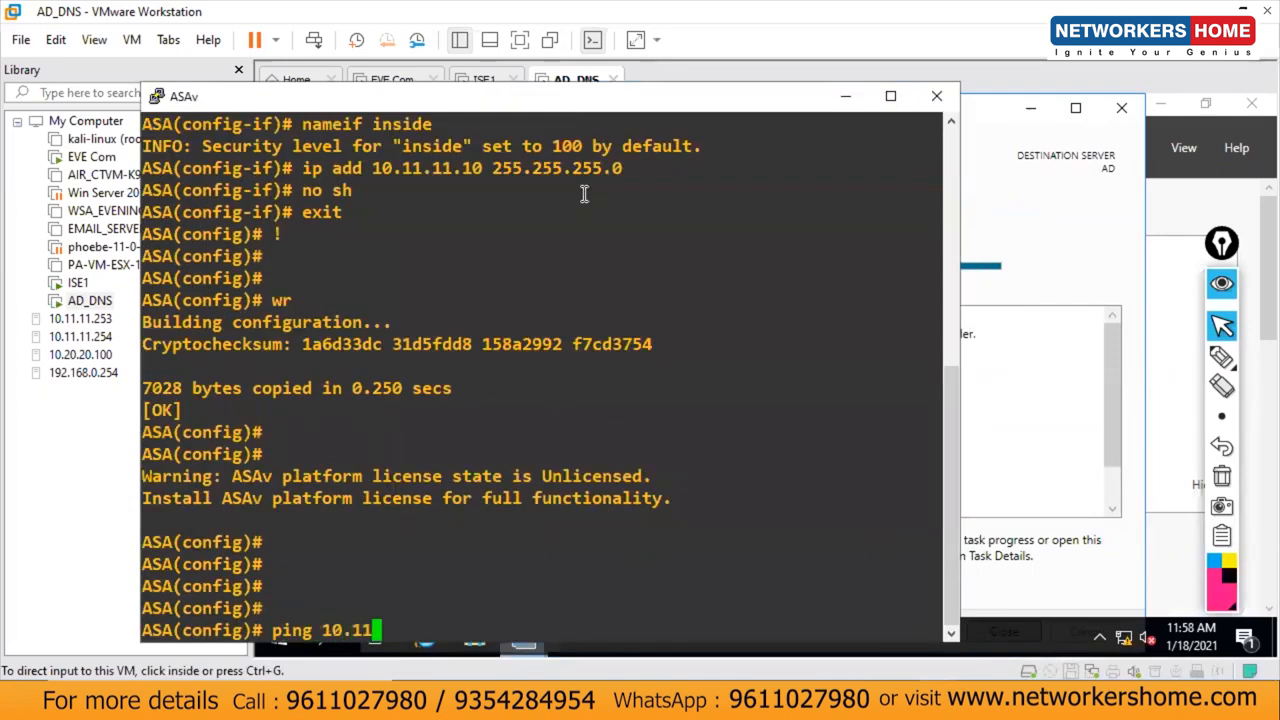
type(".11.1")
key("Return")
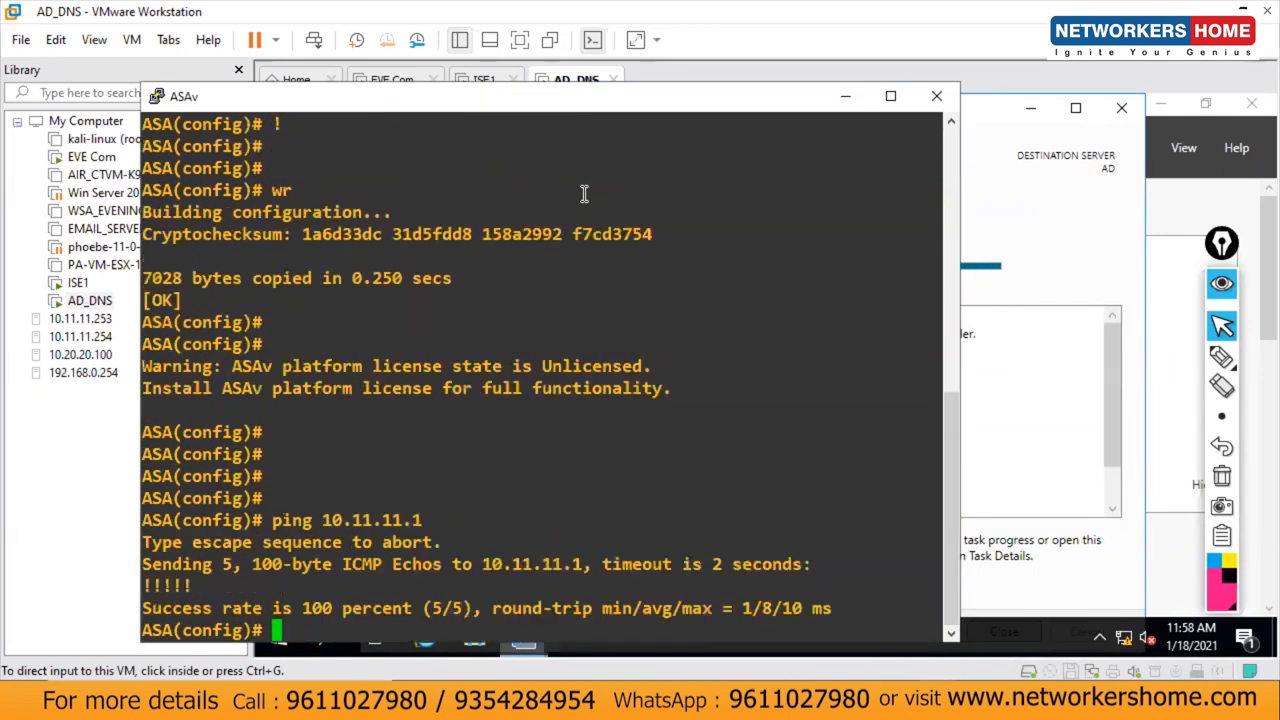
key("Up")
type("5")
key("Return")
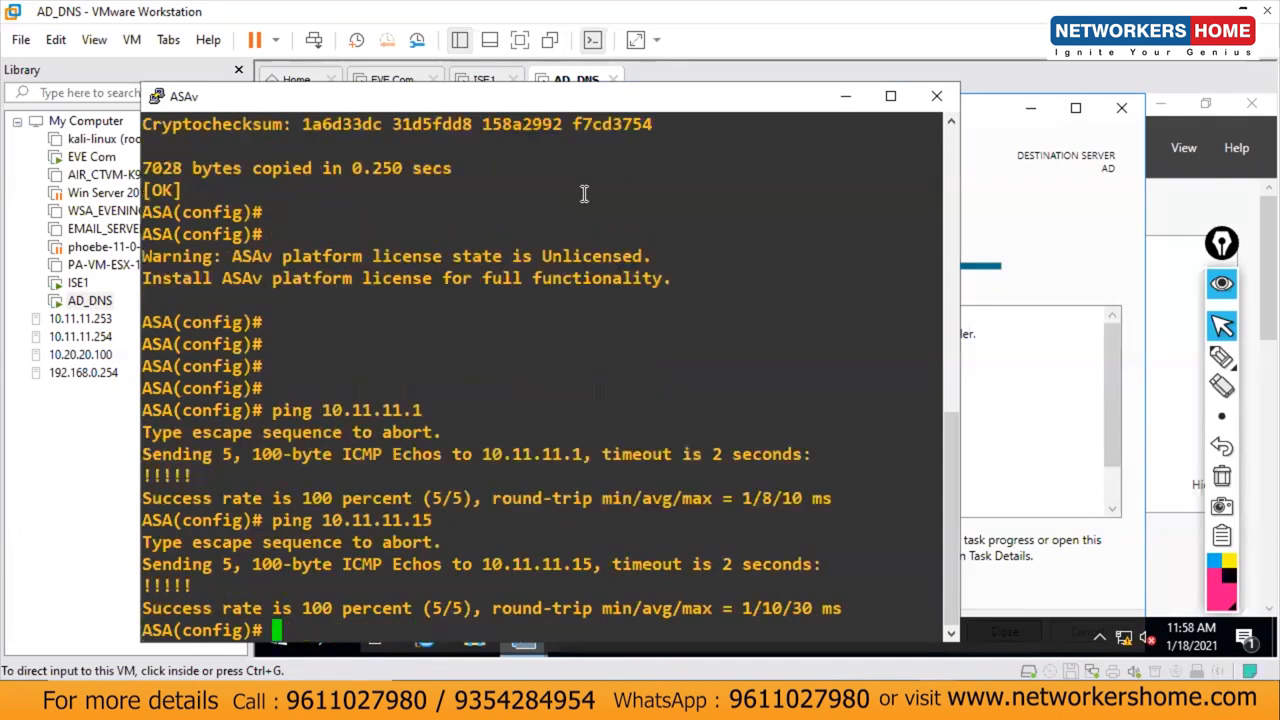
key("Up")
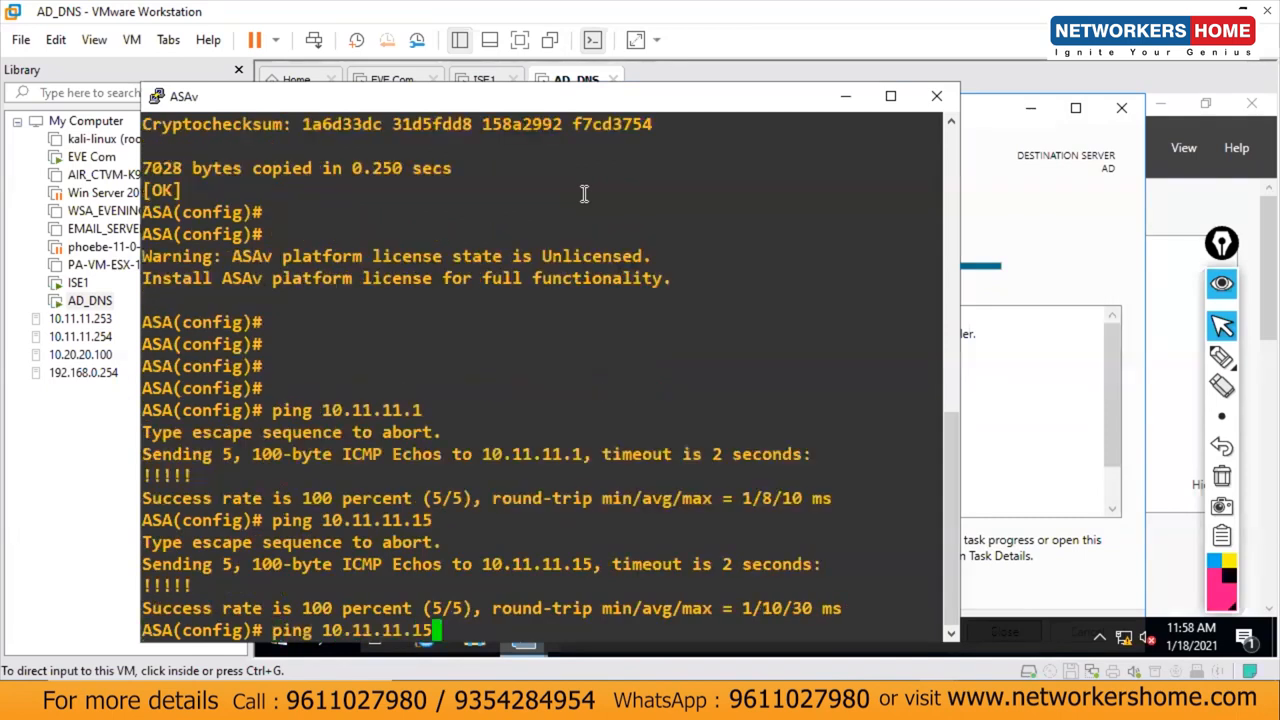
key("BackSpace")
key("BackSpace")
type("75")
key("Return")
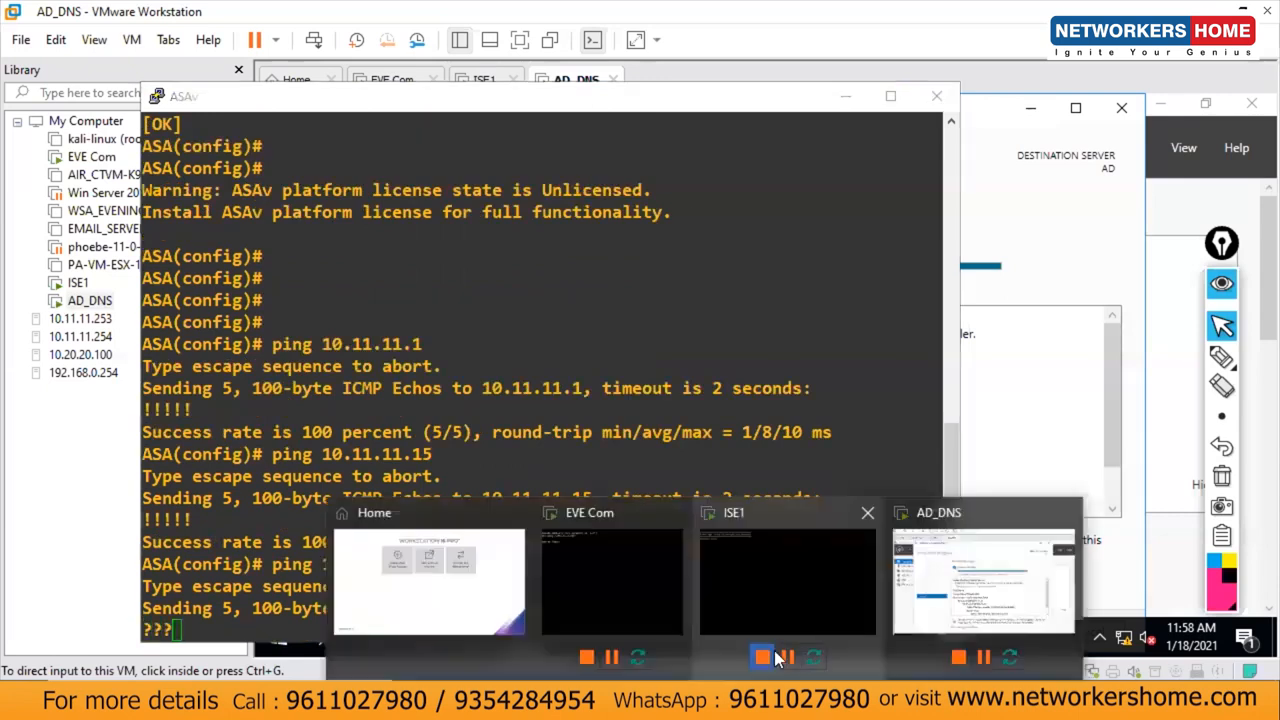
Step: Switch the AD_DNS virtual machine's network adapter to bridged networking
left_click(576, 80)
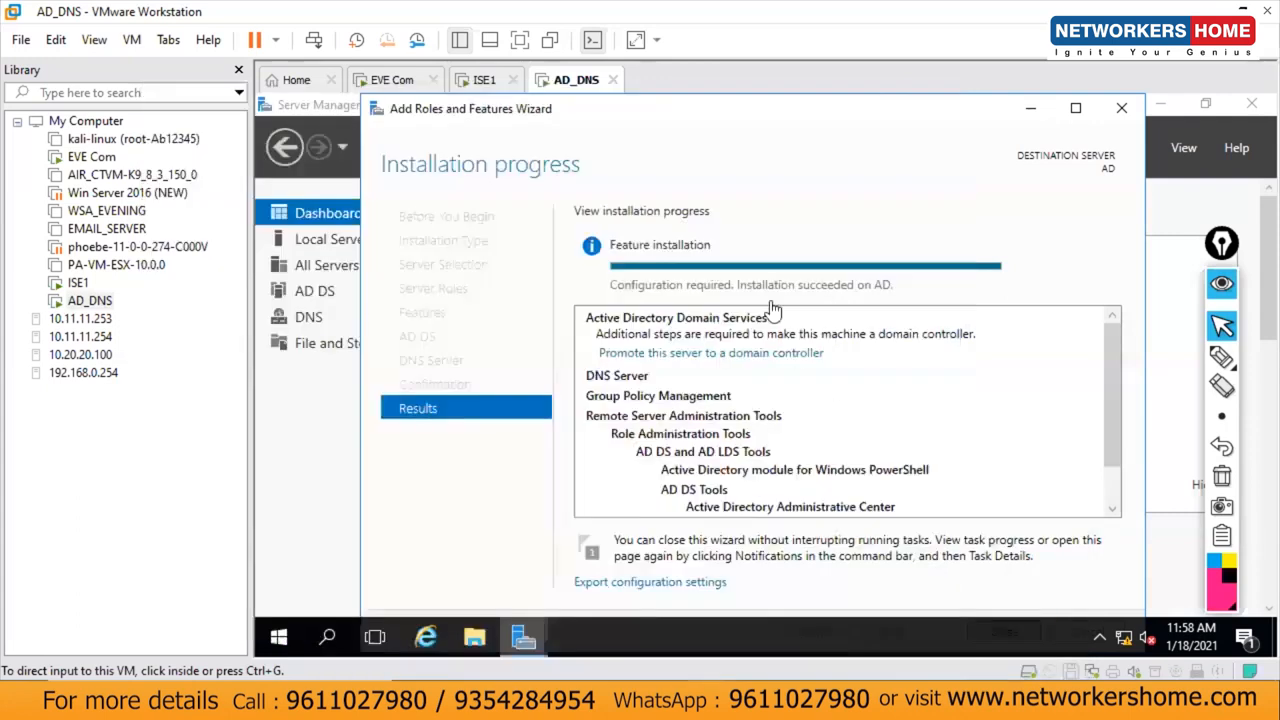
right_click(583, 86)
left_click(650, 355)
left_click(445, 189)
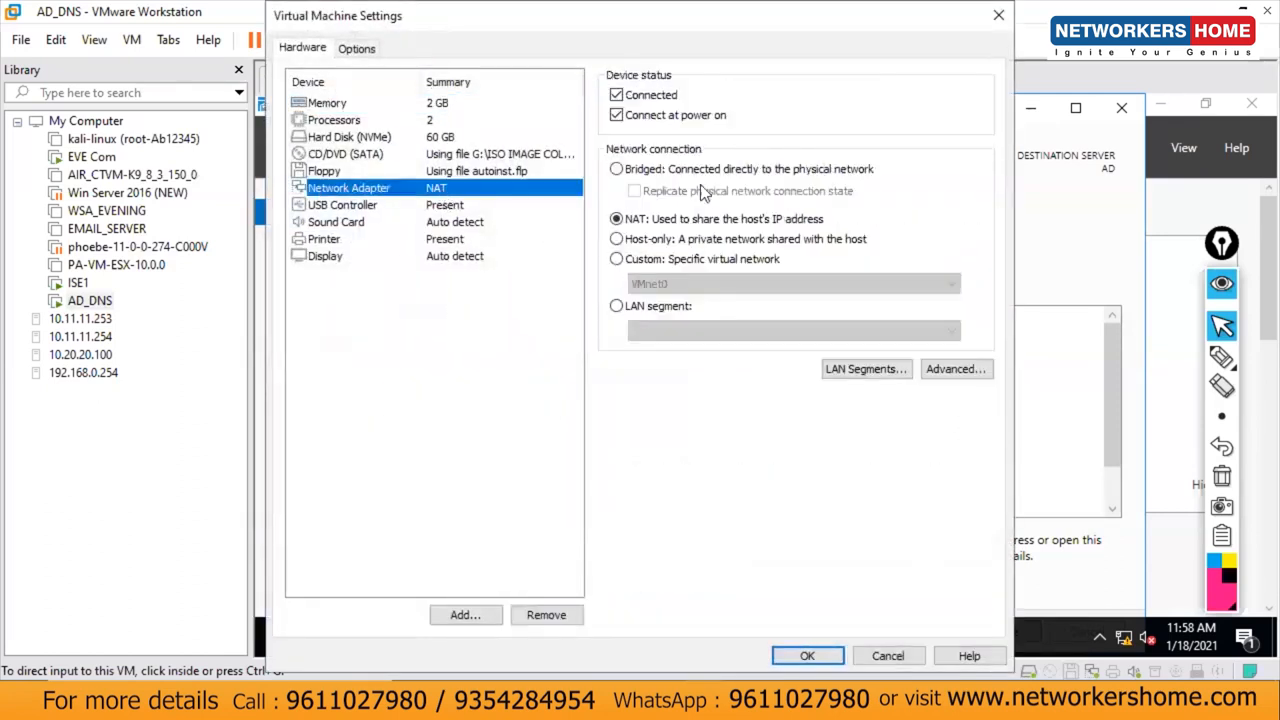
left_click(672, 172)
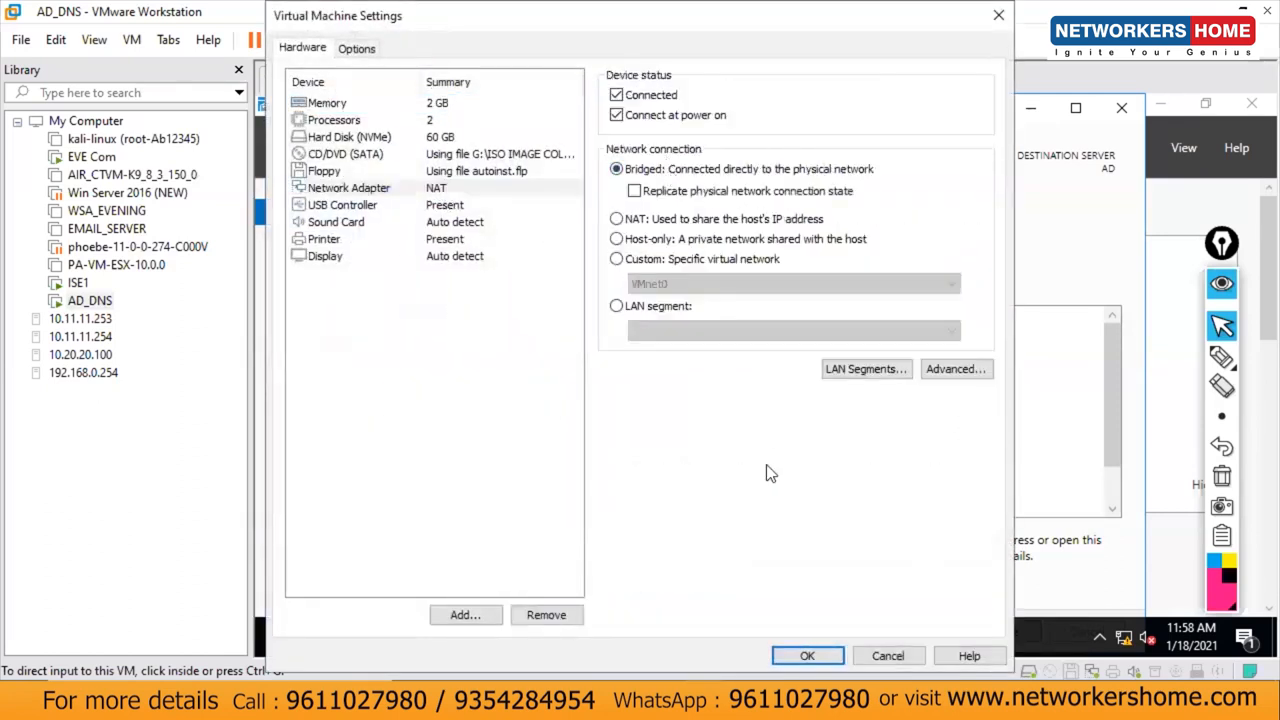
left_click(812, 655)
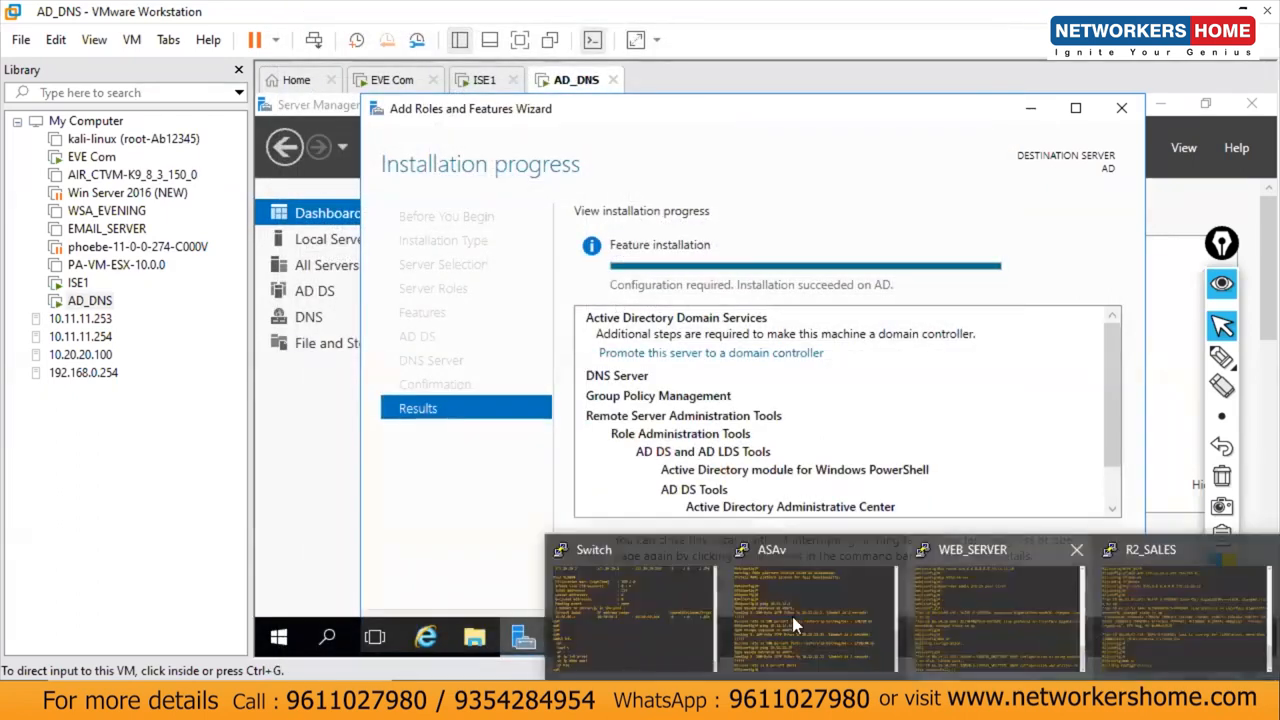
Step: Rerun the ASA ping to 10.11.11.75 twice, then decline network discovery on Network 2
left_click(792, 616)
key("Up")
key("Return")
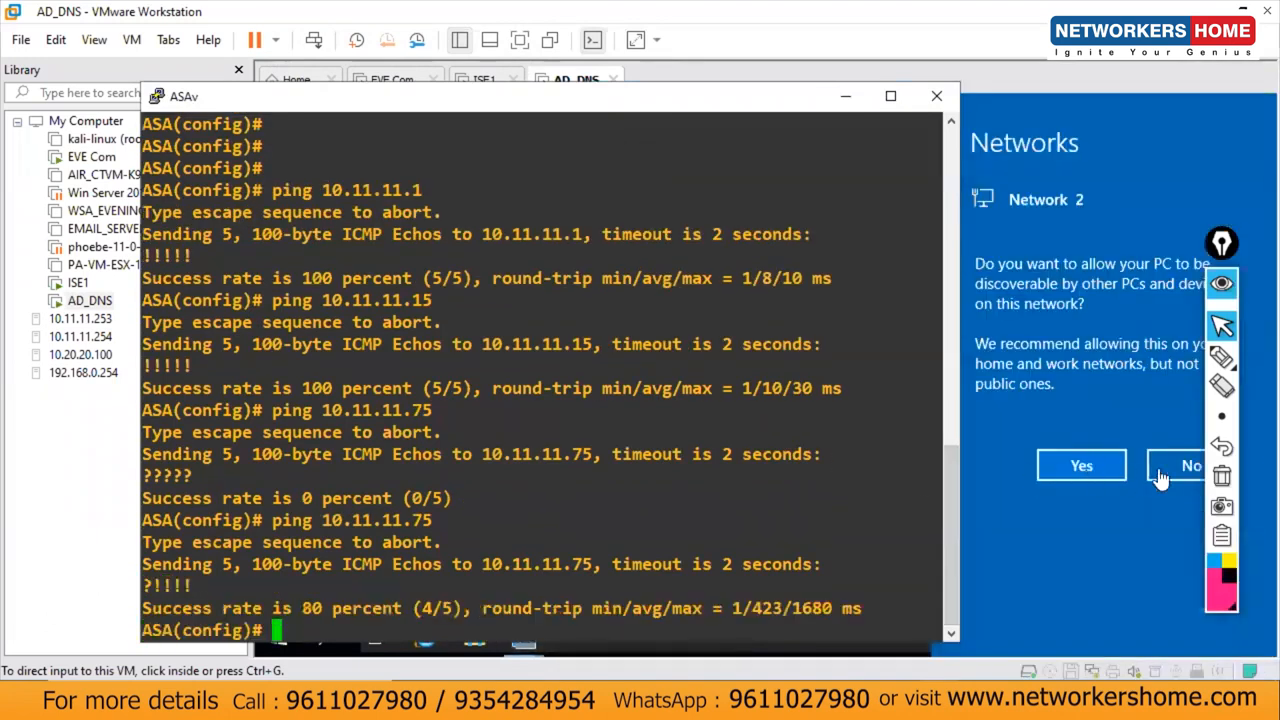
key("Up")
key("Return")
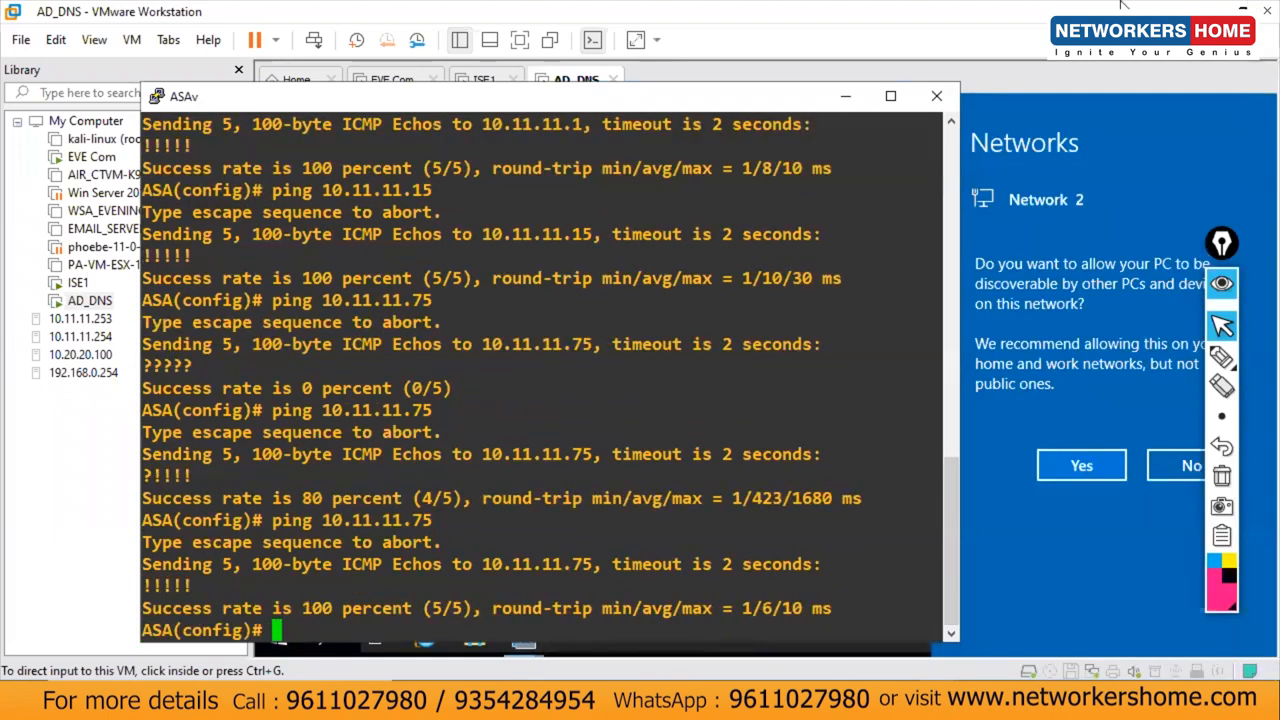
left_click(848, 100)
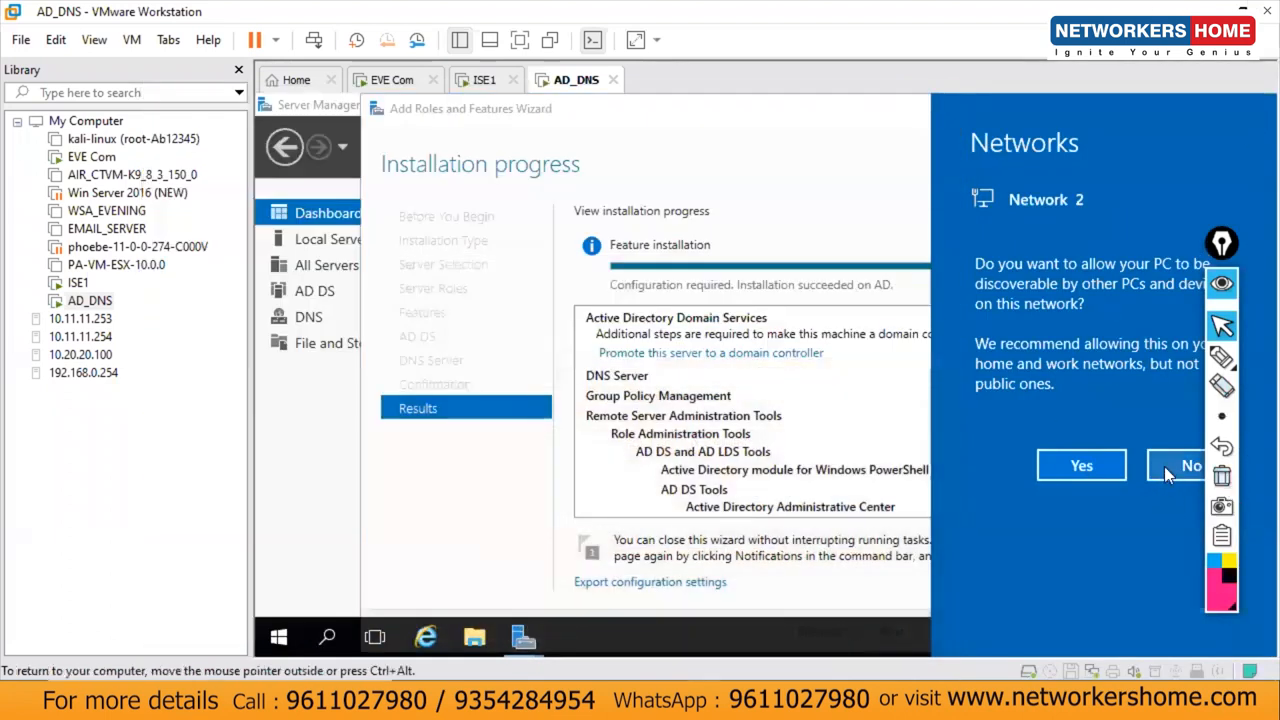
left_click(1163, 467)
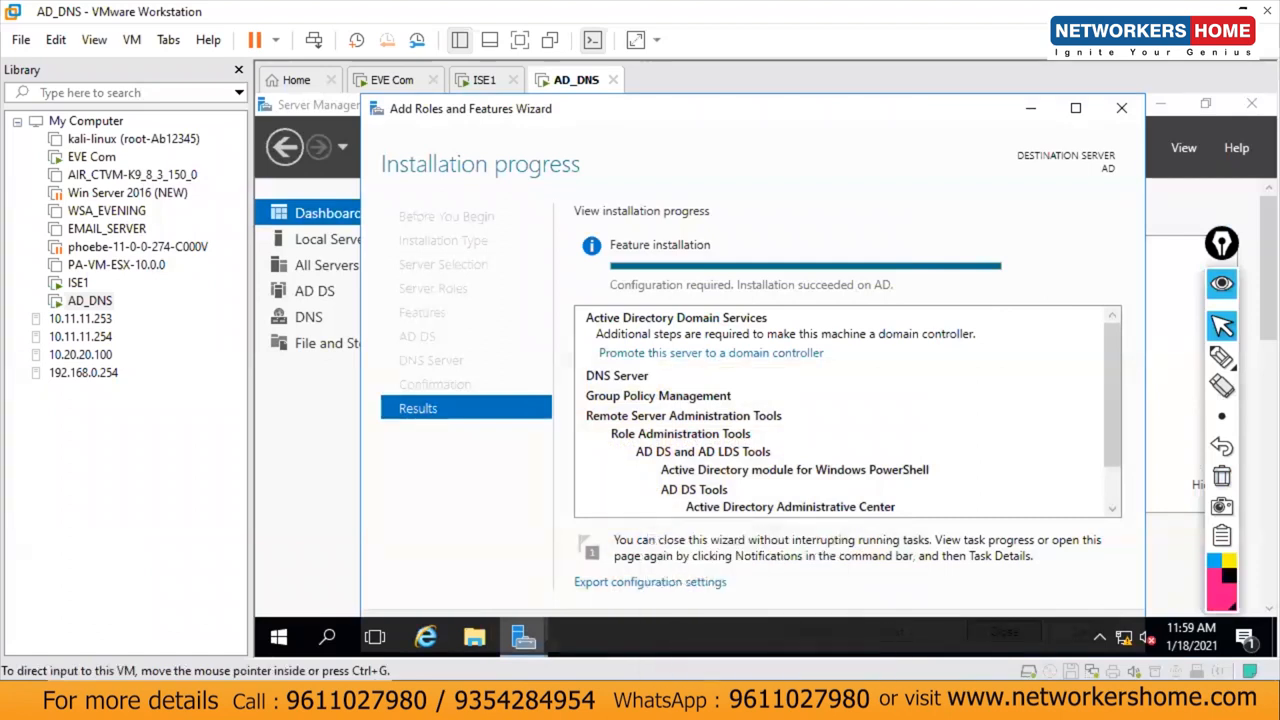
right_click(958, 690)
left_click(1010, 503)
left_click(201, 64)
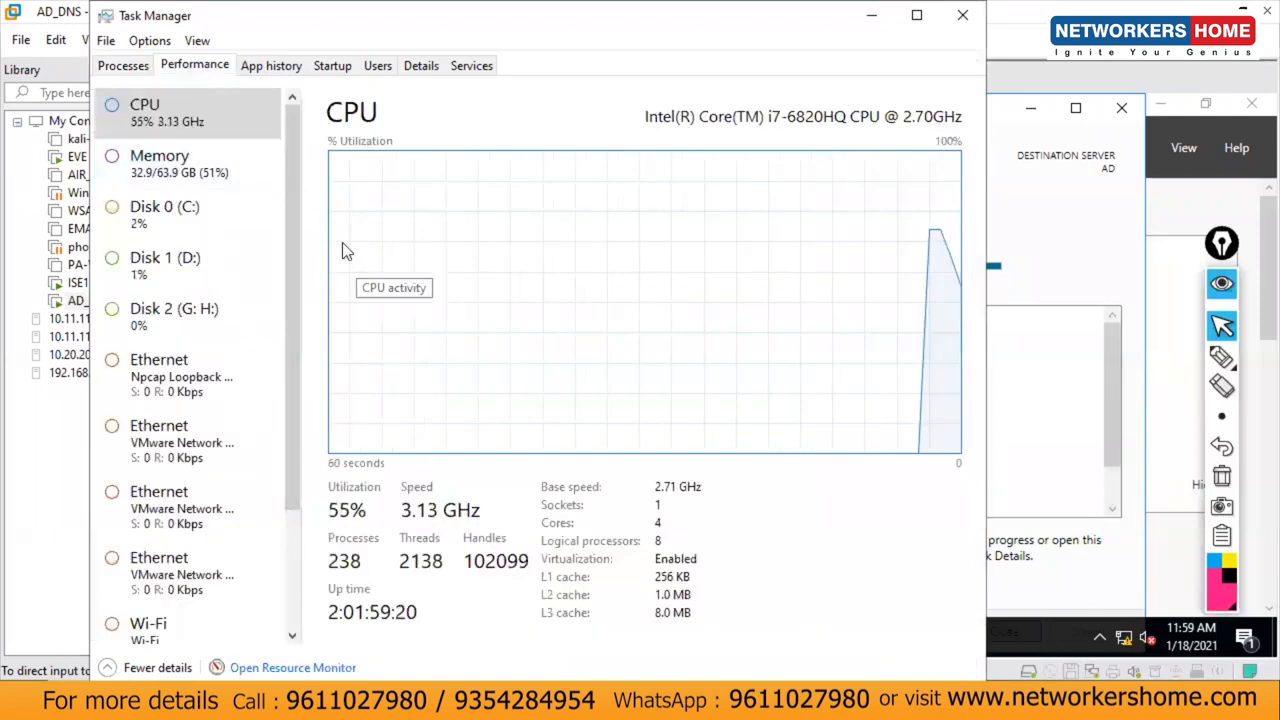
left_click(206, 177)
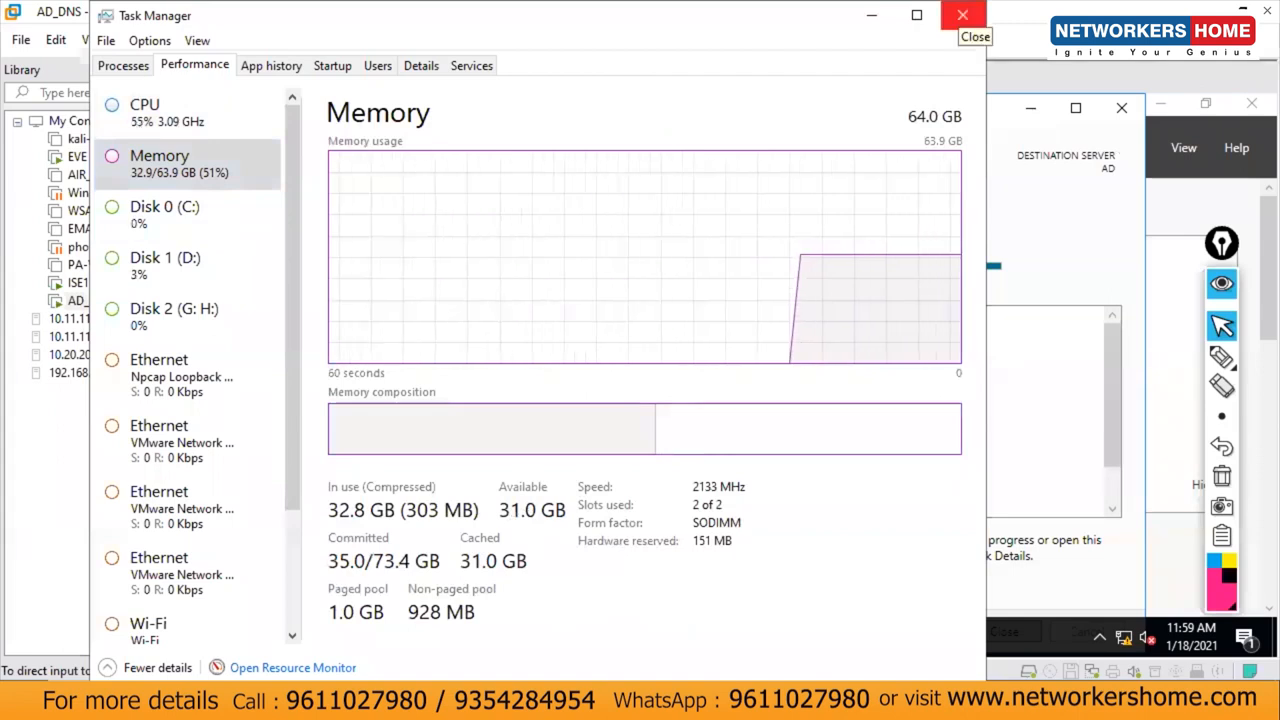
left_click(962, 15)
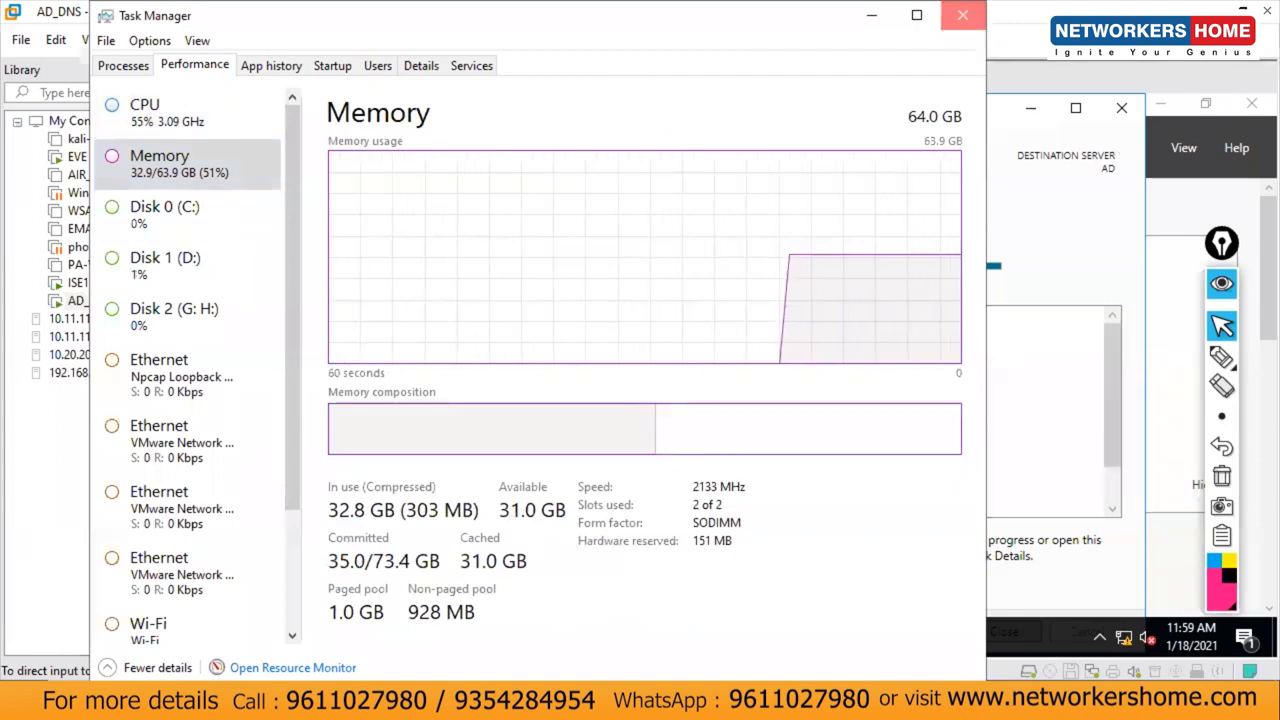
left_click(168, 122)
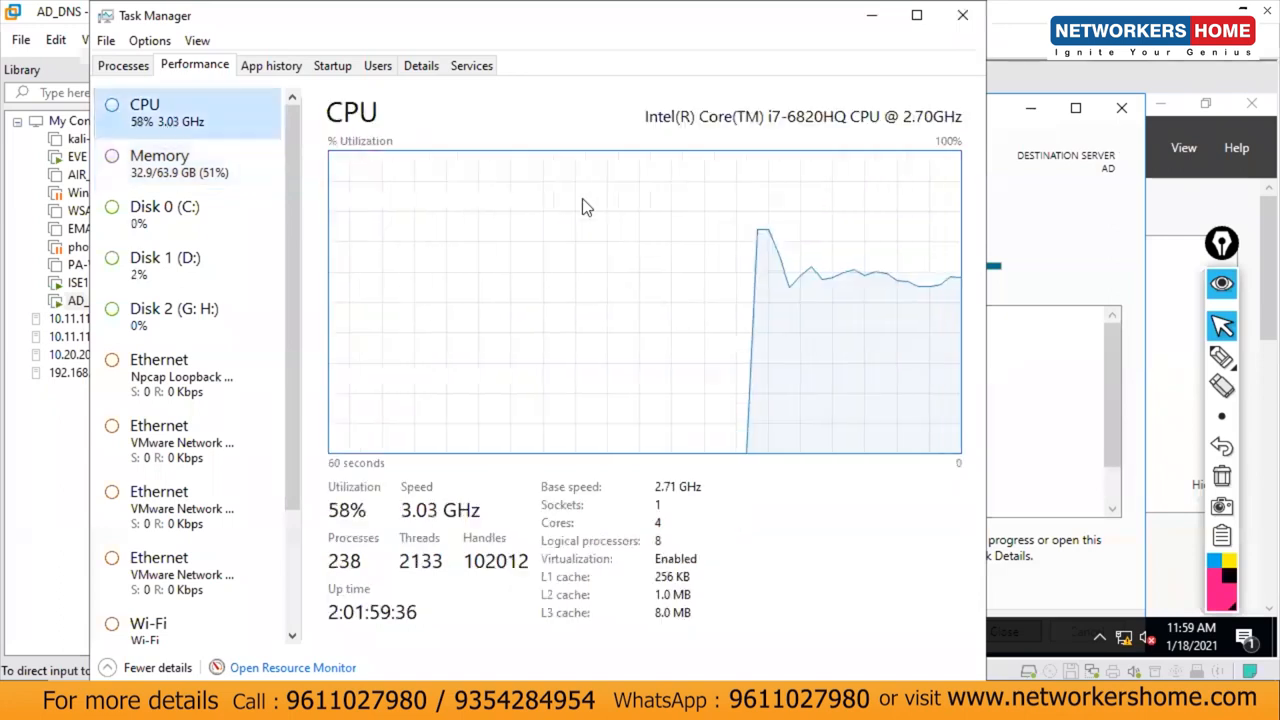
left_click(962, 15)
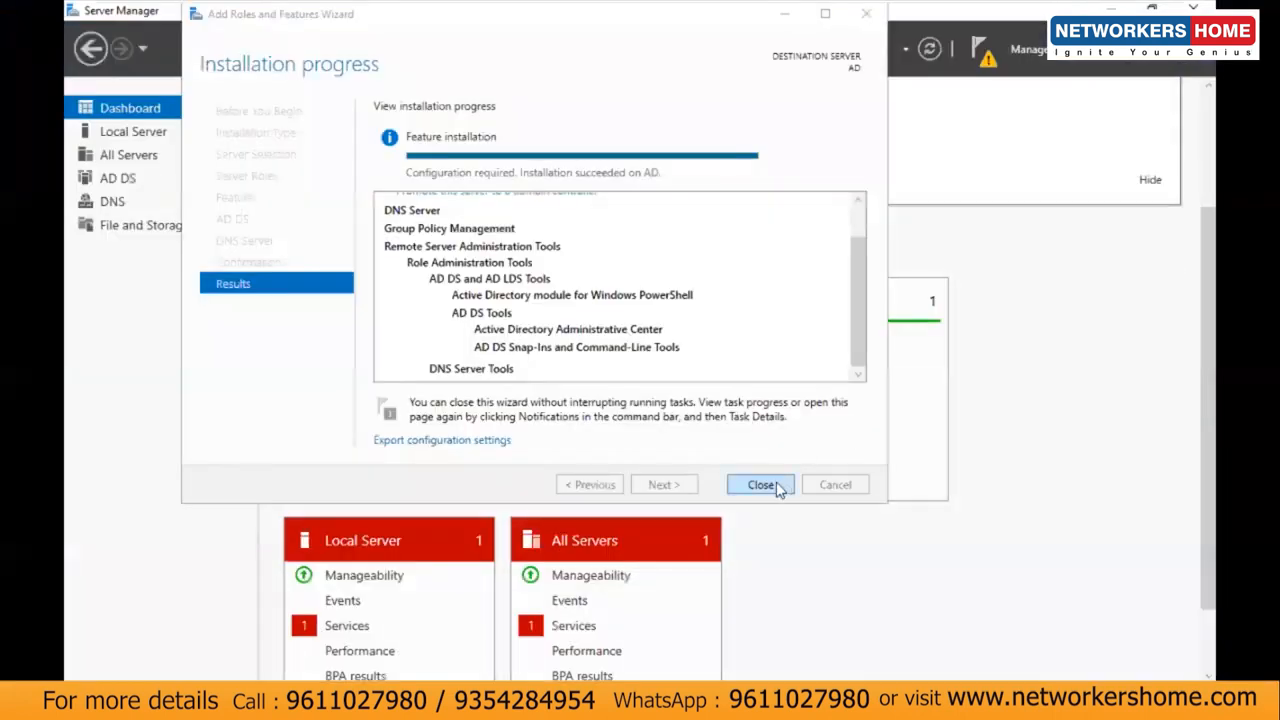
Step: Close the Add Roles wizard and choose 'Promote this server to a domain controller' from notifications
left_click(762, 485)
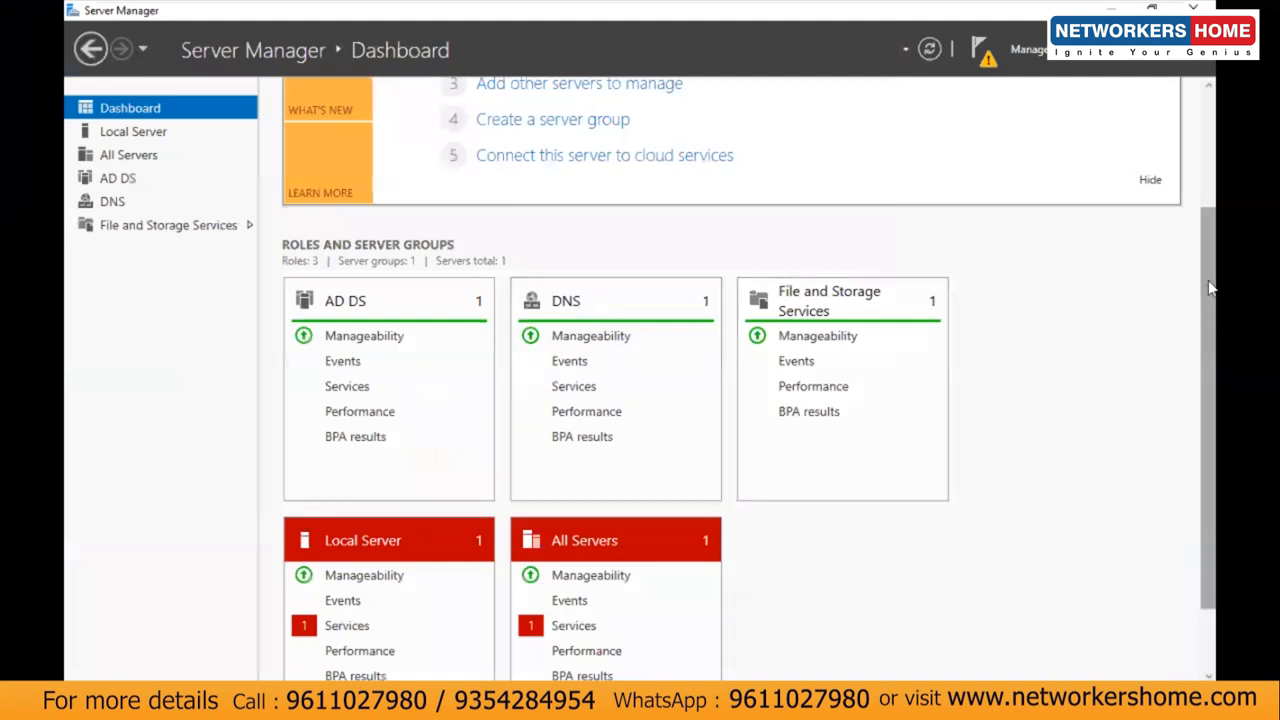
left_click_drag(1208, 232, 1206, 98)
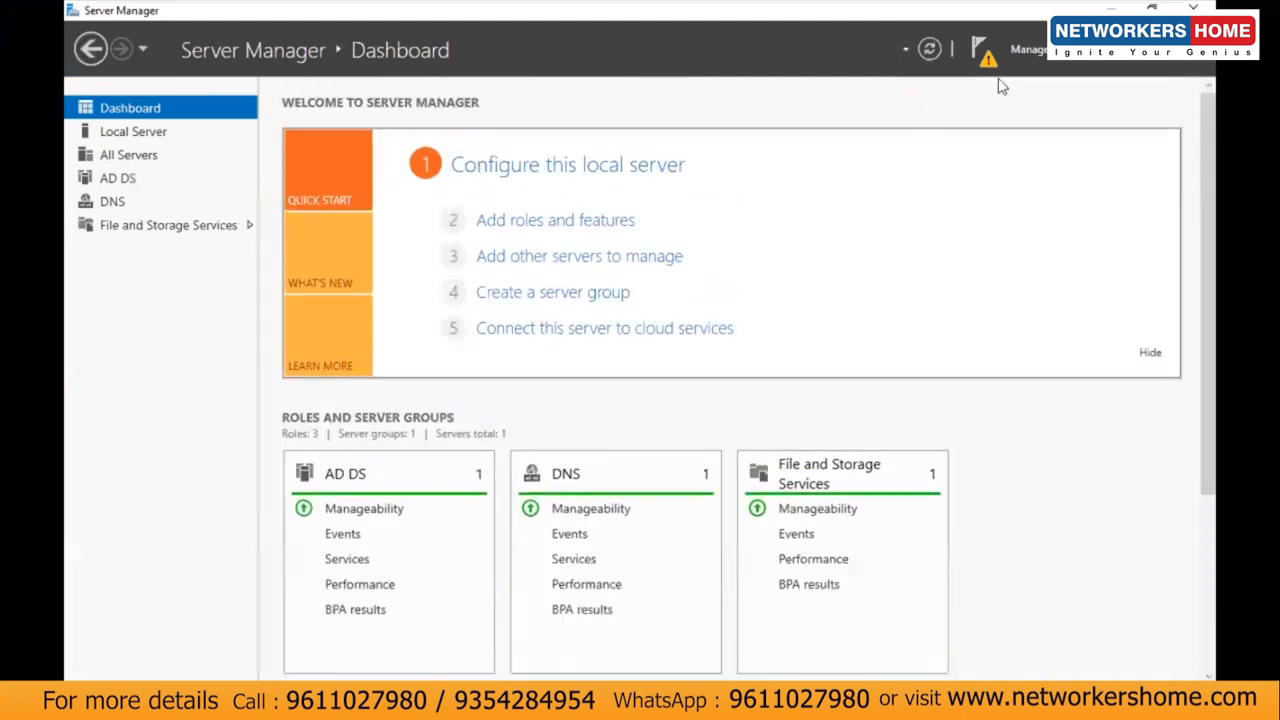
left_click(985, 62)
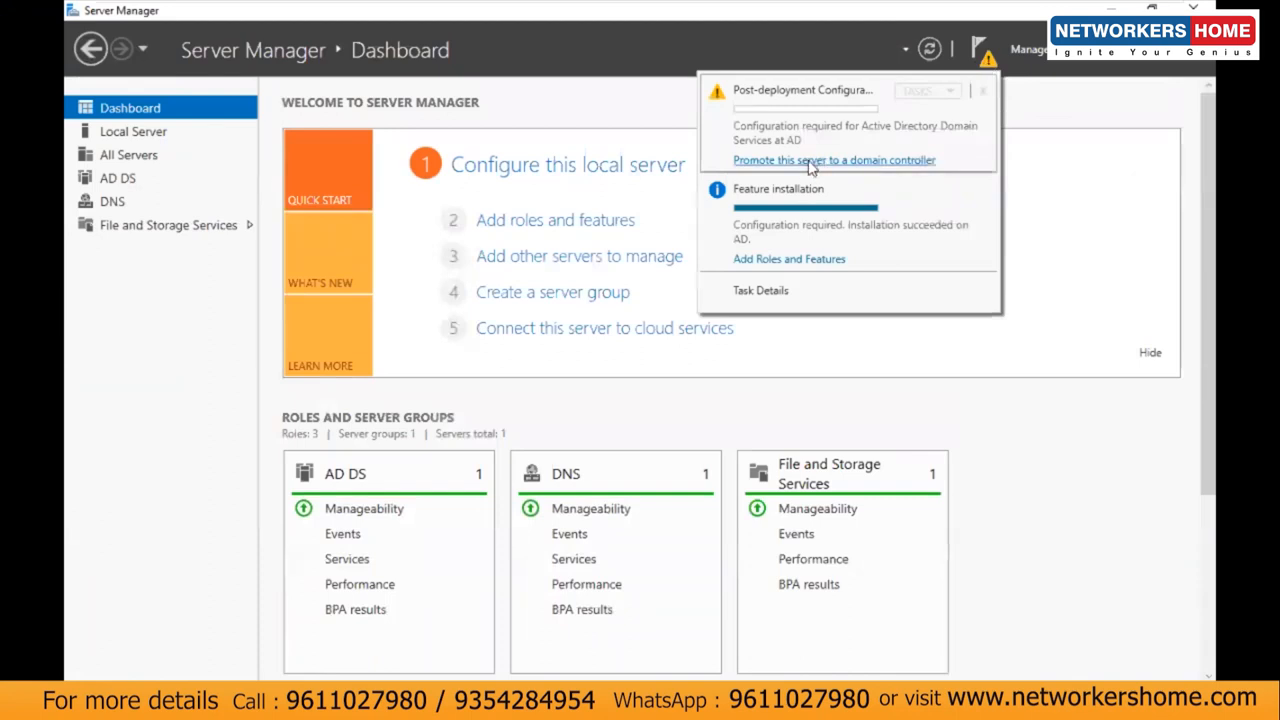
left_click(815, 161)
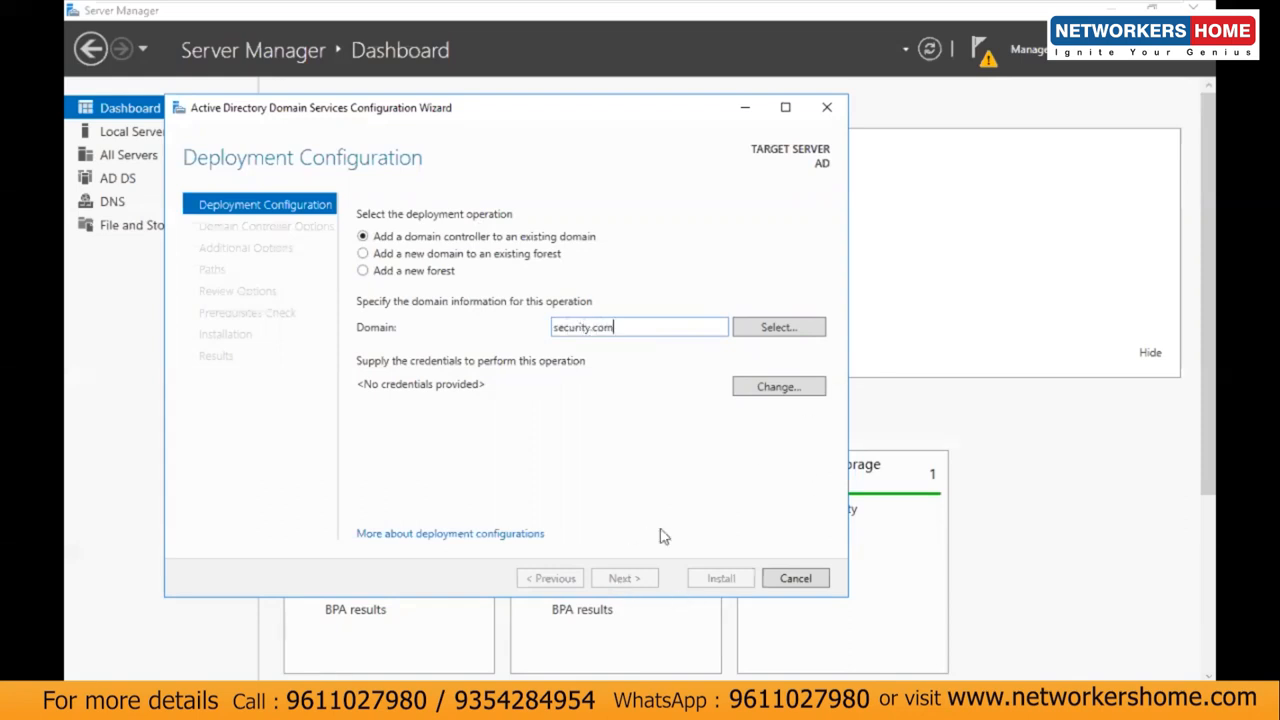
Step: Choose Add a new forest with root domain security.com
left_click(416, 276)
left_click(579, 330)
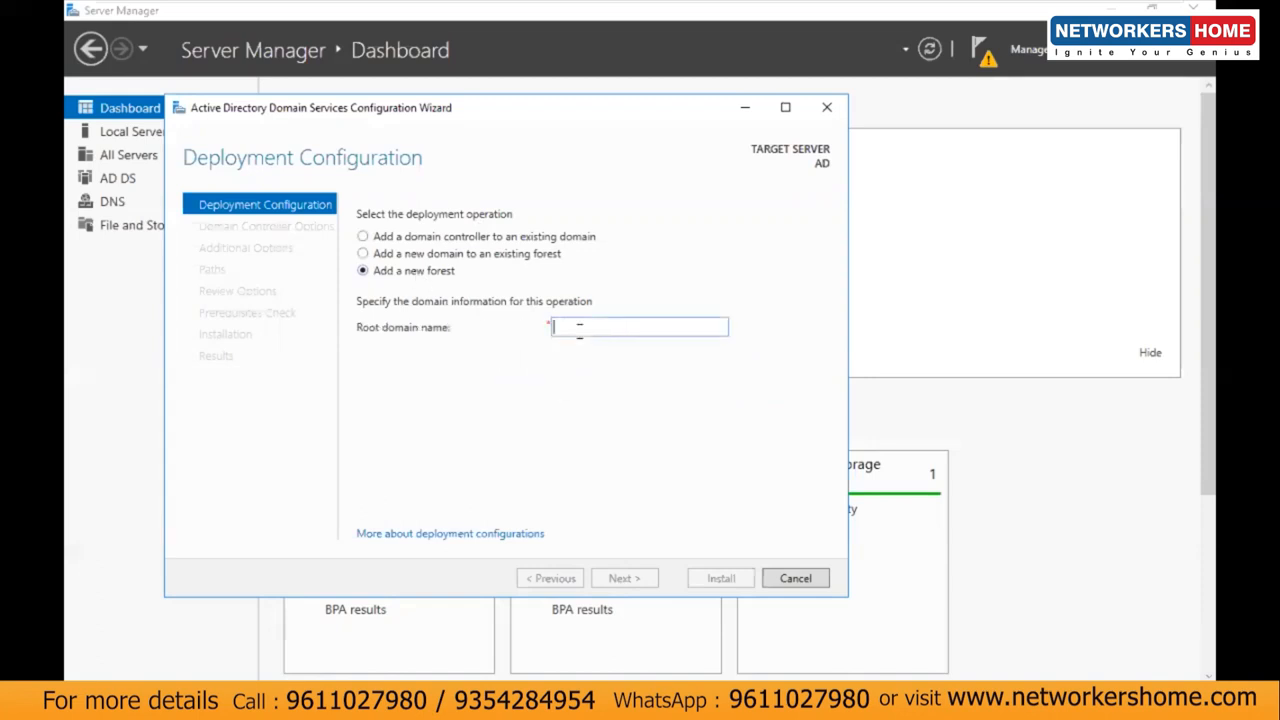
type("security.com")
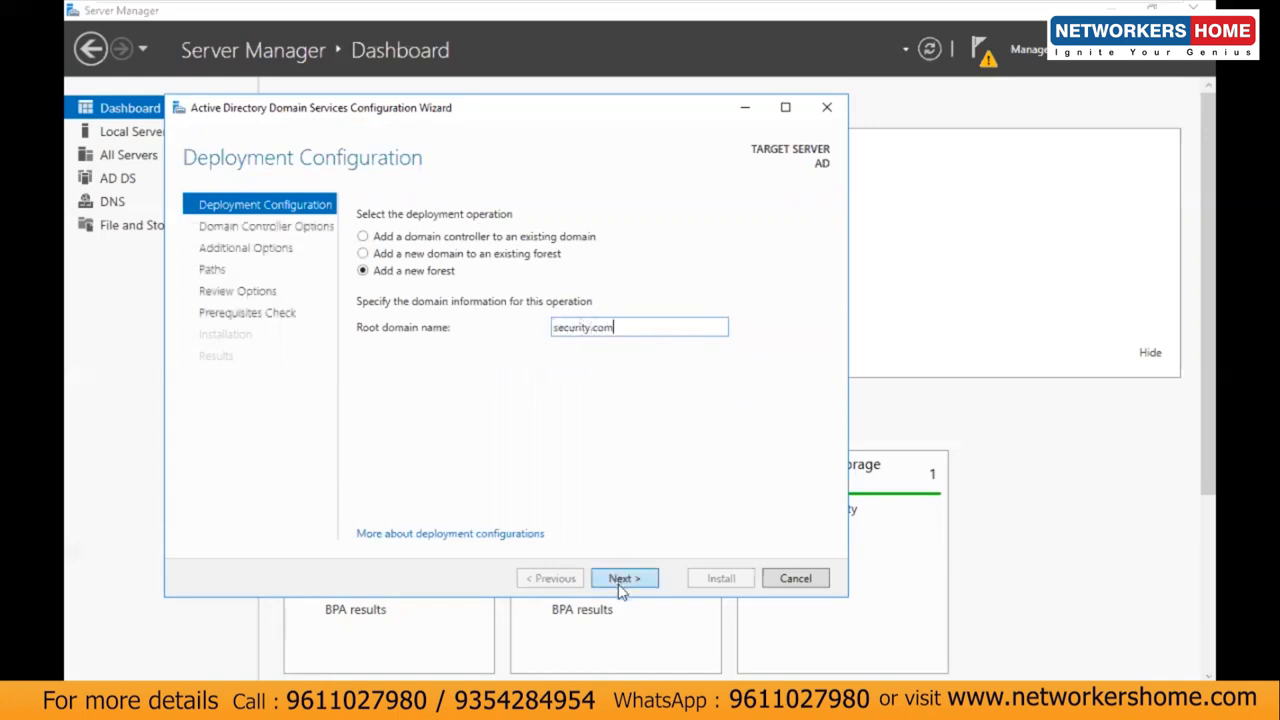
left_click(620, 588)
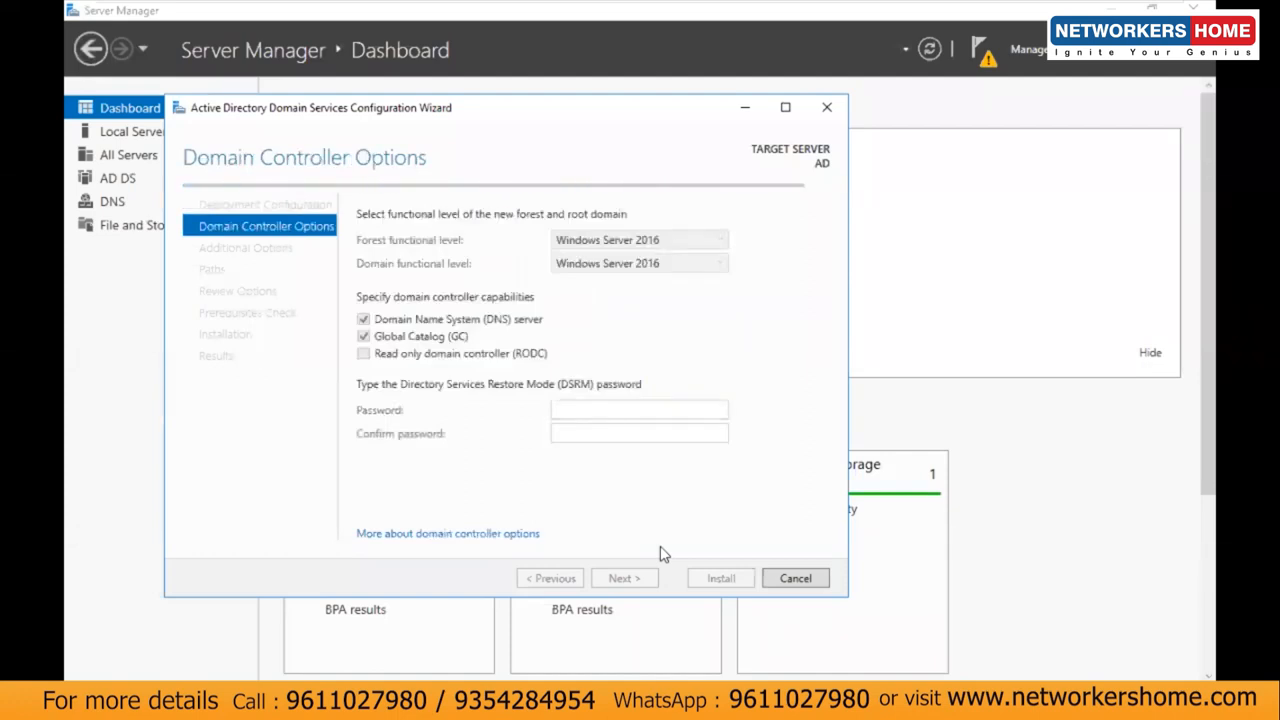
Step: Enter and confirm the DSRM password, accept NetBIOS name SECURITY and default paths, then Install
left_click(597, 410)
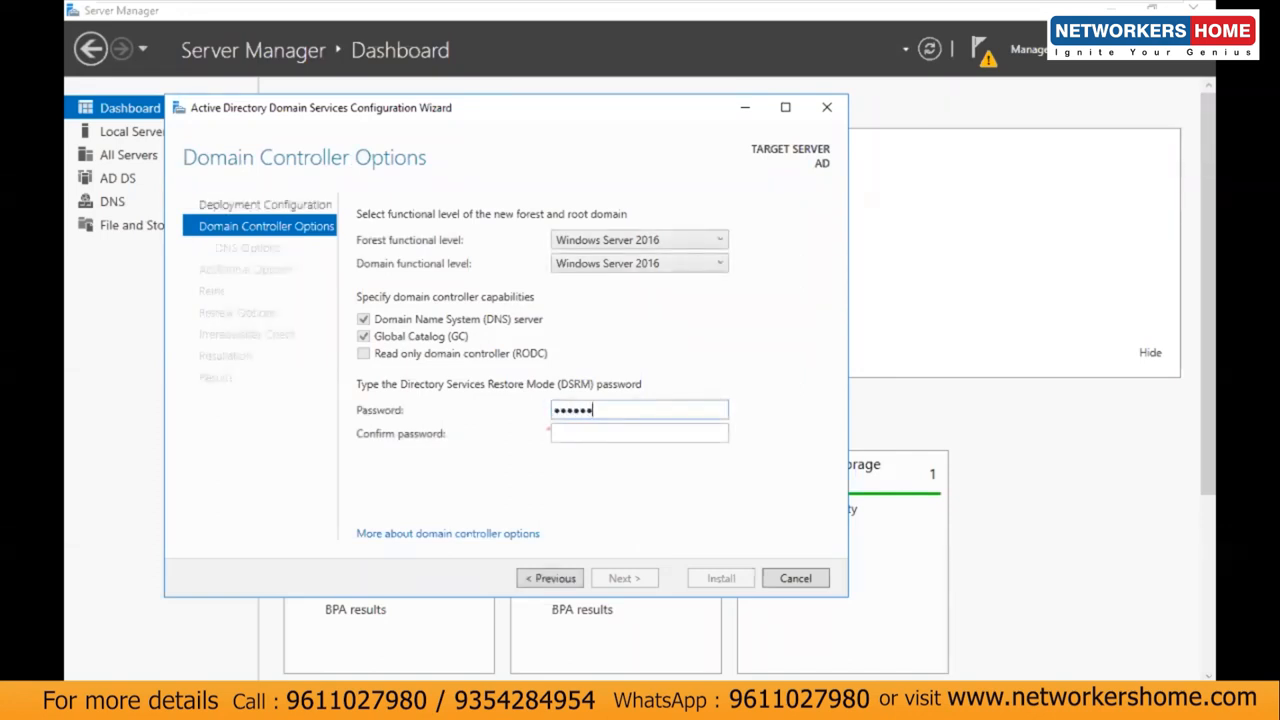
key("Tab")
type("••••••••")
key("Return")
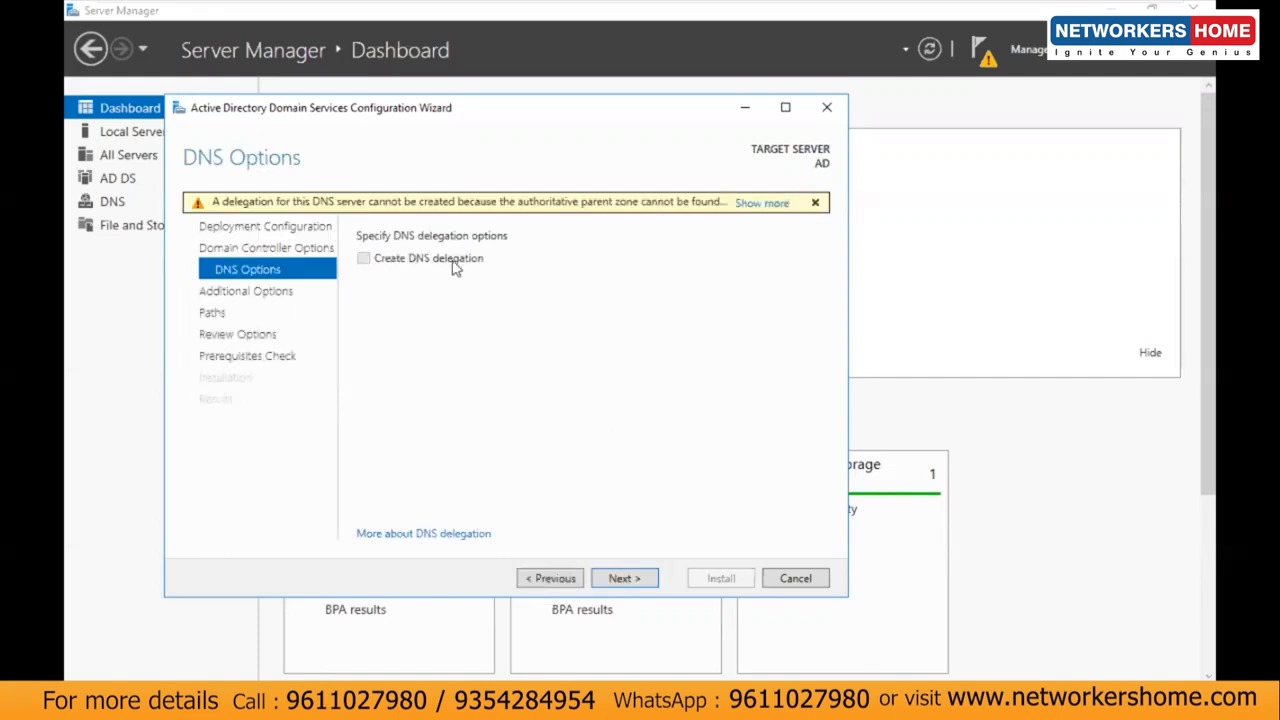
left_click(252, 296)
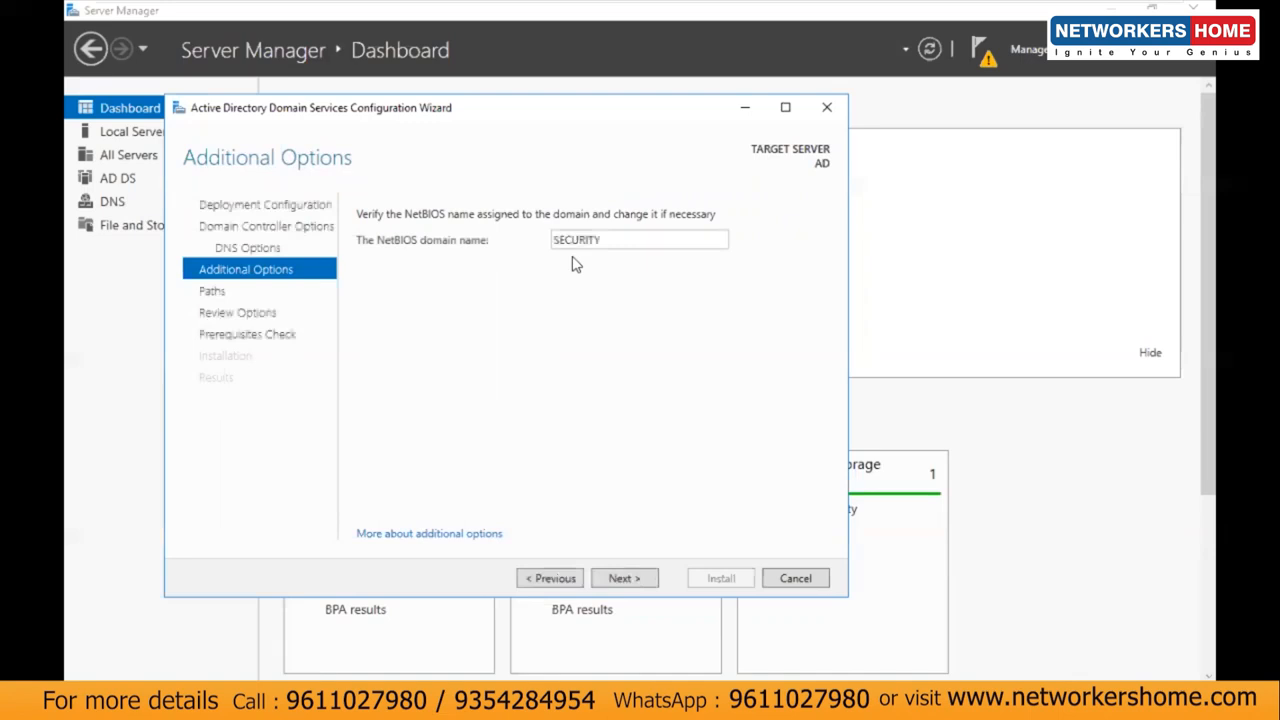
left_click(602, 579)
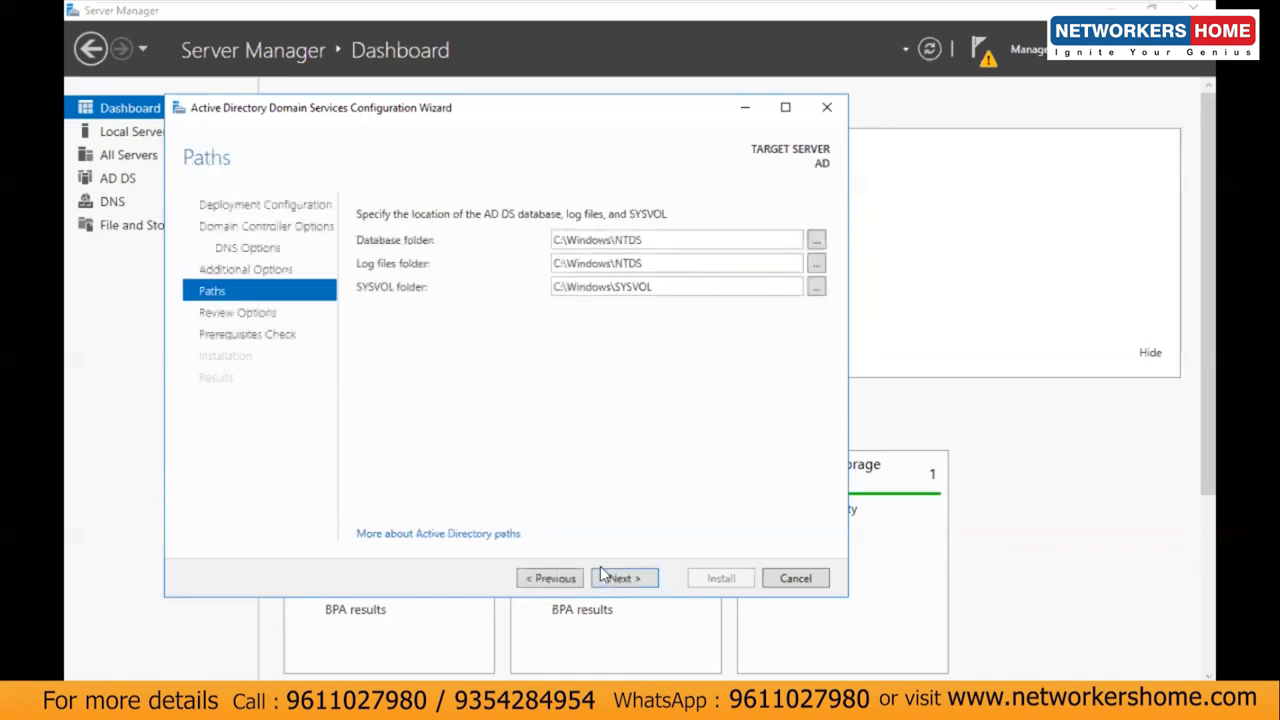
left_click(643, 586)
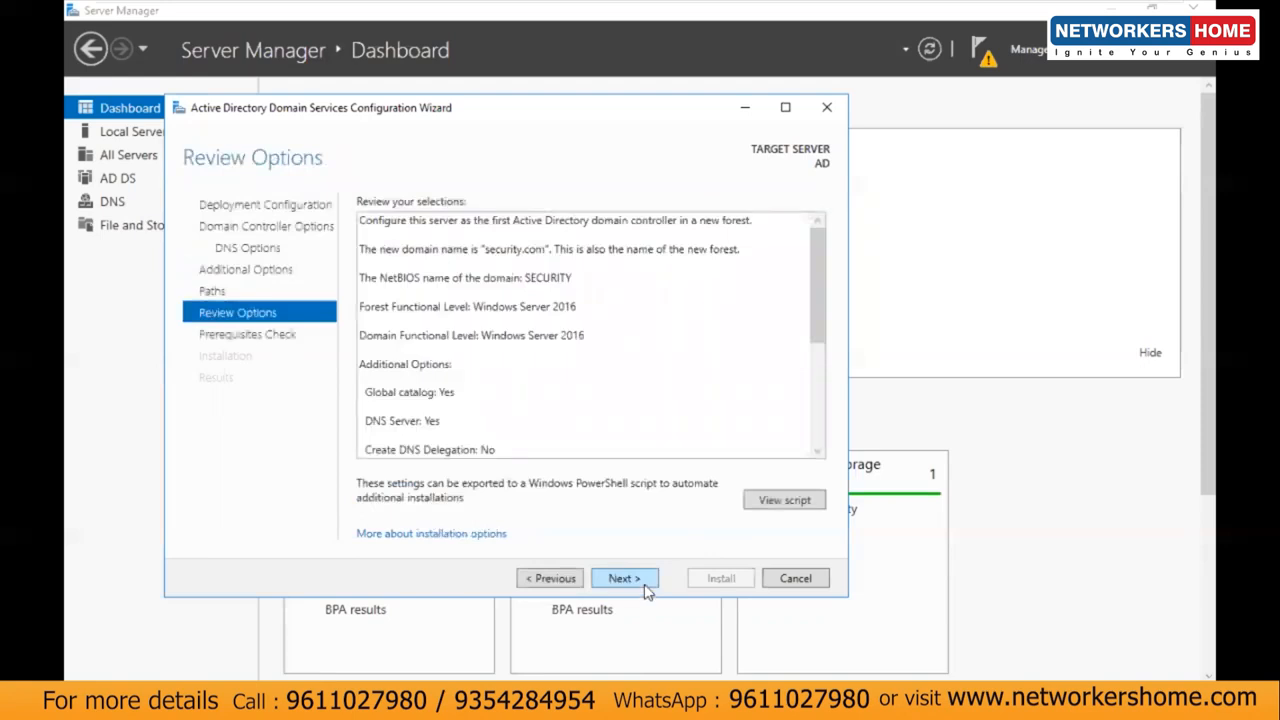
left_click(642, 582)
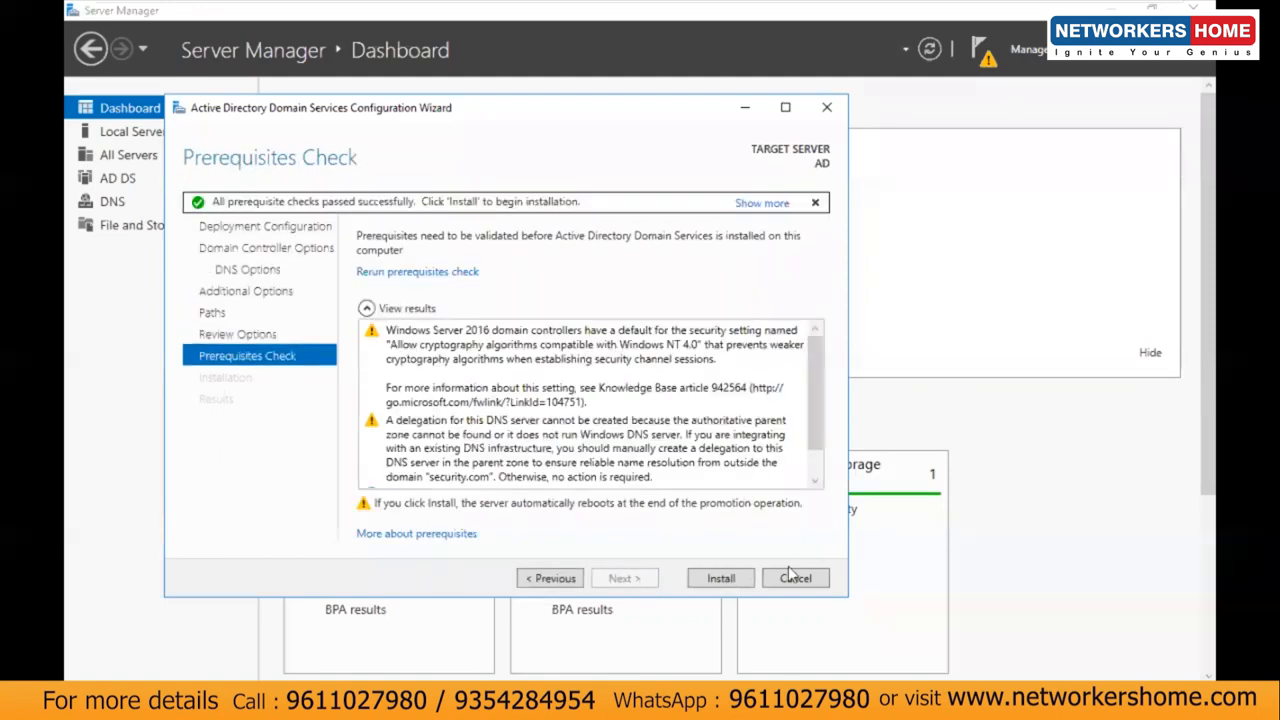
left_click(718, 578)
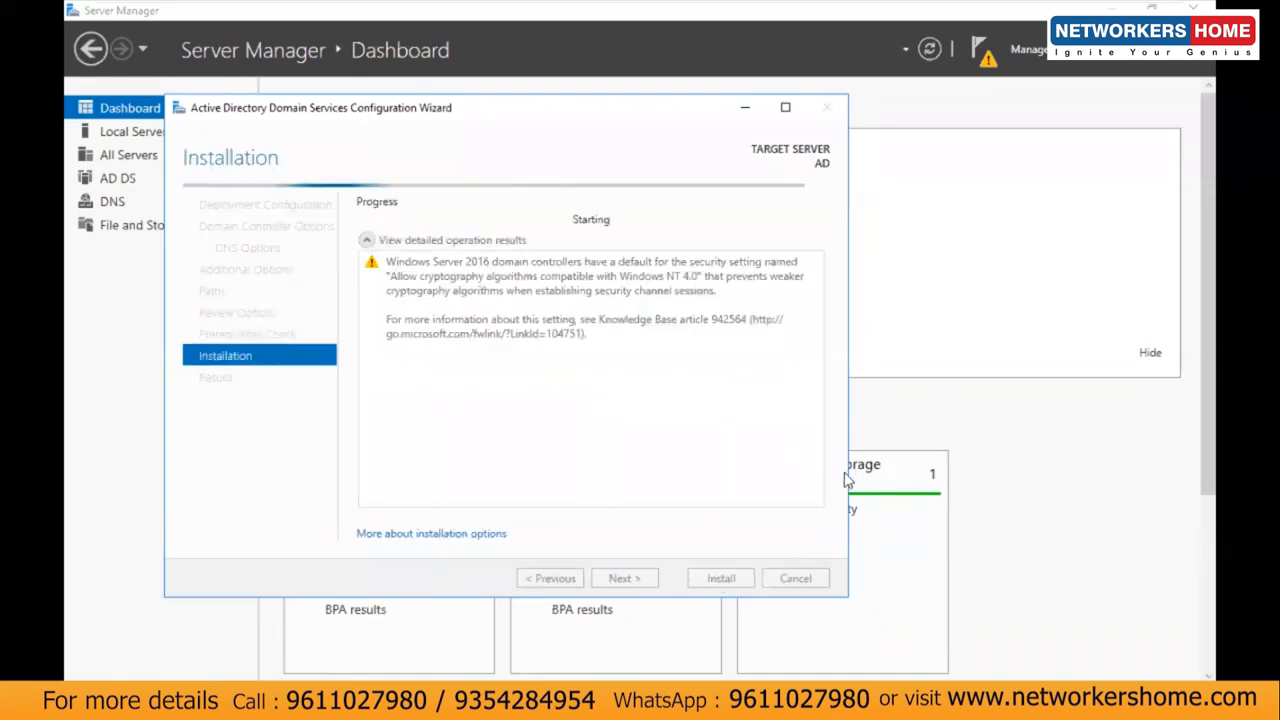
Step: Dismiss the sign-out notice and success banner, then close the AD DS wizard so the server restarts
left_click_drag(612, 120, 730, 107)
left_click_drag(696, 97, 669, 104)
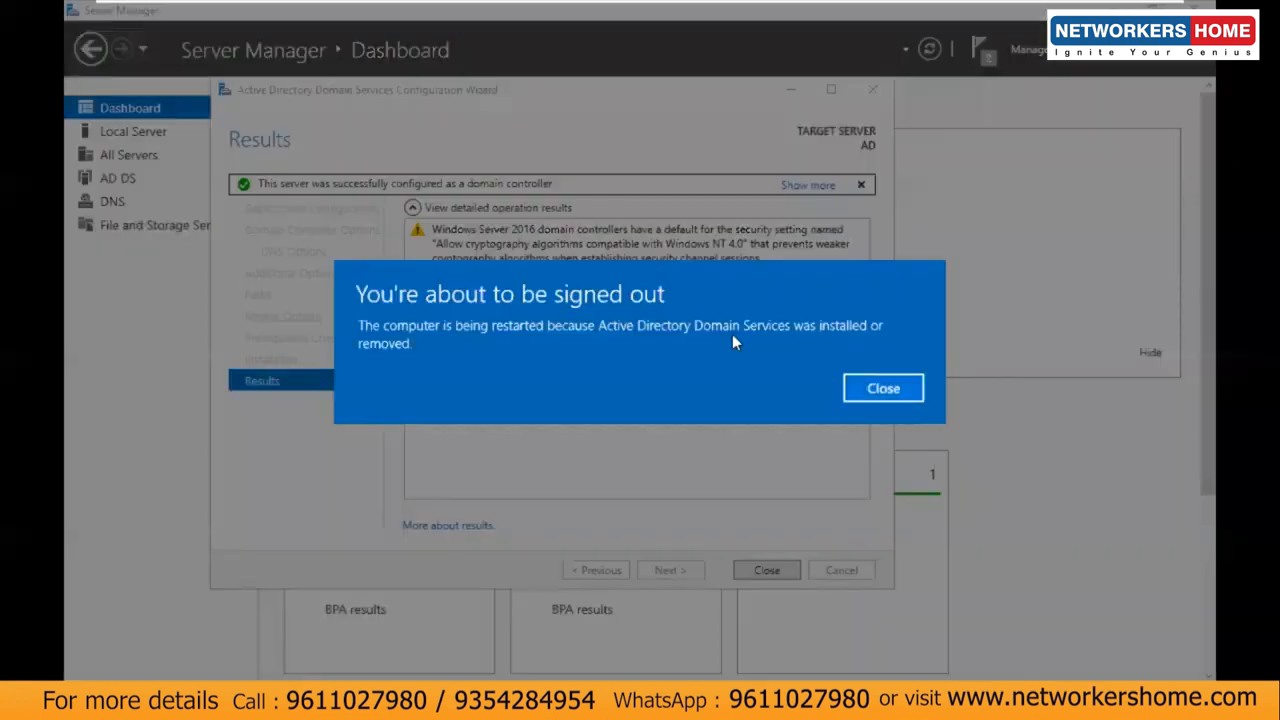
left_click(868, 386)
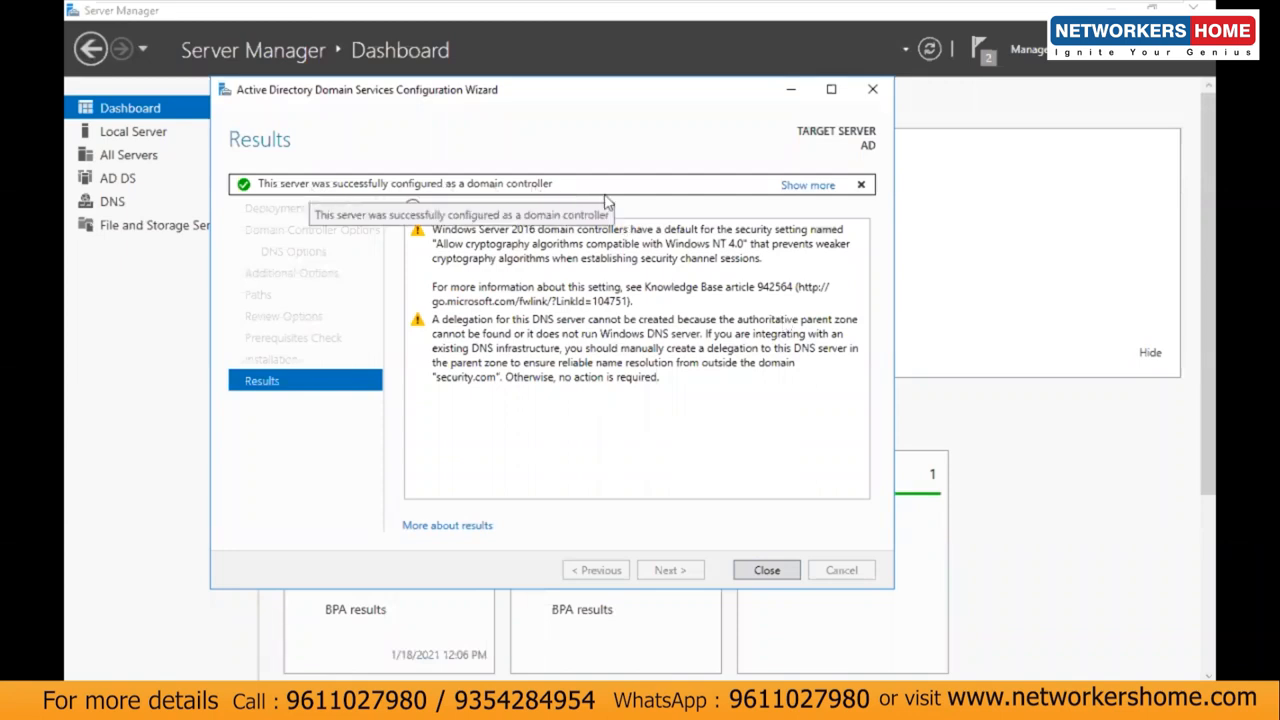
left_click(862, 186)
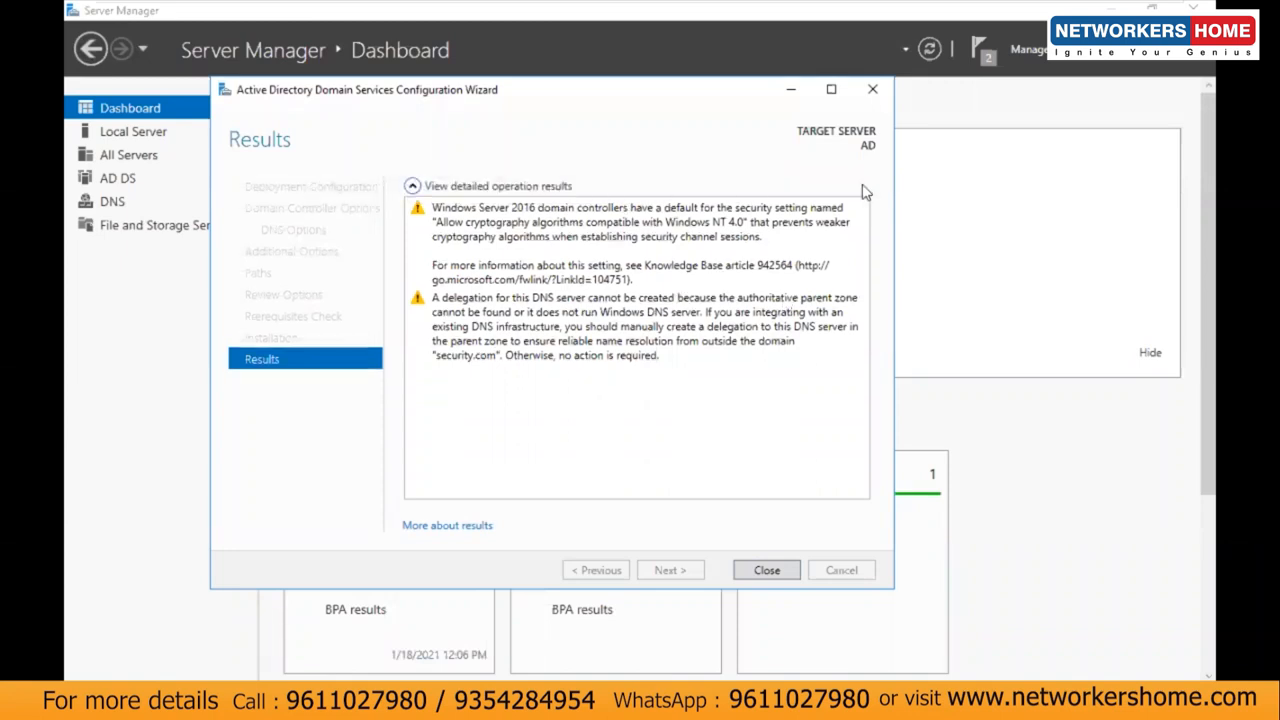
left_click(758, 571)
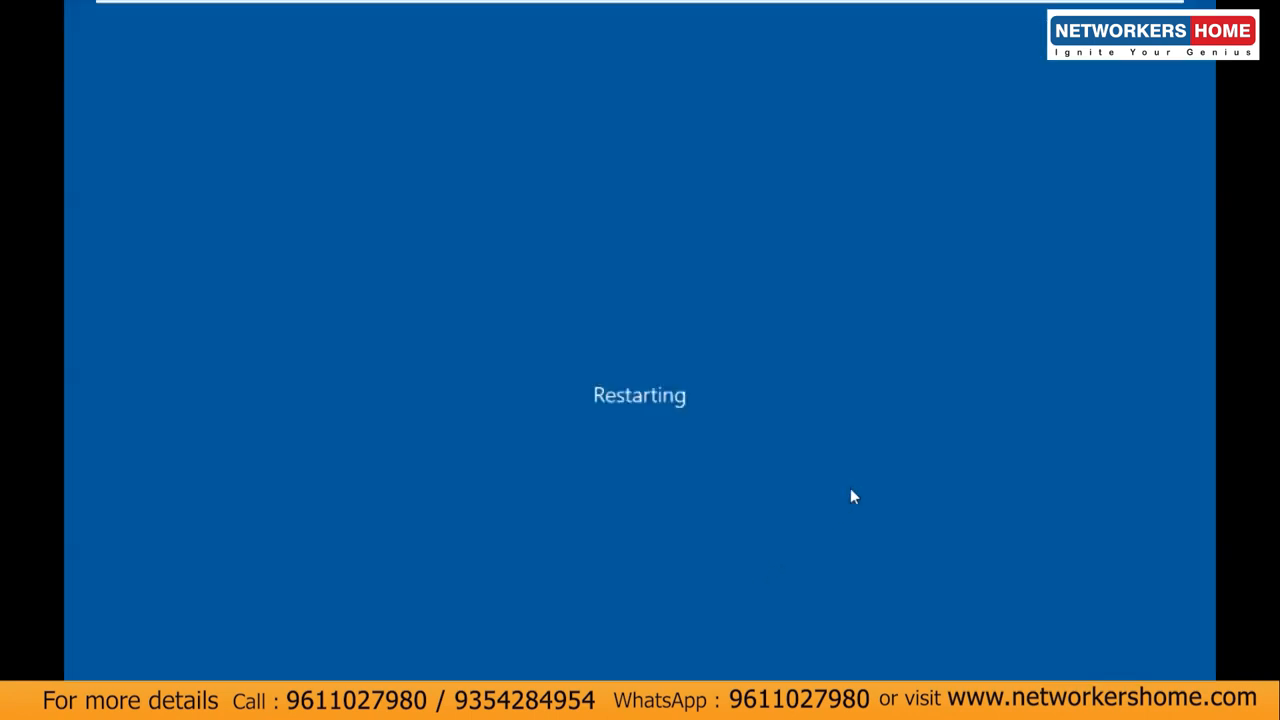
mouse_move(990, 8)
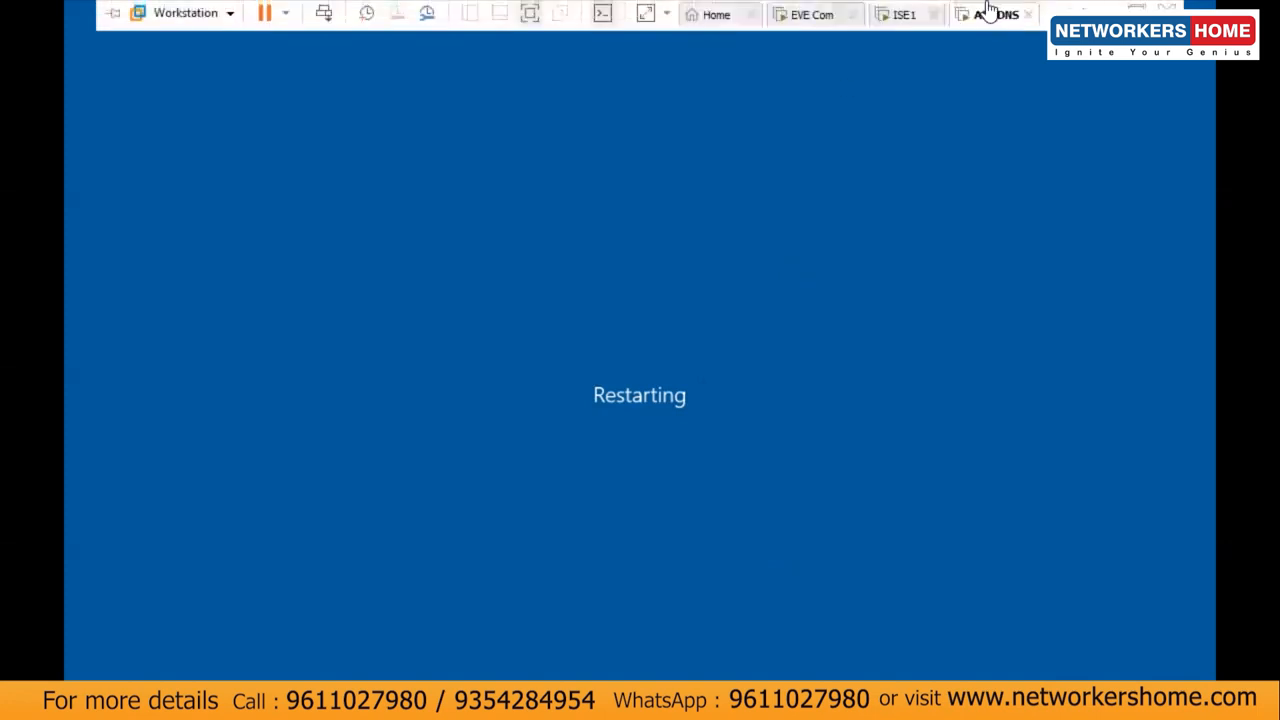
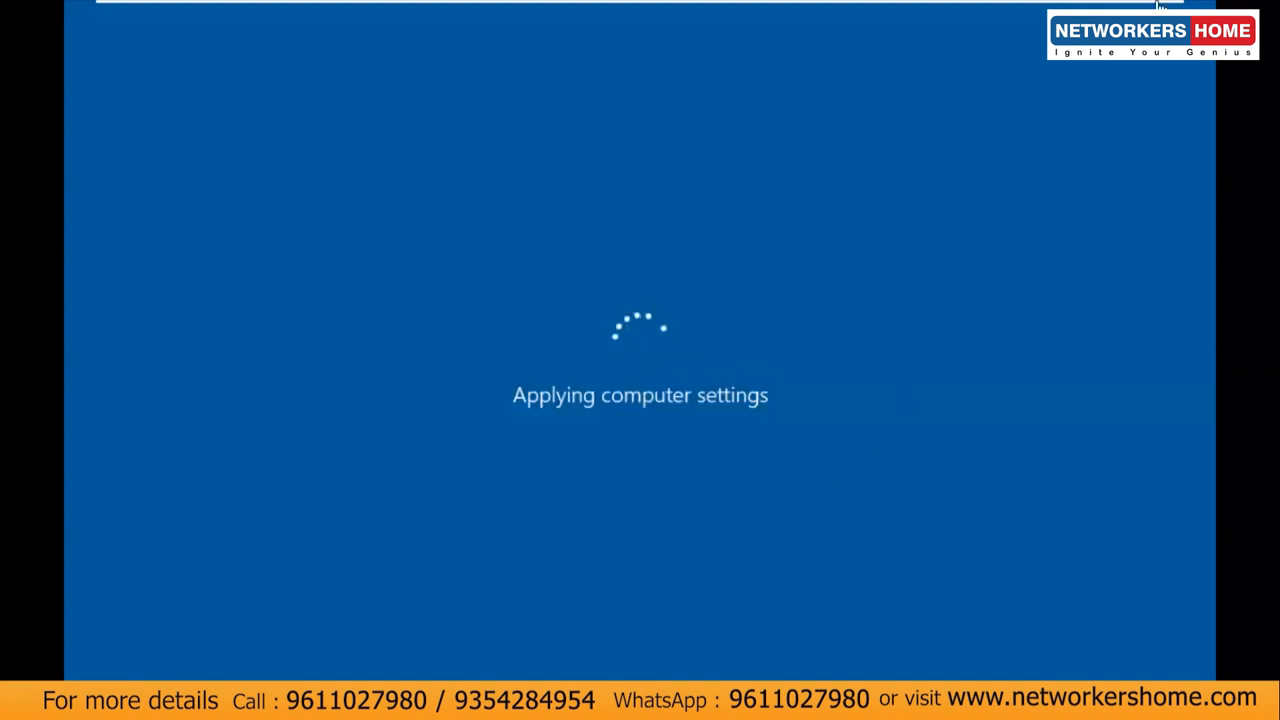
Step: Bring the AD_DNS sign-in screen out of full-screen into the normal VMware Workstation window
mouse_move(1162, 6)
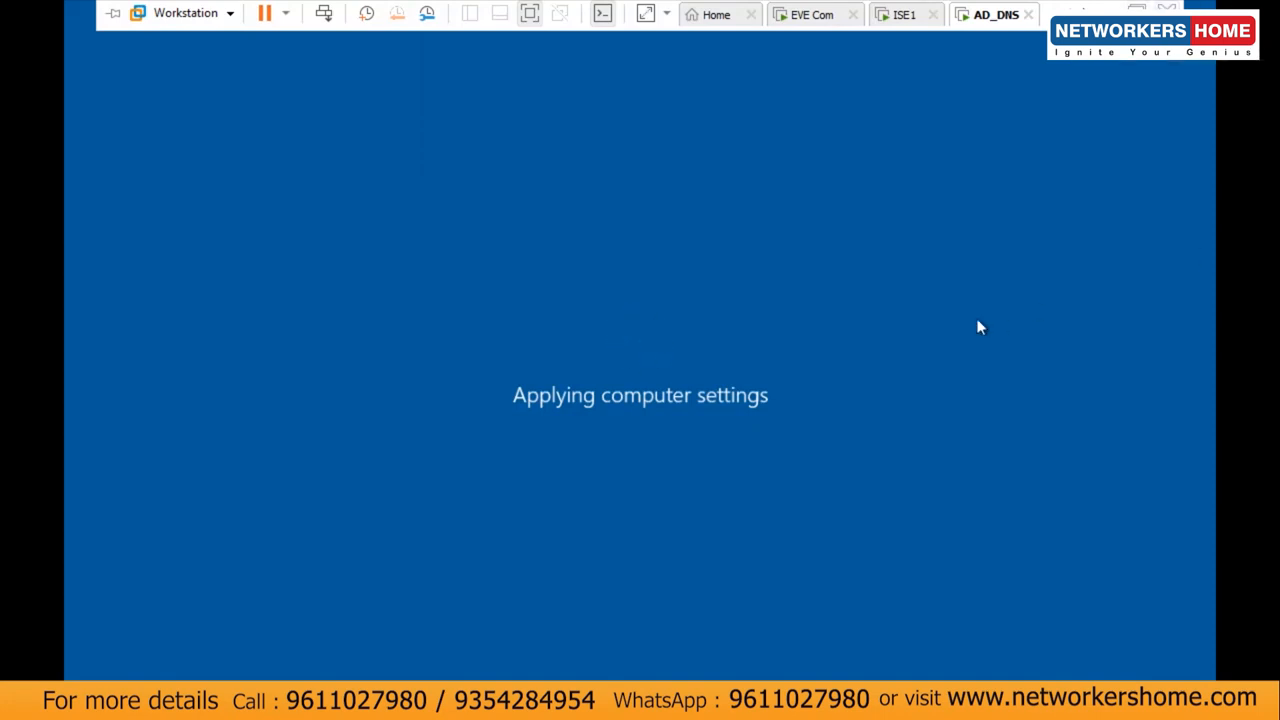
key("ctrl+alt+Return")
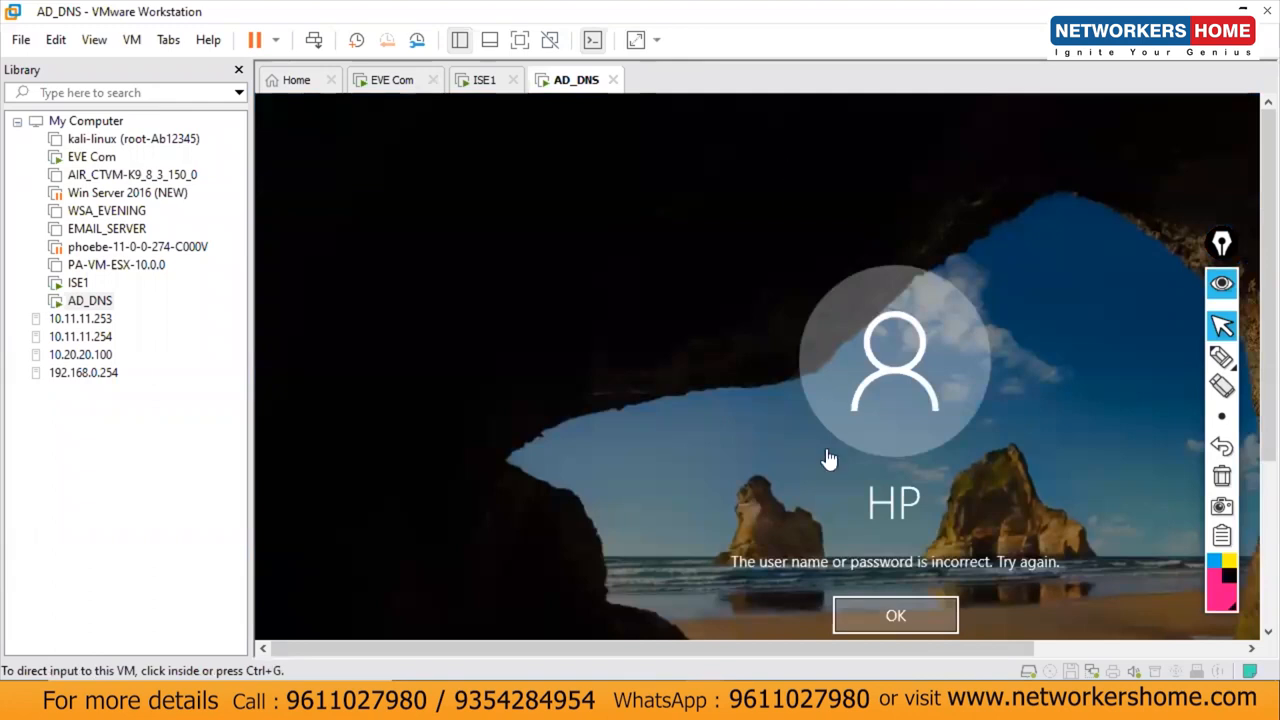
Step: Sign in to AD_DNS as SECURITY\Administrator with the password, then switch to the ISE1 tab
left_click(895, 615)
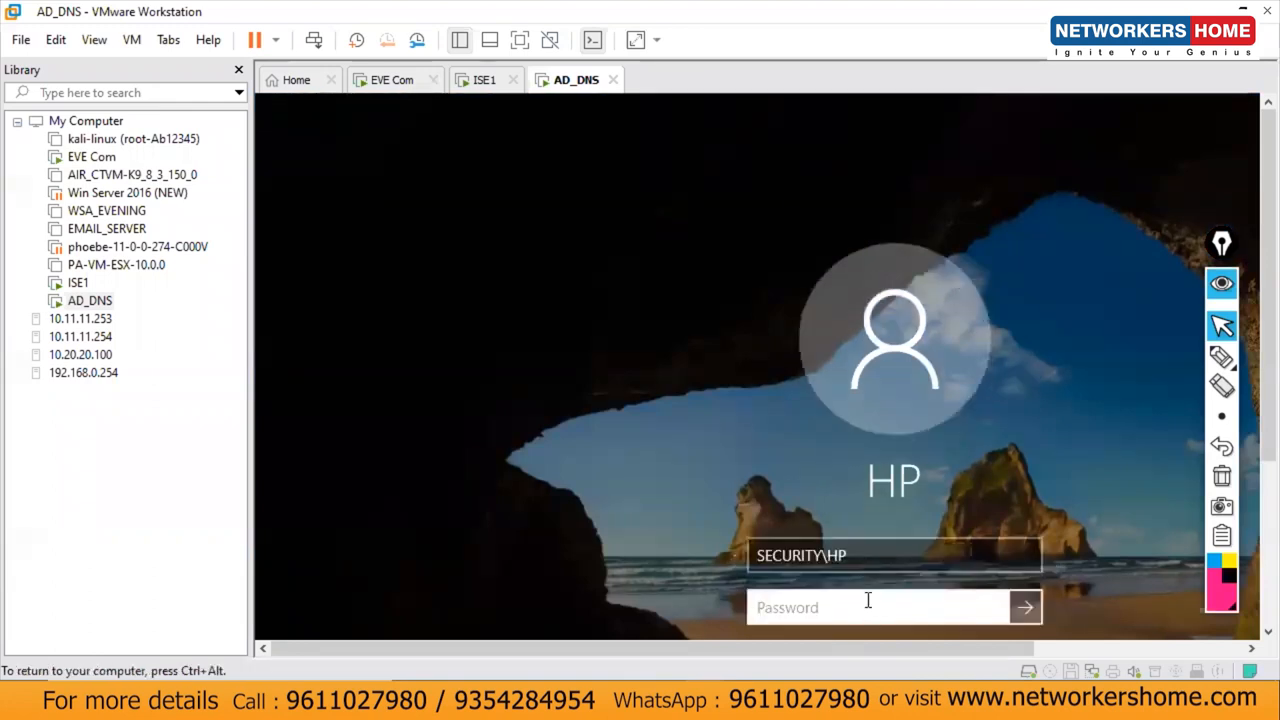
key("ctrl+alt")
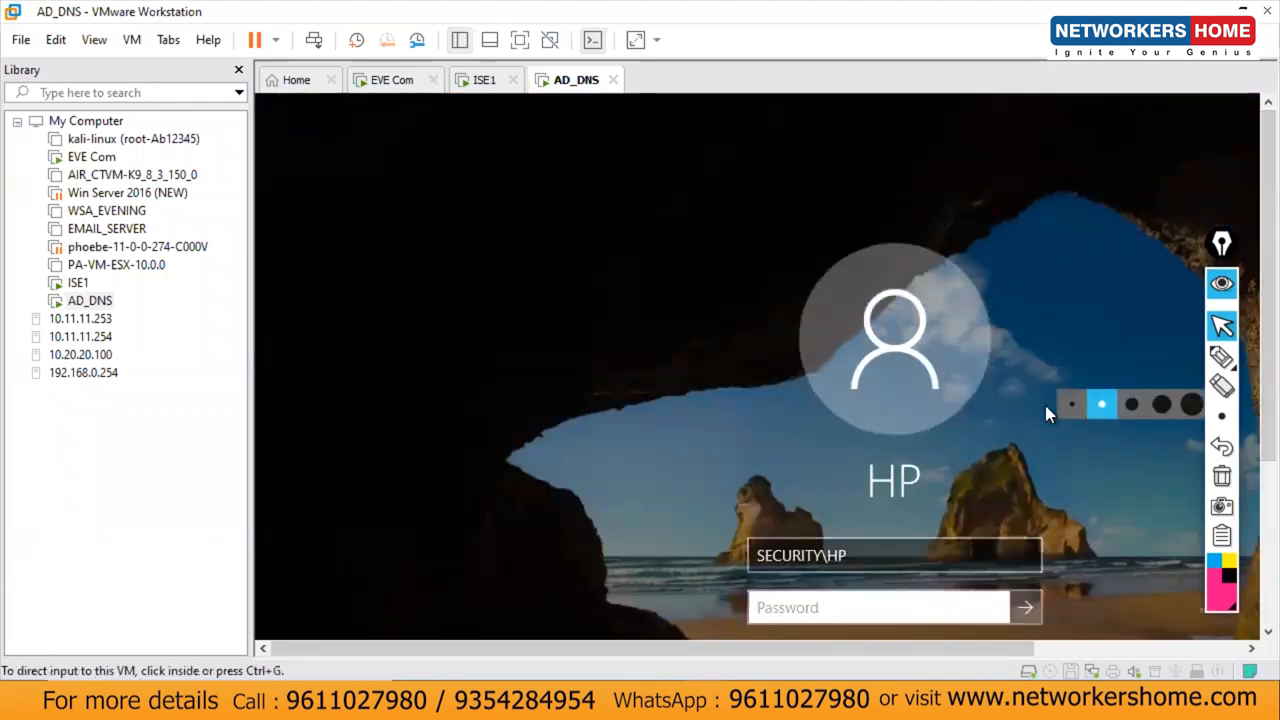
key("ctrl+alt+Return")
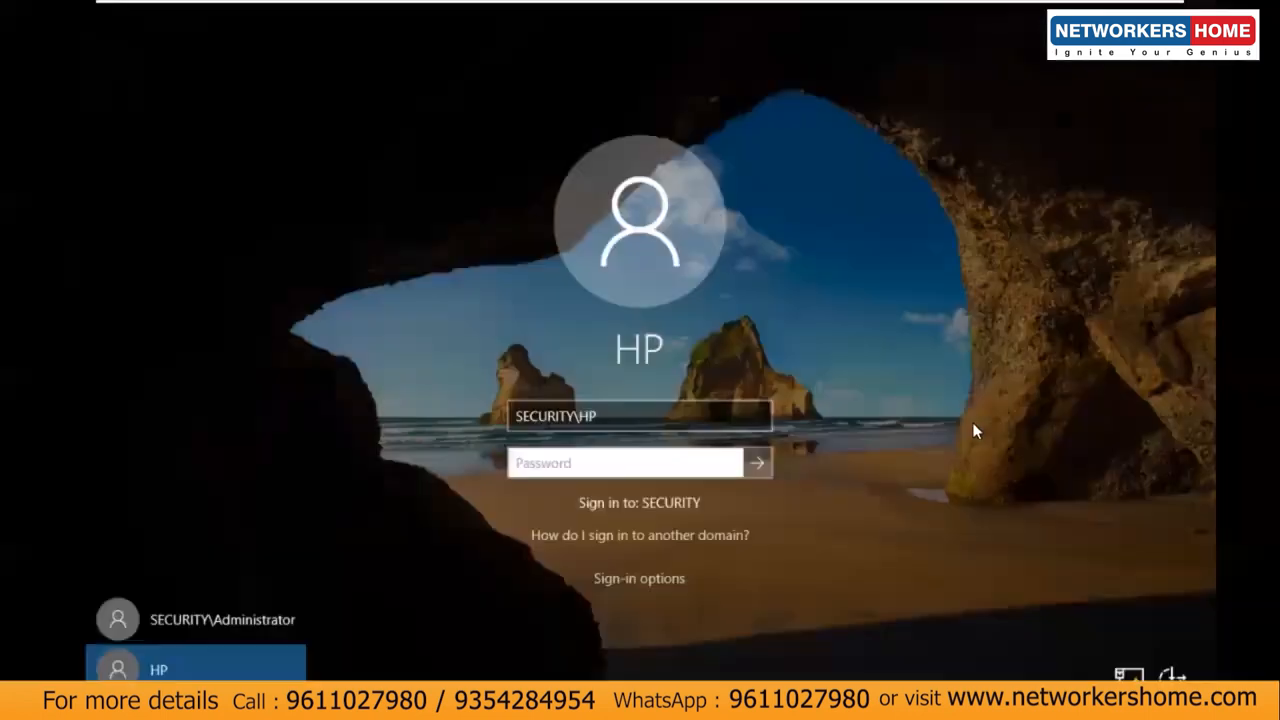
left_click(230, 619)
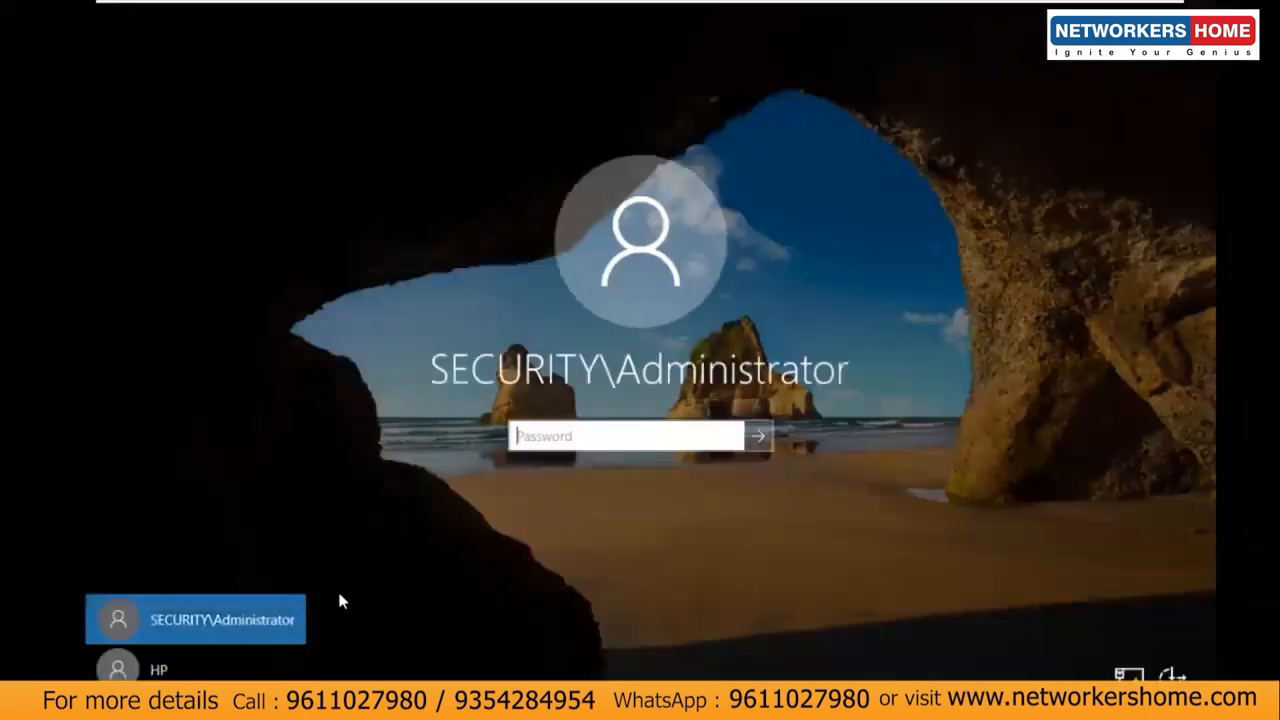
left_click(539, 451)
type("••••••••")
key("Return")
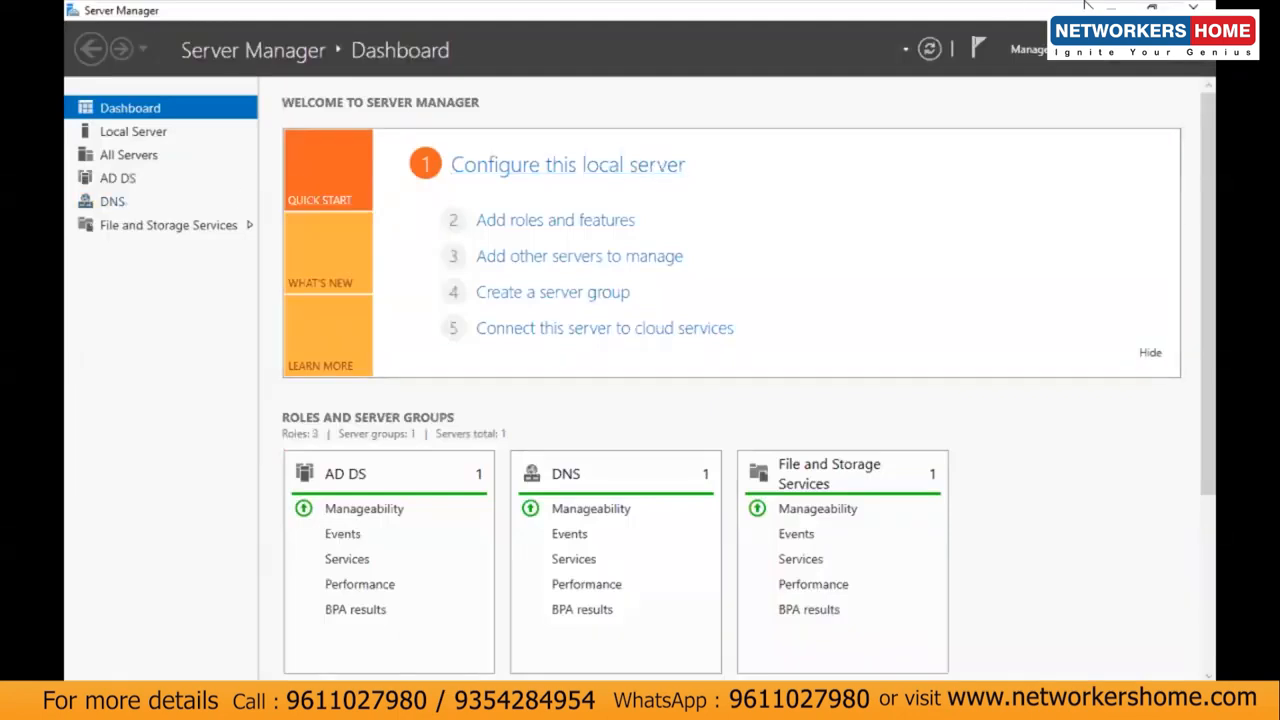
mouse_move(1090, 6)
left_click(910, 15)
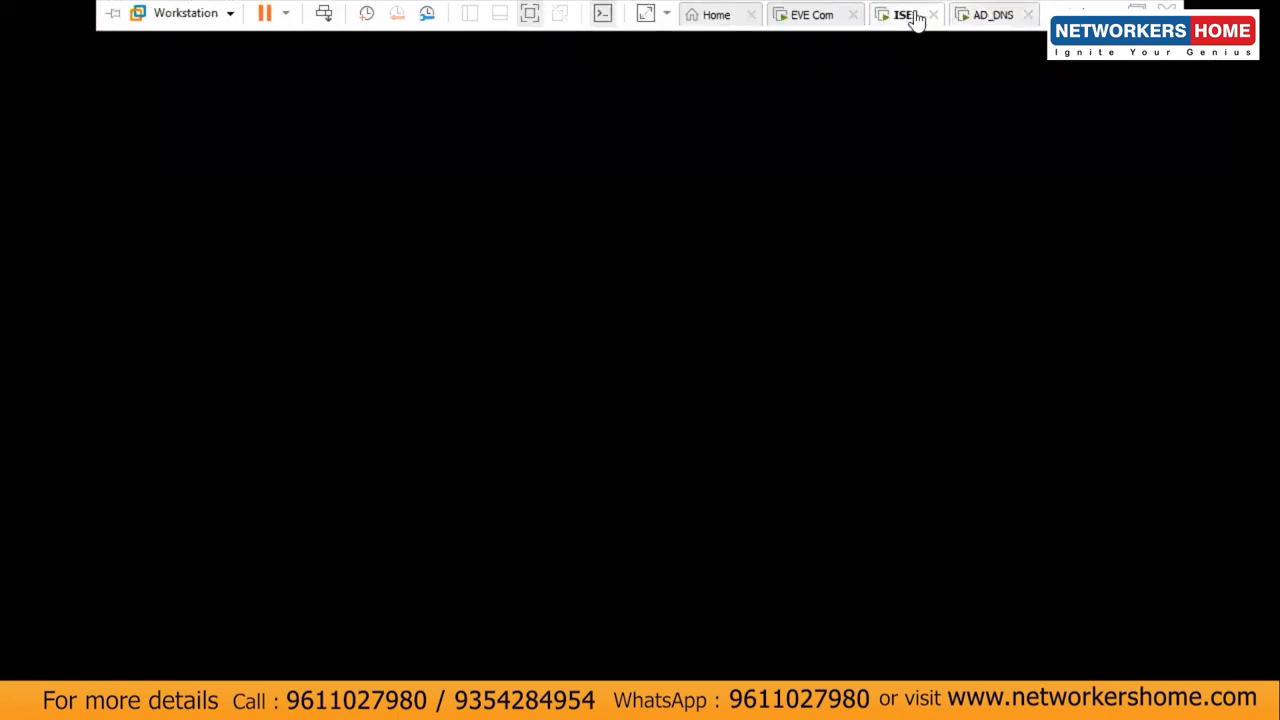
Step: Enter setup at the ISE1 localhost login prompt to launch the initial setup wizard
left_click(665, 288)
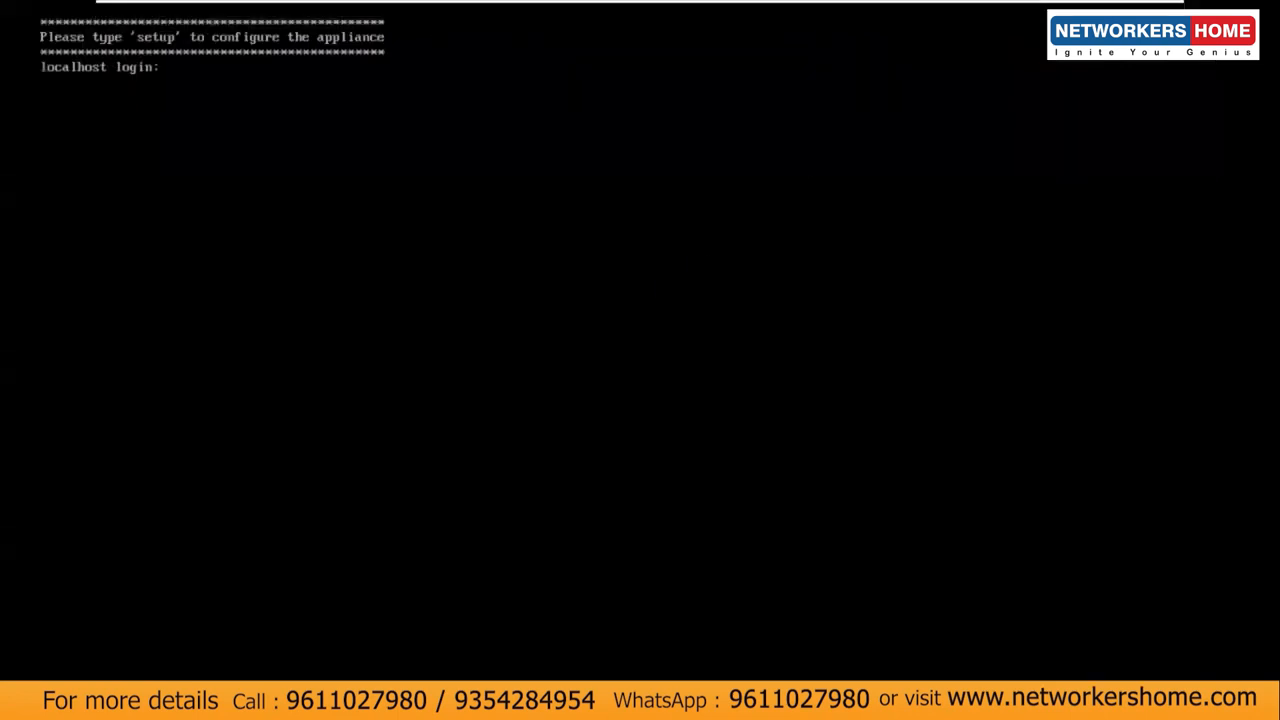
type("setup")
key("Return")
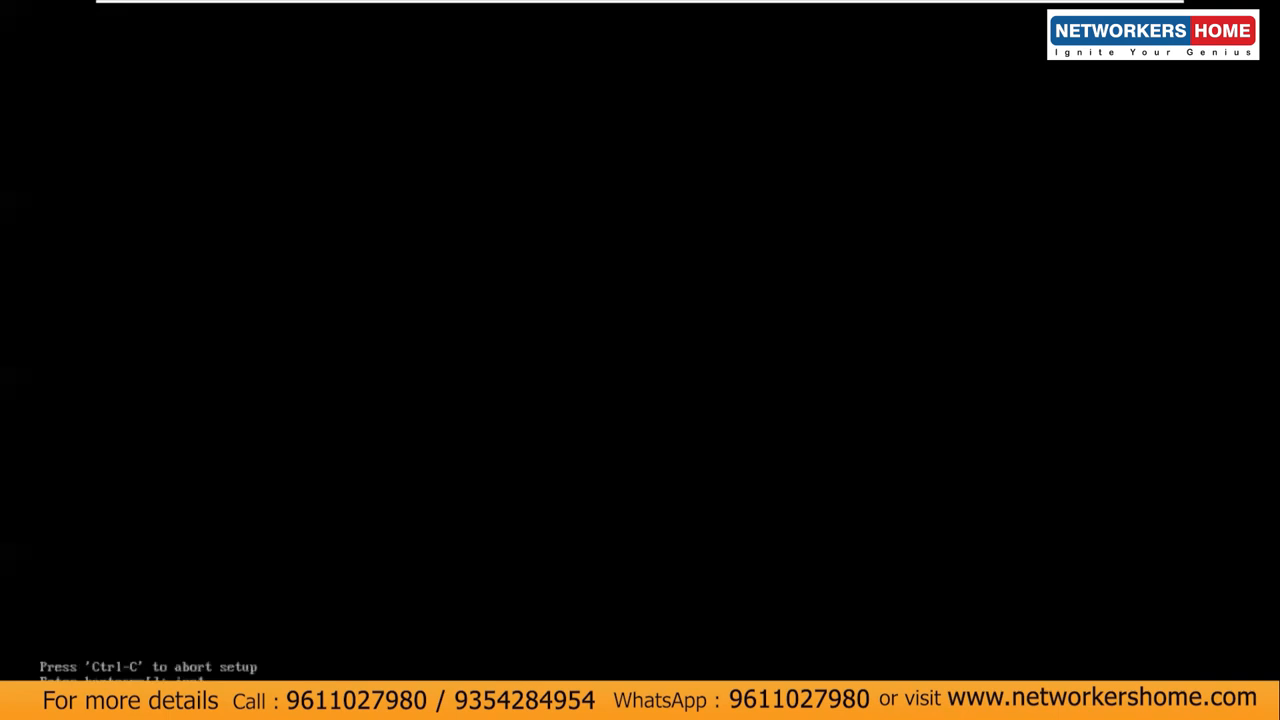
Step: Accept hostname ise1 and set IP 10.11.11.130 with netmask 255.255.255.0
key("Return")
type("10.11.11.120")
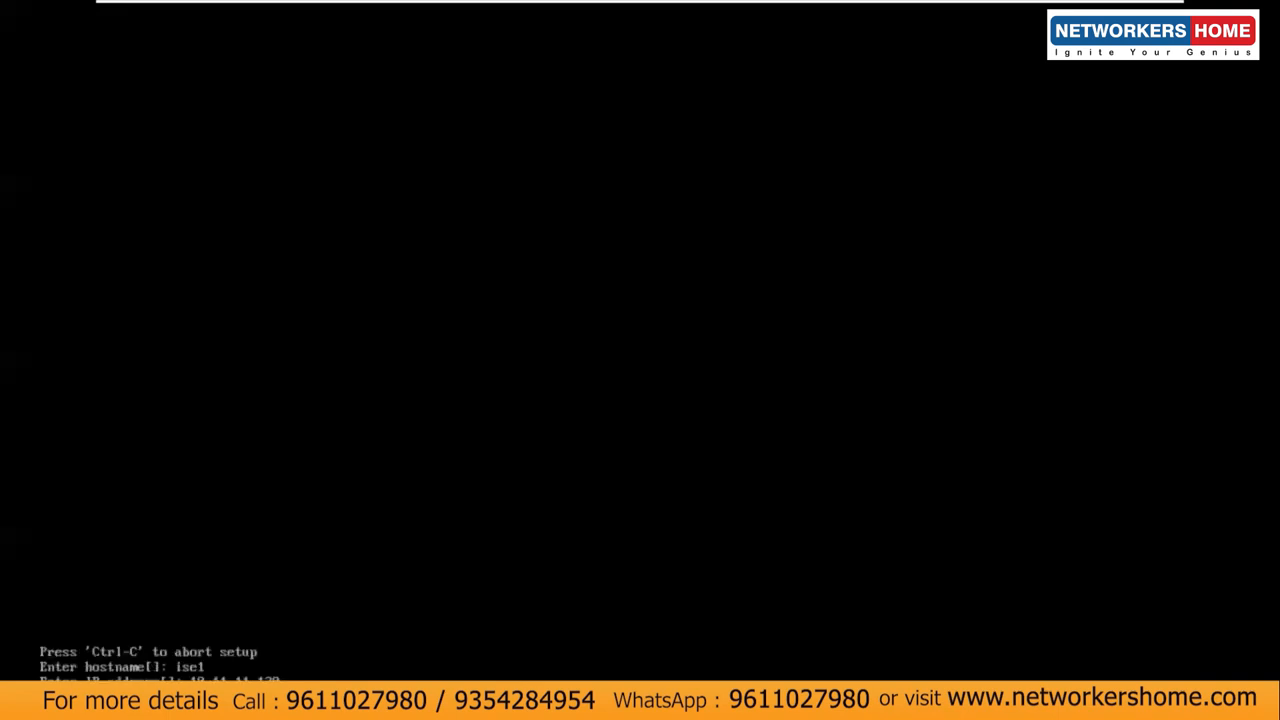
key("Return")
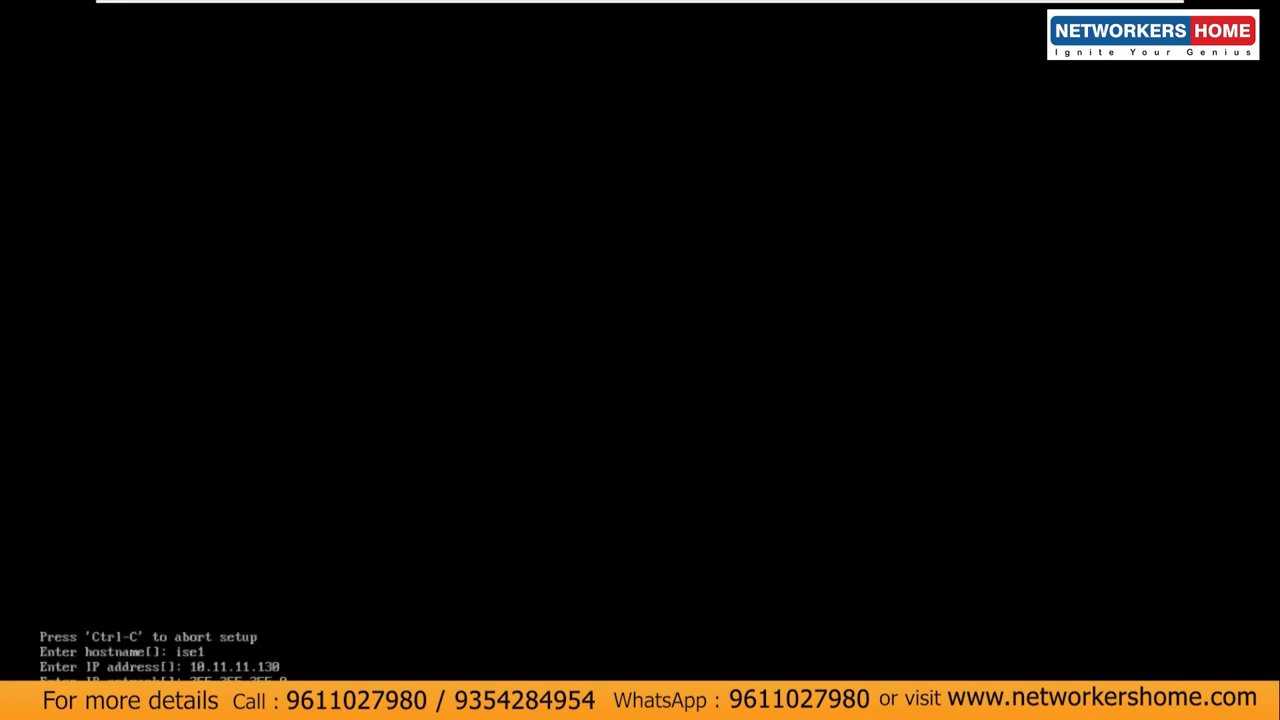
key("Return")
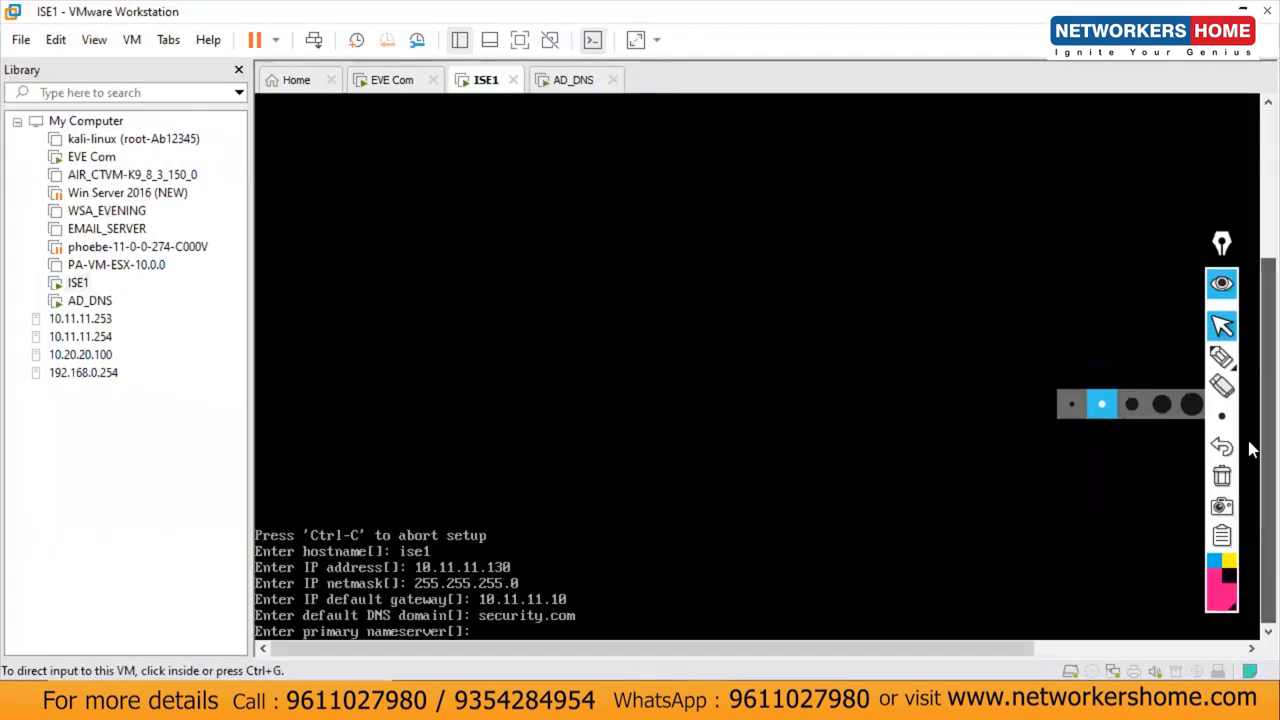
Step: Set the primary nameserver to 10.11.11.75 and decline a secondary nameserver
left_click(705, 567)
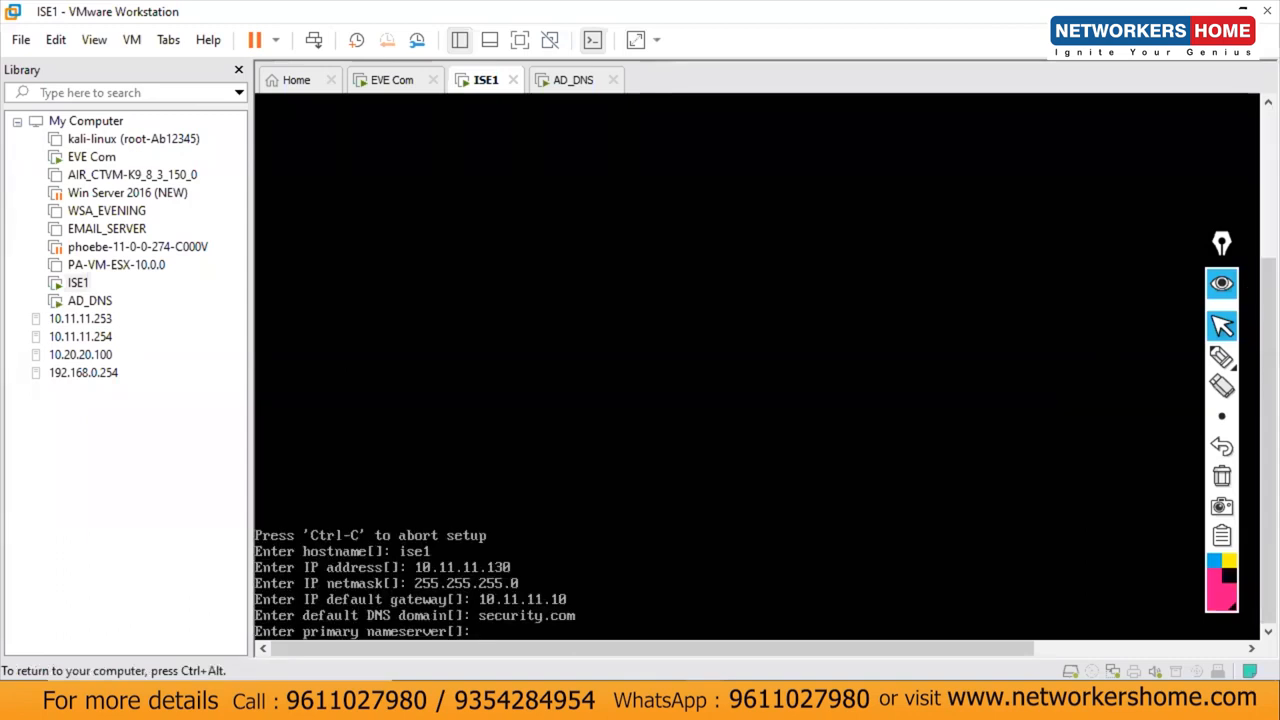
type("10.11.11.75")
key("Return")
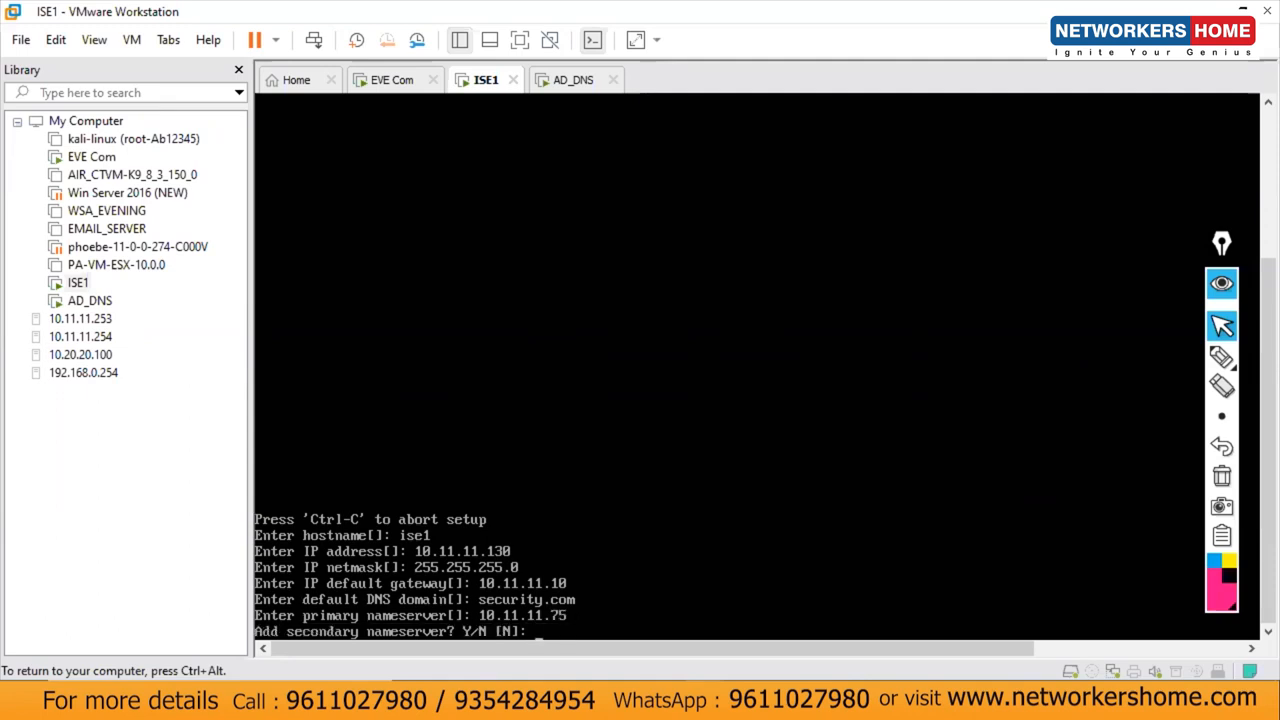
type("n")
key("Return")
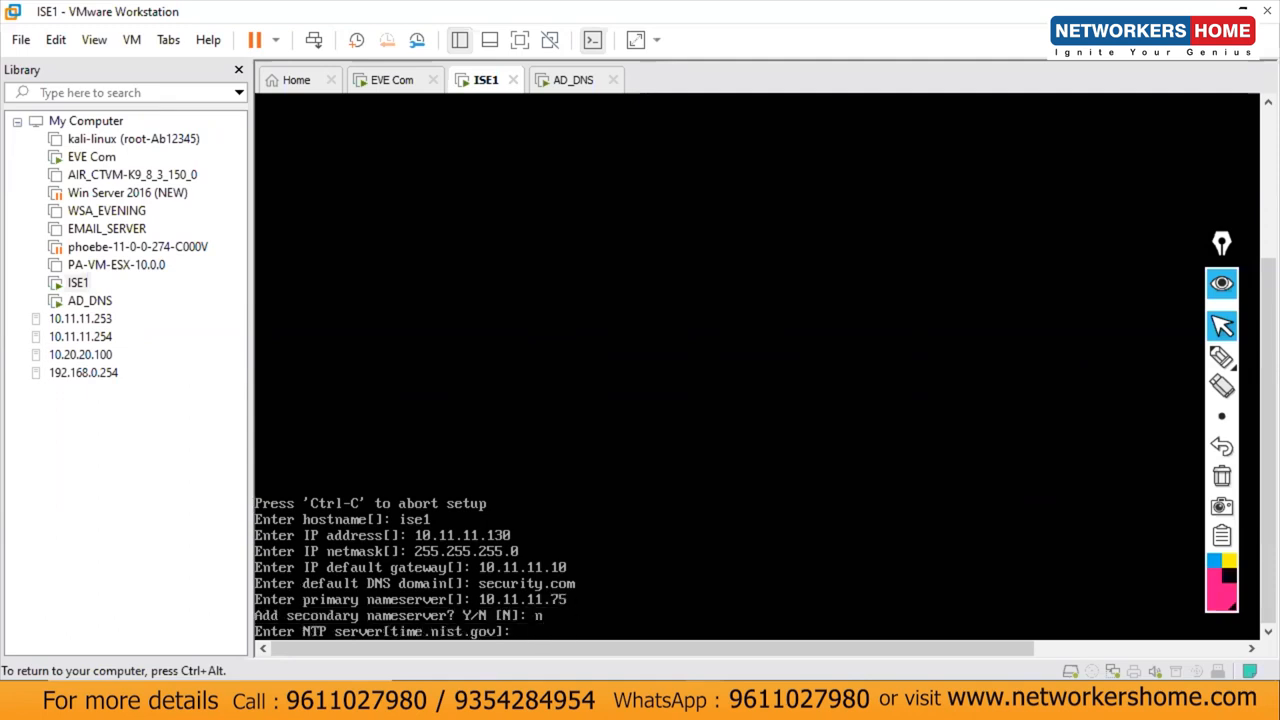
Step: Set the NTP server to 10.11.11.75 with no additional server, keeping UTC timezone
type("10.11.11.75")
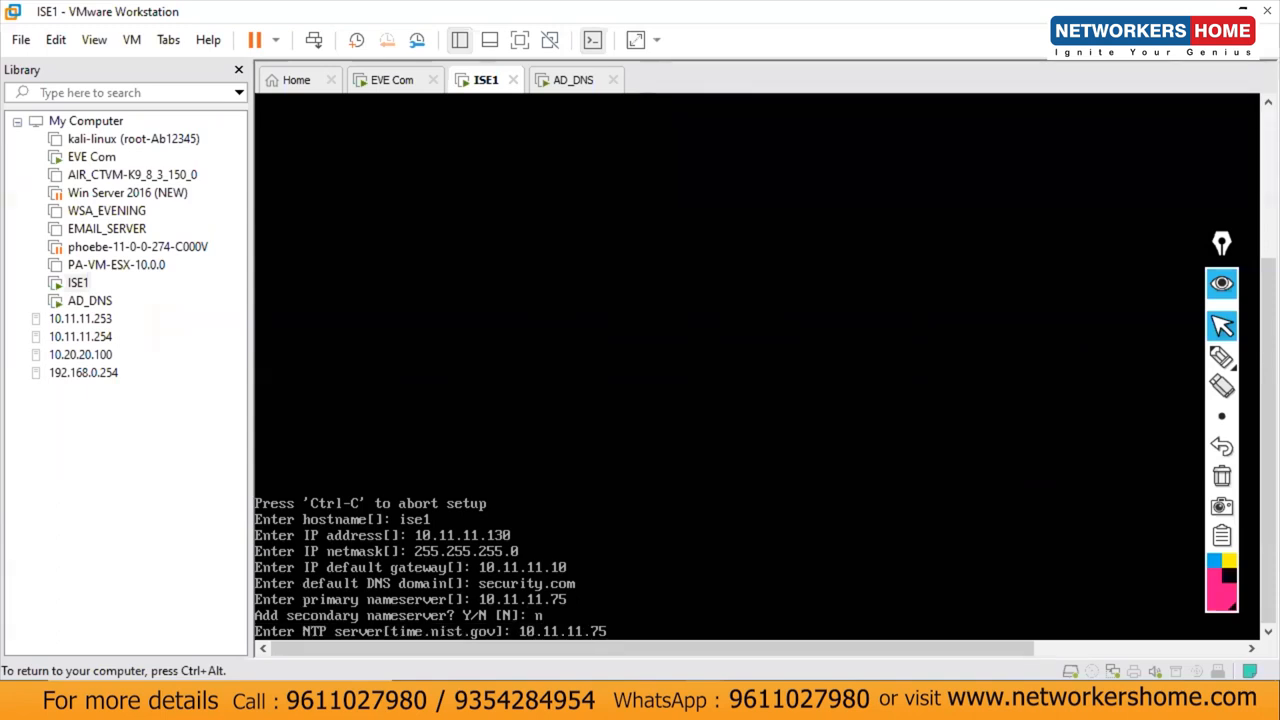
key("Return")
type("n")
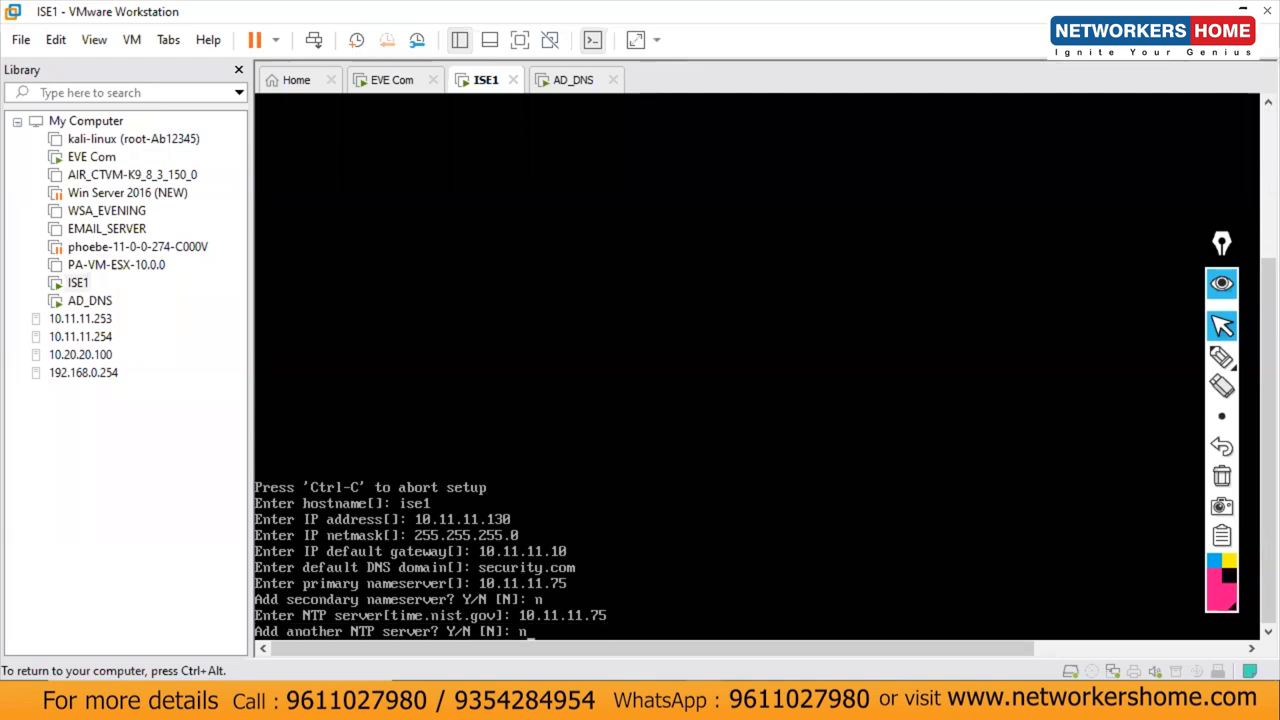
key("Return")
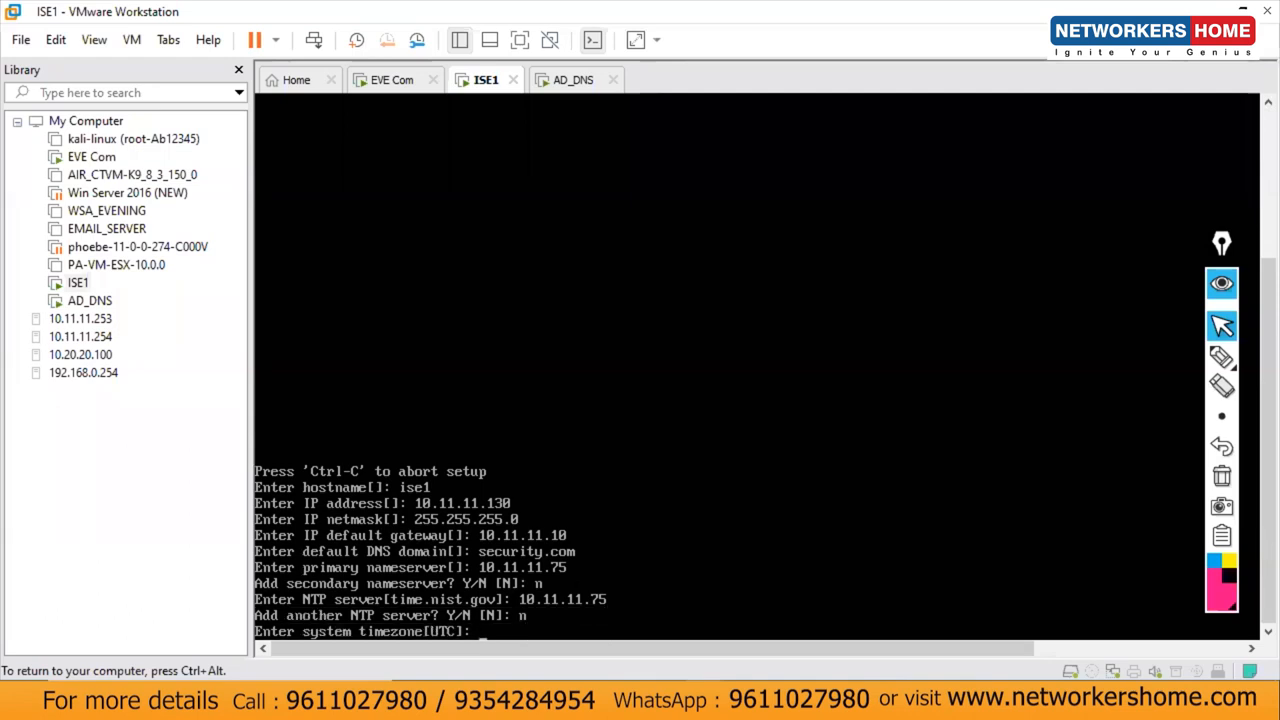
key("Return")
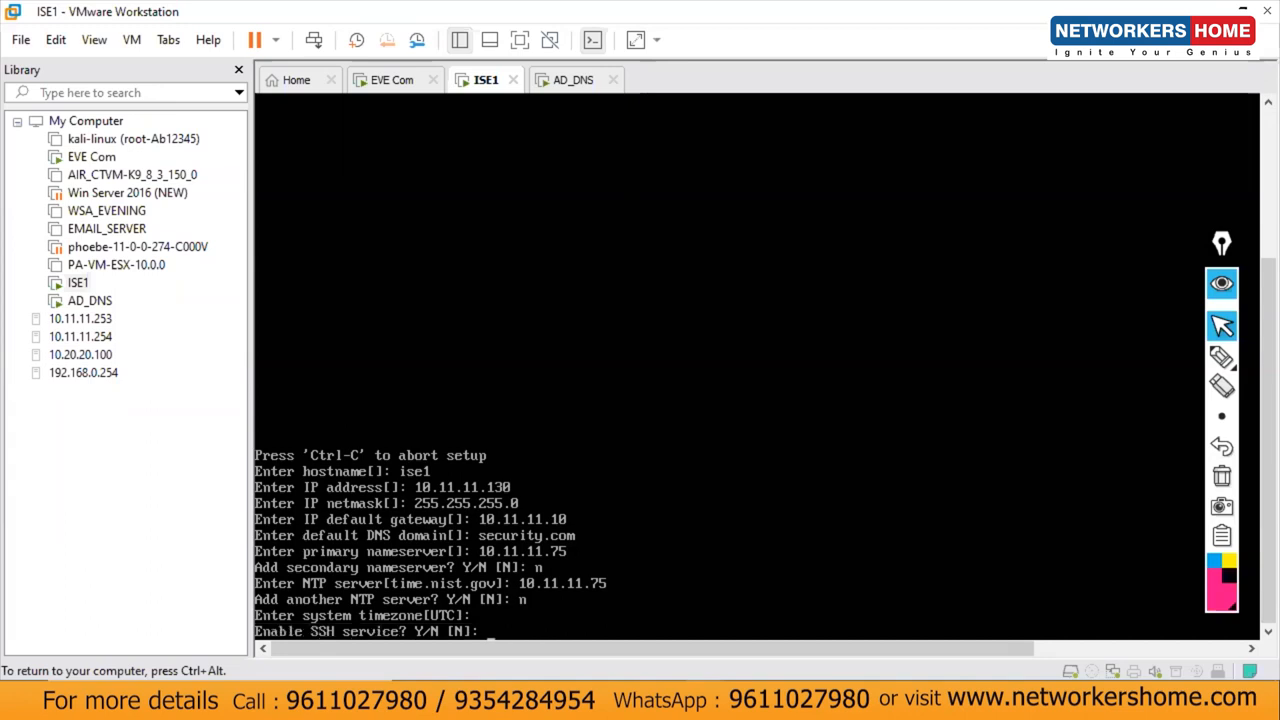
Step: Enable SSH and confirm the default admin username and its password
type("y")
key("Return")
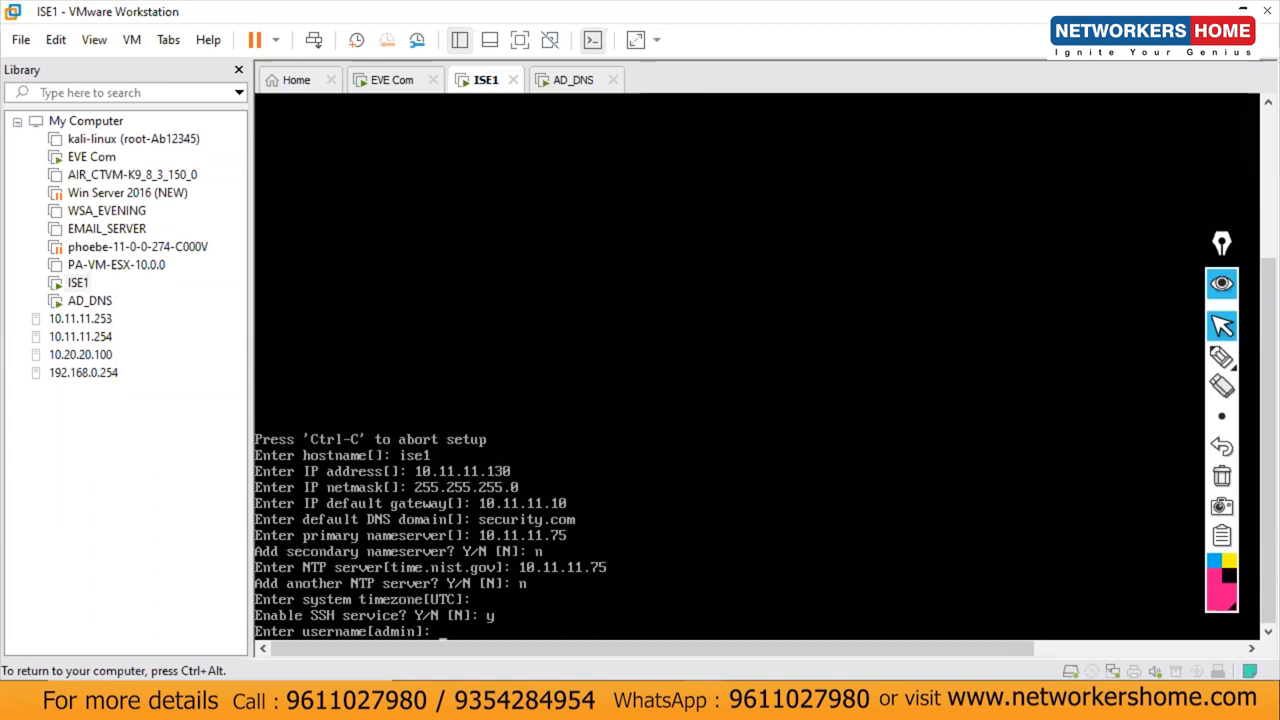
key("Return")
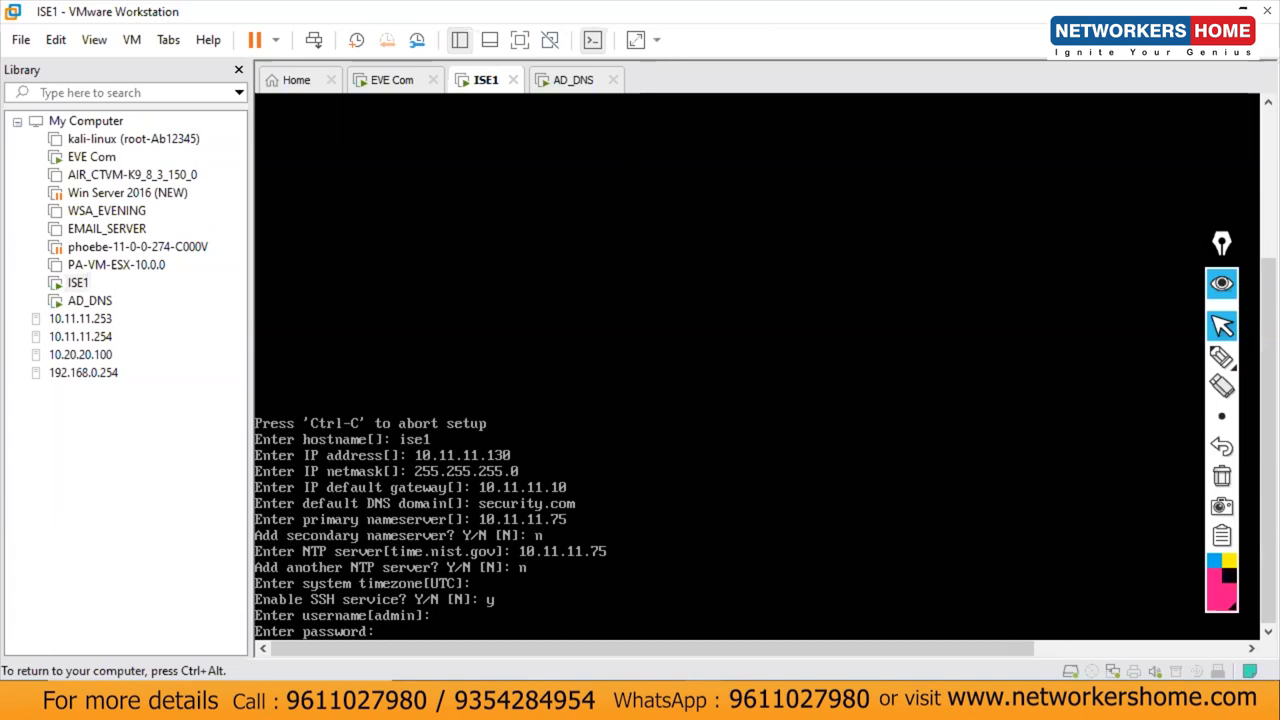
key("Return")
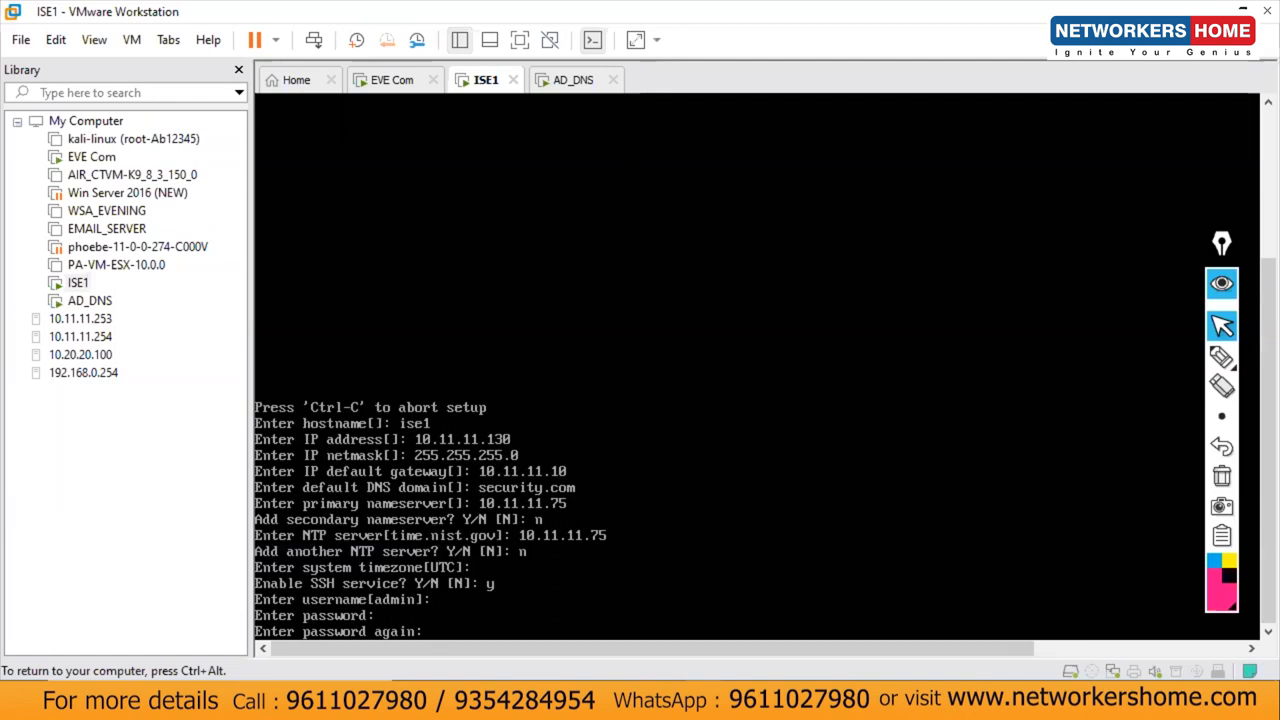
key("Return")
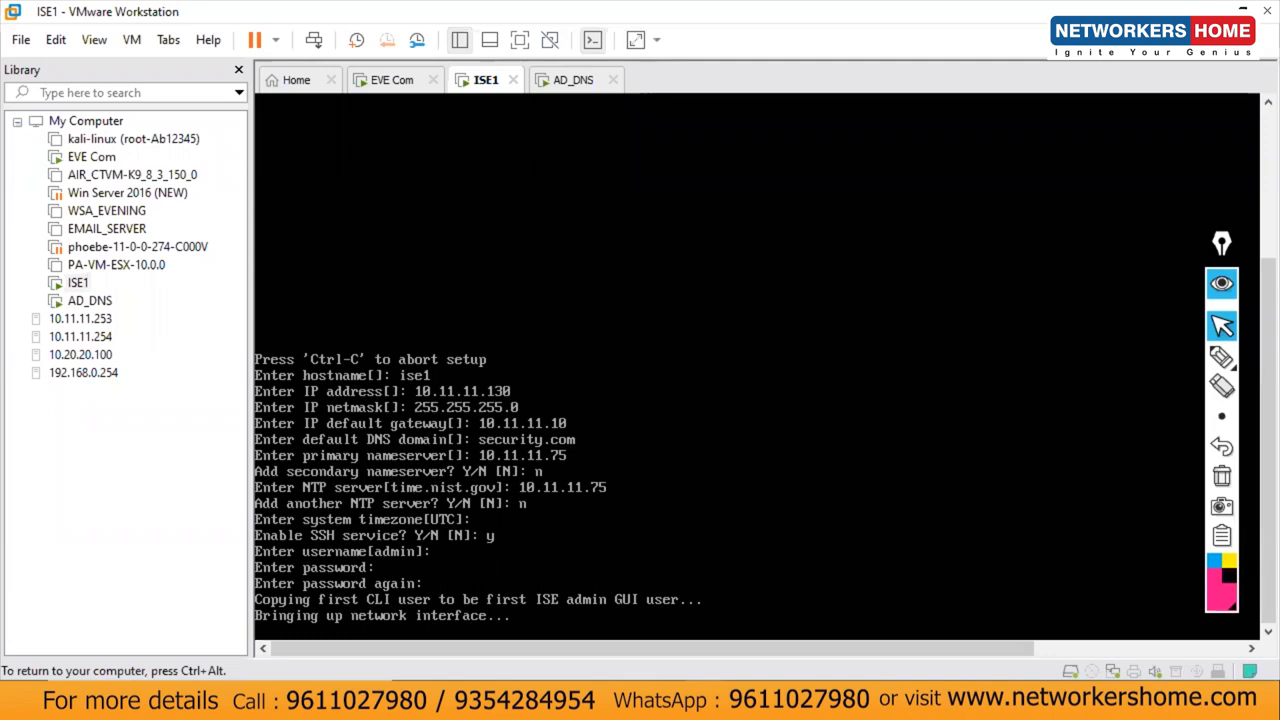
key("ctrl+alt")
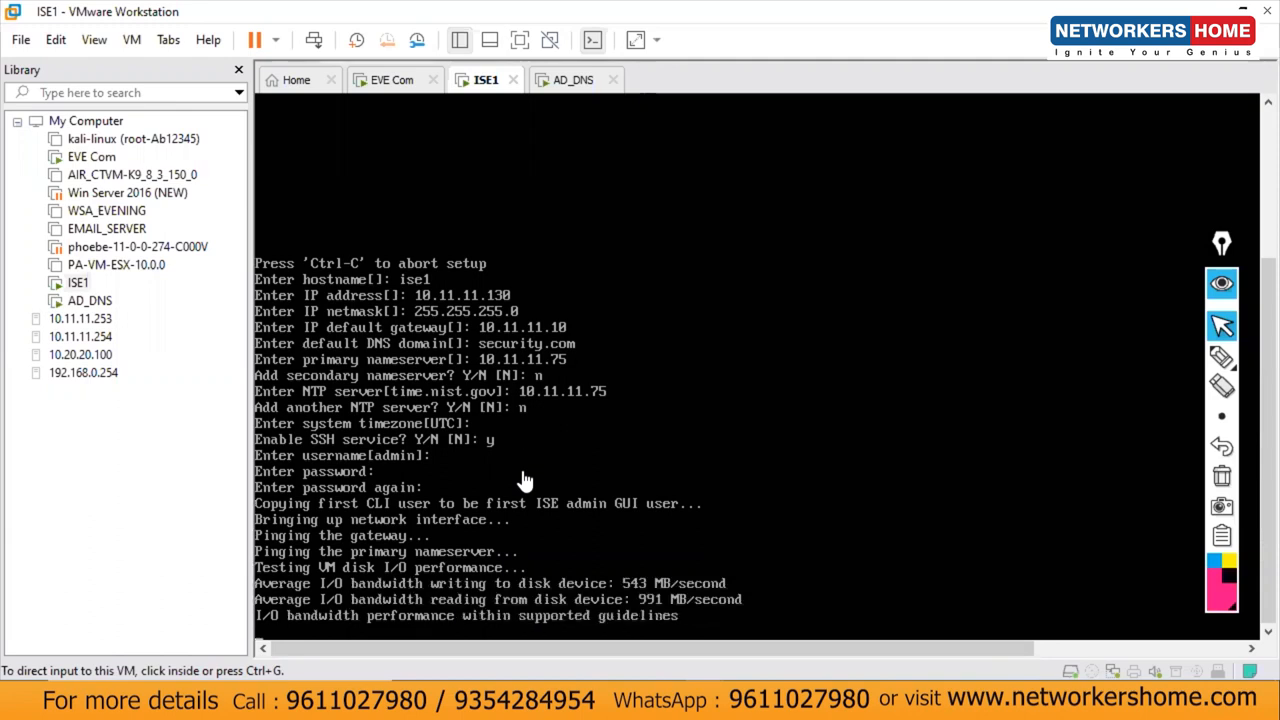
Step: Pen-mark the ping and setup output lines, clear the marks, then glance at AD_DNS and return to ISE1
left_click(1222, 356)
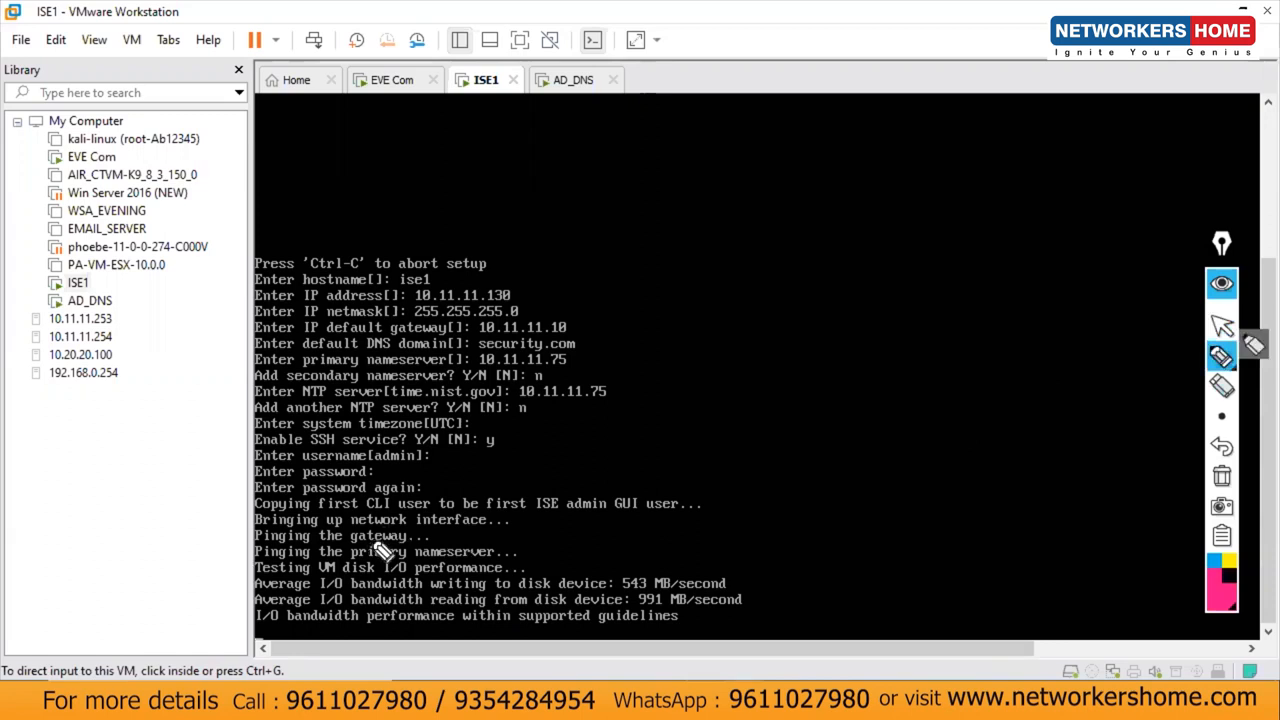
mouse_move(440, 535)
left_mouse_down()
mouse_move(495, 514)
mouse_move(420, 558)
mouse_move(402, 550)
mouse_move(514, 546)
left_mouse_up()
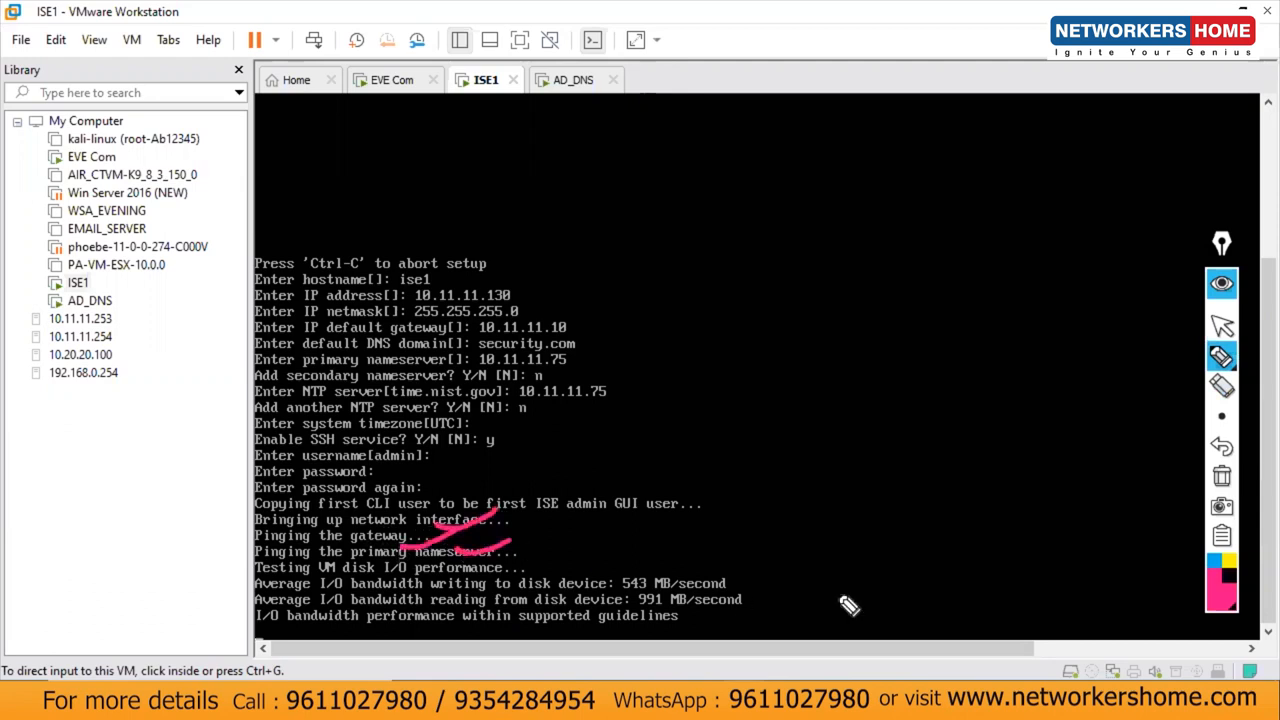
left_click(1222, 476)
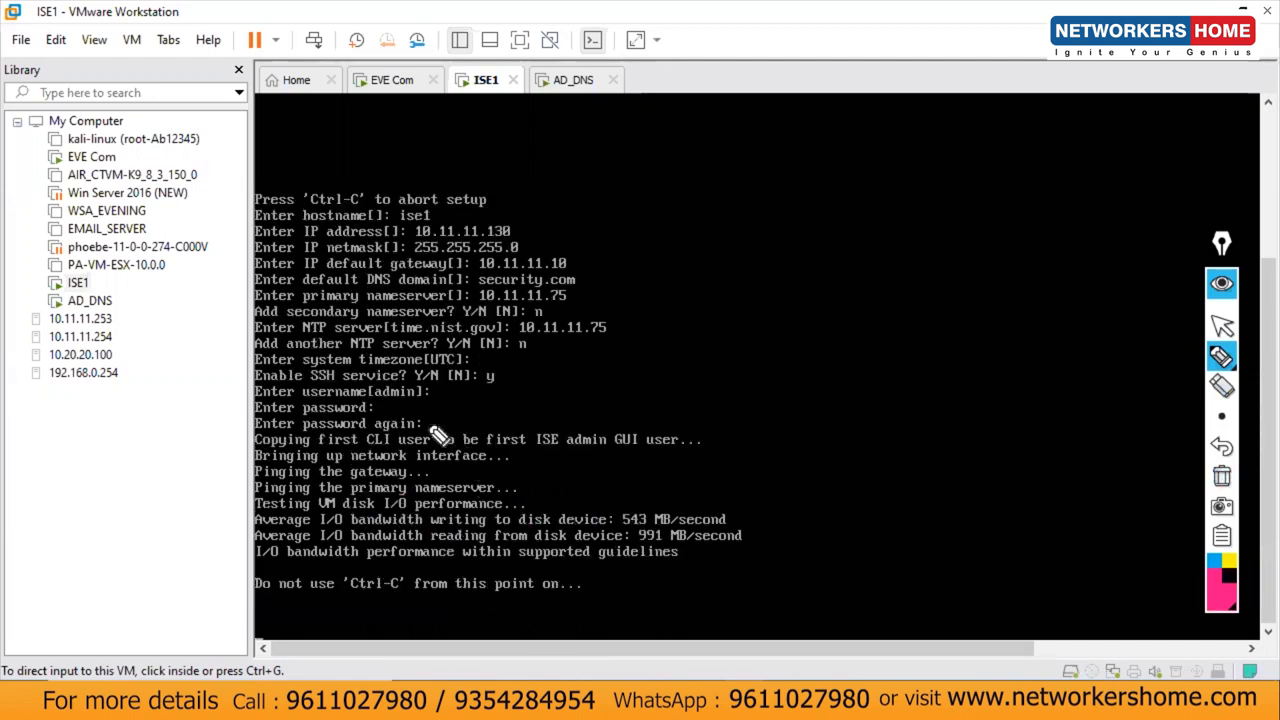
mouse_move(437, 438)
left_mouse_down()
mouse_move(486, 448)
mouse_move(434, 537)
left_mouse_up()
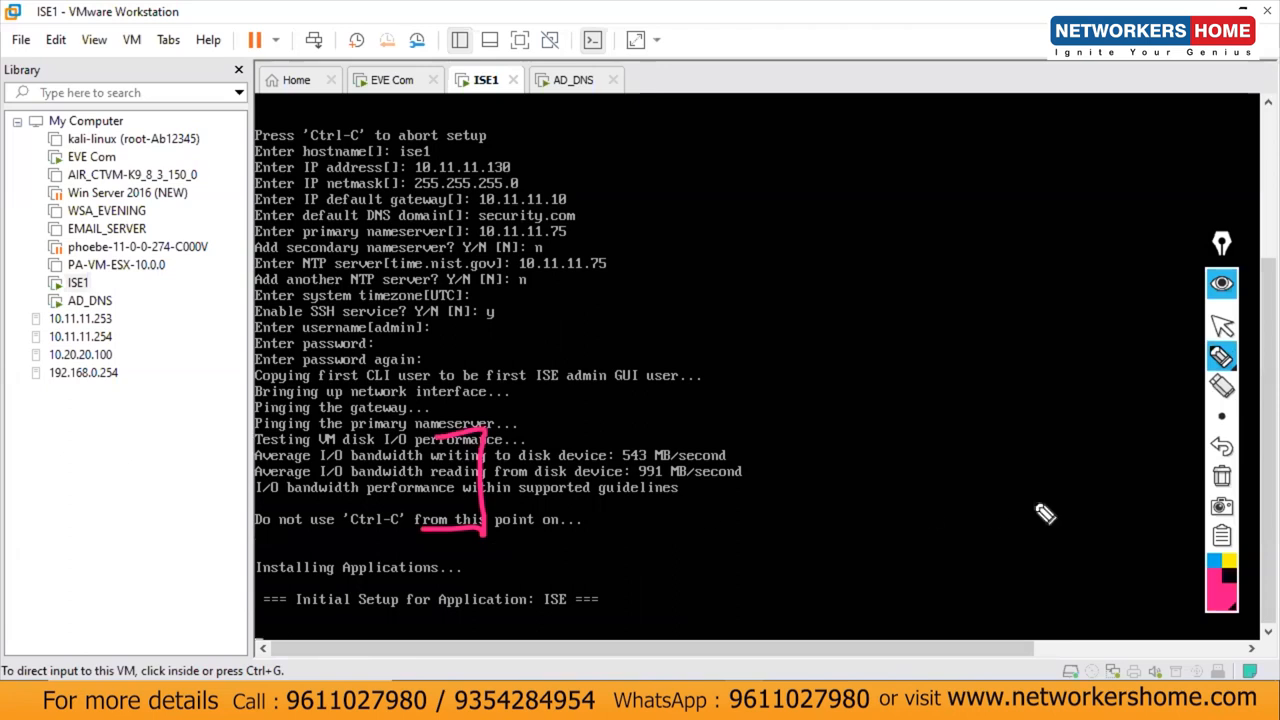
left_click(1222, 478)
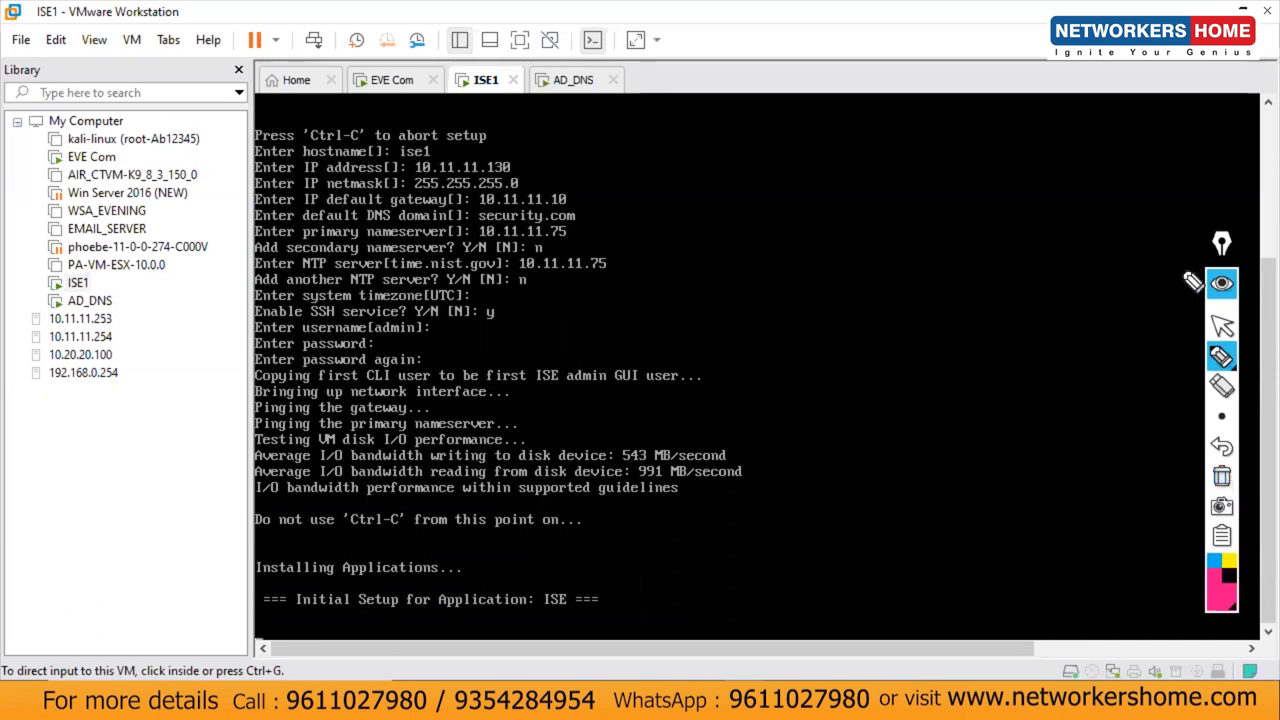
left_click(1222, 325)
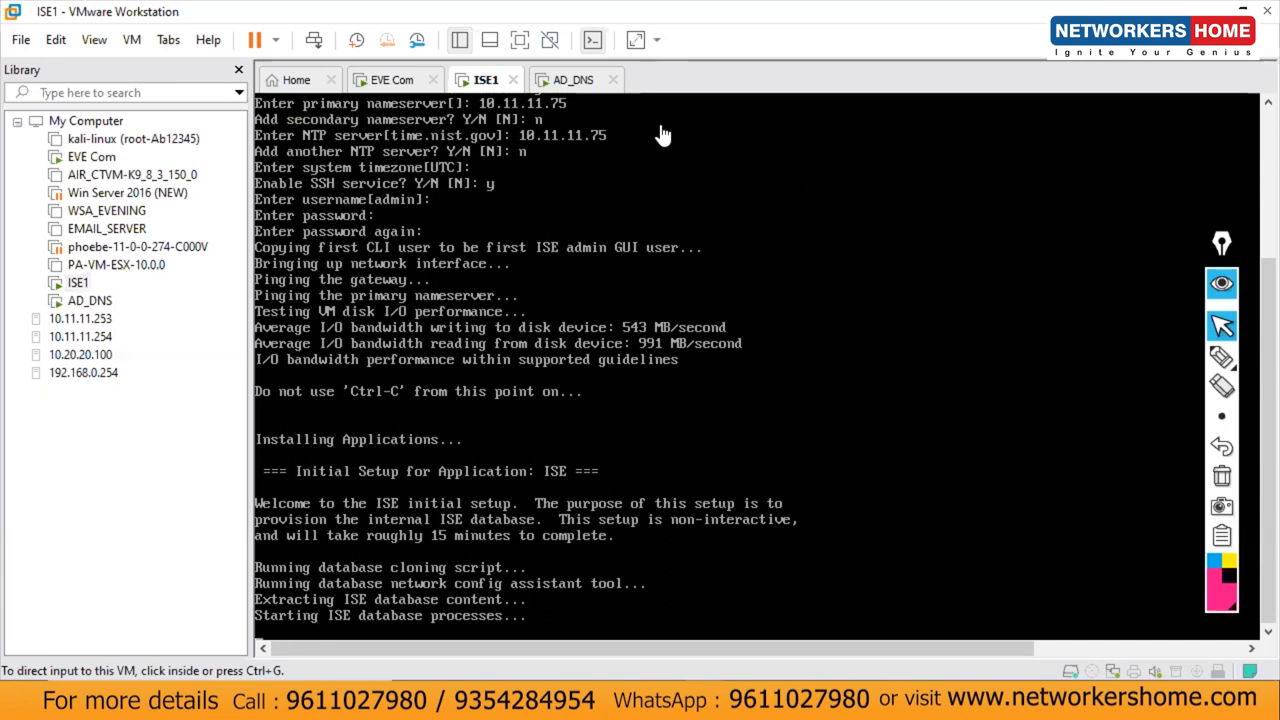
left_click(571, 80)
left_click(490, 84)
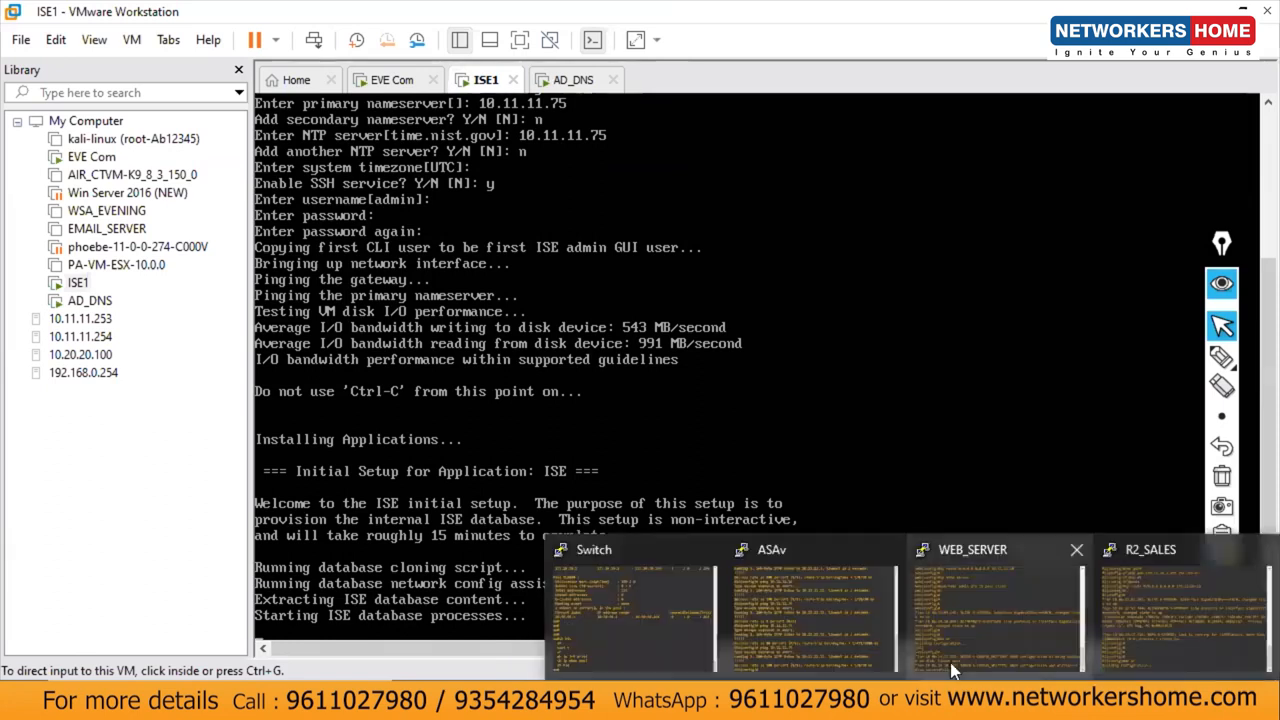
Step: From the ASAv console, ping 10.11.11.130 and confirm 100 percent success, then hide the console
left_click(796, 598)
key("Return")
key("Return")
key("Return")
key("Return")
key("Up")
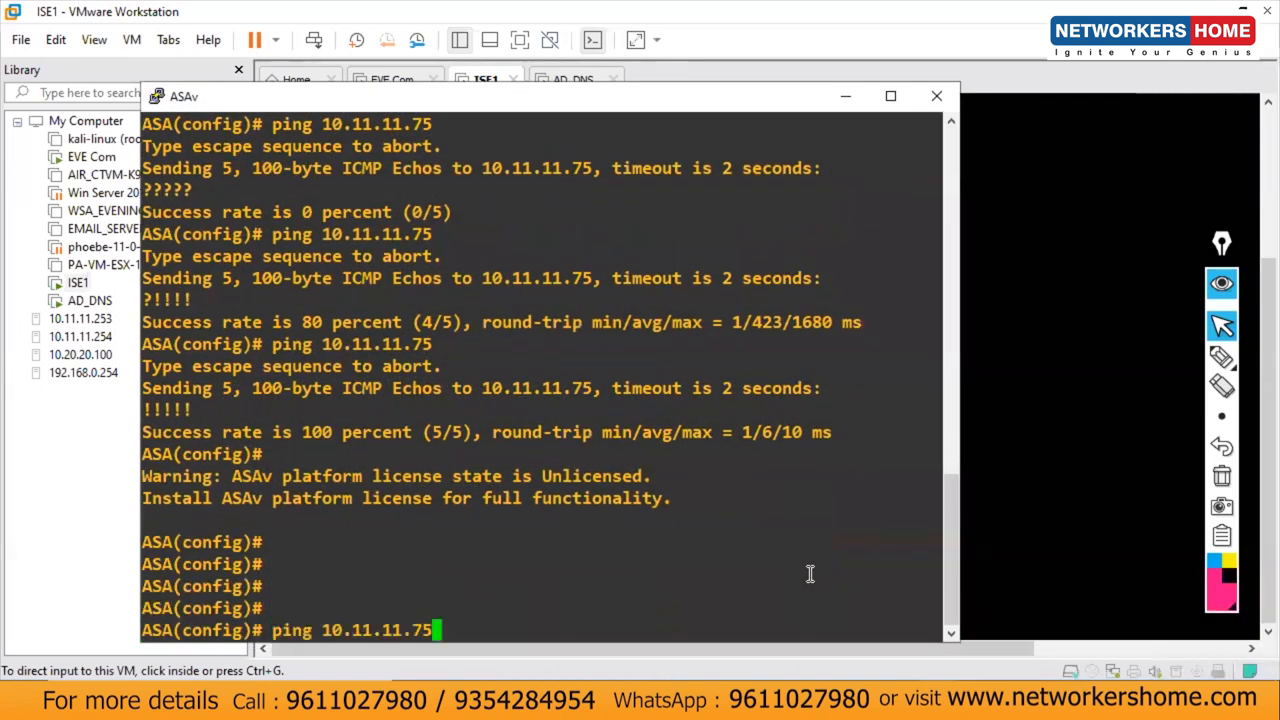
key("BackSpace")
key("BackSpace")
type("130")
key("Return")
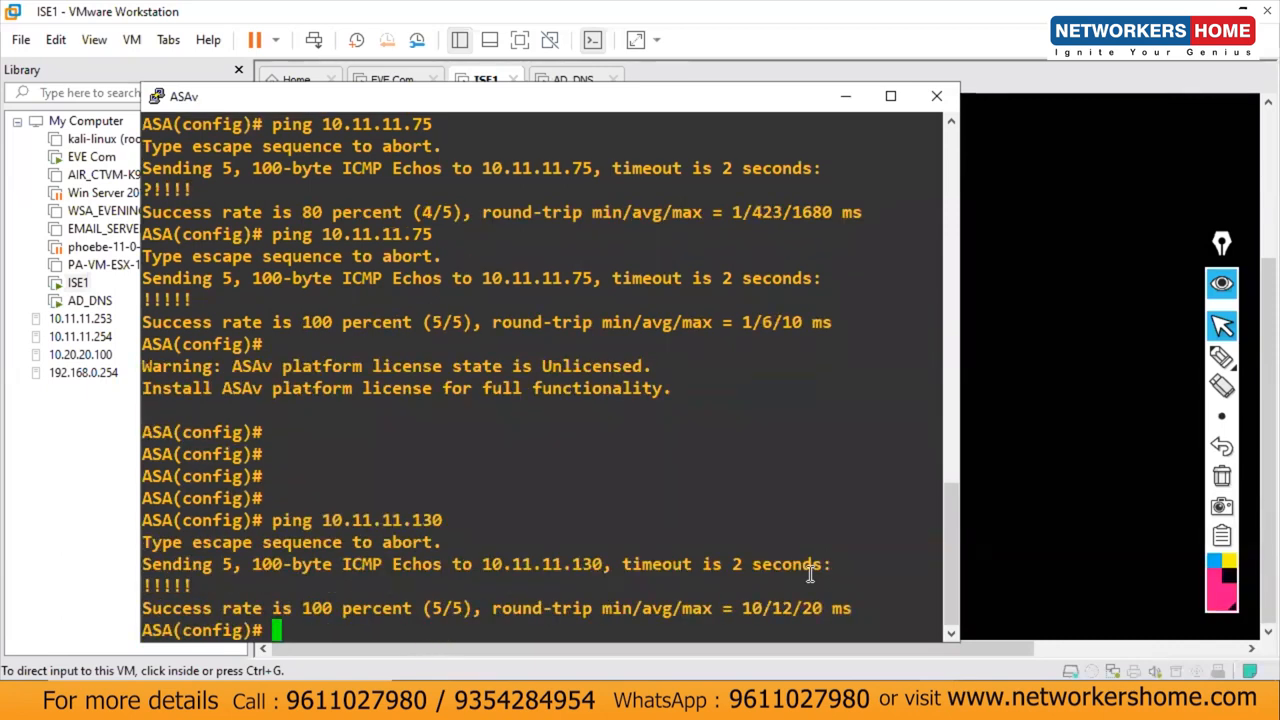
left_click(845, 96)
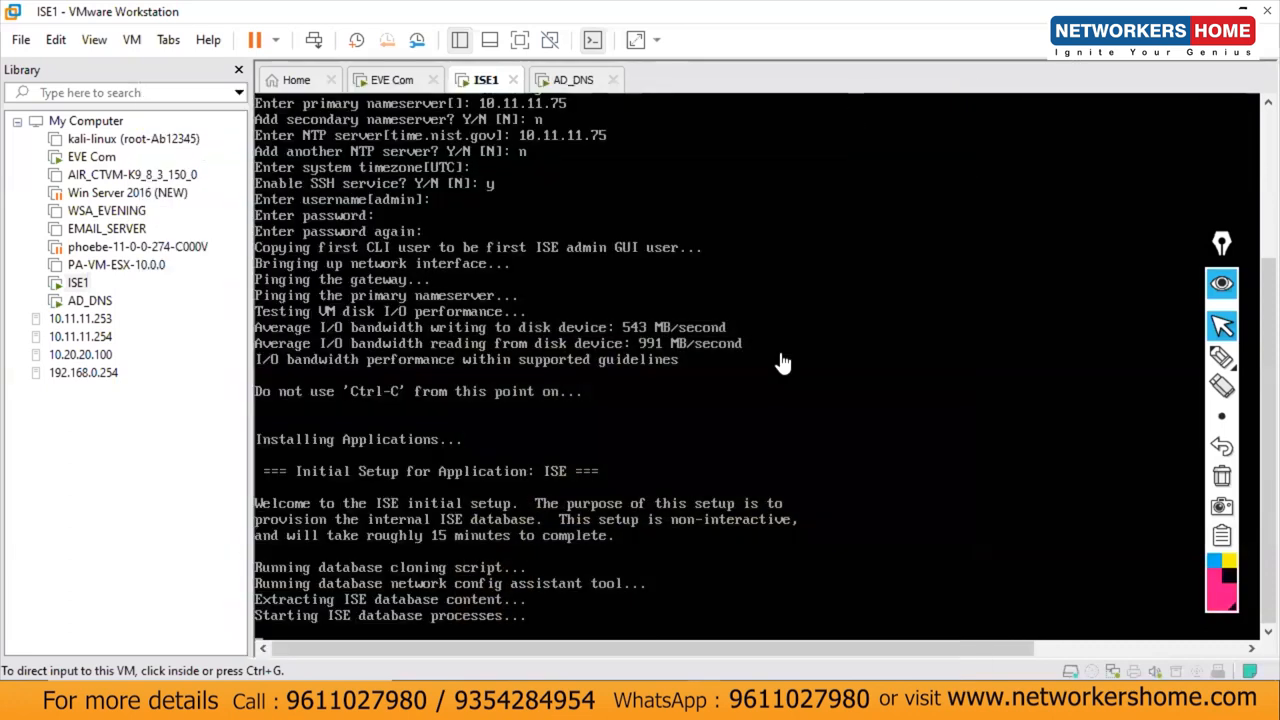
Step: Save the Switch configuration with en and wr, then hide its console
mouse_move(913, 624)
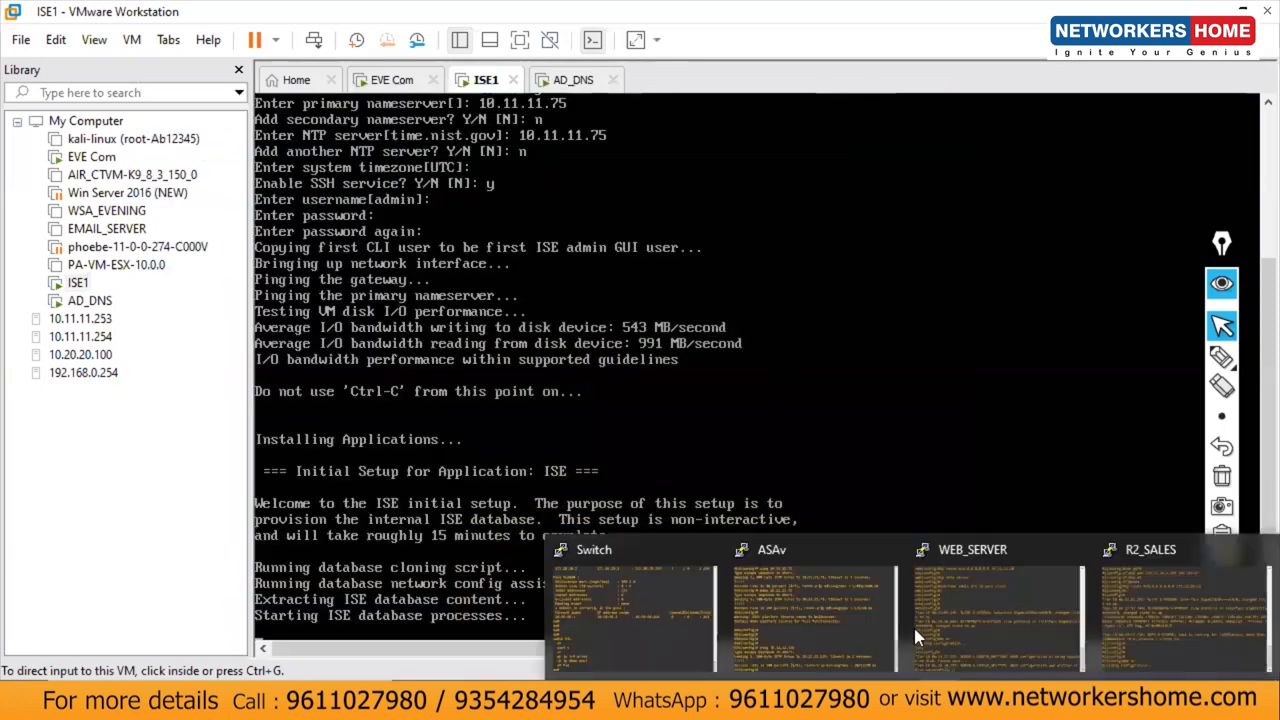
left_click(673, 630)
key("Return")
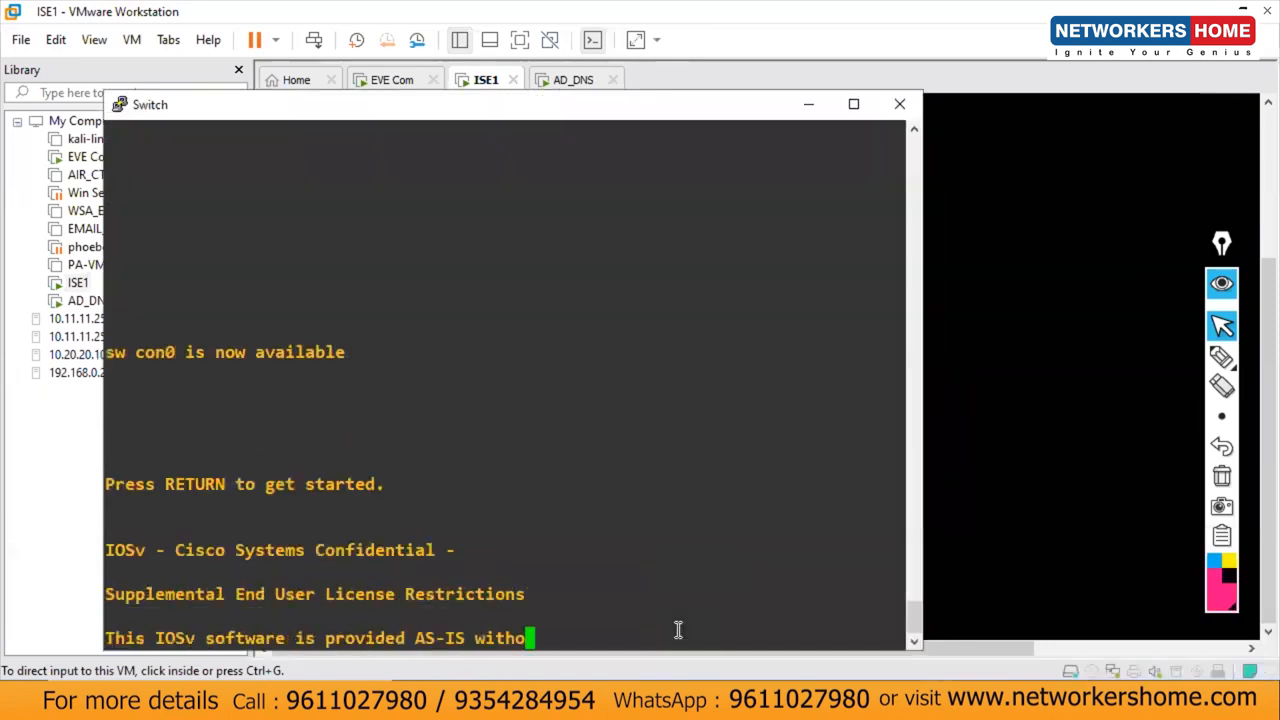
key("Return")
key("Return")
key("Return")
key("Return")
key("Return")
key("Return")
key("Return")
key("Return")
key("Return")
key("Return")
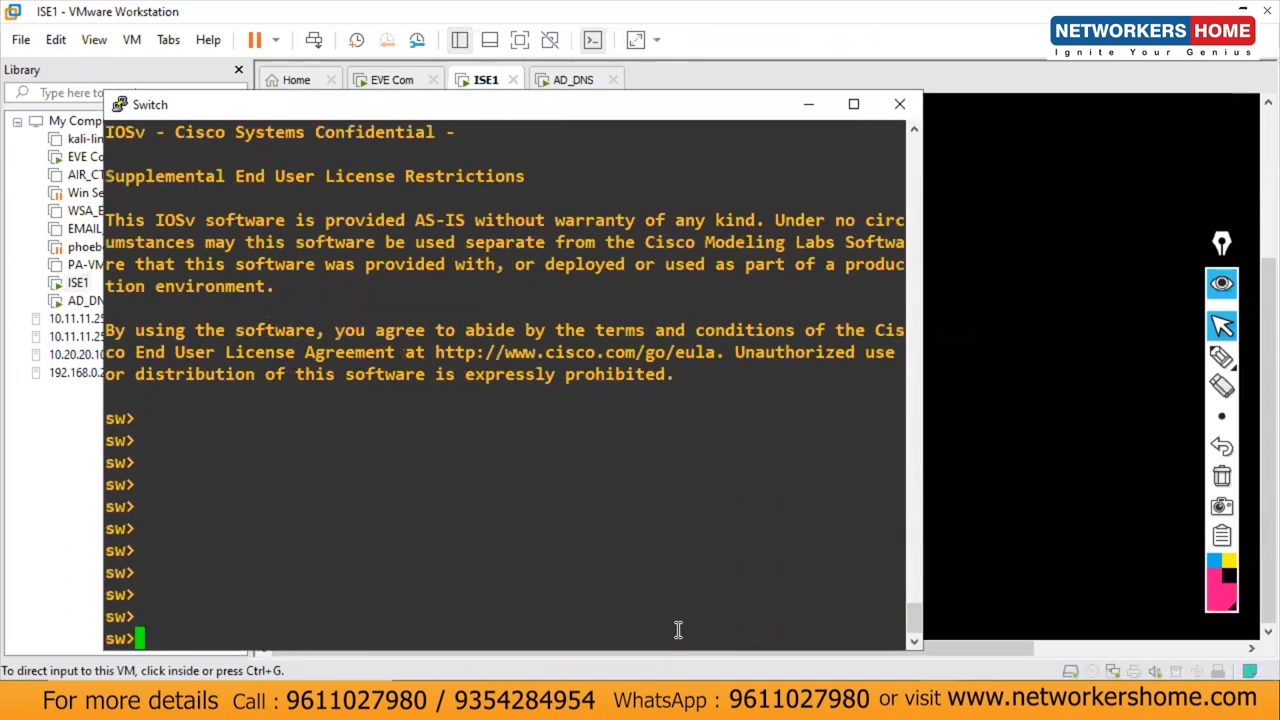
type("en")
key("Return")
key("Return")
type("wr")
key("Return")
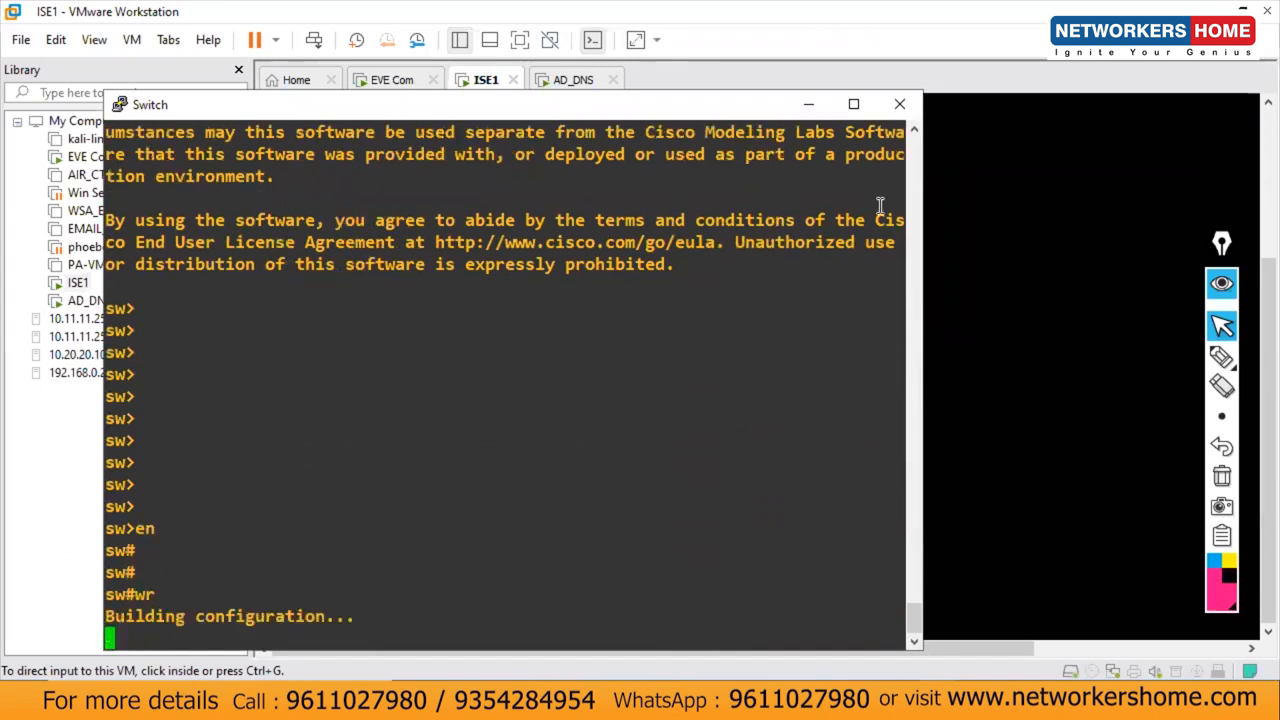
left_click(808, 104)
left_click(899, 700)
left_click(899, 700)
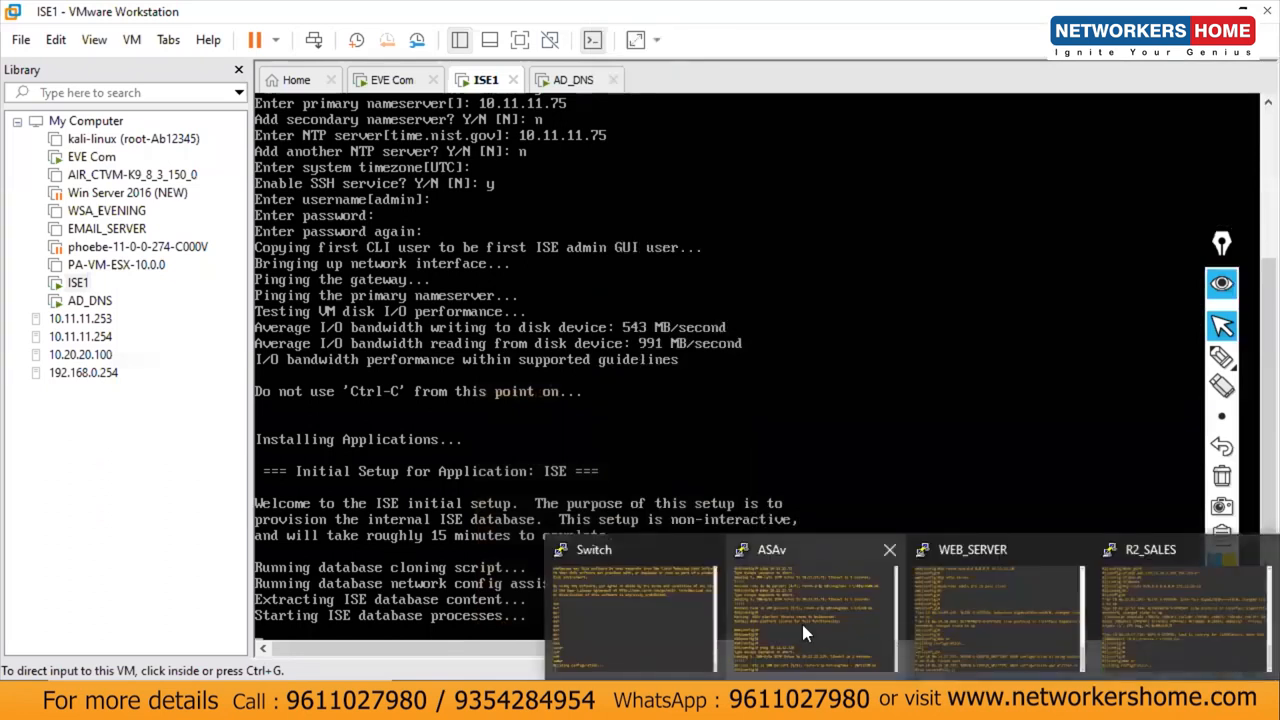
Step: Save the ASAv firewall configuration with wr and put its console away
left_click(801, 620)
key("Return")
key("Return")
key("Return")
type("wr")
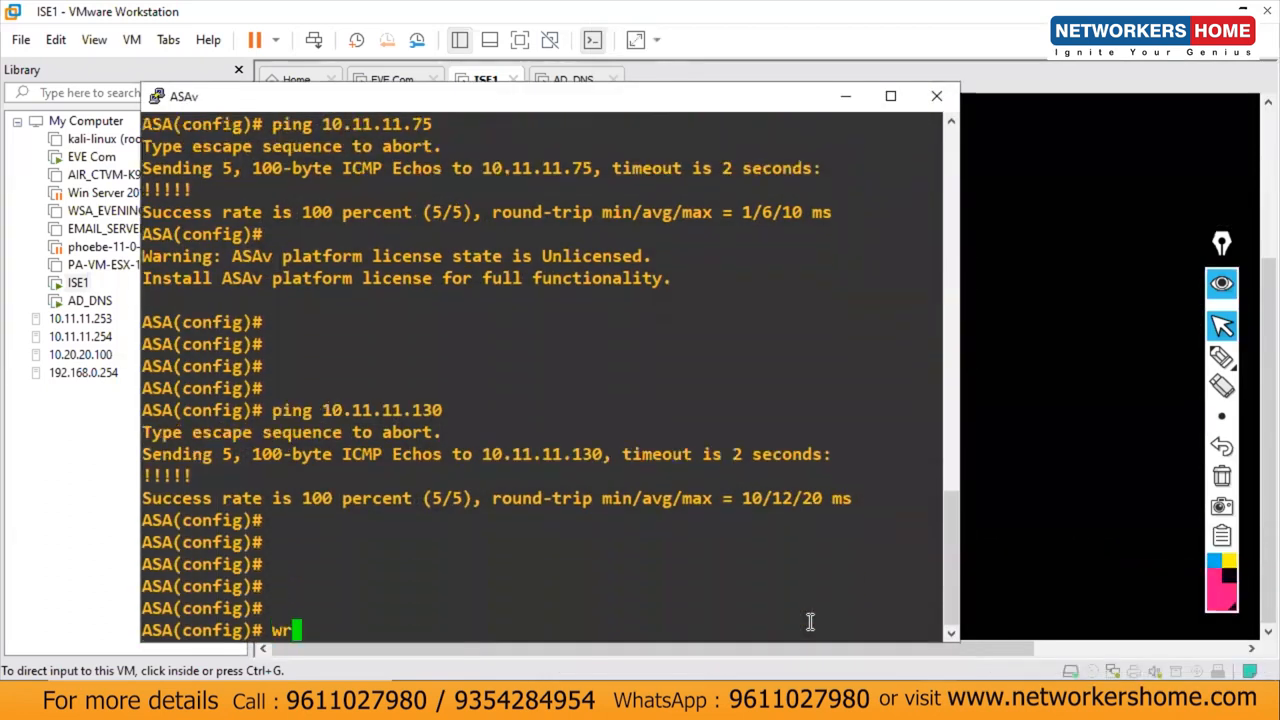
key("Return")
left_click(943, 100)
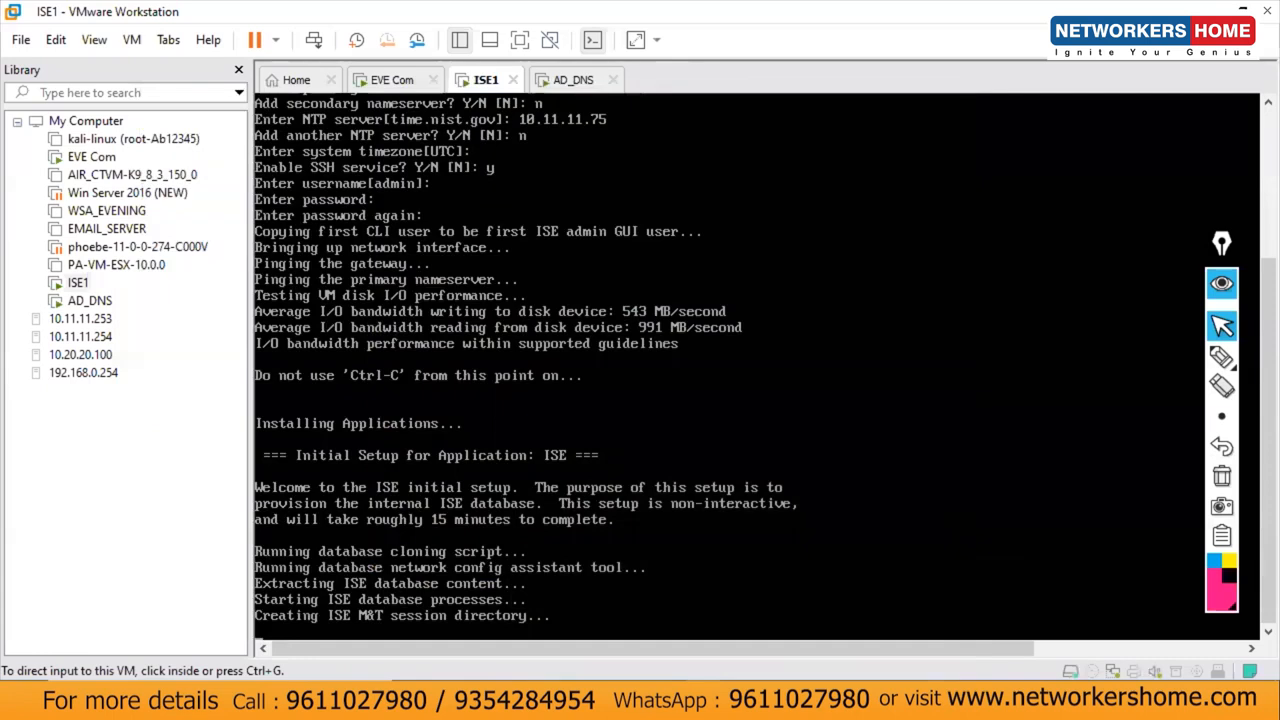
Step: Save the WEB_SERVER router configuration with en and wr, then move and minimize its console
left_click(966, 665)
key("Return")
key("Return")
key("Return")
key("Return")
key("Return")
key("Return")
key("Return")
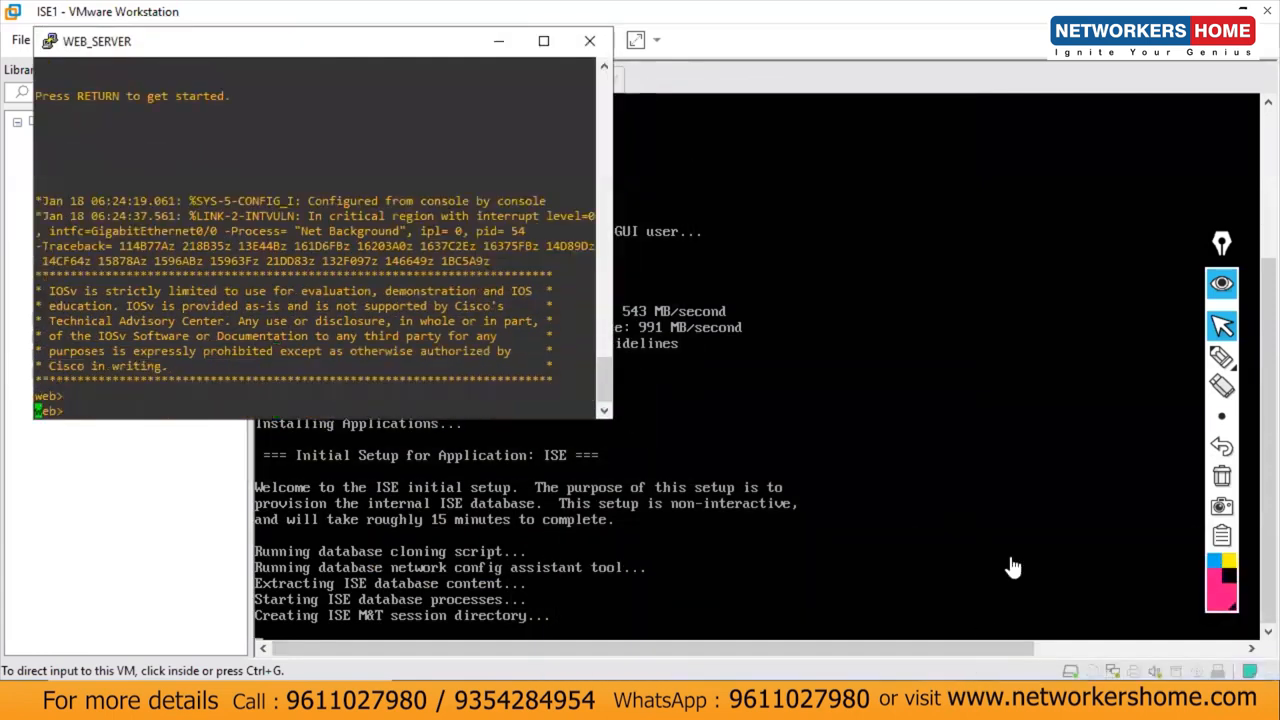
type("en")
key("Return")
key("Return")
type("wr")
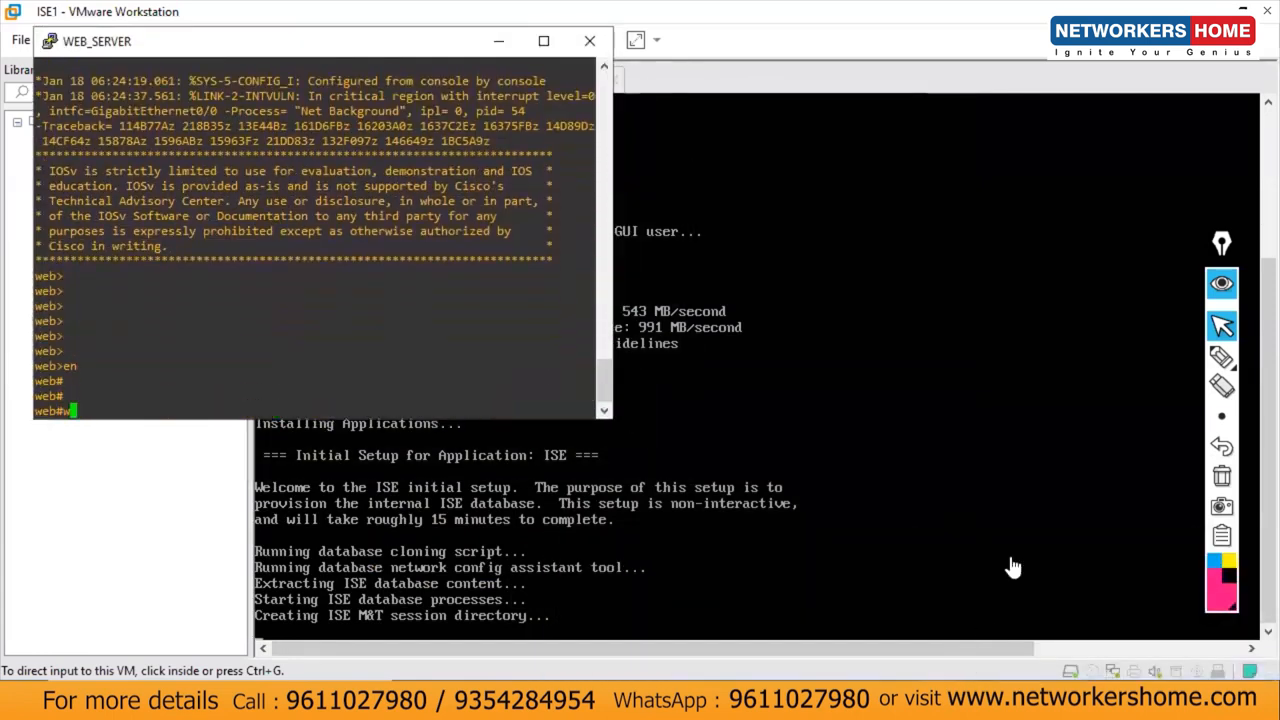
key("Return")
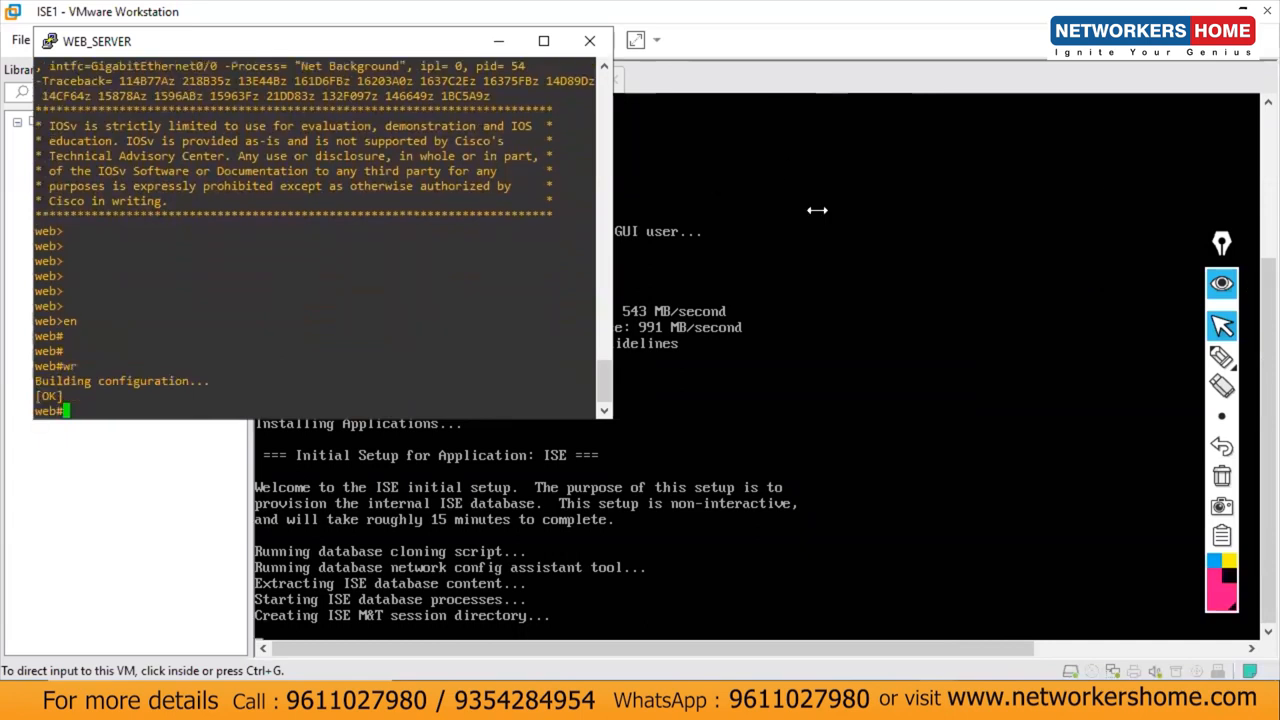
key("alt+Tab")
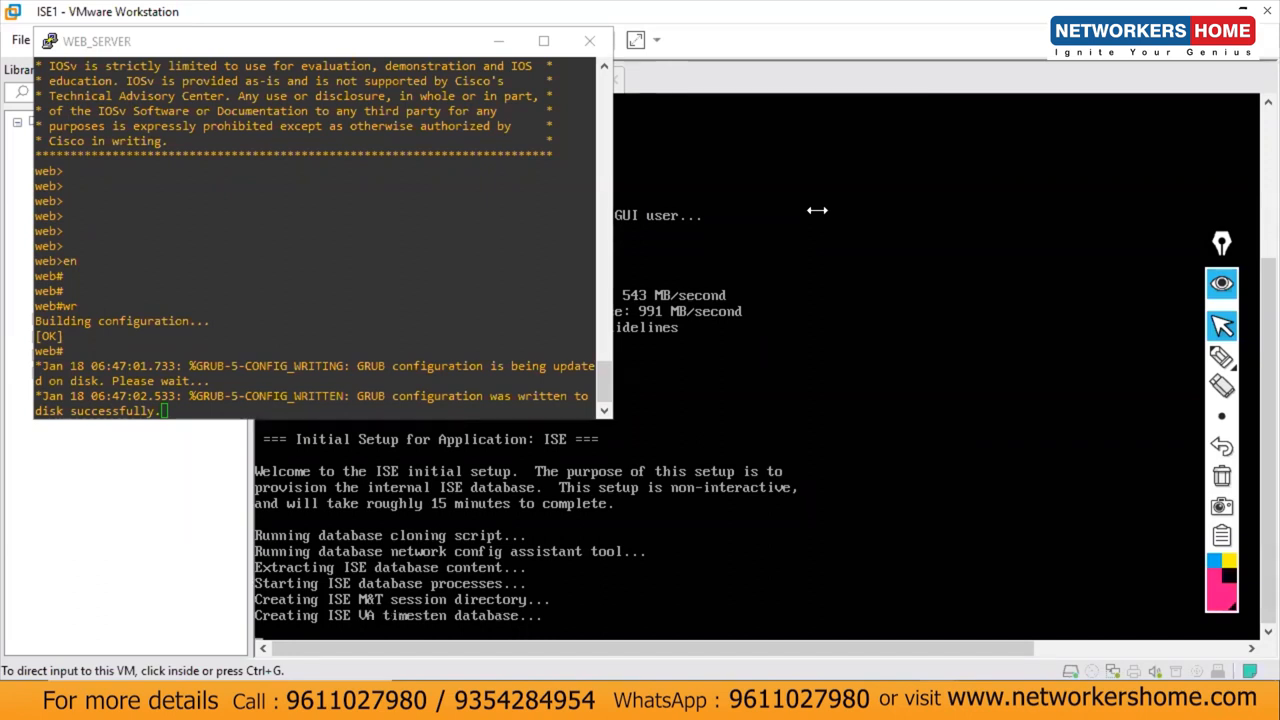
left_click(378, 52)
left_click_drag(378, 52, 586, 99)
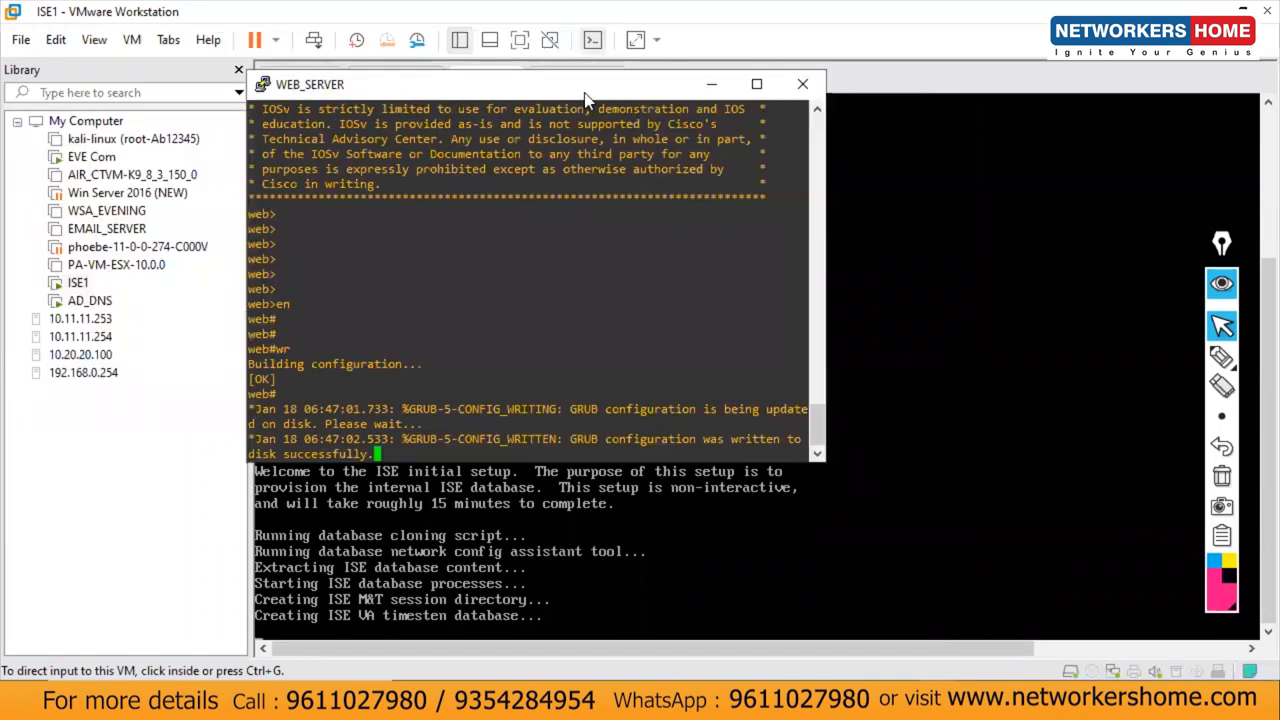
left_click(722, 83)
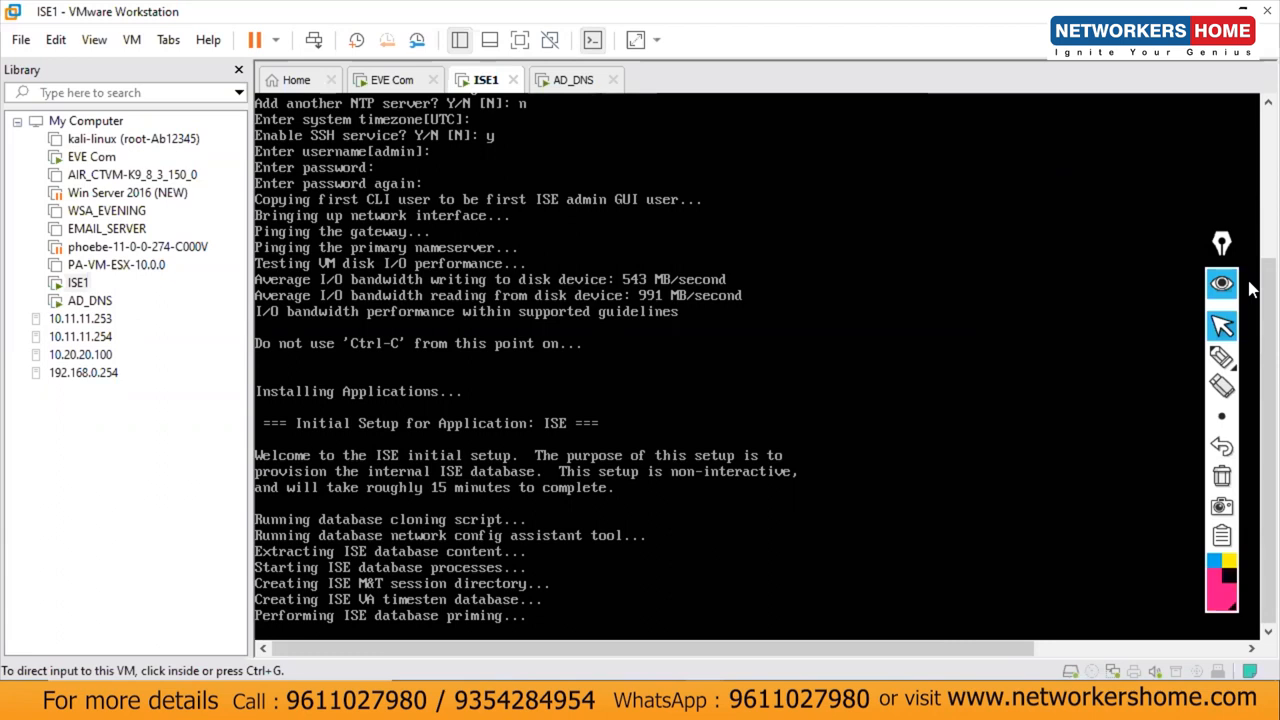
Step: Save the R2_SALES router configuration with en and wr, then hide its console
mouse_move(905, 702)
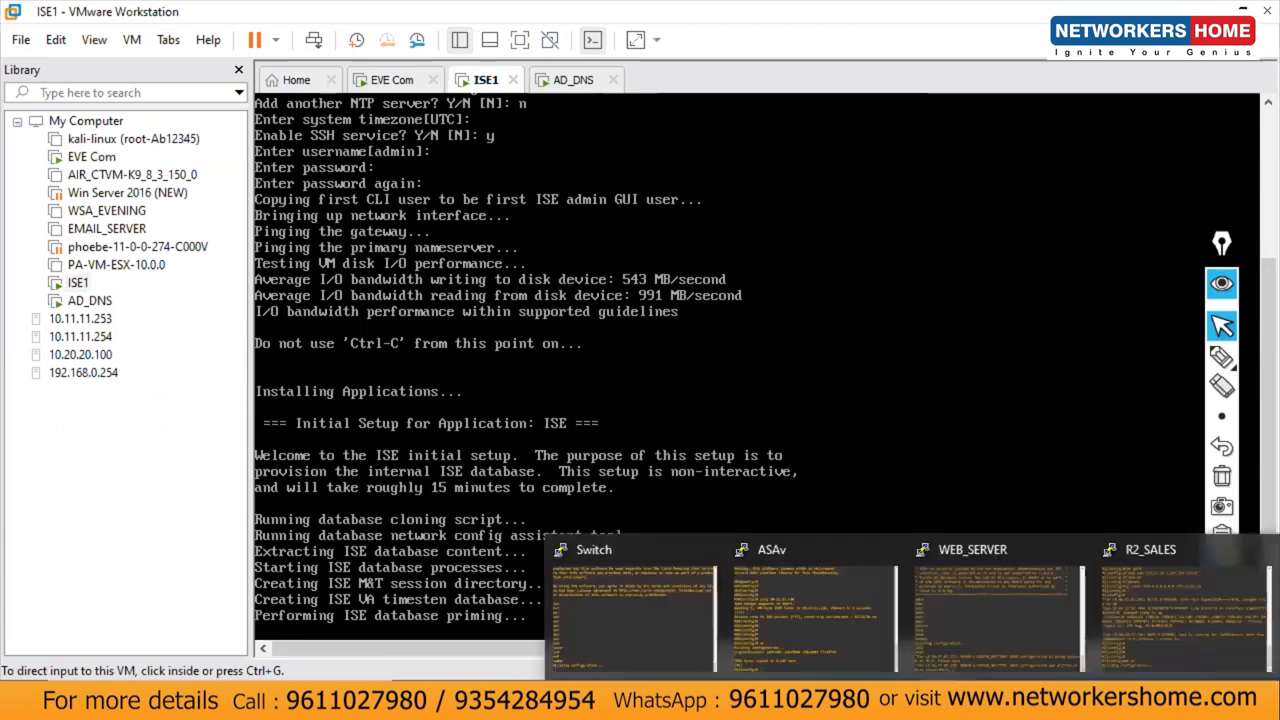
left_click(1120, 584)
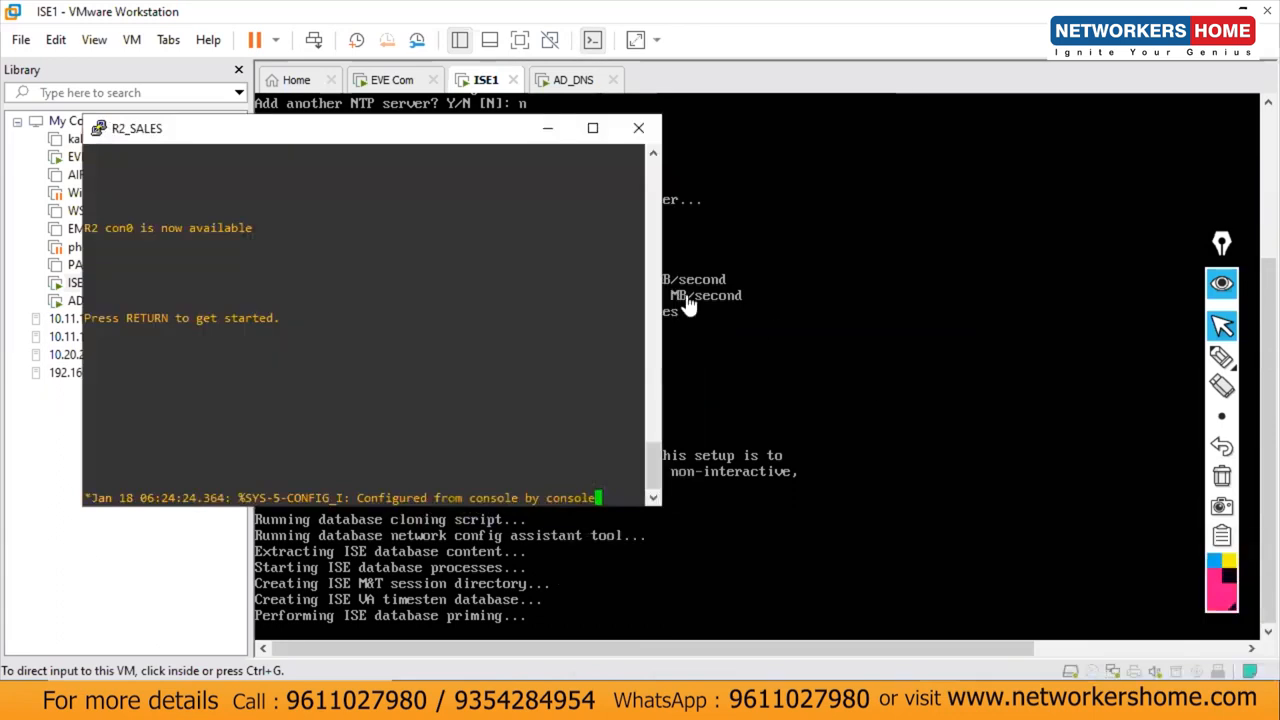
key("Return")
key("Return")
key("Return")
key("Return")
key("Return")
key("Return")
key("Return")
key("Return")
key("Return")
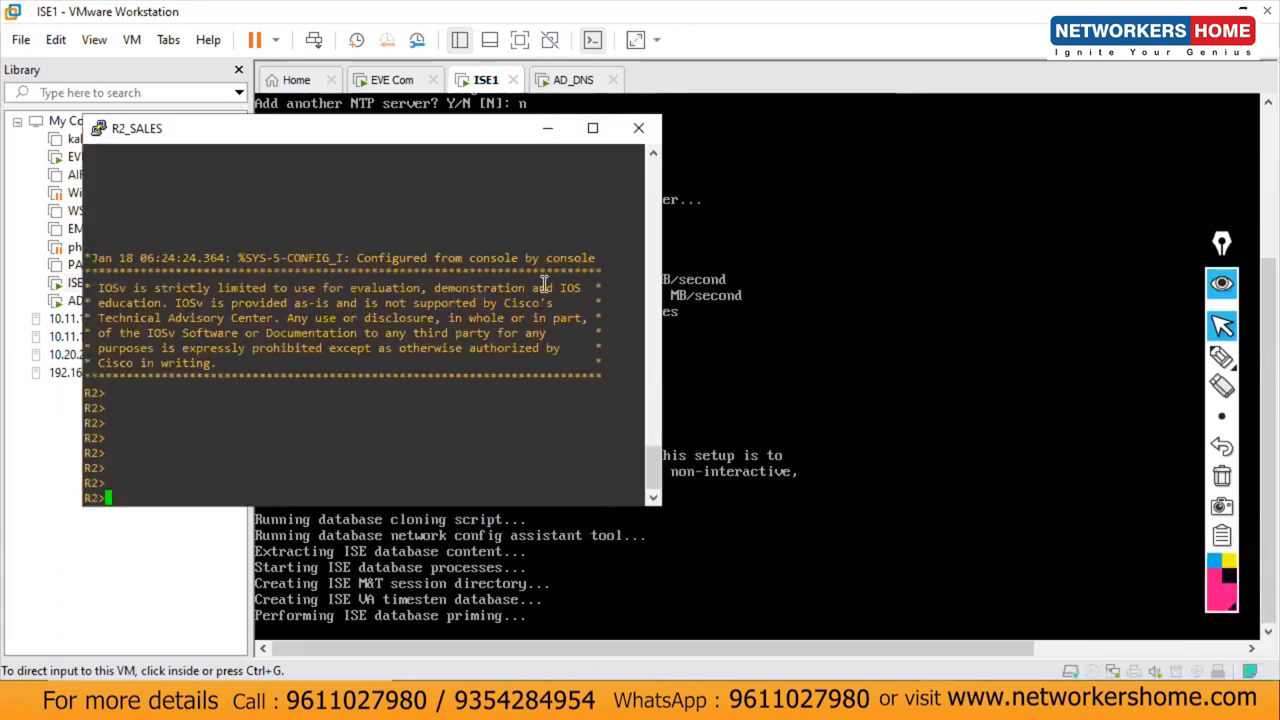
type("en")
key("Return")
key("Return")
key("Return")
type("wr")
key("Return")
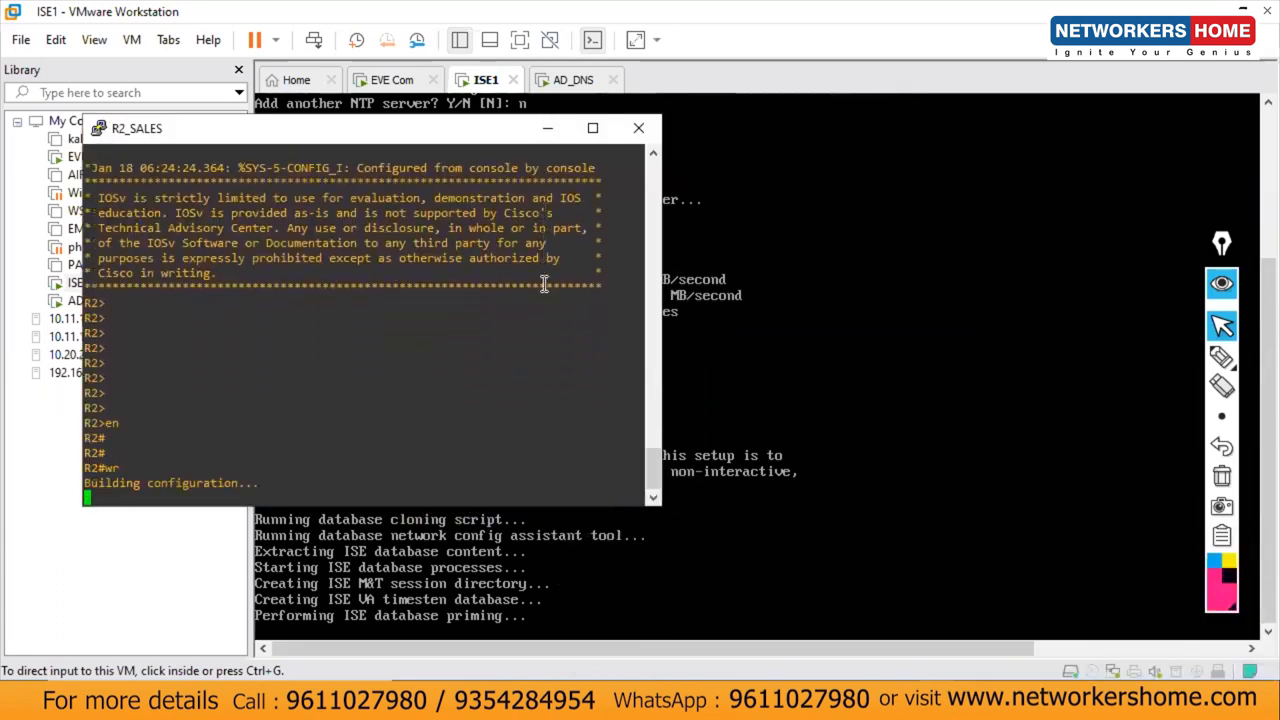
left_click(548, 140)
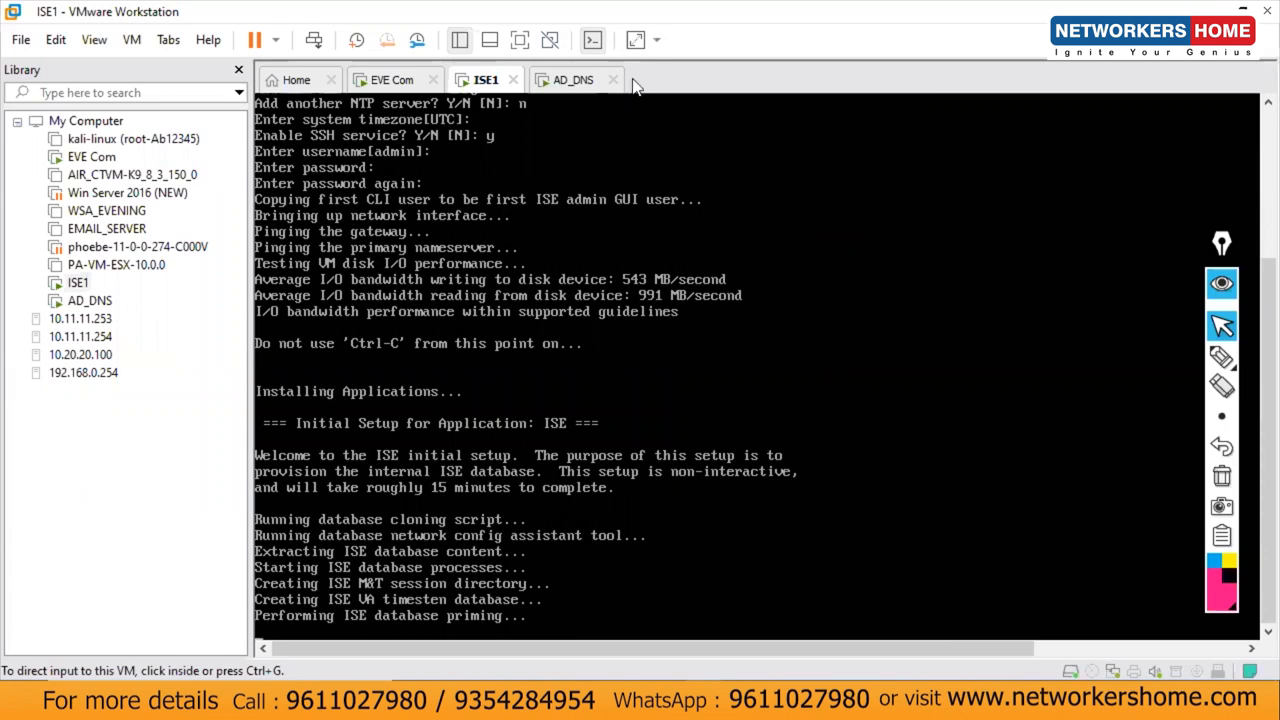
mouse_move(922, 704)
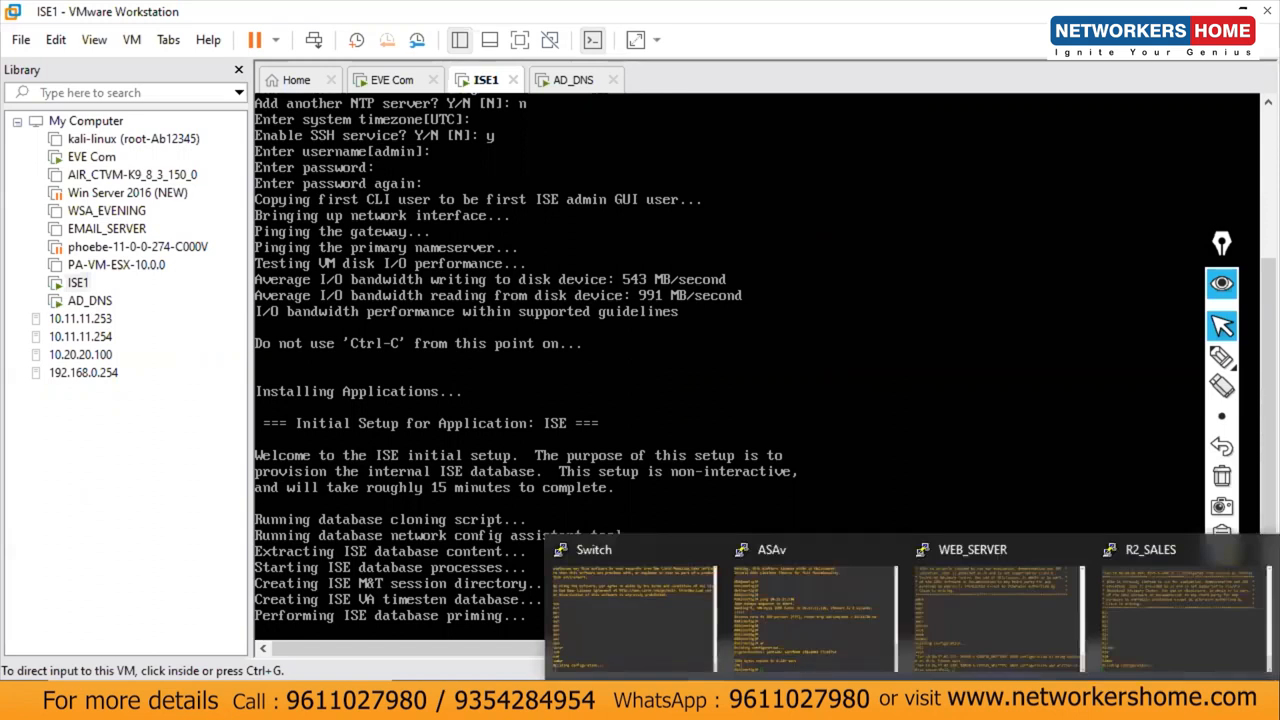
Step: In Paint's ISE MORNING LOGICAL TOPOLOGY image, start a text box below the devices, clear test text, and widen it
left_click(626, 702)
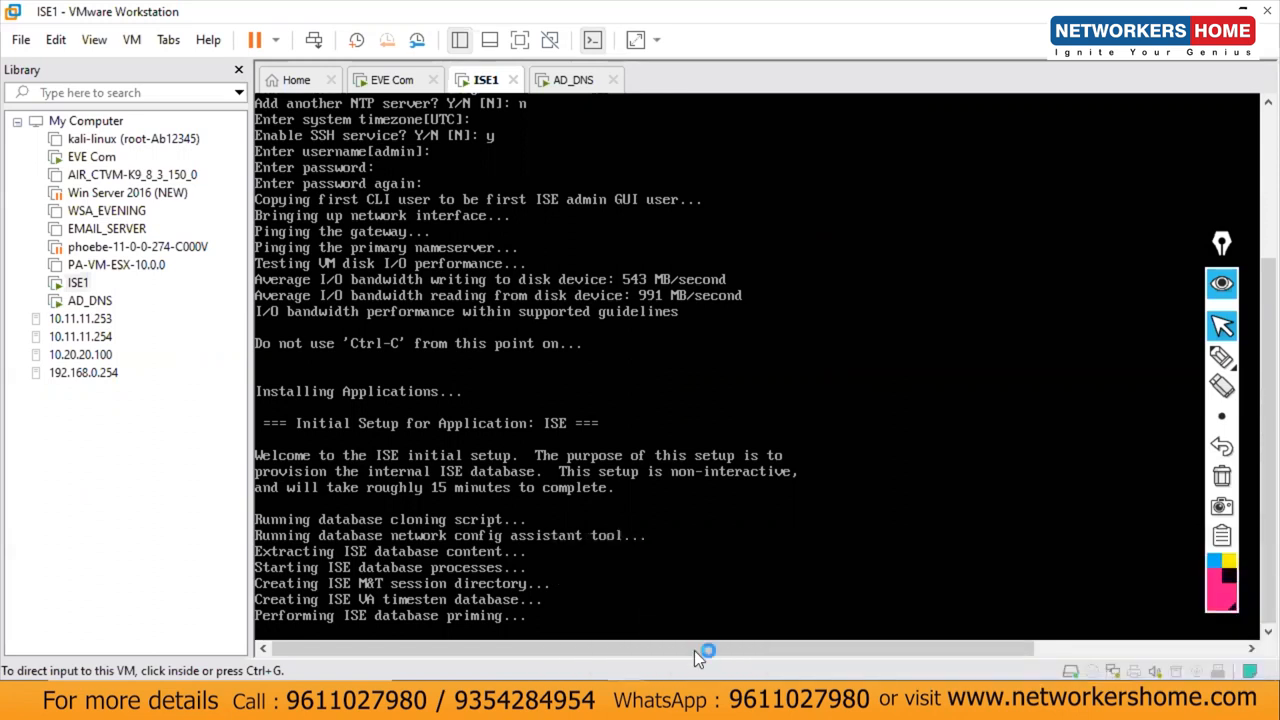
left_click_drag(1269, 282, 1252, 508)
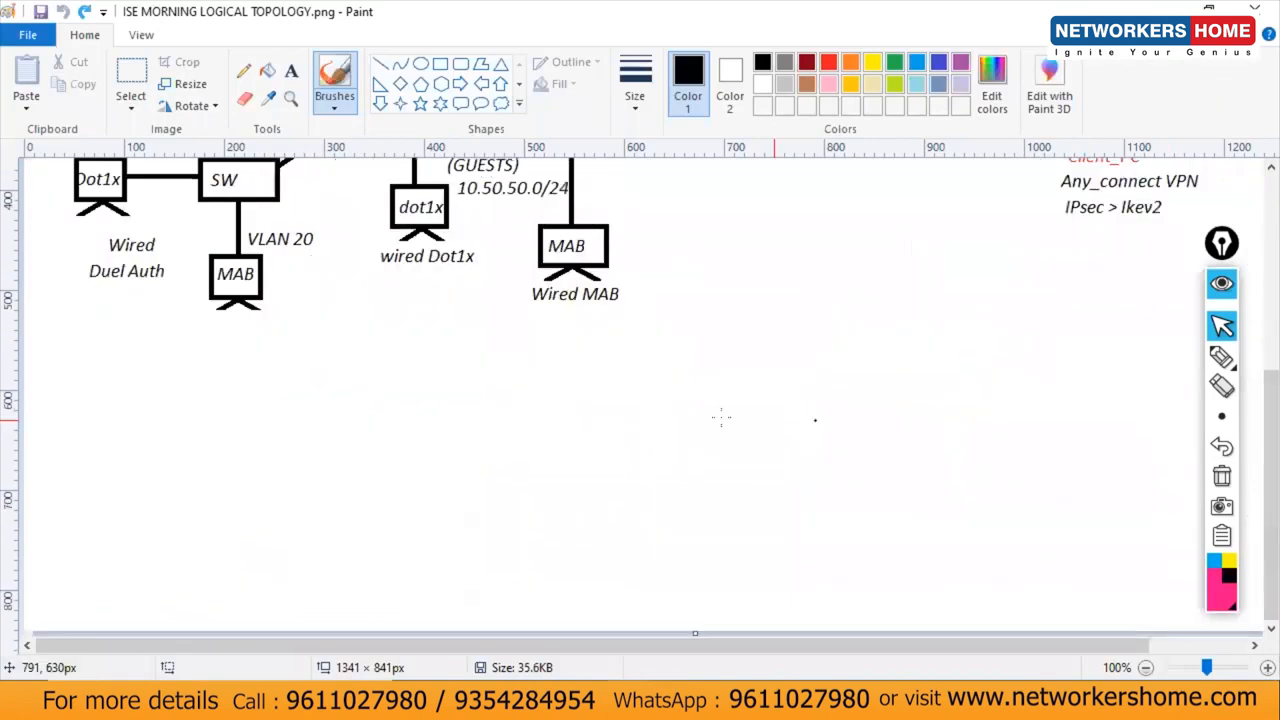
left_click(291, 71)
type("ISE>")
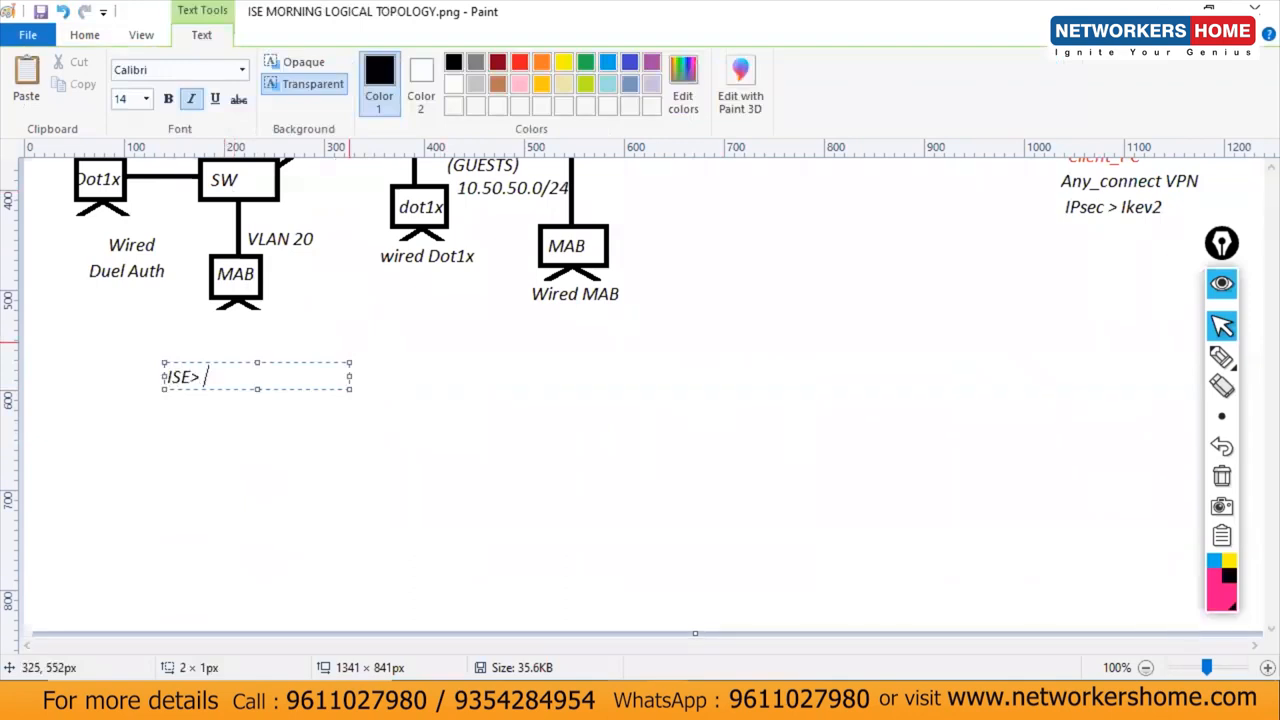
type(" DE")
key("BackSpace")
key("BackSpace")
key("BackSpace")
key("BackSpace")
key("BackSpace")
key("BackSpace")
key("BackSpace")
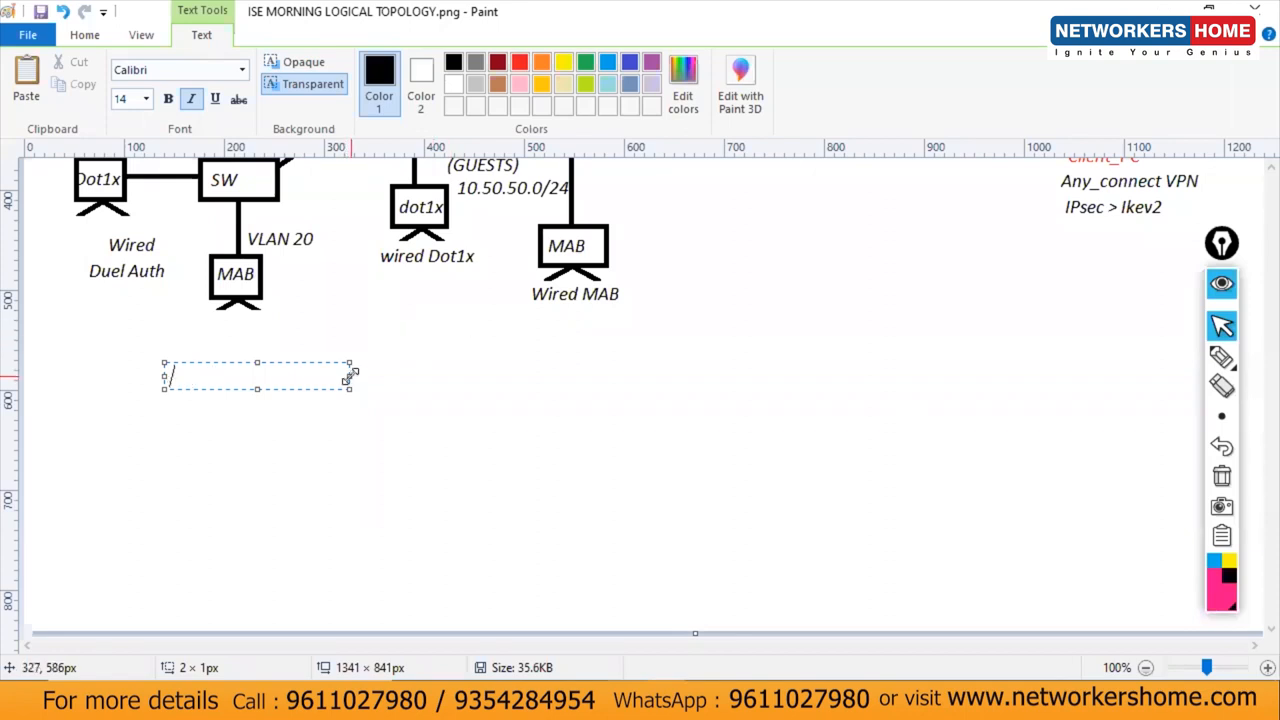
left_click_drag(350, 375, 575, 373)
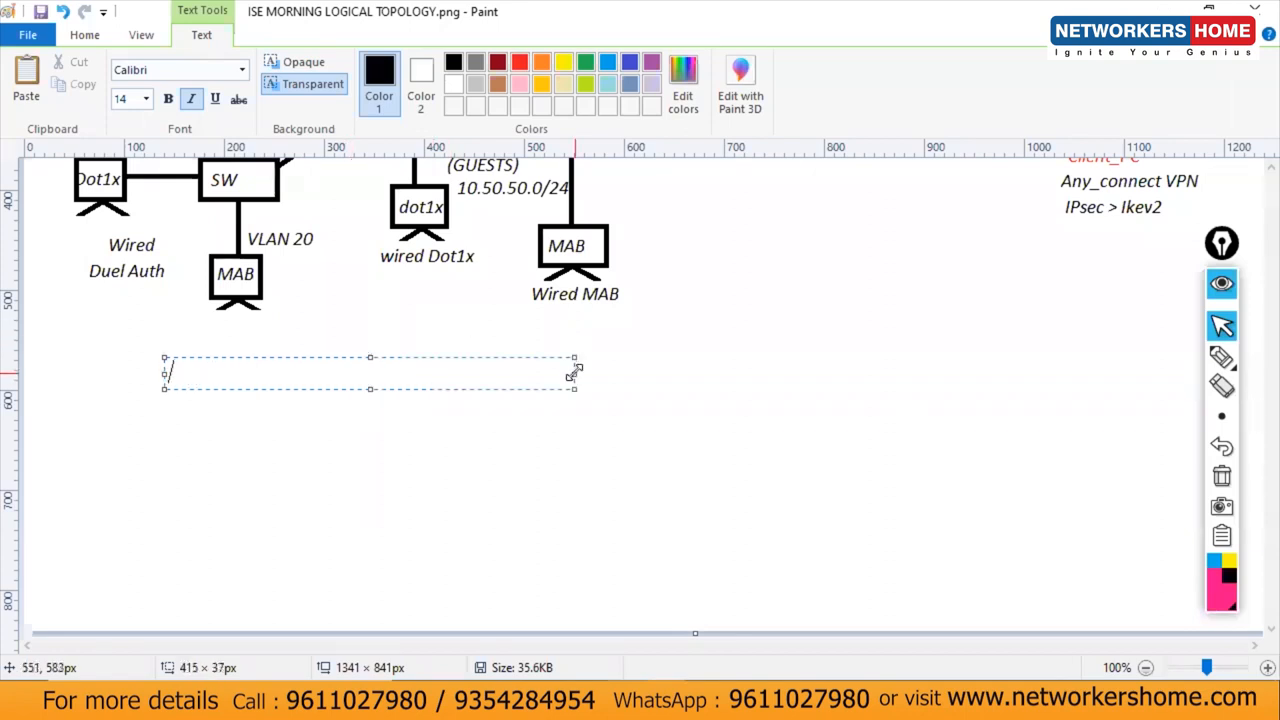
Step: Write 'Network Administration' followed by '> Default Policies' and '> Authentication Policy' lines
type("Netwokrk Administration")
key("Return")
type(">/ D")
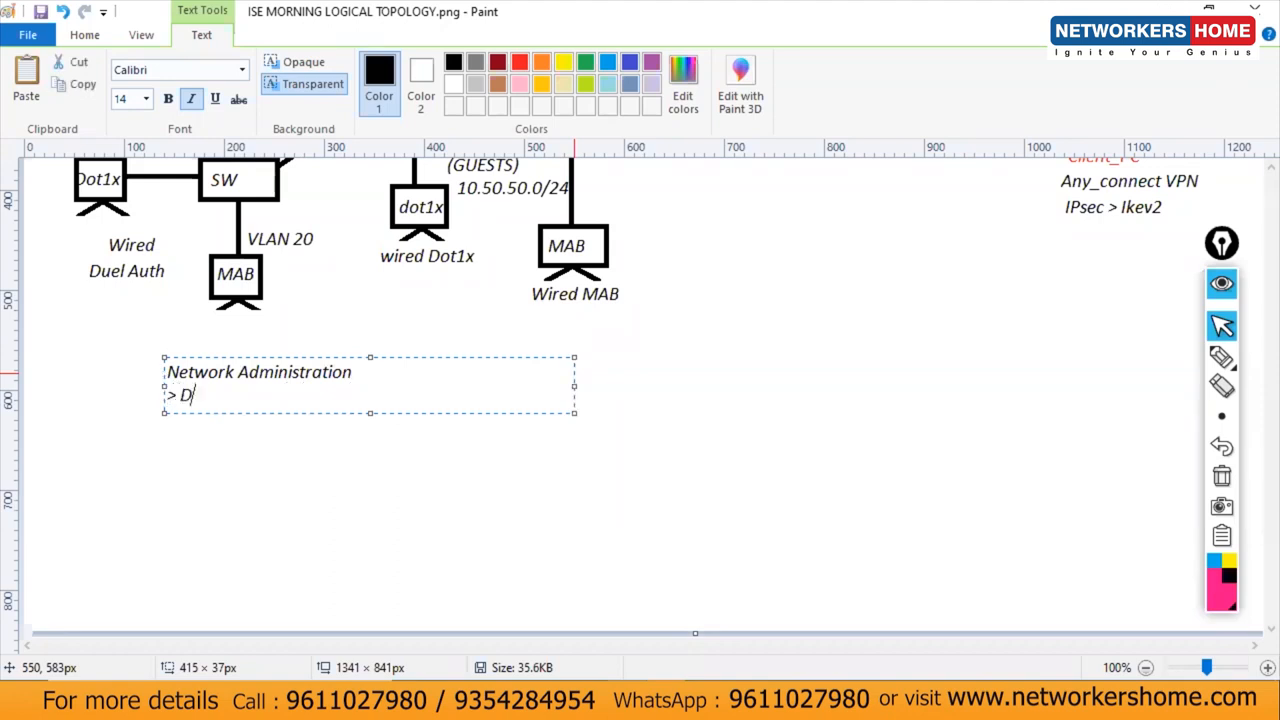
type("efault Policies")
key("Return")
type("> ")
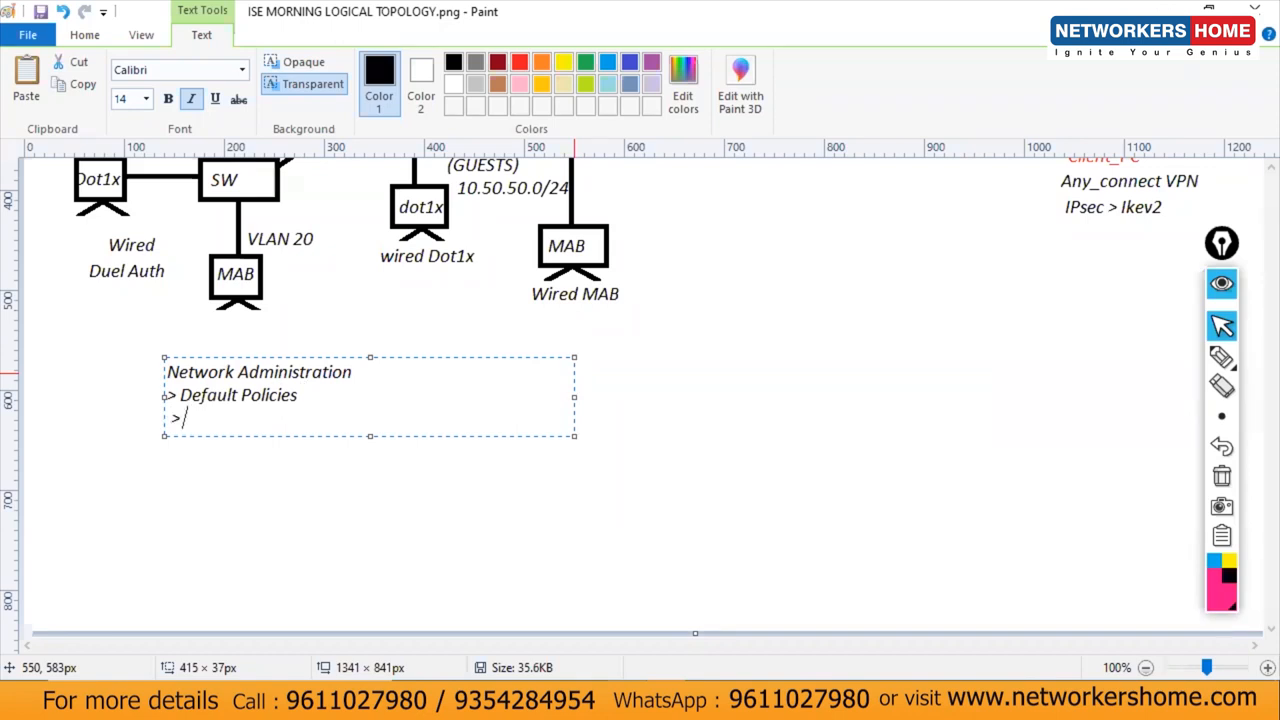
type("Authent")
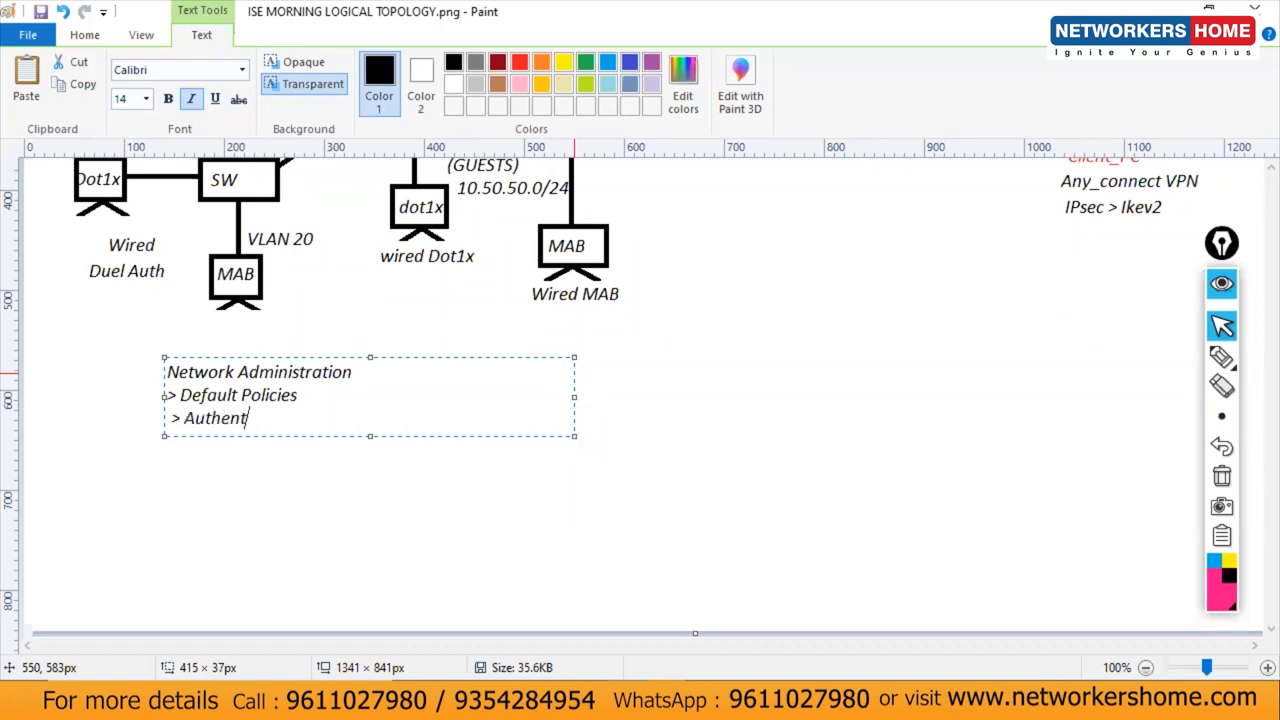
type("ication Policy")
Step: Add '> Authorization Policy' and '> Protocols' lines, correcting the typos
key("Return")
type("> Autyho")
key("BackSpace")
key("BackSpace")
type("horization Policy")
key("Return")
type("> Protoclos")
key("BackSpace")
key("BackSpace")
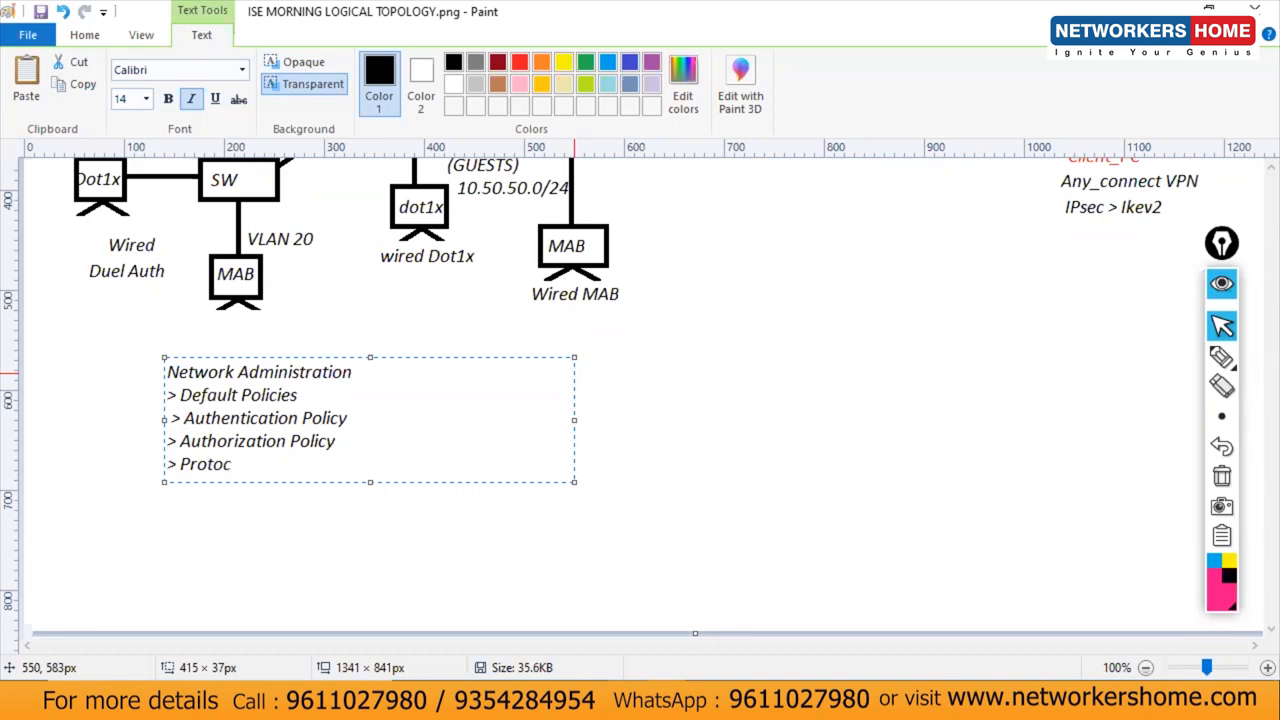
type("ols")
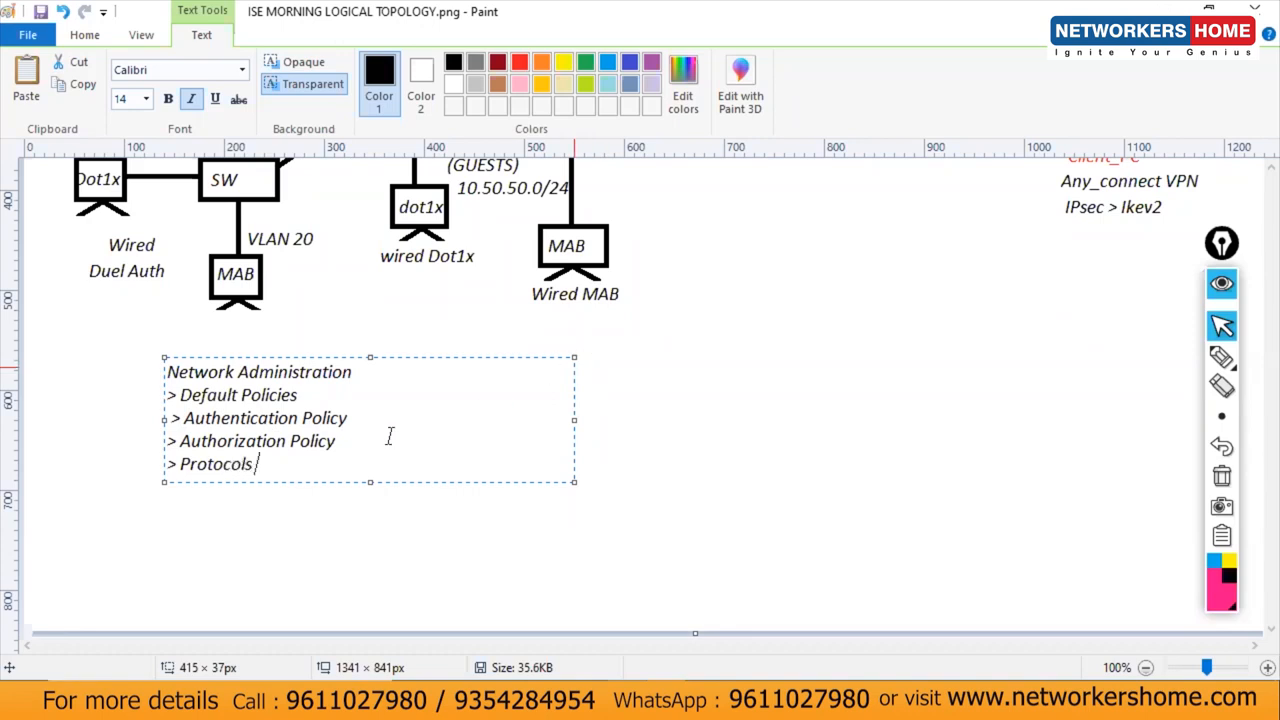
Step: Add '> Create identity>Identity Group> Group devices & locations' below Protocols, widening the text box
left_click_drag(275, 477, 155, 410)
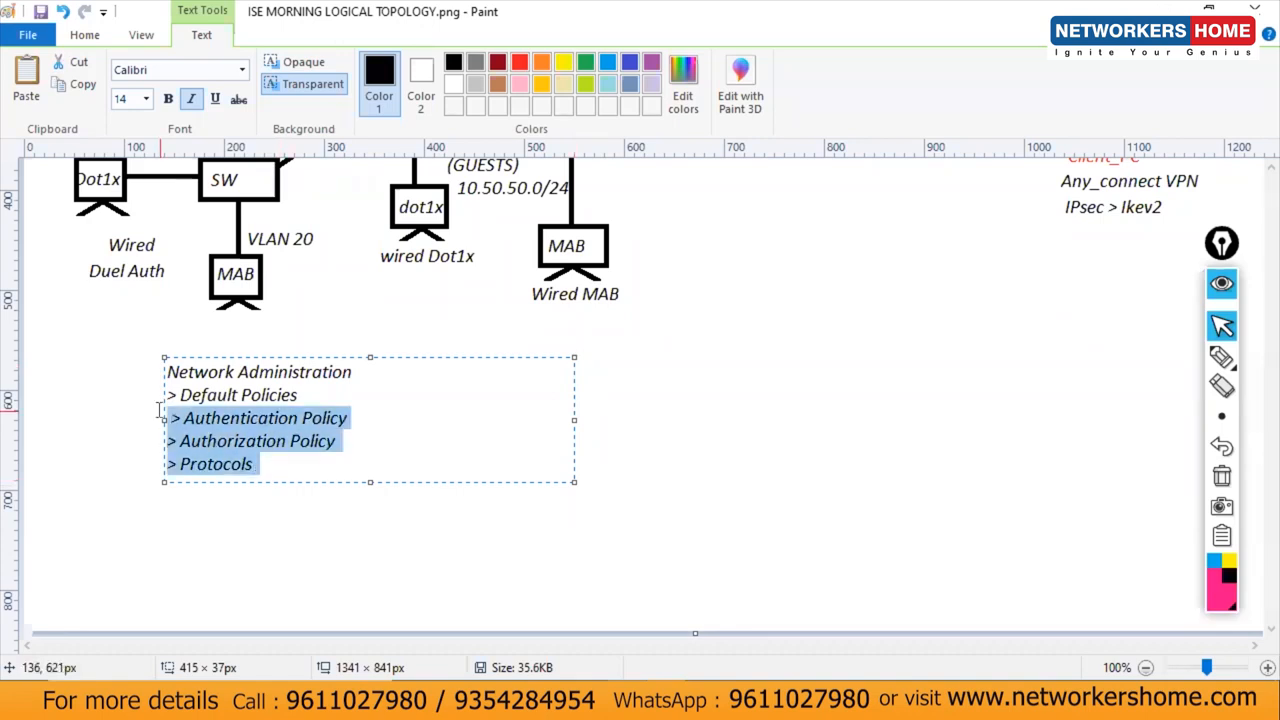
left_click(303, 470)
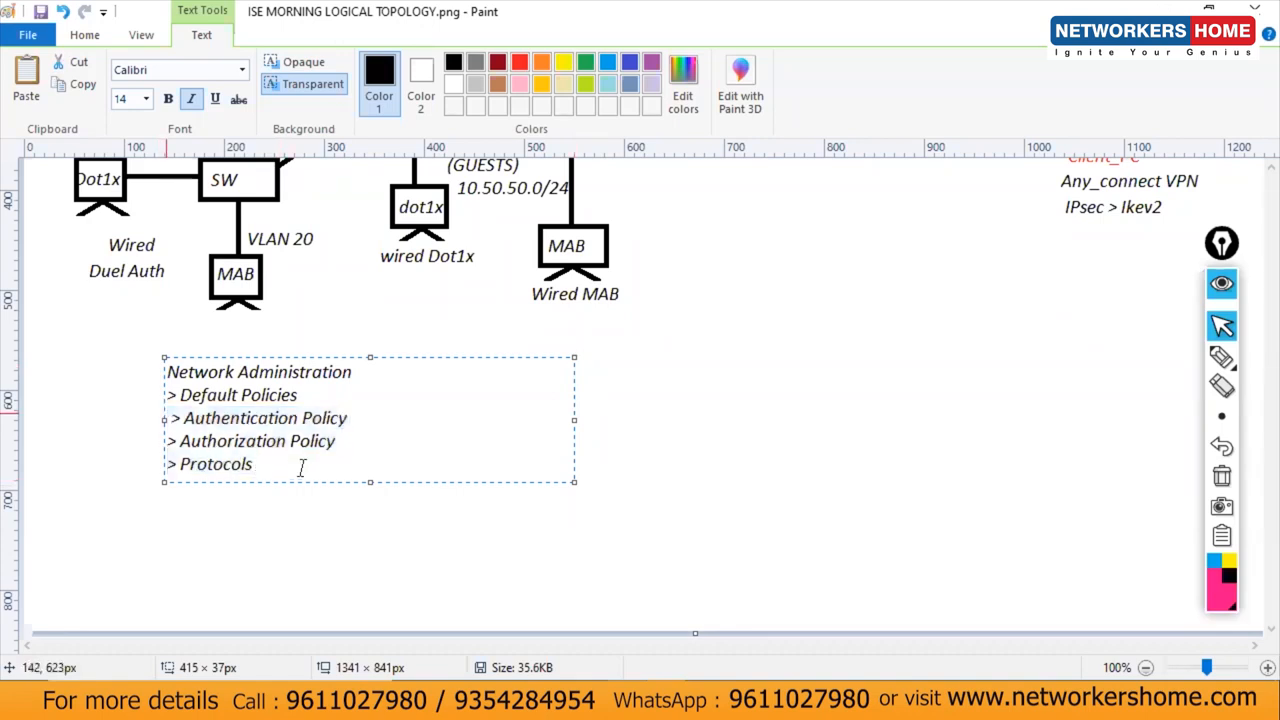
key("Return")
key("Return")
type("> Create")
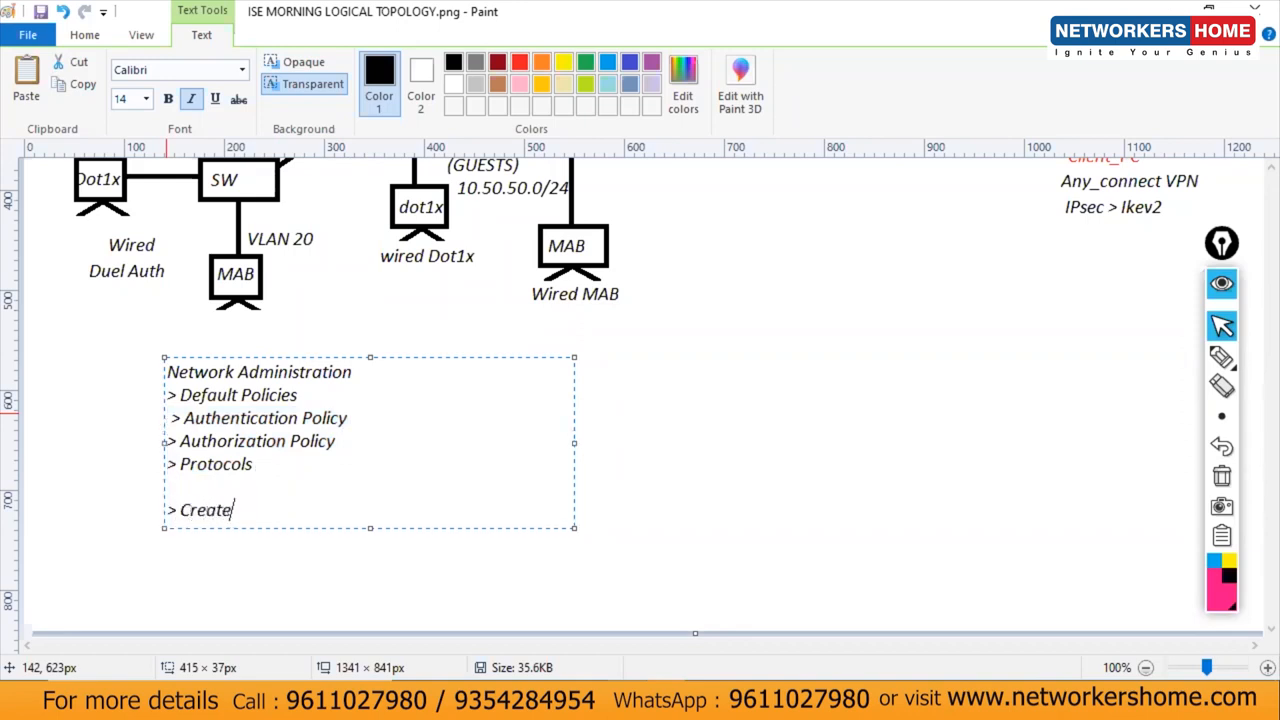
type(" Users")
key("Return")
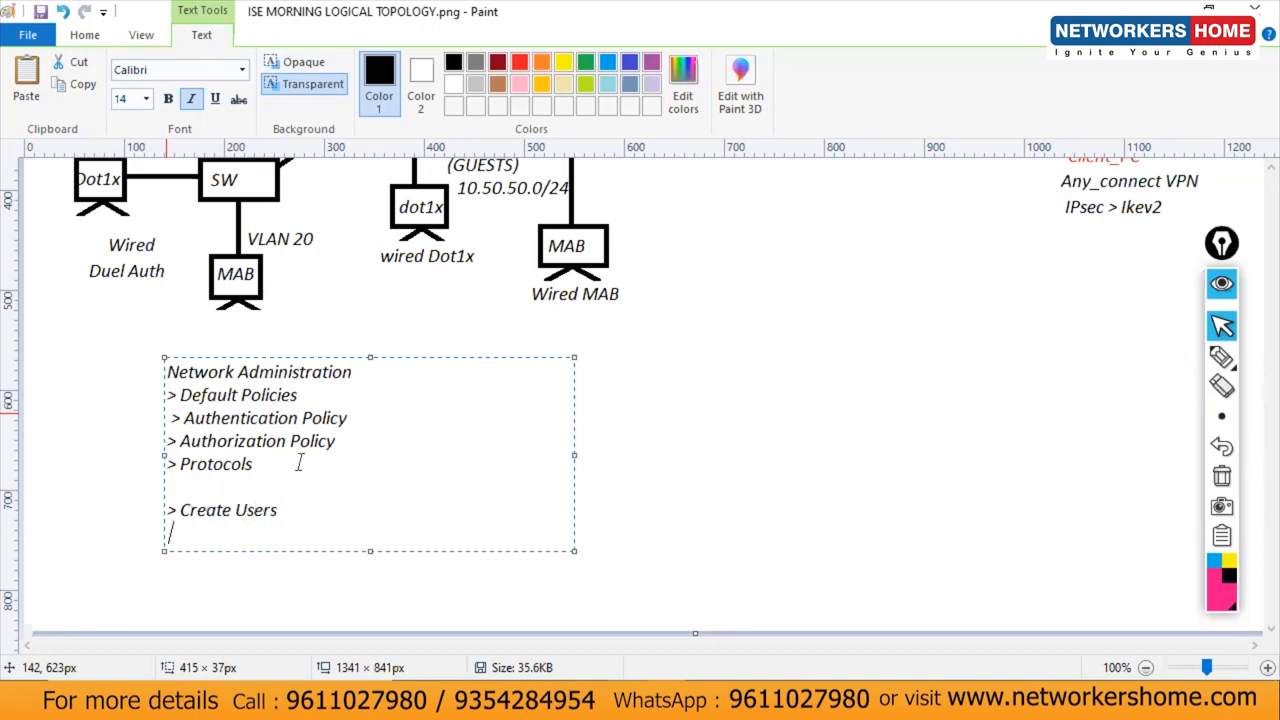
key("BackSpace")
key("BackSpace")
key("BackSpace")
key("BackSpace")
key("BackSpace")
type("identity>Iden")
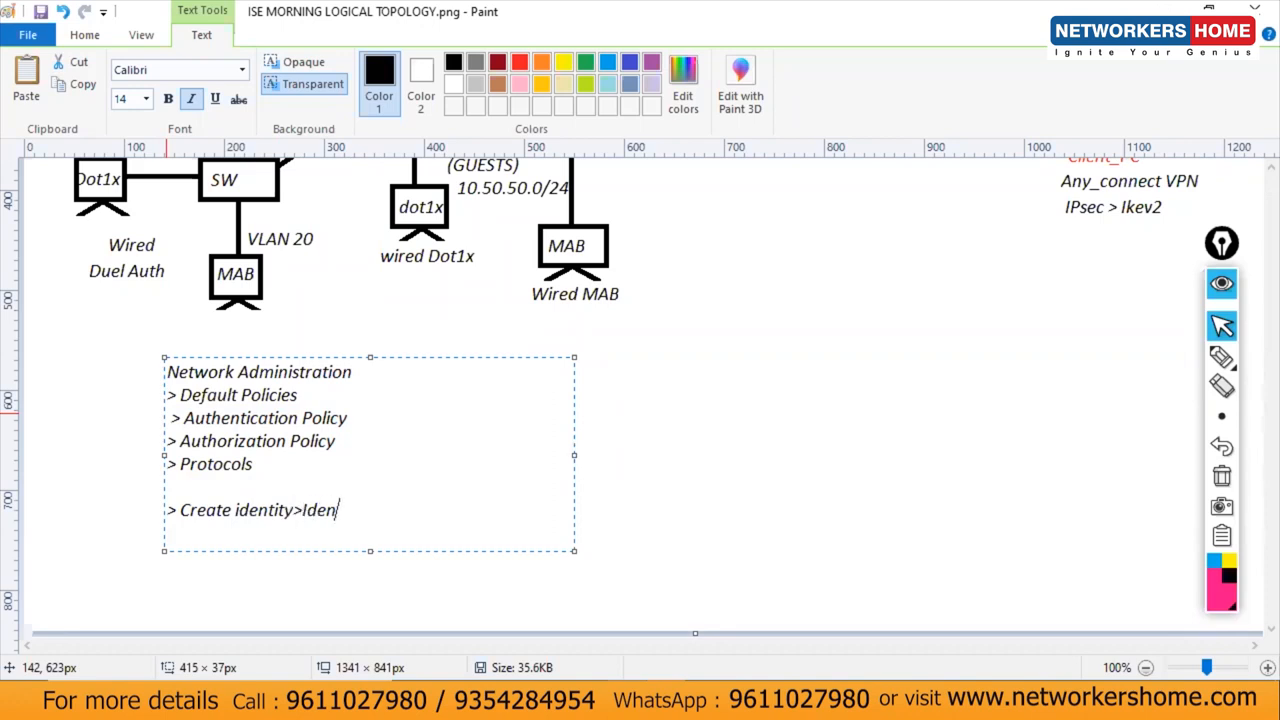
type("tity Grou")
key("BackSpace")
type("up>")
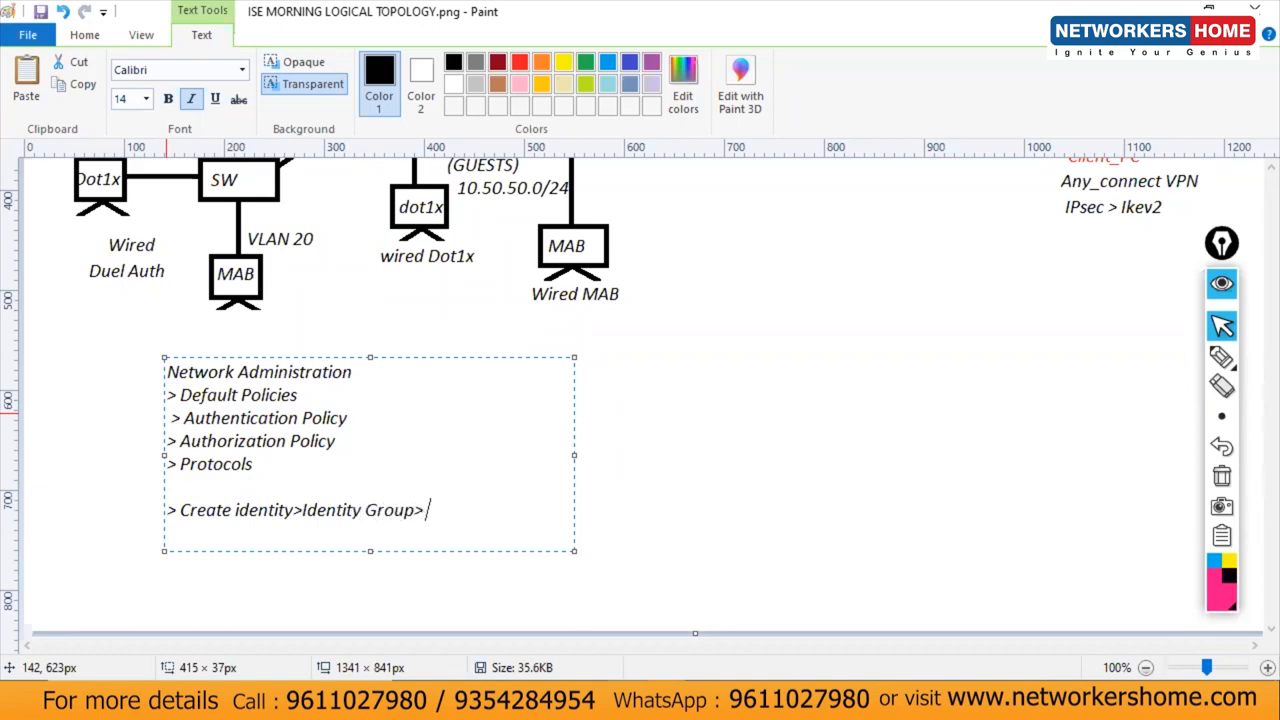
type(" Group devices")
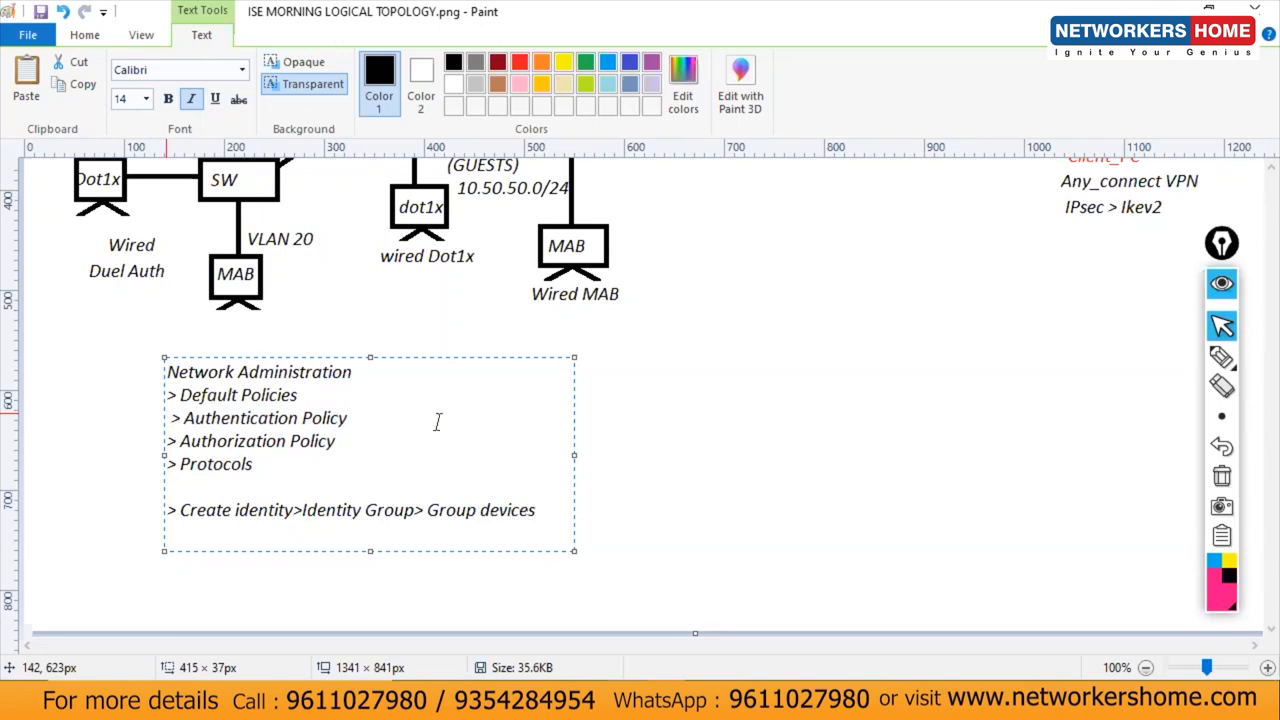
left_click_drag(574, 453, 823, 479)
type("& locations")
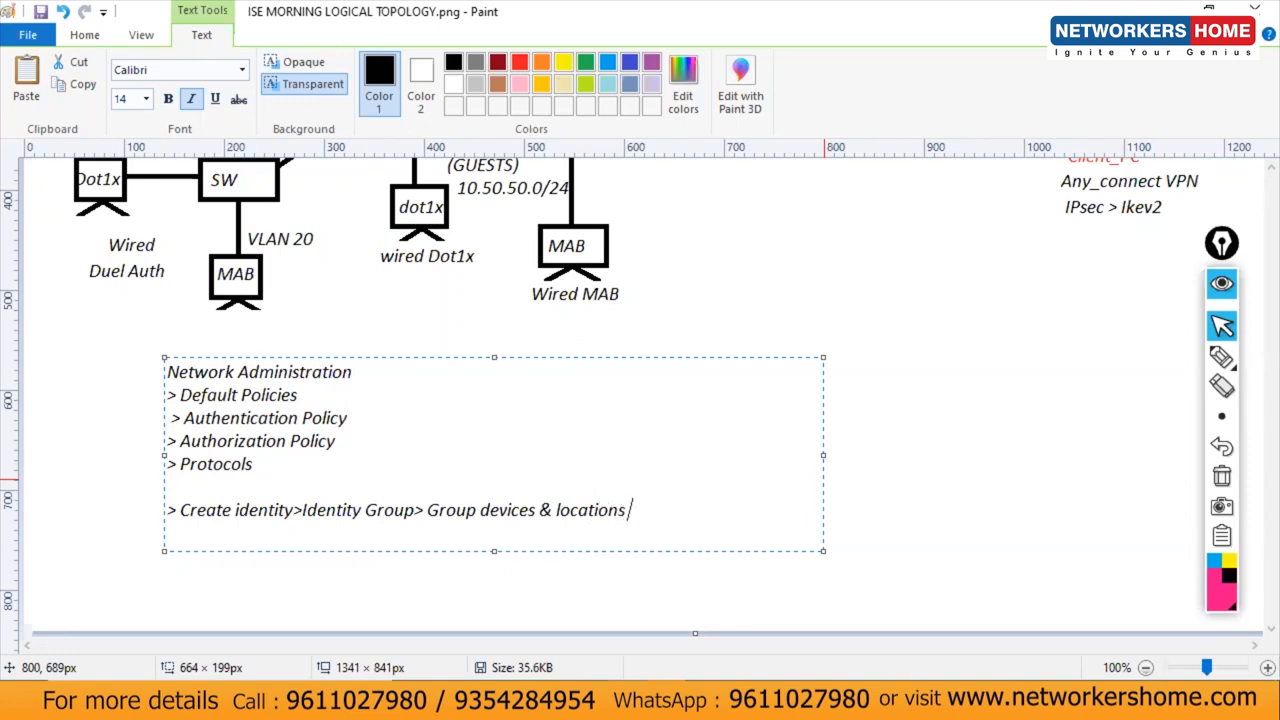
Step: Add the line '> Default System Password Policy, Identity Password Policy'
key("Return")
type("> System Password")
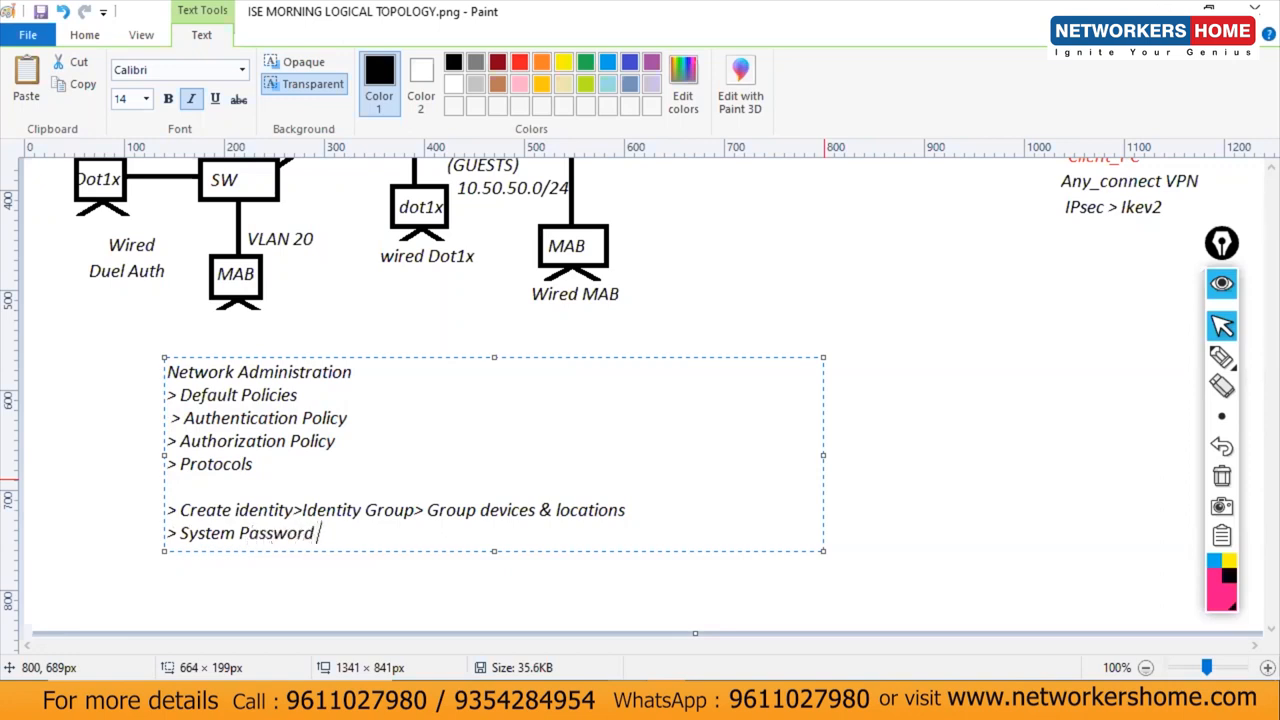
type(" Policy , Identi")
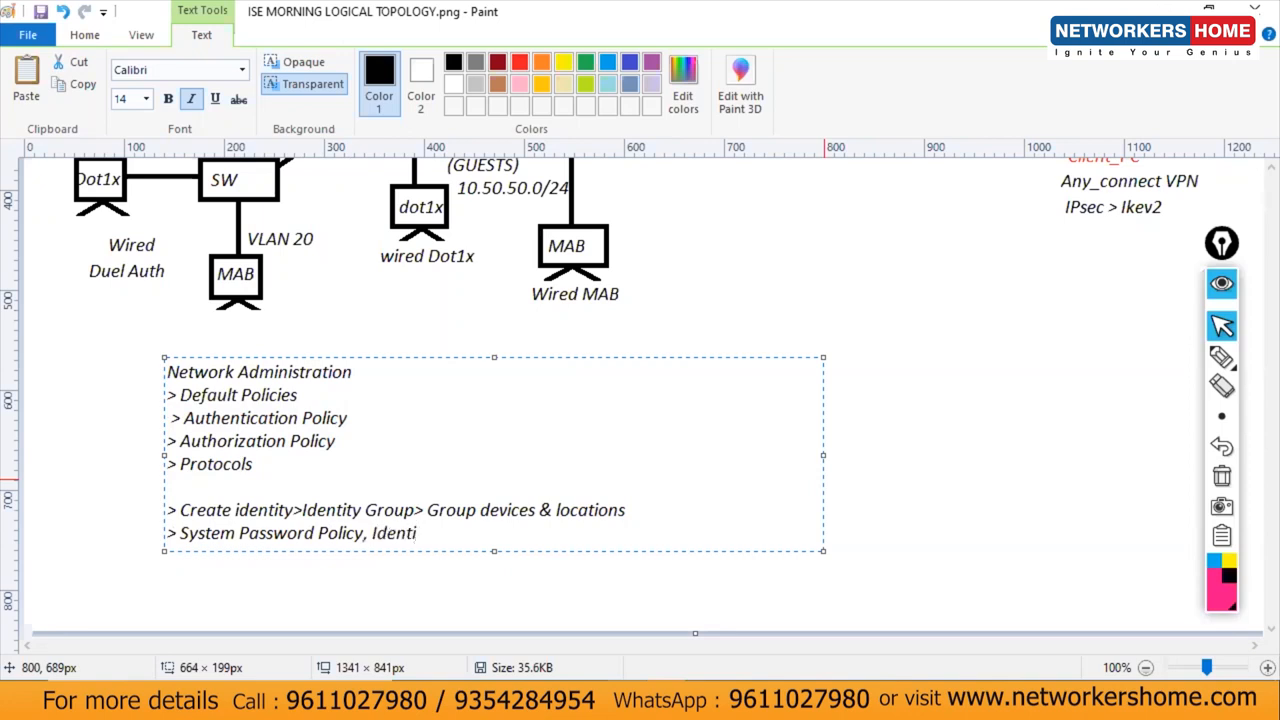
type("ty Passowrd")
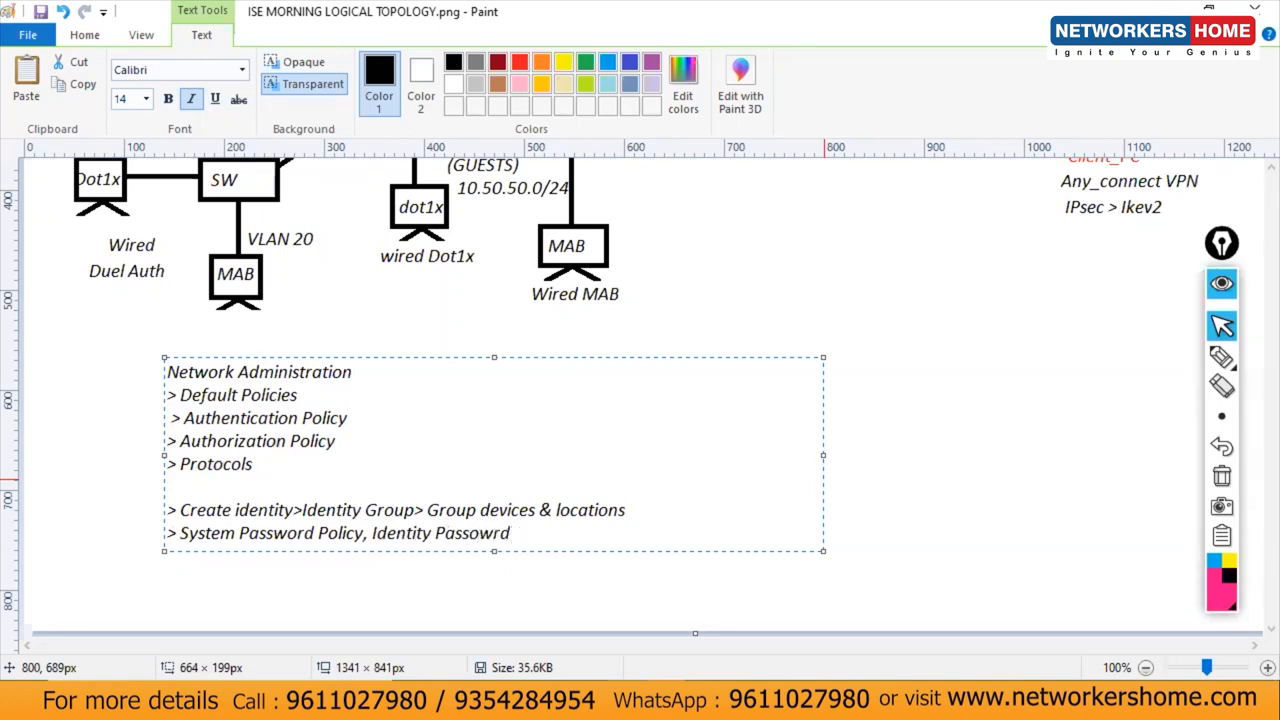
key("BackSpace")
key("BackSpace")
key("BackSpace")
key("BackSpace")
key("BackSpace")
type("word Policy")
left_click(178, 532)
type("Default")
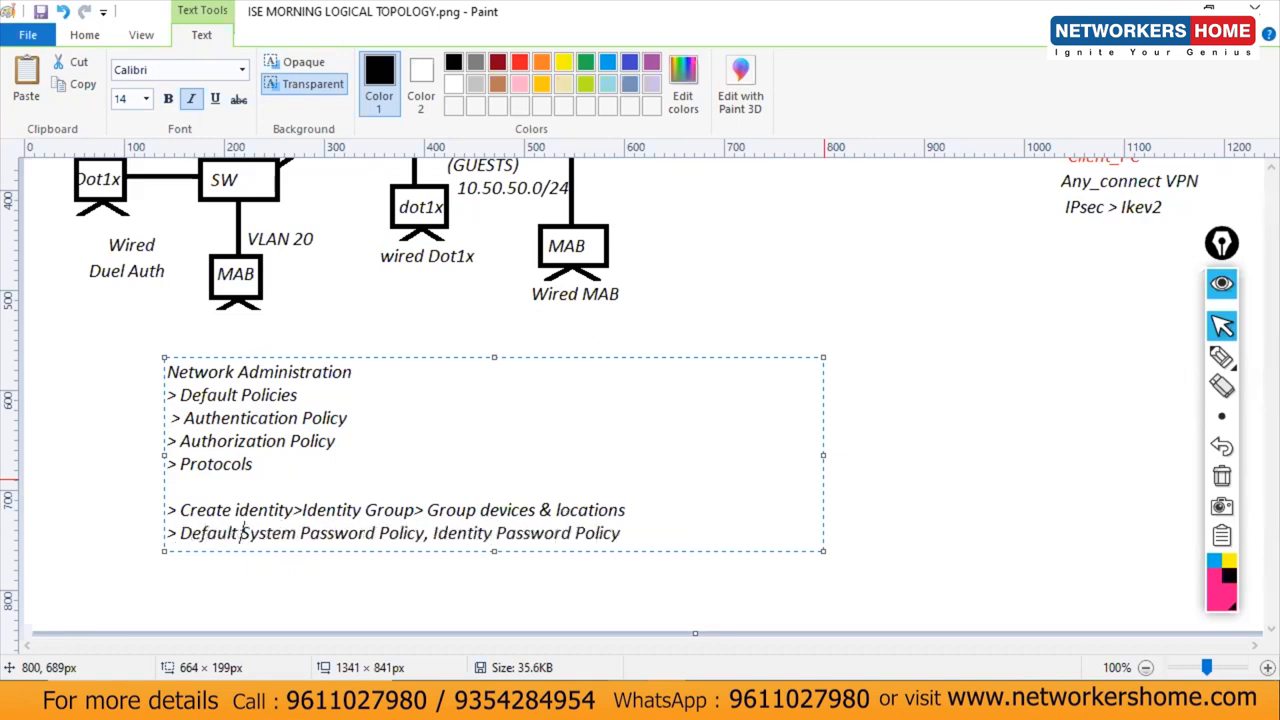
Step: Add '> How to change pasword through CLI' as the last line and commit the text
left_click(635, 532)
key("Return")
type(">")
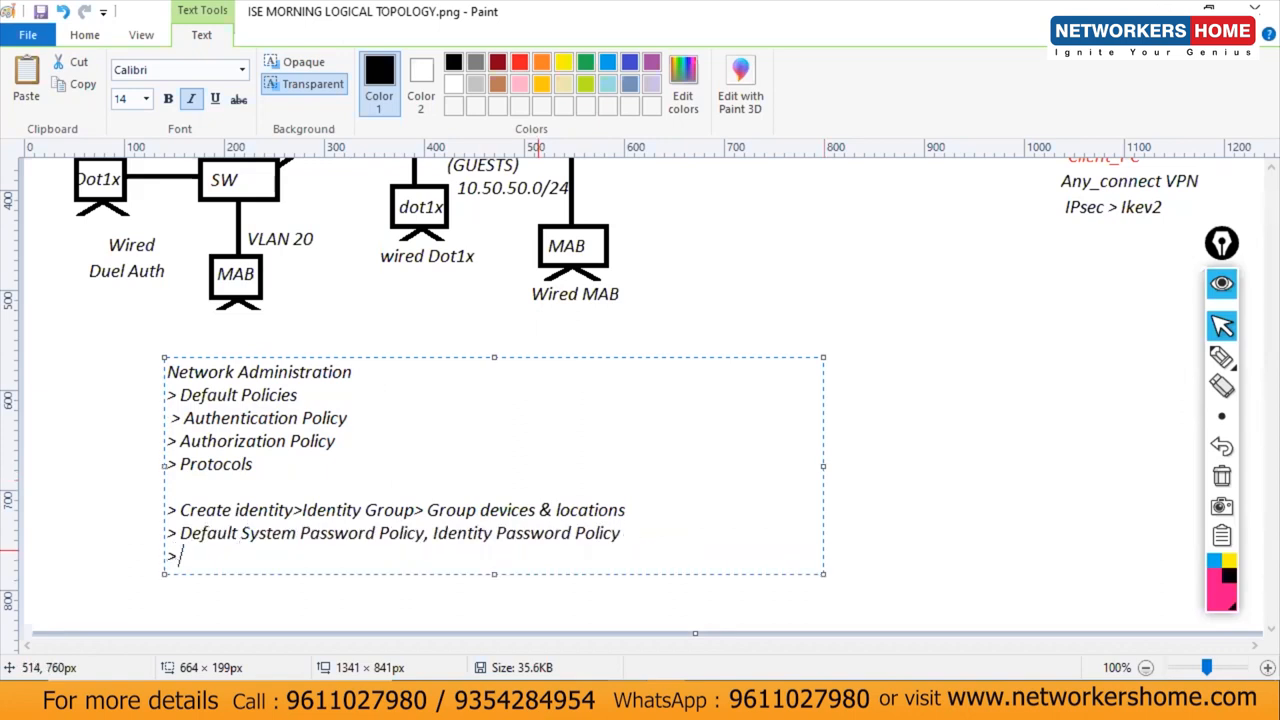
type(" How to change pasword ")
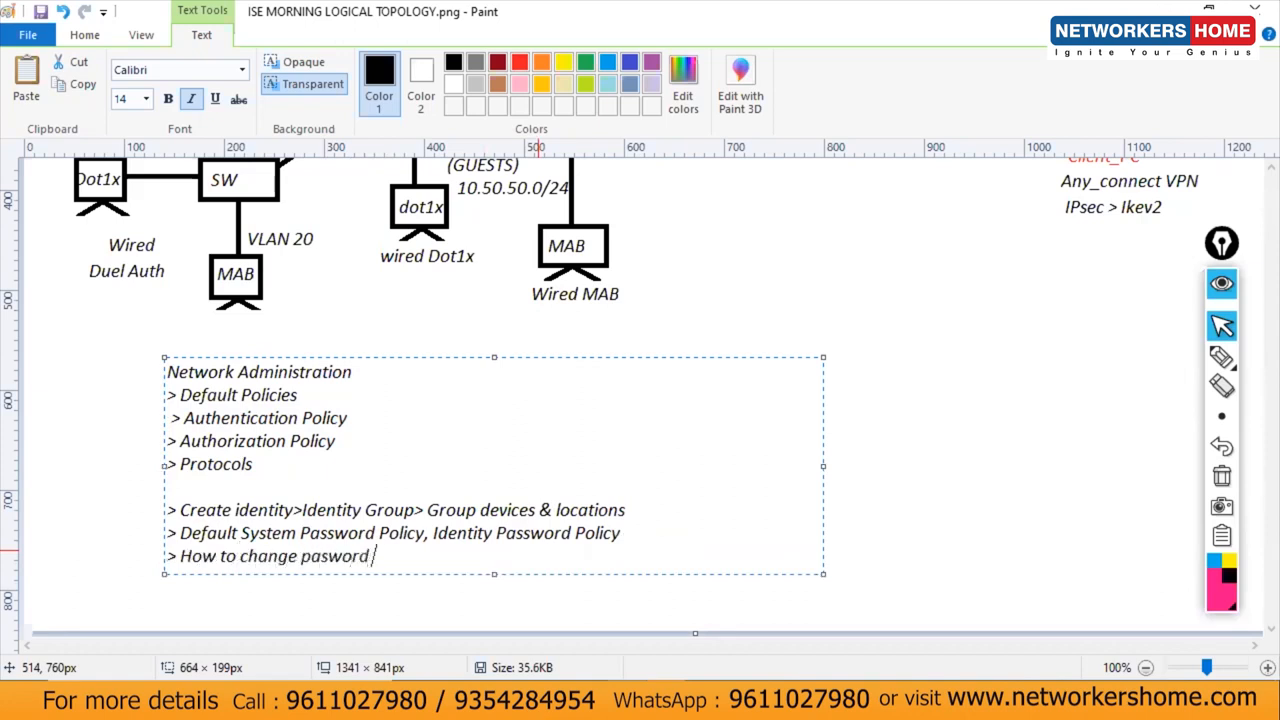
type("through CLI")
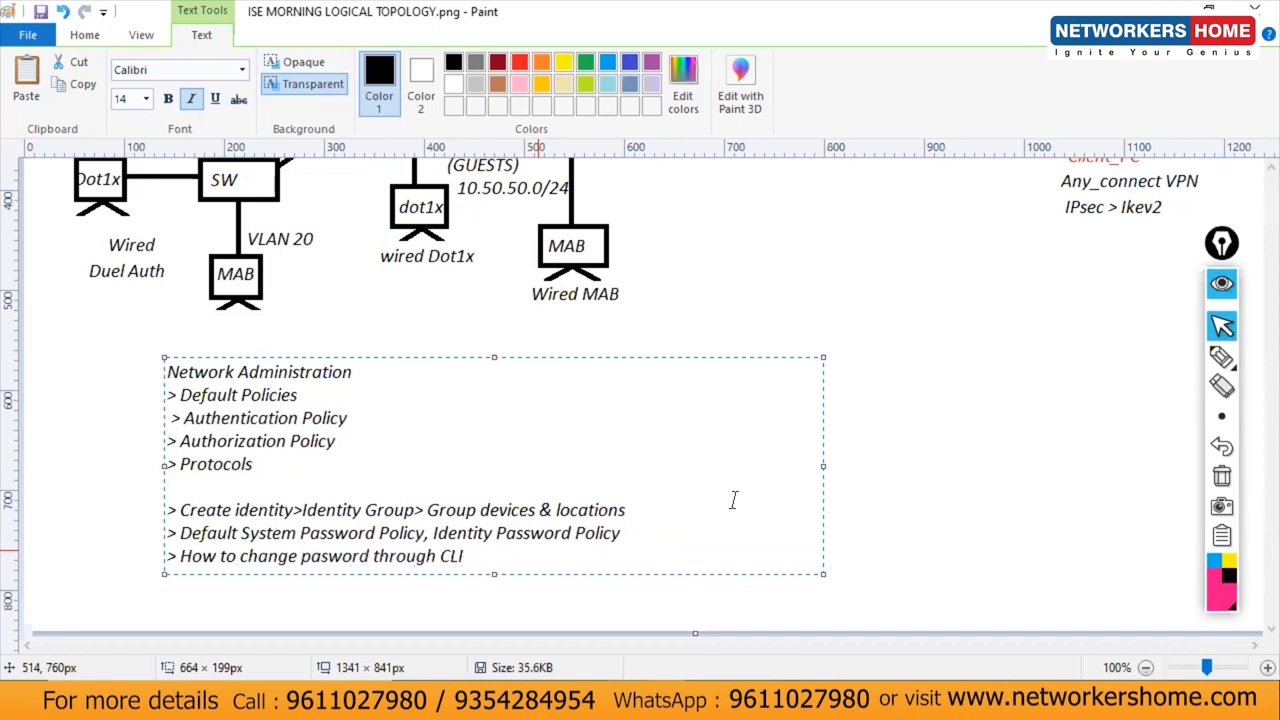
left_click(946, 495)
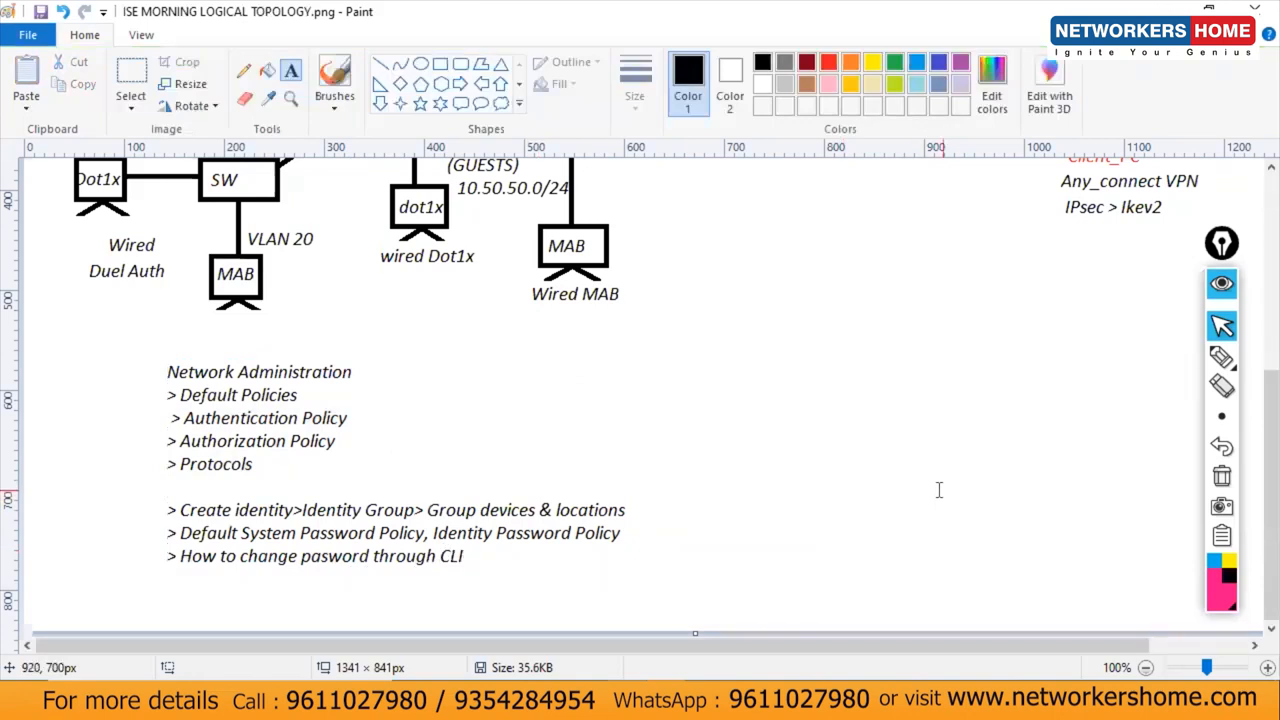
Step: Commit the task list text and draw a vertical black divider line to its right
left_click_drag(132, 350, 737, 585)
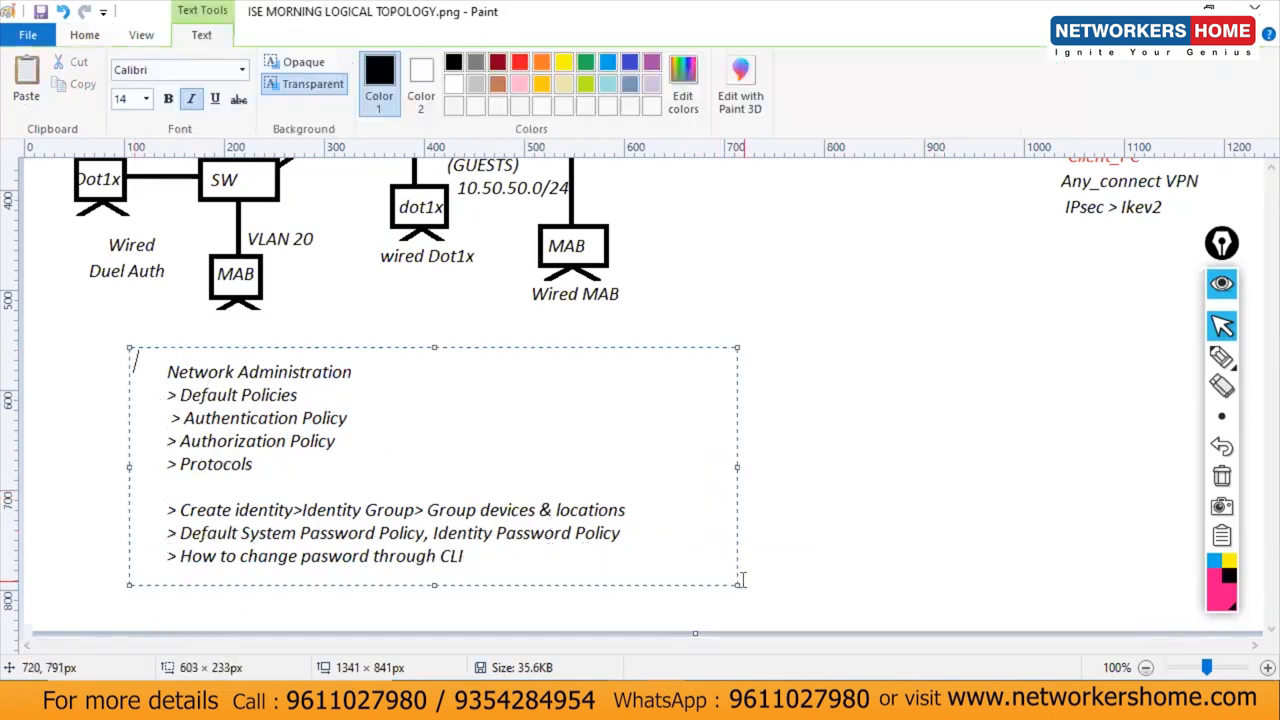
left_click(951, 510)
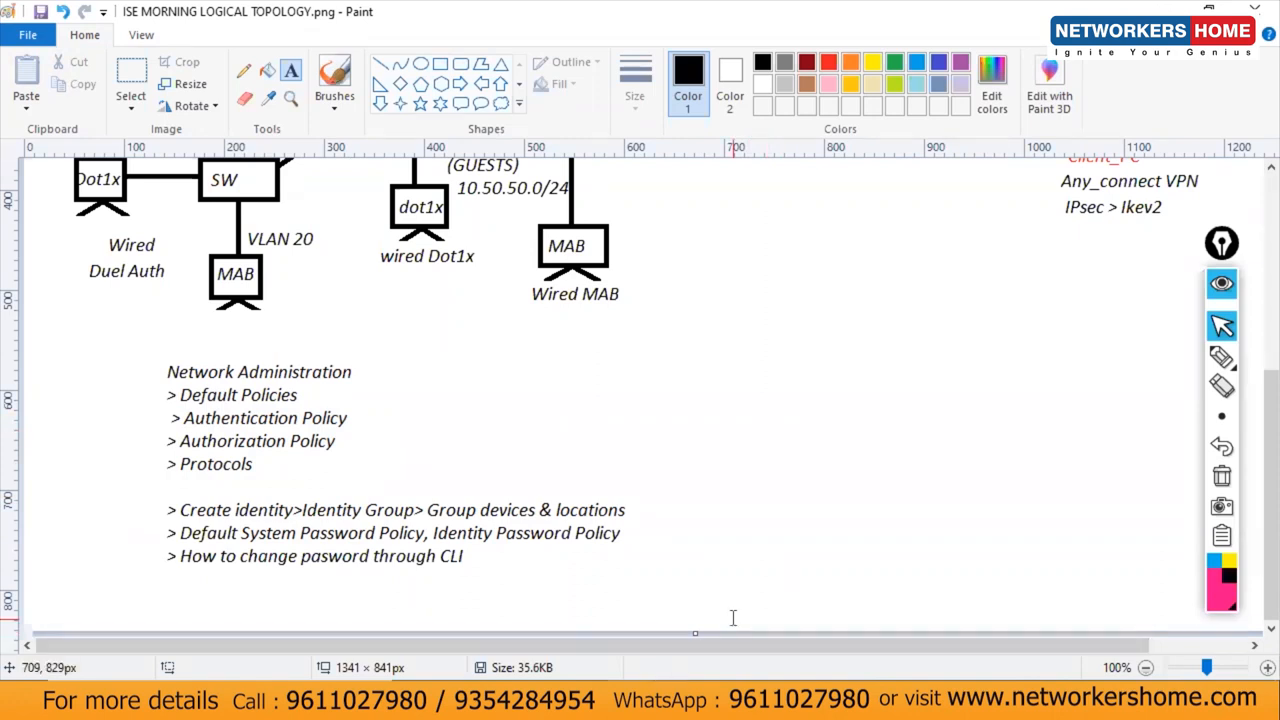
left_click(380, 63)
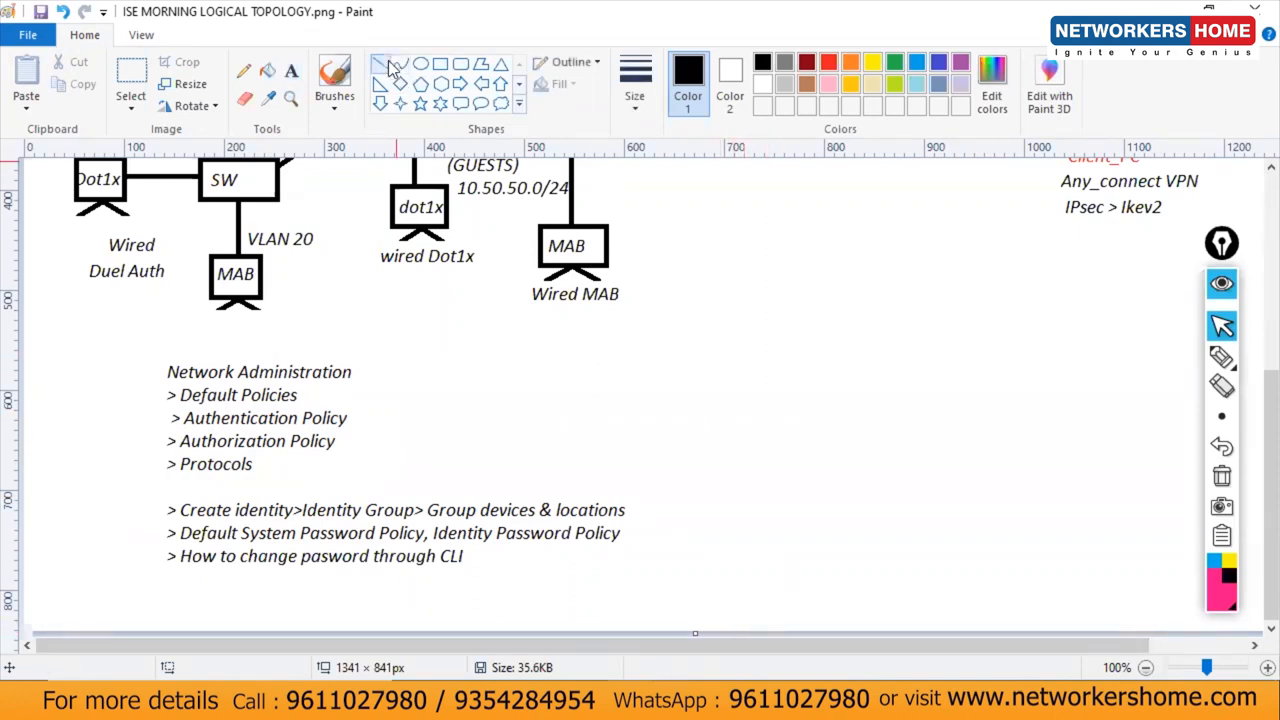
left_click_drag(710, 325, 710, 606)
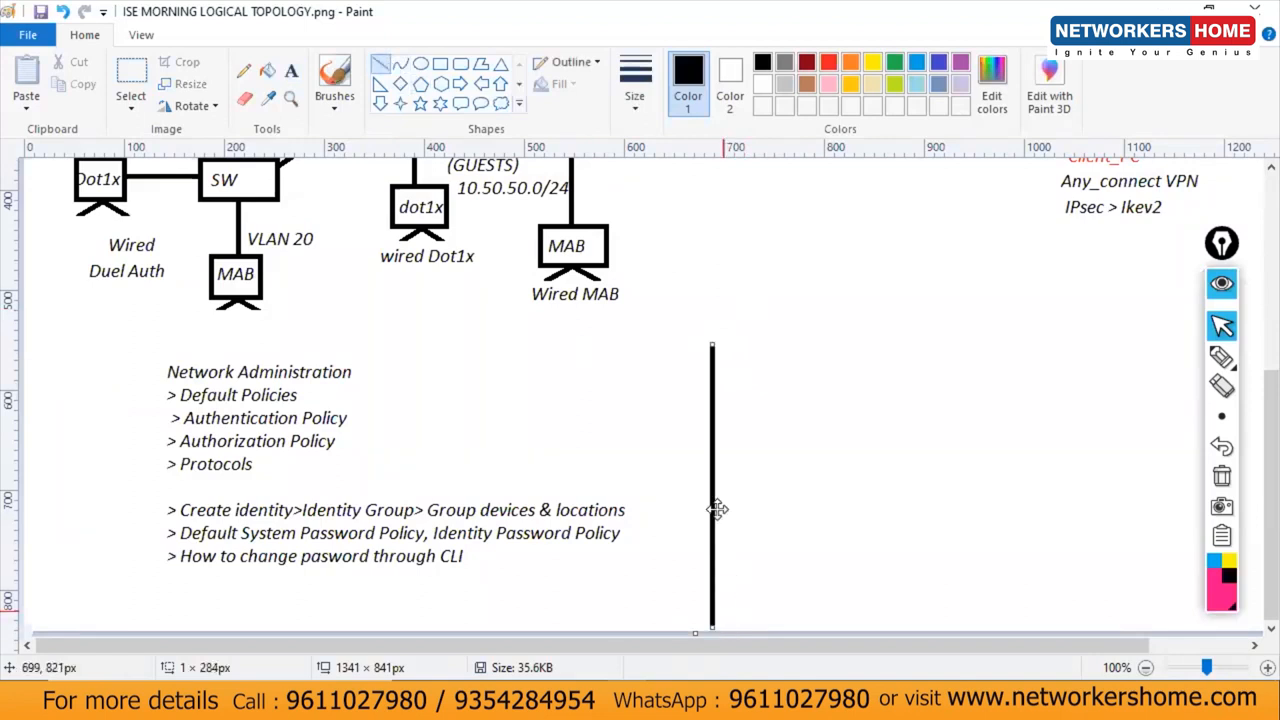
left_click(291, 71)
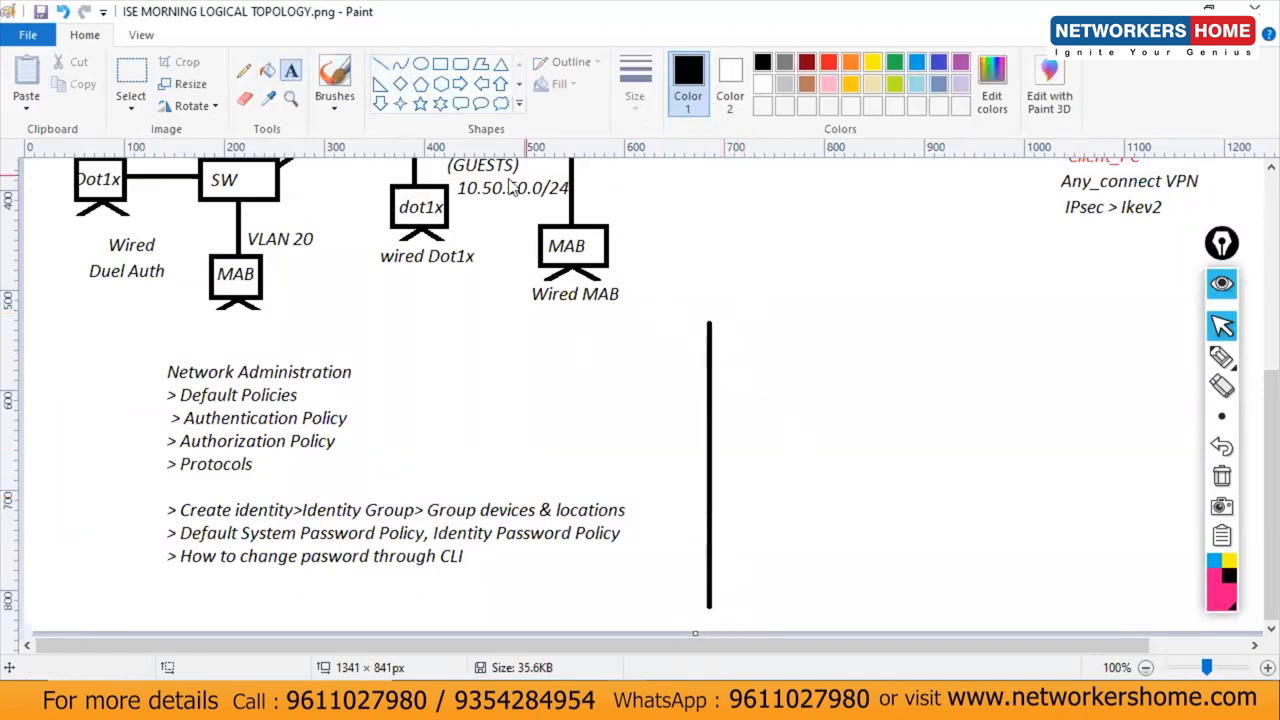
left_click(736, 315)
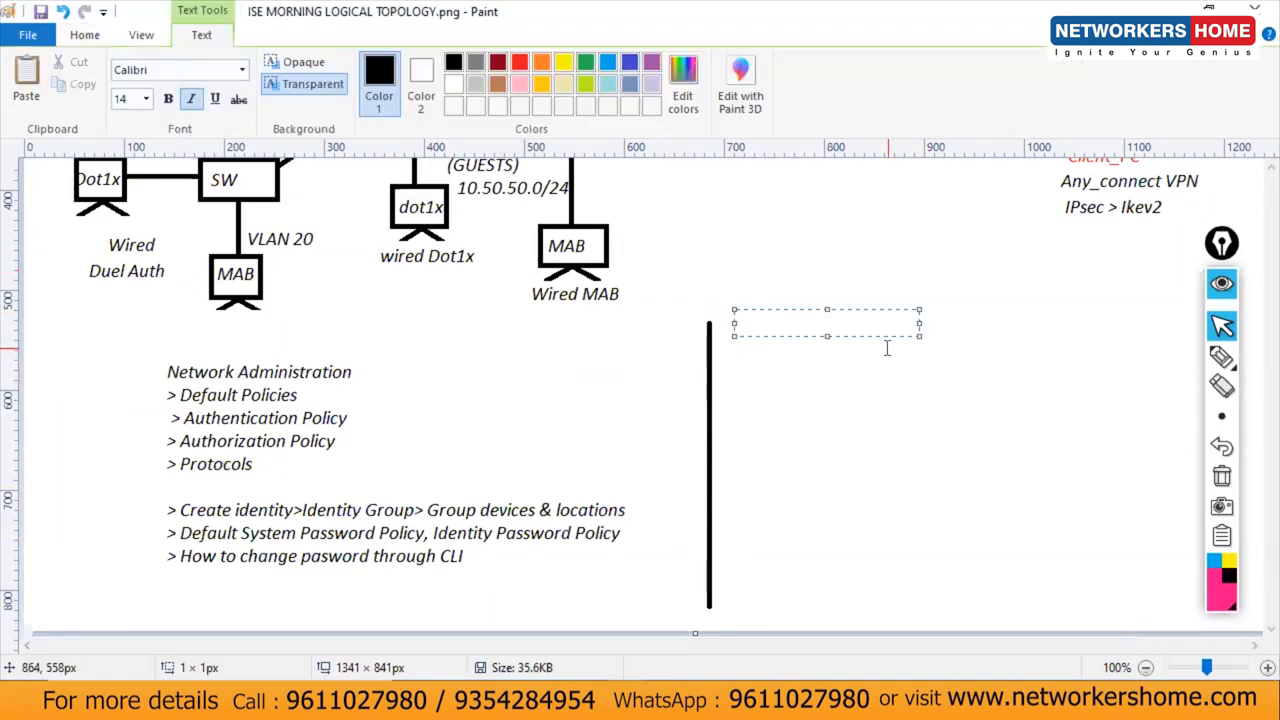
Step: Type '> Wired dot1x with default policies' to the right of the divider, widening the box
type("> WIred")
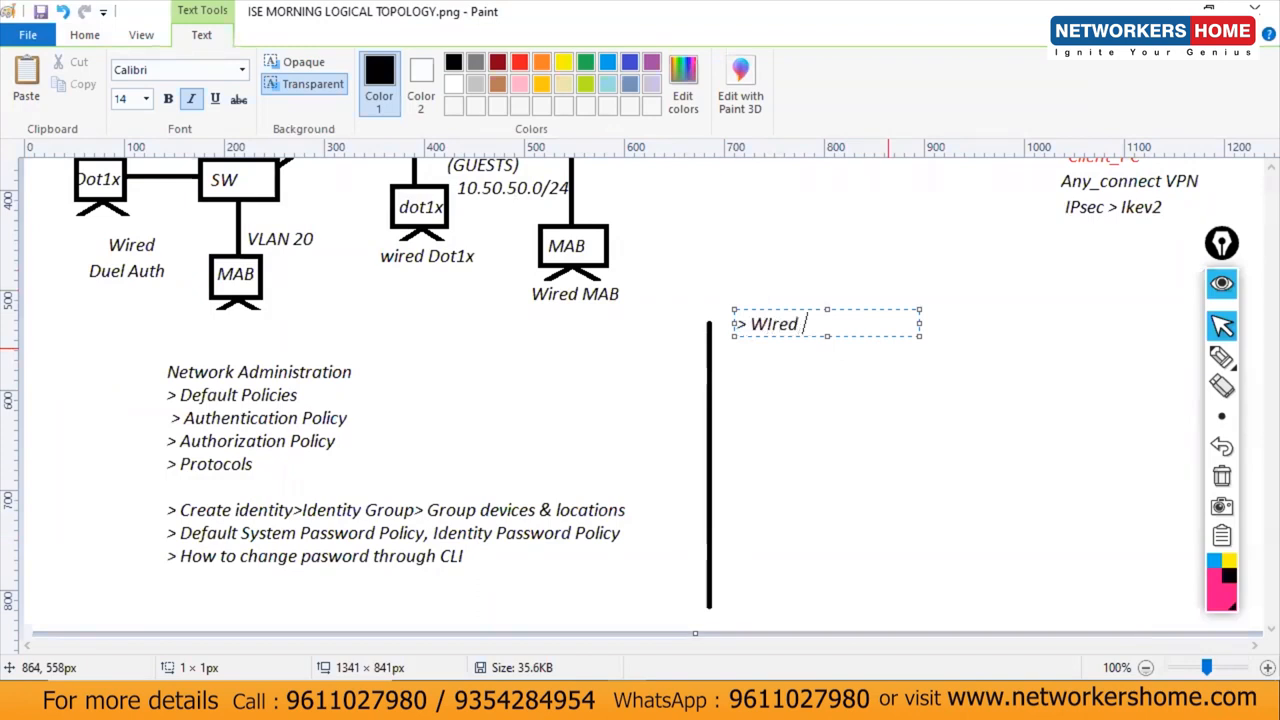
key("BackSpace")
key("Left")
key("Left")
key("Left")
key("BackSpace")
type("i")
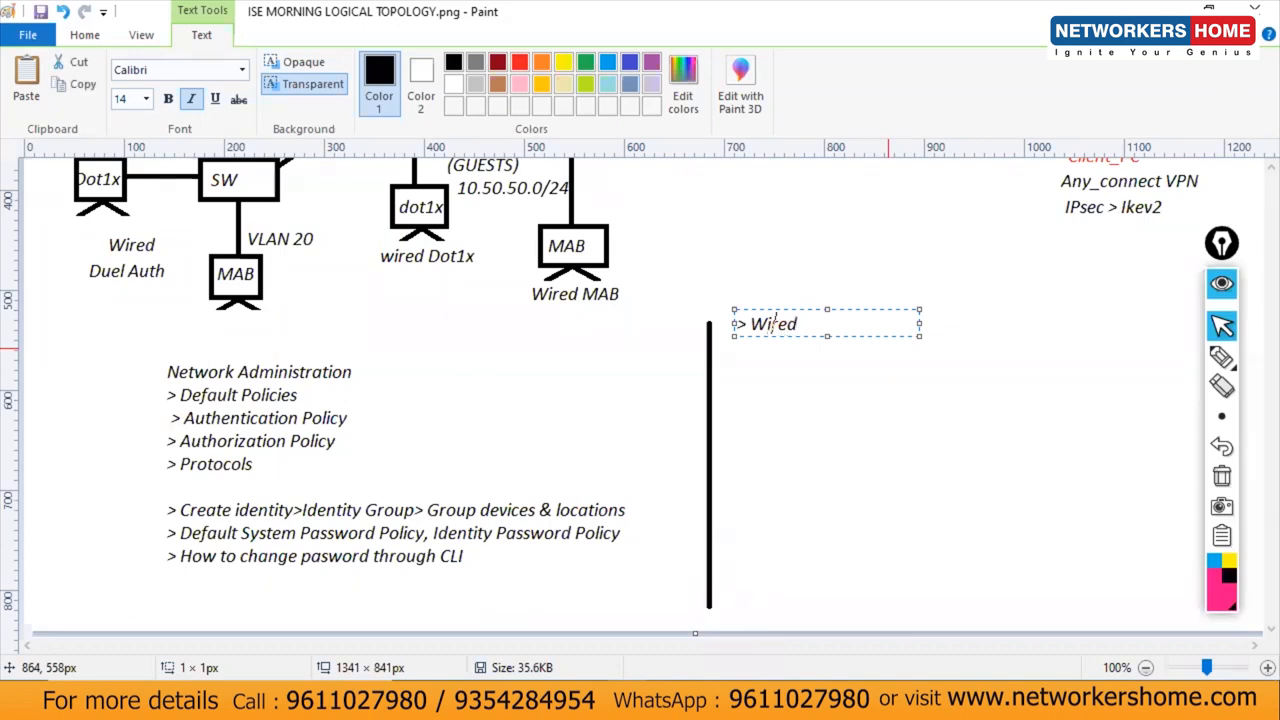
key("End")
type("do")
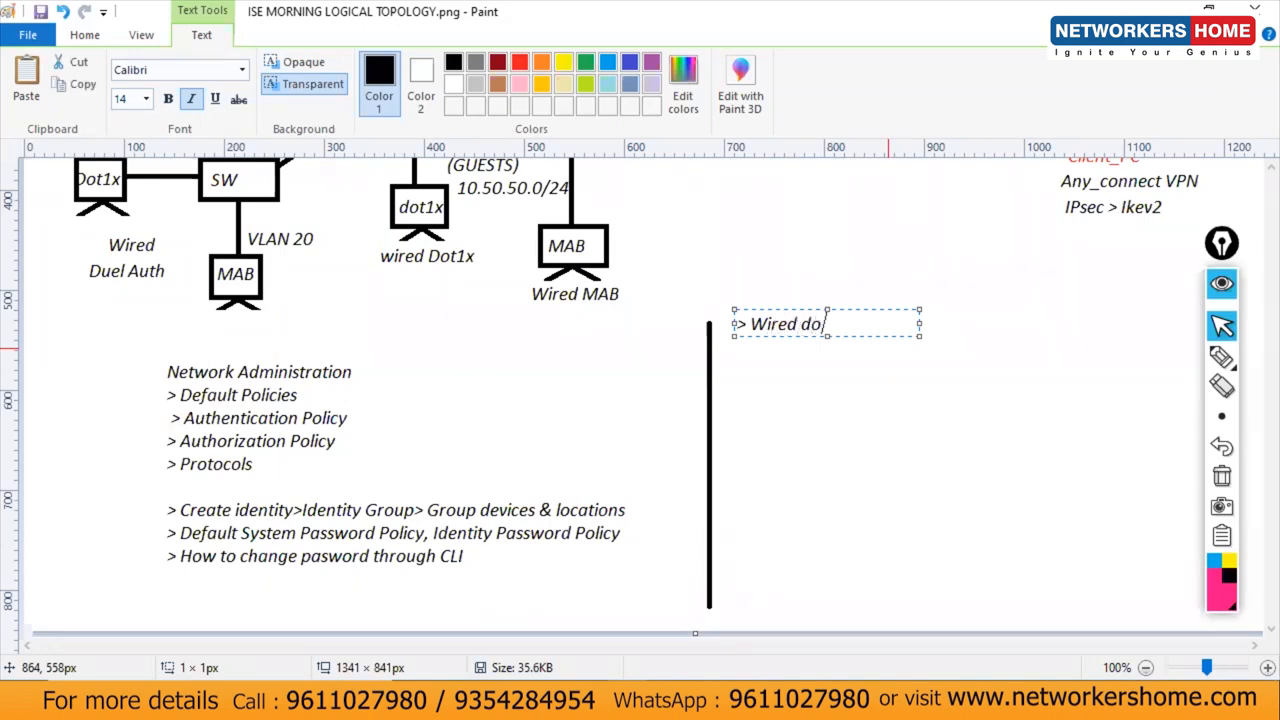
type("t1z")
type("x")
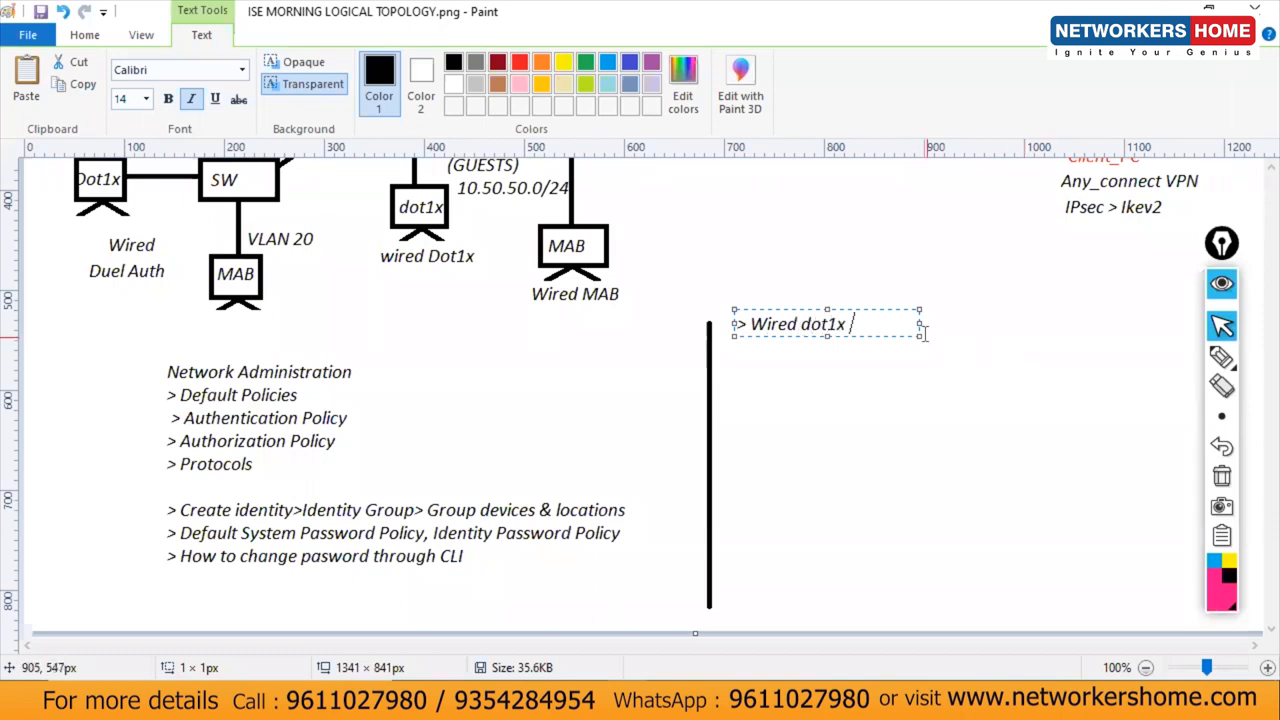
left_click_drag(918, 326, 1105, 322)
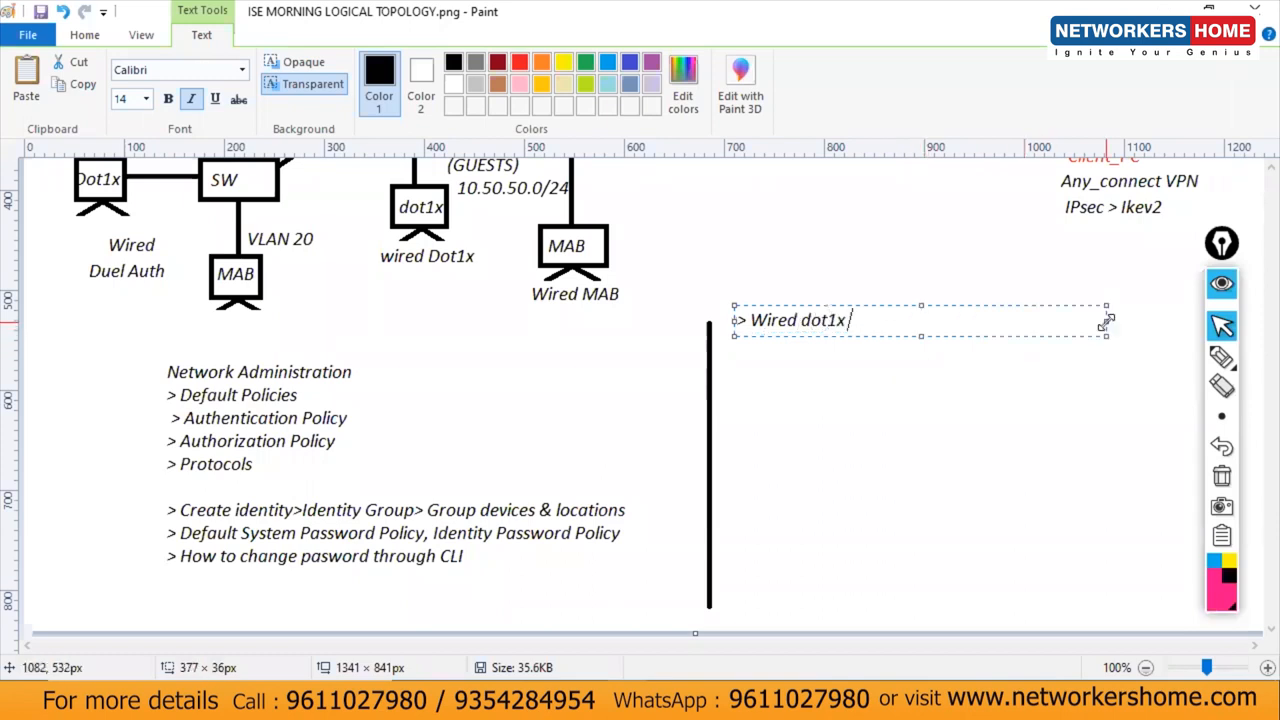
type("with de")
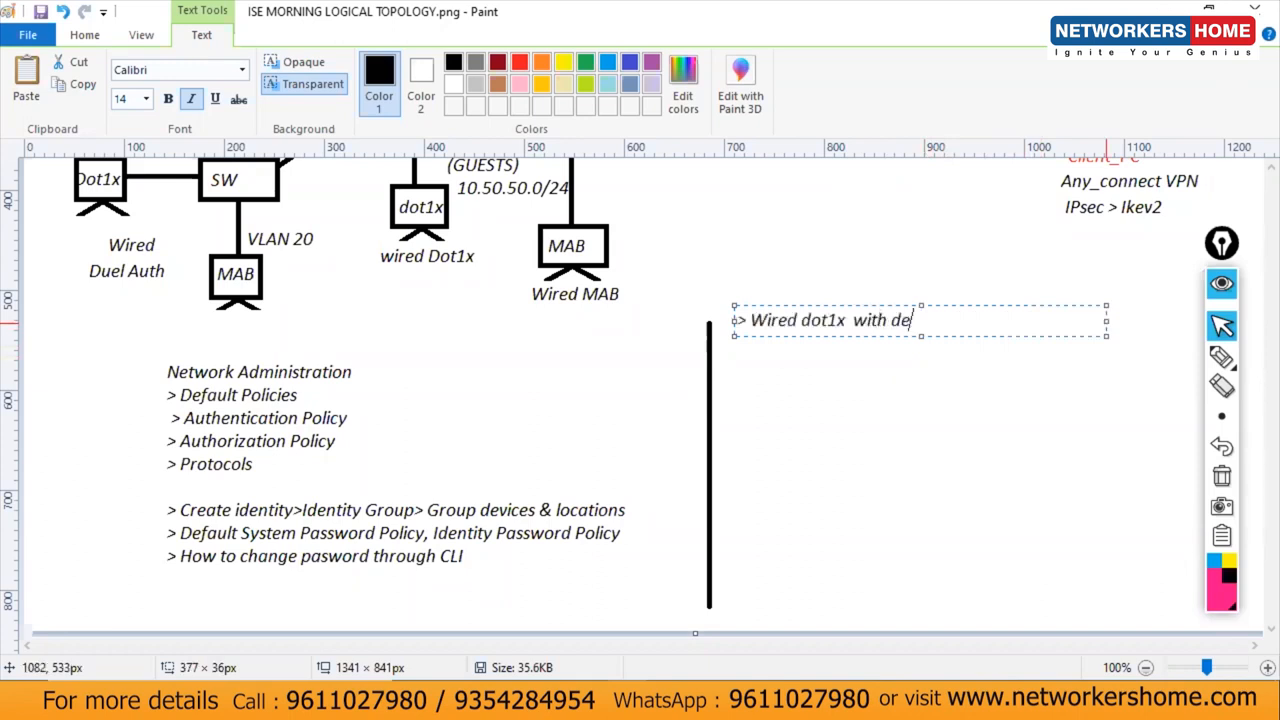
type("fault po")
type("licies")
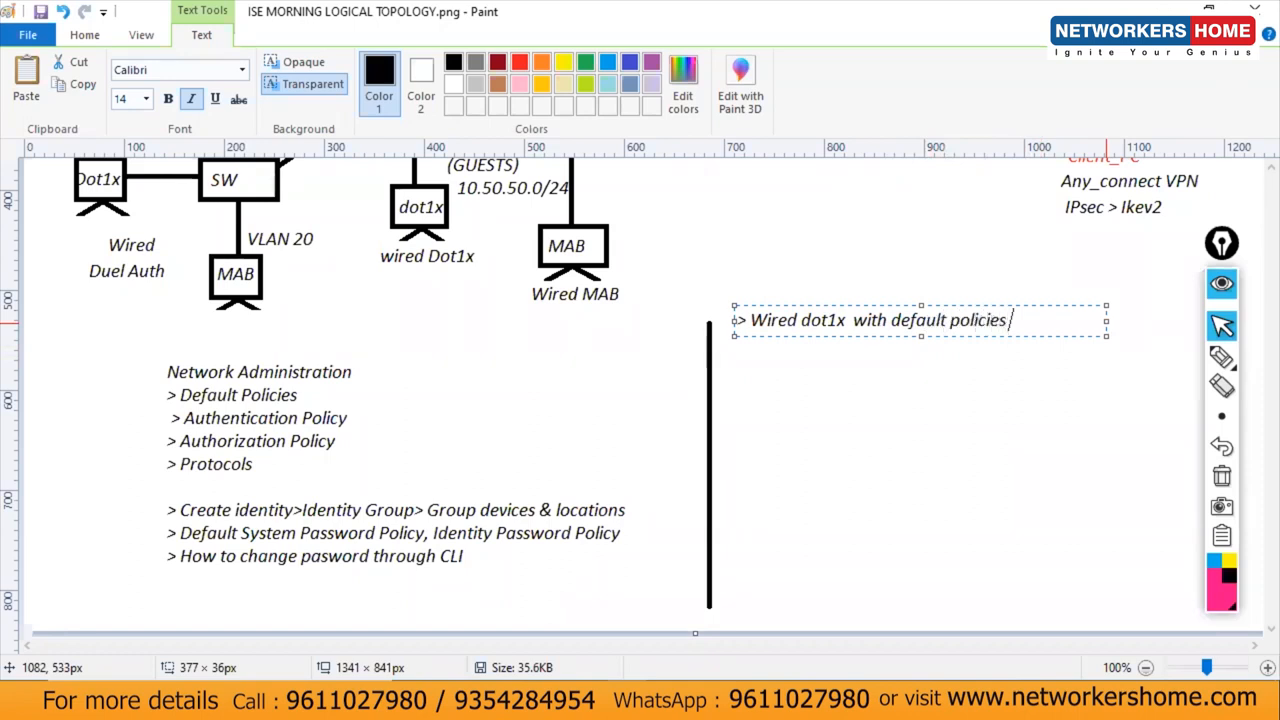
key("Return")
Step: Add '> Wired dot1x with custom Policies' by reusing the copied 'Wired dot1x with' phrase
type(">")
left_click_drag(891, 321, 748, 324)
key("ctrl+c")
left_click(785, 345)
key("ctrl+v")
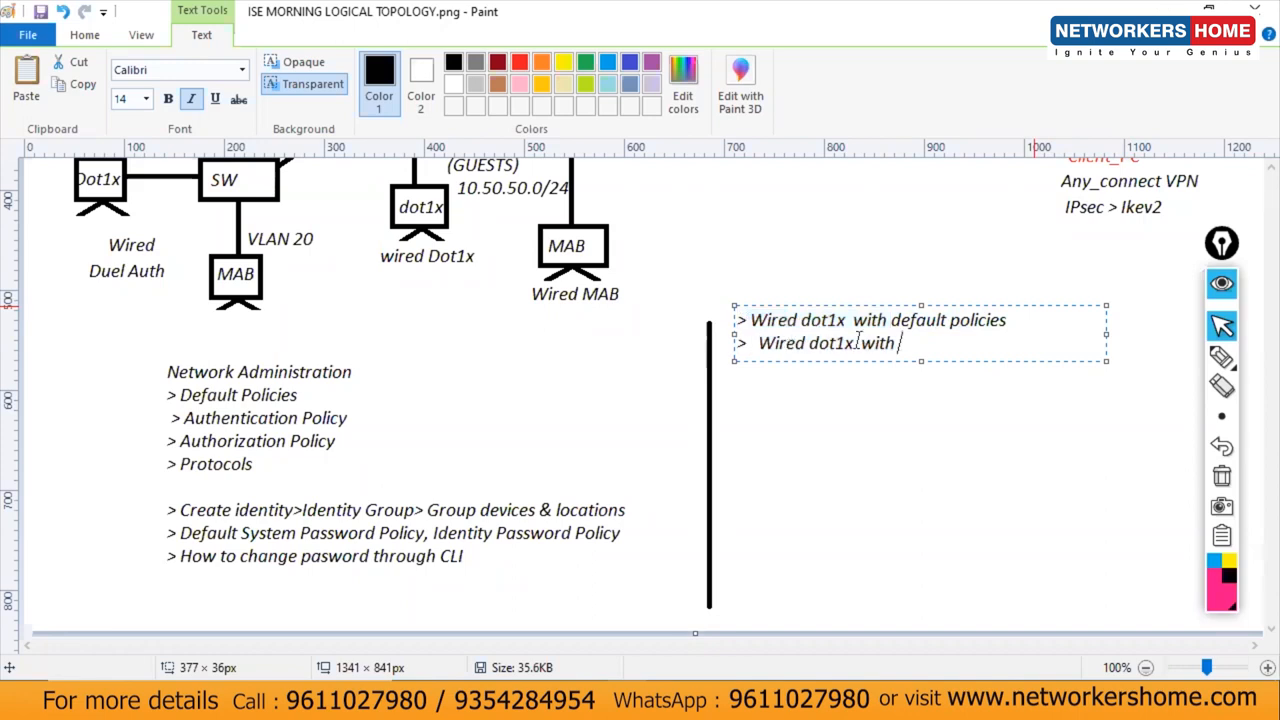
type("custom Policies")
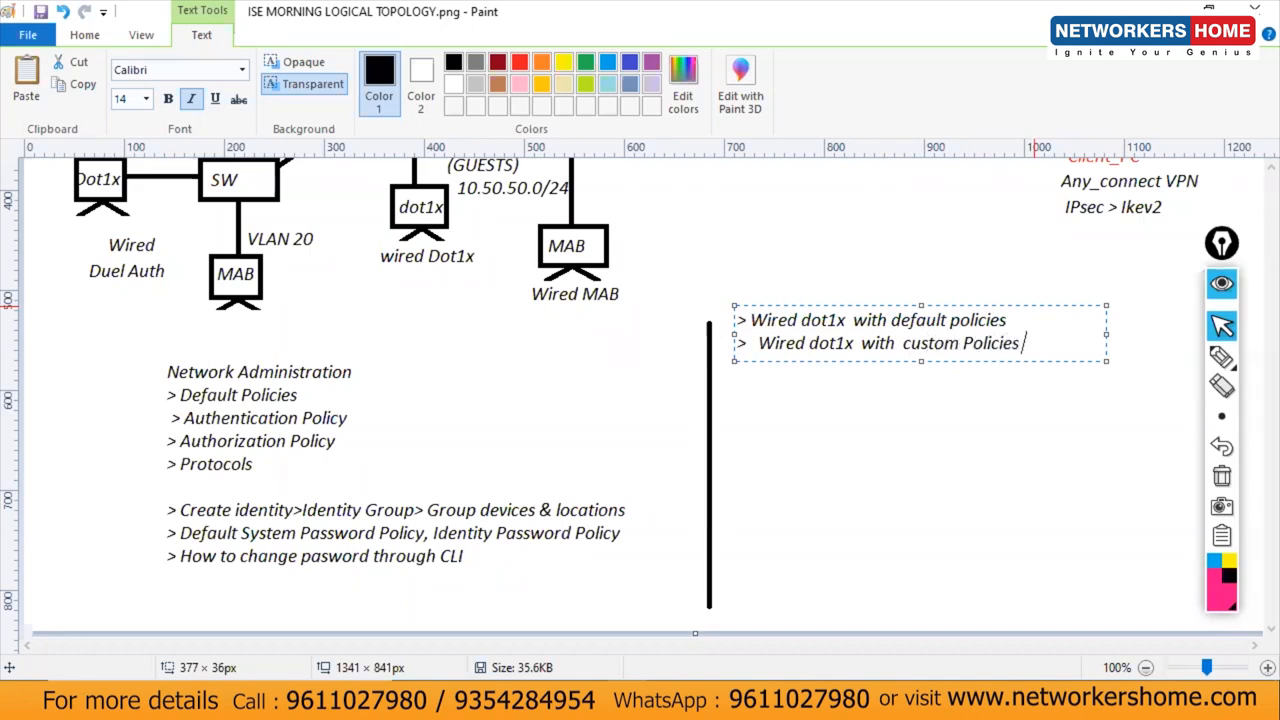
Step: Add '> VLAN TAG' and '> DACL' lines, commit the text, and return to the AD_DNS VM
key("Return")
type("> VL")
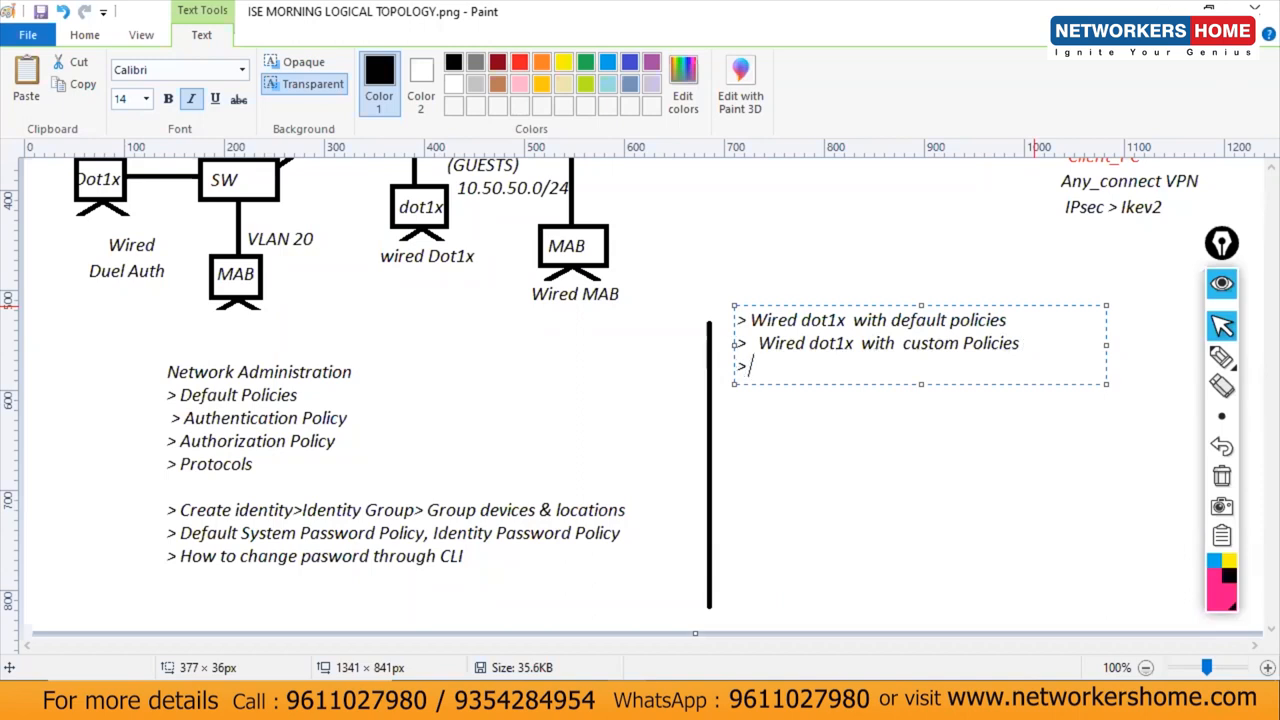
type("AN TAG")
key("Return")
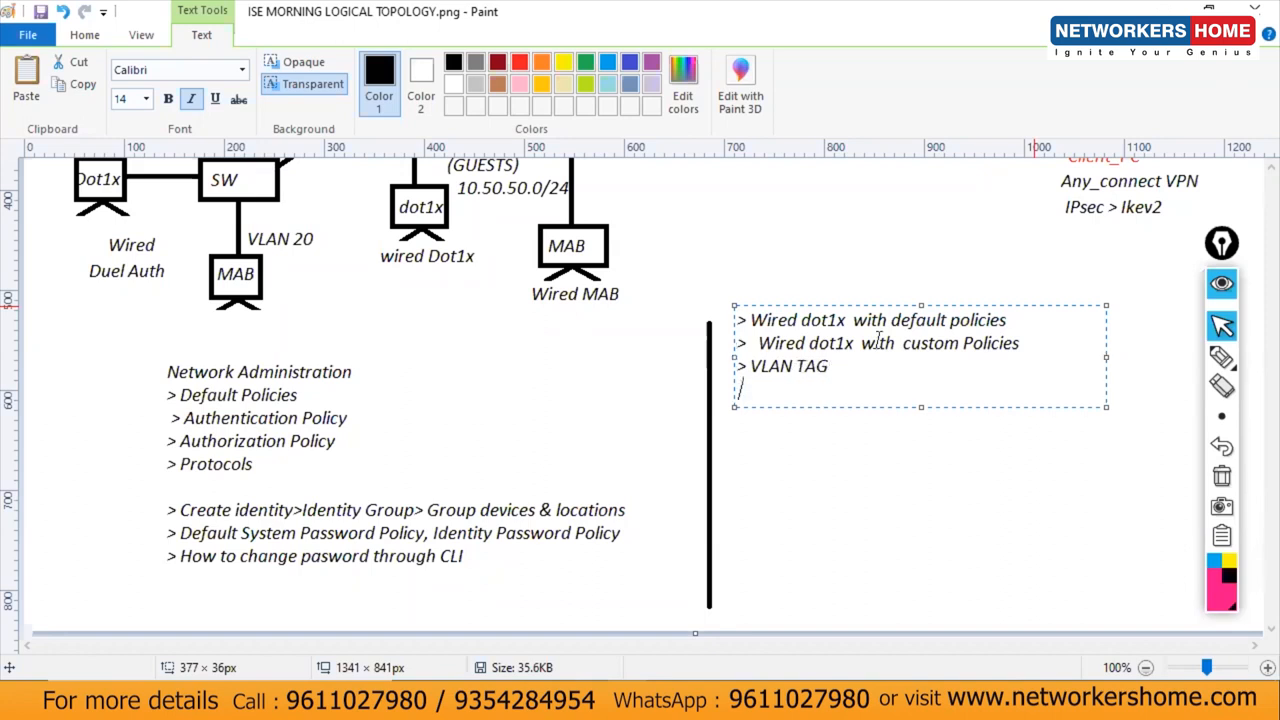
type("> DACL")
left_click(859, 439)
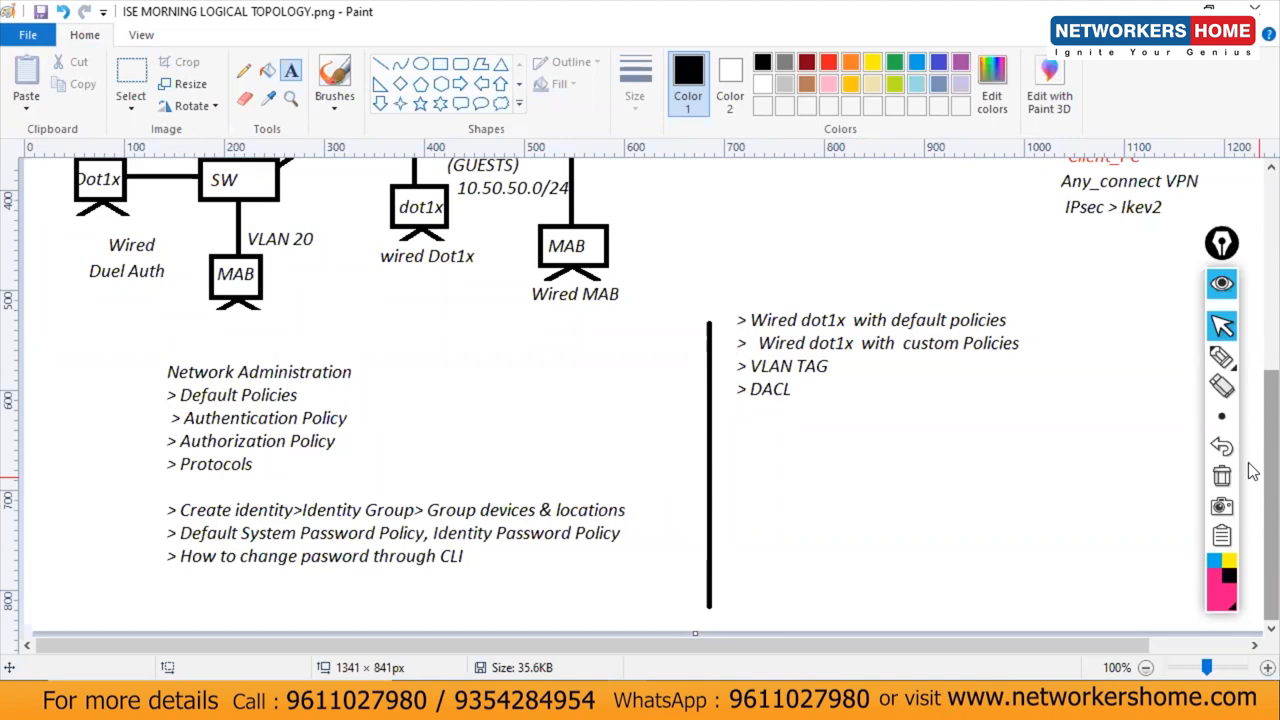
left_click(707, 700)
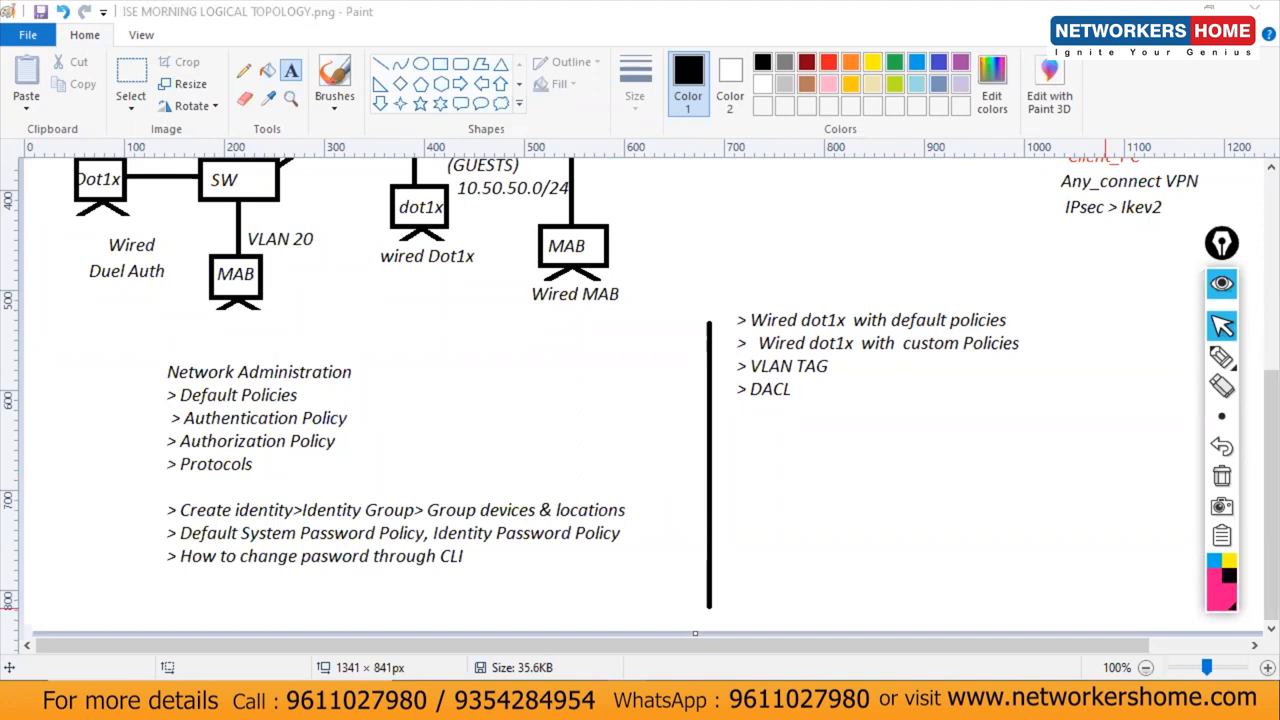
left_click(957, 592)
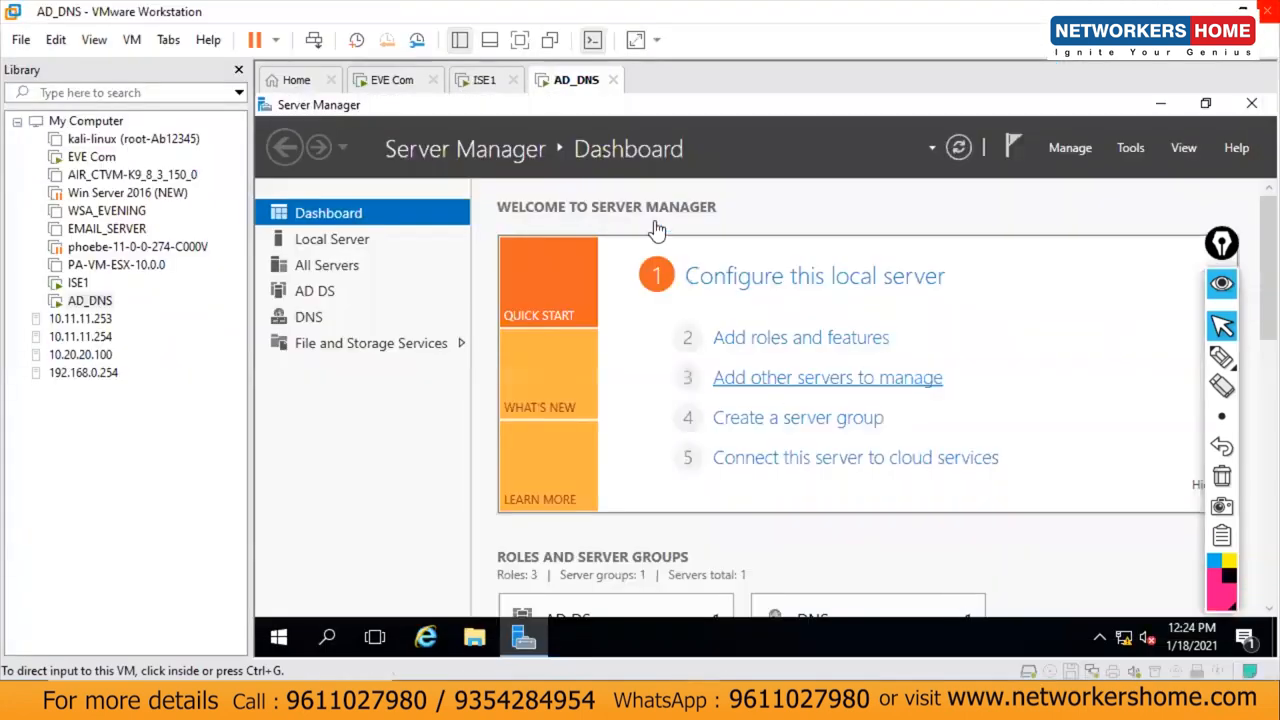
Step: Show the ISE1 console and scroll to its setup output at ISE database priming
left_click(484, 80)
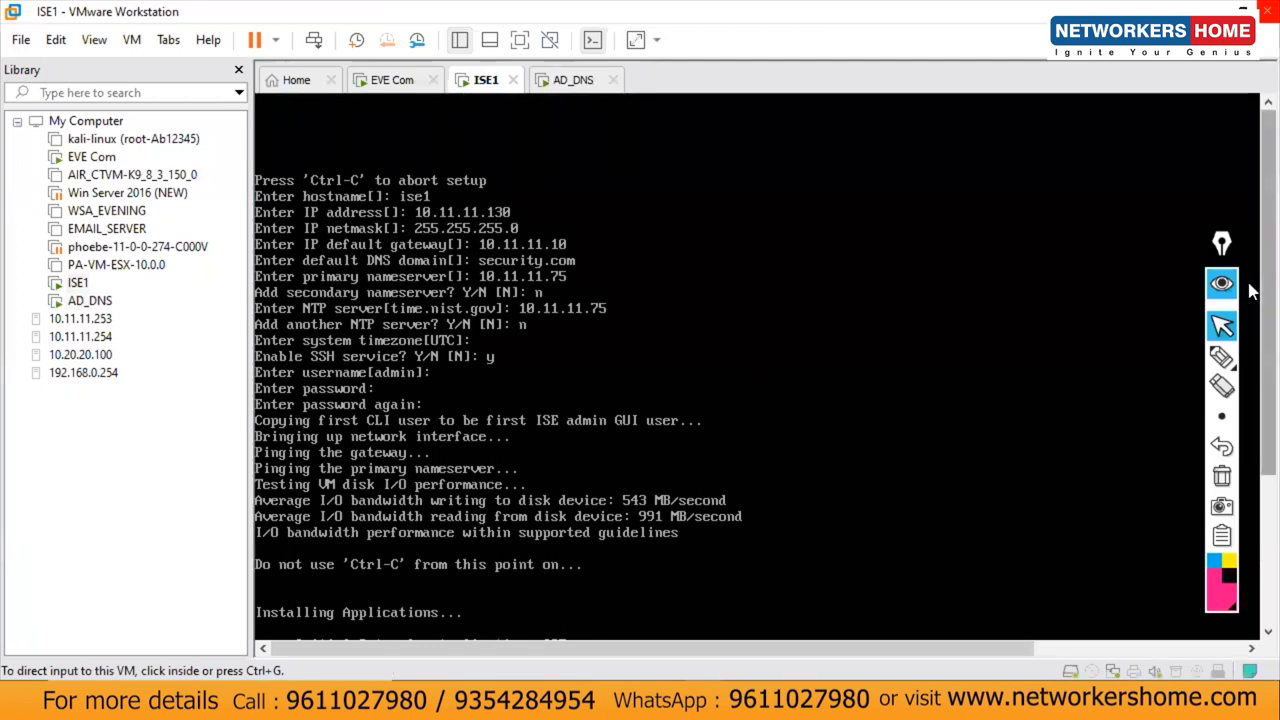
left_click_drag(1262, 282, 1252, 440)
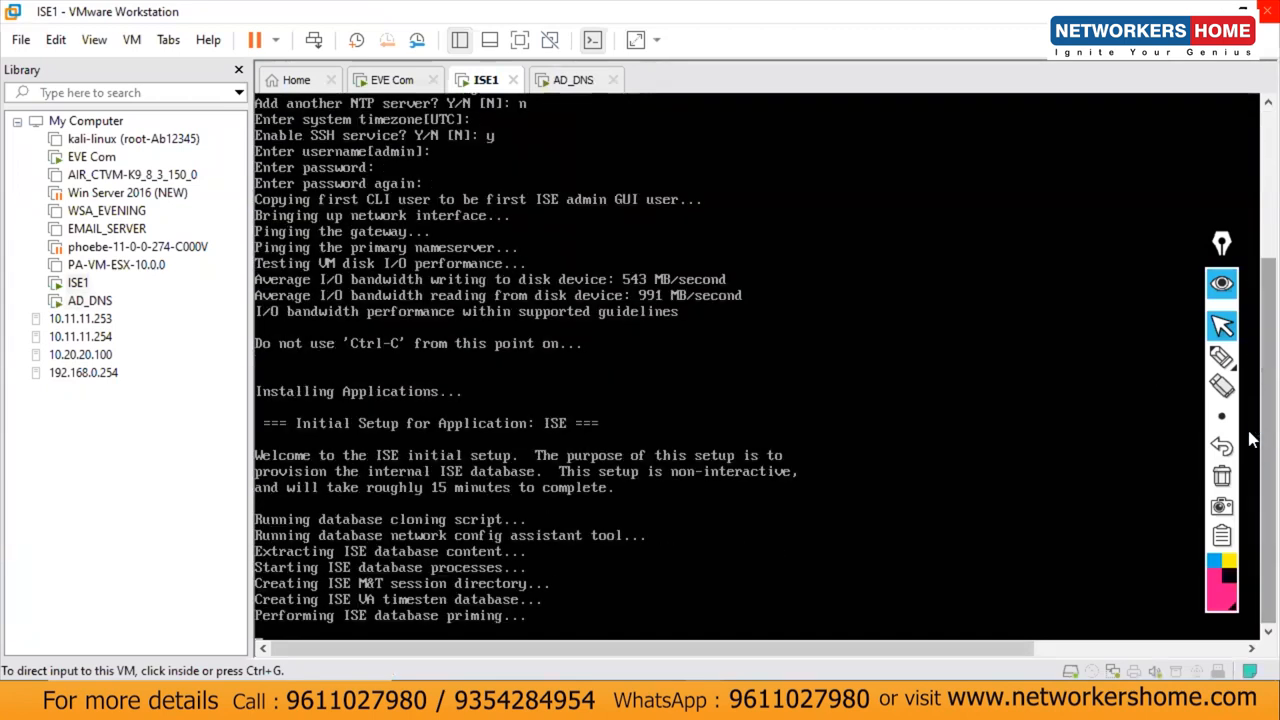
left_click(1228, 413)
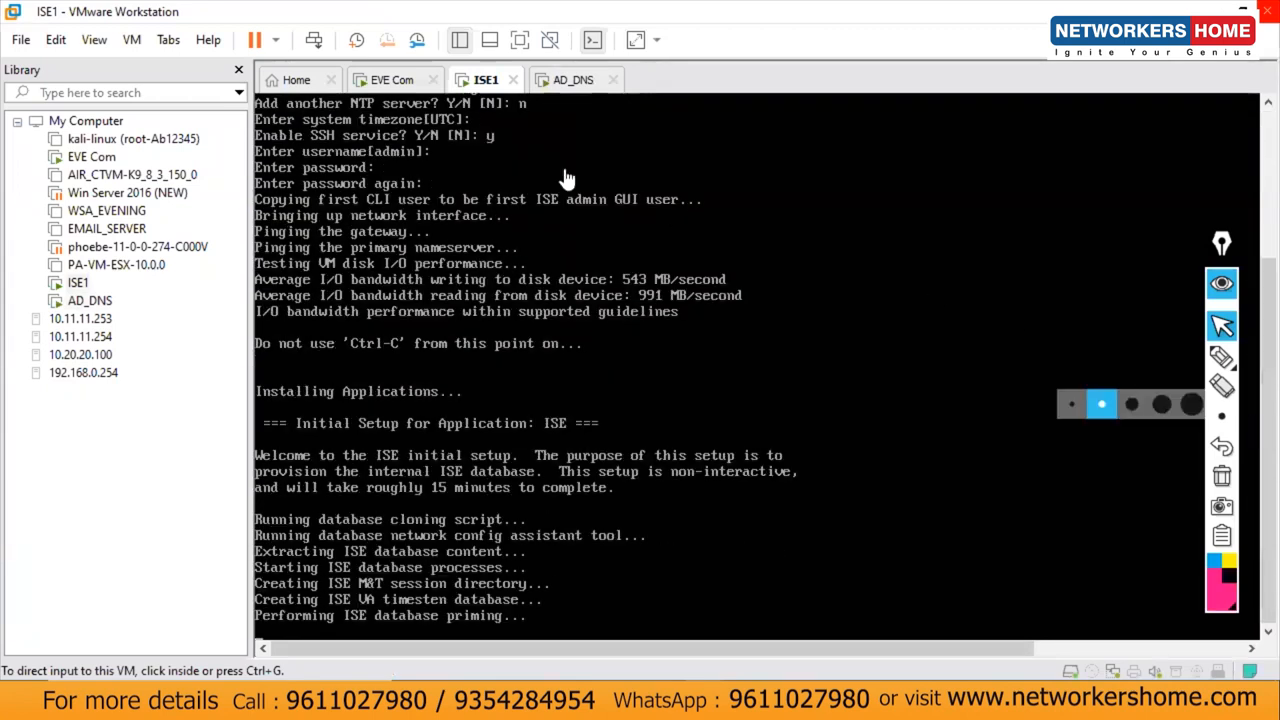